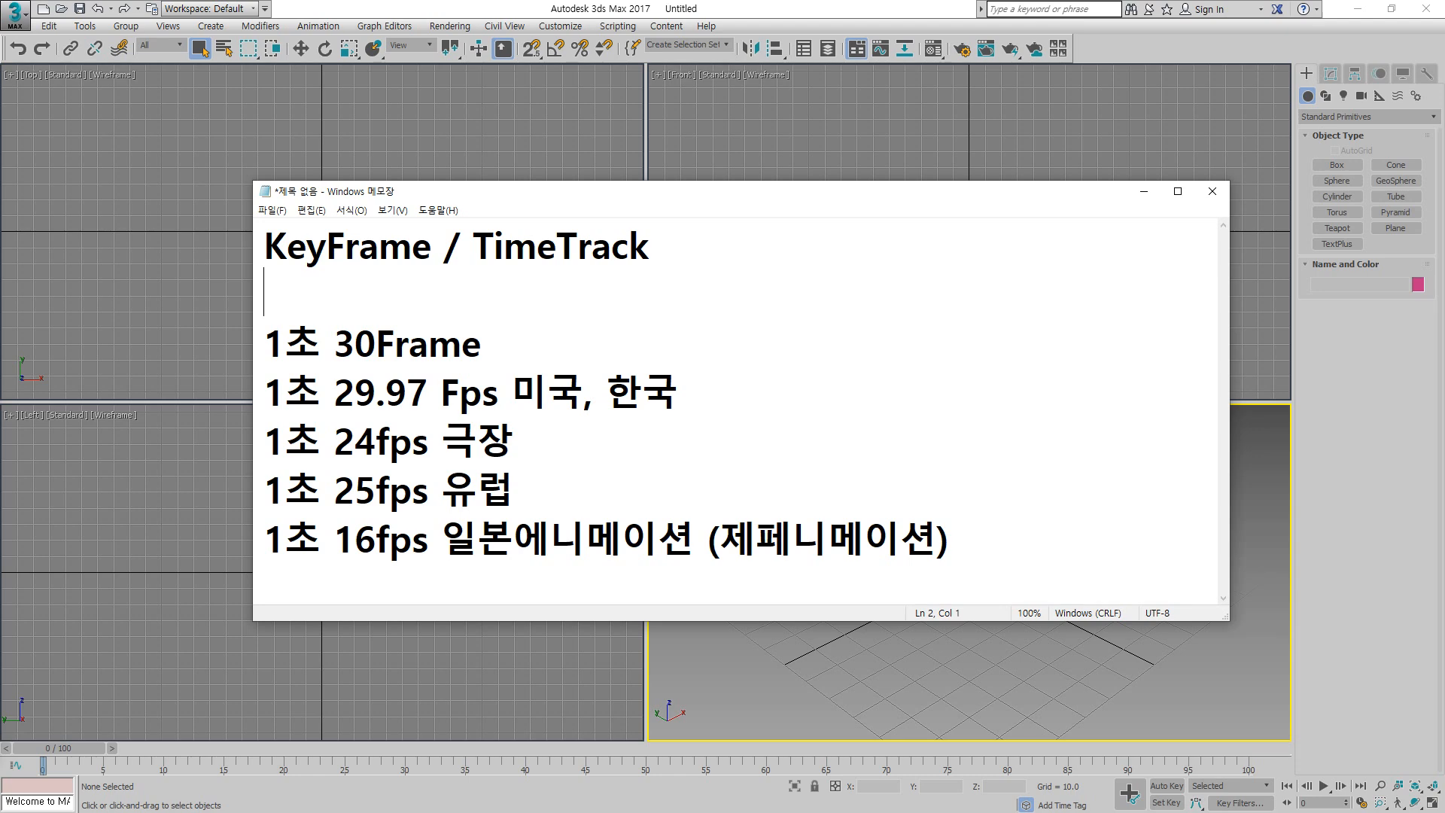
# Step: Write "시간 -> 움직임값 -> 중간은" on the empty second line of the Notepad notes
pyautogui.write('tls')
pyautogui.press('BackSpace')
pyautogui.press('BackSpace')
pyautogui.press('BackSpace')
pyautogui.press('Hangul')
pyautogui.write('시')
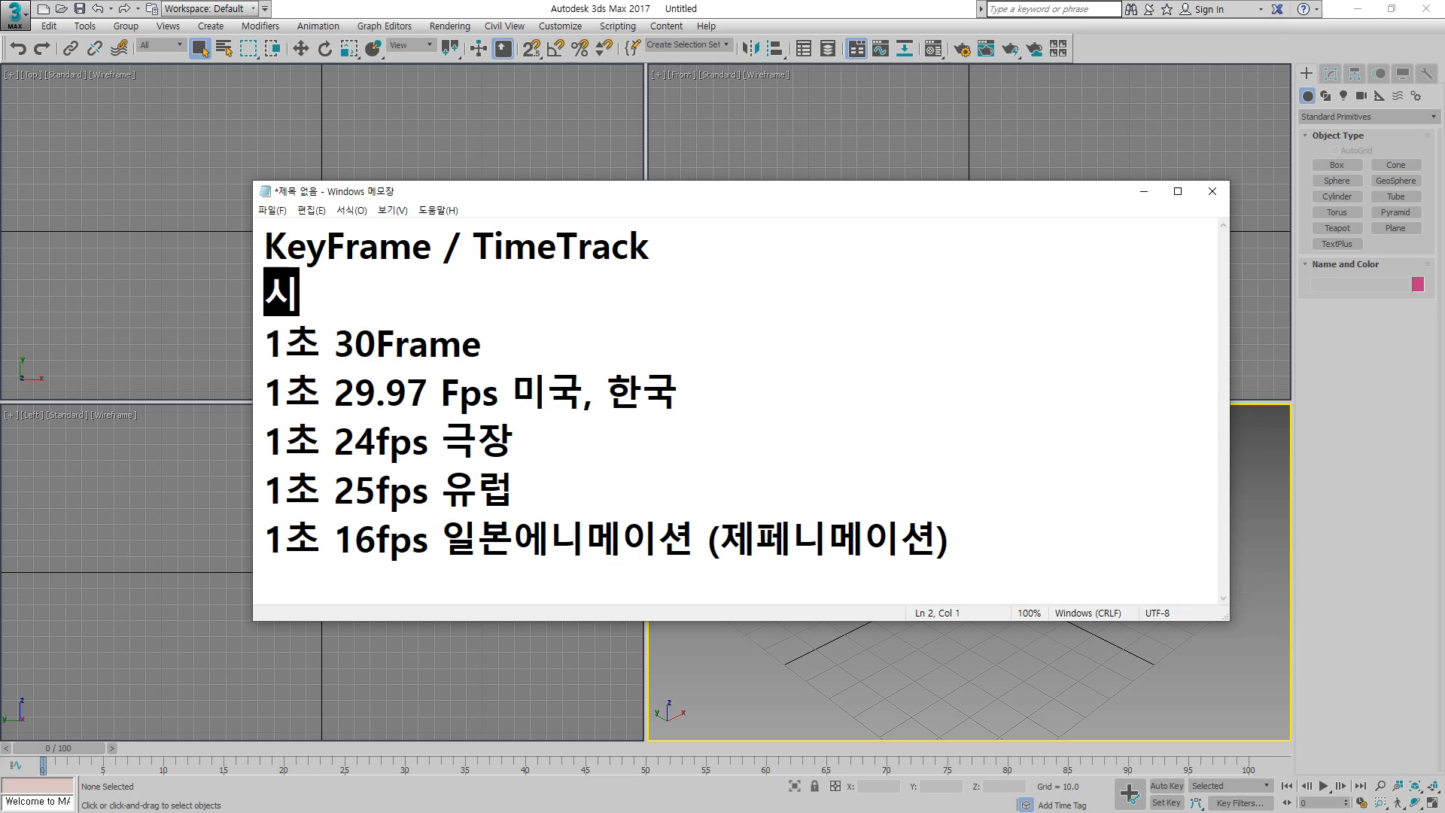
pyautogui.write('간 -> ')
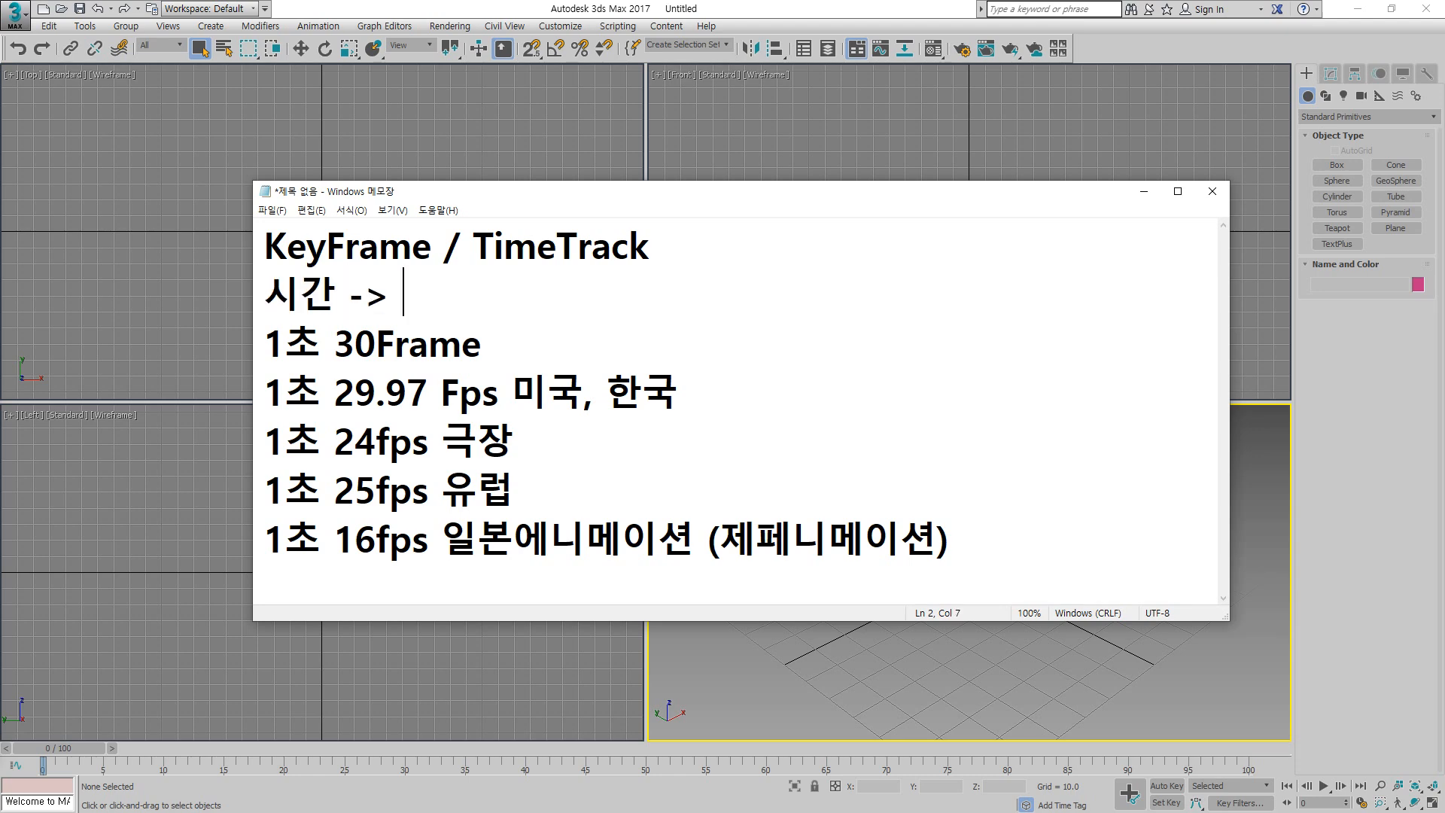
pyautogui.write('움직임')
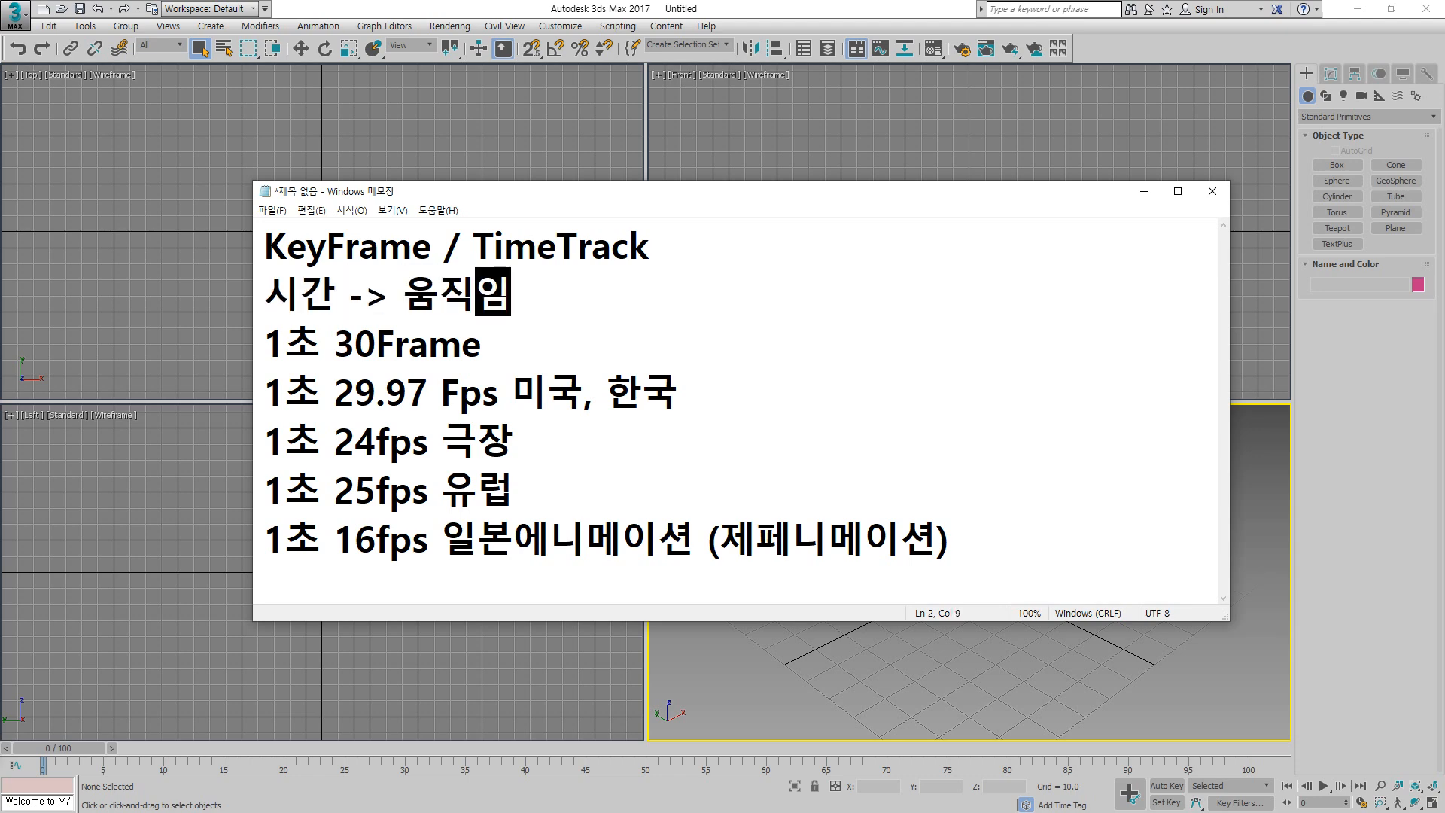
pyautogui.write('갑ㅅ ')
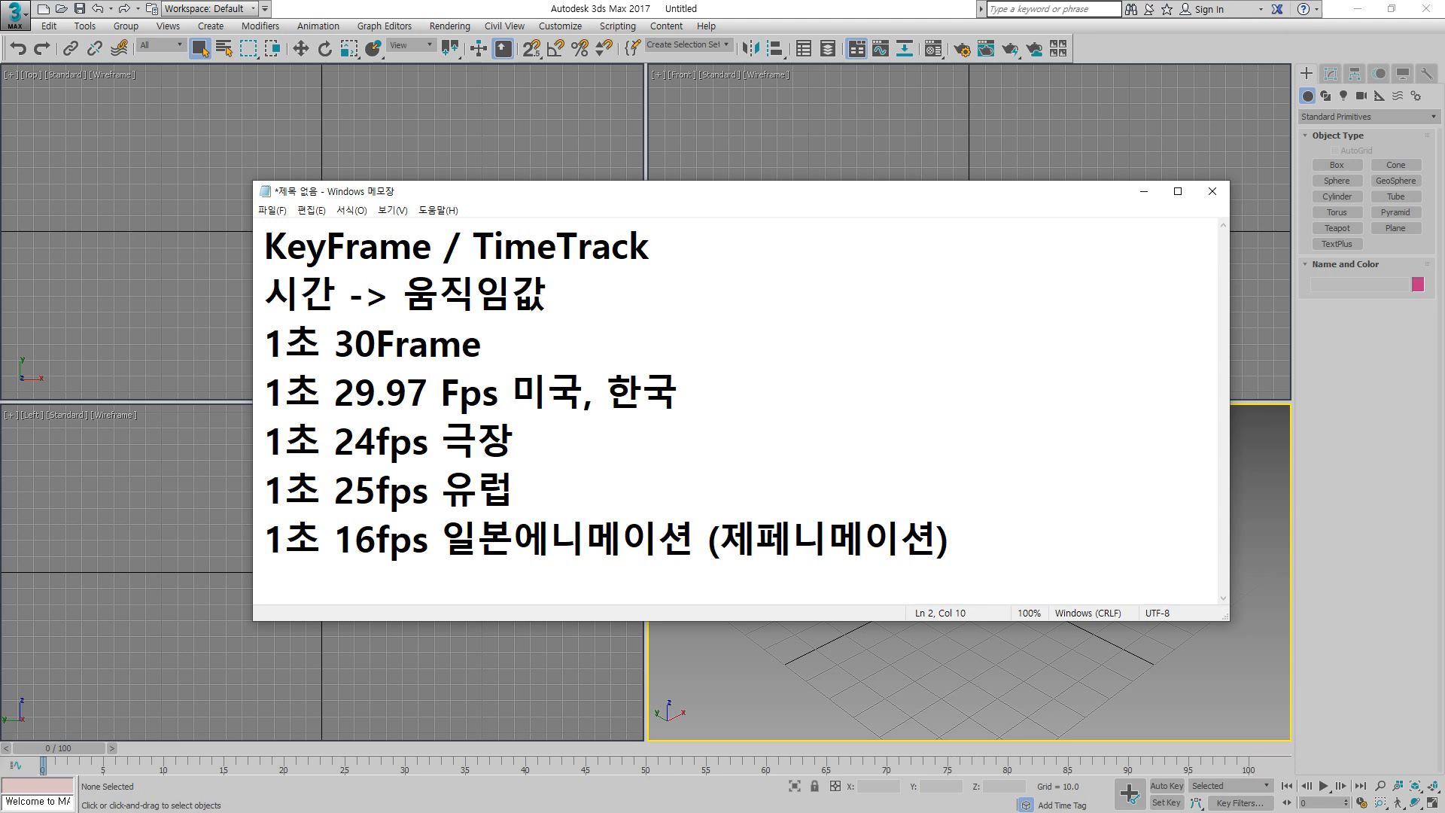
pyautogui.write('-> 중간은')
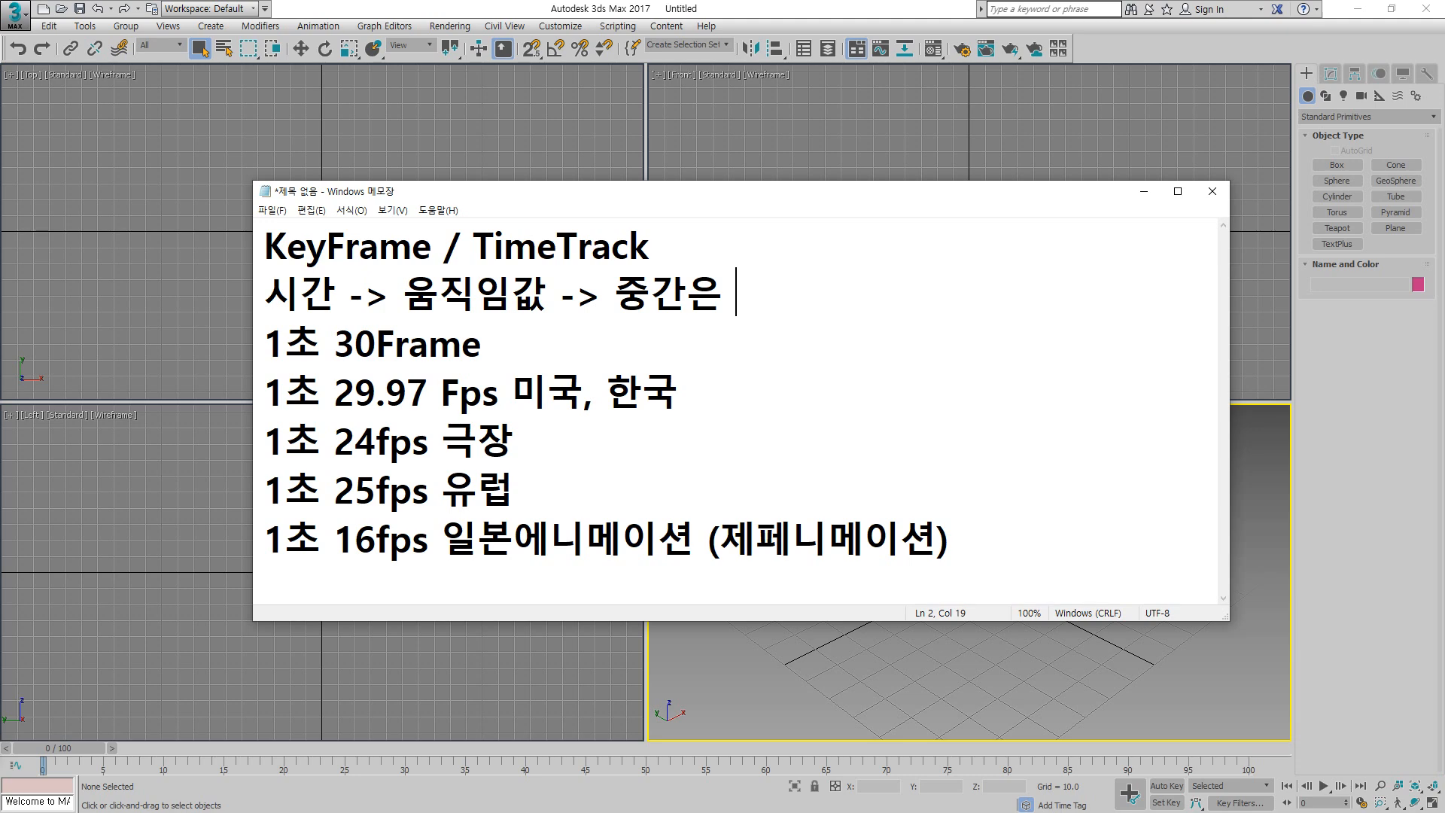
pyautogui.moveTo(326, 248); pyautogui.dragTo(562, 252)
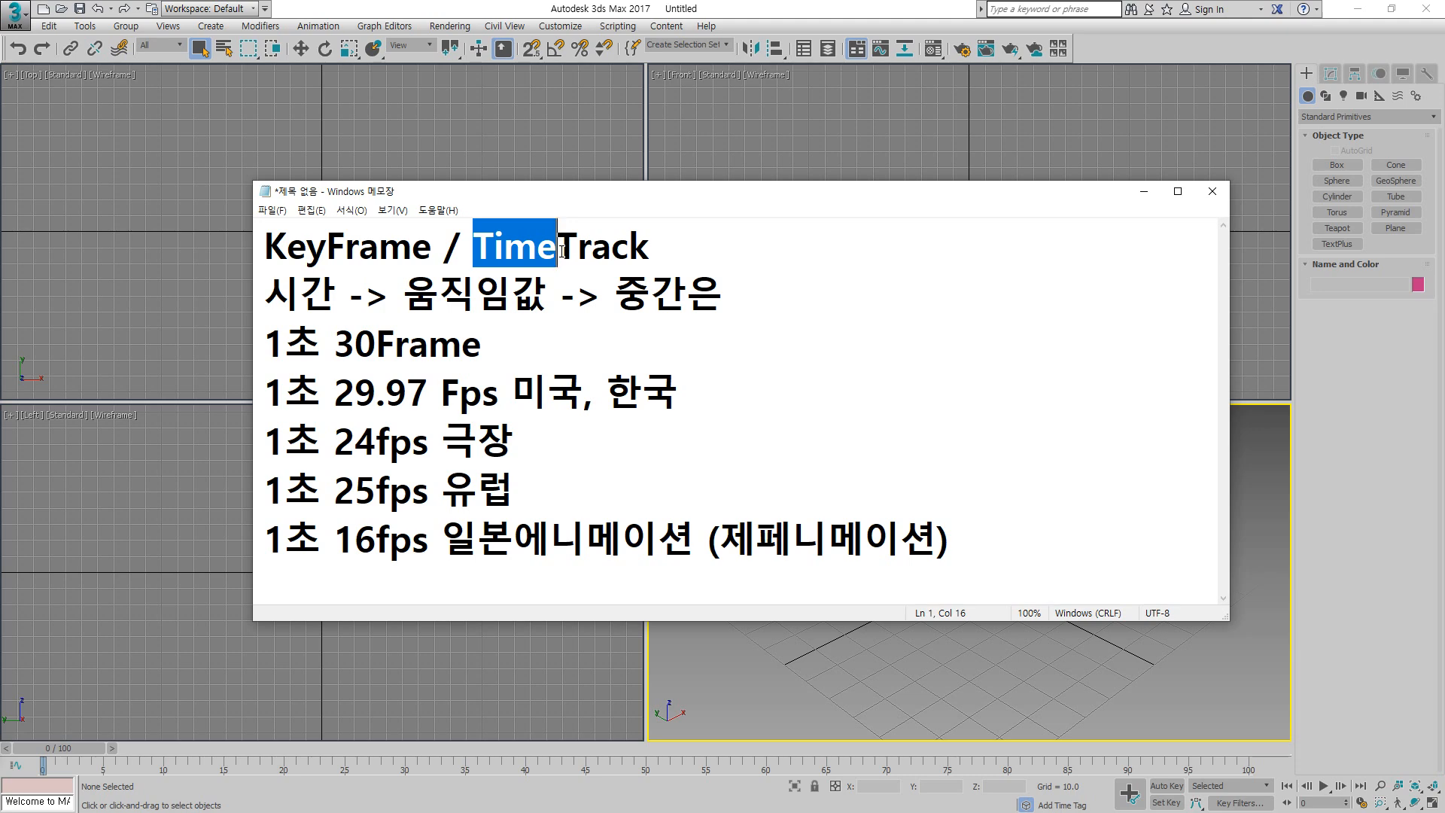
pyautogui.moveTo(327, 249); pyautogui.dragTo(270, 249)
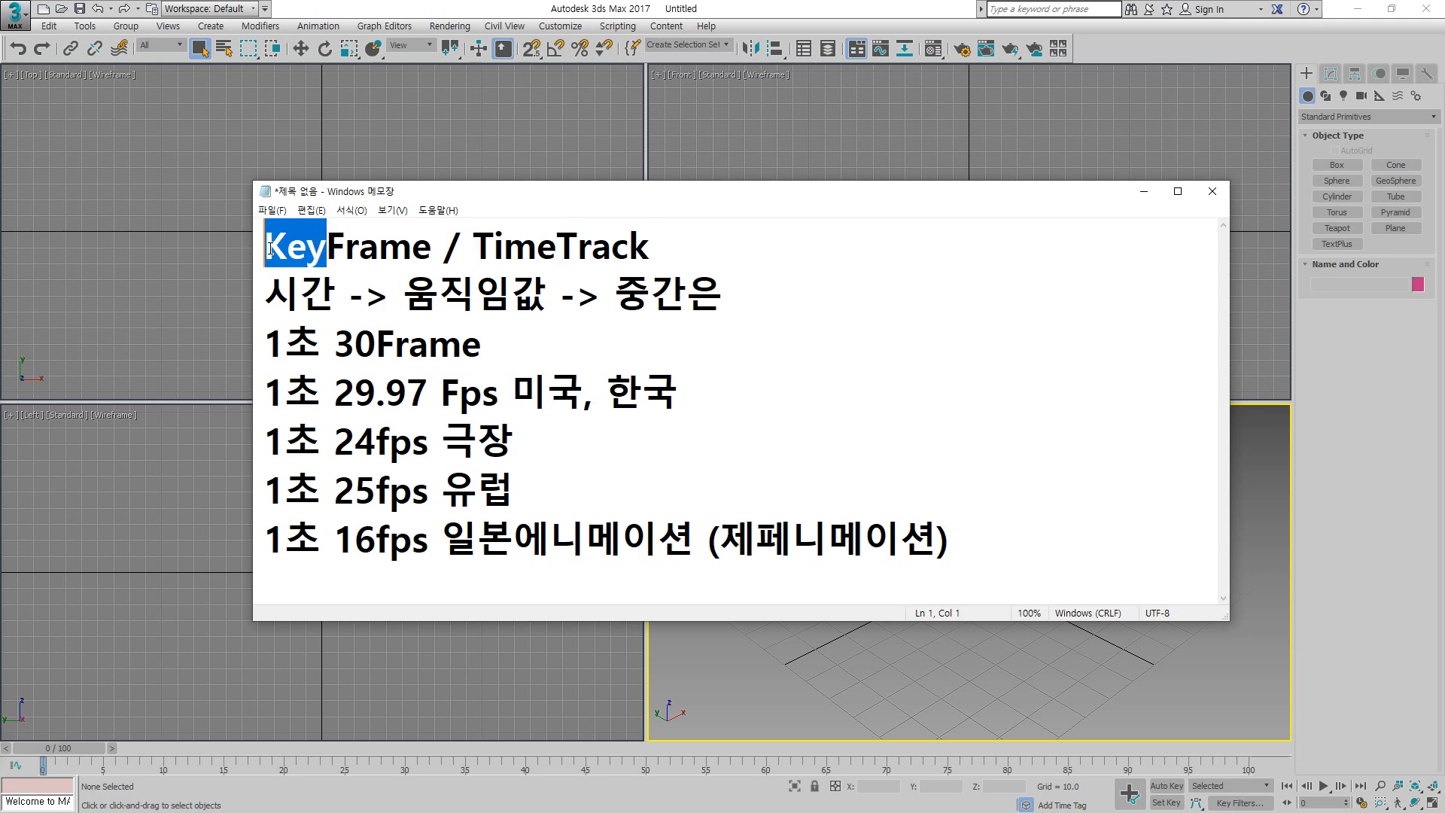
pyautogui.moveTo(557, 250); pyautogui.dragTo(654, 249)
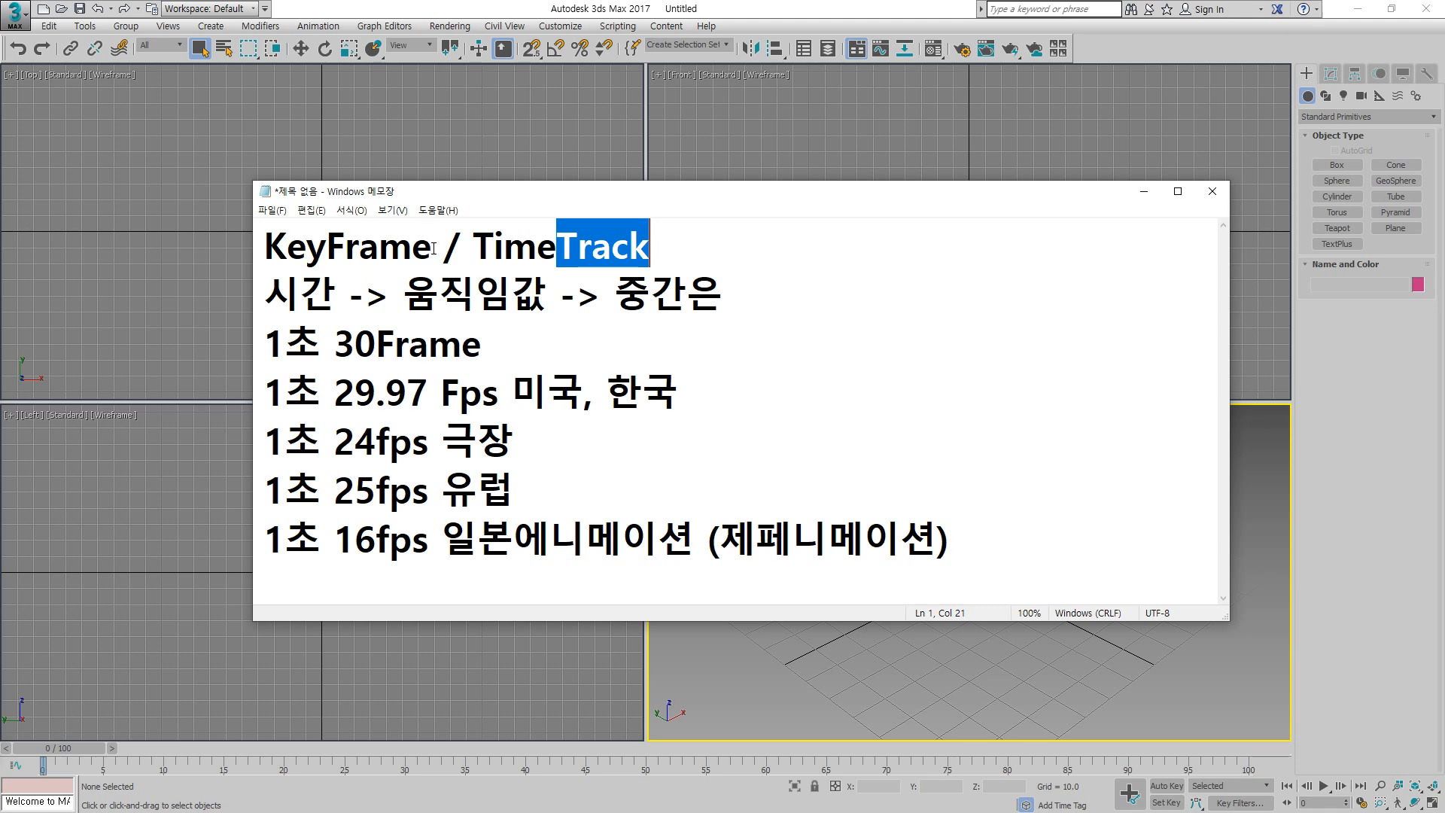
pyautogui.moveTo(432, 244); pyautogui.dragTo(264, 245)
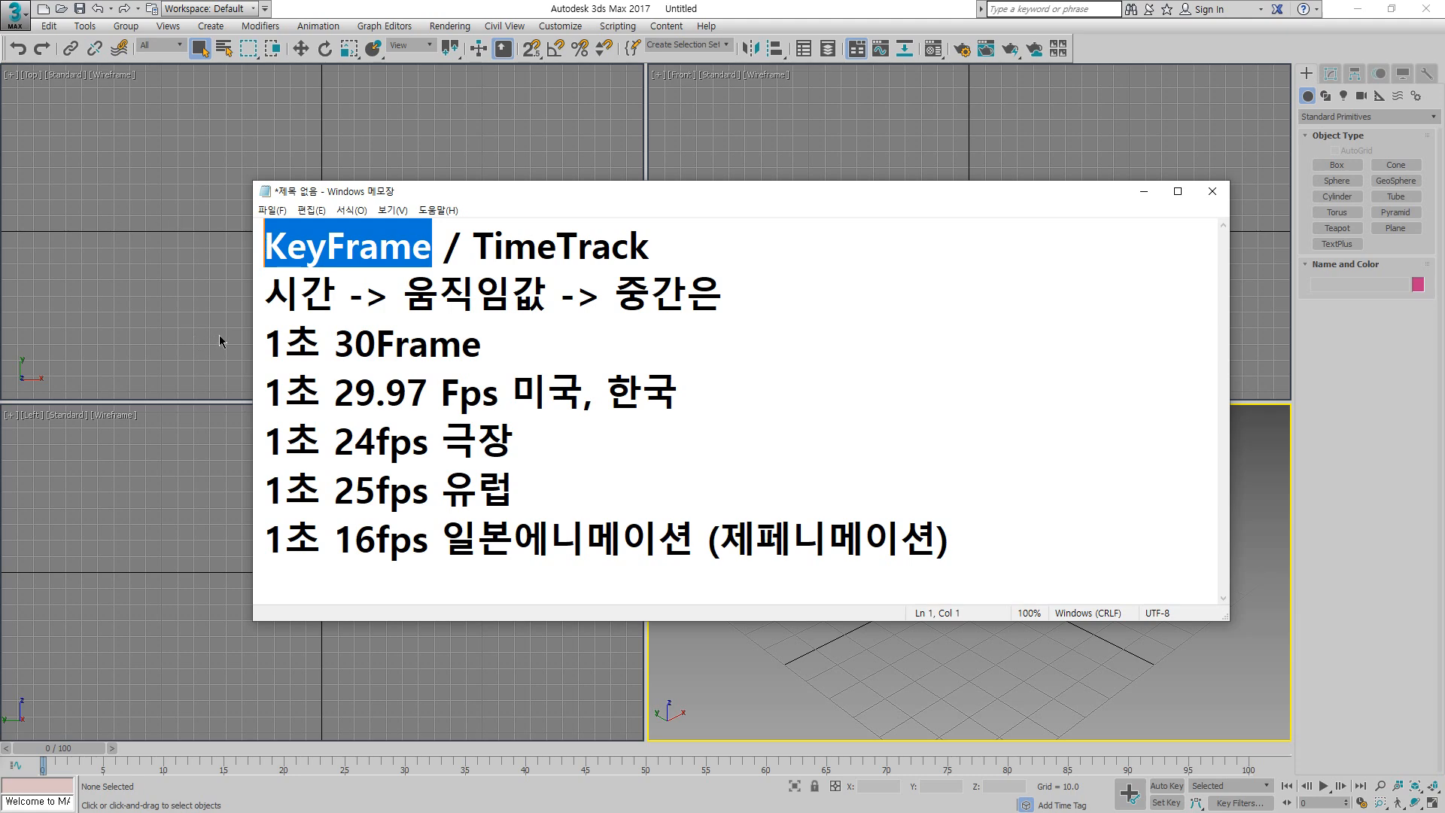
pyautogui.moveTo(264, 344); pyautogui.dragTo(536, 354)
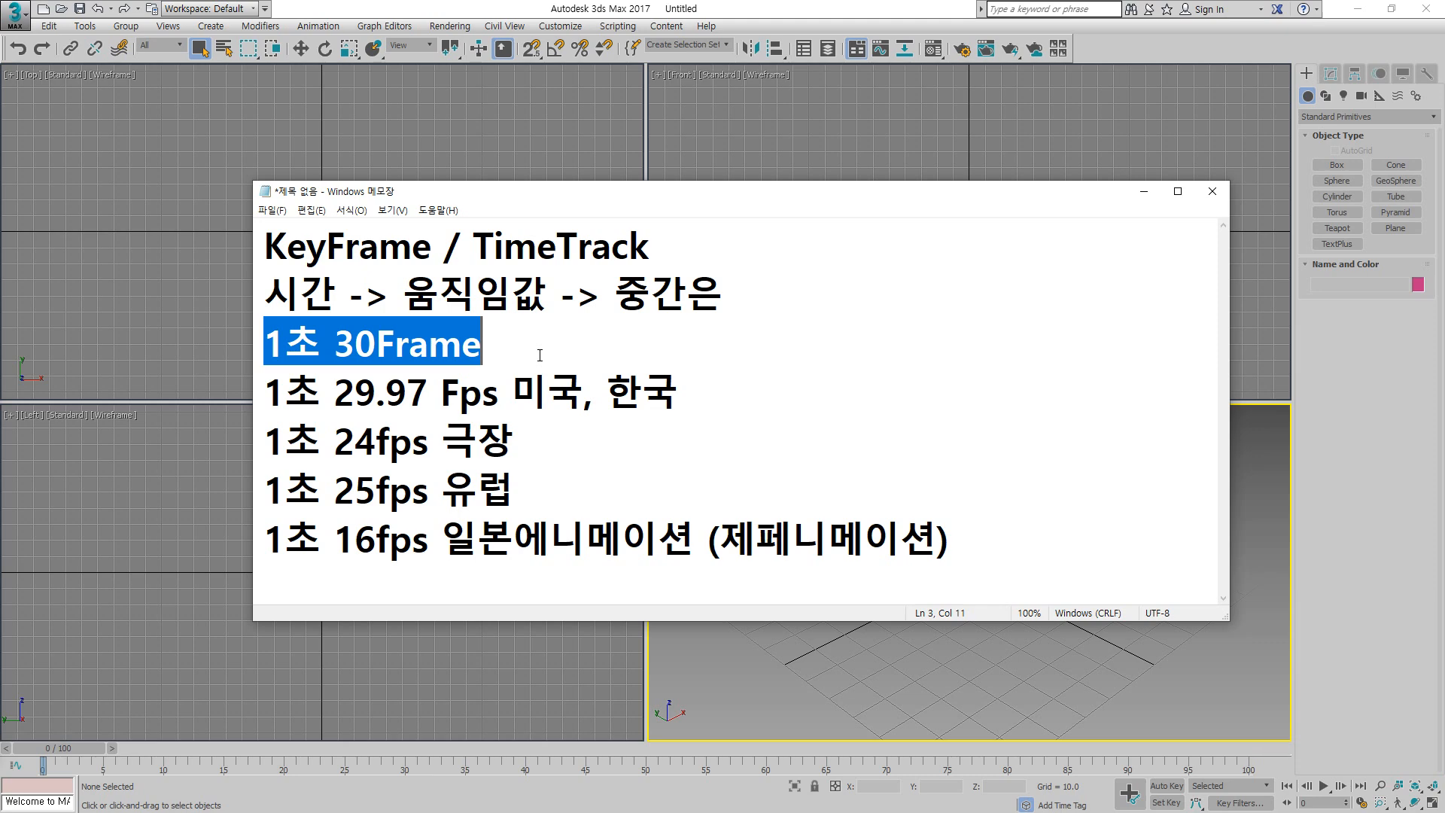
# Step: Append "NTSC" to the 29.97 Fps line and "PAL" to the 25fps line of the notes
pyautogui.click(715, 392)
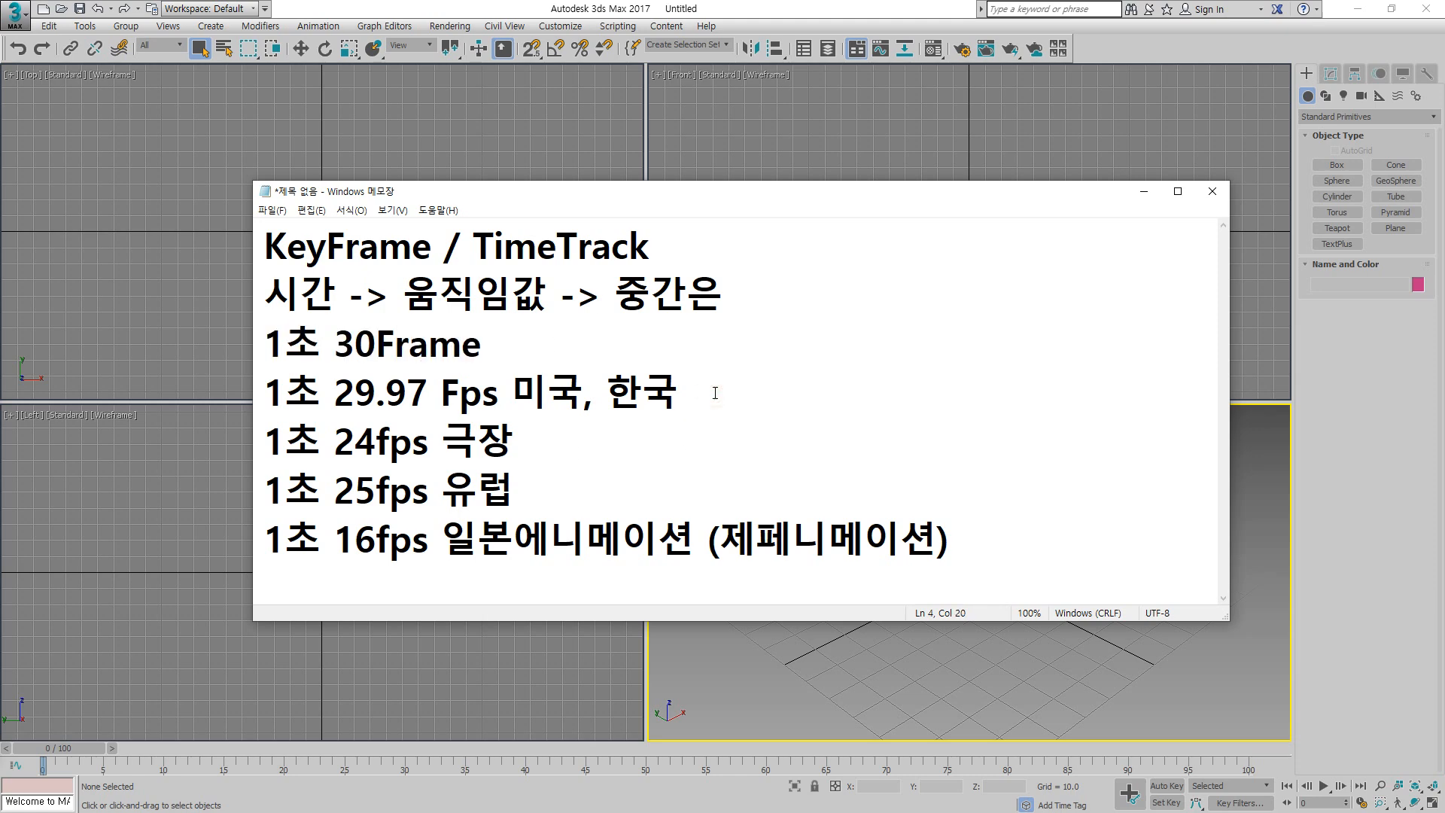
pyautogui.write('ㅜㅆ')
pyautogui.press('BackSpace')
pyautogui.press('BackSpace')
pyautogui.write('NTSC')
pyautogui.click(607, 485)
pyautogui.write('PAL')
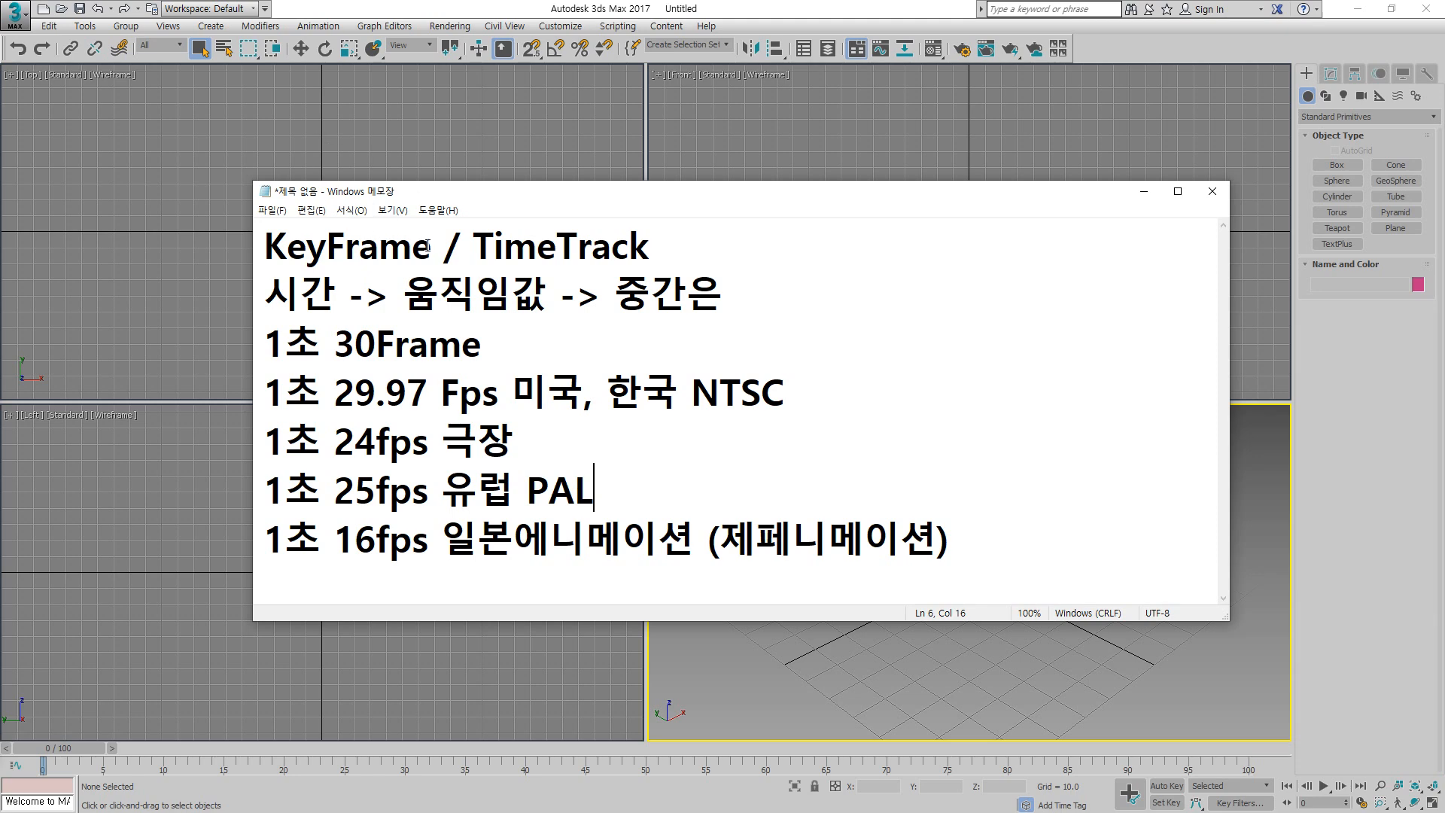
# Step: Leave the notes, multiply 90 by 50000 in Calculator, and move the calculator out of the way
pyautogui.moveTo(432, 246); pyautogui.dragTo(265, 224)
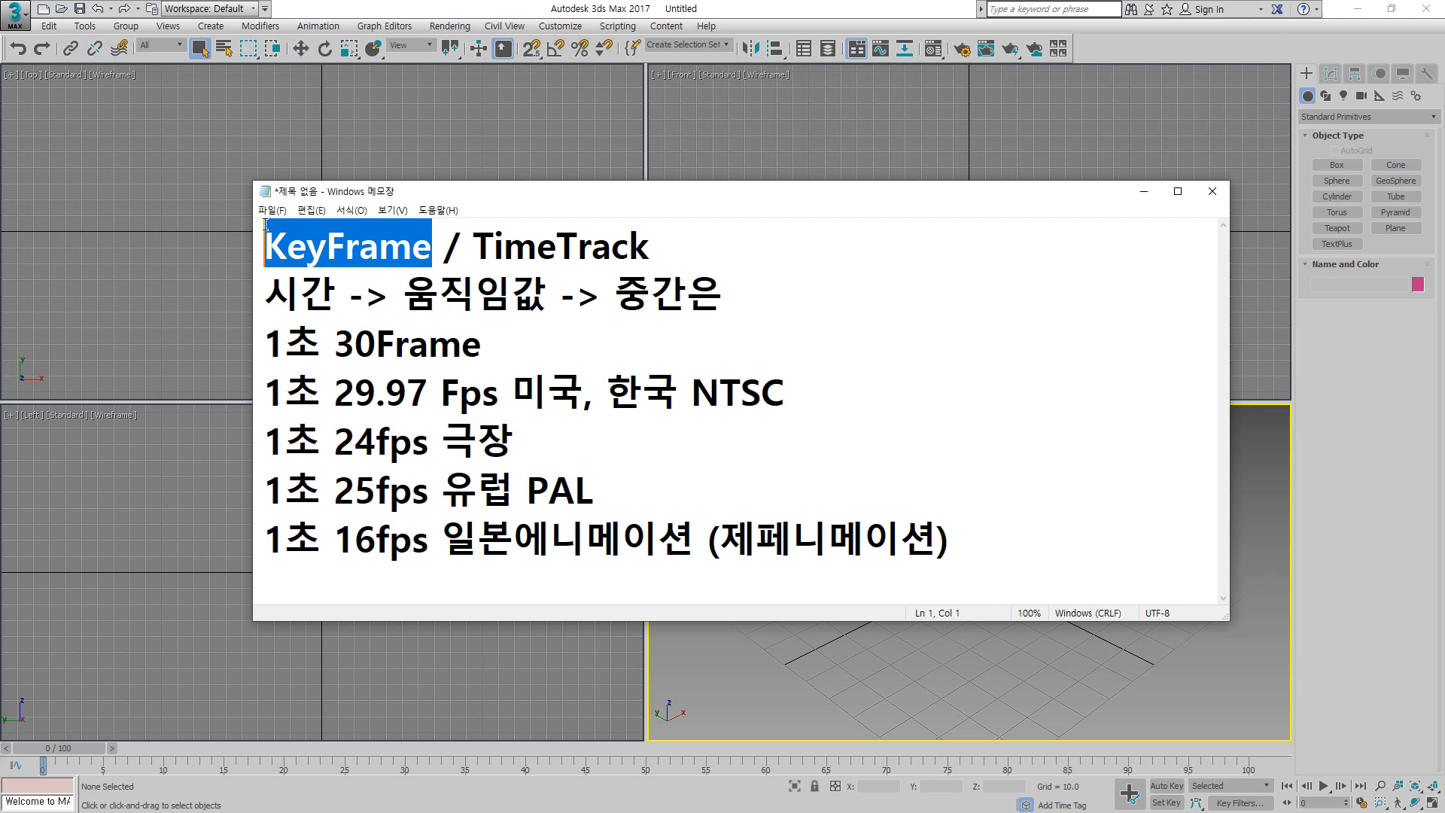
pyautogui.click(428, 6)
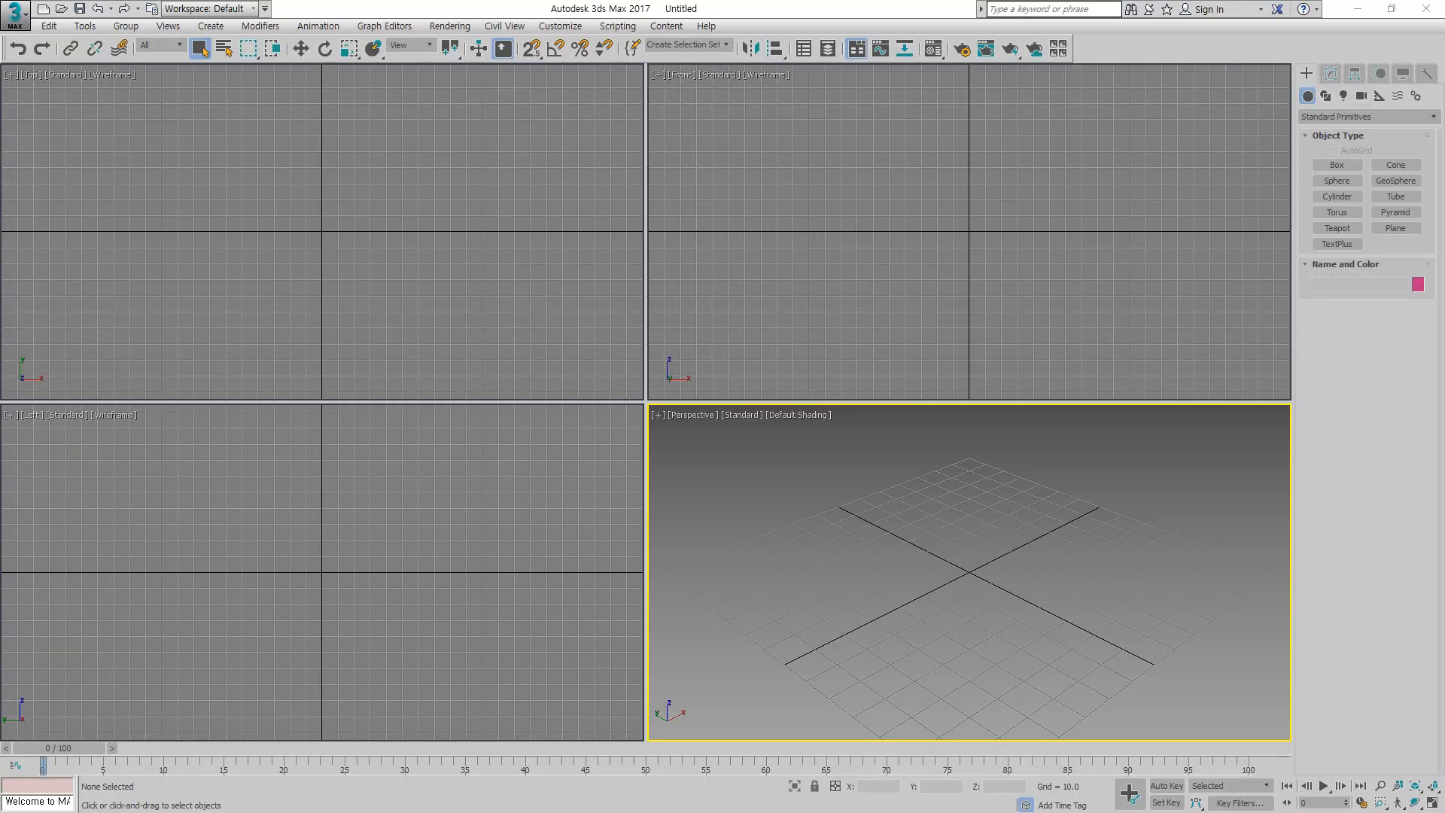
pyautogui.moveTo(0, 188); pyautogui.dragTo(646, 192)
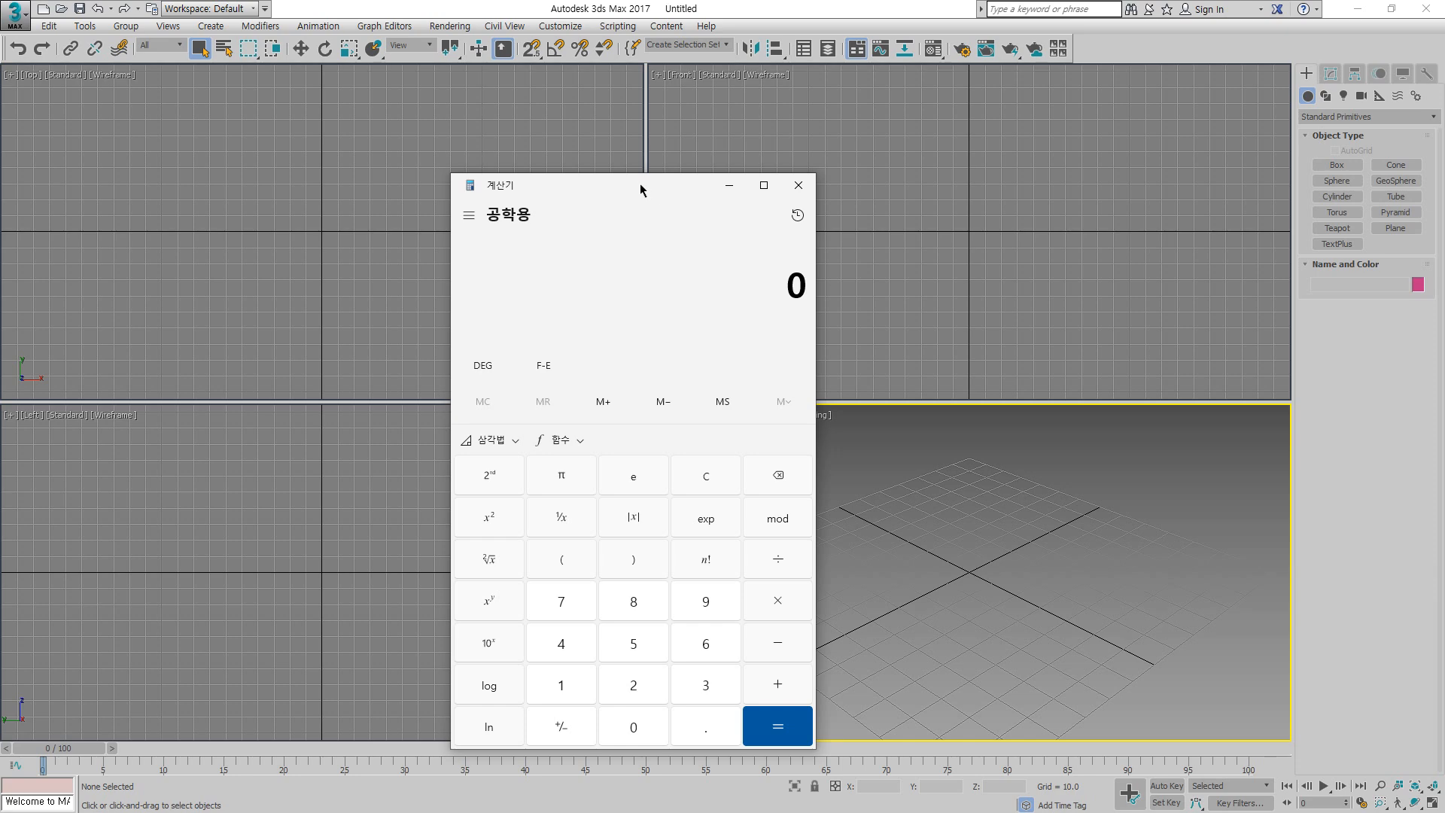
pyautogui.write('90*50')
pyautogui.write('000')
pyautogui.press('Return')
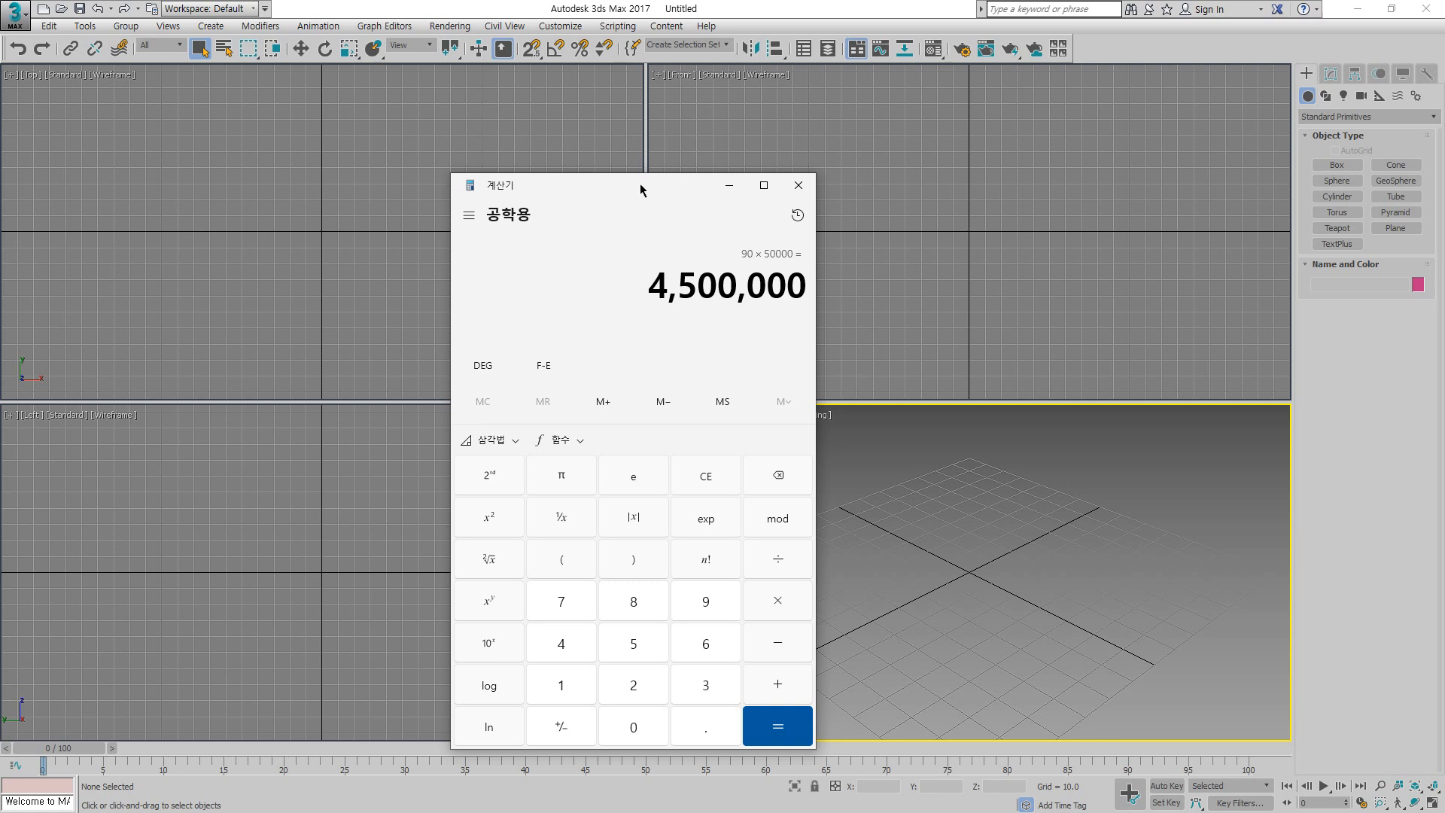
pyautogui.moveTo(635, 198); pyautogui.dragTo(0, 156)
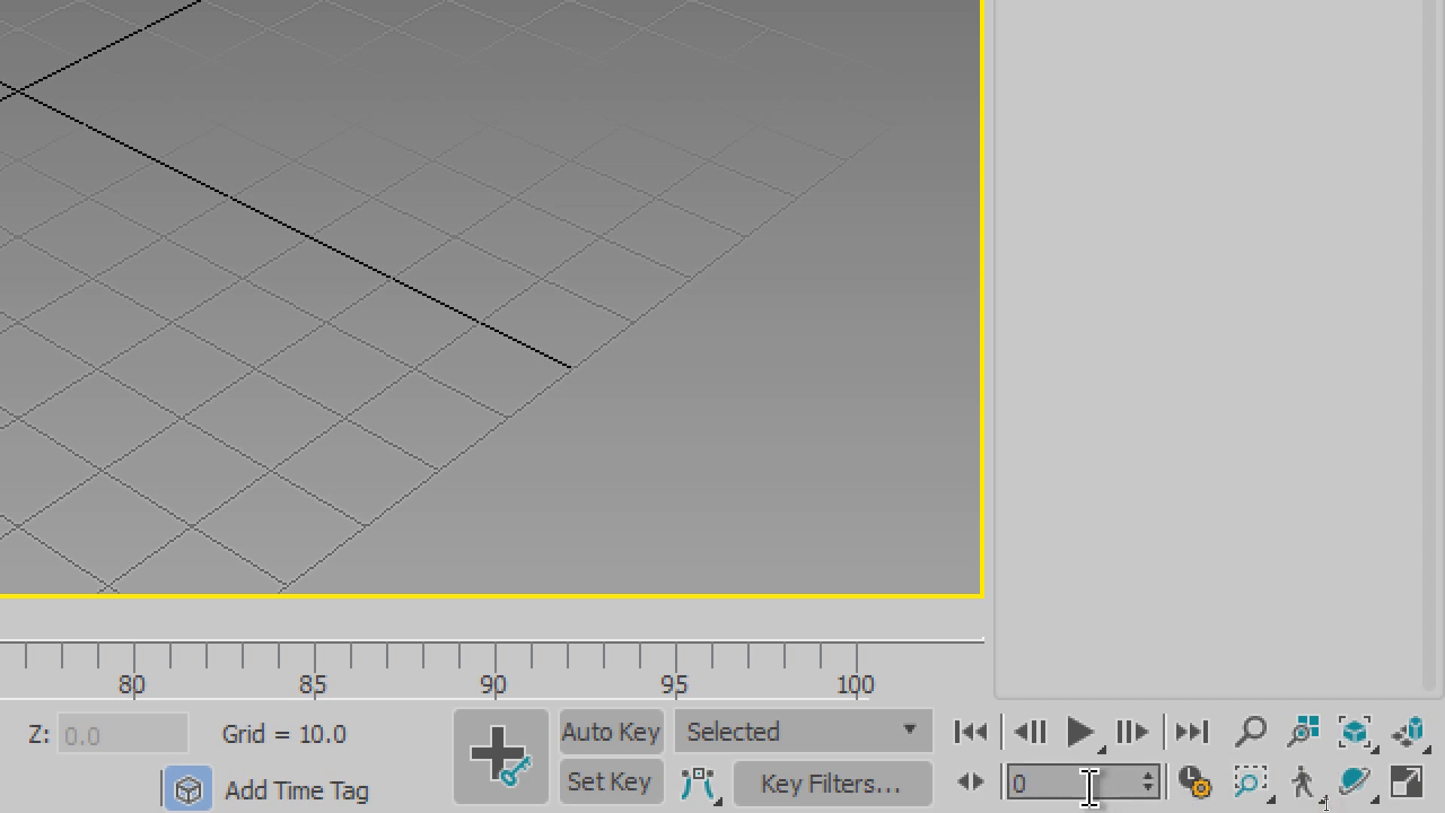
# Step: Try the Film, PAL and Custom frame rates in the 3ds Max time configuration, ending on NTSC
pyautogui.click(1192, 793)
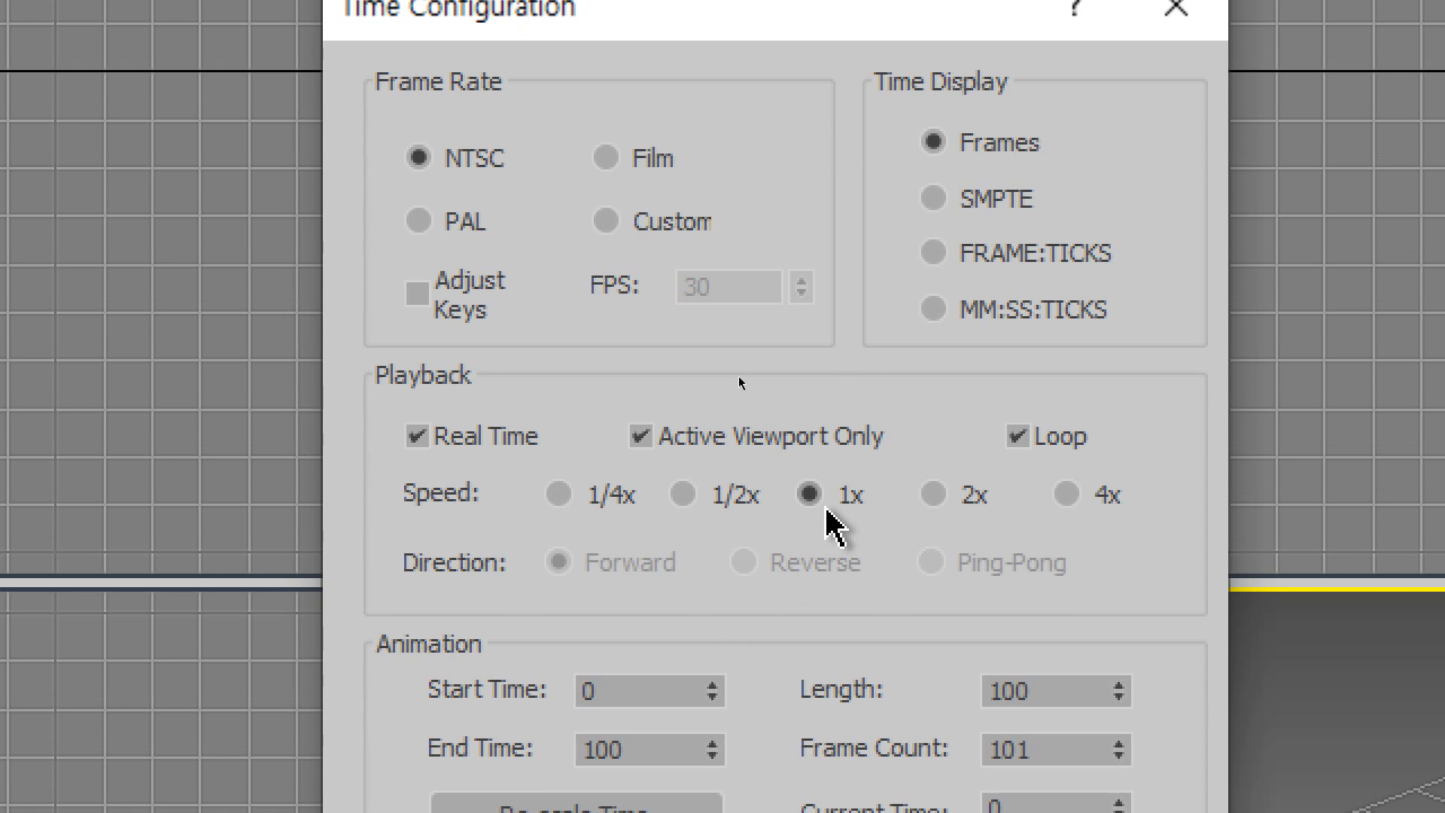
pyautogui.click(621, 154)
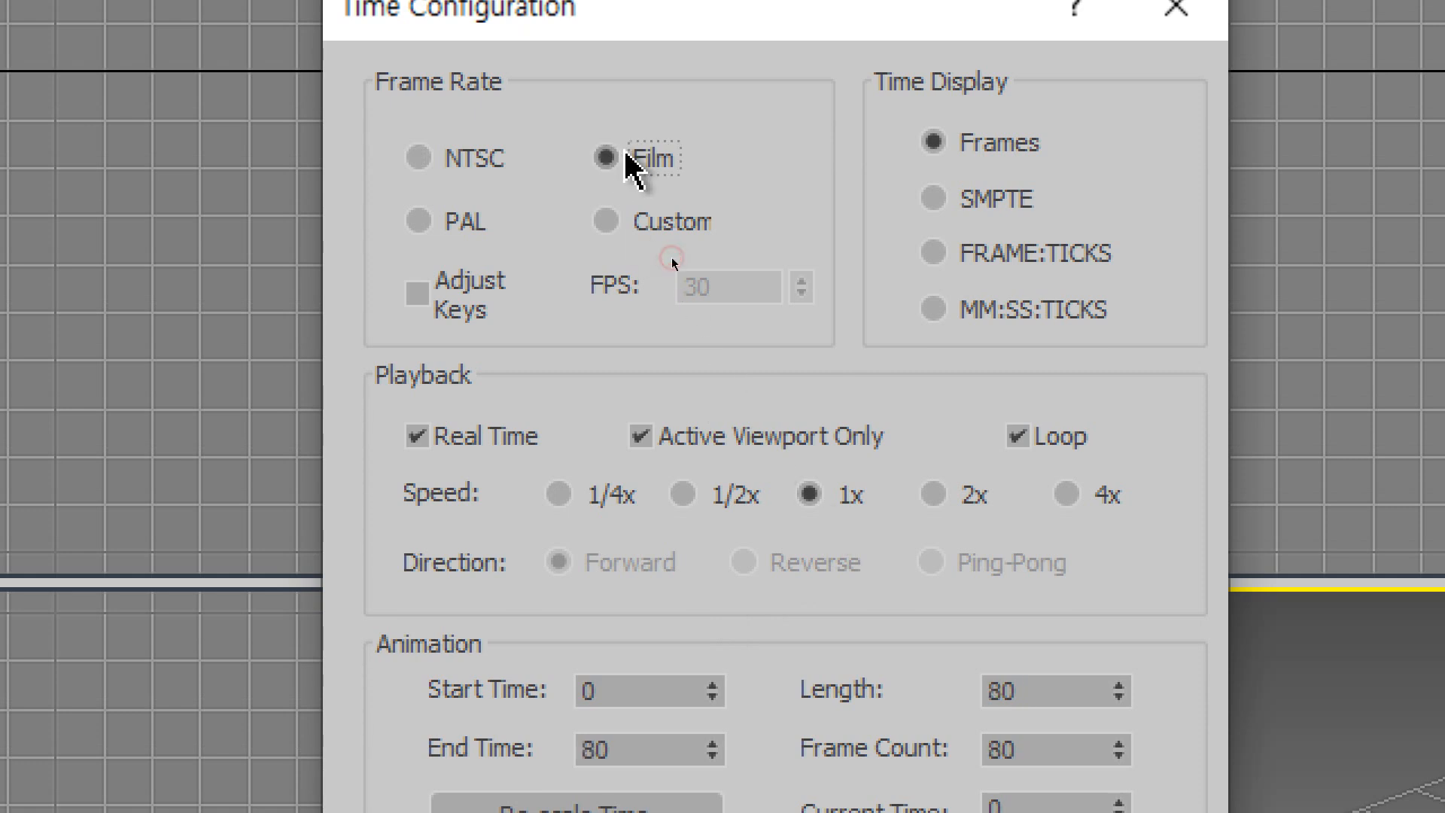
pyautogui.click(423, 222)
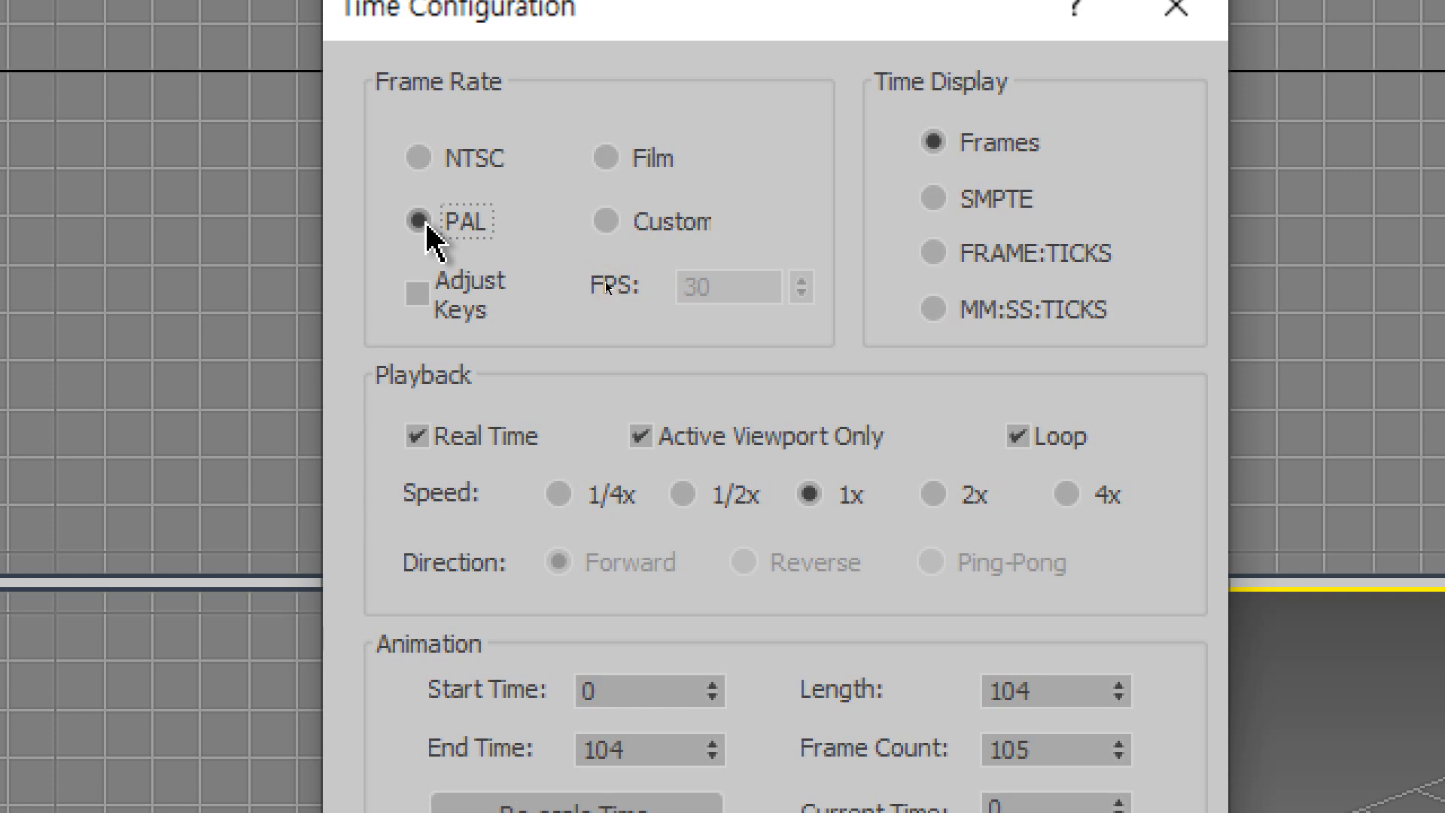
pyautogui.click(602, 225)
pyautogui.click(614, 156)
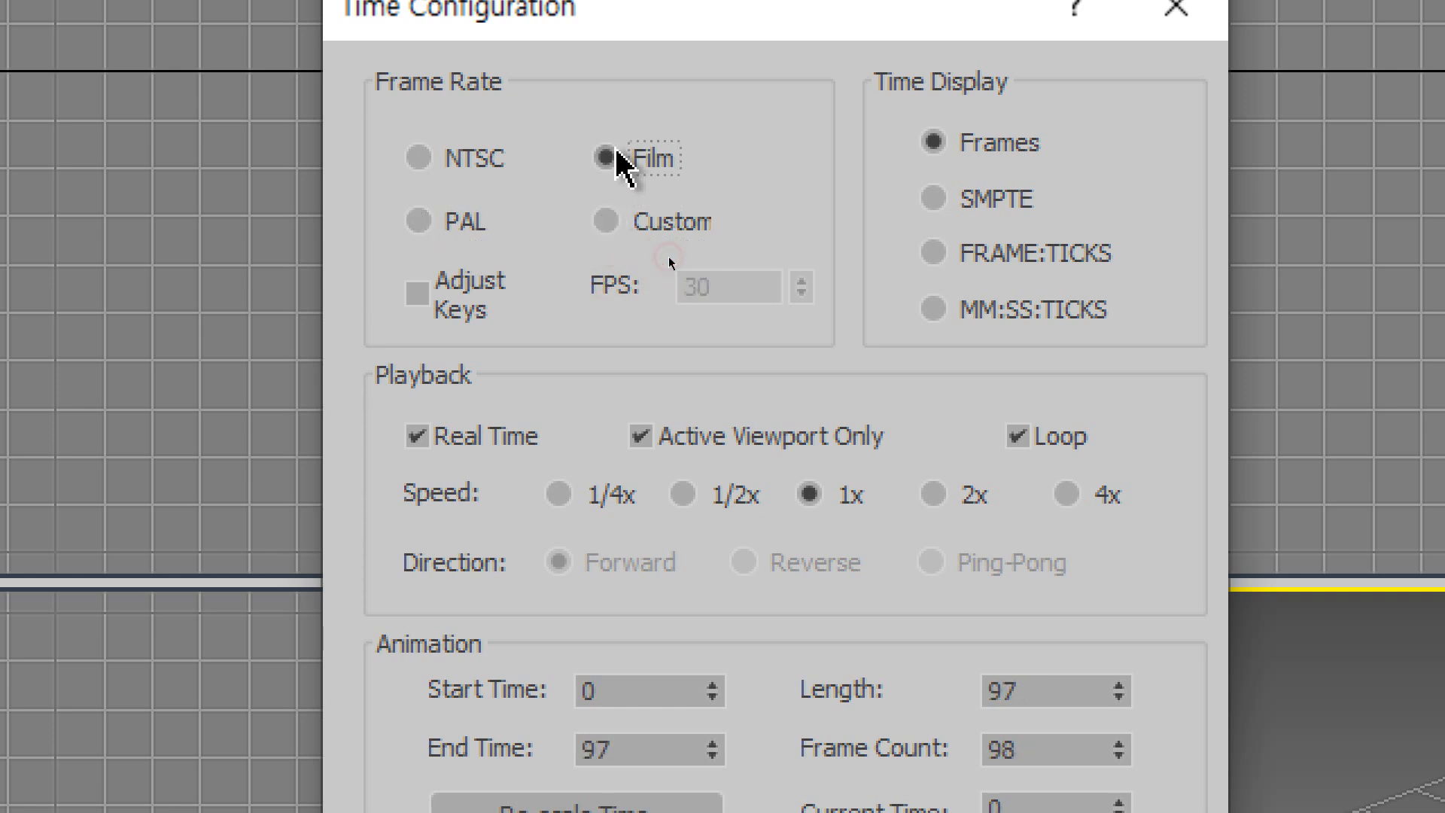
pyautogui.click(453, 227)
pyautogui.click(463, 173)
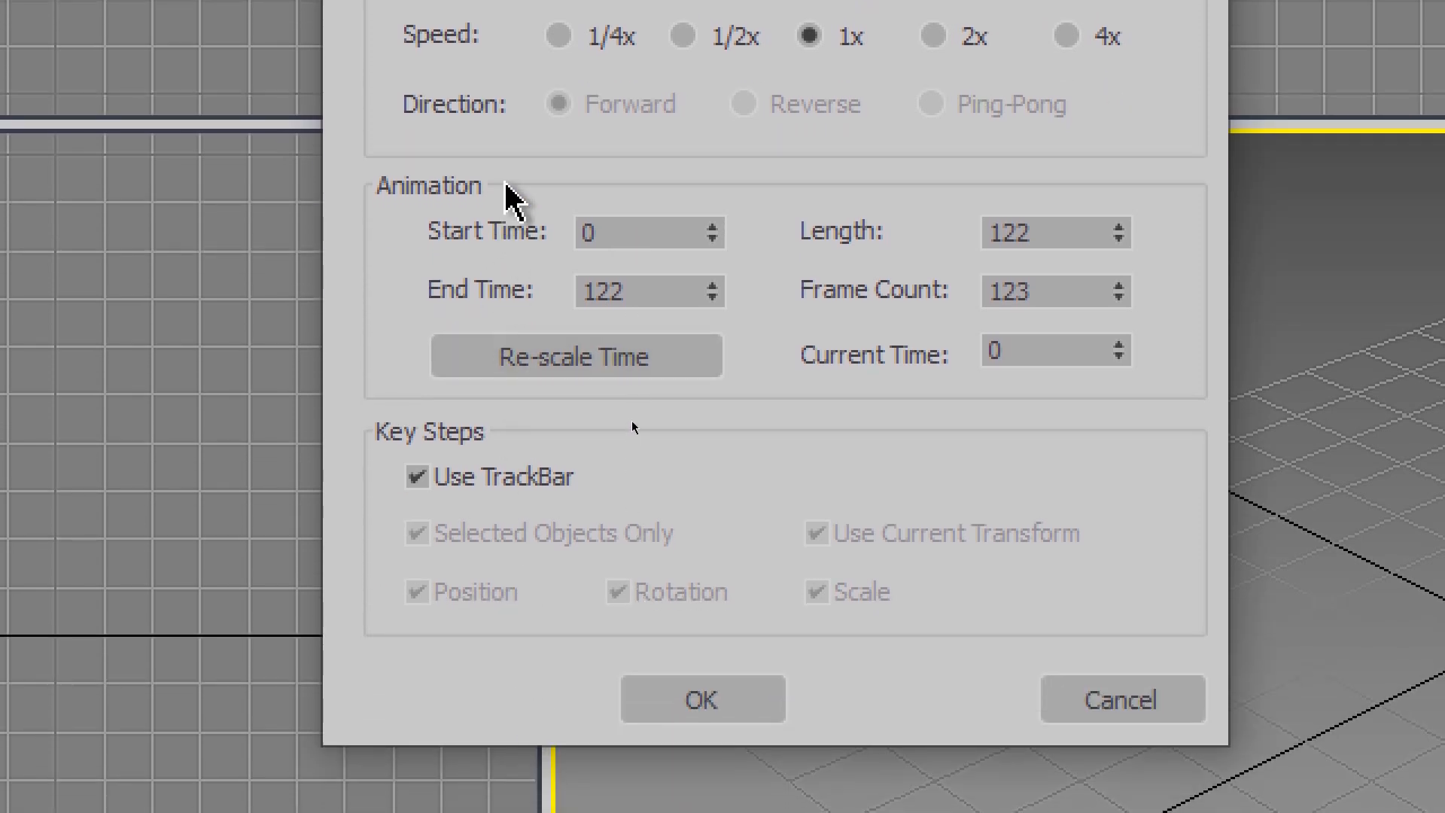
# Step: Set the animation's end time to 200 frames and apply the time configuration
pyautogui.doubleClick(620, 288)
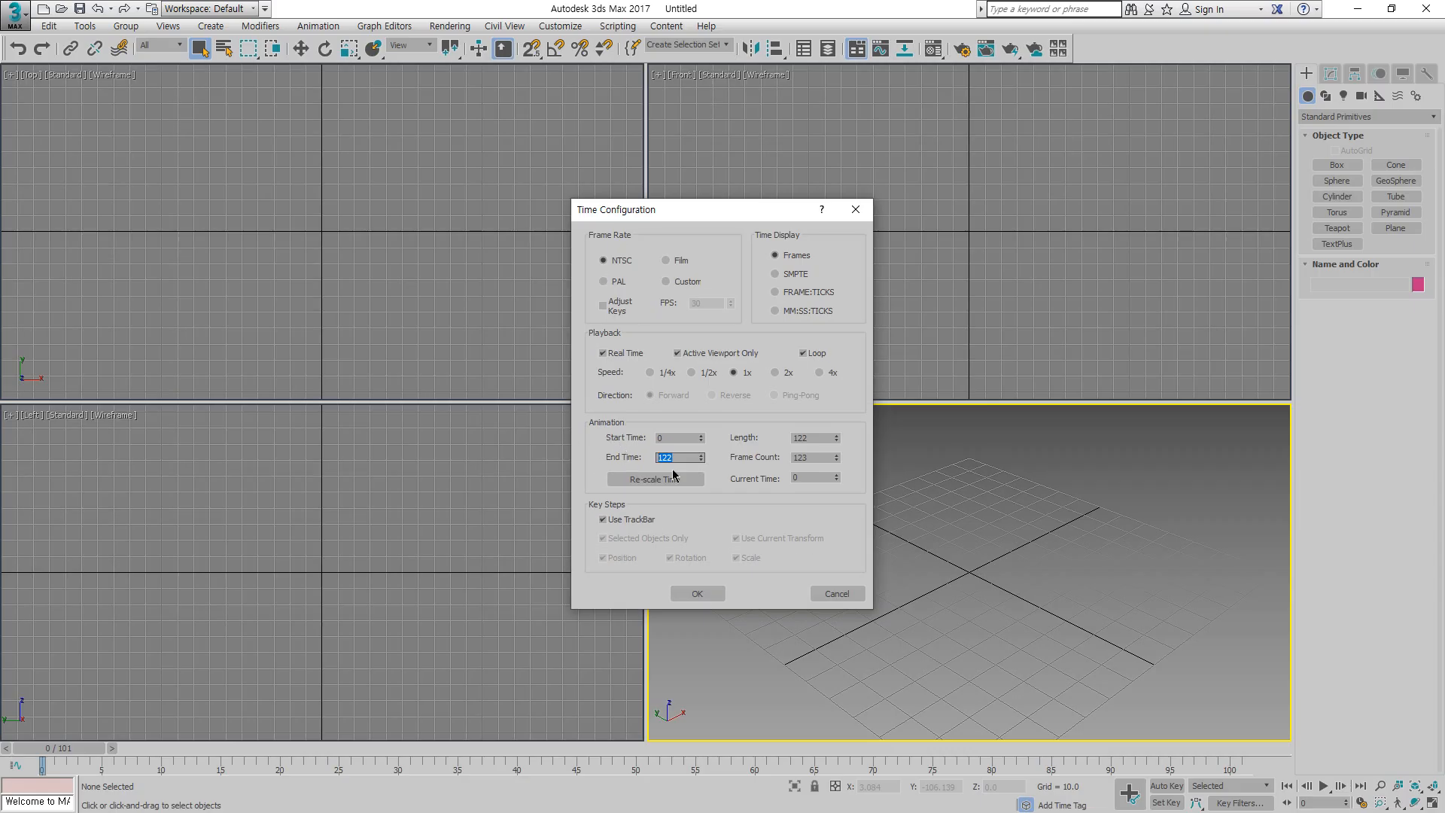
pyautogui.write('200')
pyautogui.click(697, 593)
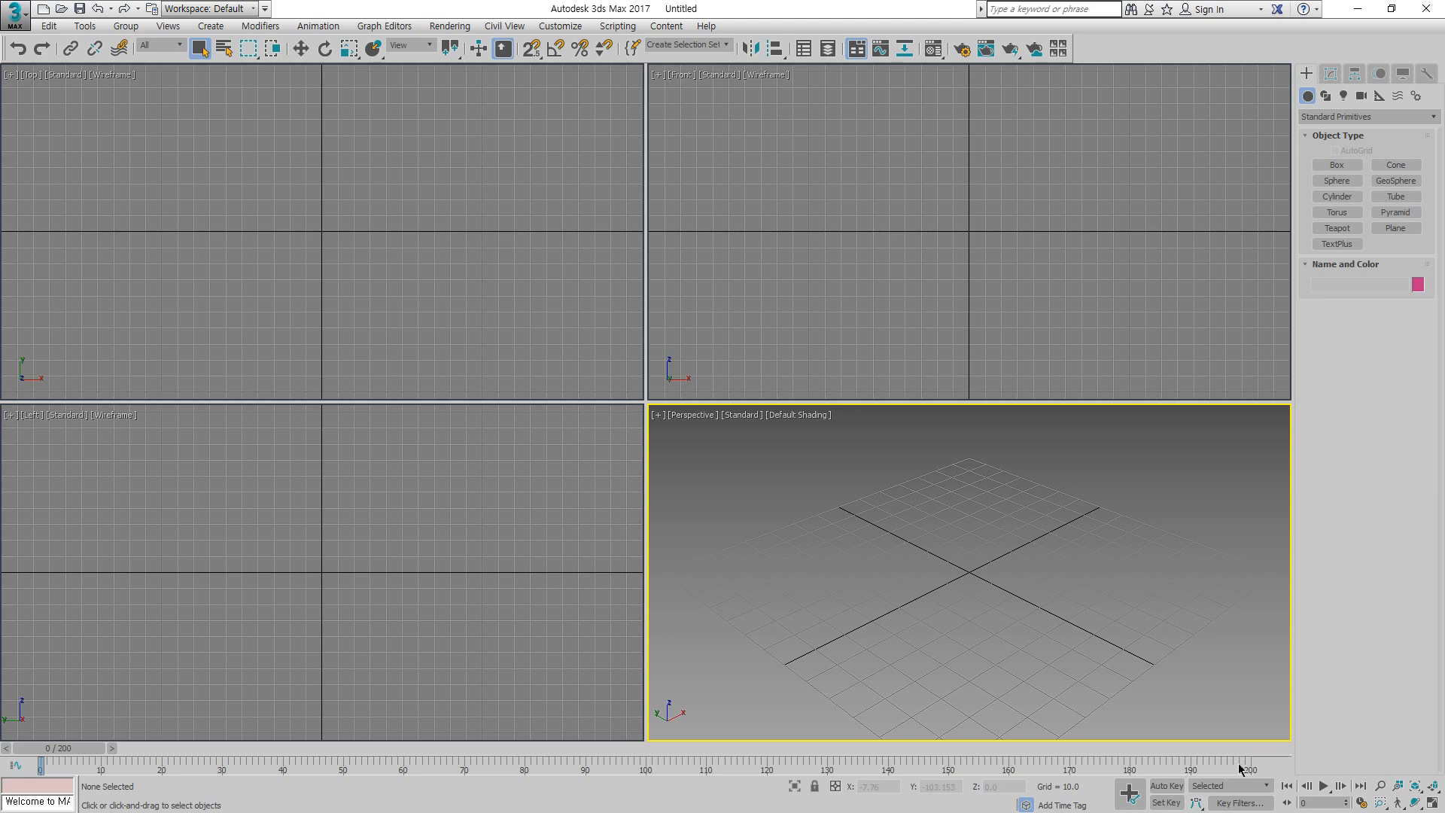
# Step: Reopen the time configuration and extend the animation's end time to 300 frames
pyautogui.click(1362, 803)
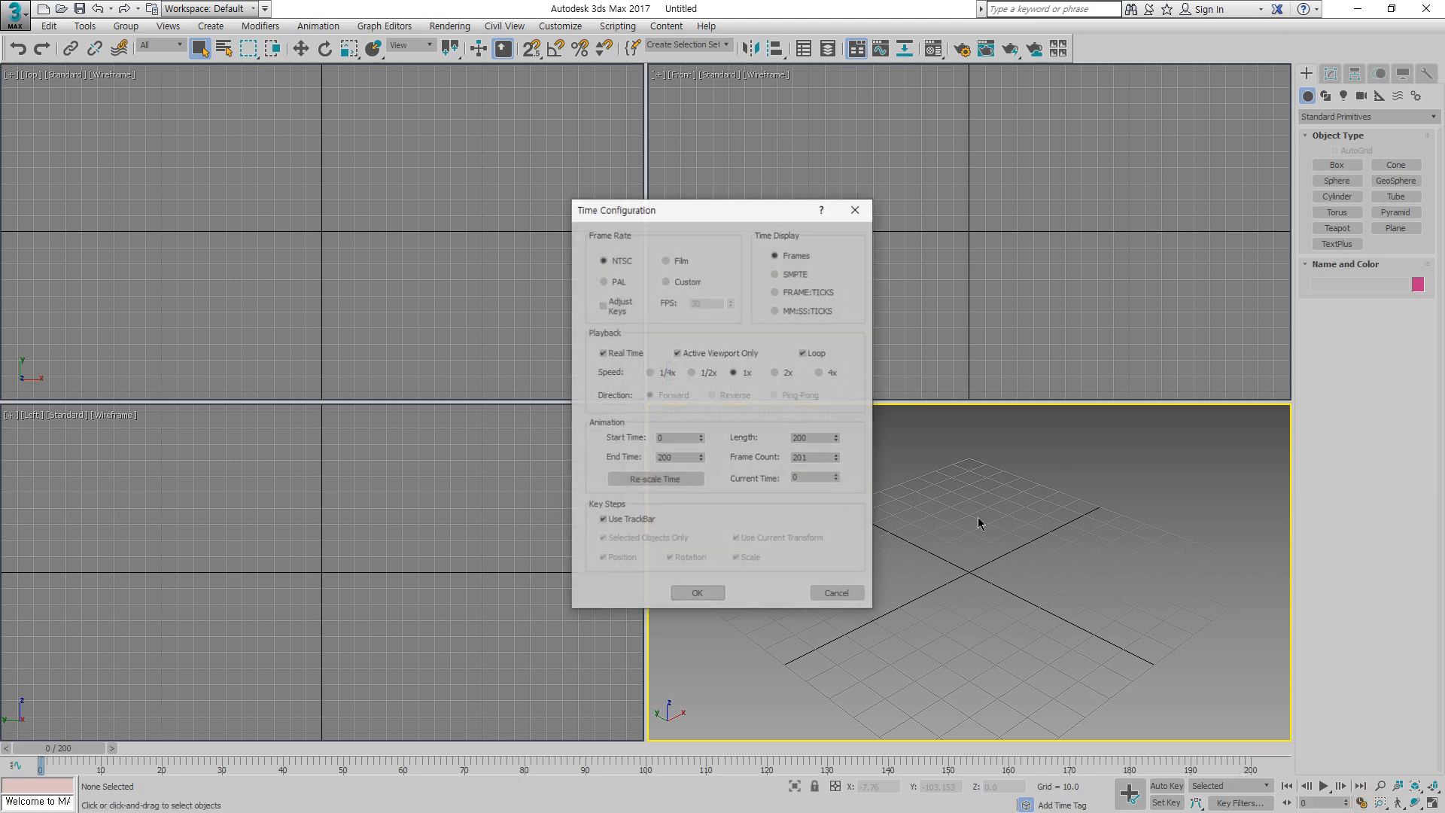
pyautogui.doubleClick(671, 457)
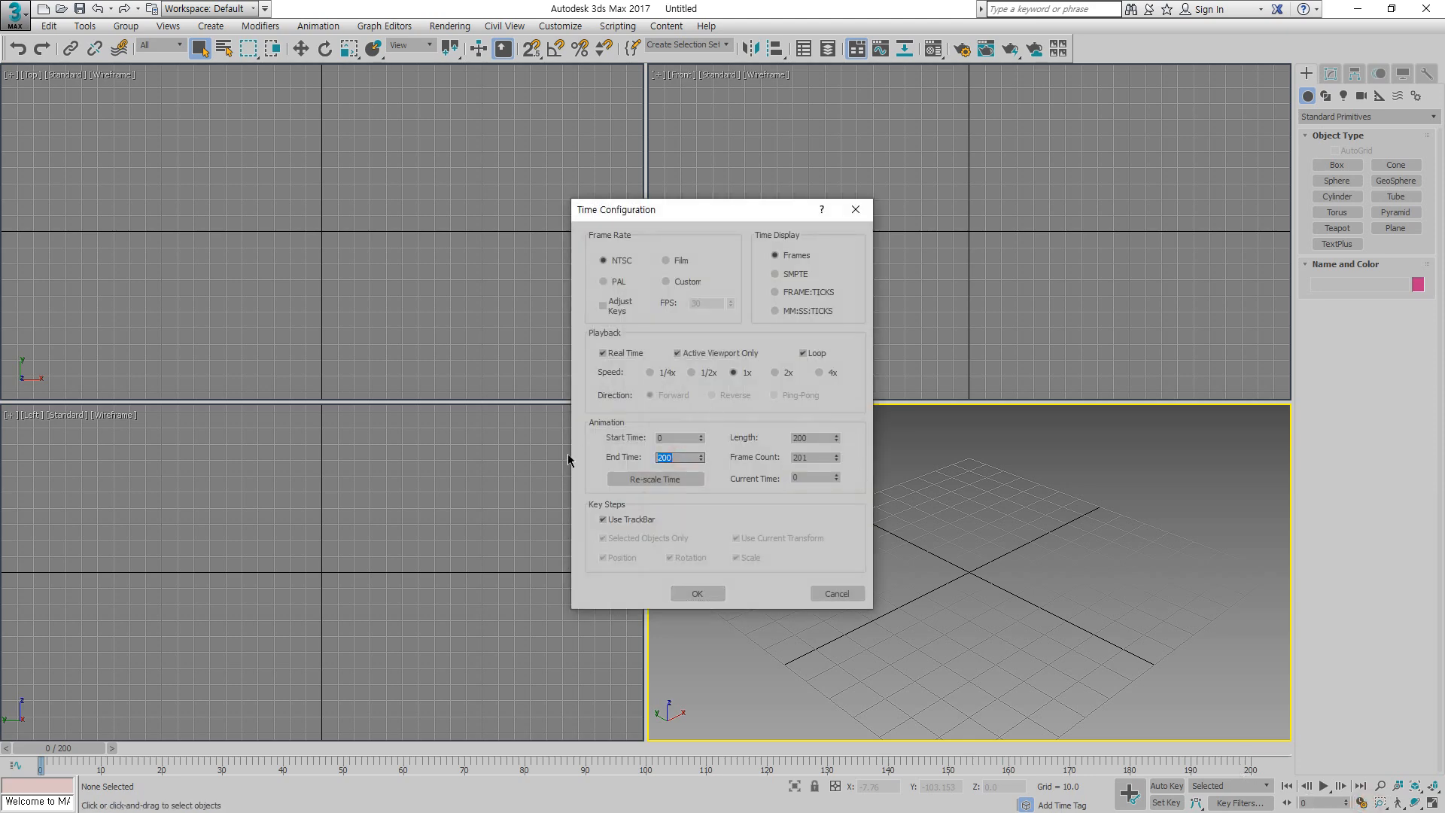
pyautogui.write('300')
pyautogui.click(697, 593)
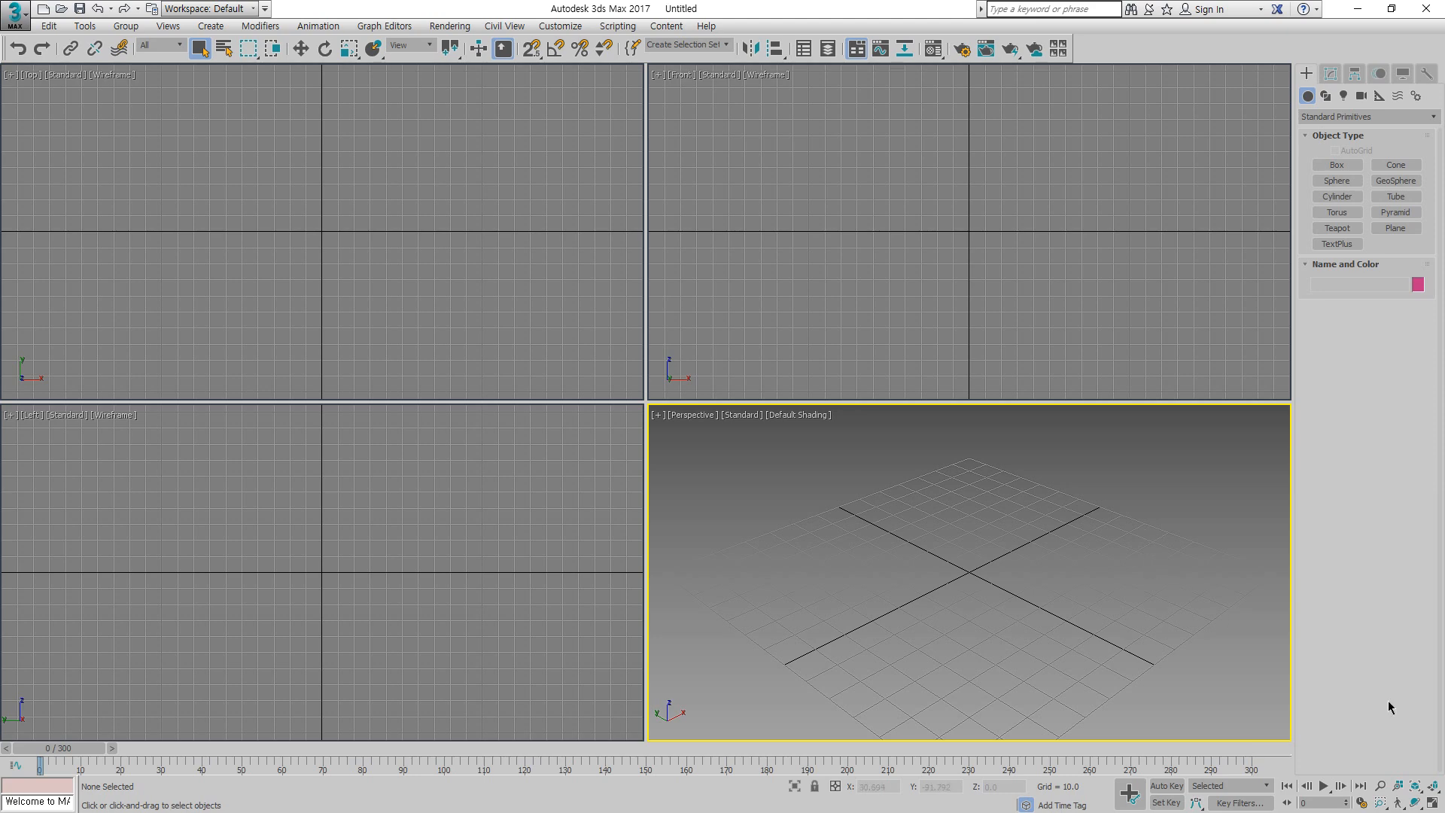
pyautogui.click(545, 336)
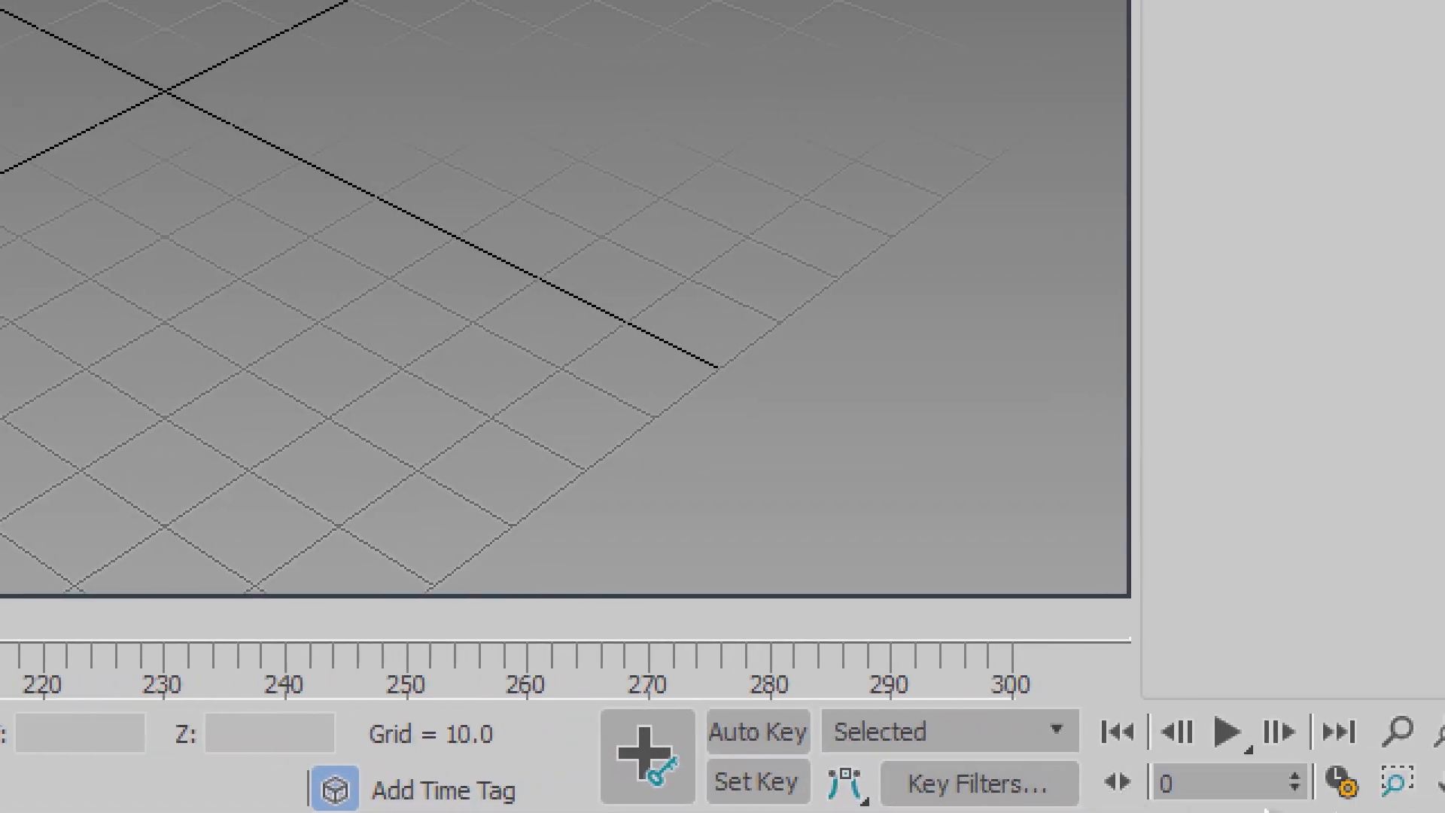
# Step: Set the animation's end time to 90 frames in the time configuration and apply it
pyautogui.click(1345, 784)
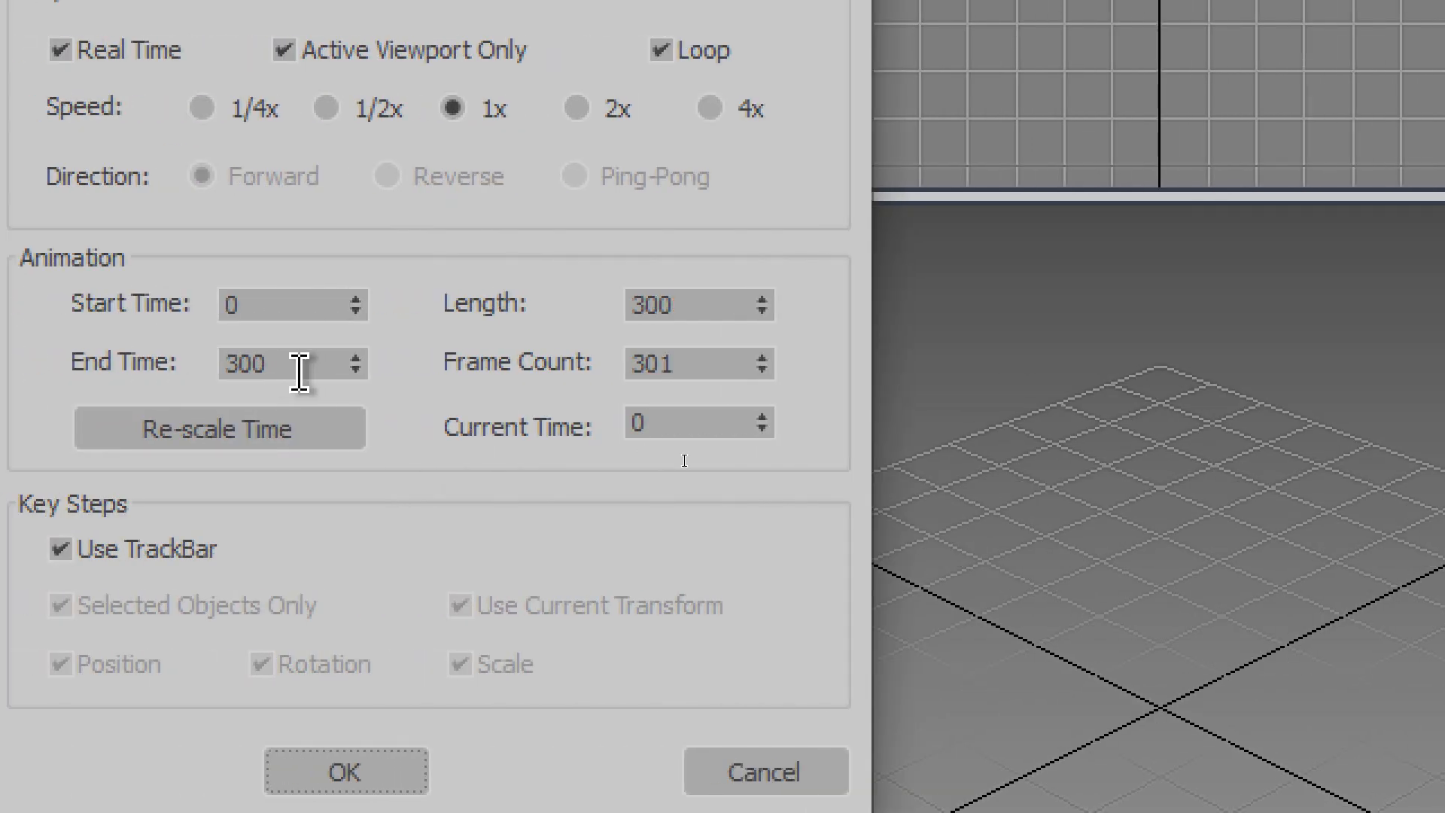
pyautogui.doubleClick(299, 364)
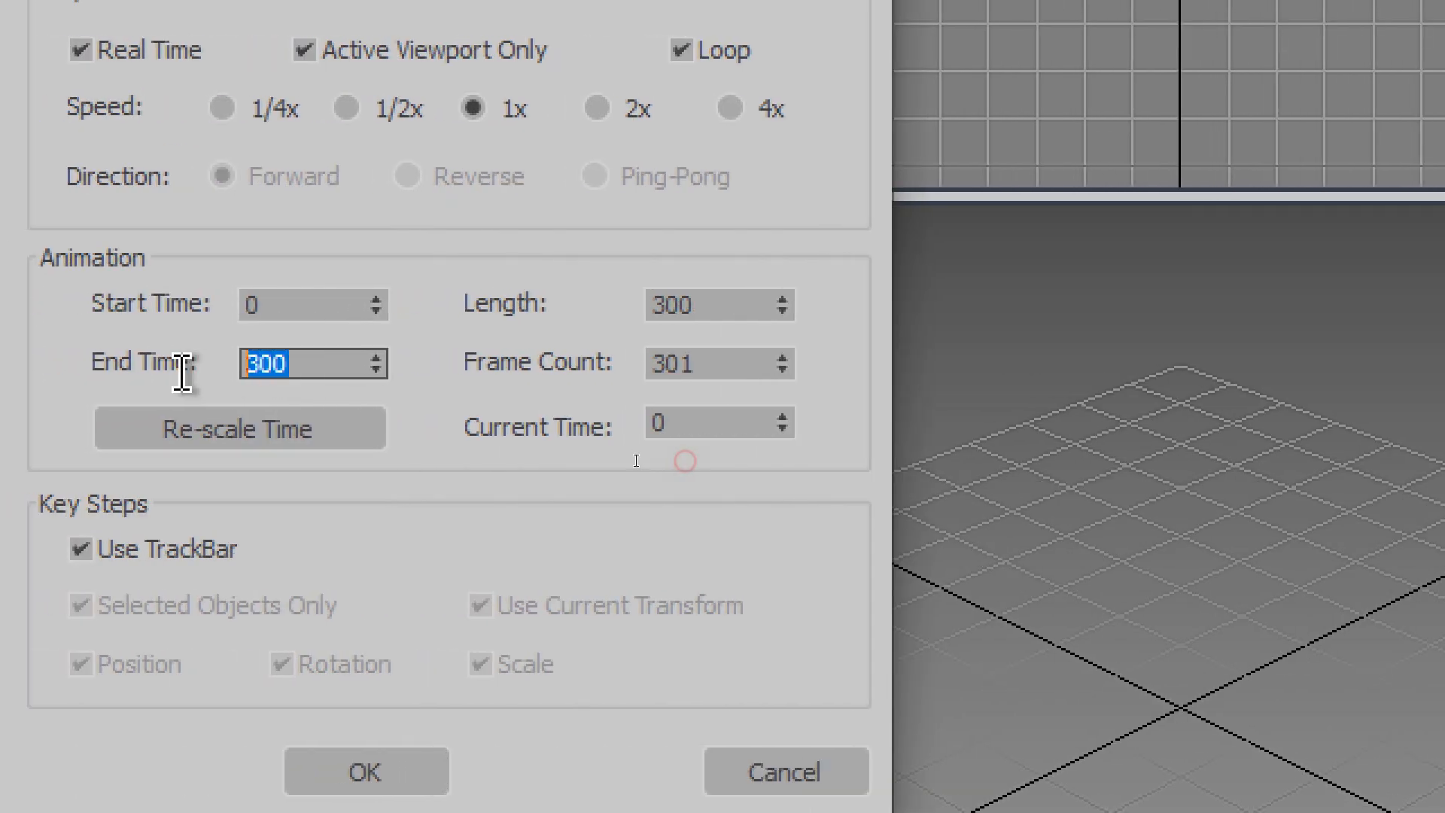
pyautogui.write('90')
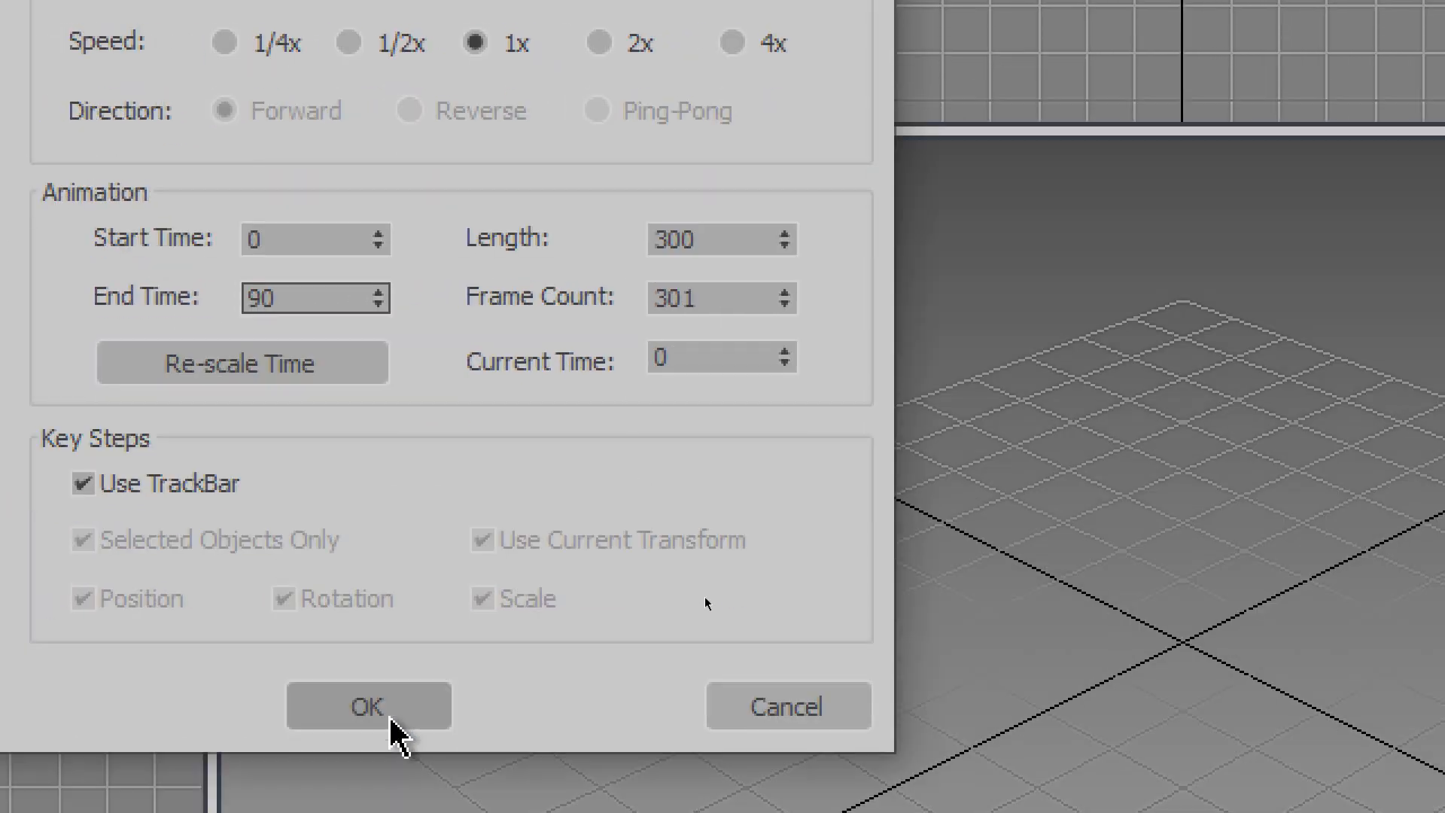
pyautogui.click(366, 771)
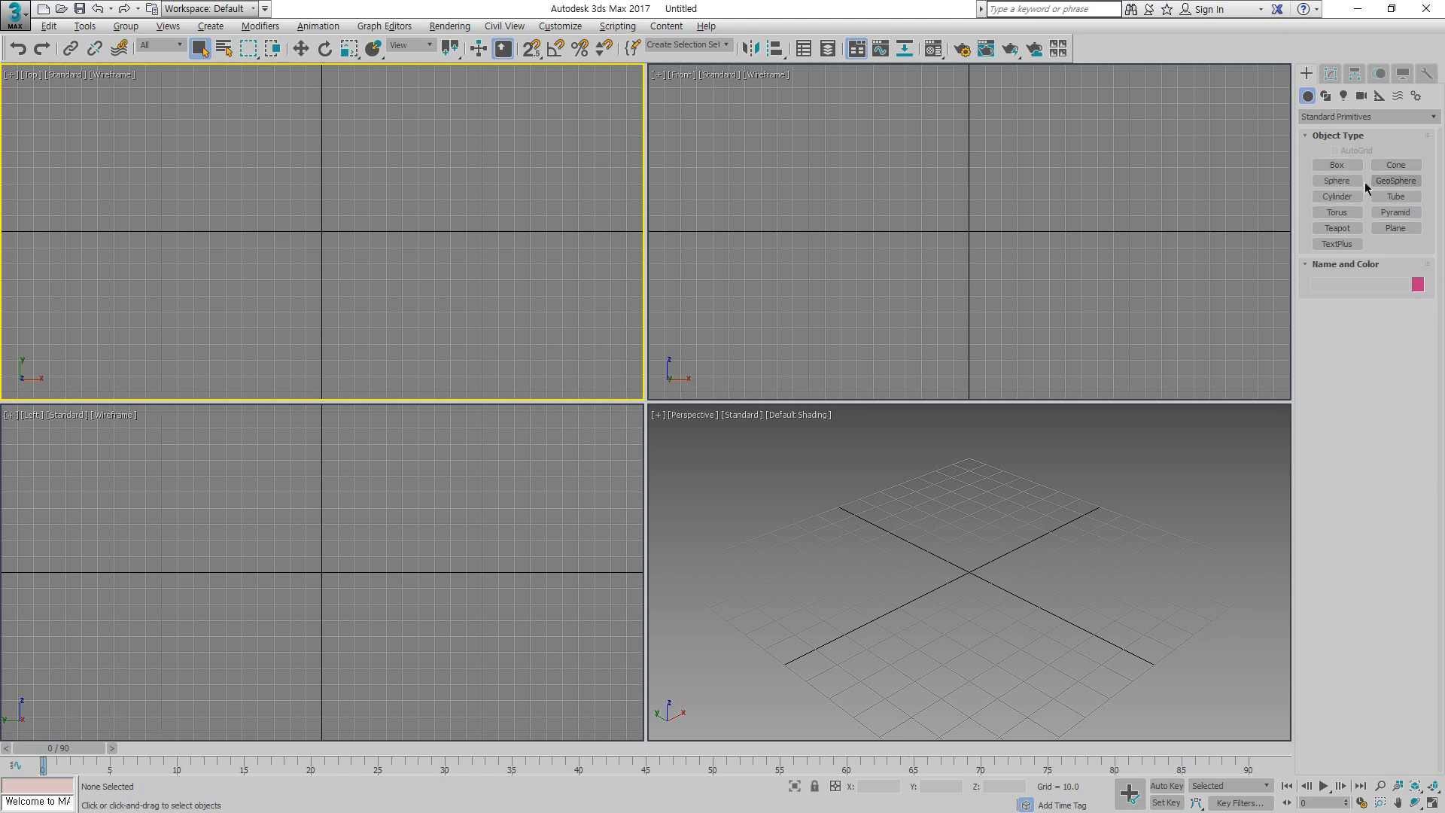
# Step: Create a sphere with a radius of about 17.4 in the Top viewport, on the negative X side of the origin
pyautogui.click(1337, 184)
pyautogui.moveTo(118, 233); pyautogui.dragTo(117, 206)
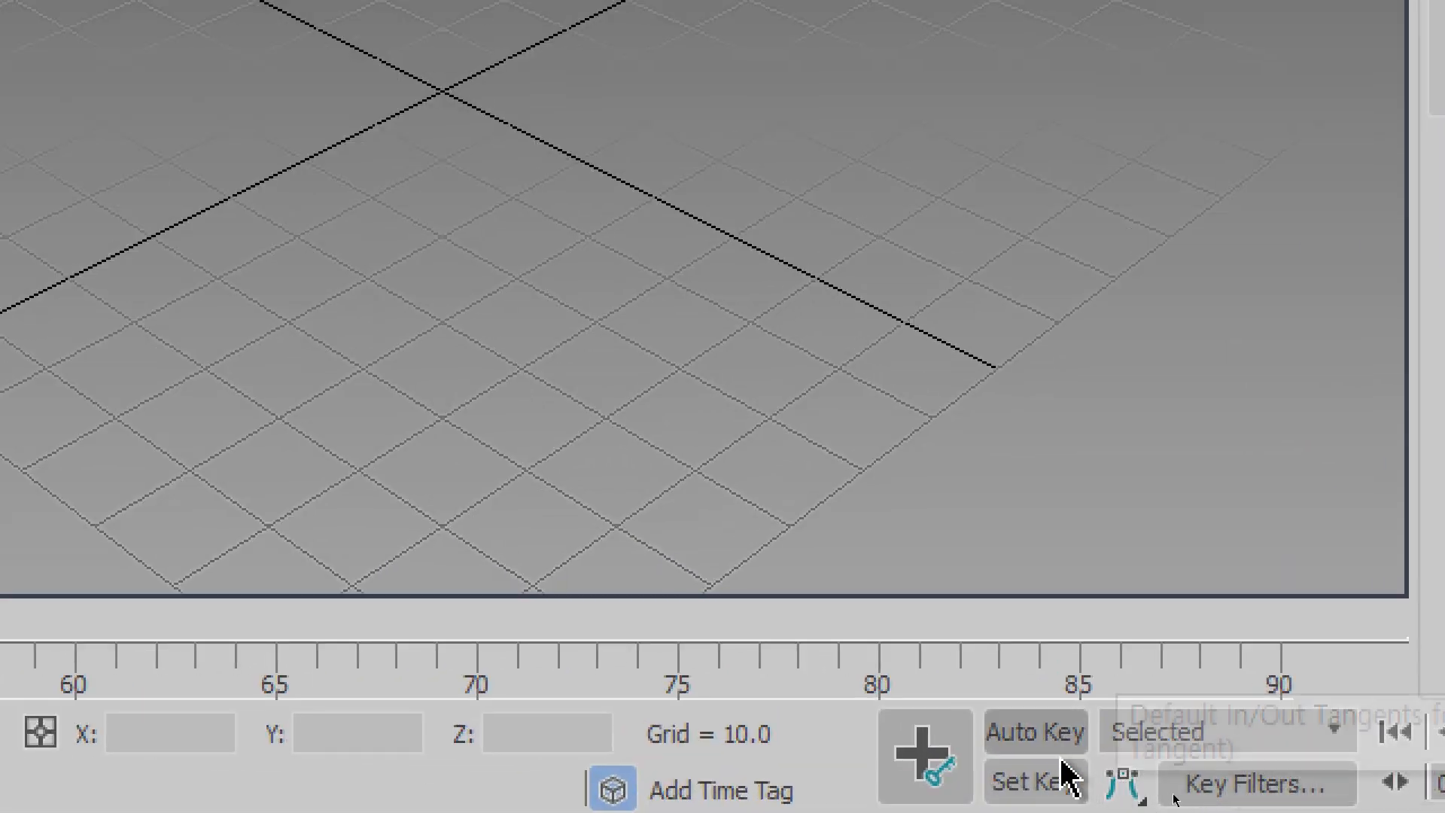
# Step: Turn on Auto Key recording and move the current time to frame 90
pyautogui.click(1039, 742)
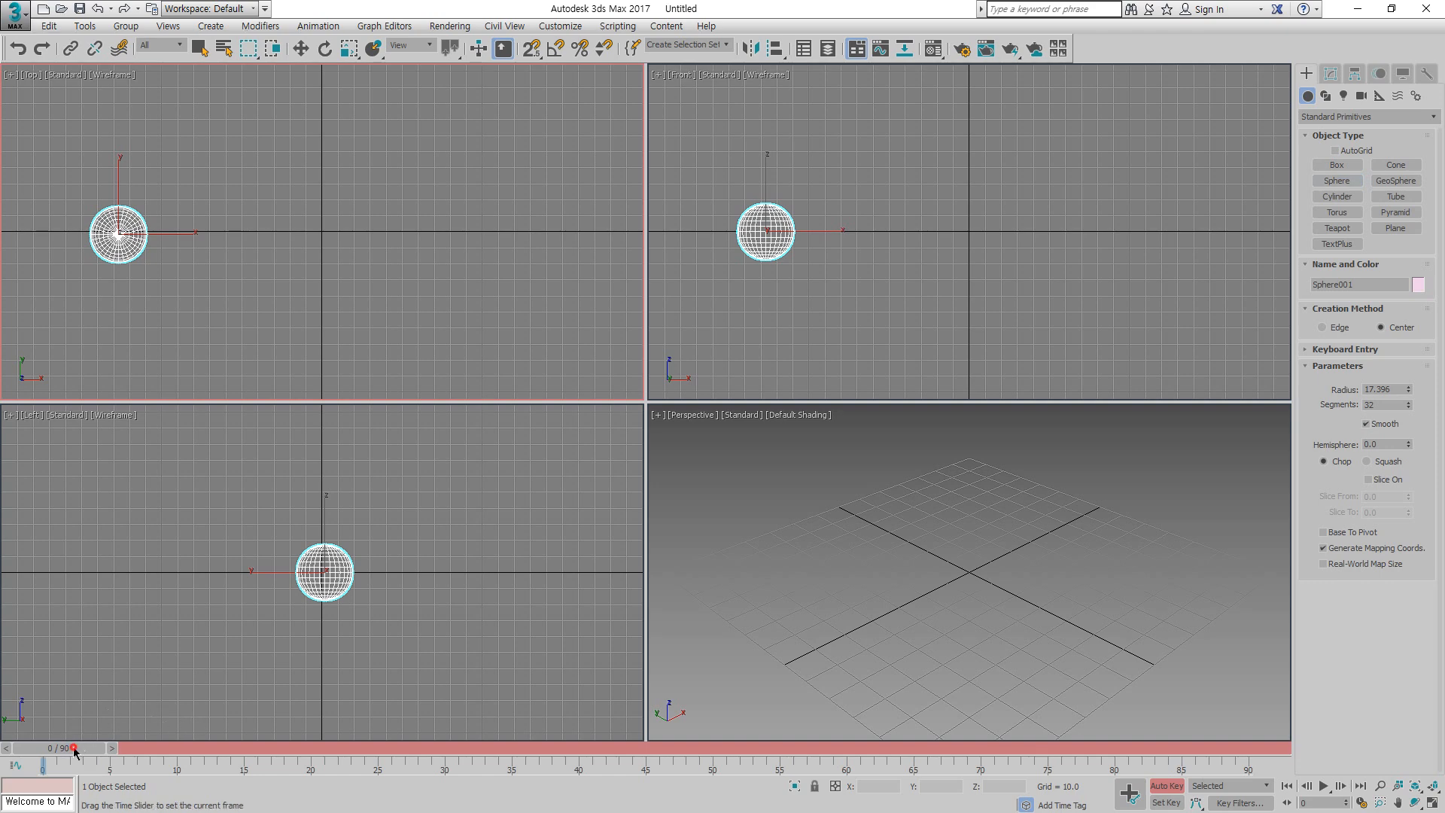
pyautogui.moveTo(74, 750); pyautogui.dragTo(1281, 766)
pyautogui.moveTo(40, 777); pyautogui.dragTo(61, 741)
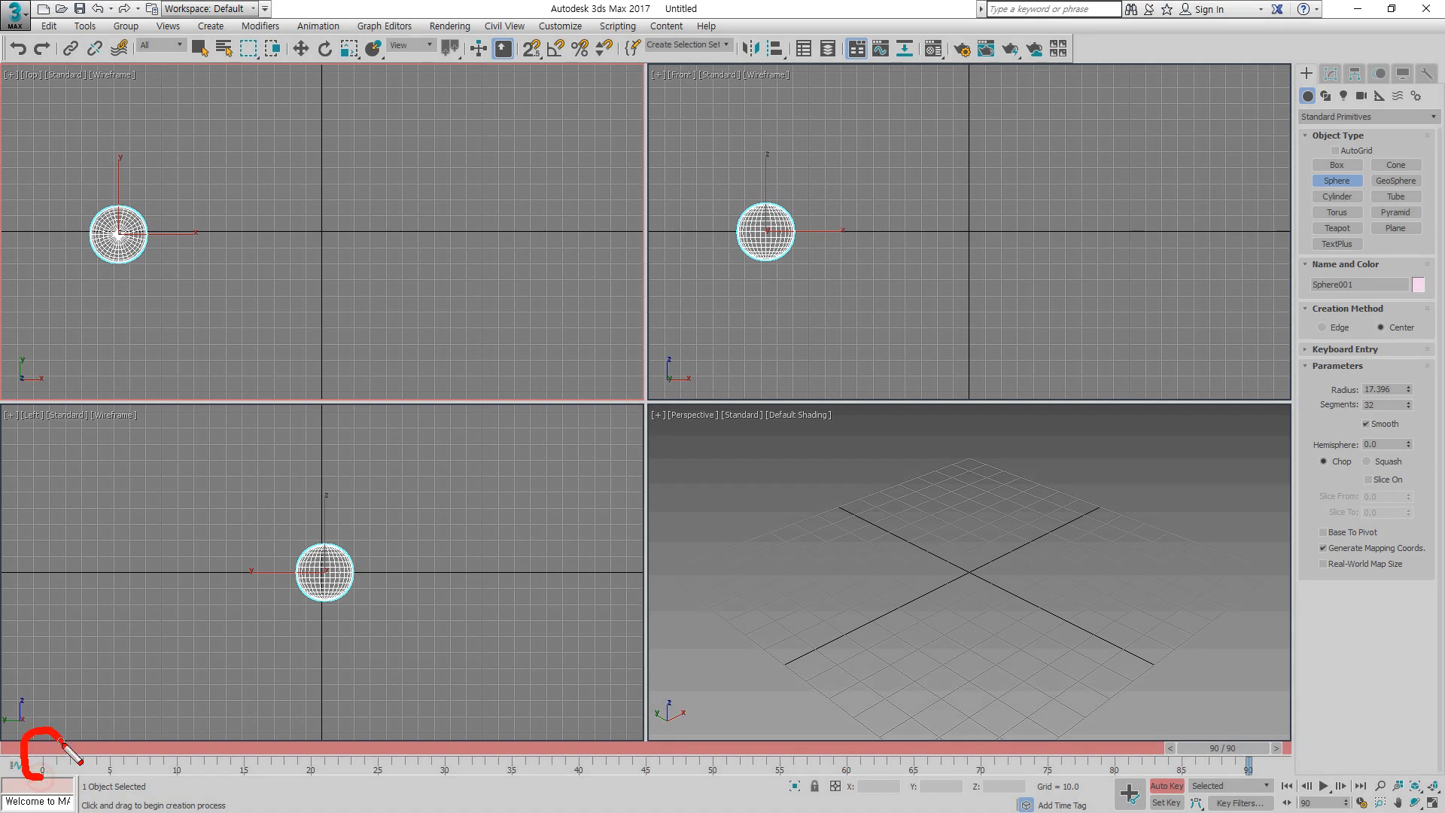
# Step: Move the sphere to about X 157, Y 1.7 at frame 90, across the origin in the Top viewport
pyautogui.moveTo(1272, 779)
pyautogui.mouseDown()
pyautogui.moveTo(1299, 734)
pyautogui.moveTo(1265, 787)
pyautogui.mouseUp()
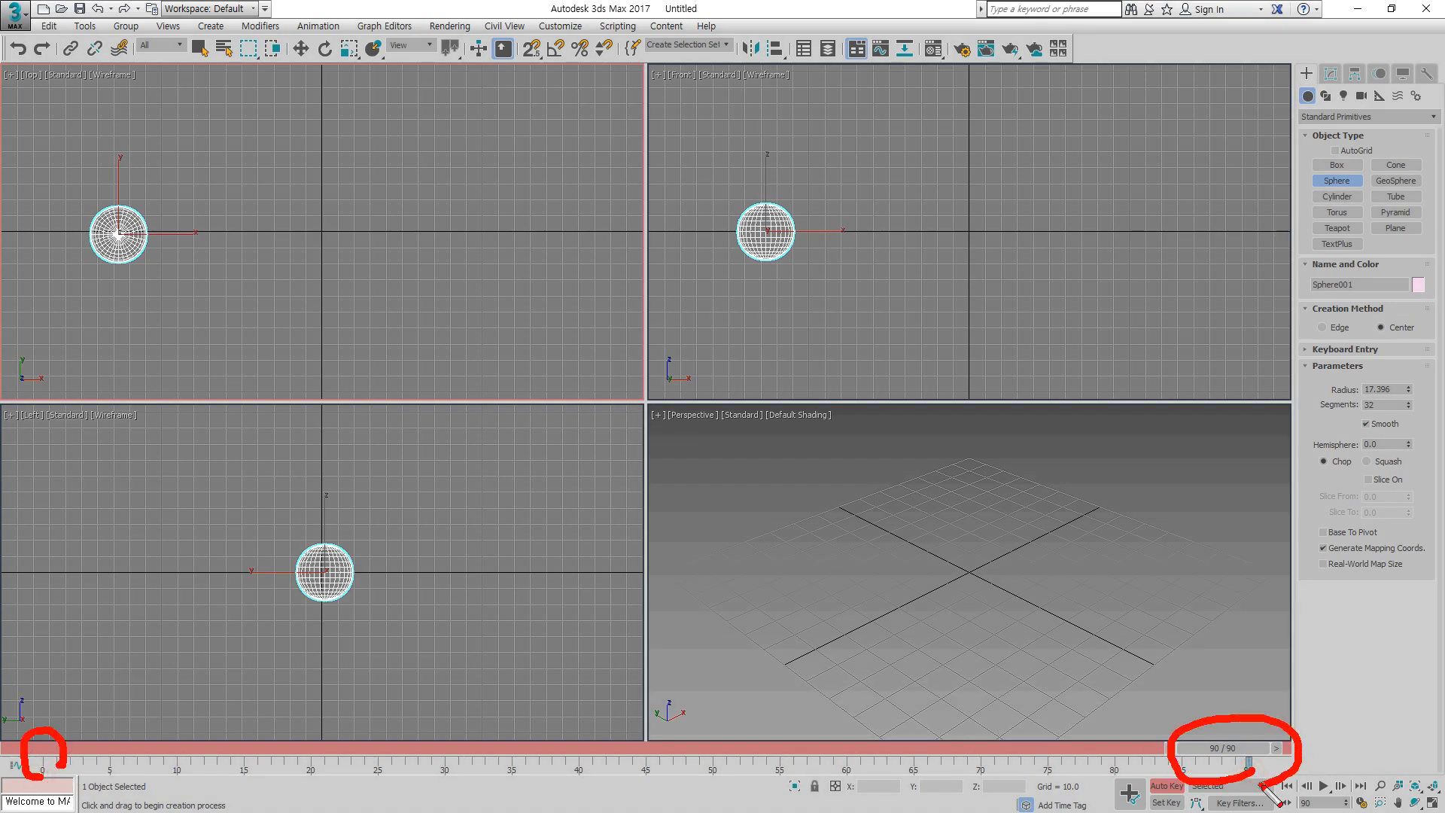
pyautogui.press('Escape')
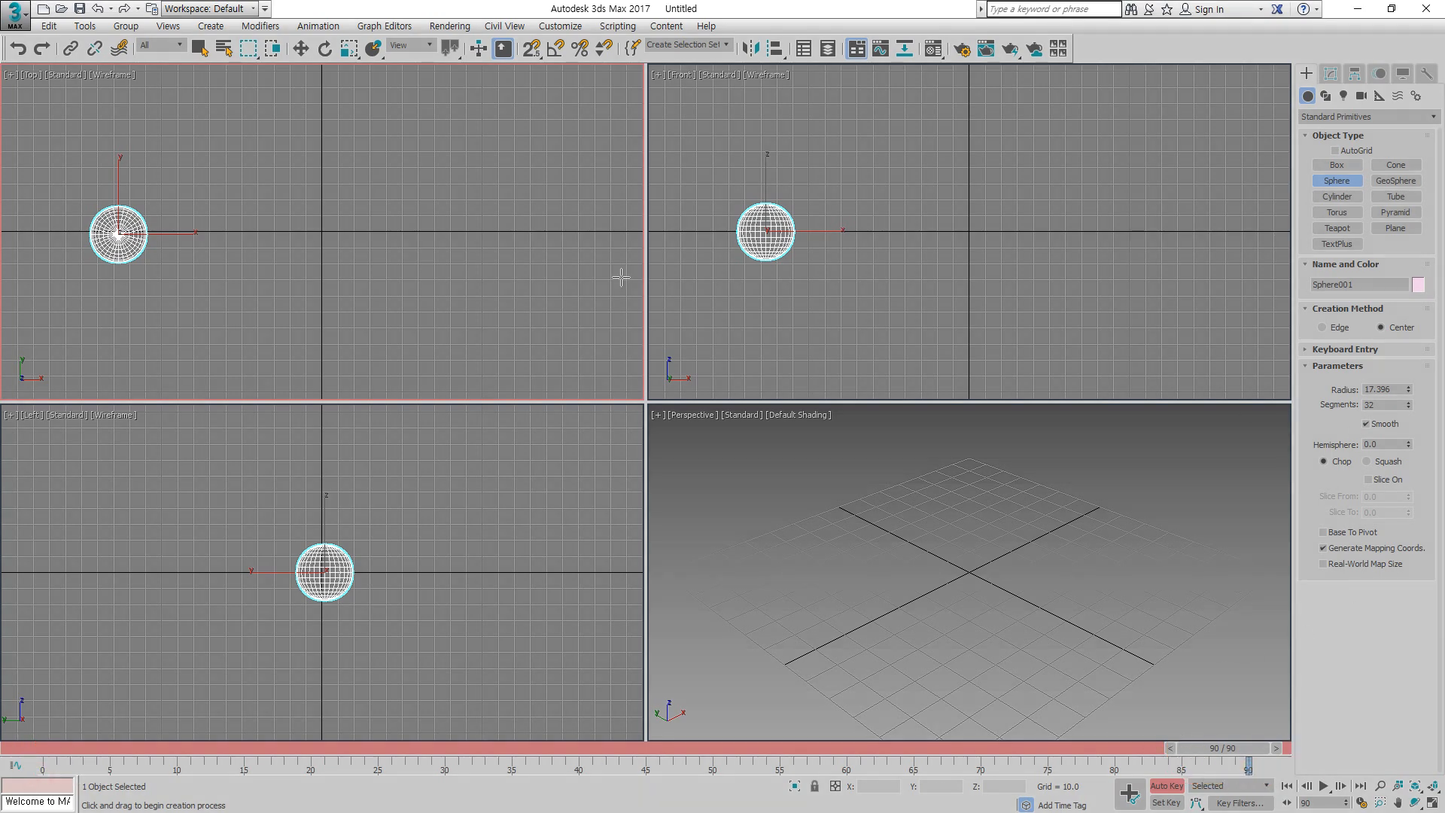
pyautogui.click(306, 54)
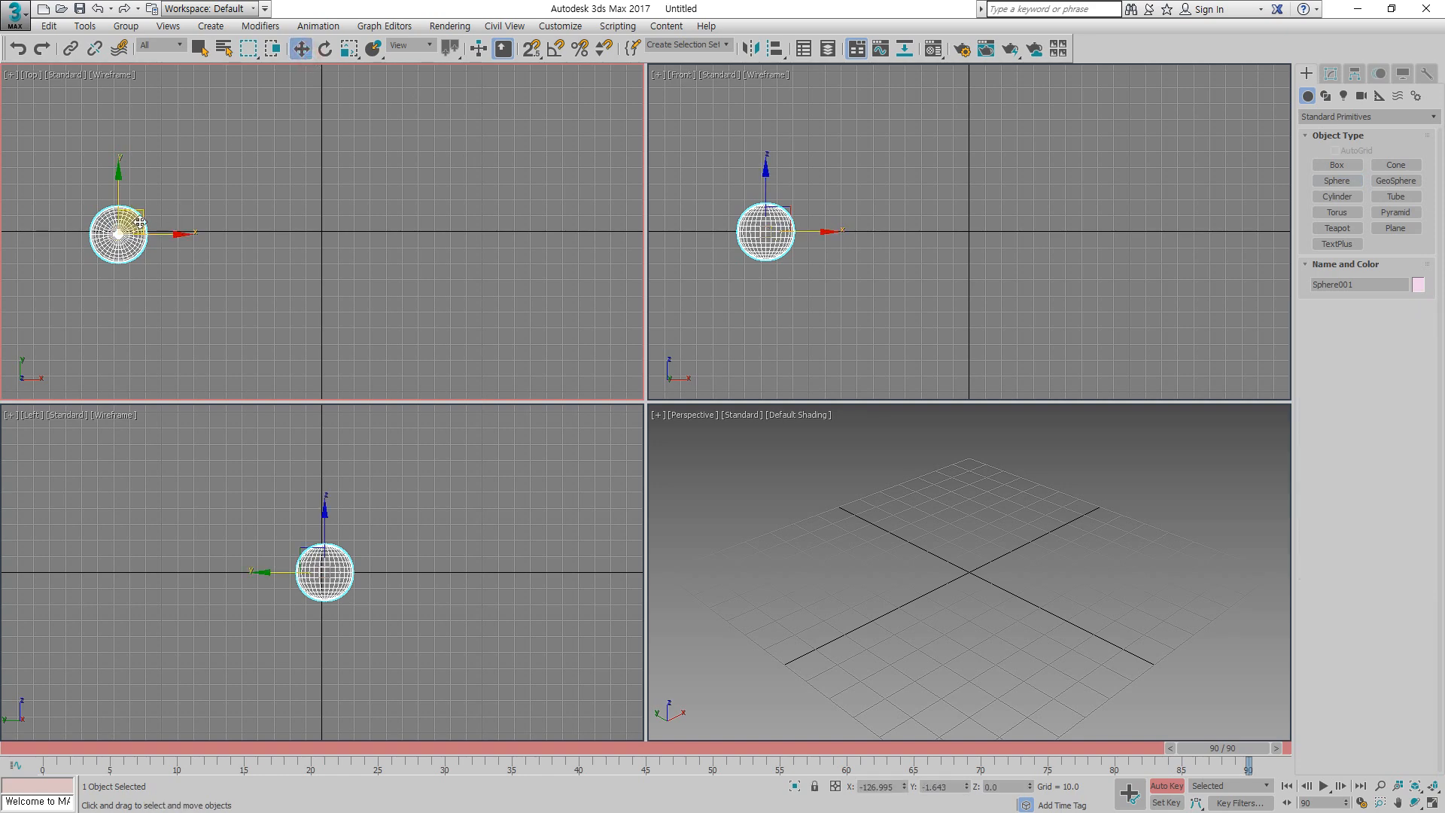
pyautogui.moveTo(143, 222); pyautogui.dragTo(594, 229)
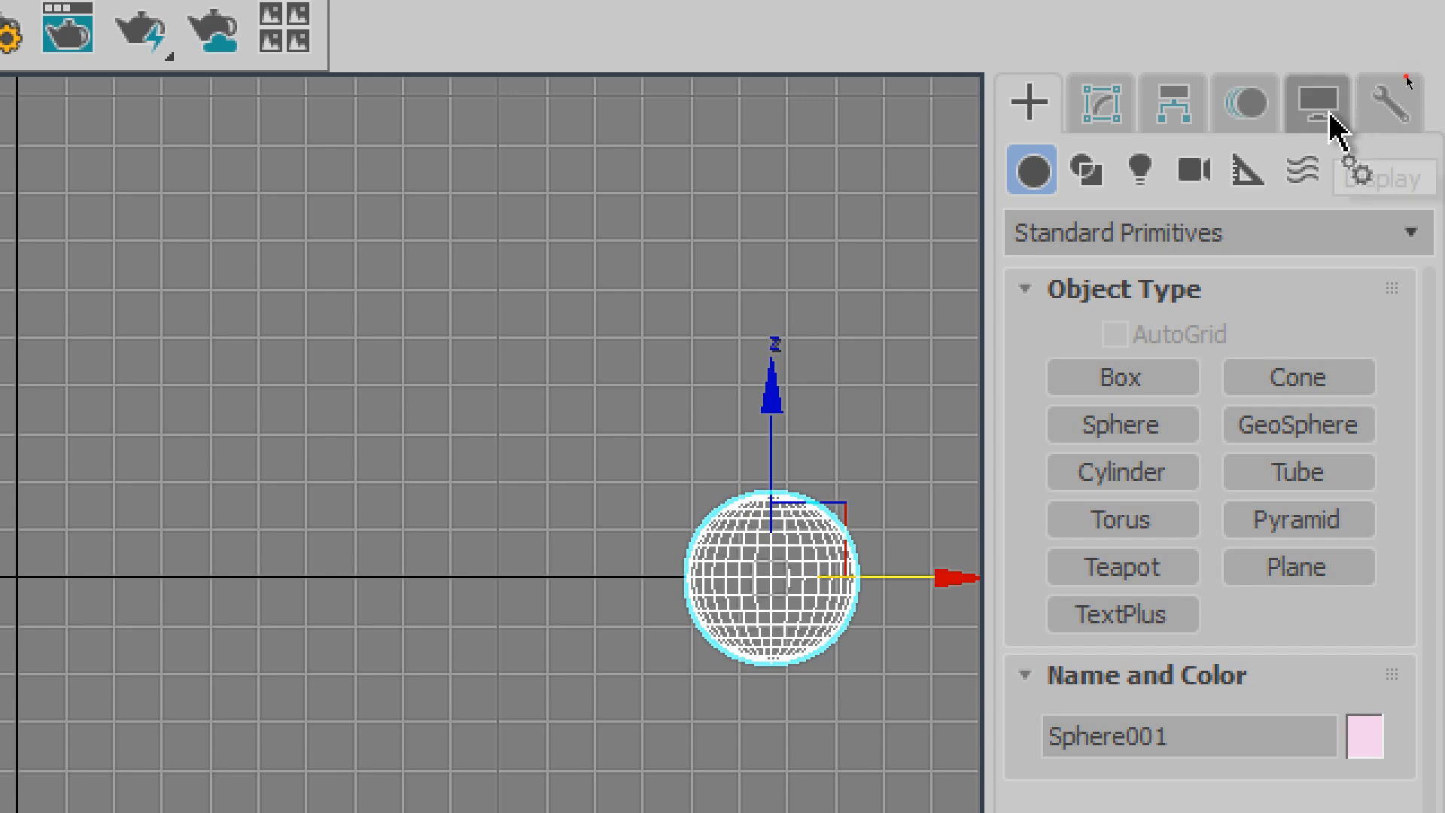
# Step: Open the sphere's display properties and preview it with Display as Box, switching the option off again
pyautogui.click(1329, 113)
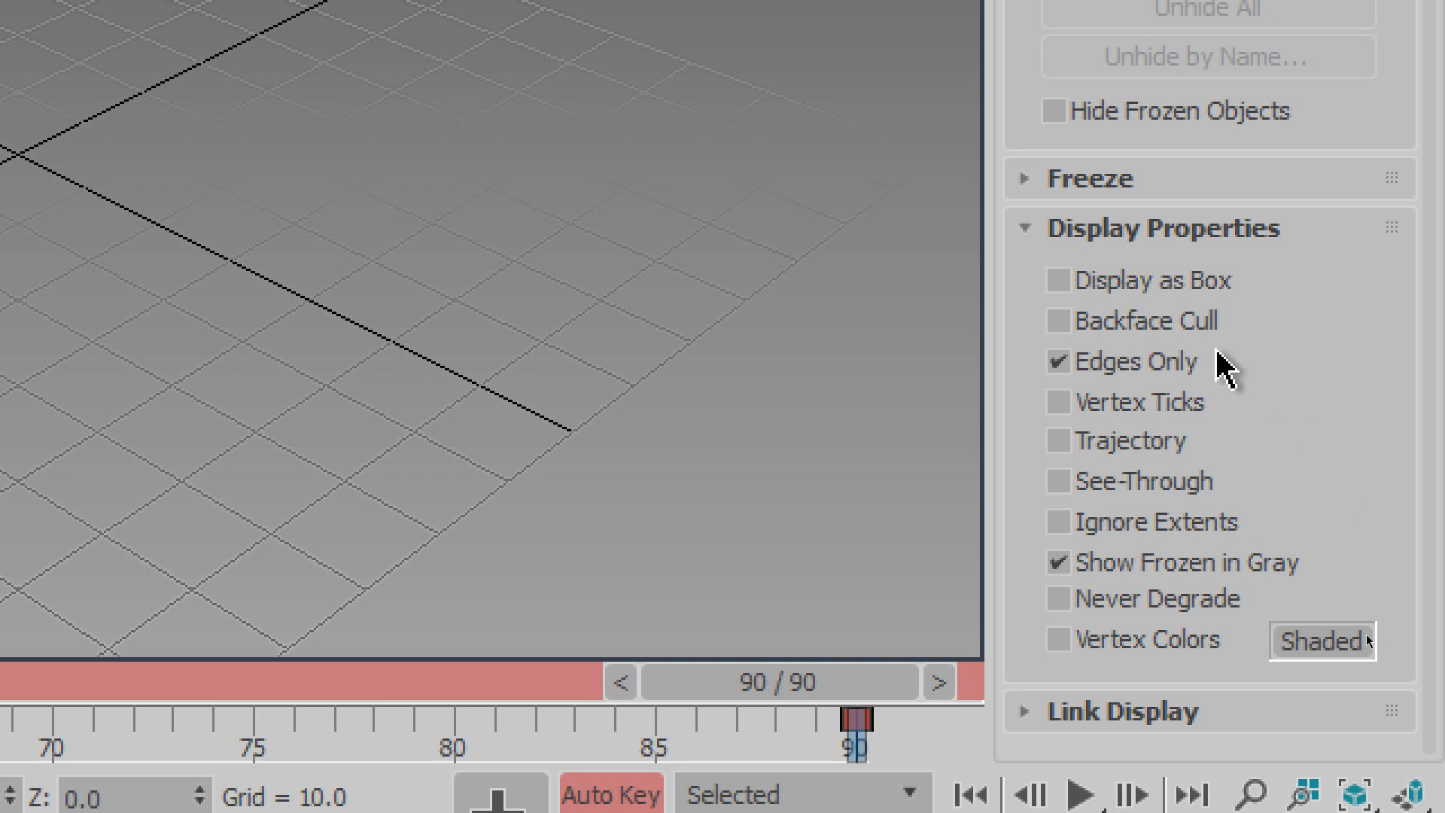
pyautogui.click(324, 286)
pyautogui.moveTo(324, 286); pyautogui.dragTo(603, 426, button='middle')
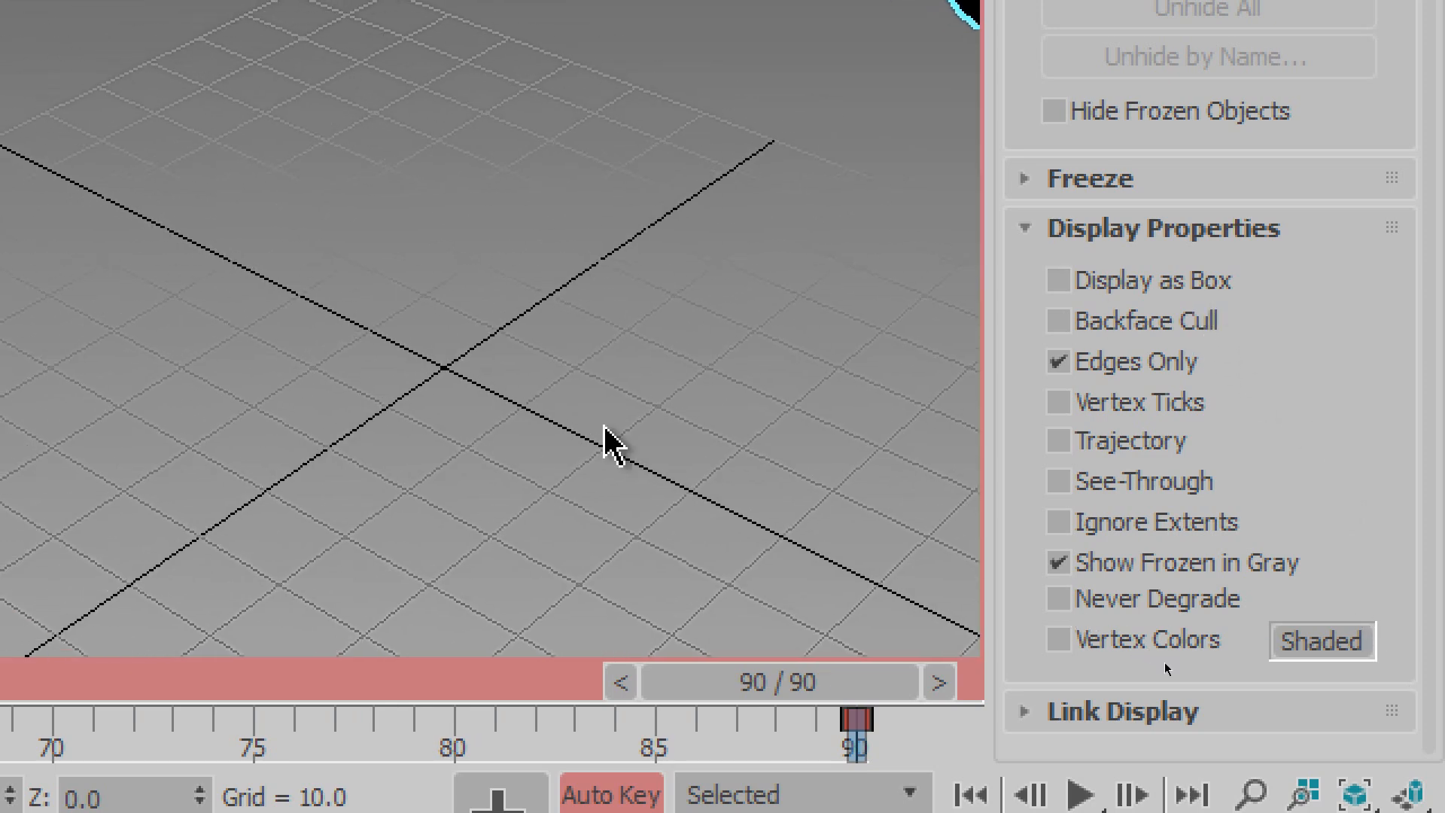
pyautogui.scroll(-4, 603, 426)
pyautogui.scroll(2, 845, 194)
pyautogui.click(1197, 290)
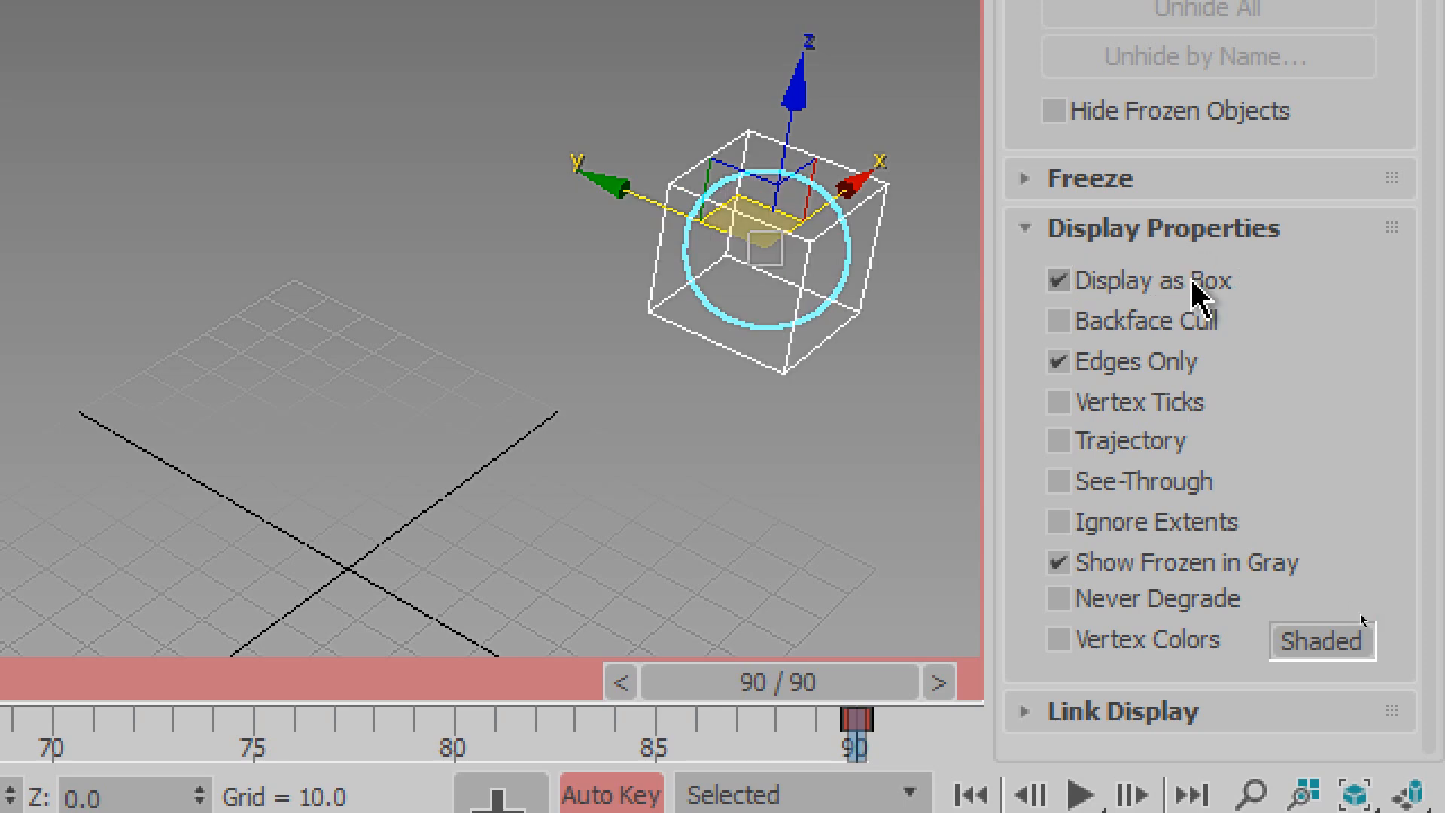
pyautogui.click(1196, 290)
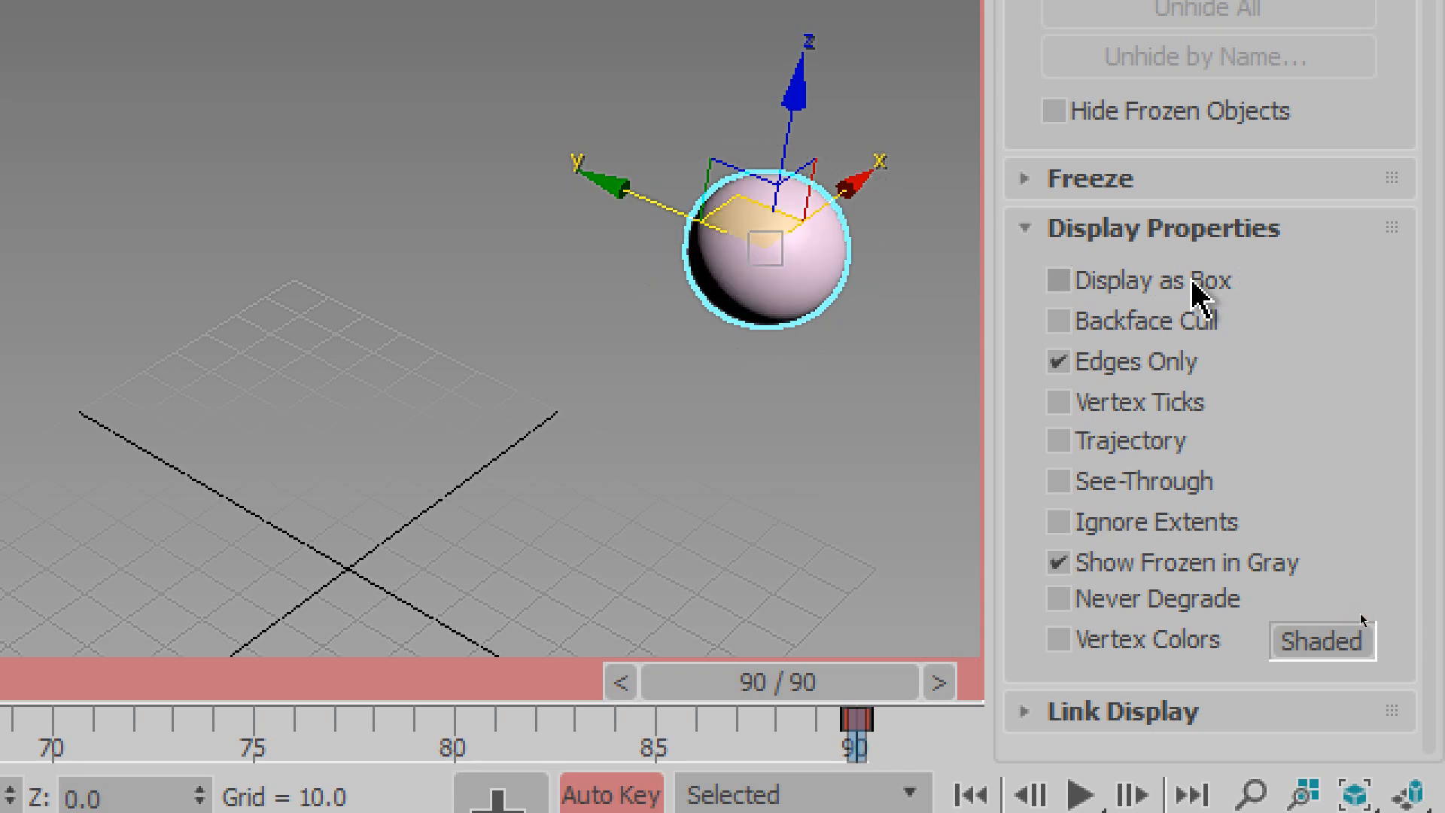
# Step: Preview the sphere with Vertex Ticks and See-Through, switch both off again, and enable its Trajectory display
pyautogui.click(1203, 320)
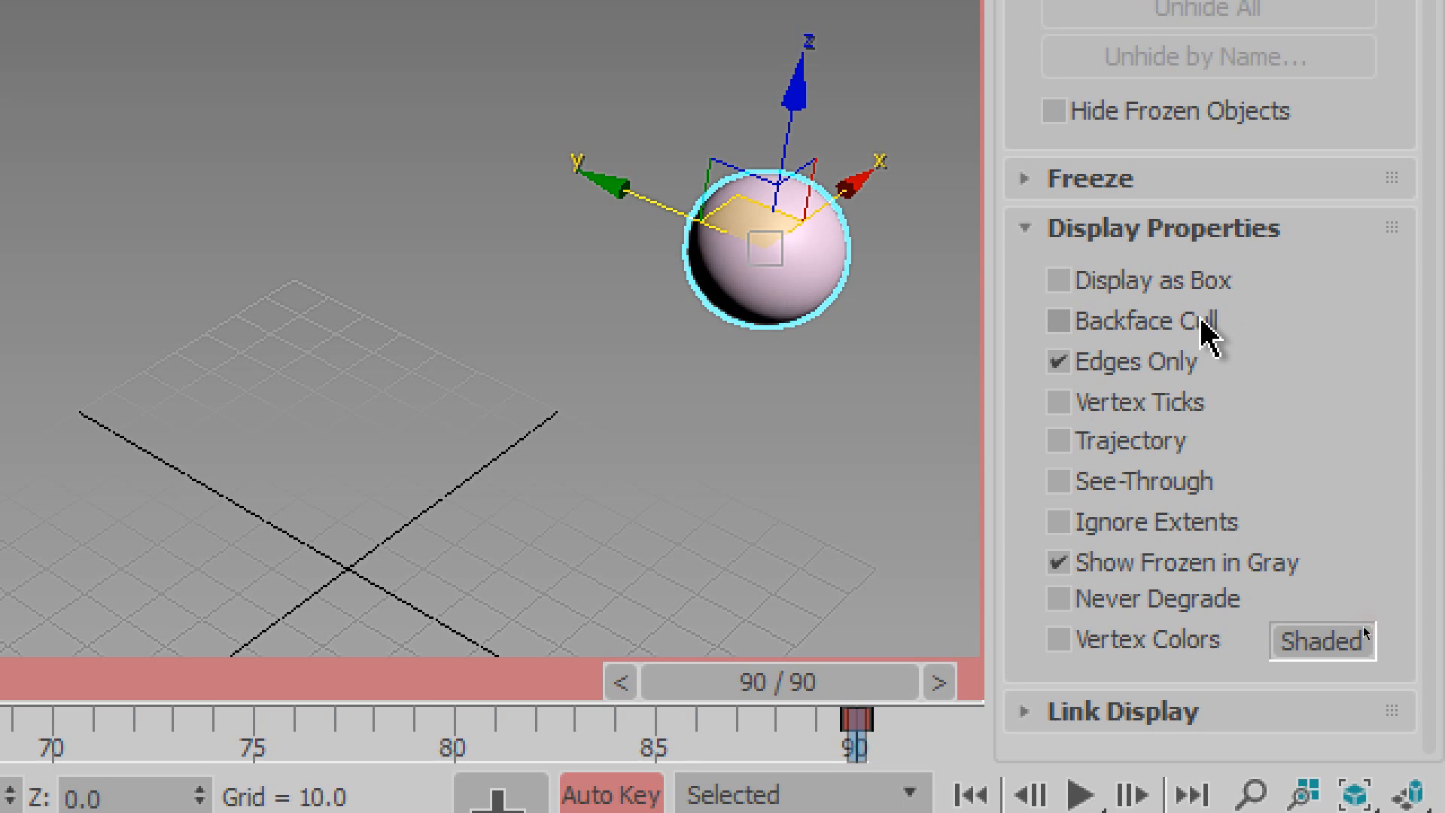
pyautogui.click(1188, 403)
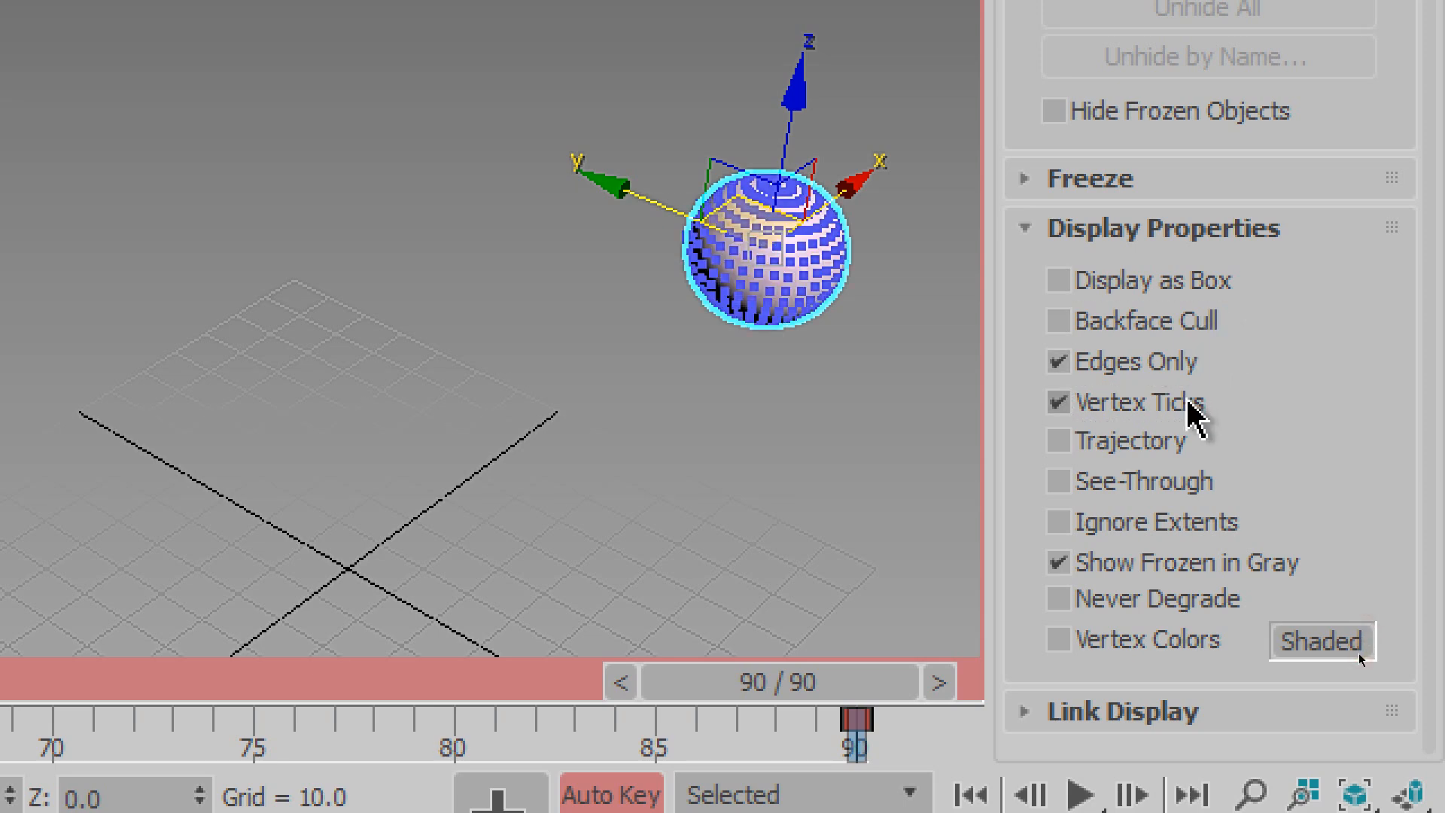
pyautogui.click(1189, 404)
pyautogui.click(1196, 486)
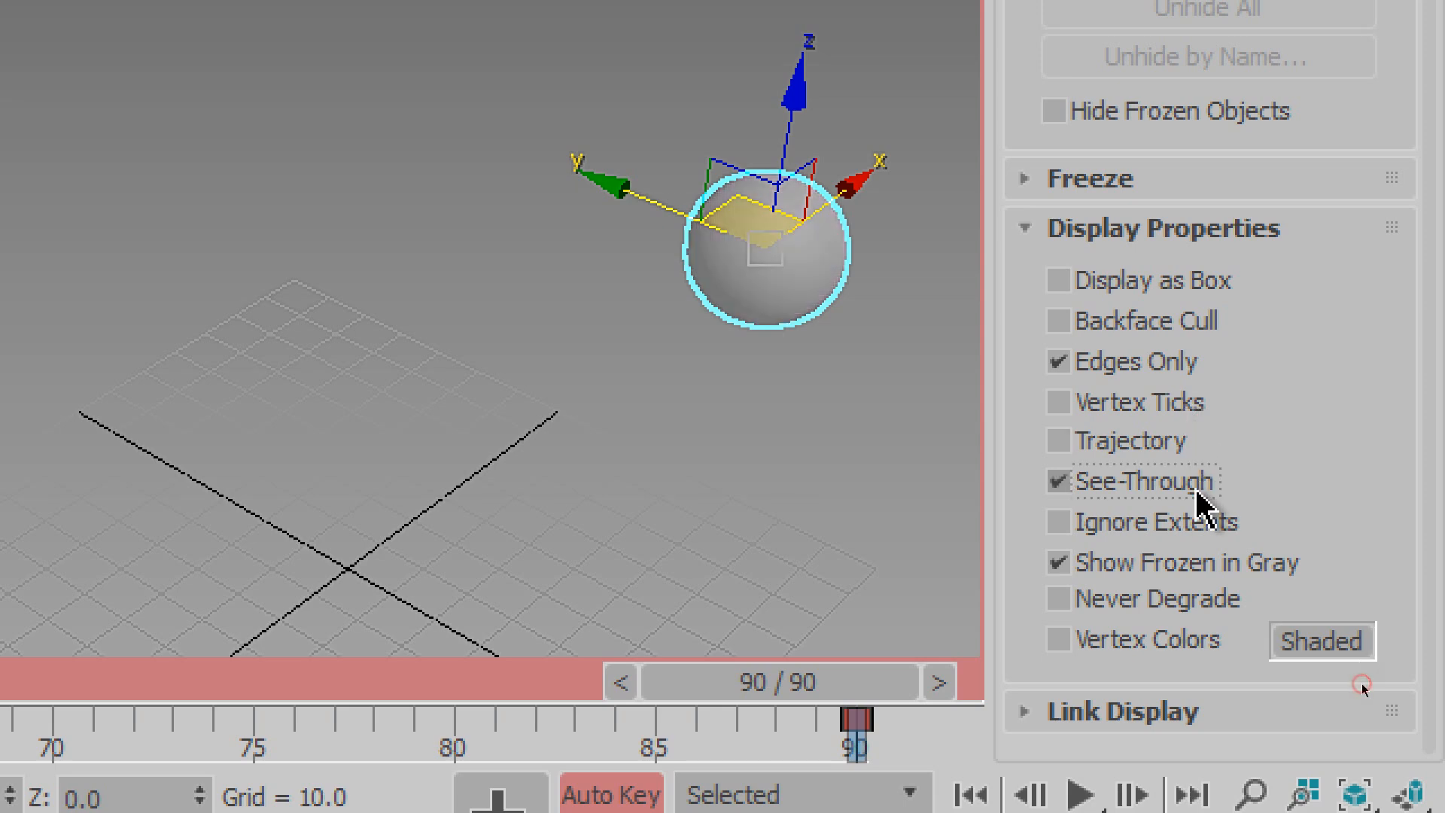
pyautogui.click(1197, 490)
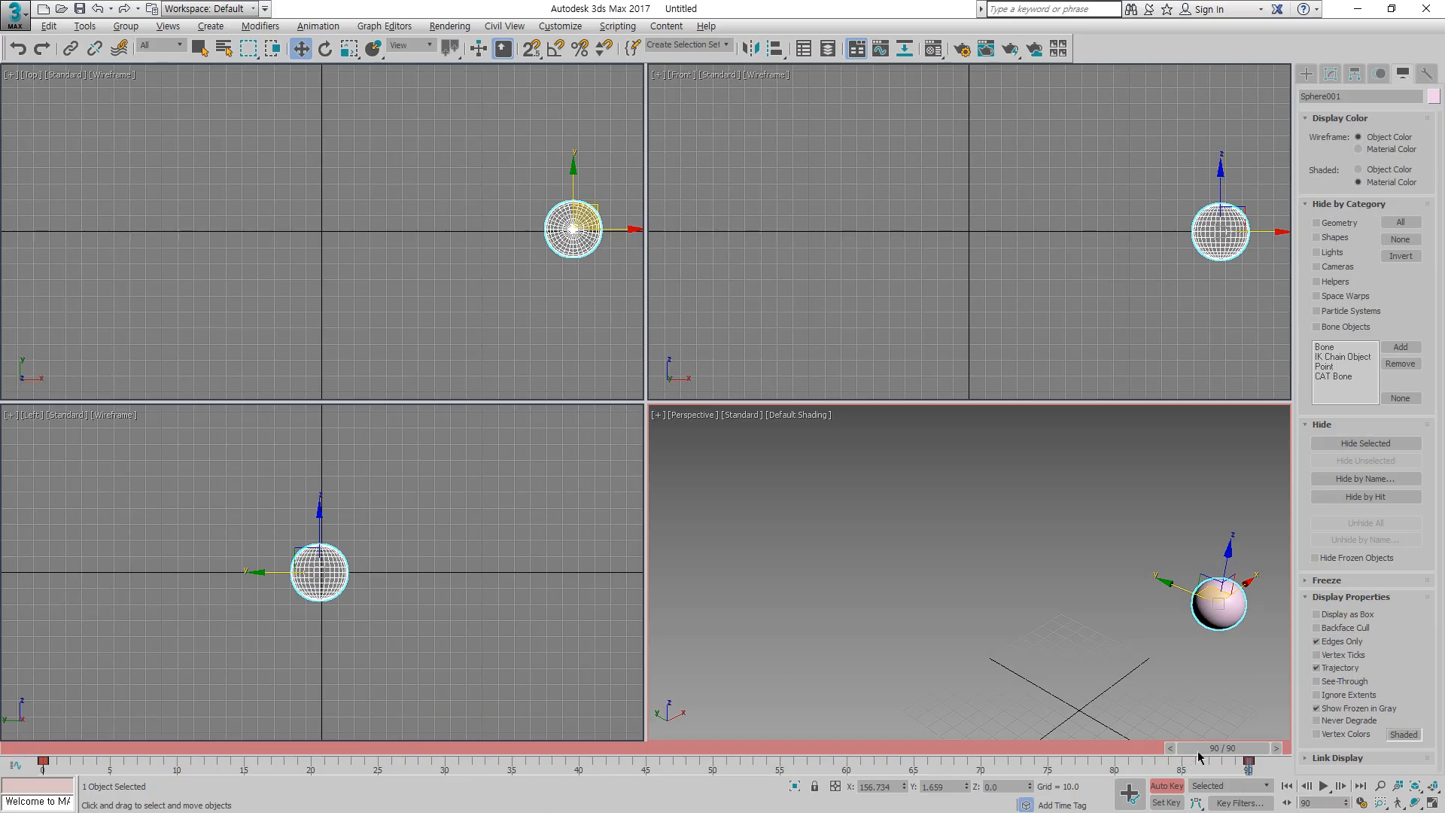
# Step: Return to frame 0, turn off Auto Key and deselect the sphere to inspect its motion path
pyautogui.moveTo(1200, 755); pyautogui.dragTo(22, 753)
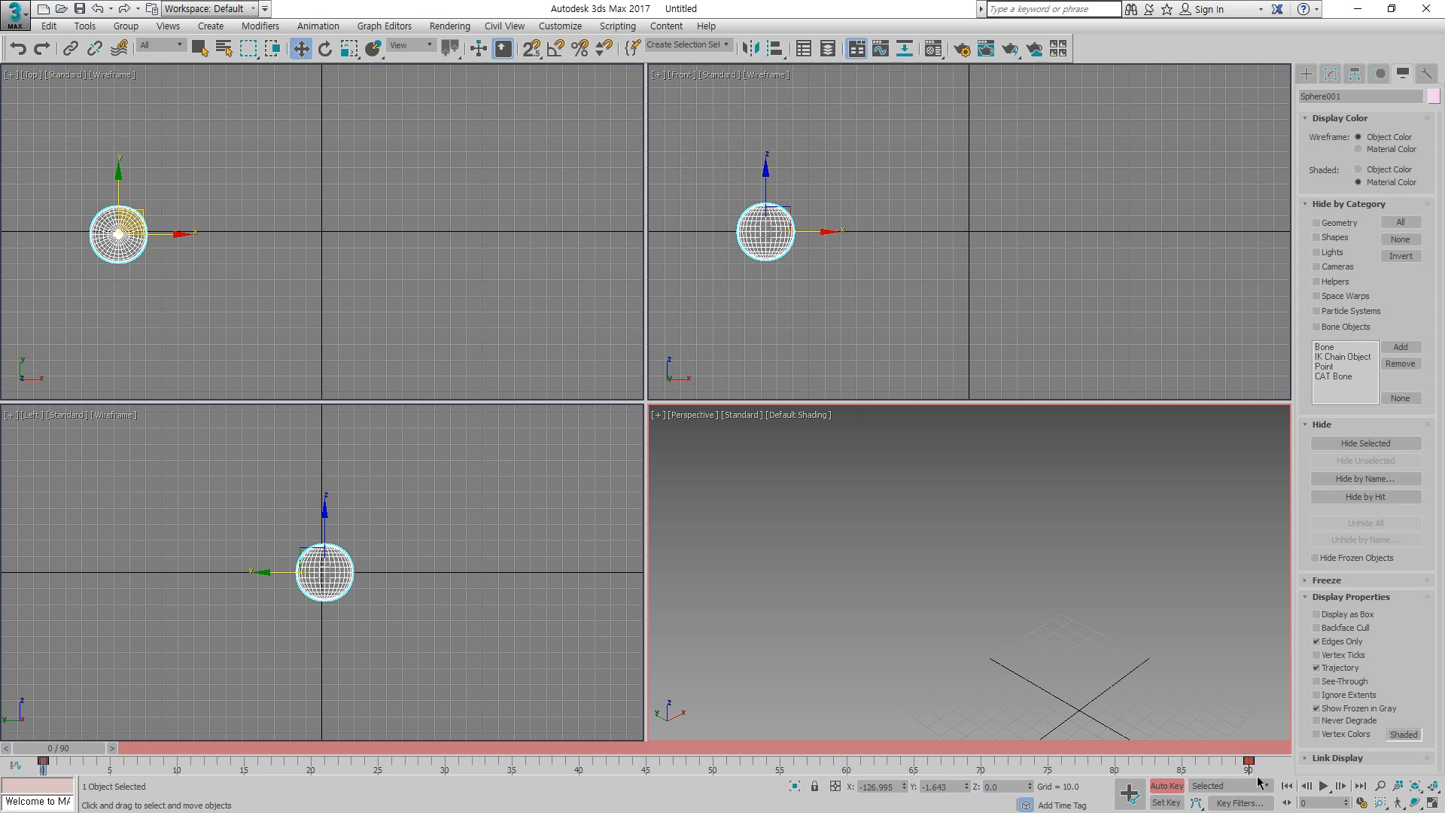
pyautogui.click(1160, 790)
pyautogui.click(145, 265)
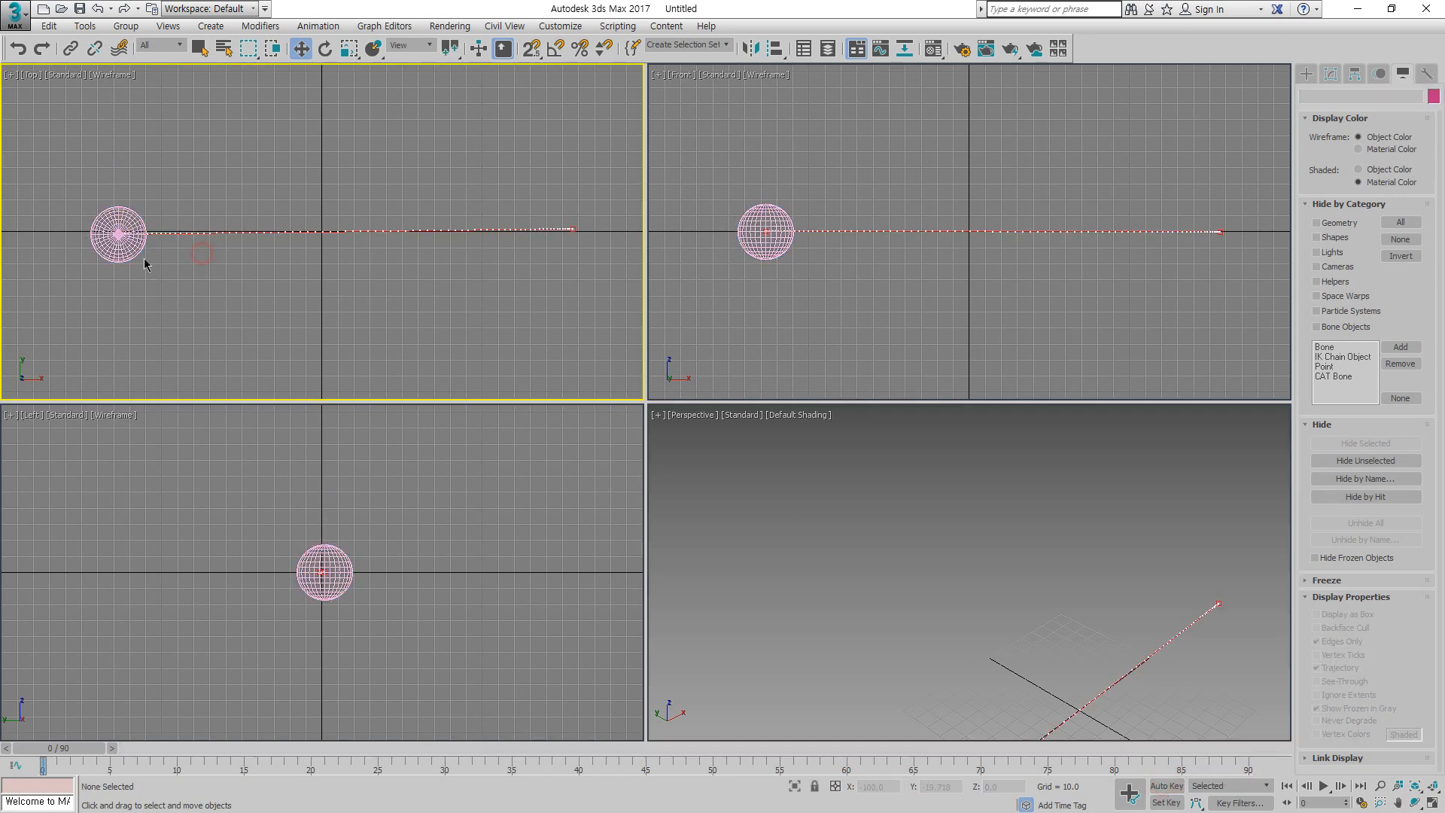
pyautogui.moveTo(356, 271)
pyautogui.mouseDown()
pyautogui.moveTo(354, 233)
pyautogui.moveTo(316, 249)
pyautogui.mouseUp()
pyautogui.moveTo(1166, 721); pyautogui.dragTo(1111, 700)
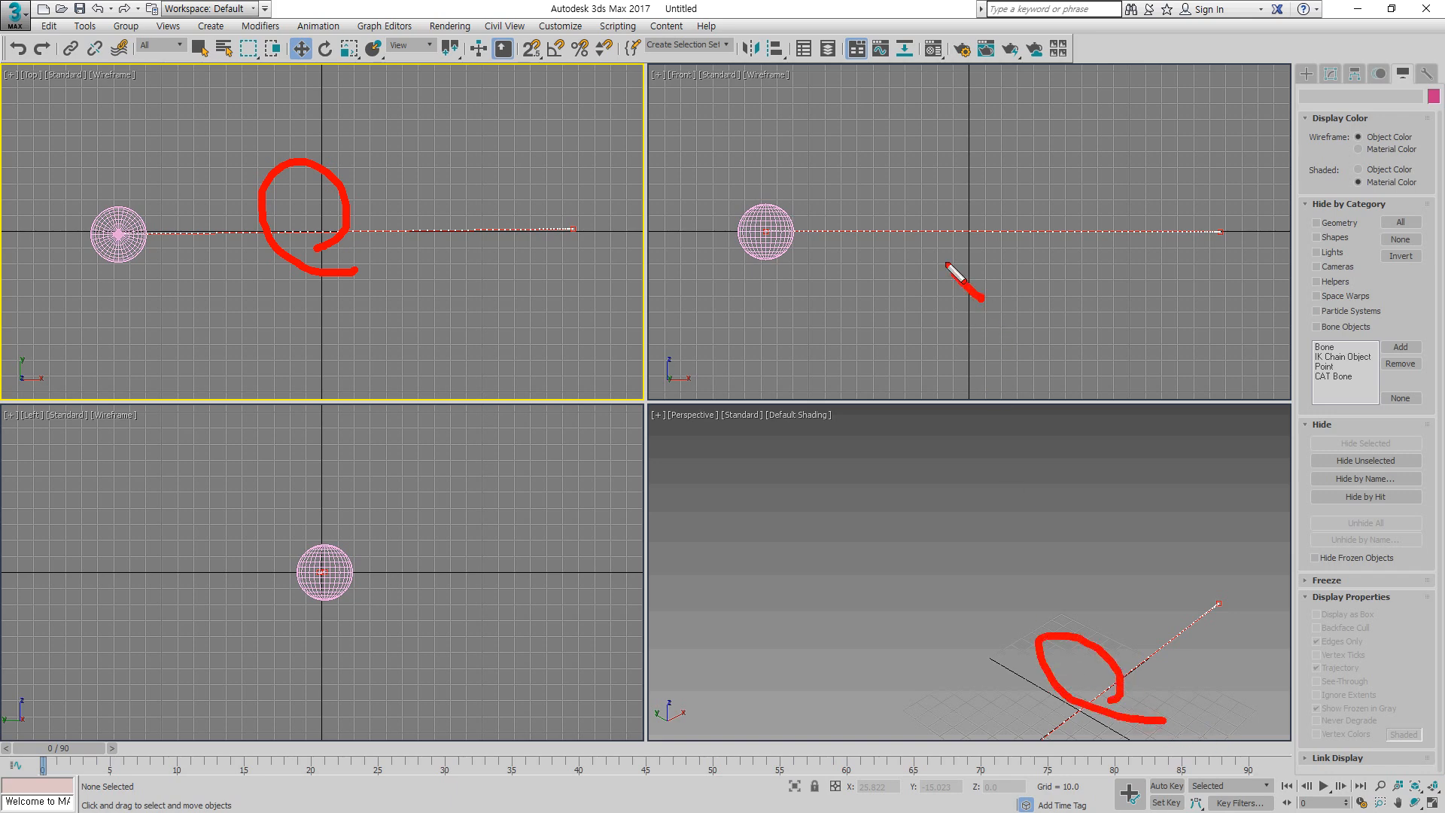
pyautogui.moveTo(950, 267); pyautogui.dragTo(965, 317)
pyautogui.moveTo(500, 620)
pyautogui.mouseDown()
pyautogui.moveTo(536, 574)
pyautogui.moveTo(509, 620)
pyautogui.mouseUp()
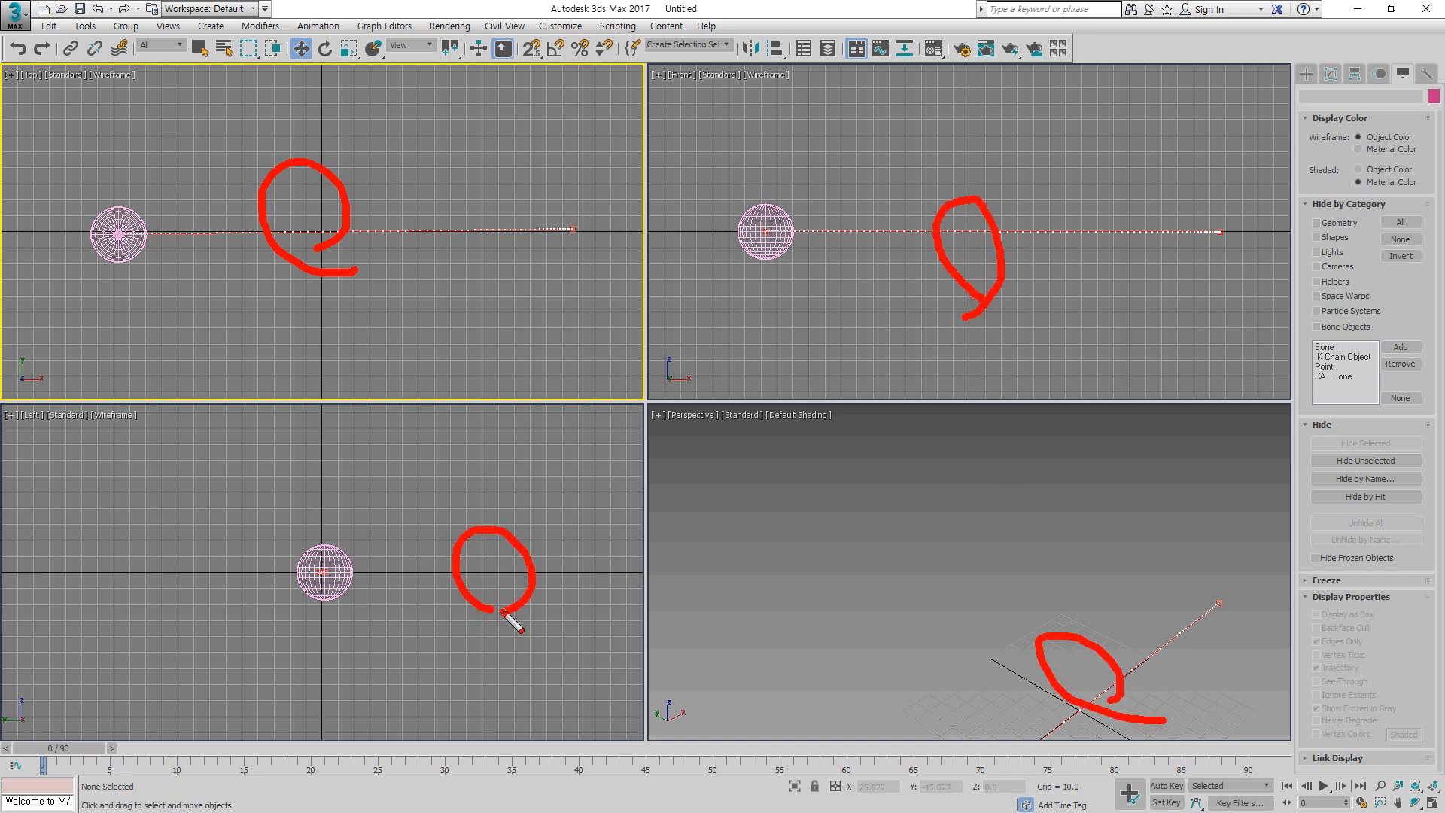
pyautogui.rightClick(455, 295)
pyautogui.click(373, 306)
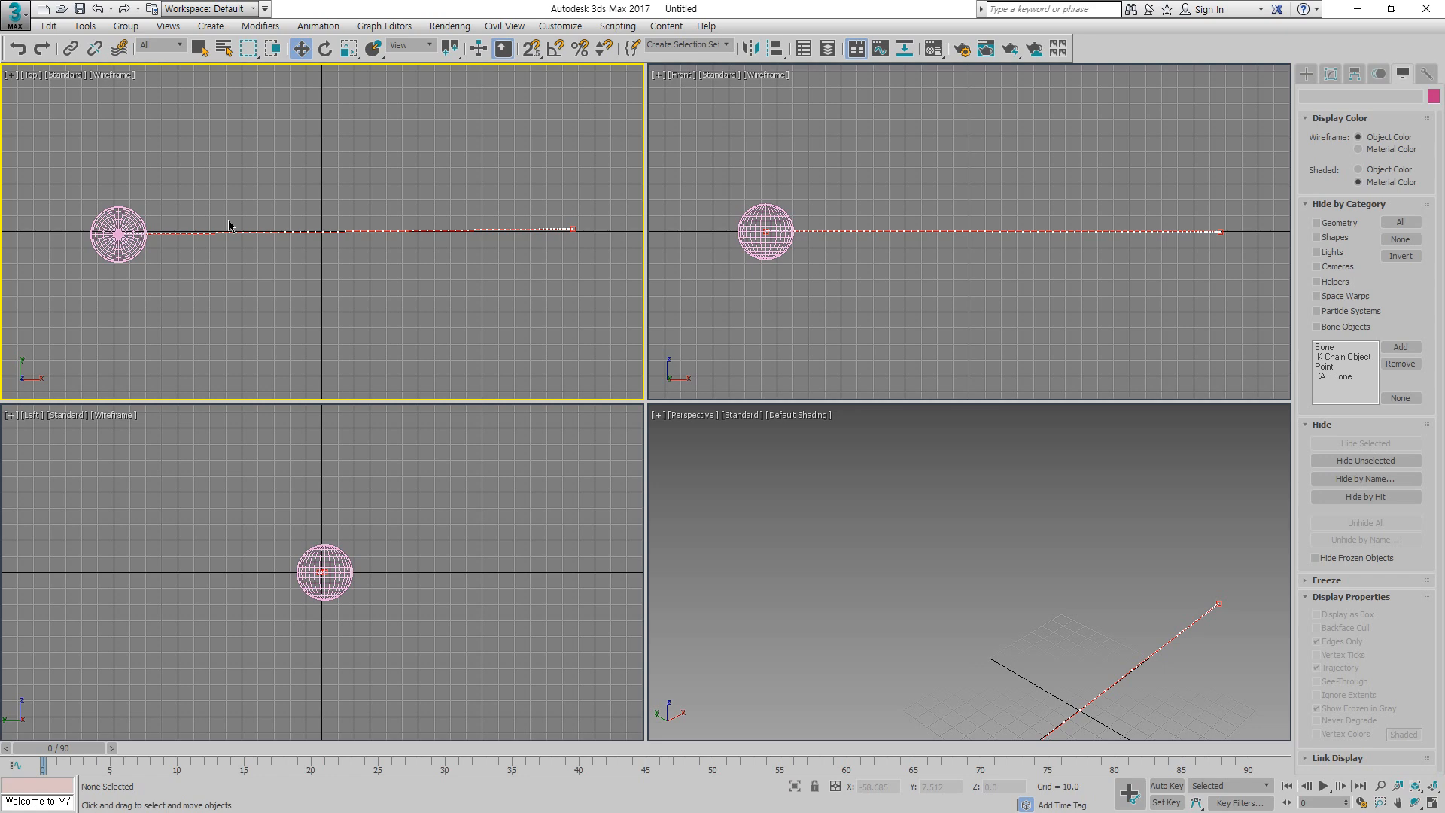
# Step: Select the sphere, turn Auto Key on and move it to about X -85, Y 44 at frame 20
pyautogui.click(125, 254)
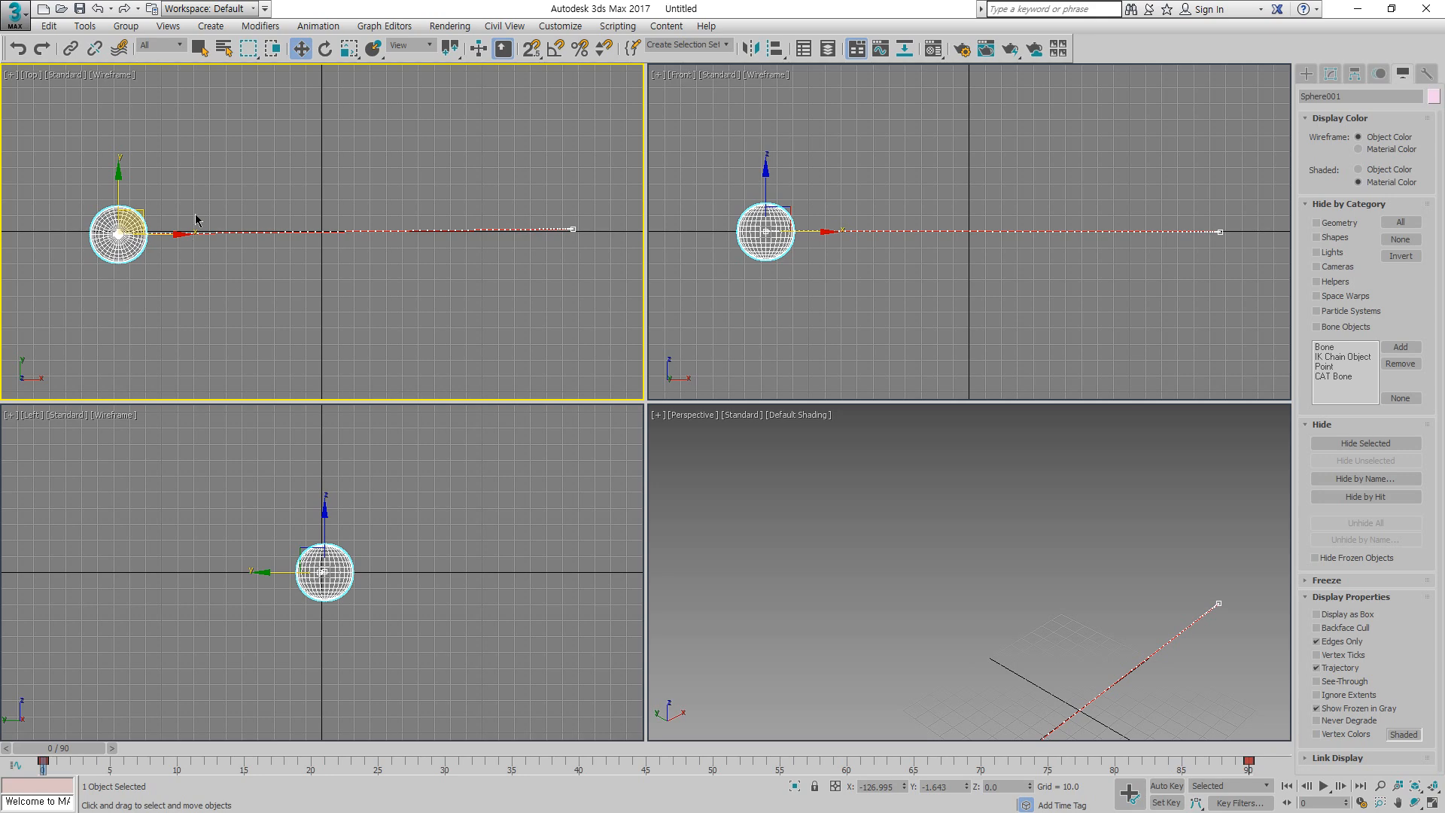
pyautogui.click(1165, 786)
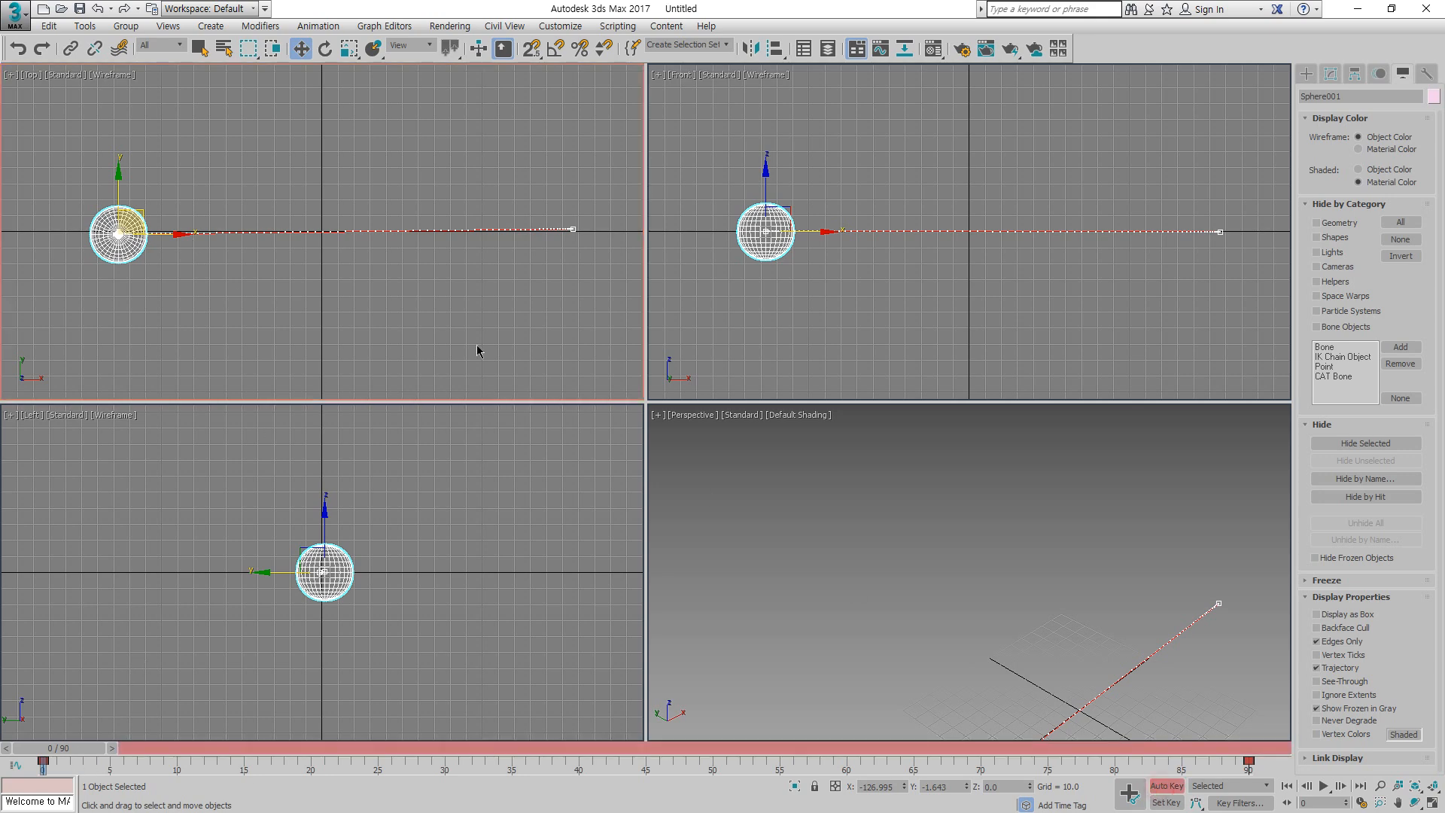
pyautogui.moveTo(67, 753); pyautogui.dragTo(330, 747)
pyautogui.press('w')
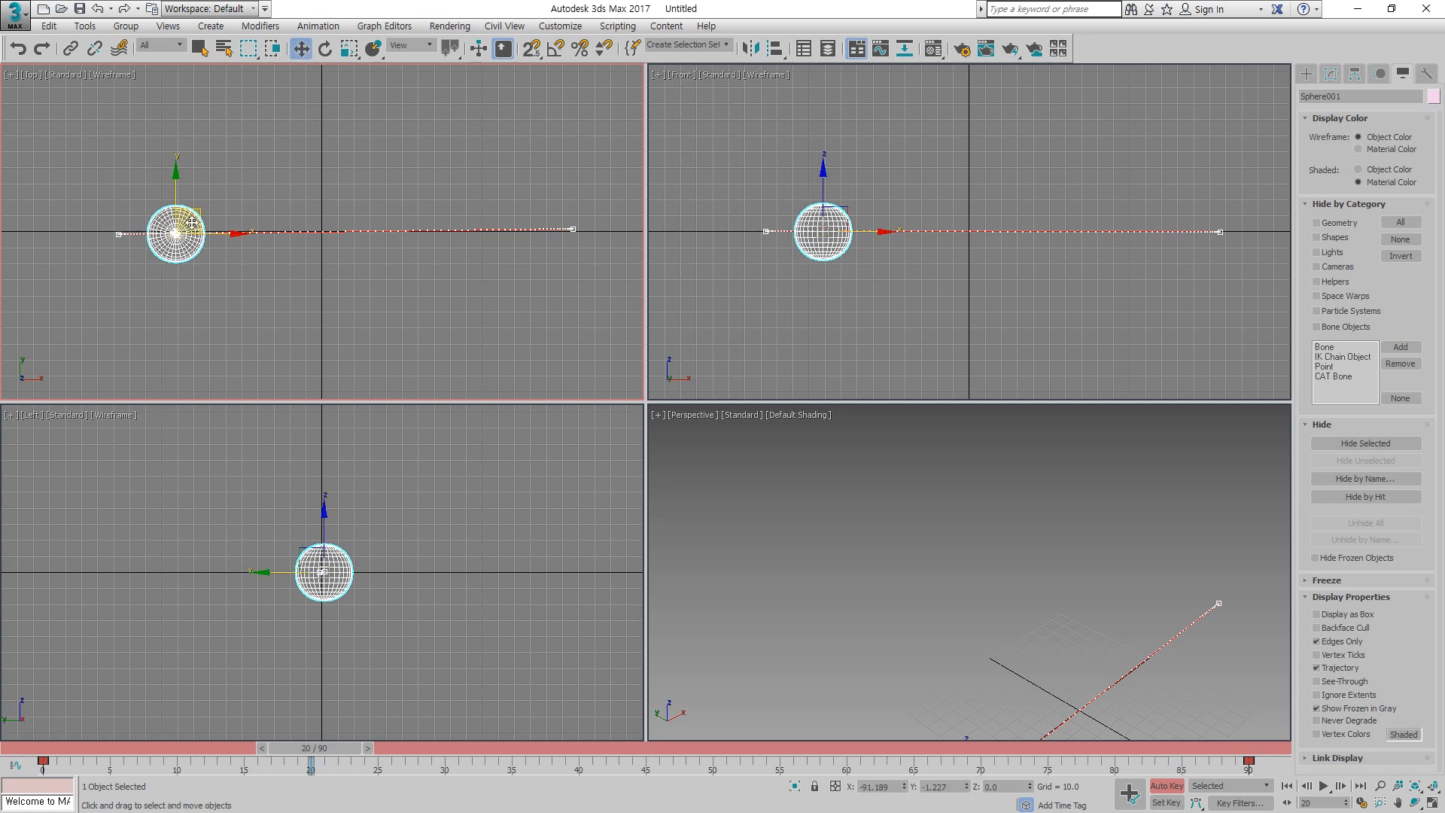
pyautogui.moveTo(191, 229); pyautogui.dragTo(206, 158)
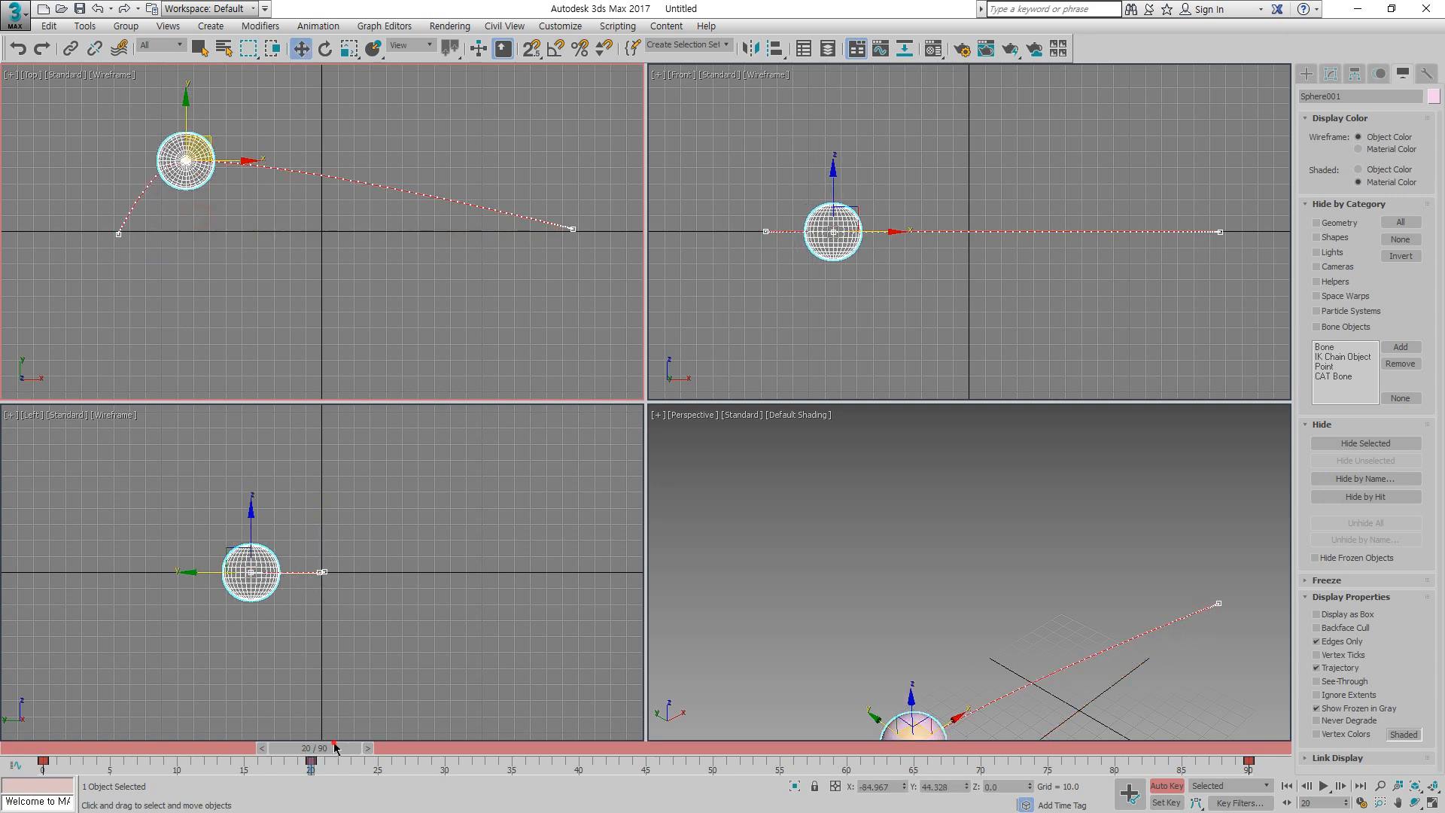
# Step: Key the sphere on the negative Y side near the Y axis at frame 40, and at about X 87, Y 47 at frame 60
pyautogui.moveTo(326, 747); pyautogui.dragTo(578, 749)
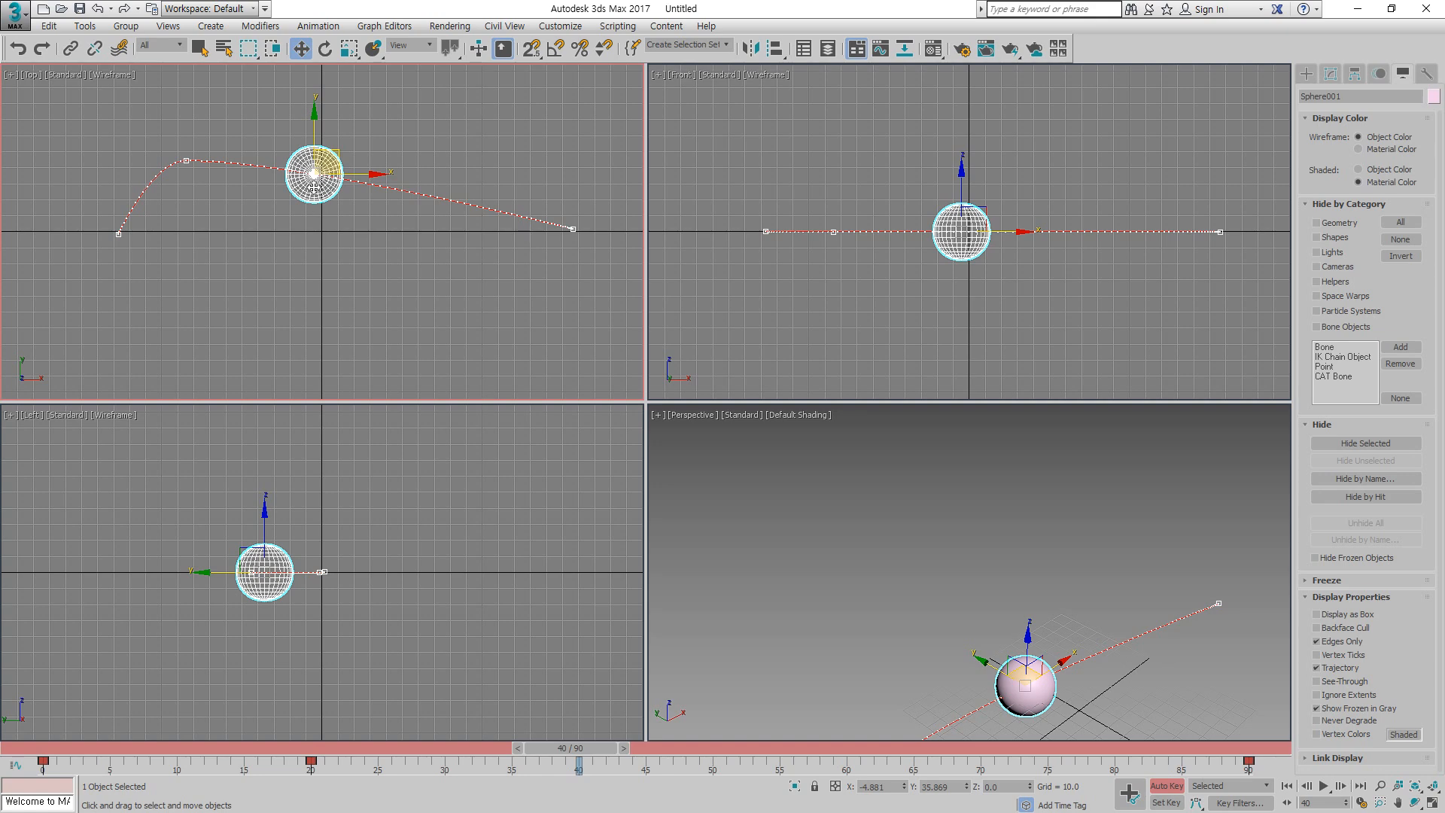
pyautogui.moveTo(314, 187); pyautogui.dragTo(325, 323)
pyautogui.moveTo(585, 757); pyautogui.dragTo(846, 749)
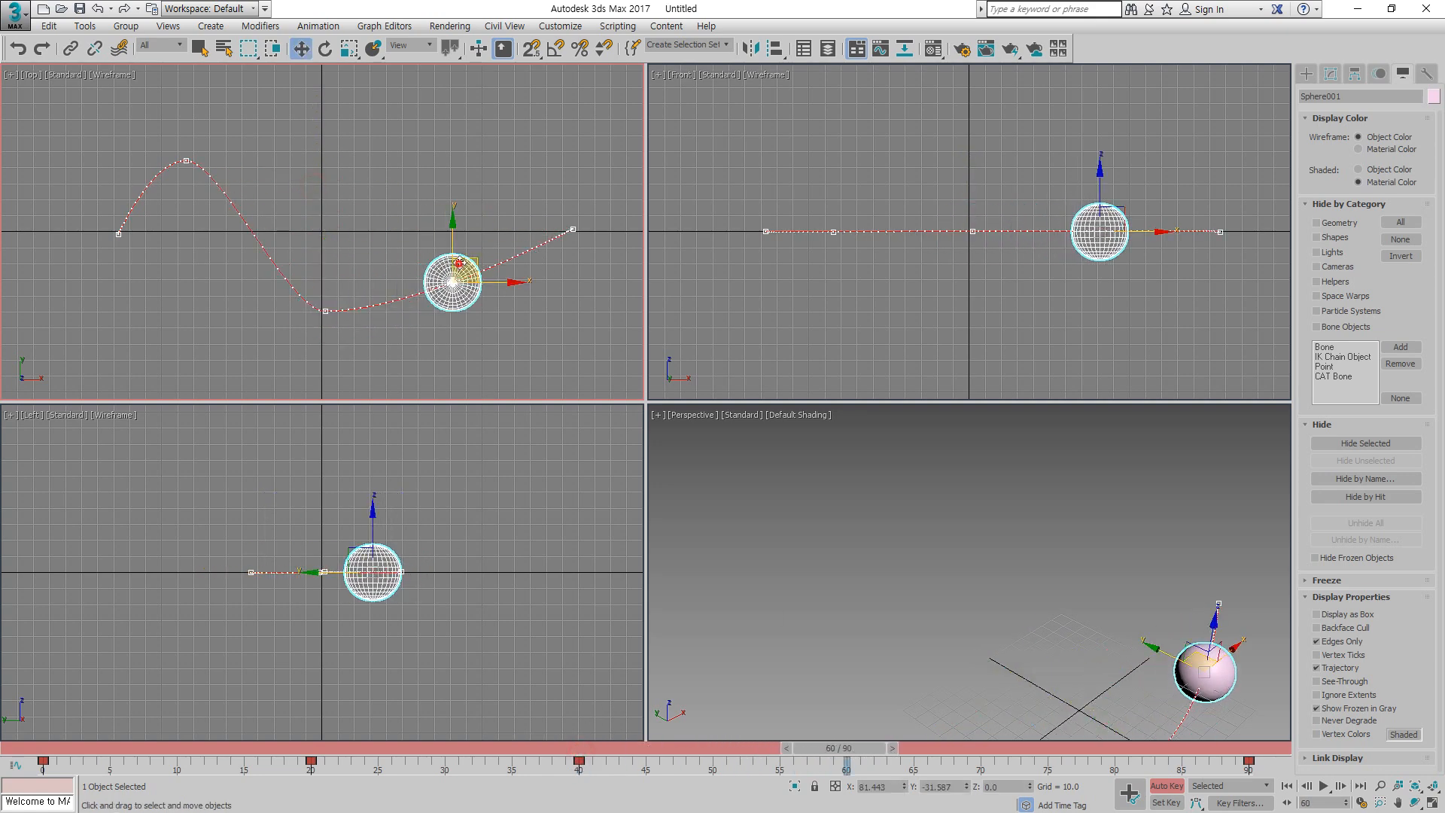
pyautogui.moveTo(476, 255); pyautogui.dragTo(485, 129)
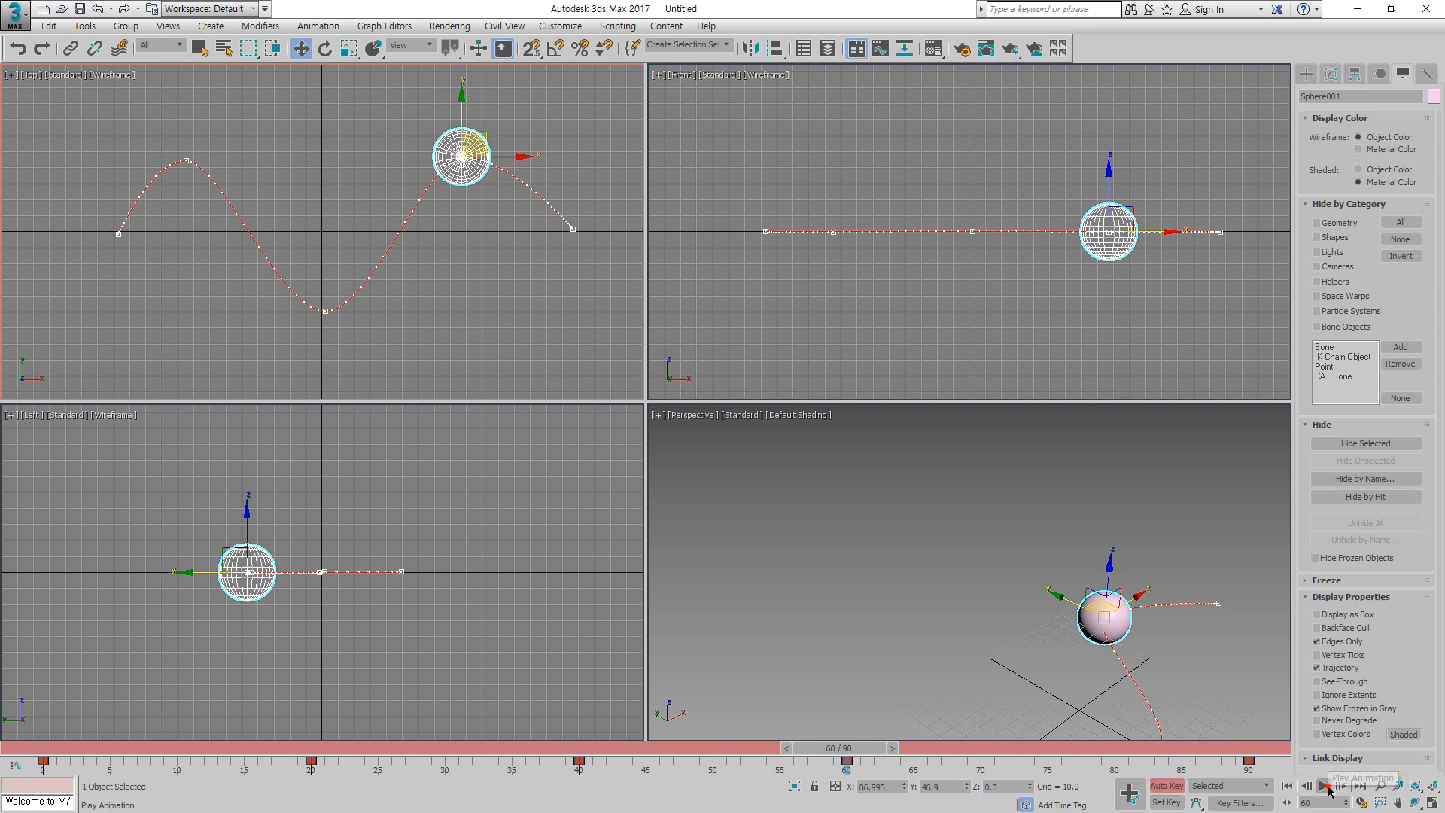
# Step: Play the animation to check the sphere's wavy motion, turn off Auto Key and stop the playback
pyautogui.click(1326, 786)
pyautogui.scroll(-4, 1009, 555)
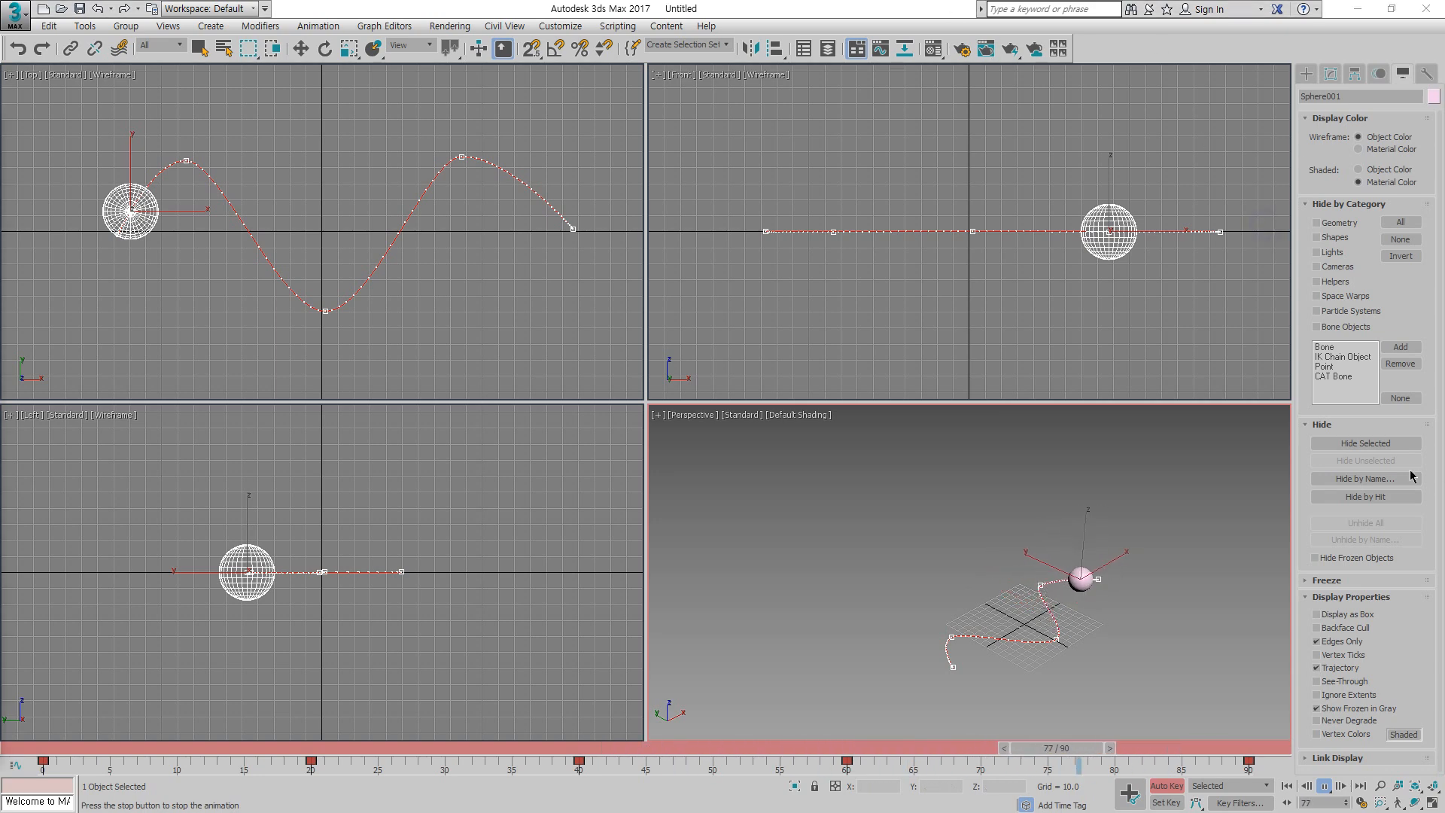
pyautogui.click(1166, 785)
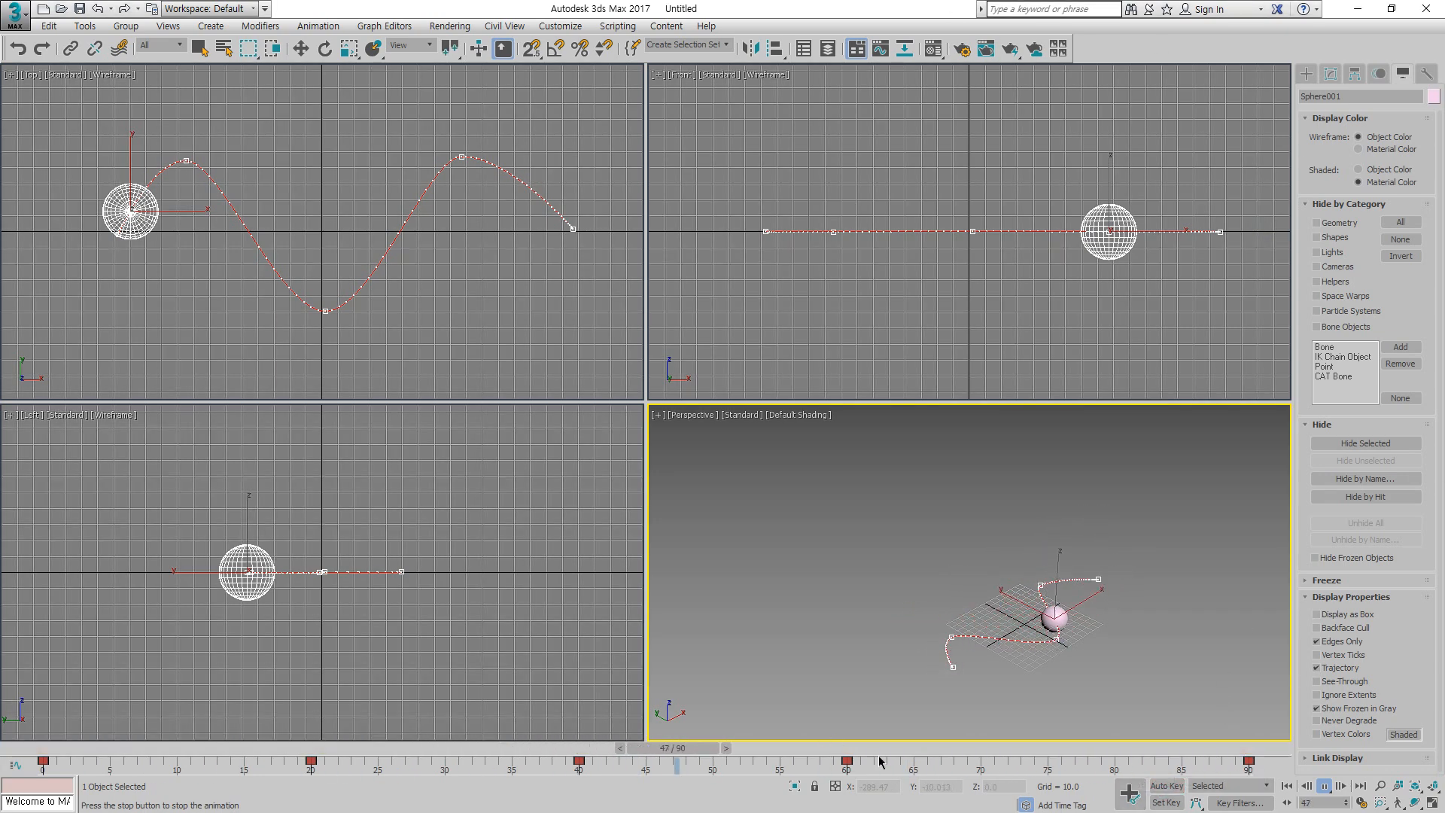
pyautogui.click(1325, 785)
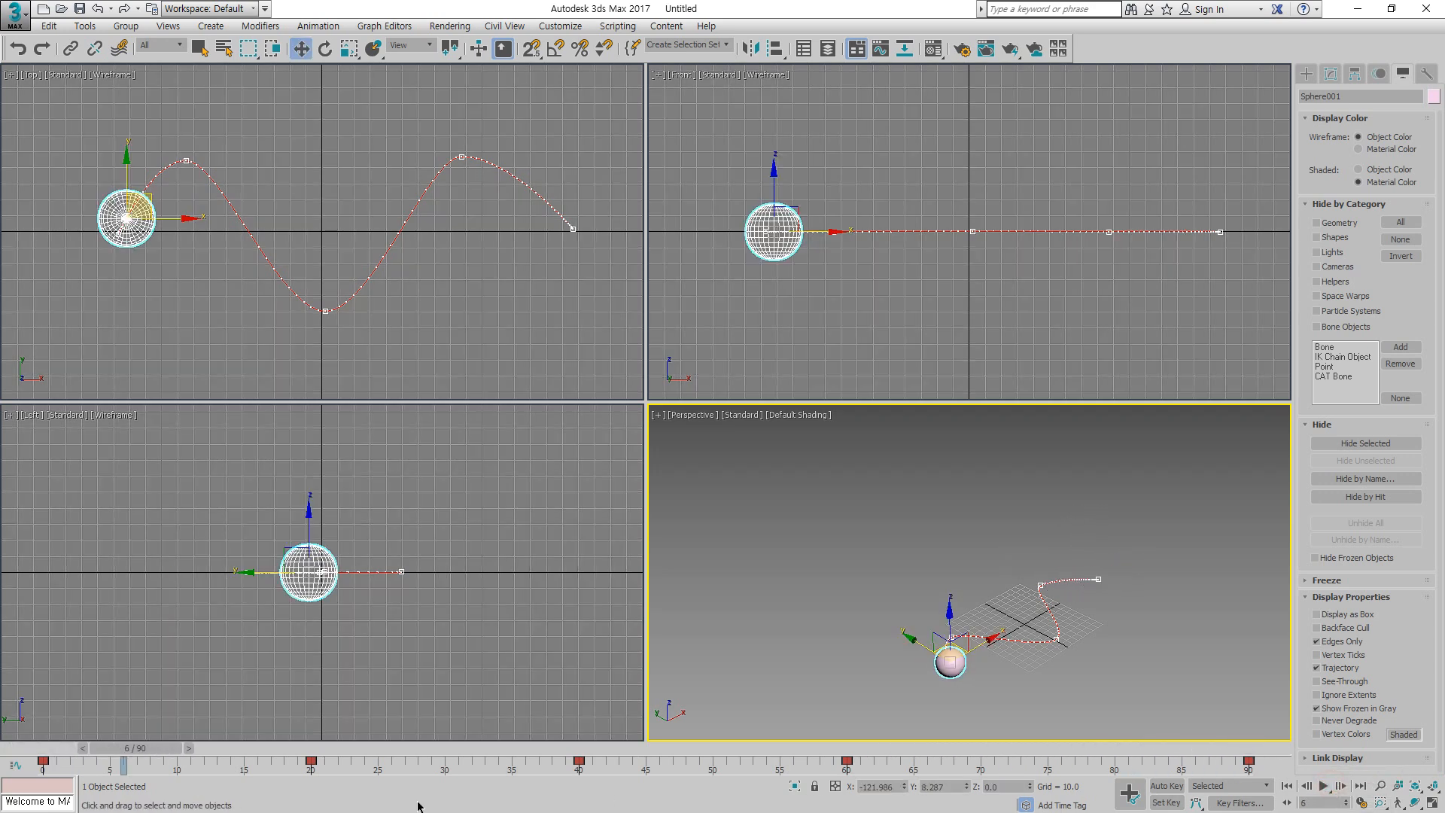
# Step: Turn Auto Key on at frame 20 and shift the sphere slightly in positive X and Y in the Top viewport
pyautogui.moveTo(148, 756); pyautogui.dragTo(323, 751)
pyautogui.click(1167, 786)
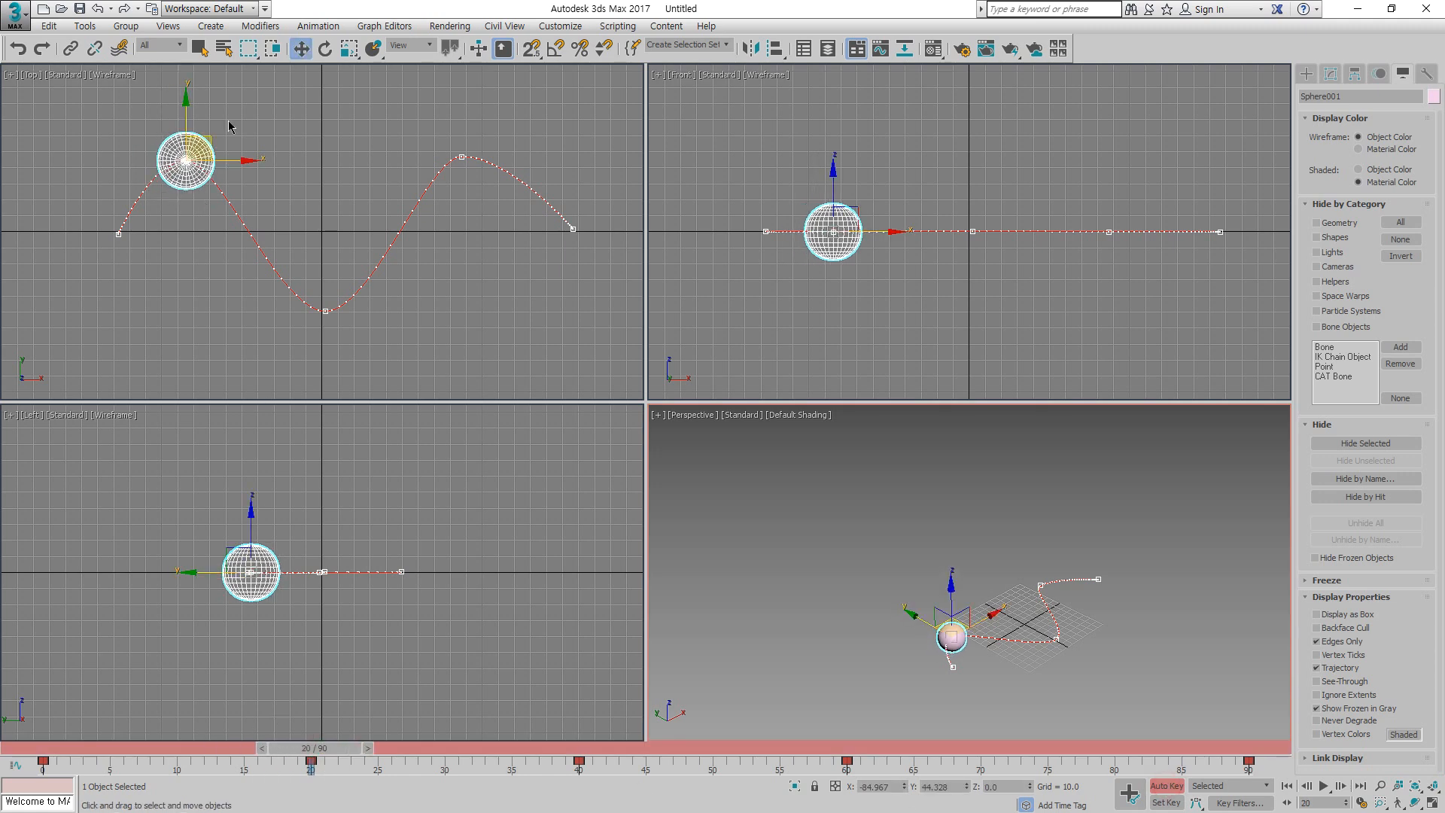
pyautogui.moveTo(211, 148)
pyautogui.mouseDown()
pyautogui.moveTo(226, 116)
pyautogui.moveTo(284, 125)
pyautogui.moveTo(226, 143)
pyautogui.mouseUp()
# Step: Move the sphere to about X -0.6, Y -7.3 at frame 40 and readjust its position at frame 60
pyautogui.moveTo(321, 748); pyautogui.dragTo(595, 749)
pyautogui.moveTo(340, 286); pyautogui.dragTo(335, 220)
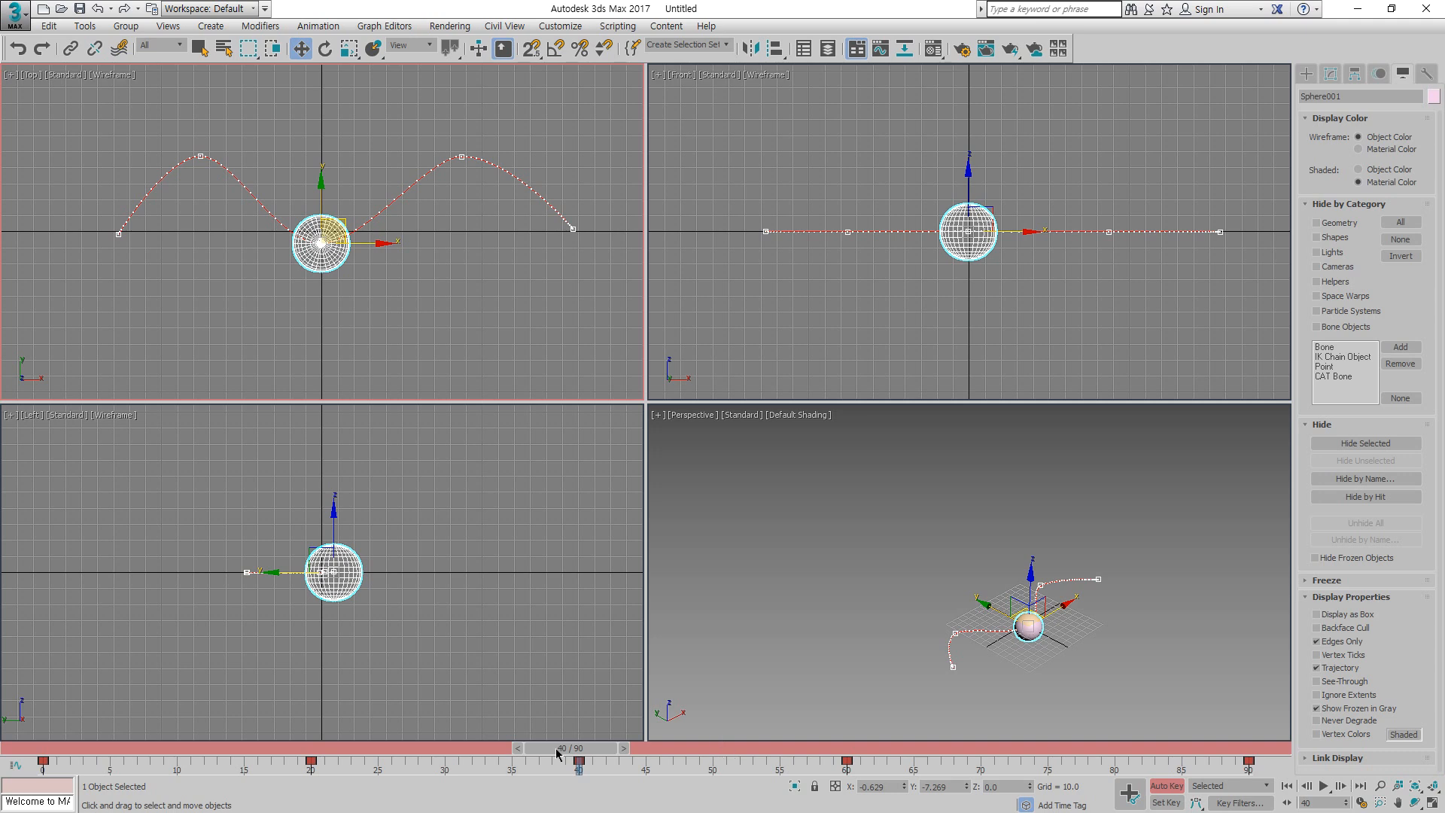
pyautogui.moveTo(557, 753); pyautogui.dragTo(843, 748)
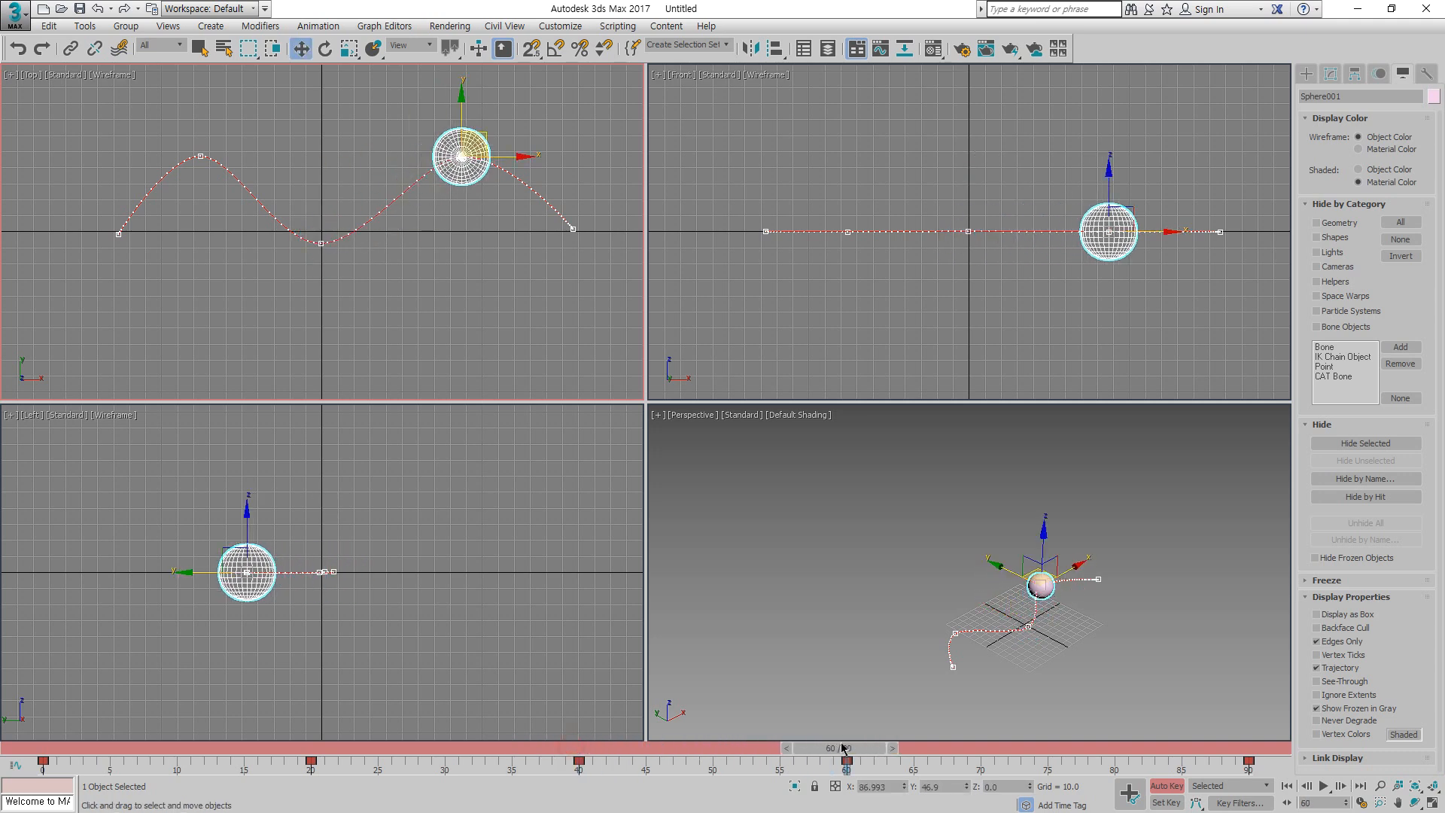
pyautogui.moveTo(494, 151); pyautogui.dragTo(488, 153)
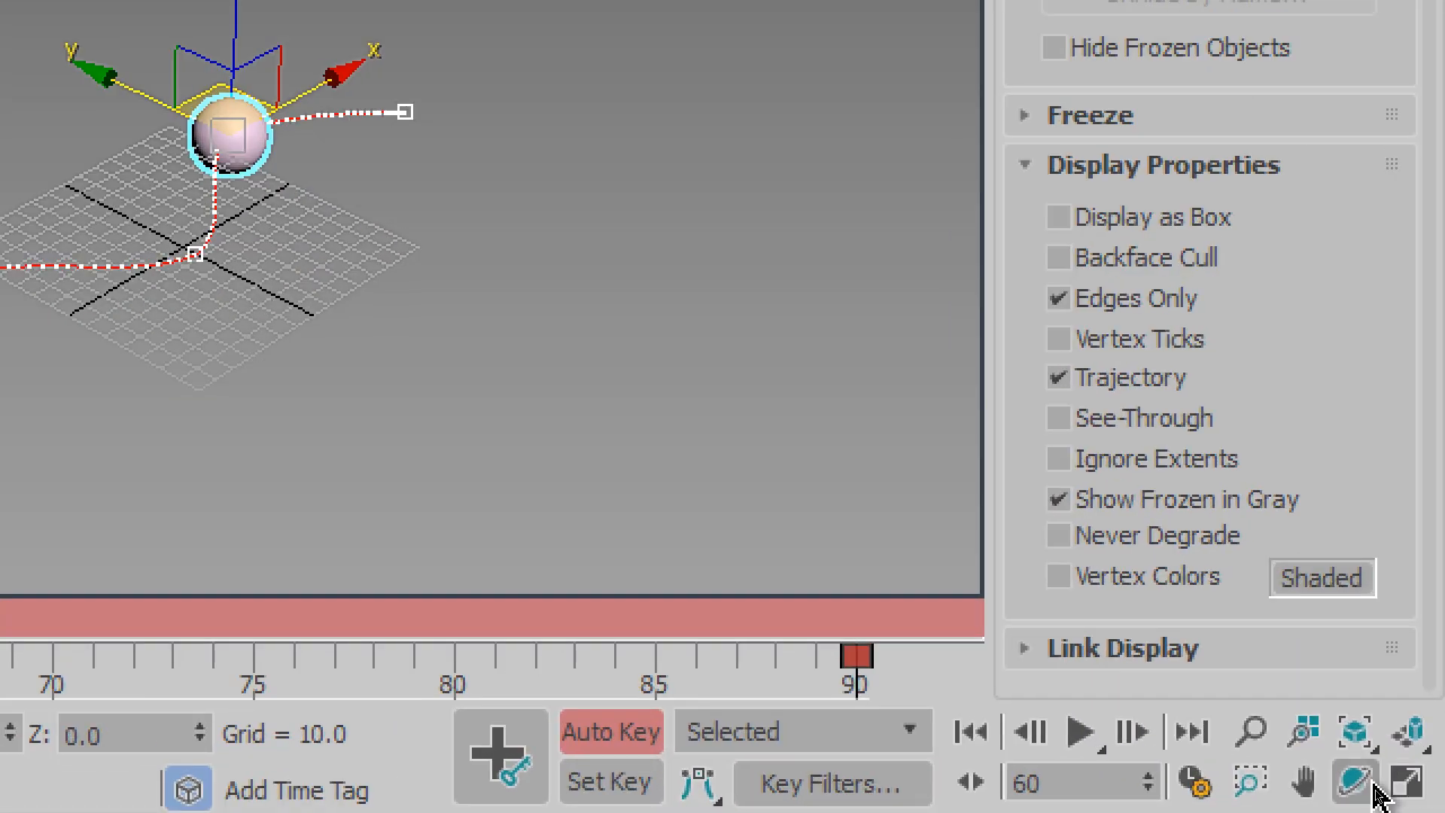
# Step: Move the sphere's frame 90 key to frame 80 on the timeline and delete it
pyautogui.click(853, 656)
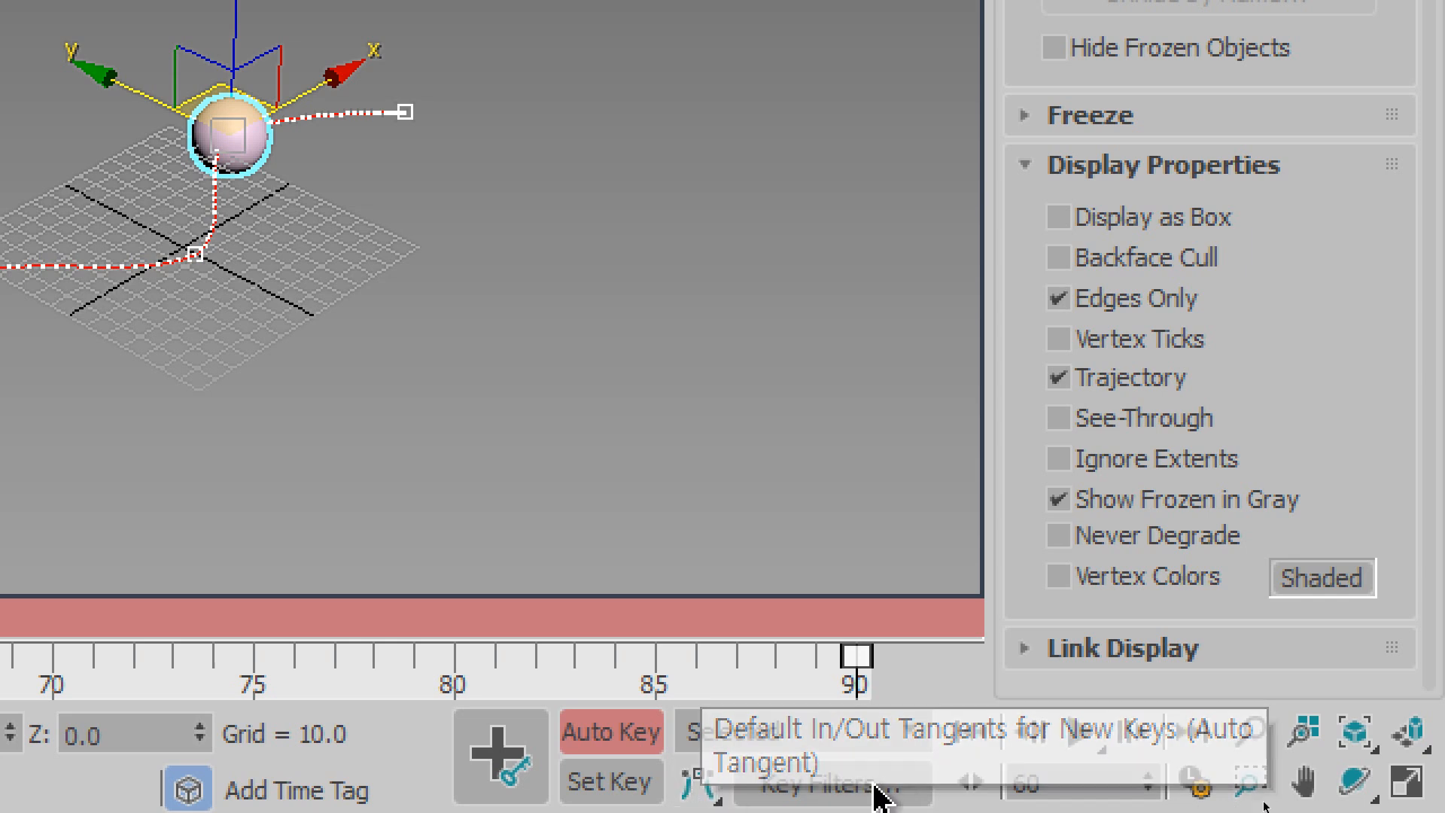
pyautogui.moveTo(858, 653); pyautogui.dragTo(470, 676)
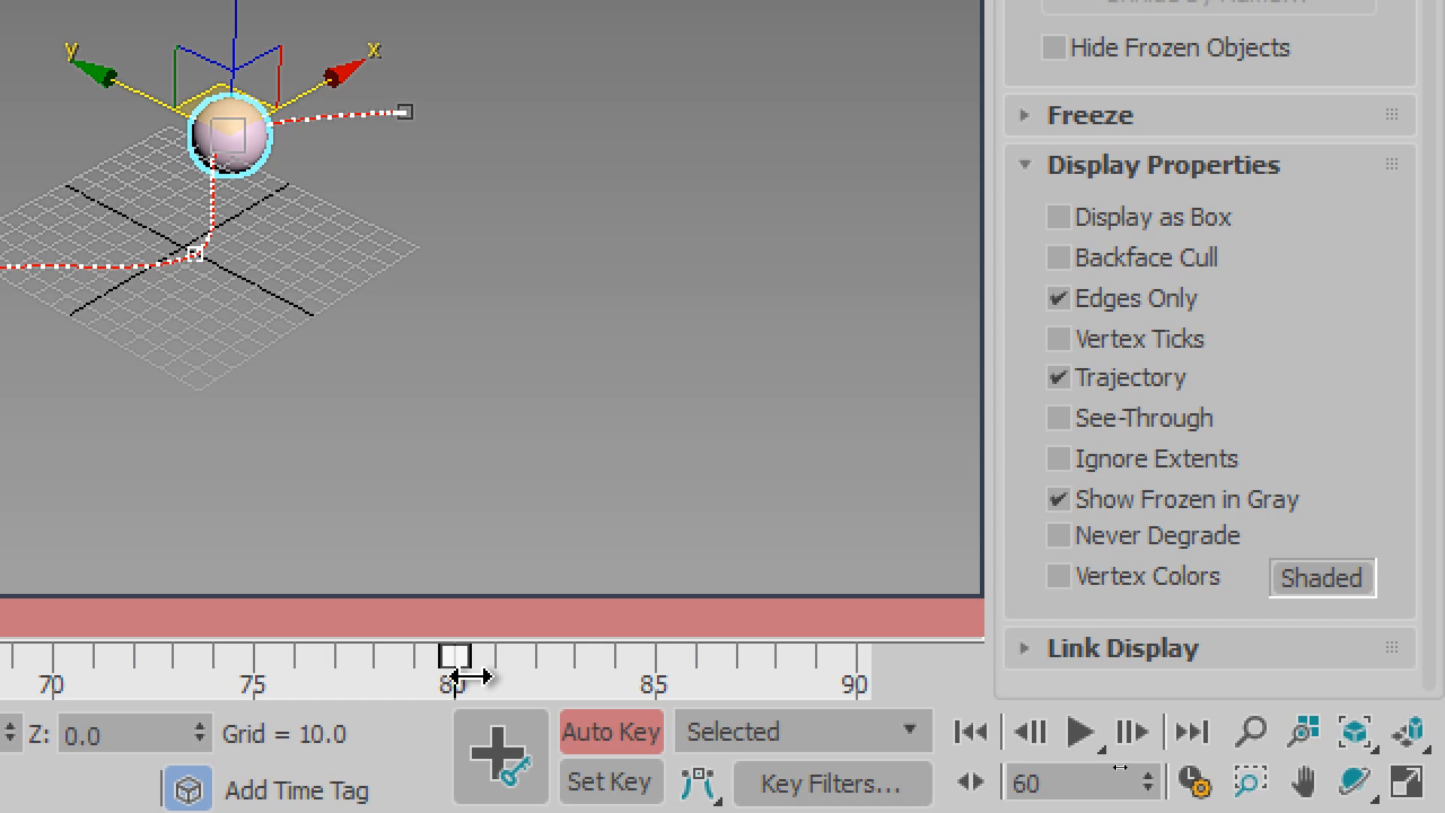
pyautogui.moveTo(471, 676)
pyautogui.mouseDown()
pyautogui.moveTo(216, 661)
pyautogui.moveTo(735, 650)
pyautogui.moveTo(870, 627)
pyautogui.moveTo(858, 657)
pyautogui.moveTo(419, 665)
pyautogui.moveTo(477, 671)
pyautogui.moveTo(465, 671)
pyautogui.mouseUp()
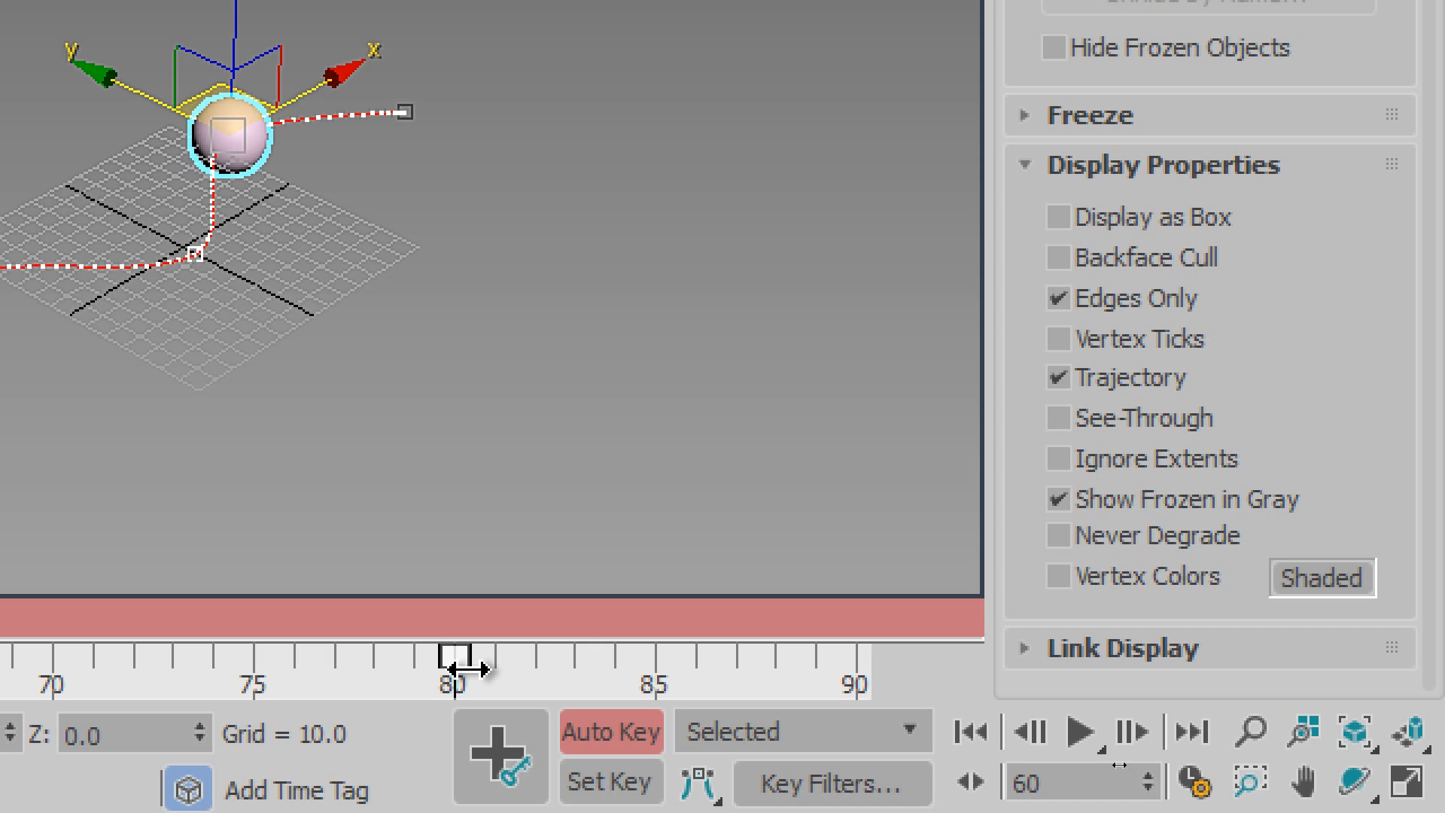
pyautogui.press('Delete')
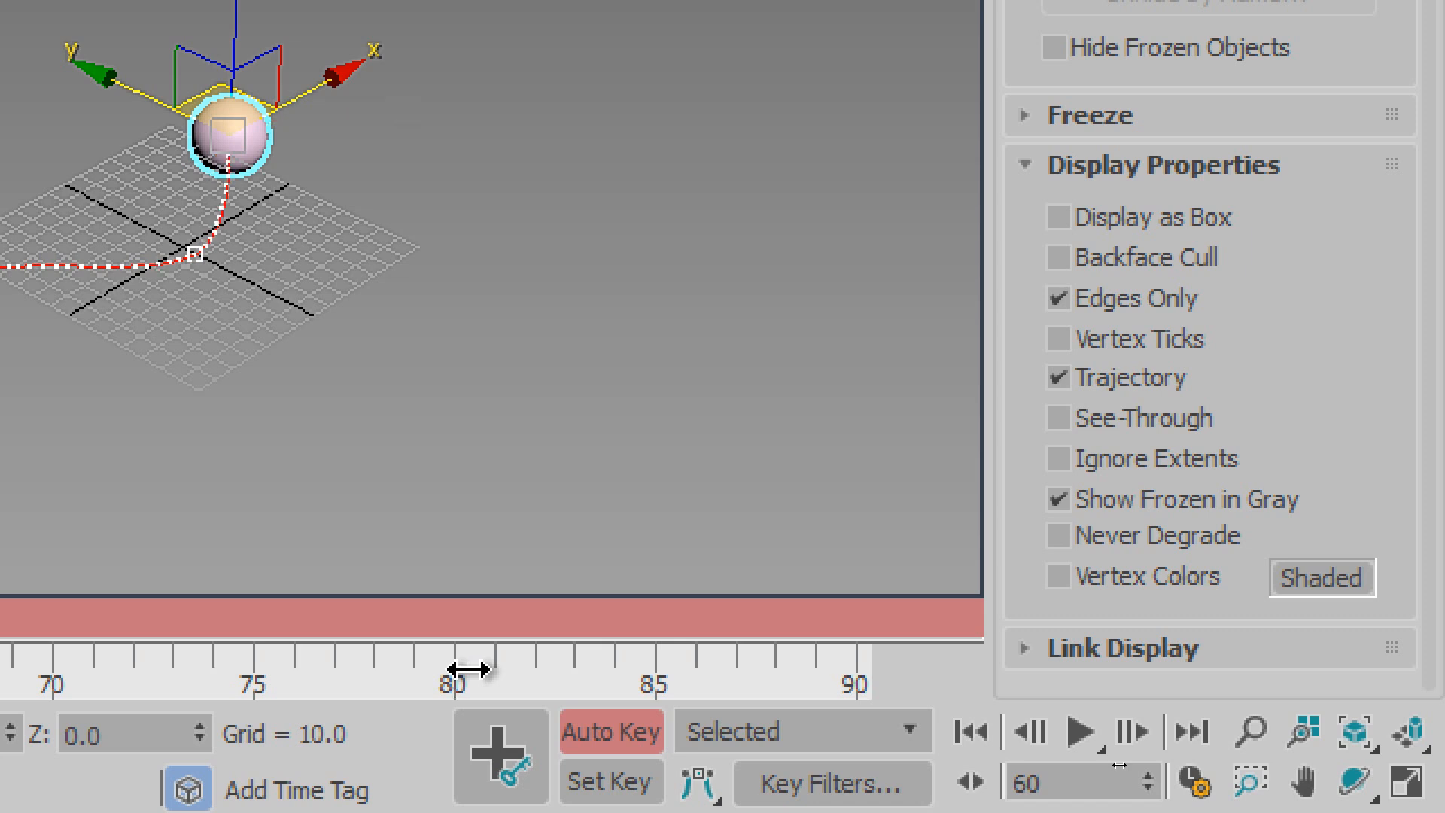
# Step: Undo the key deletion, delete the whole sphere with Auto Key off, and return to frame 0
pyautogui.hotkey('ctrl', 'z')
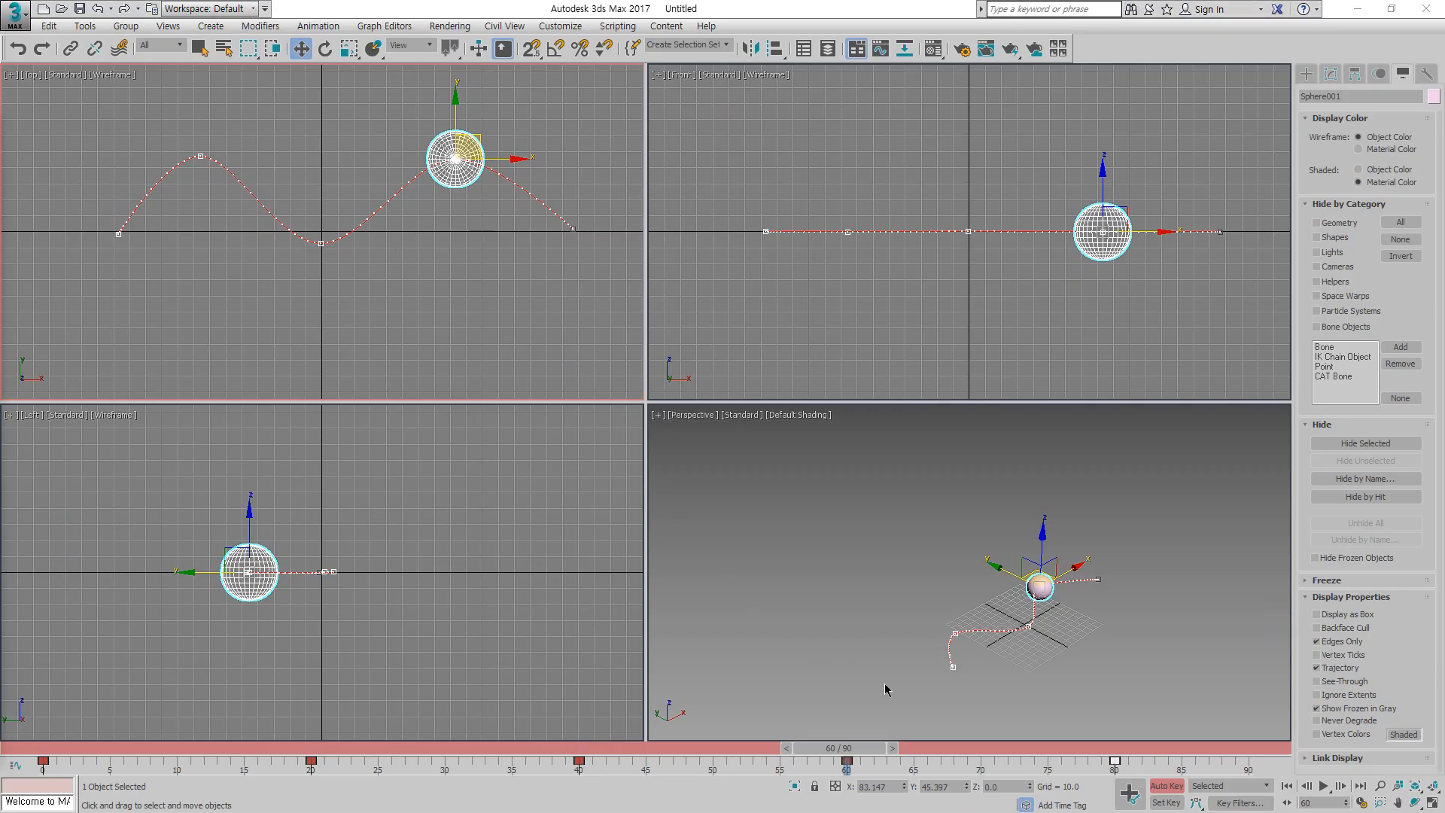
pyautogui.click(1162, 783)
pyautogui.press('Delete')
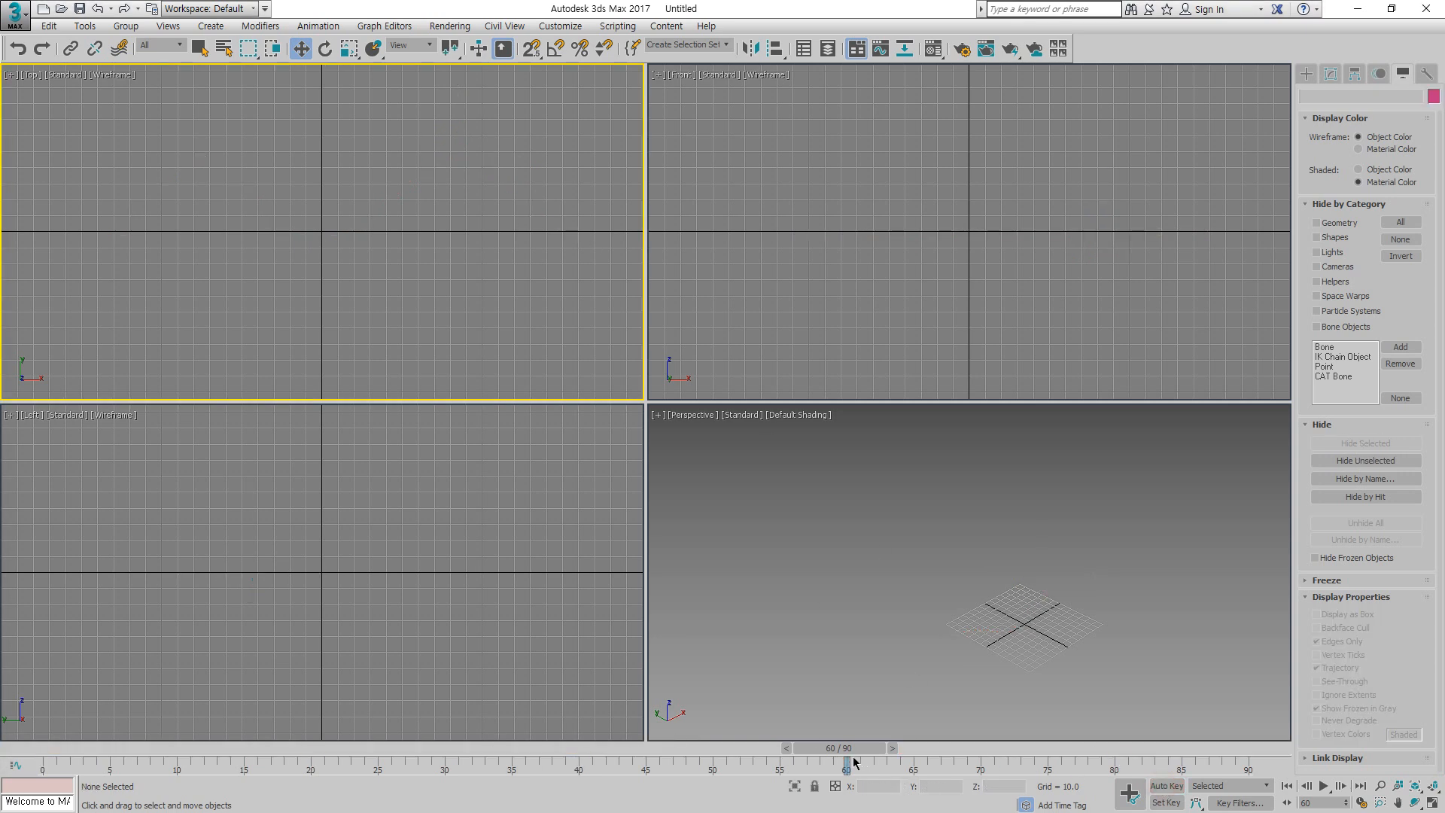
pyautogui.moveTo(852, 761); pyautogui.dragTo(73, 760)
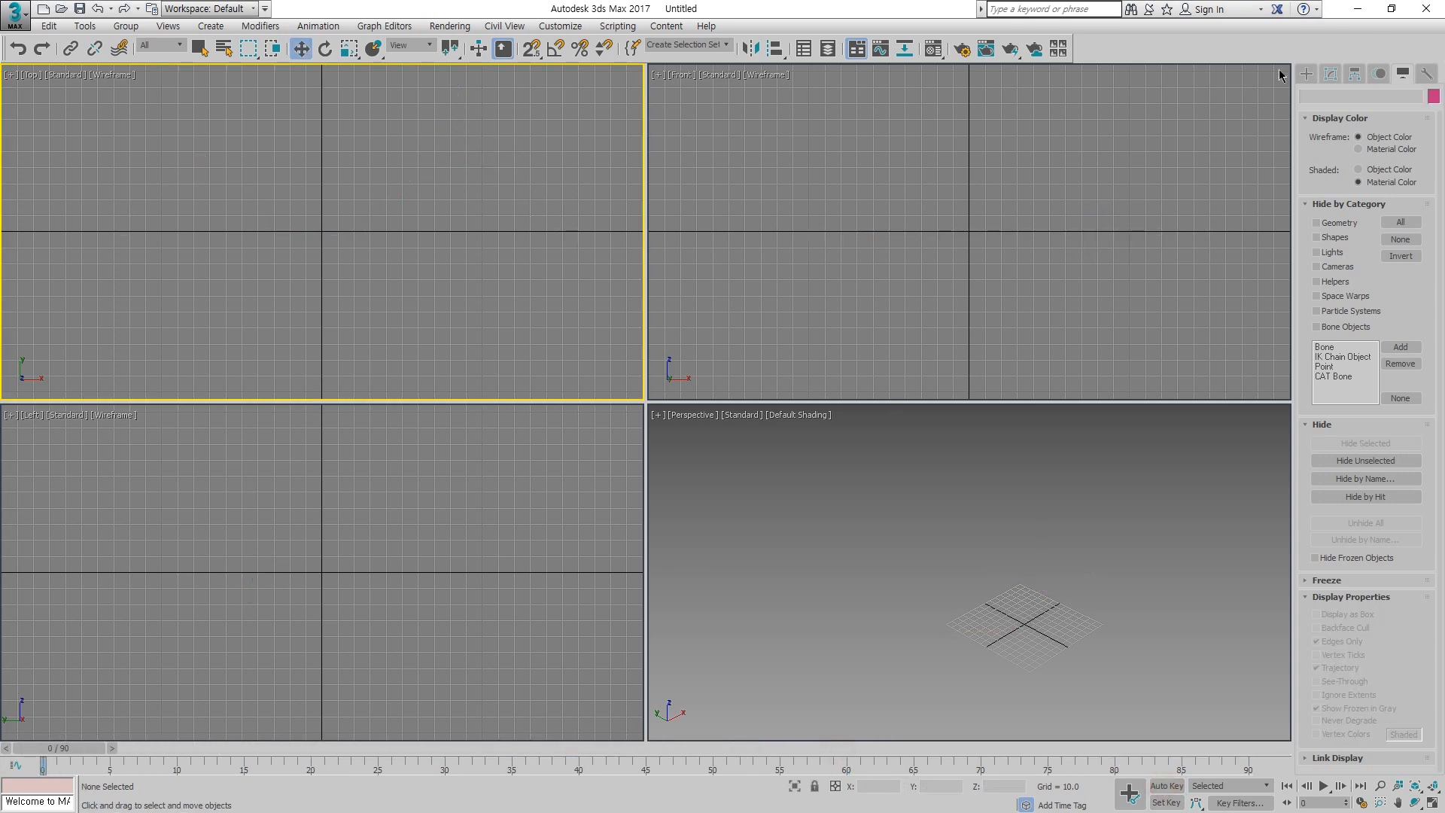
# Step: Create a box about 27 wide, 15 long and 11 high at the negative X end of the Top viewport and enable its Trajectory display
pyautogui.click(1307, 73)
pyautogui.click(1337, 164)
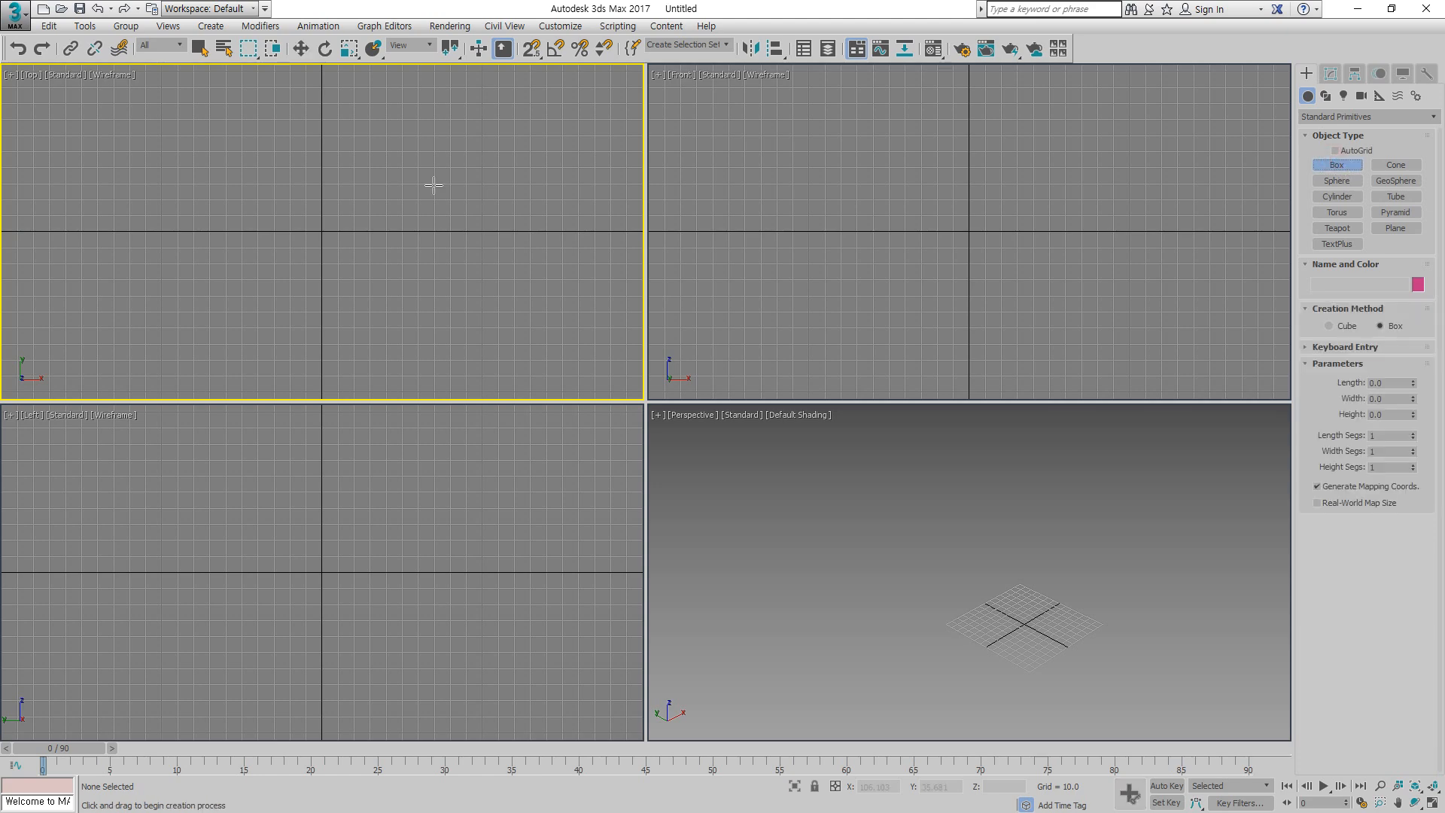
pyautogui.moveTo(72, 219); pyautogui.dragTo(117, 243)
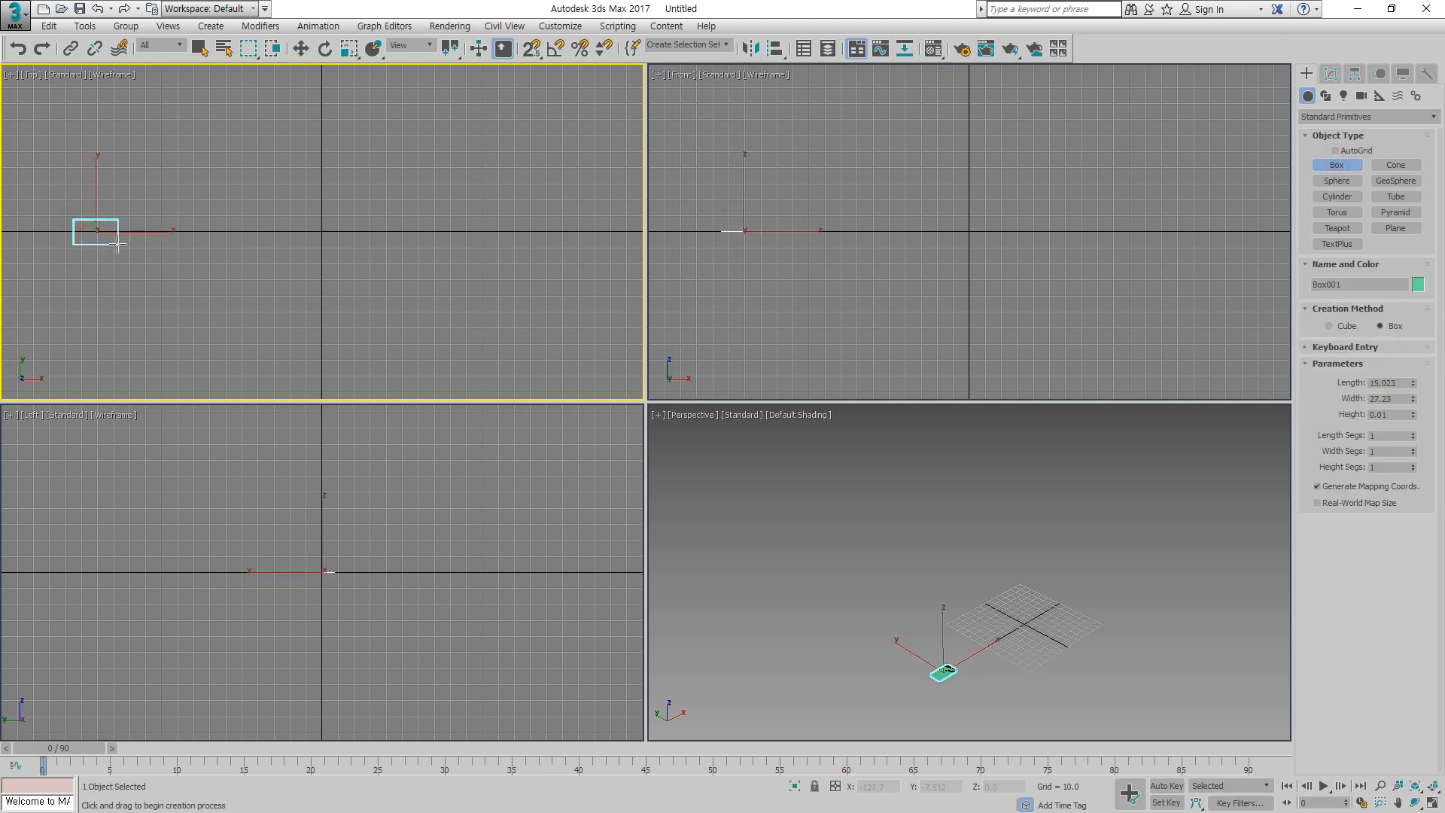
pyautogui.click(117, 220)
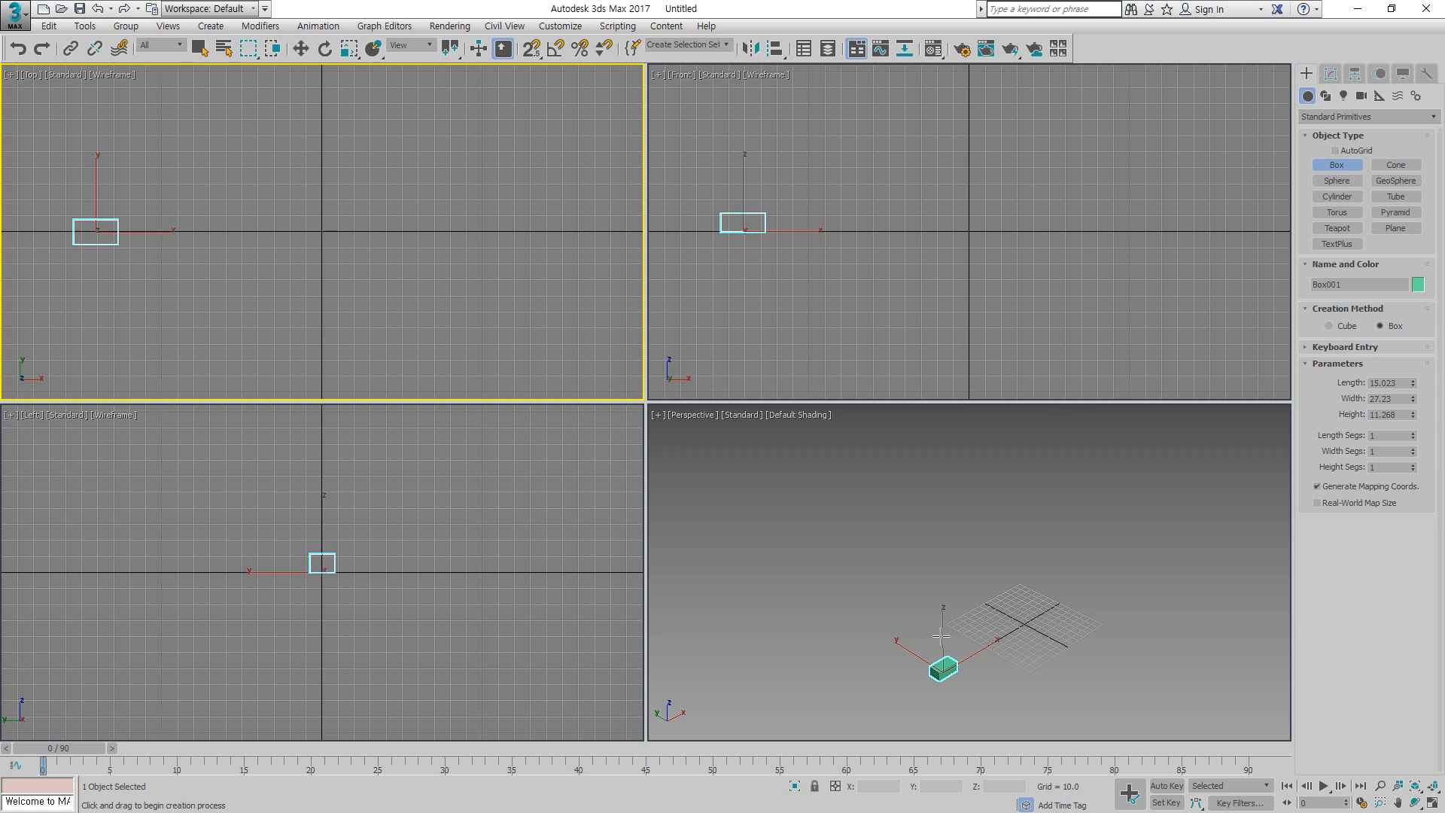
pyautogui.click(1403, 73)
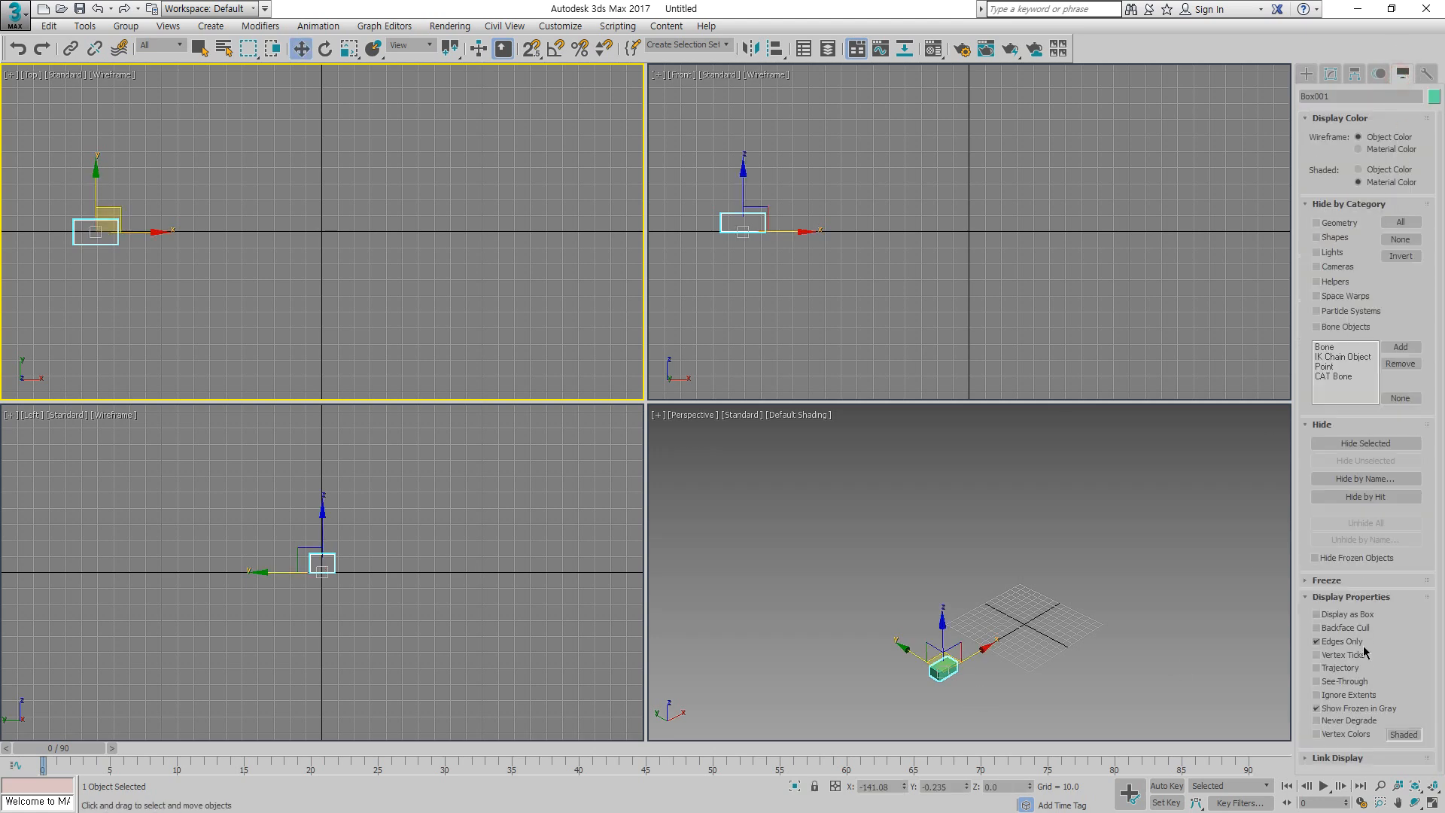
pyautogui.click(1337, 668)
# Step: Open the box's Object Properties, turn off Show Frozen in Gray and accept the settings
pyautogui.rightClick(385, 304)
pyautogui.click(34, 218)
pyautogui.rightClick(97, 234)
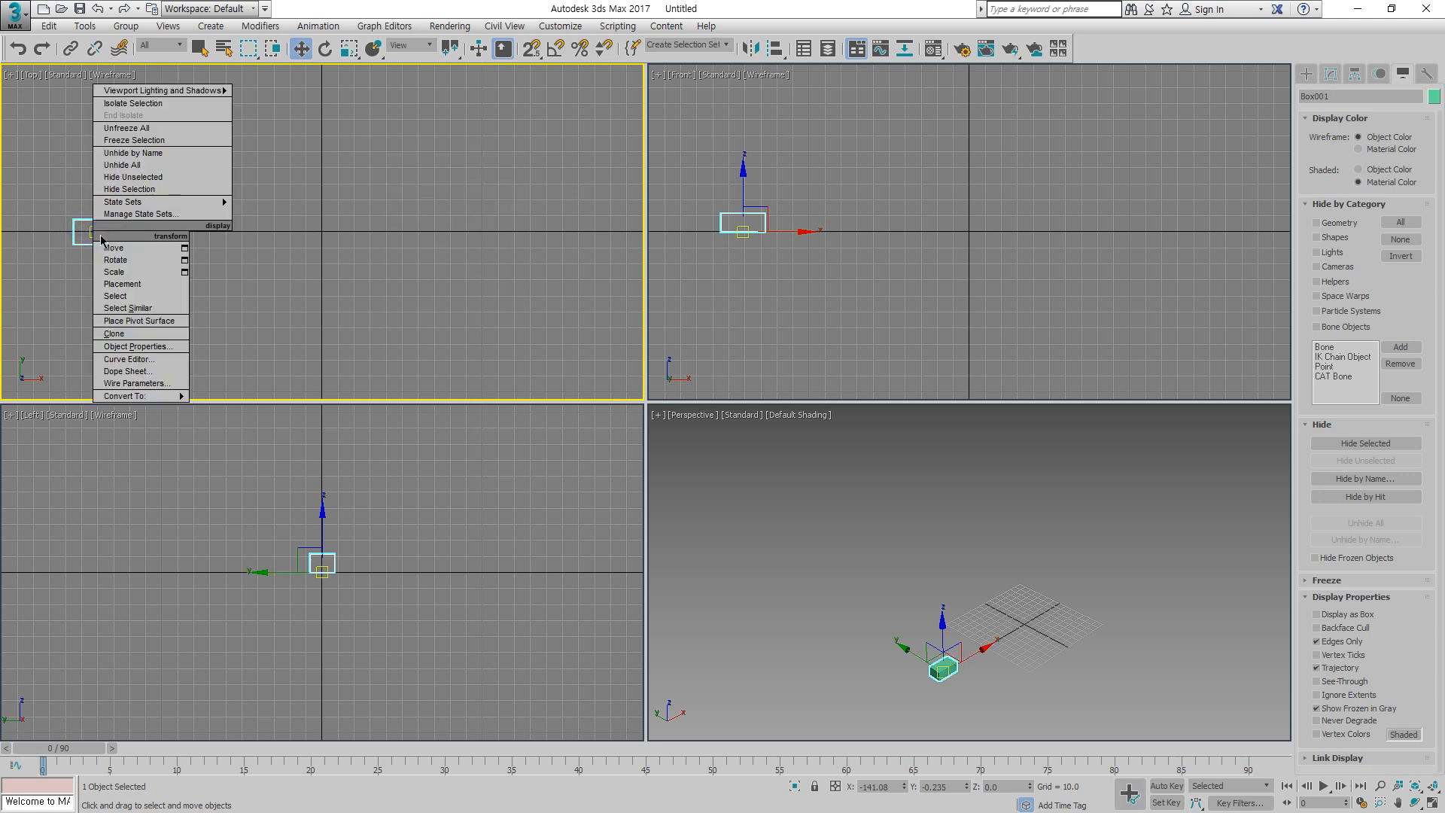
pyautogui.click(308, 260)
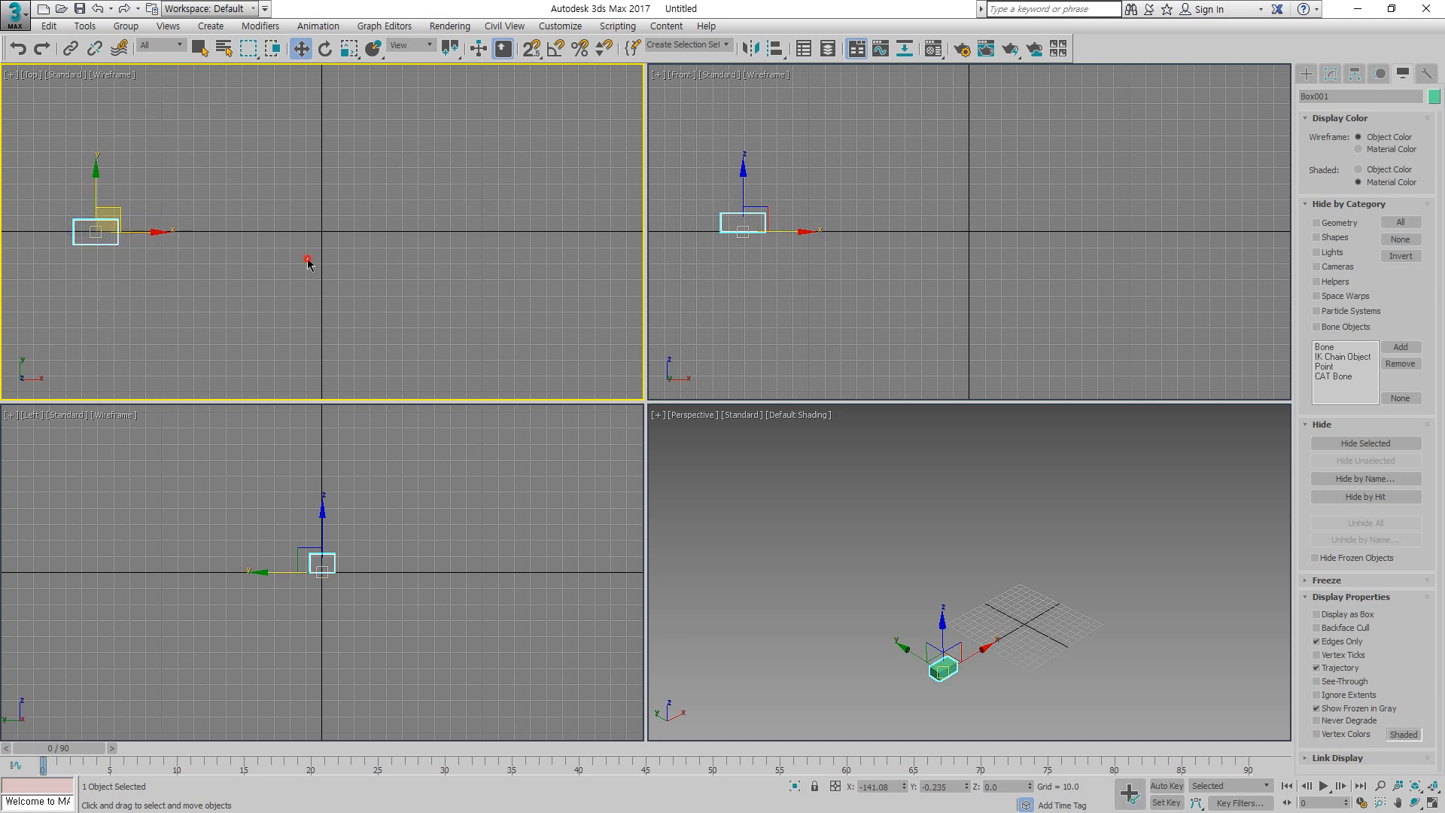
pyautogui.moveTo(158, 313); pyautogui.dragTo(67, 224)
pyautogui.rightClick(89, 245)
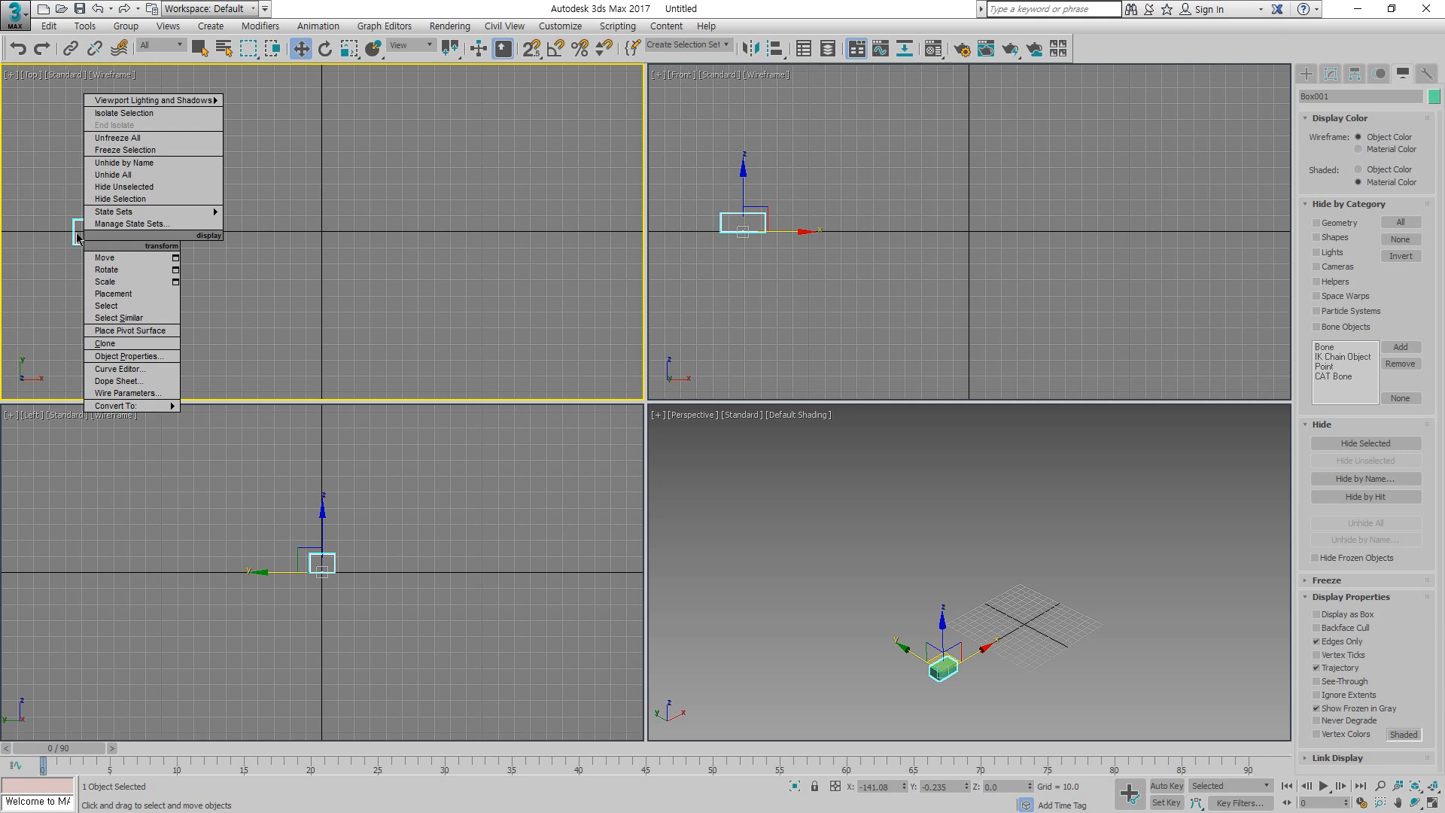
pyautogui.click(130, 360)
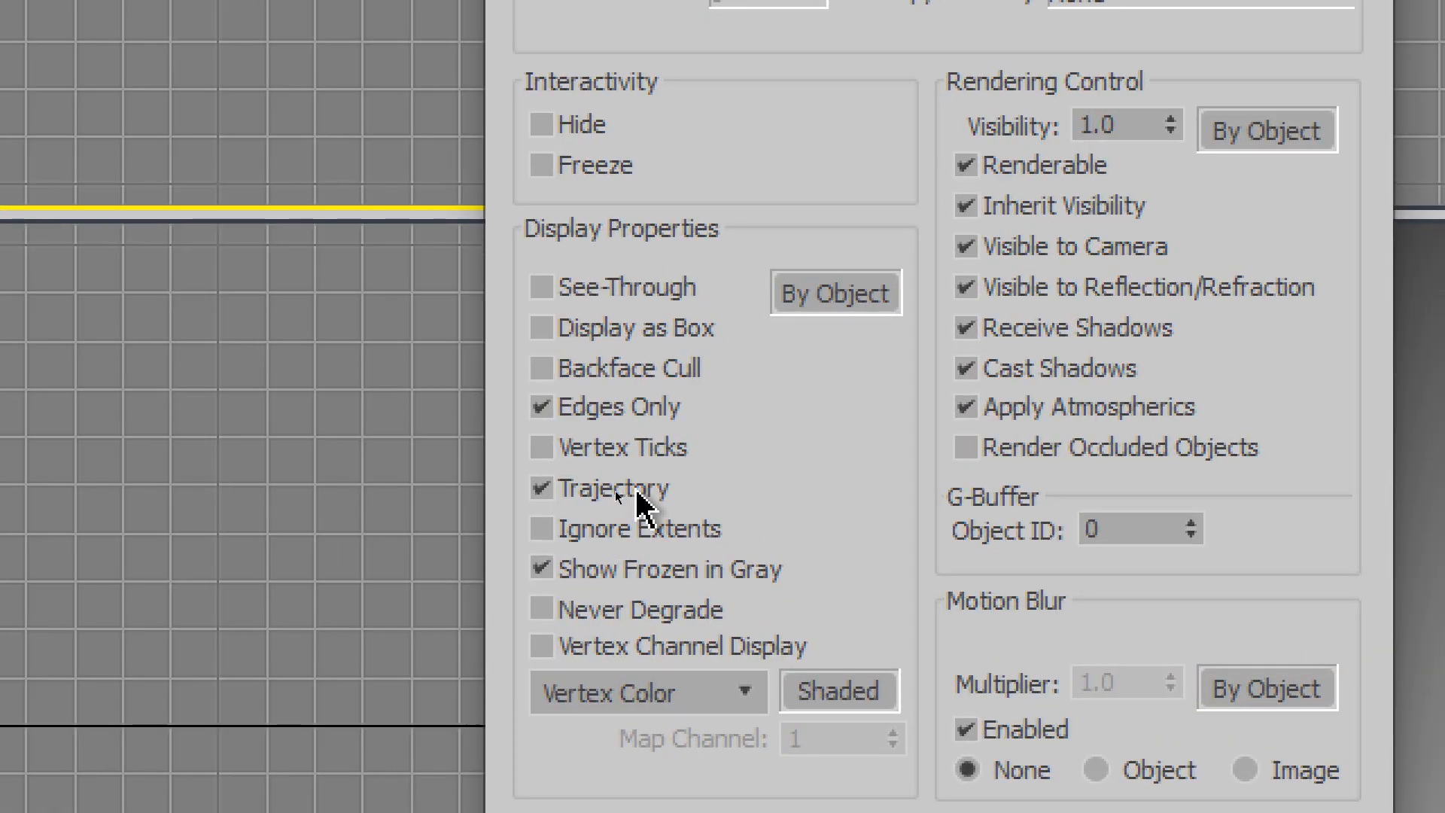
pyautogui.click(624, 569)
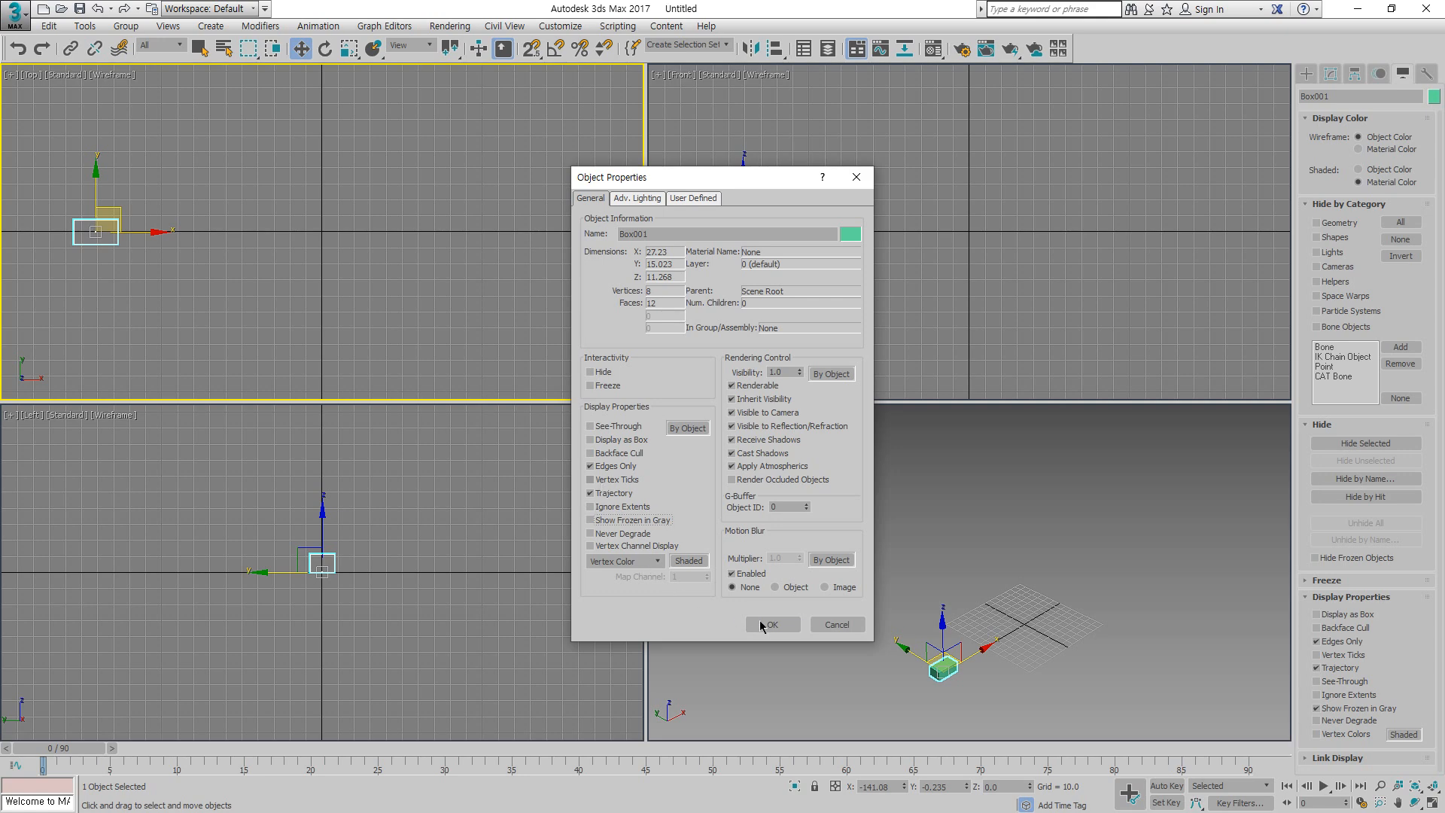
pyautogui.click(762, 625)
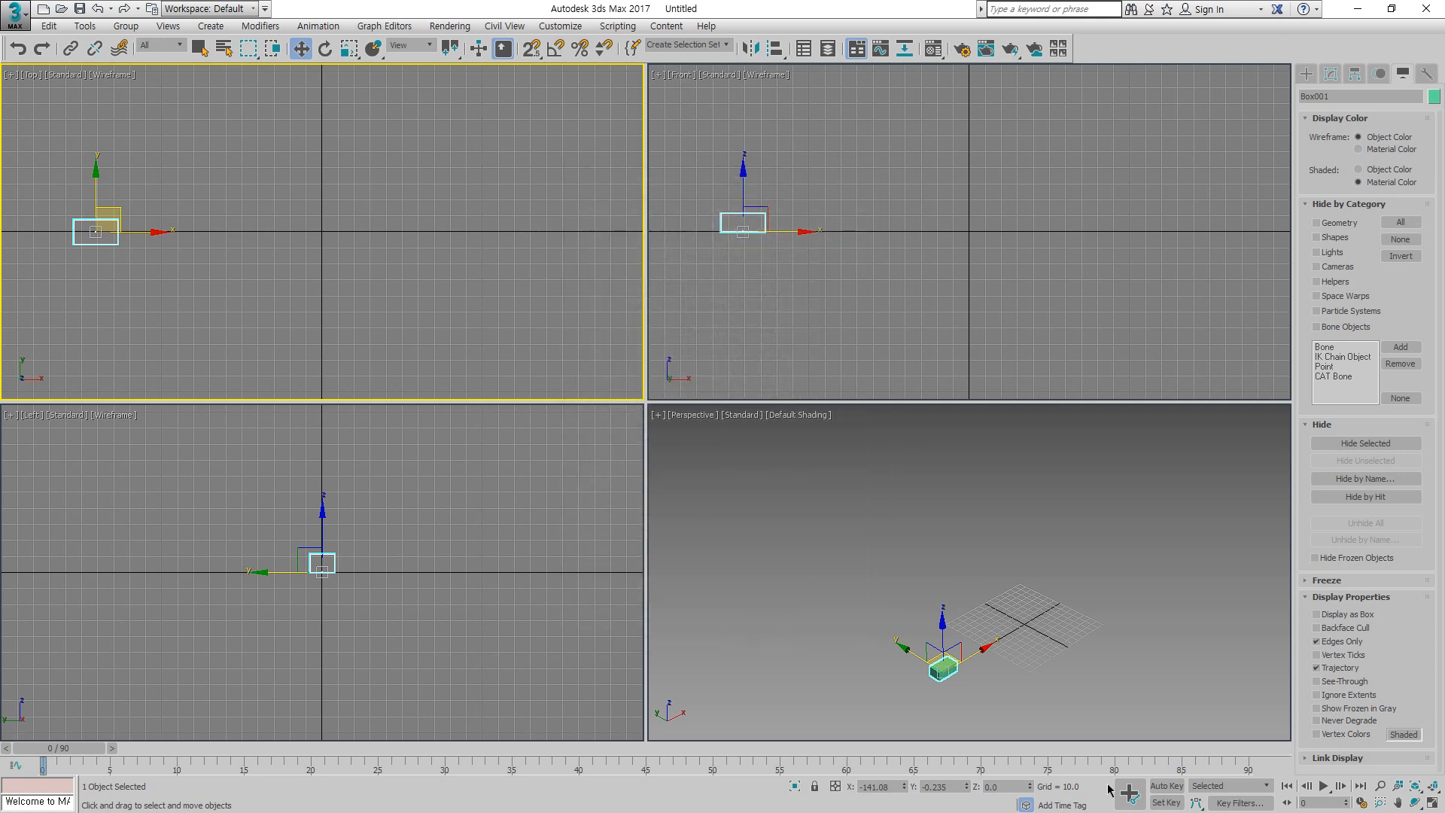
# Step: With Auto Key on, move the box to about X -91, Y 30 at frame 20 and X -19, Y -30 at frame 40
pyautogui.click(1163, 786)
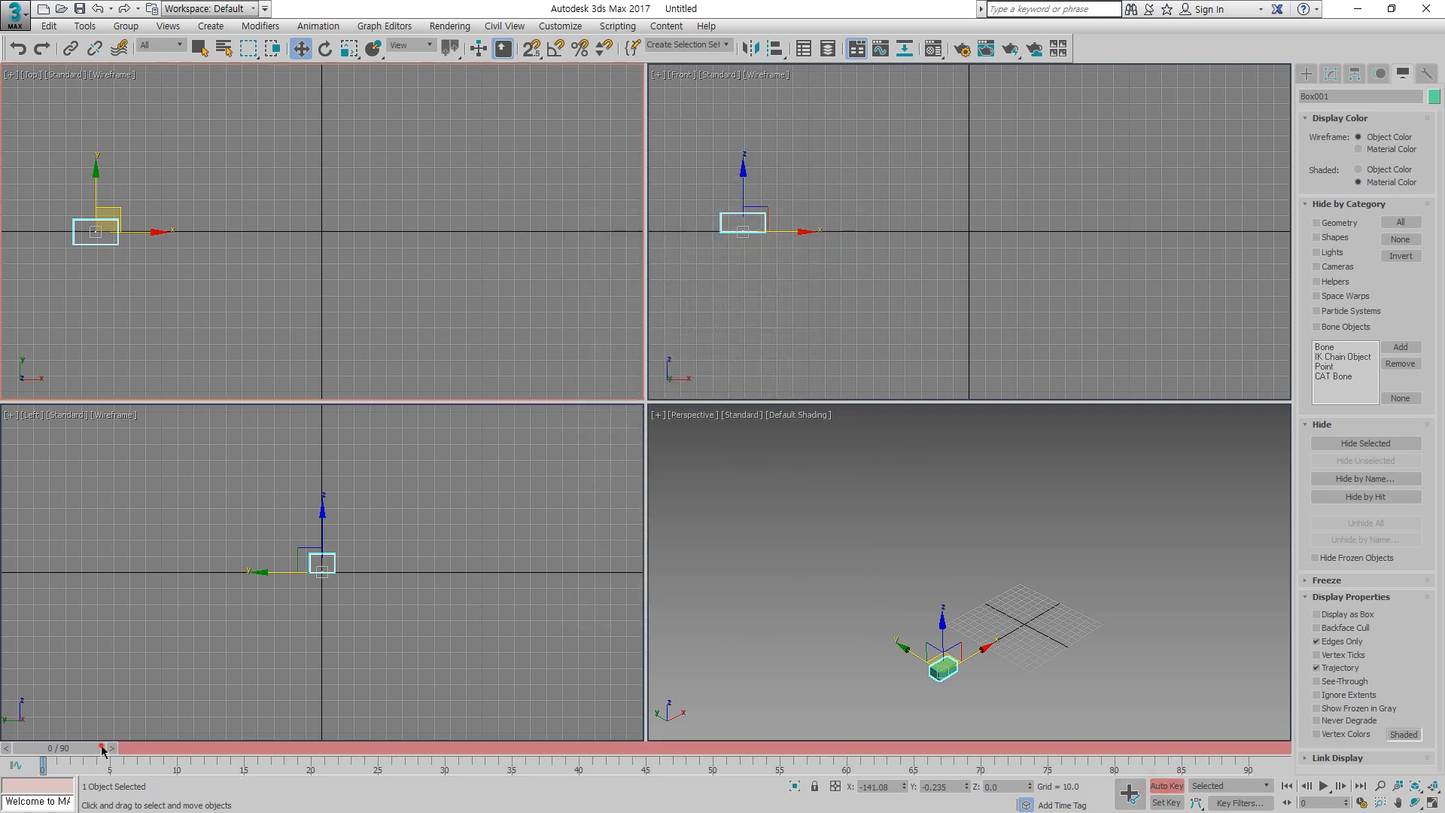
pyautogui.moveTo(103, 749); pyautogui.dragTo(351, 749)
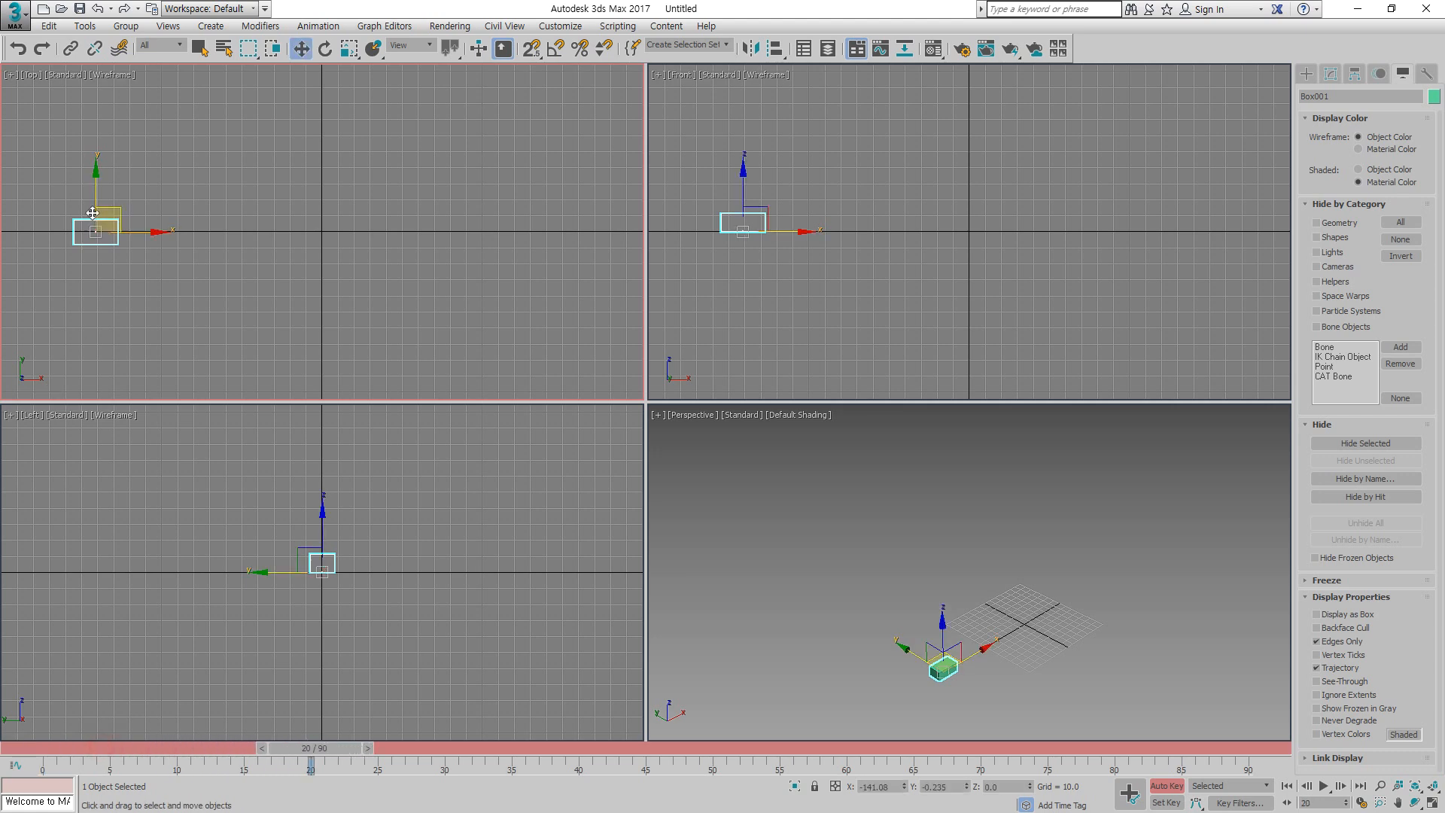
pyautogui.moveTo(93, 213); pyautogui.dragTo(172, 164)
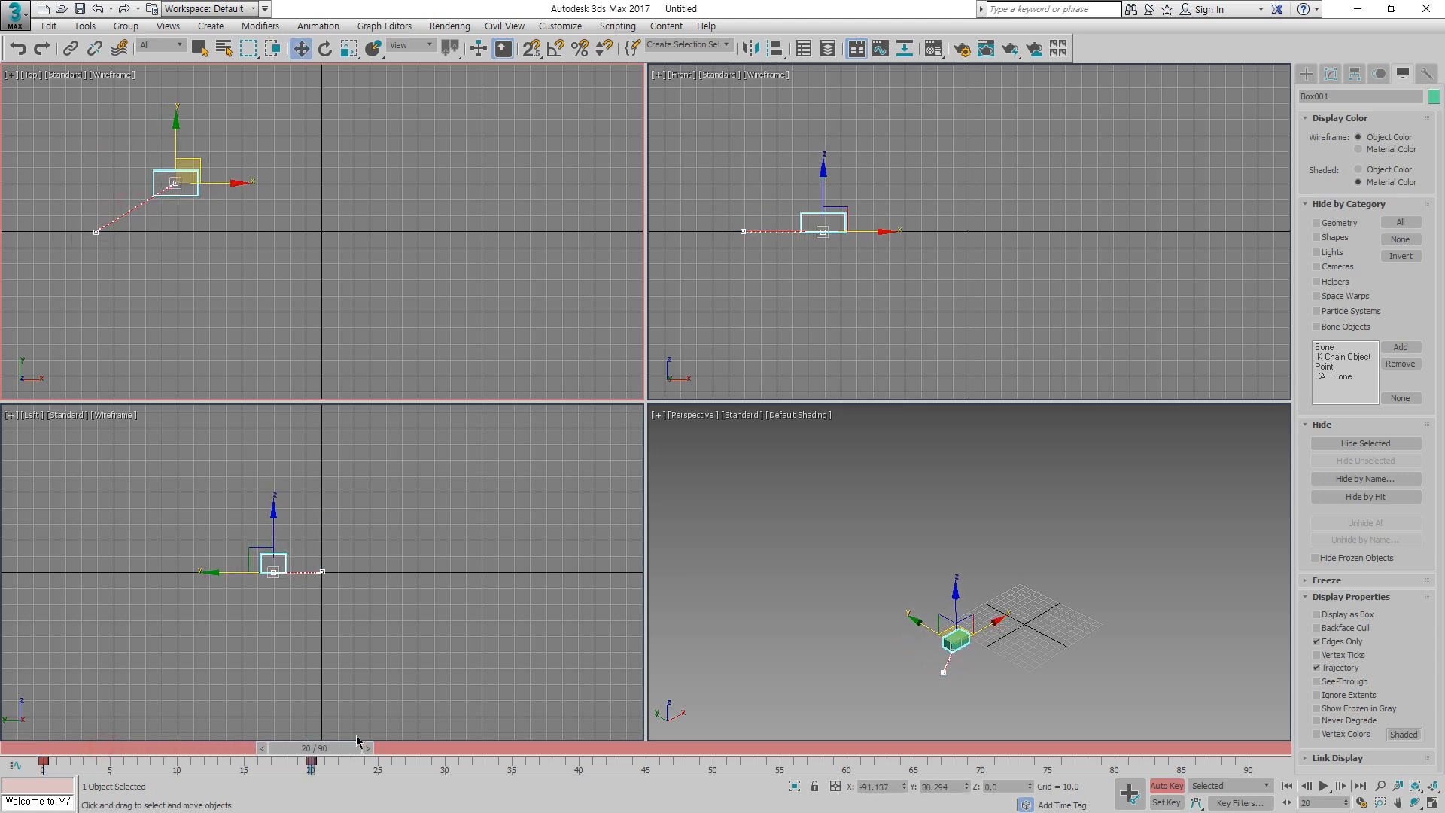
pyautogui.moveTo(357, 743); pyautogui.dragTo(593, 749)
pyautogui.press('w')
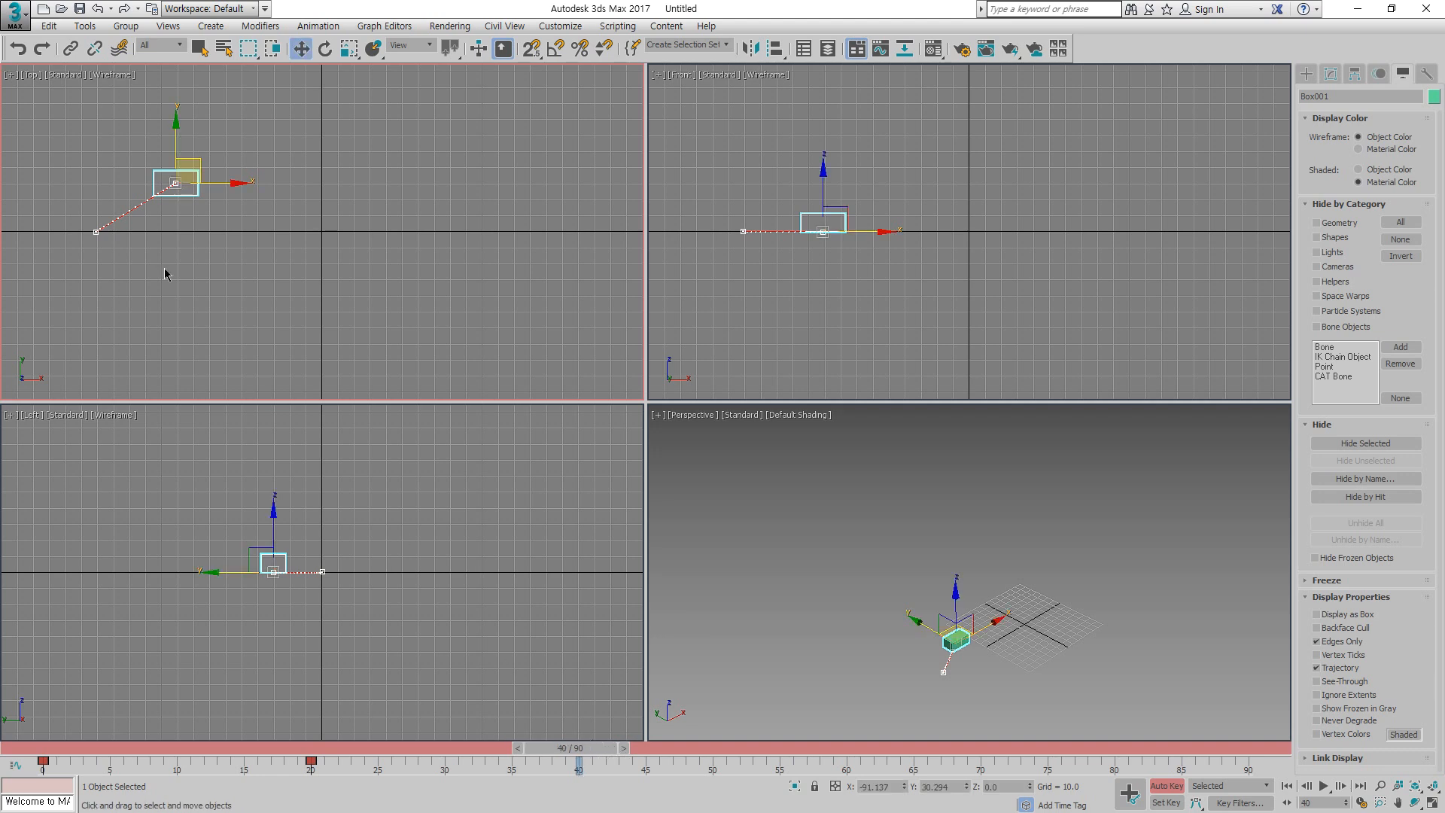
pyautogui.moveTo(207, 172); pyautogui.dragTo(324, 269)
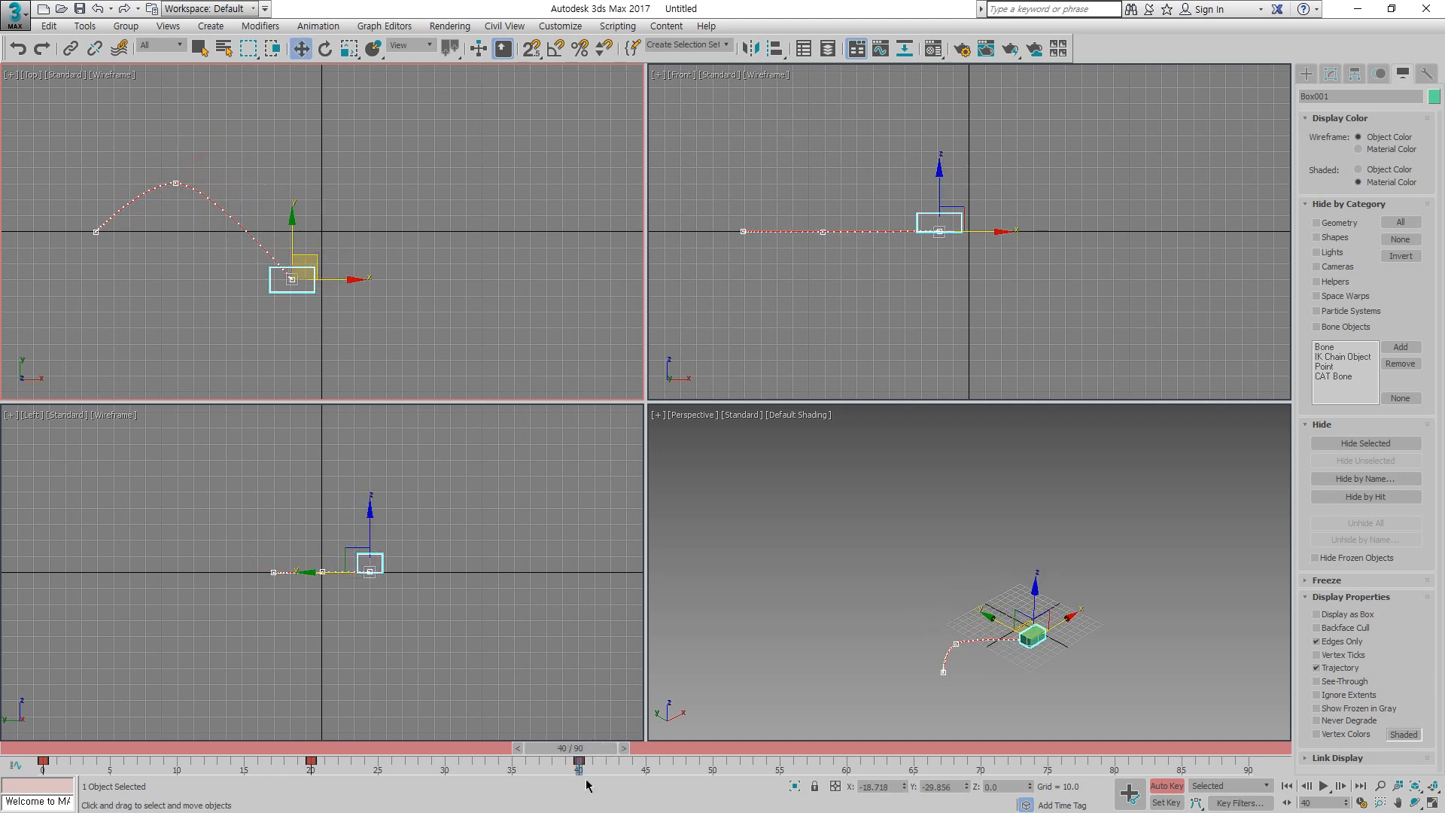
# Step: Extend the box's wavy path by moving it in positive X and Y at frame 60 and down to the X axis at frame 80
pyautogui.moveTo(573, 761); pyautogui.dragTo(846, 758)
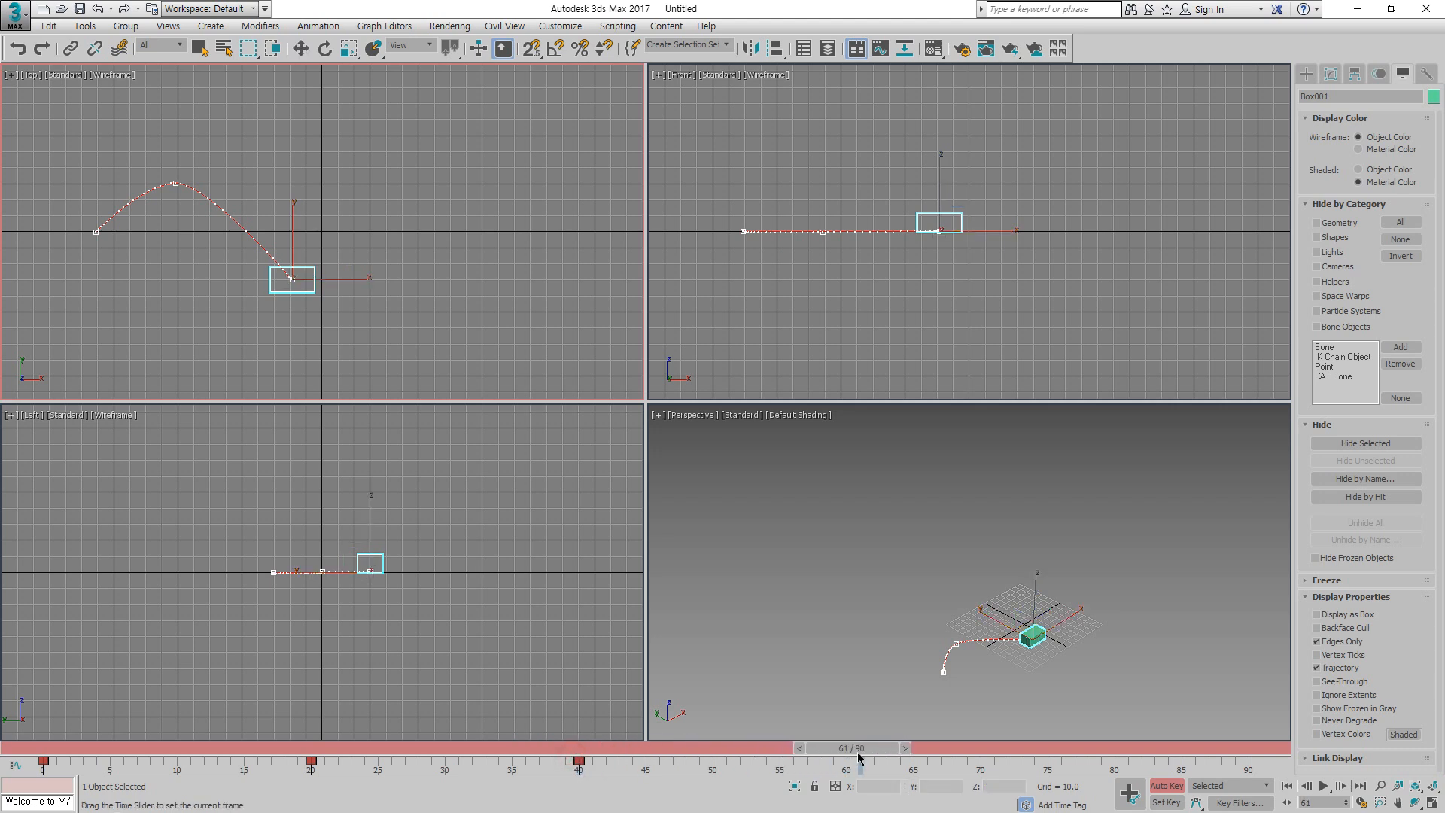
pyautogui.moveTo(315, 261); pyautogui.dragTo(411, 161)
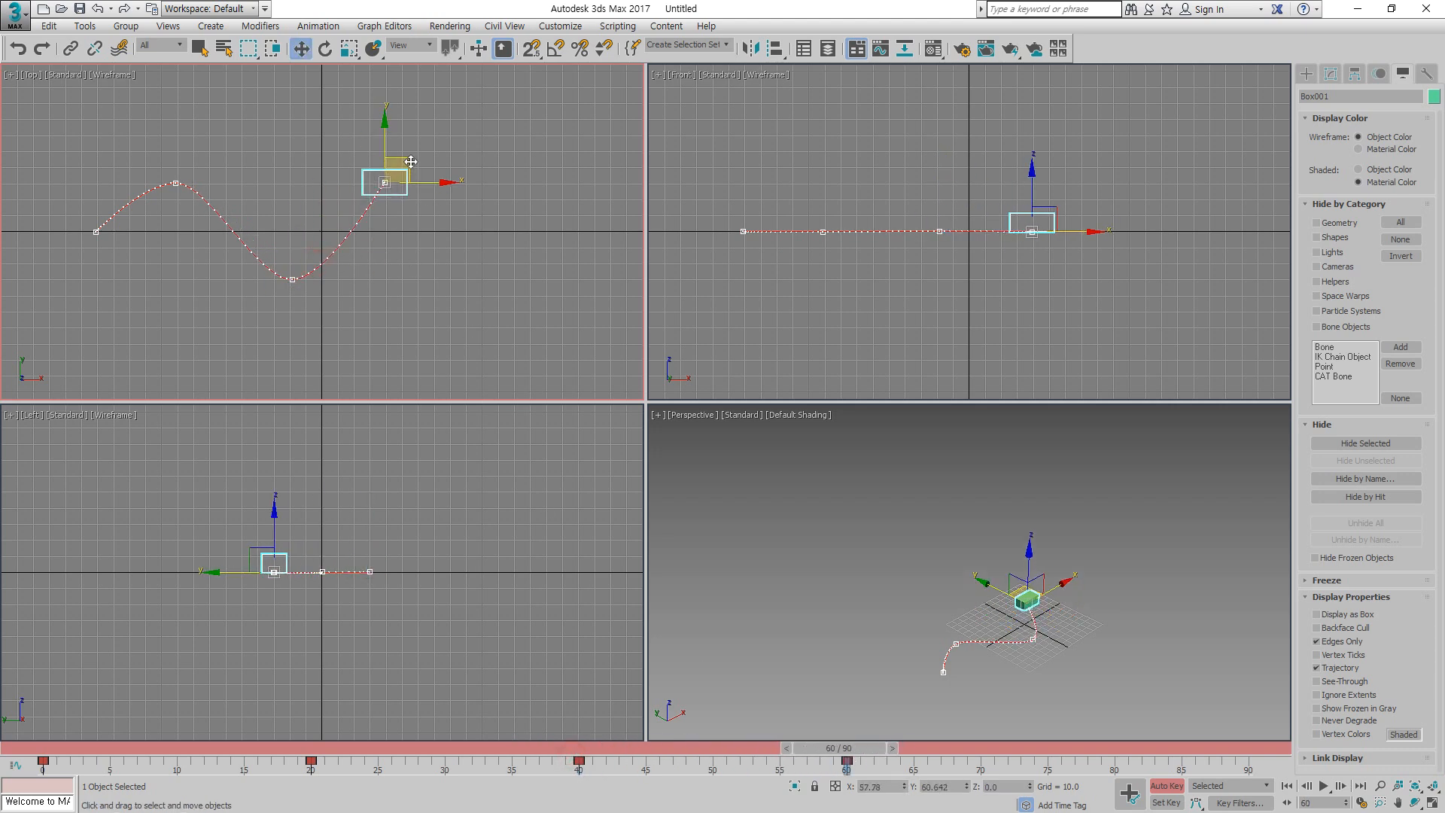
pyautogui.moveTo(840, 744); pyautogui.dragTo(1089, 751)
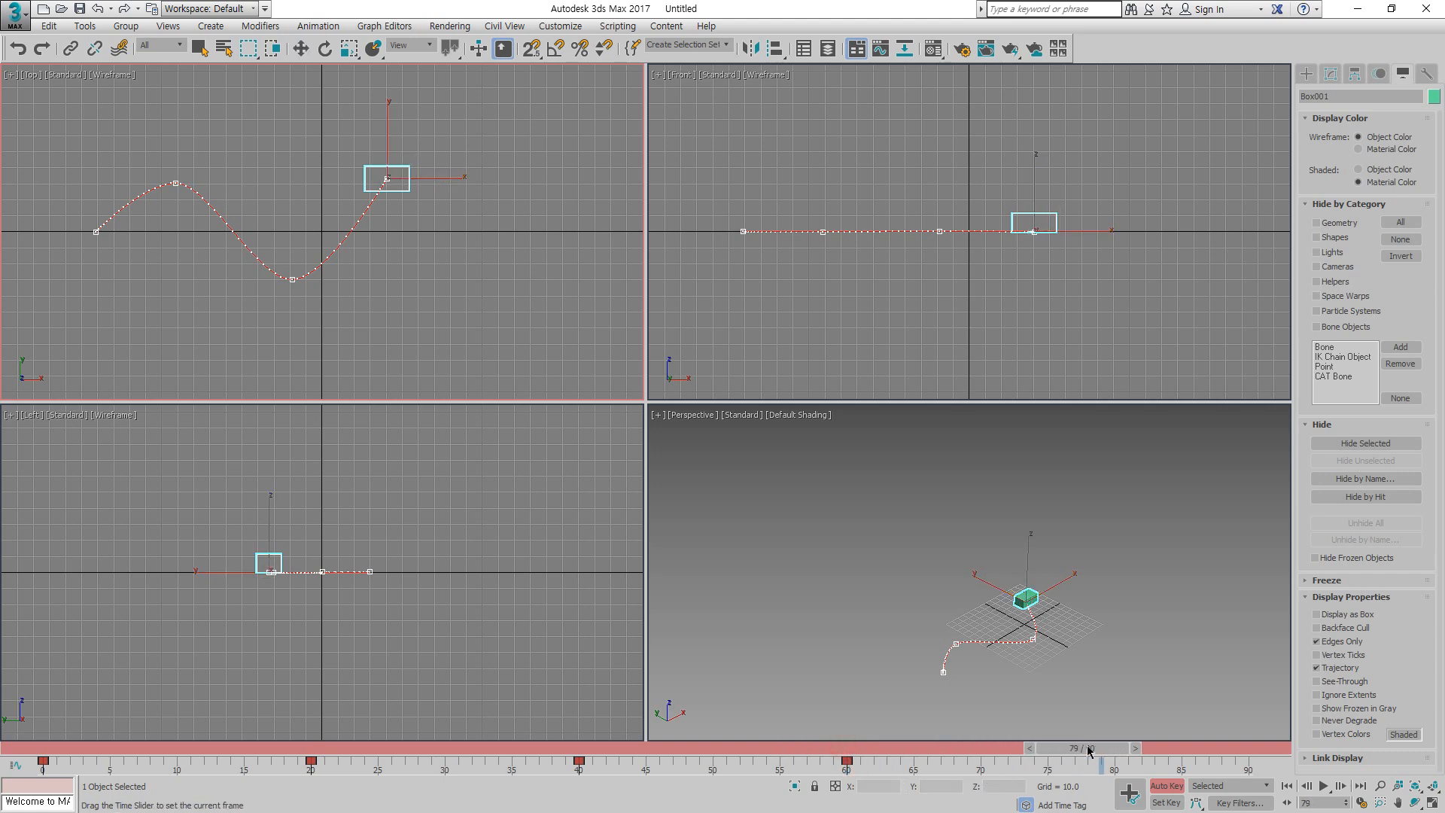
pyautogui.moveTo(412, 165); pyautogui.dragTo(518, 216)
# Step: Return the box animation to frame 0 and turn off Auto Key
pyautogui.moveTo(305, 749); pyautogui.dragTo(253, 766)
pyautogui.press('w')
pyautogui.press('Home')
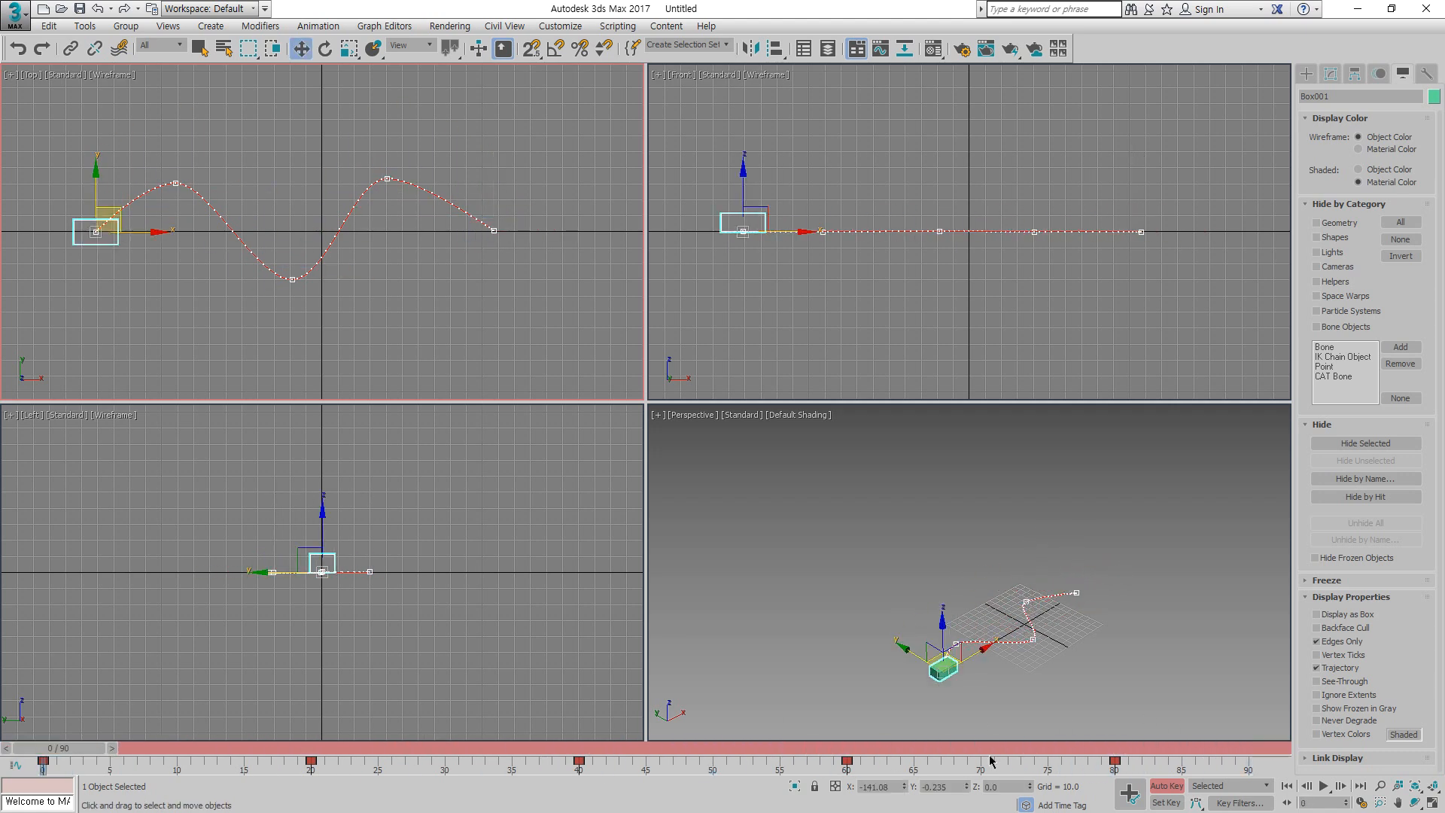
pyautogui.click(1160, 787)
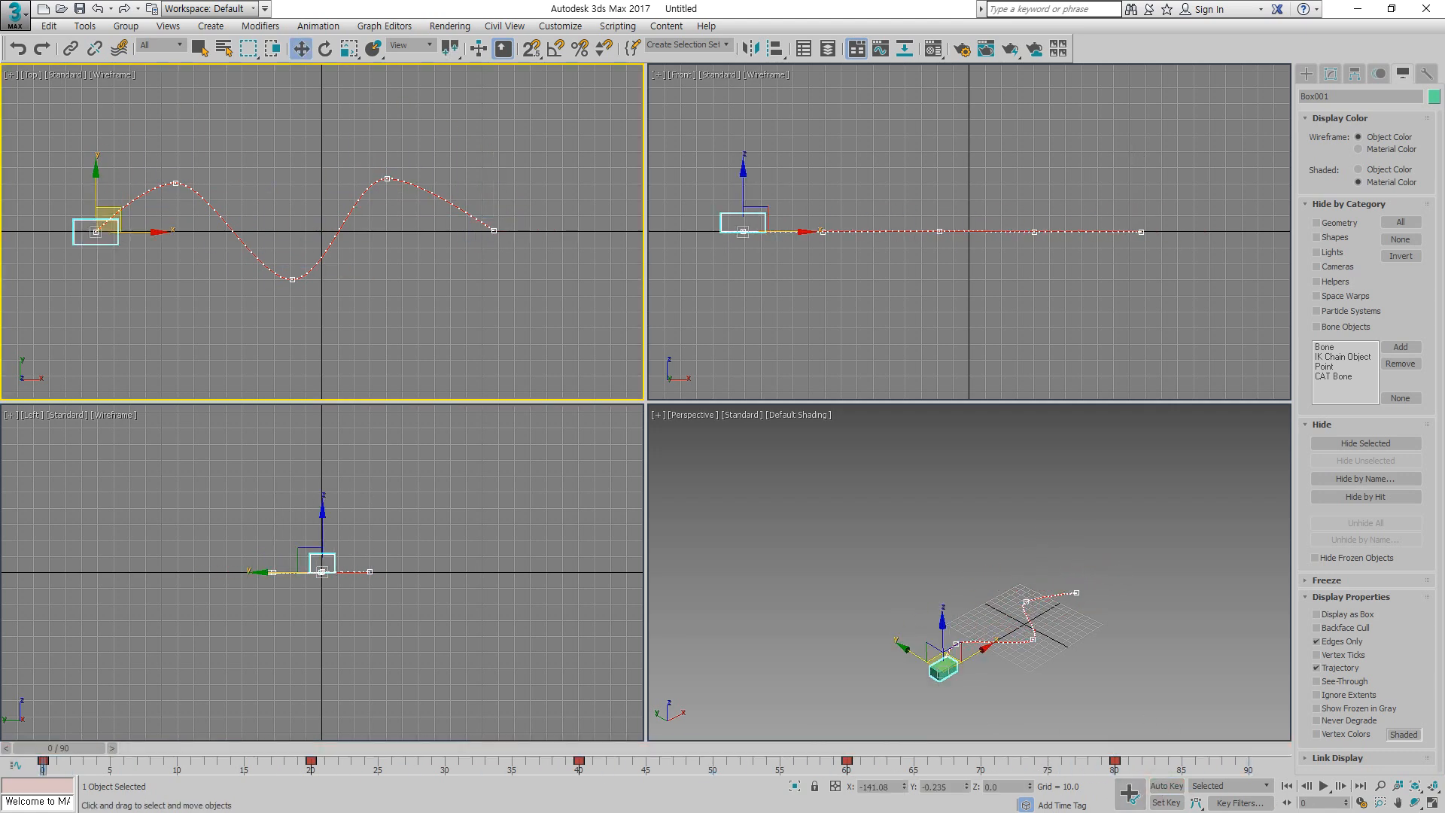
# Step: Set the animation's end time to frame 80 in the time configuration
pyautogui.click(1361, 803)
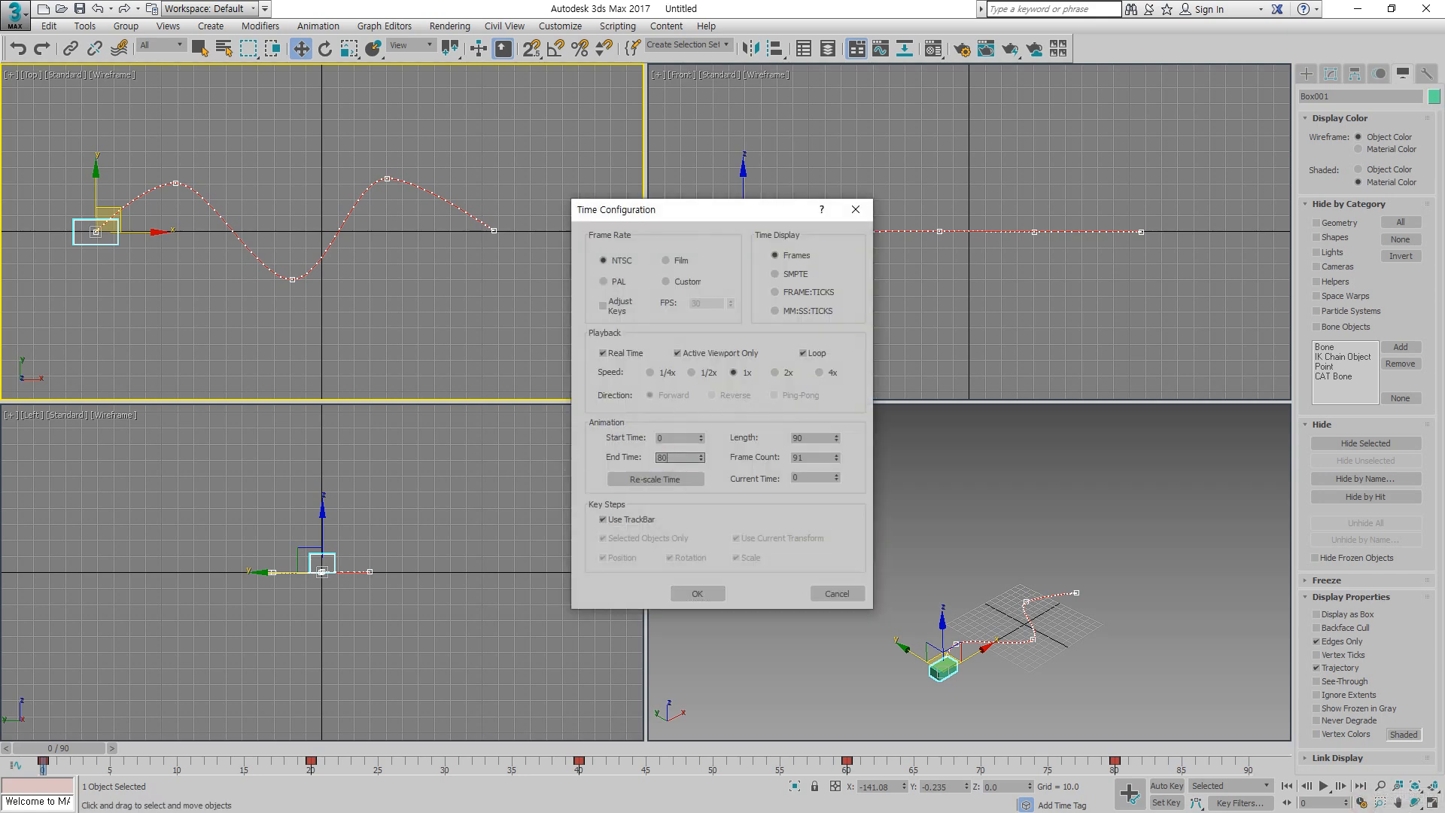
pyautogui.write('80')
pyautogui.press('Return')
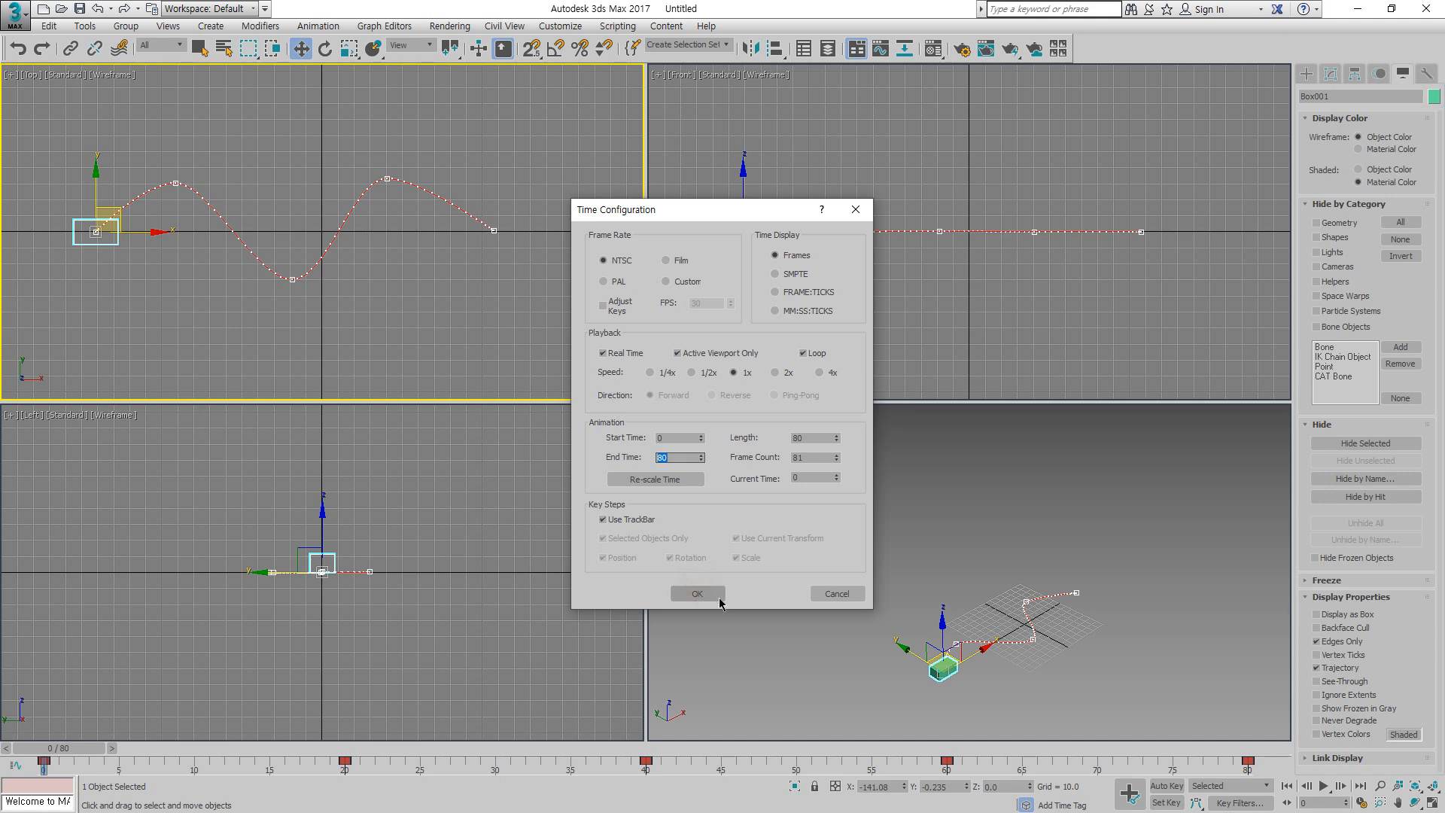
pyautogui.click(718, 600)
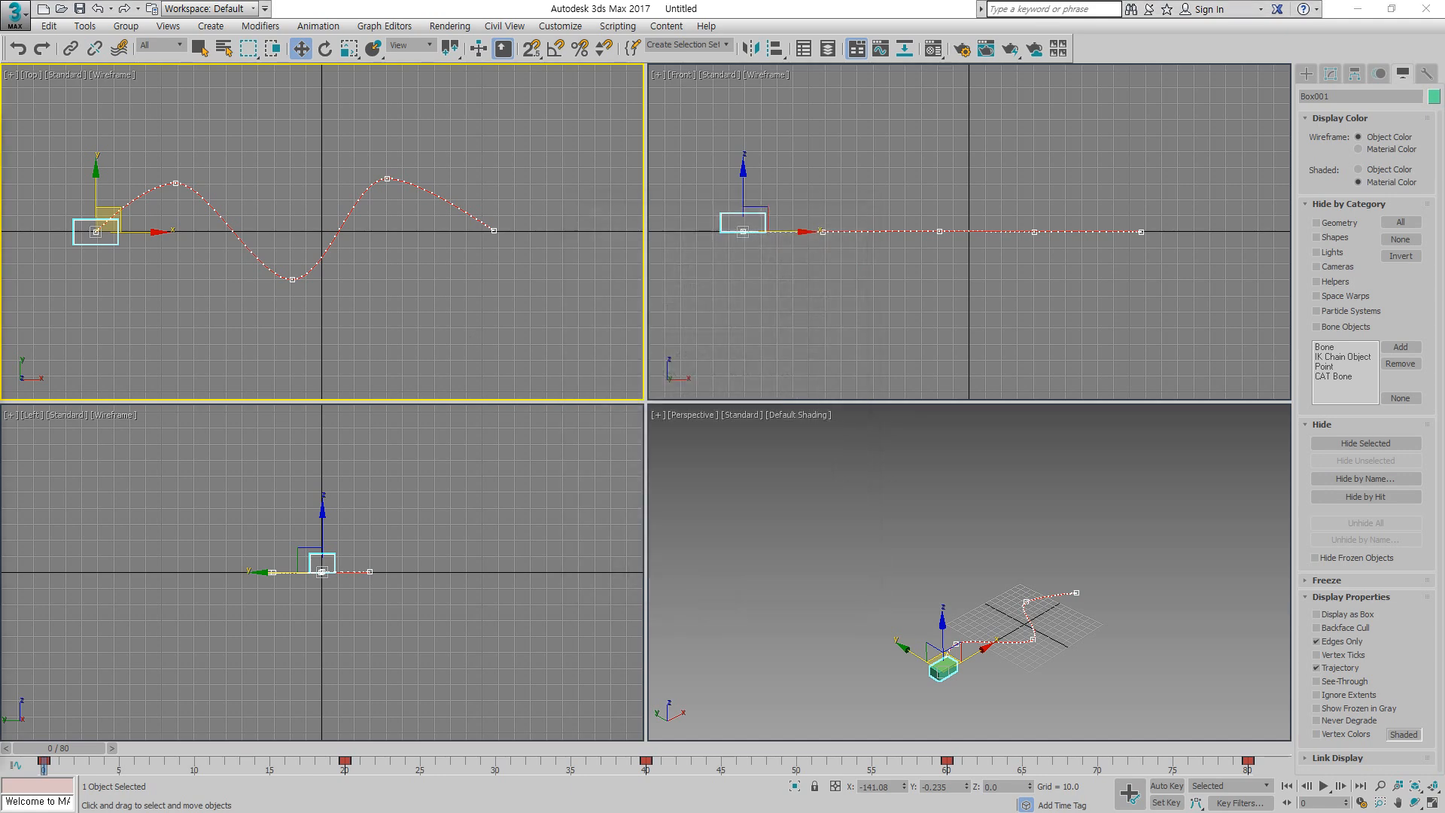
# Step: Scrub the animation to frame 25, inspect the box and its trajectory up close in the Perspective viewport, and return to frame 0
pyautogui.moveTo(61, 747); pyautogui.dragTo(417, 745)
pyautogui.click(1192, 639)
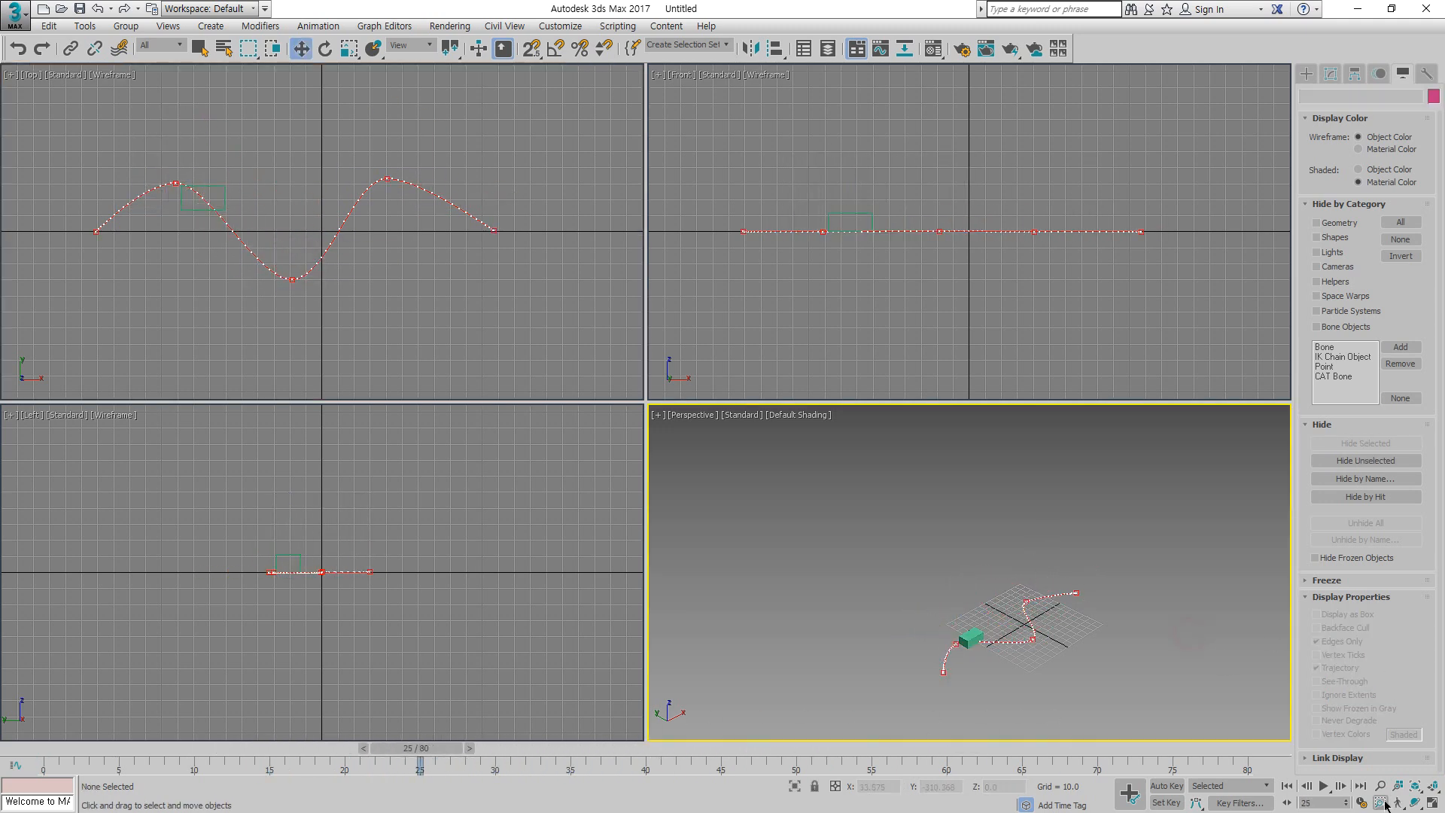
pyautogui.click(1416, 803)
pyautogui.moveTo(965, 602); pyautogui.dragTo(920, 684)
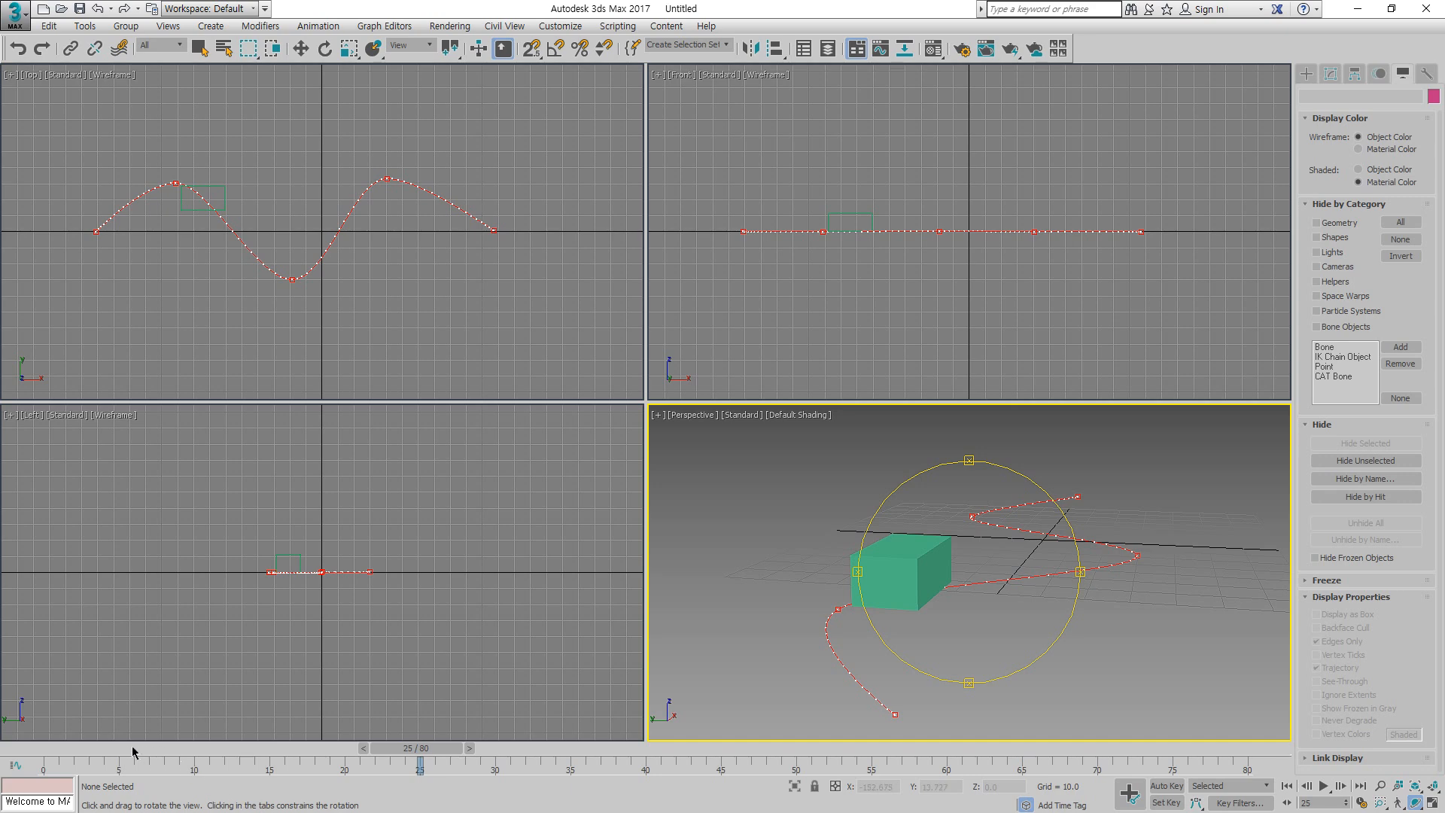
pyautogui.moveTo(132, 751); pyautogui.dragTo(2, 735)
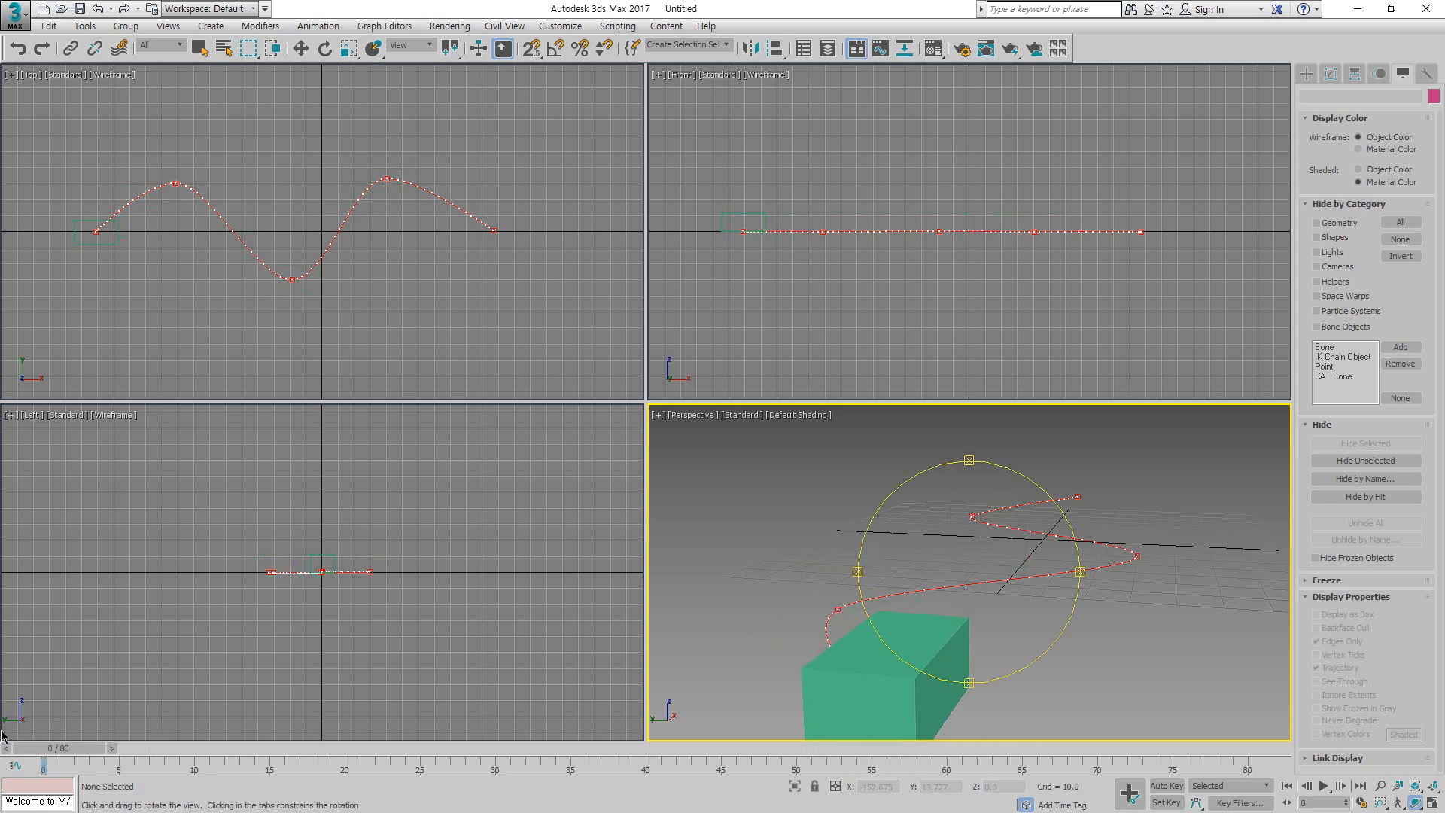
# Step: Turn on Auto Key and rotate the box 40 degrees about Z at frame 0 in the Top viewport, using angle snap
pyautogui.click(1167, 786)
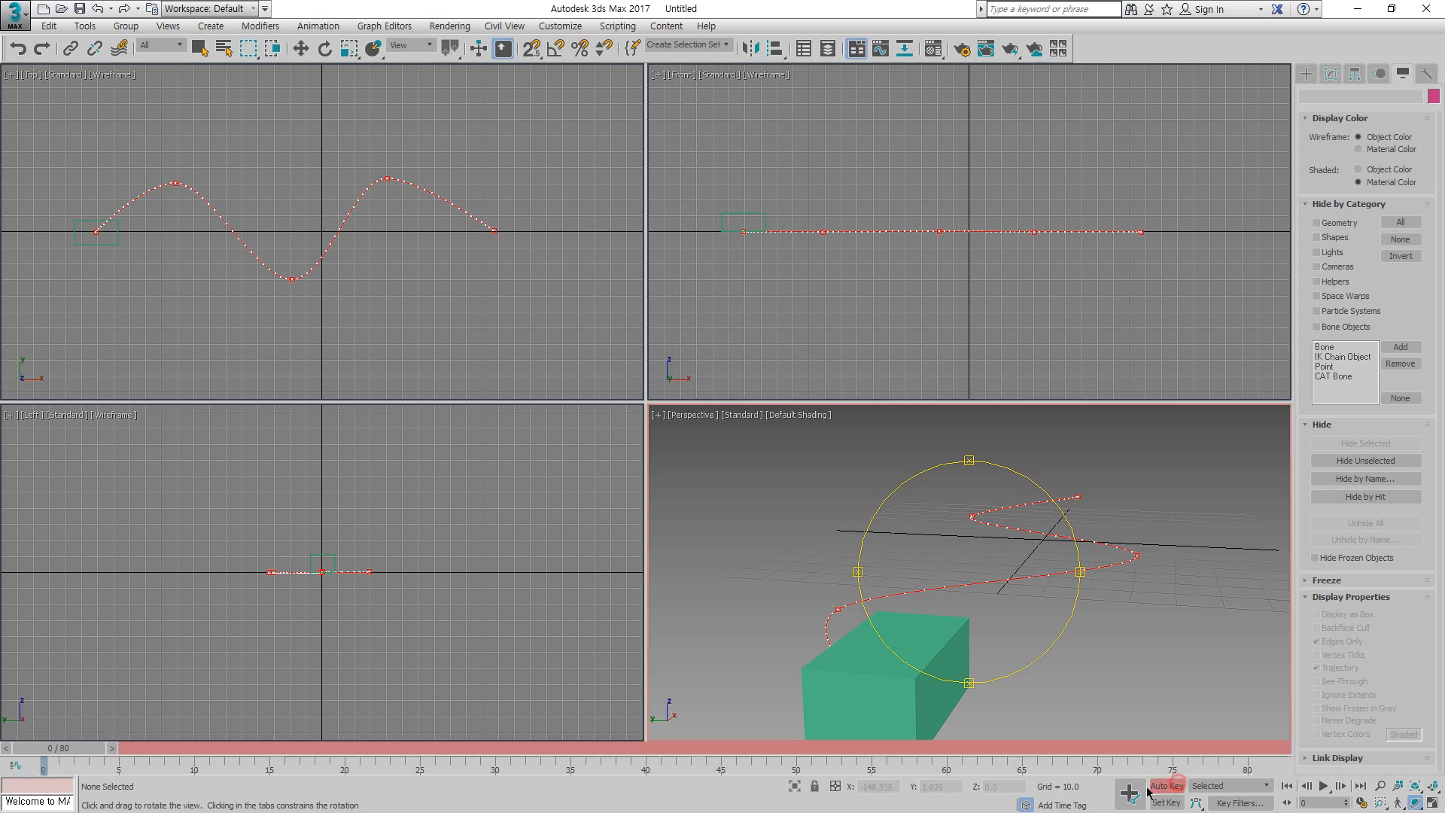
pyautogui.rightClick(113, 267)
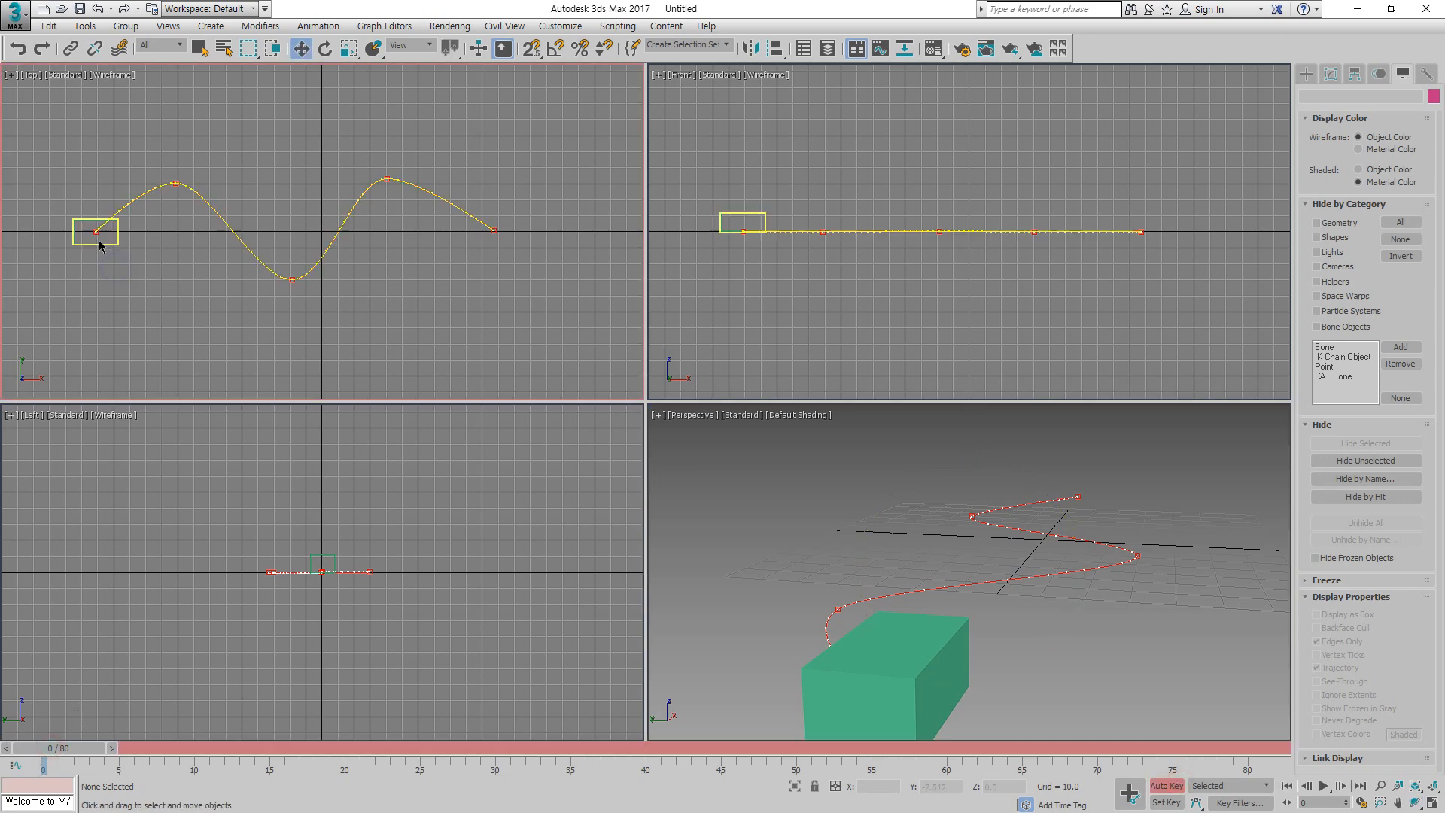
pyautogui.click(98, 239)
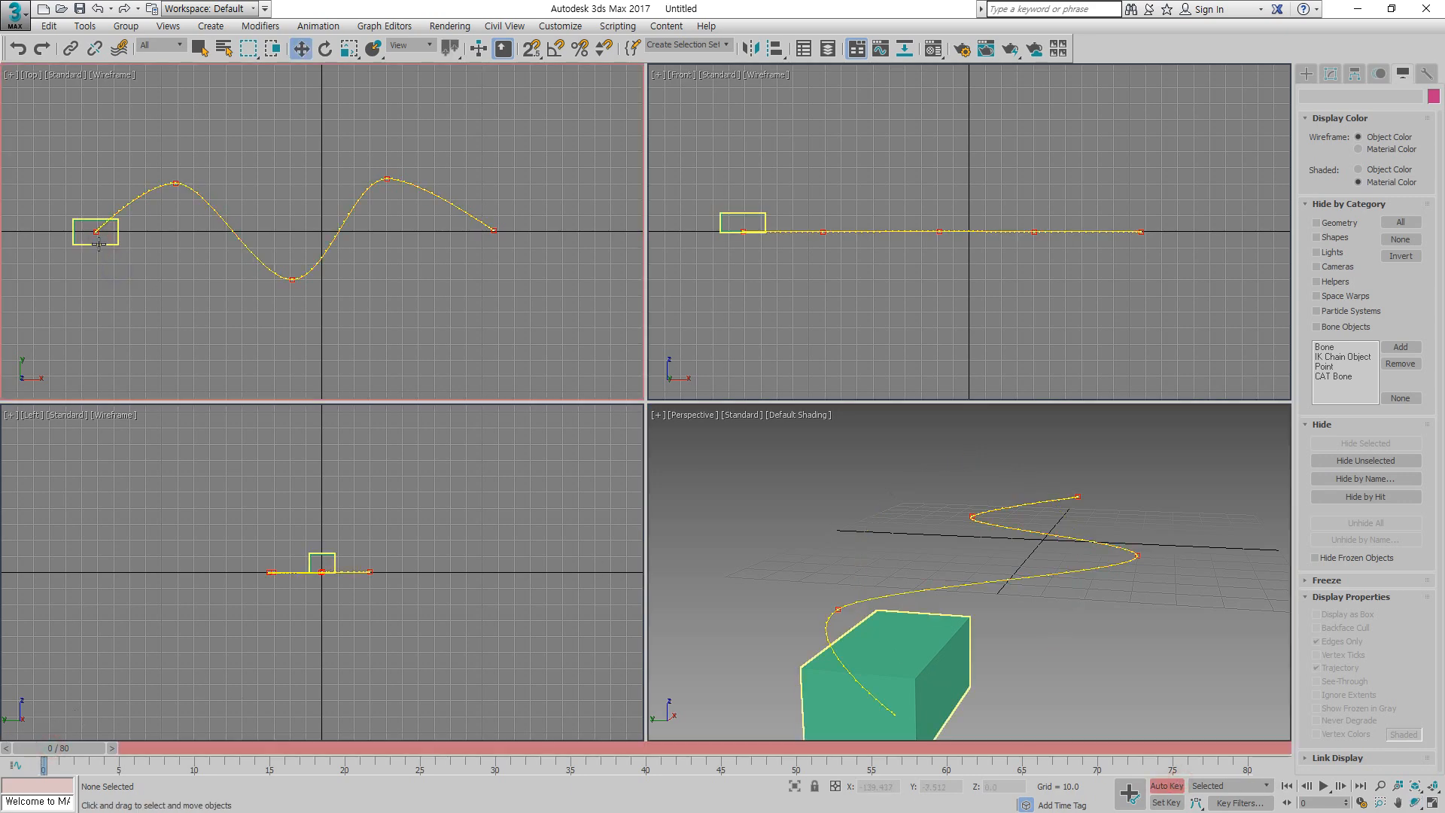
pyautogui.click(323, 50)
pyautogui.moveTo(165, 267); pyautogui.dragTo(184, 241)
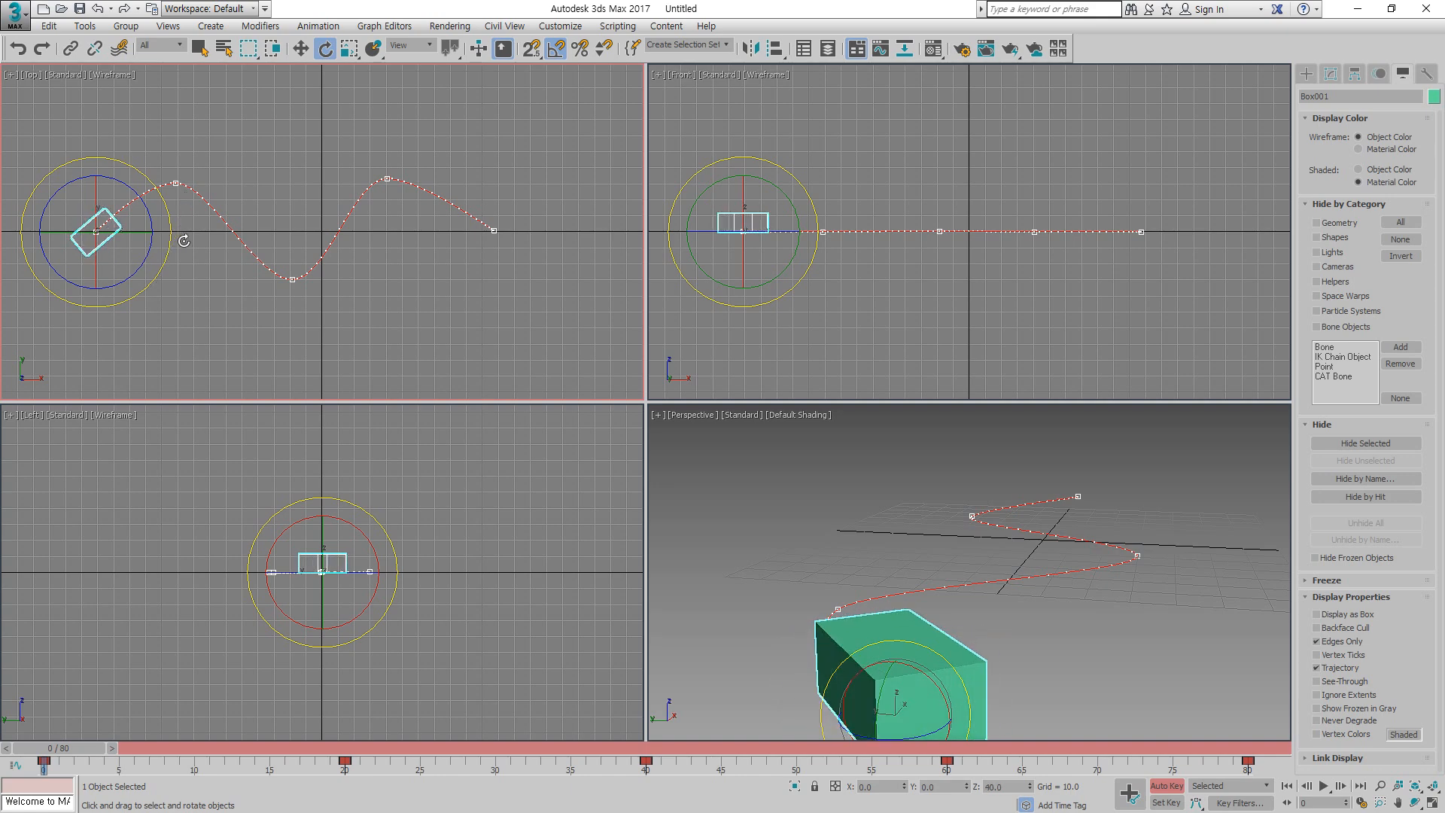
# Step: At frame 20, rotate the box about Z until it is parallel to the X axis, and advance to frame 40
pyautogui.moveTo(68, 753); pyautogui.dragTo(360, 753)
pyautogui.press('e')
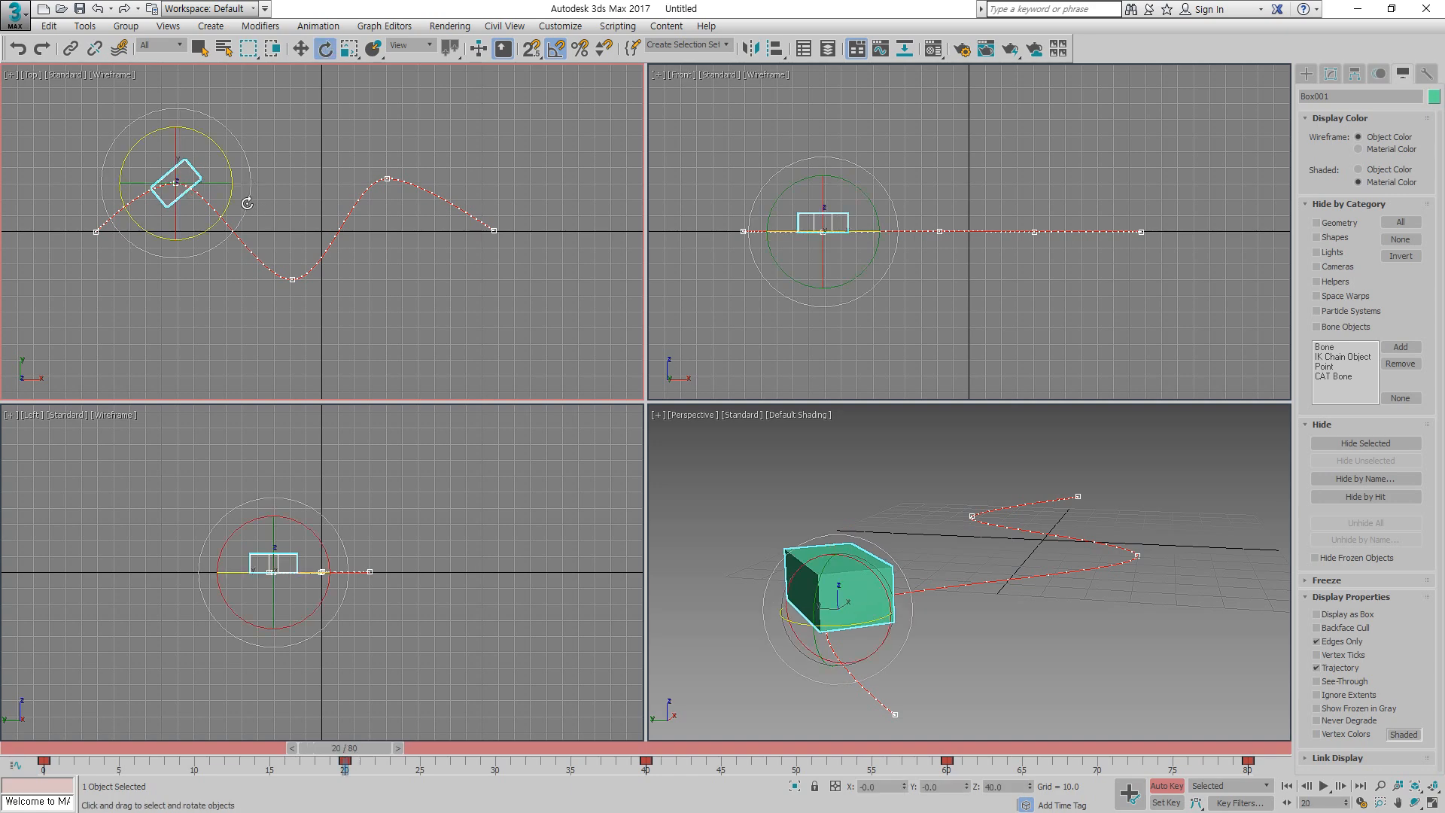
pyautogui.moveTo(246, 183); pyautogui.dragTo(249, 223)
pyautogui.press('q')
pyautogui.moveTo(316, 747); pyautogui.dragTo(619, 775)
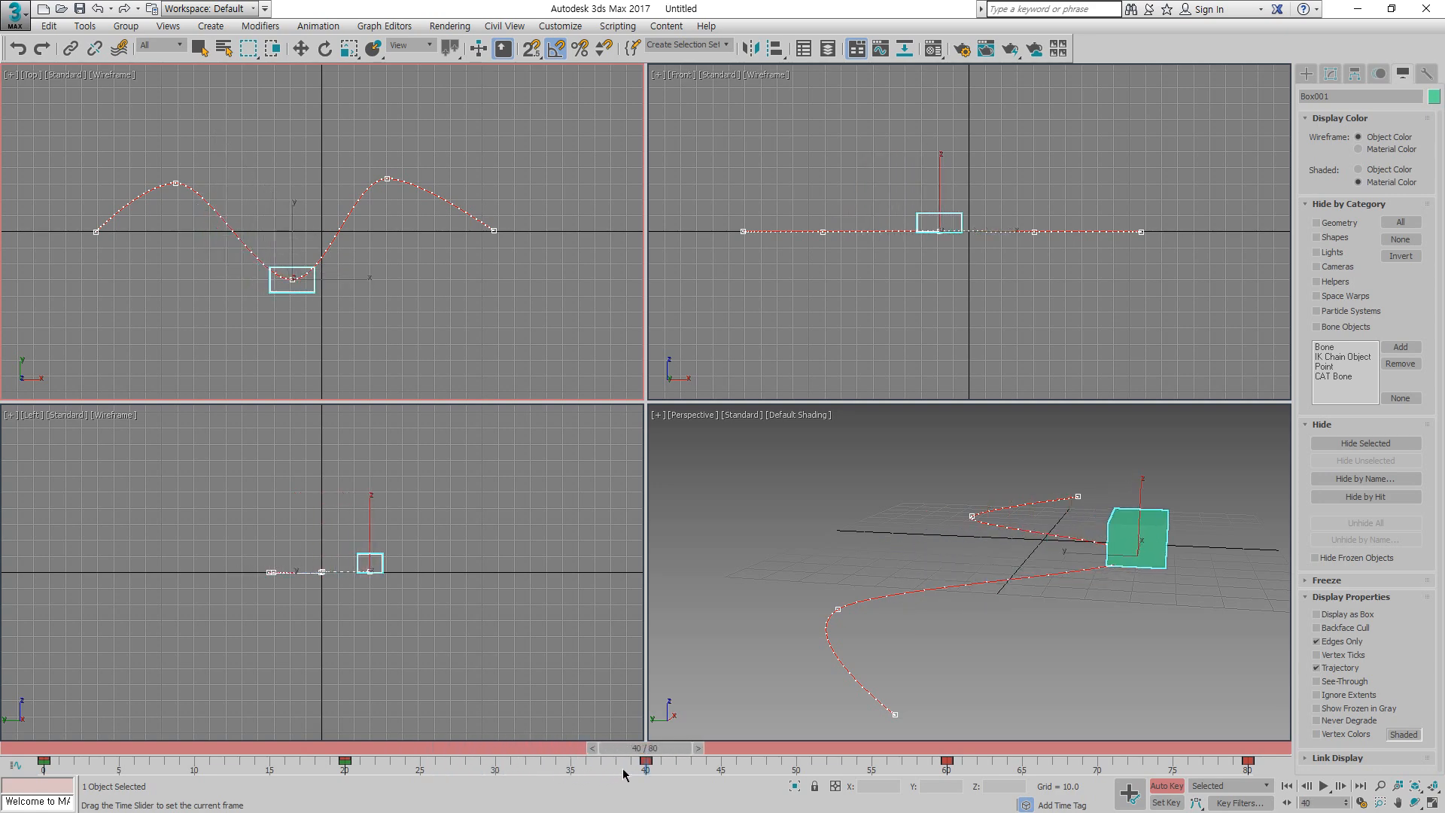
# Step: Key the box's rotation parallel to the X axis at frames 40 and 60, and rotate it -40 degrees about Z at frame 80
pyautogui.press('e')
pyautogui.moveTo(355, 314); pyautogui.dragTo(365, 316)
pyautogui.moveTo(662, 750); pyautogui.dragTo(932, 749)
pyautogui.moveTo(446, 236); pyautogui.dragTo(445, 229)
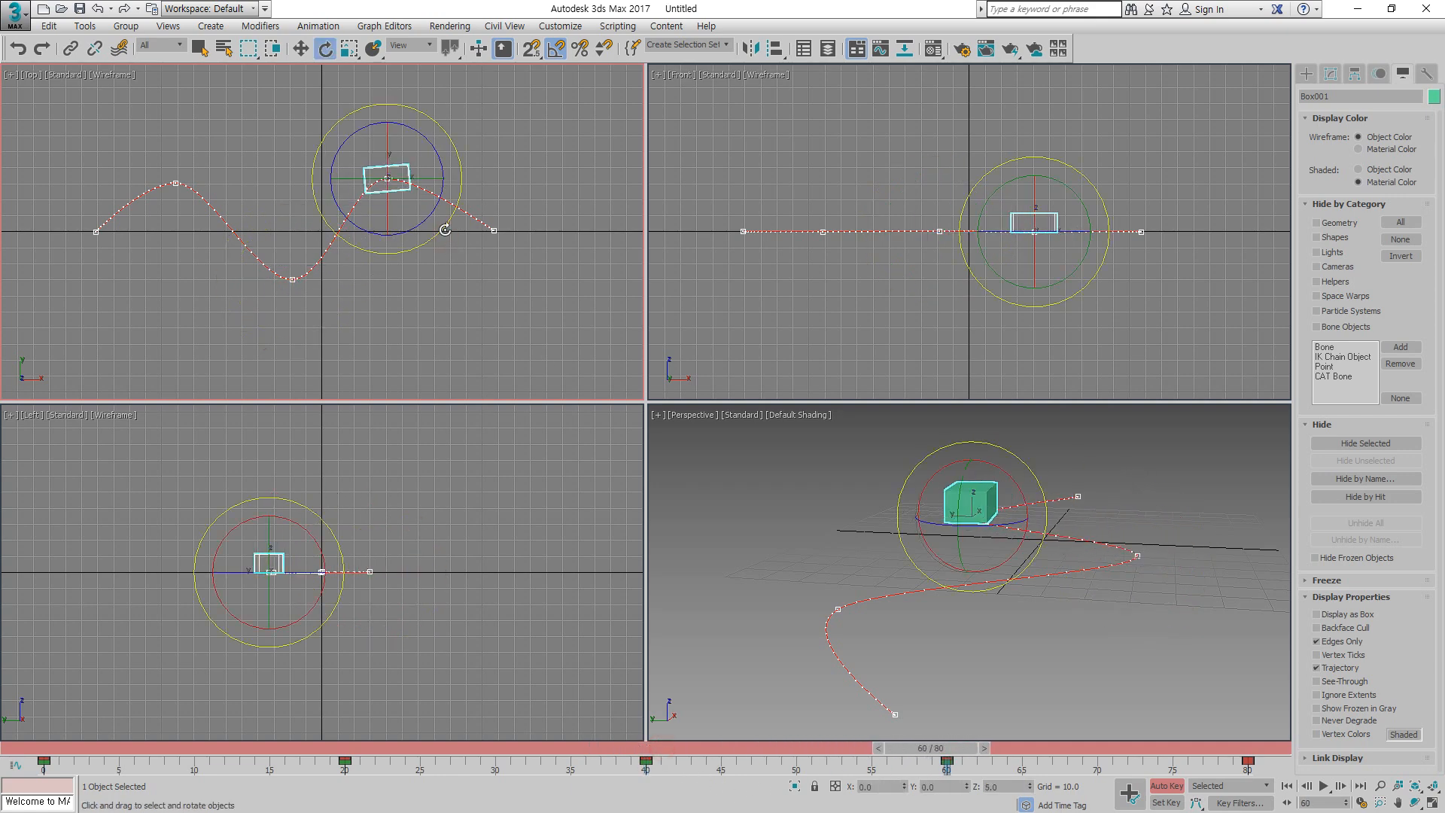
pyautogui.hotkey('ctrl', 'z')
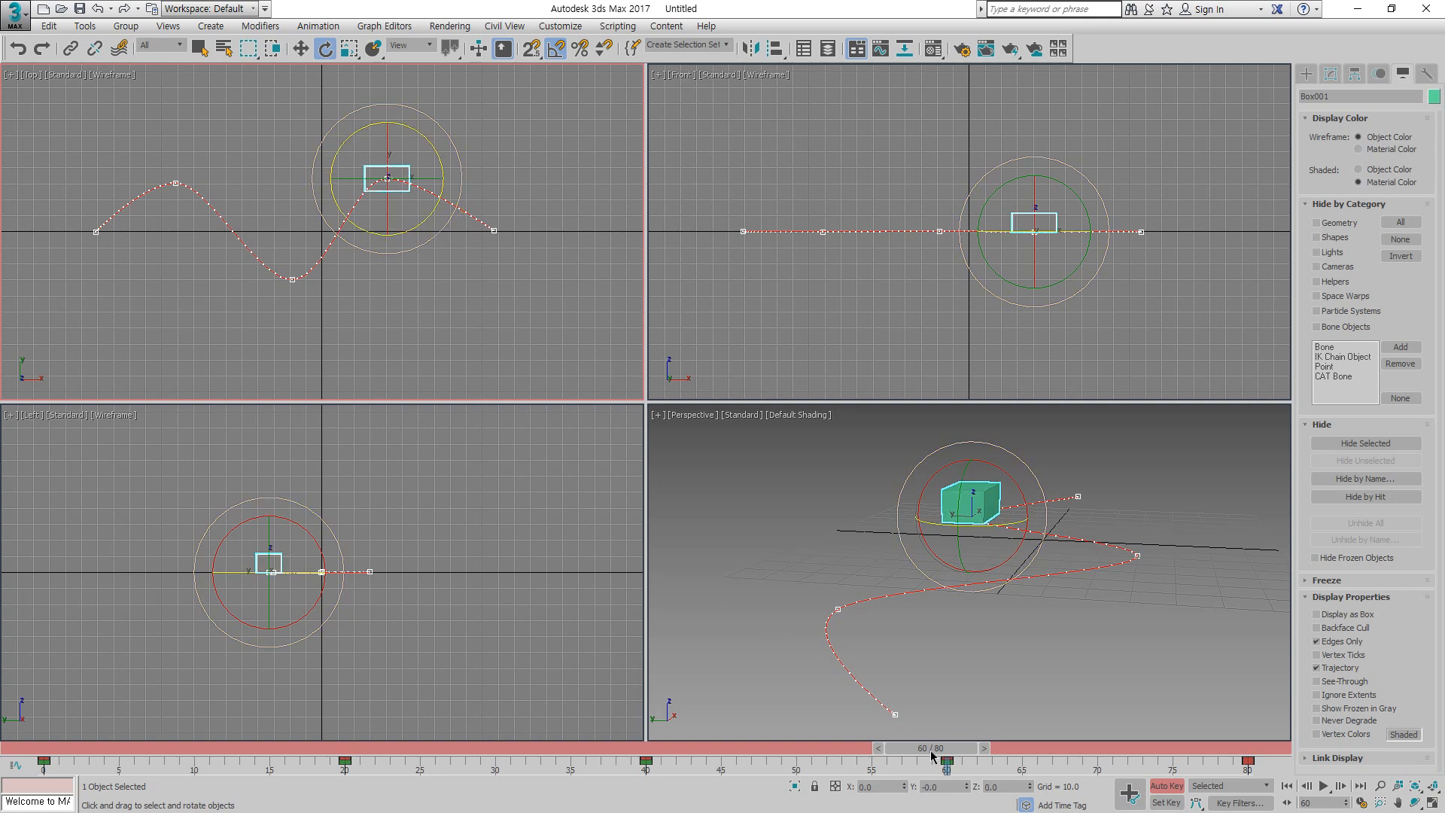
pyautogui.moveTo(932, 749); pyautogui.dragTo(1261, 715)
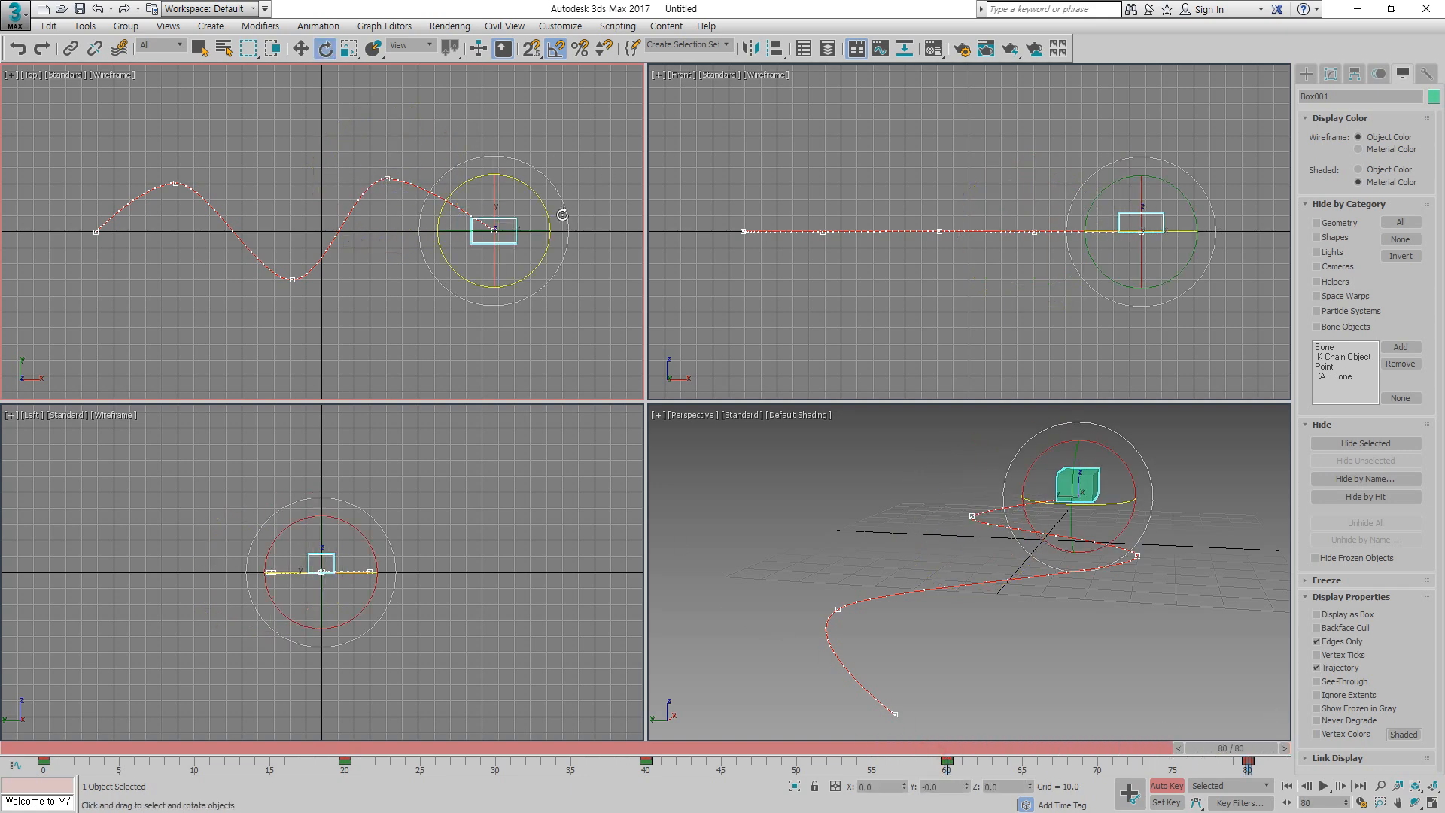
pyautogui.moveTo(563, 215); pyautogui.dragTo(590, 336)
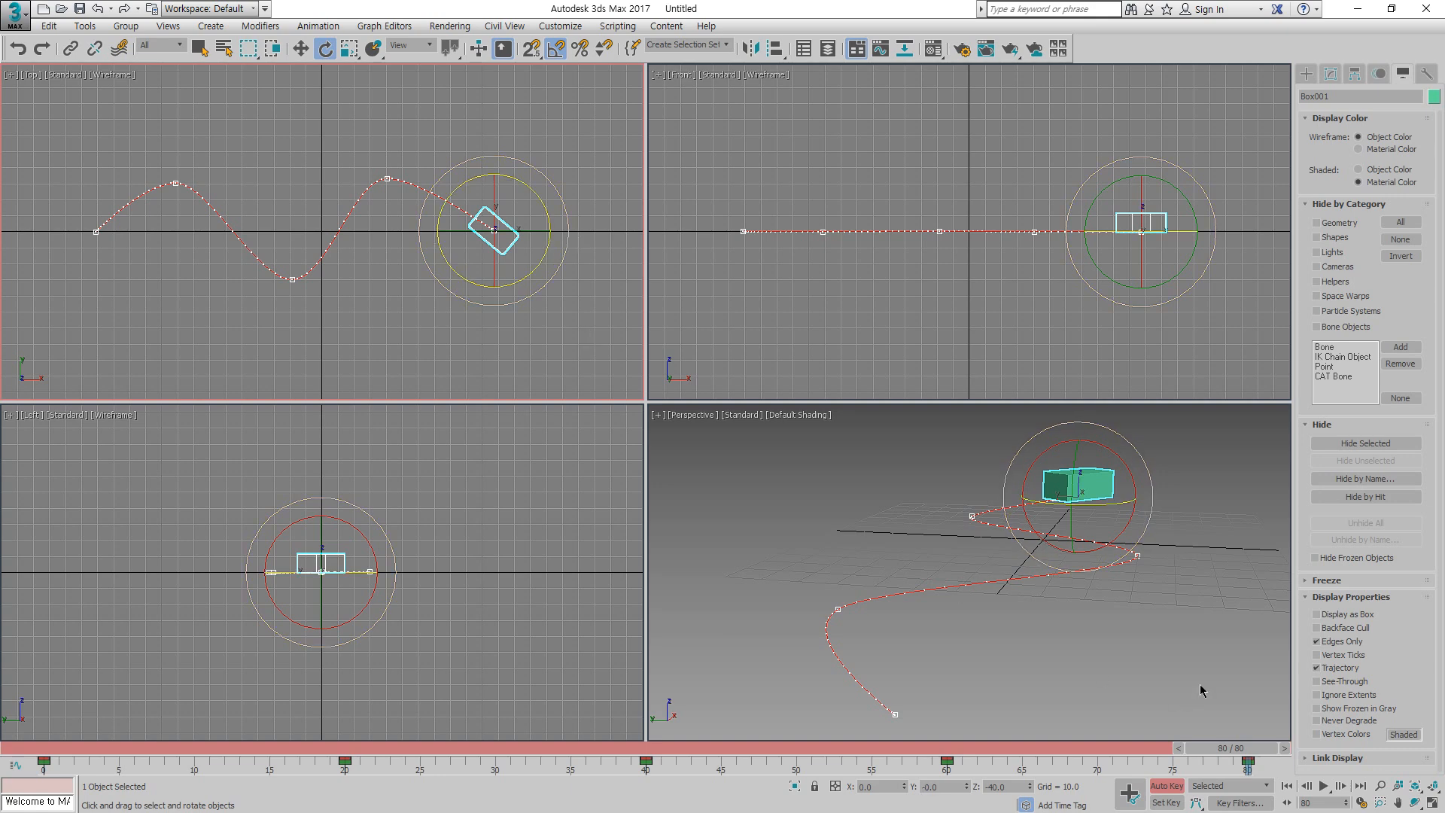
# Step: Rotate the box about Z to follow the path, by -50 degrees at frame 30 and 65 degrees at frame 50
pyautogui.moveTo(1206, 753); pyautogui.dragTo(489, 787)
pyautogui.press('e')
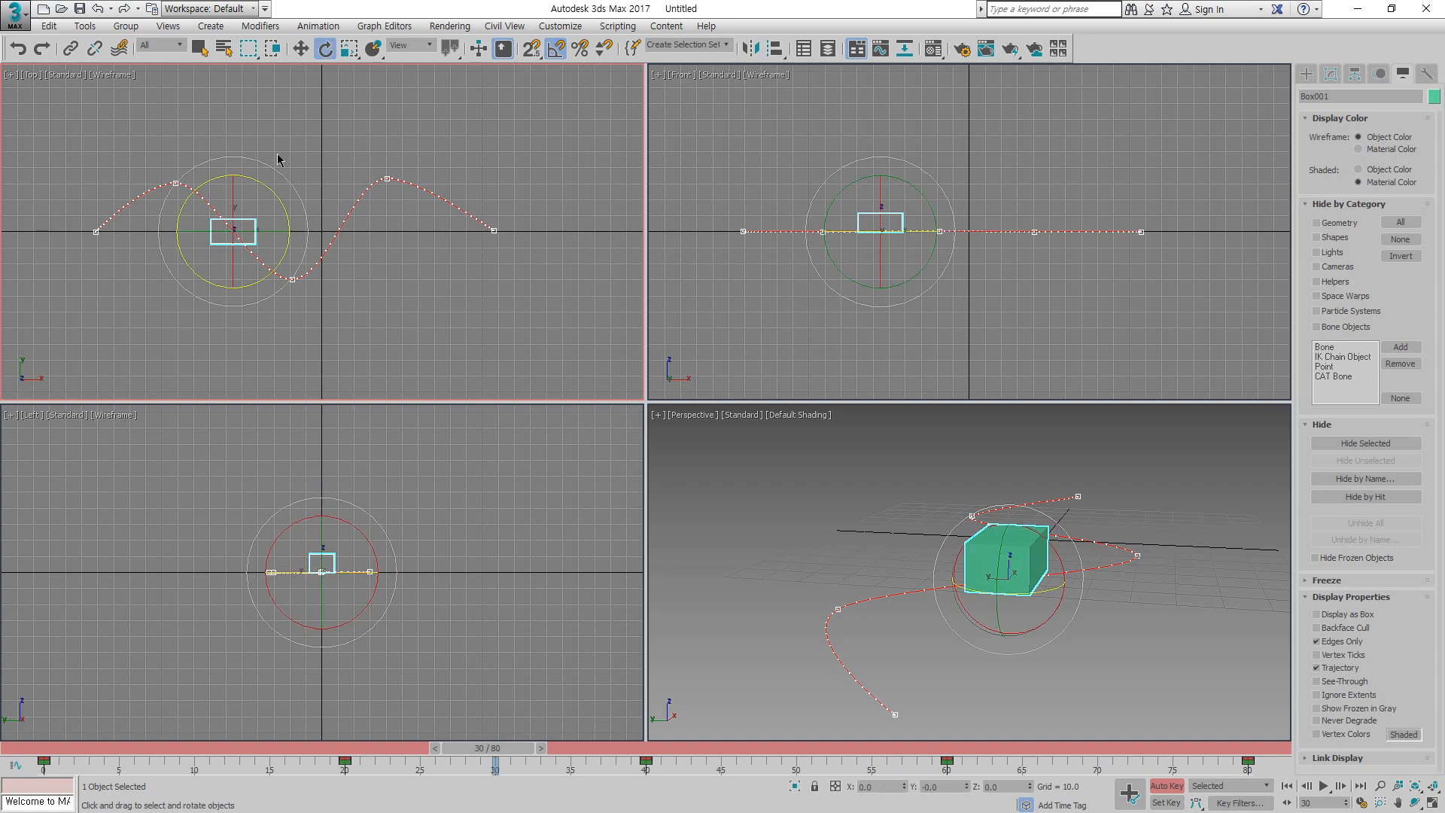
pyautogui.moveTo(277, 173); pyautogui.dragTo(322, 171)
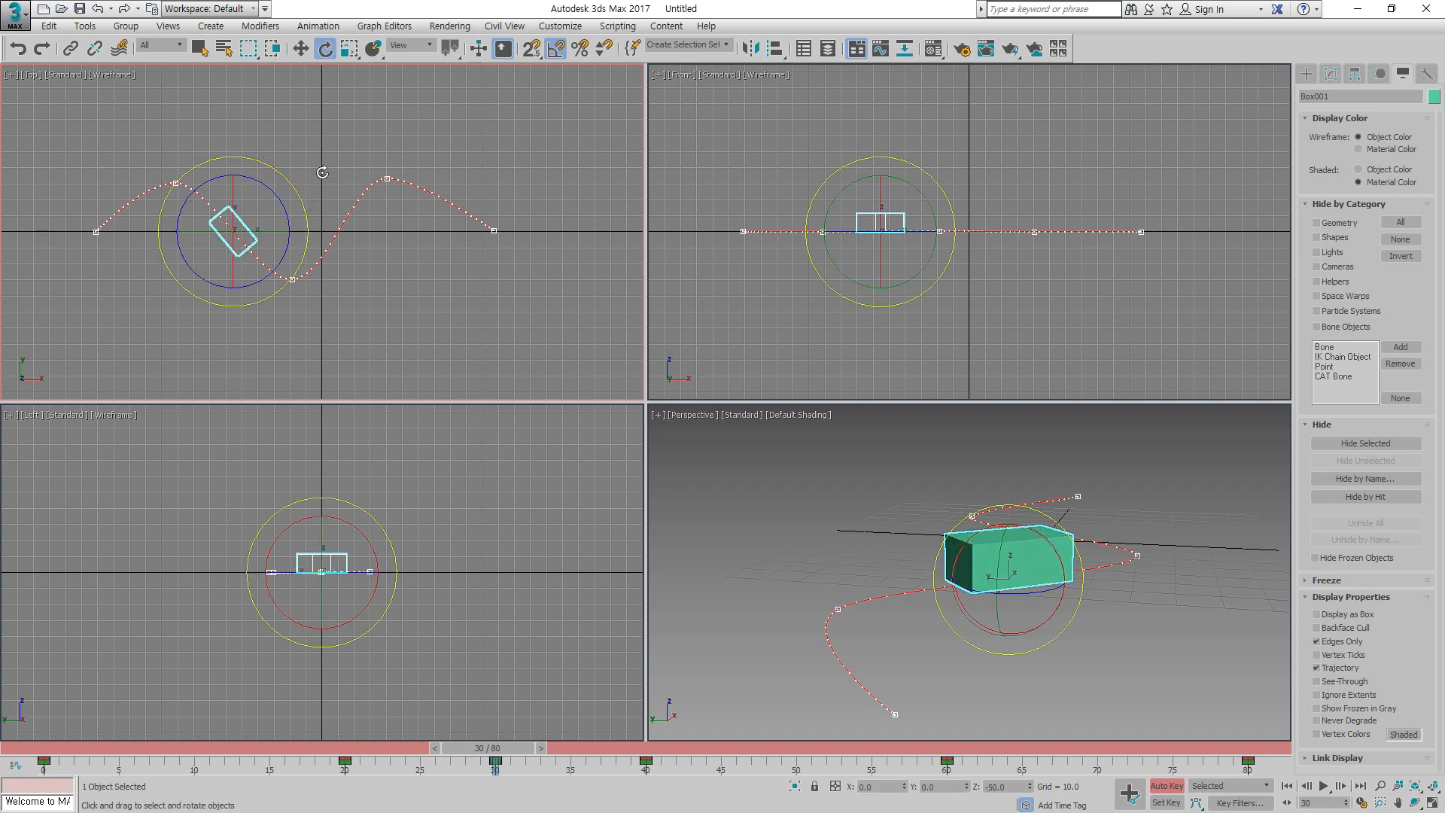
pyautogui.moveTo(483, 748); pyautogui.dragTo(795, 748)
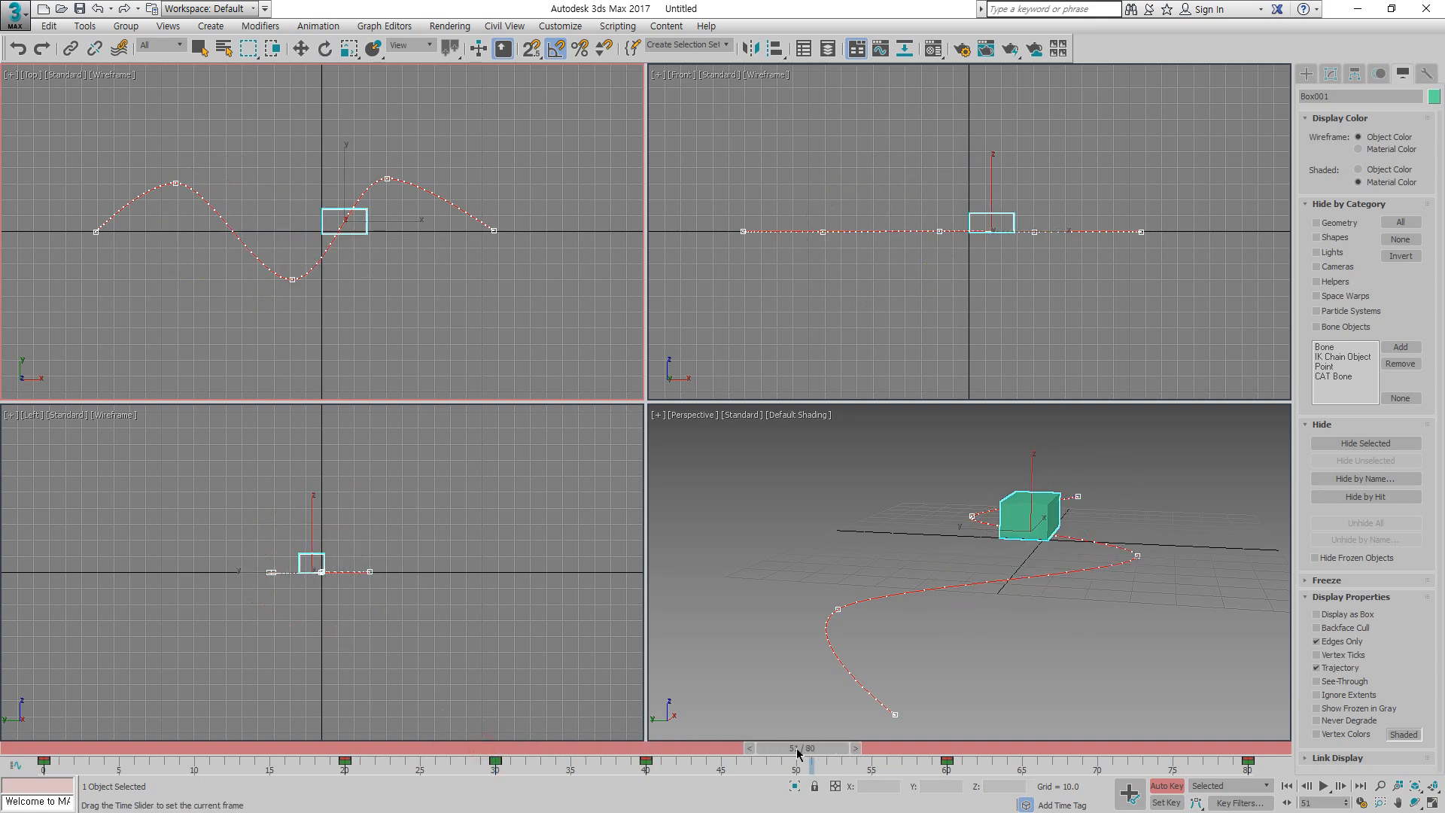
pyautogui.moveTo(391, 290); pyautogui.dragTo(419, 251)
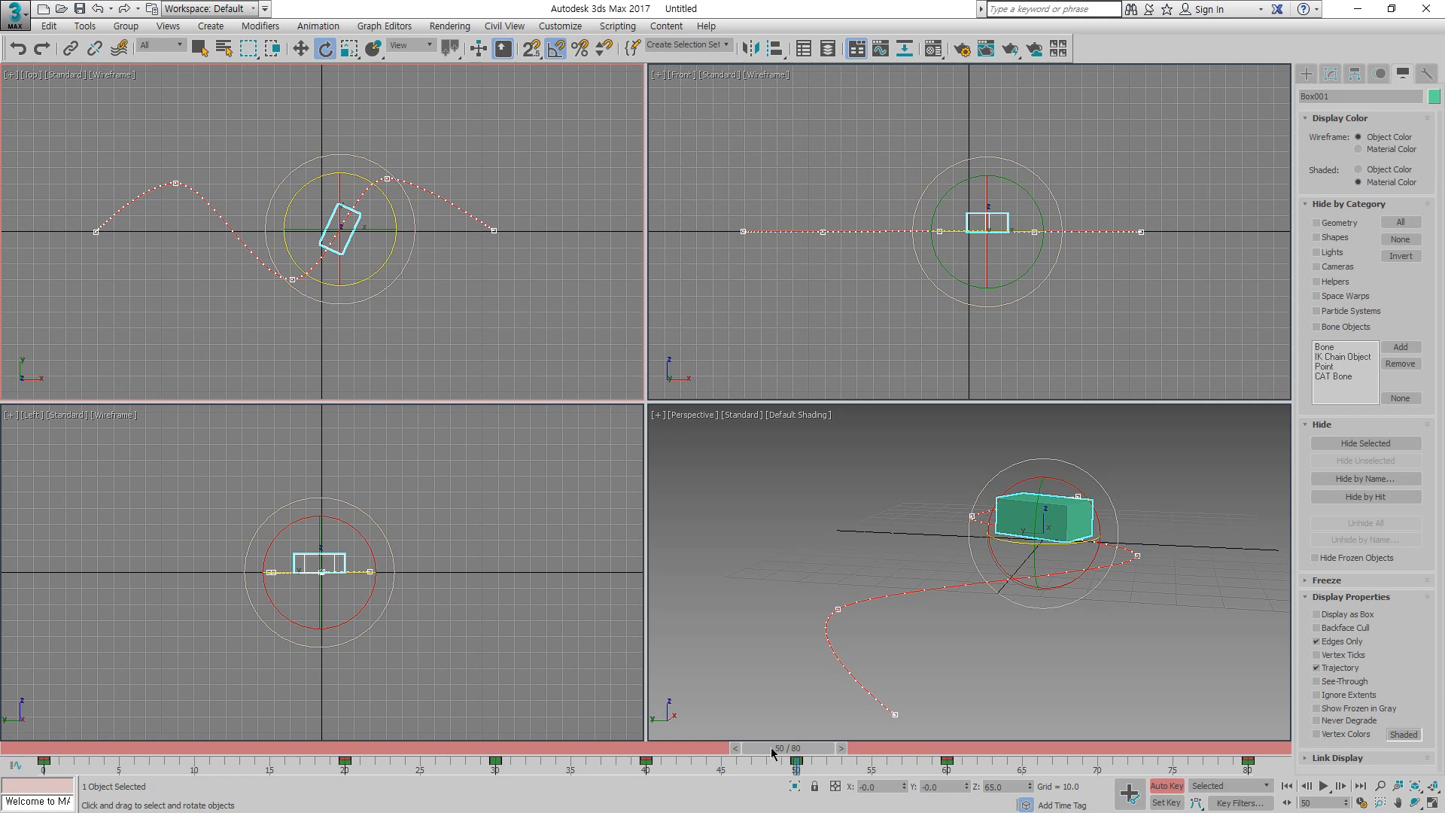
# Step: Return to frame 0, turn off Auto Key and play the animation in the Perspective viewport to check the box's rotation
pyautogui.moveTo(771, 751); pyautogui.dragTo(33, 716)
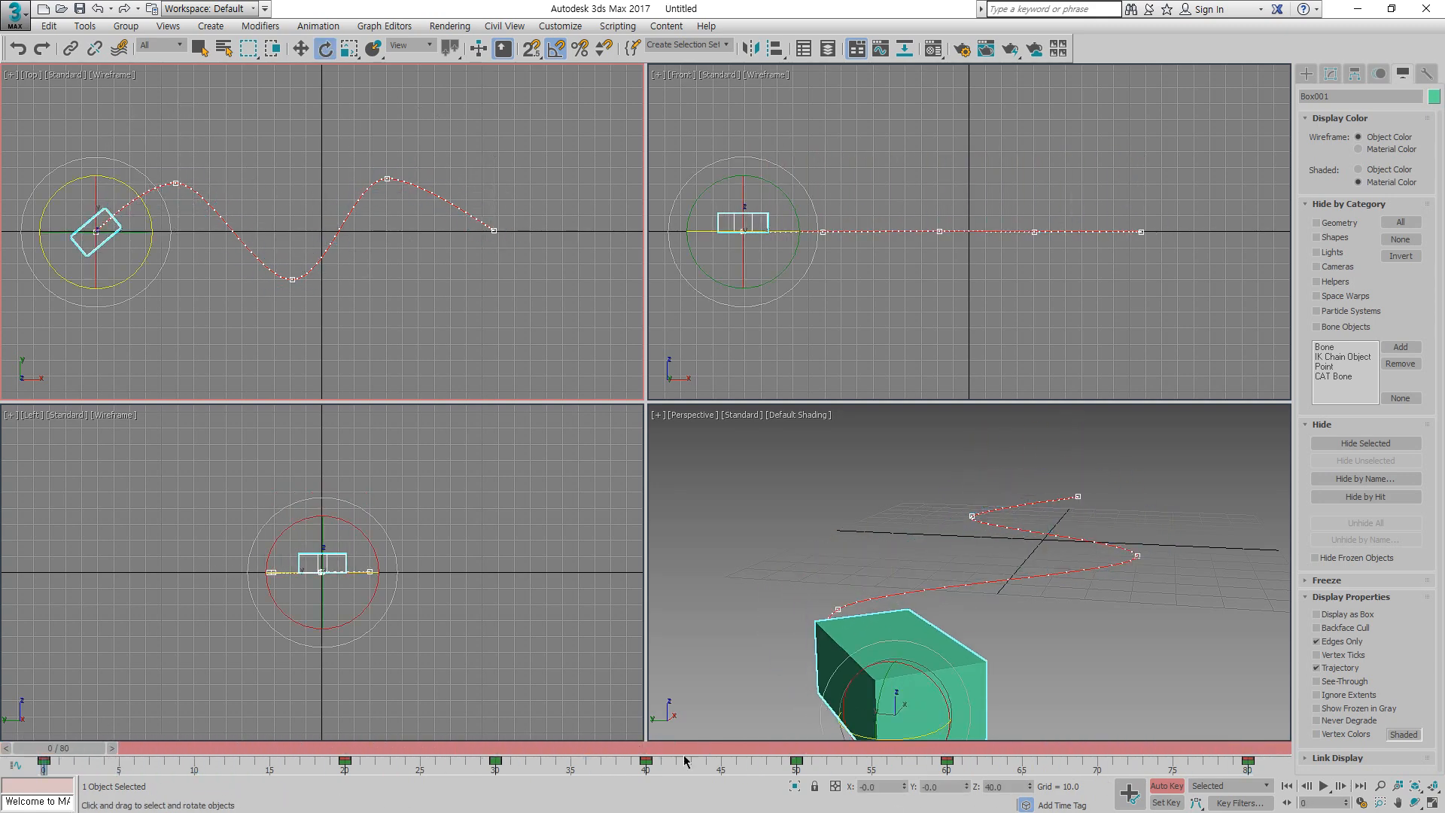
pyautogui.click(1167, 786)
pyautogui.click(1324, 785)
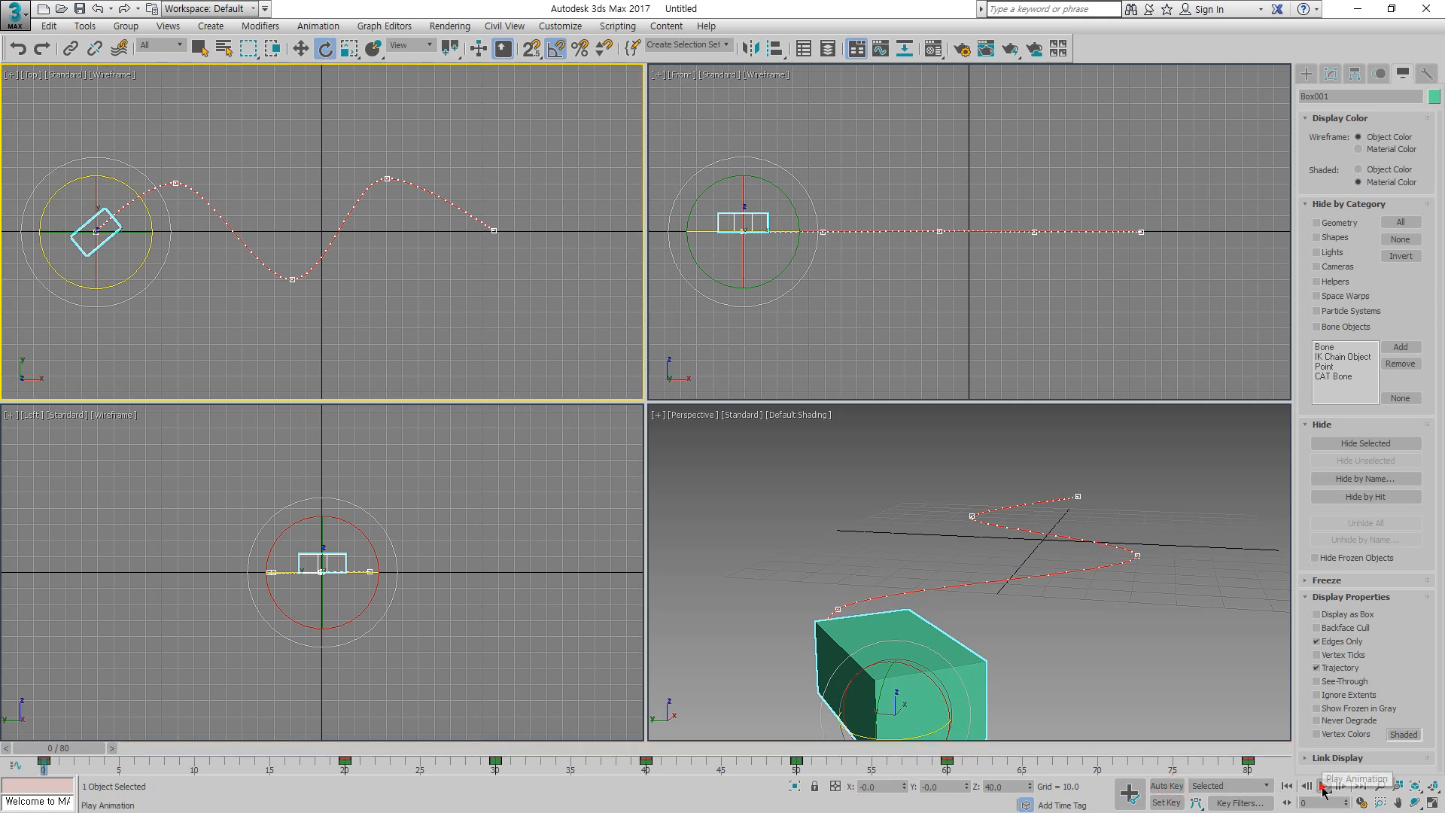
pyautogui.rightClick(1193, 641)
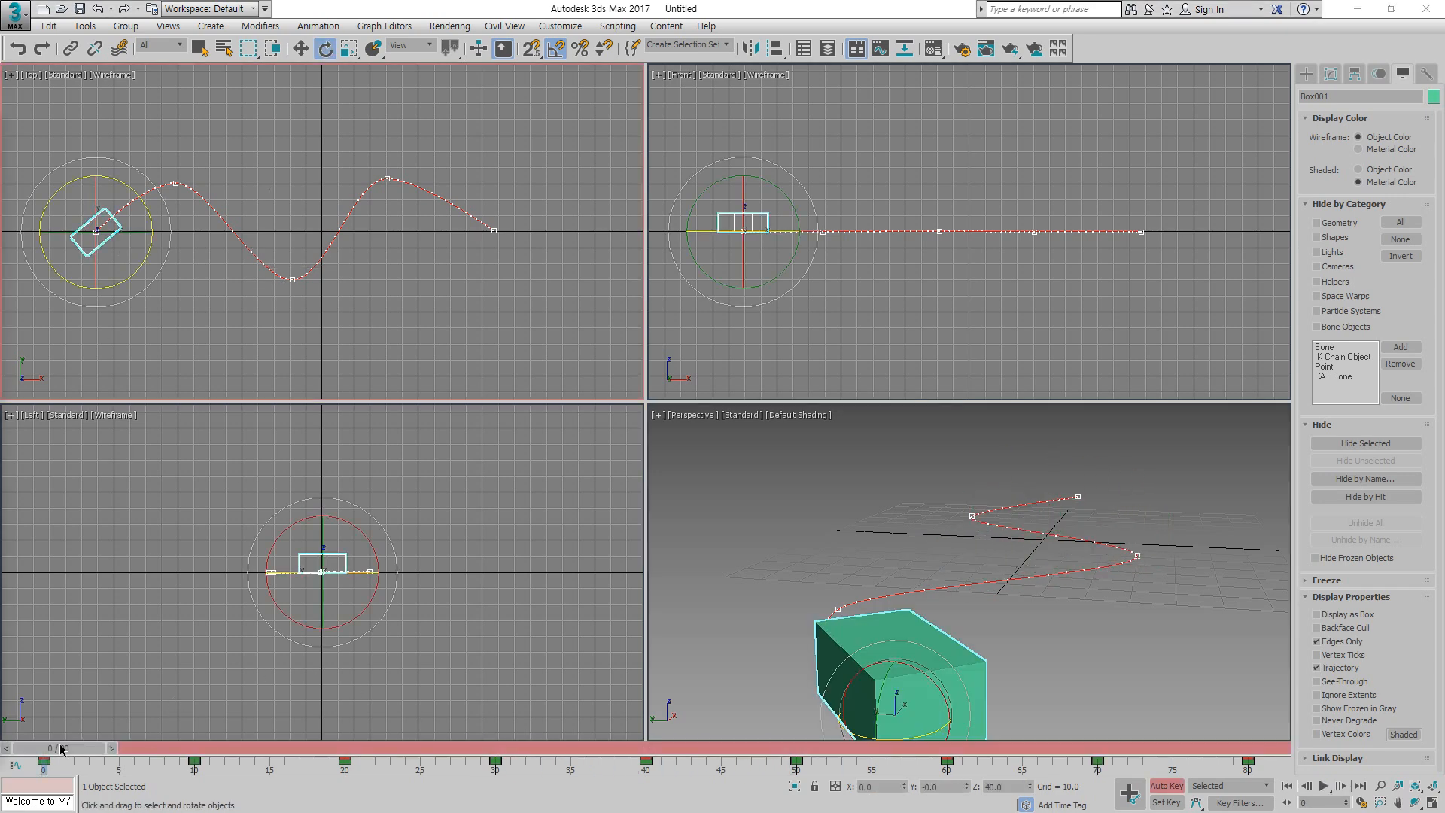
# Step: Advance to frame 20, go through the scale modes including Select and Squash, and switch to non-uniform scaling
pyautogui.press('q')
pyautogui.moveTo(61, 750); pyautogui.dragTo(344, 751)
pyautogui.press('e')
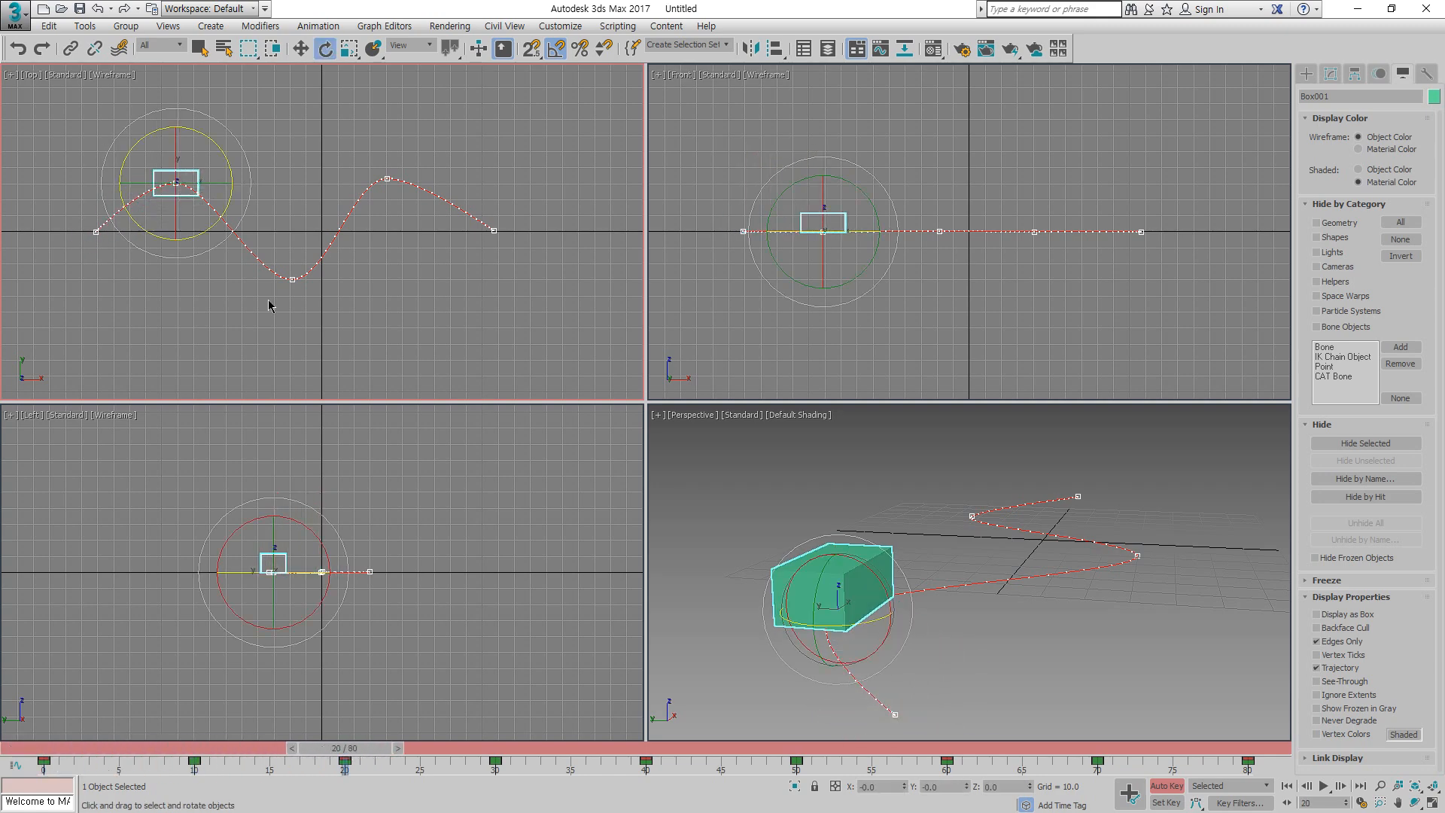
pyautogui.click(349, 50)
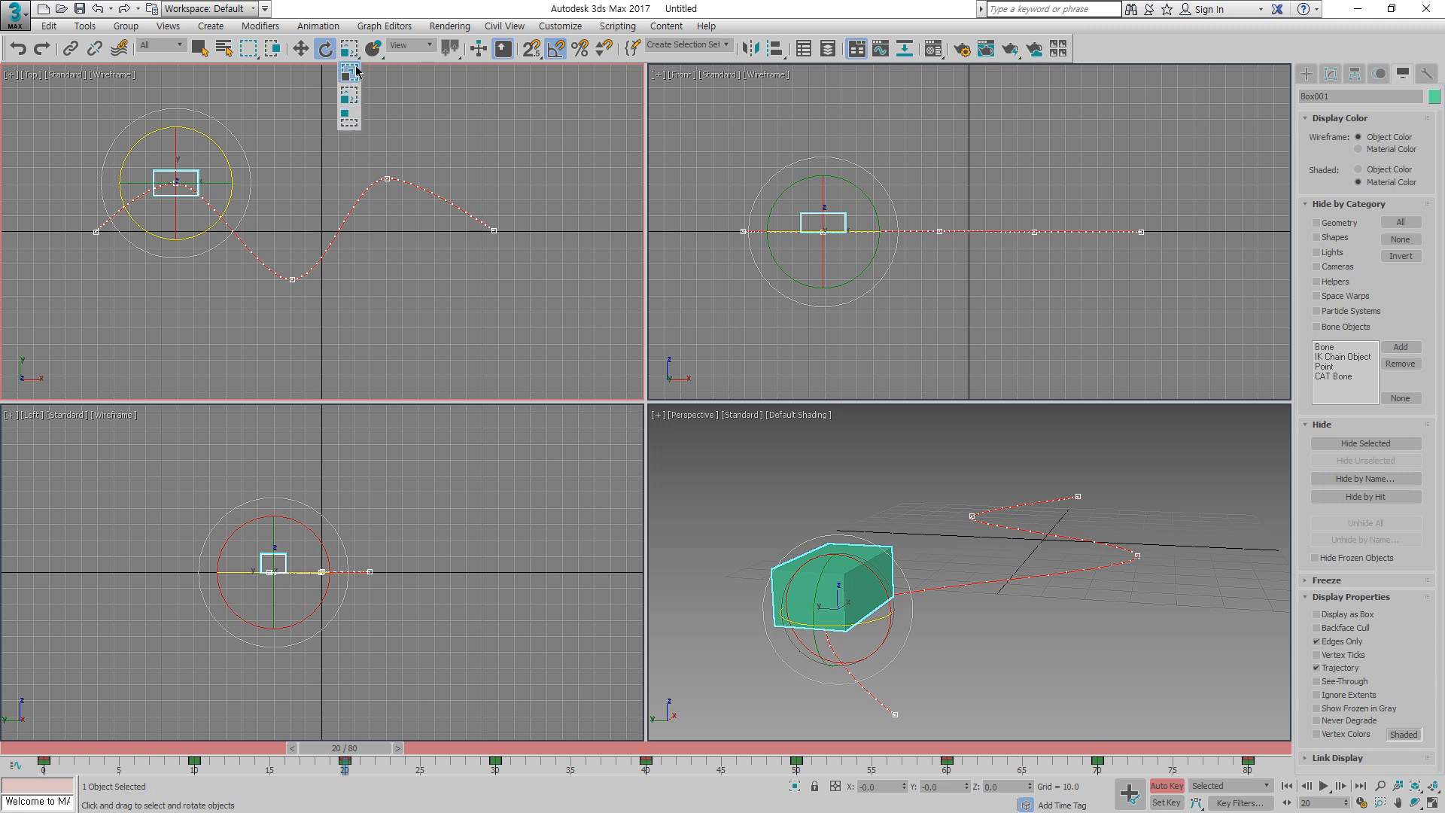
pyautogui.moveTo(356, 72); pyautogui.dragTo(350, 128)
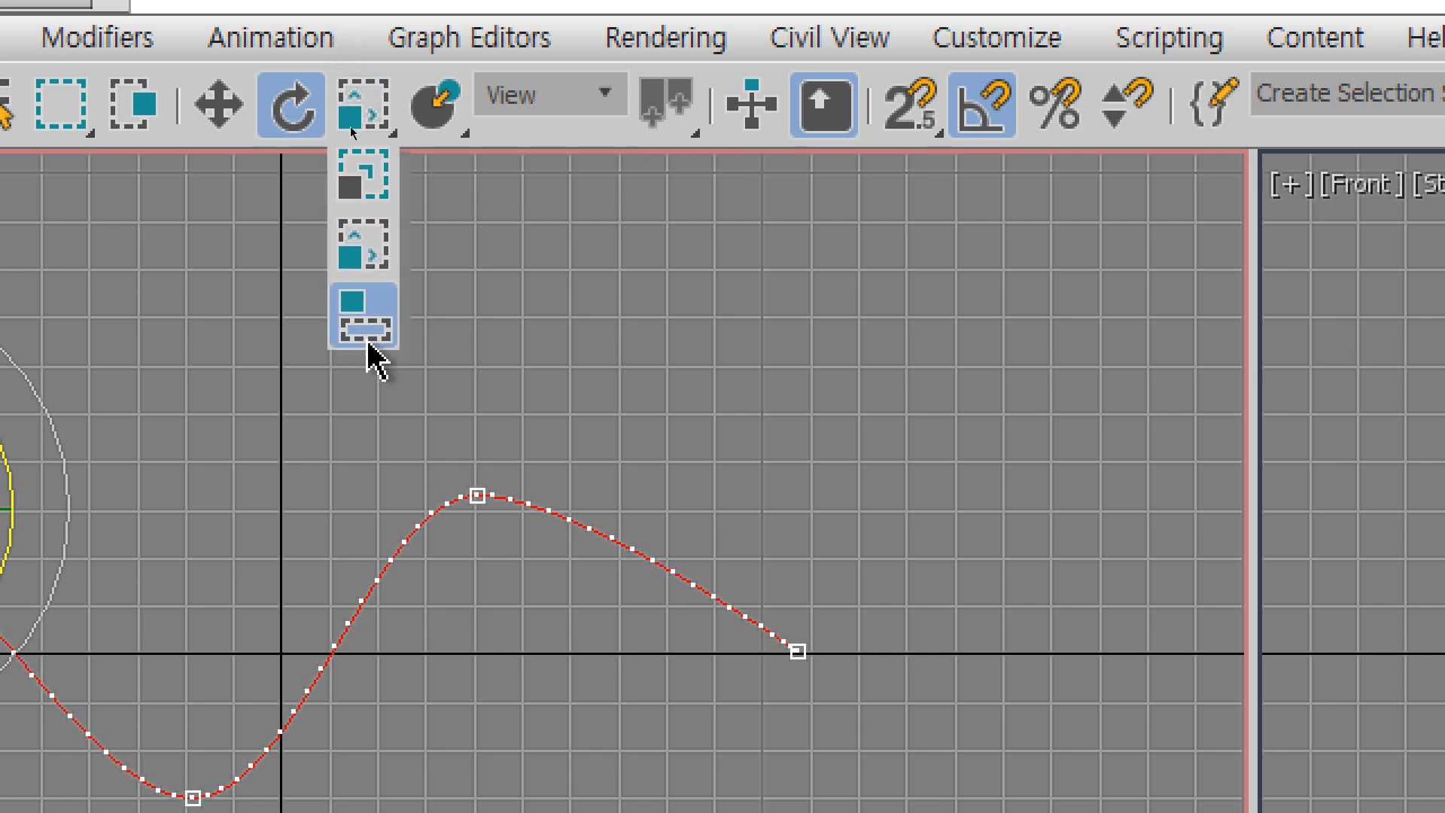
pyautogui.moveTo(368, 344); pyautogui.dragTo(370, 345)
pyautogui.moveTo(374, 360)
pyautogui.mouseDown()
pyautogui.moveTo(381, 371)
pyautogui.moveTo(381, 346)
pyautogui.mouseUp()
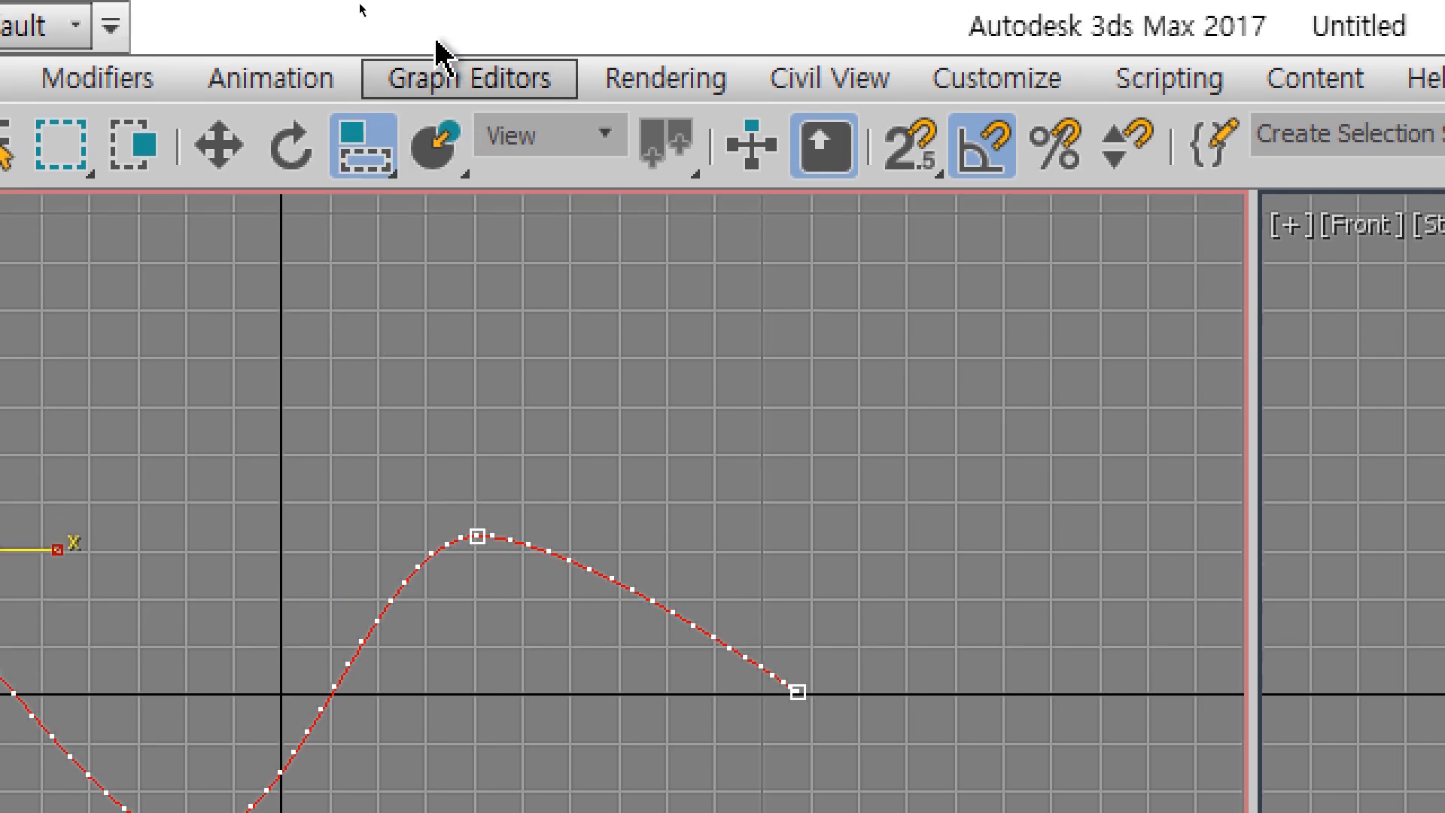
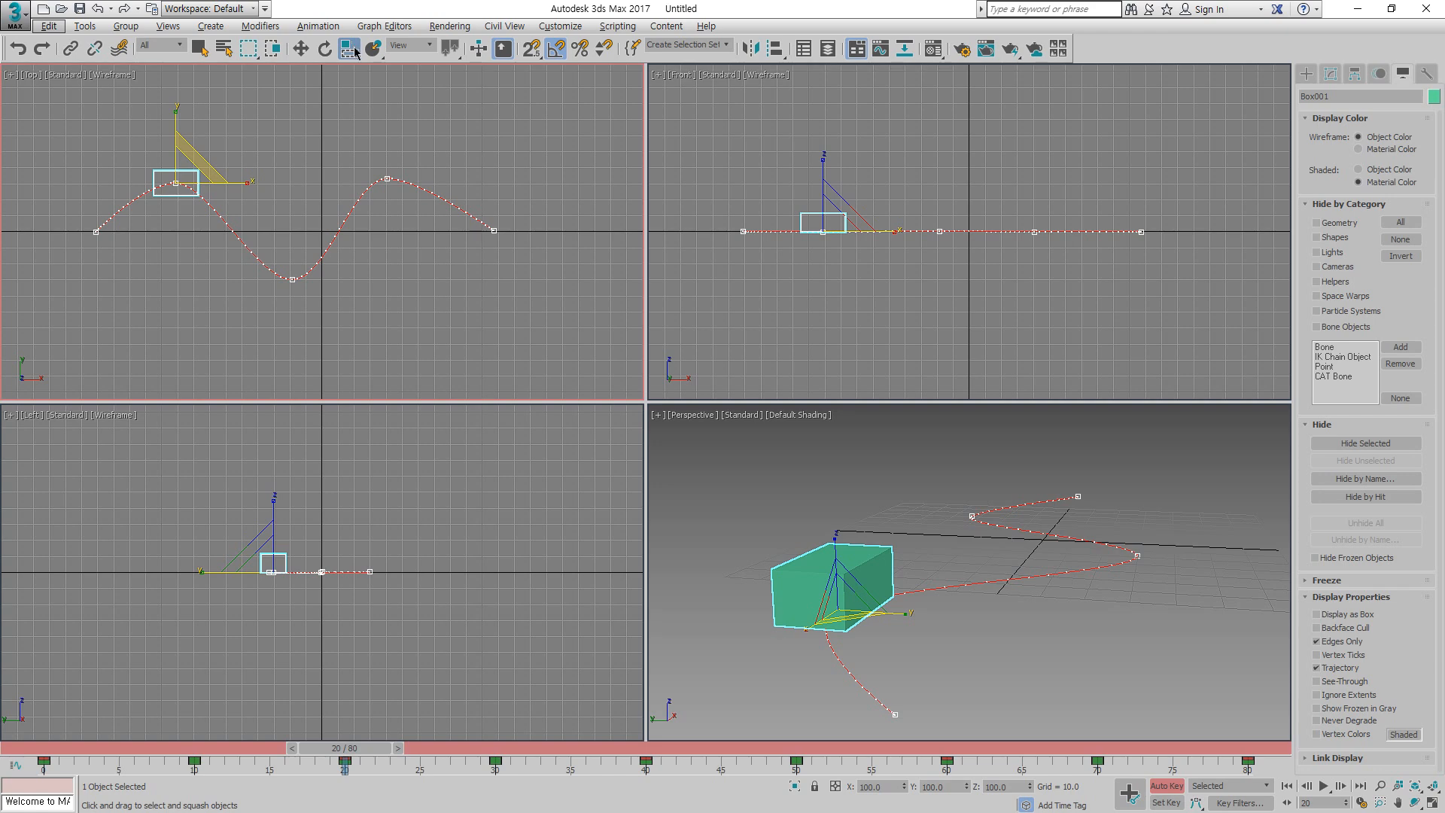
pyautogui.moveTo(377, 147); pyautogui.dragTo(377, 275)
pyautogui.moveTo(353, 93); pyautogui.dragTo(353, 74)
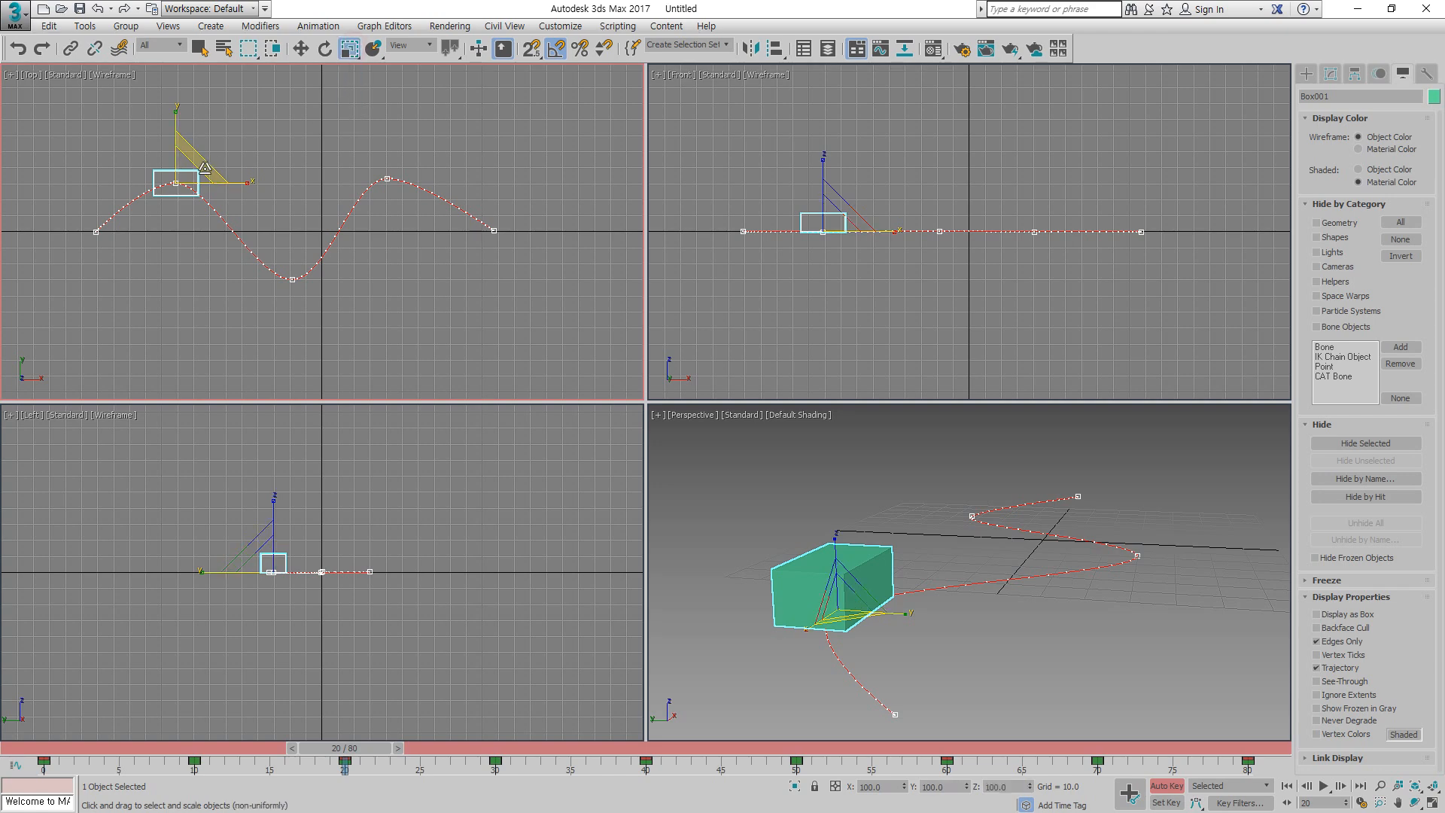
# Step: Scale the box in the XY plane to about 125% at frame 20, 99% at frame 40, 164% at frame 60 and 121% at frame 80
pyautogui.moveTo(206, 169); pyautogui.dragTo(212, 152)
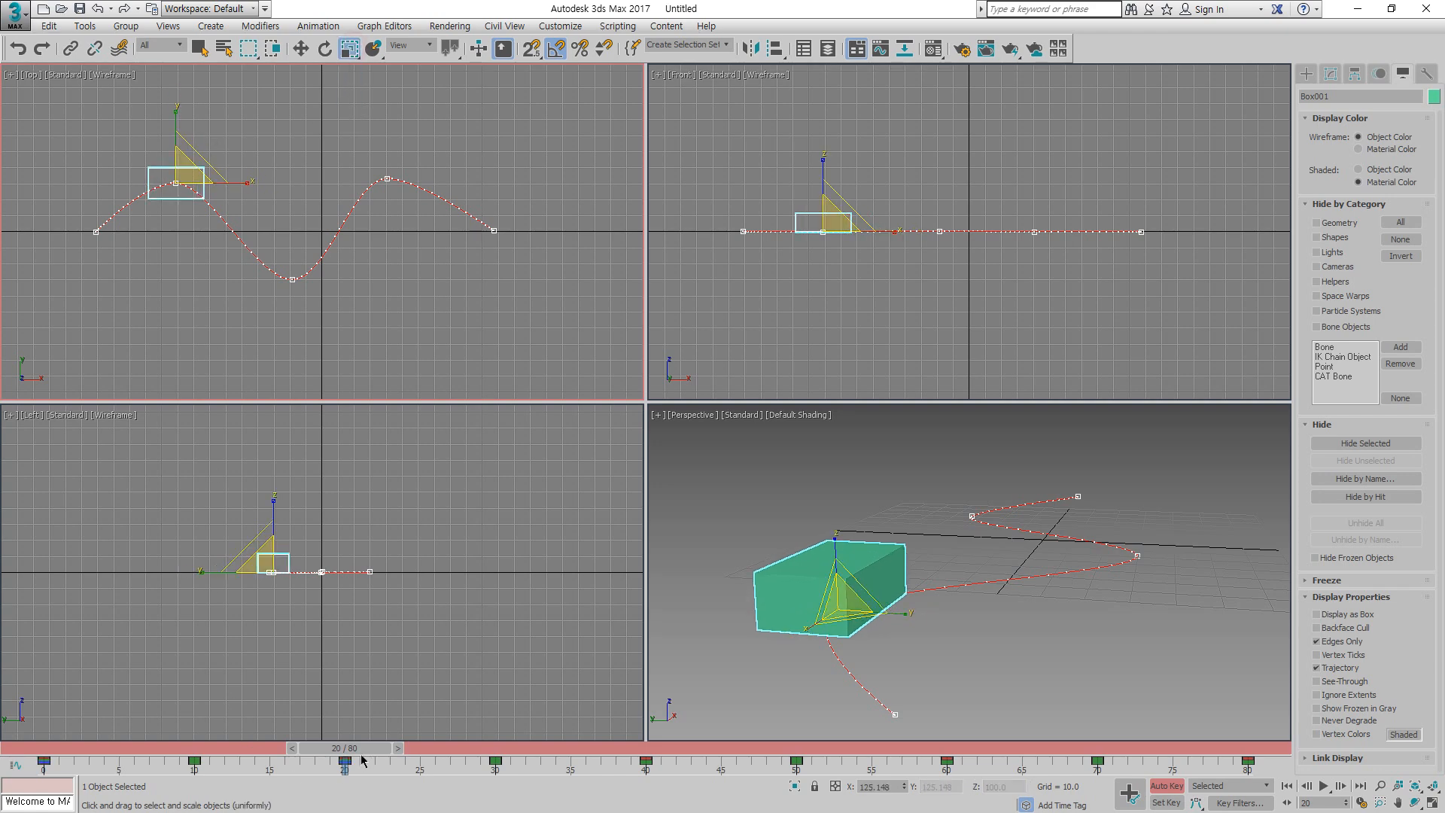
pyautogui.moveTo(362, 756); pyautogui.dragTo(645, 749)
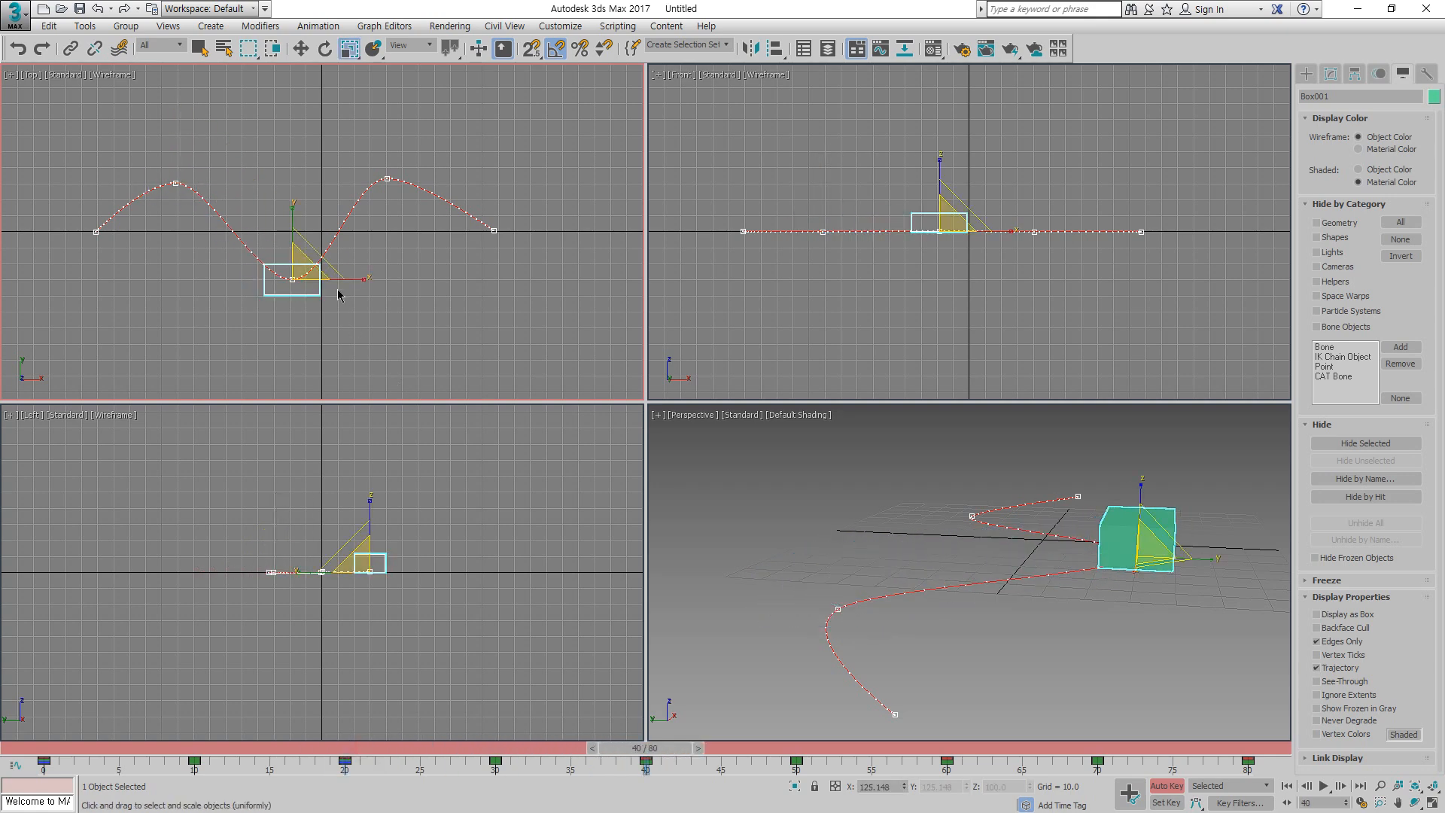
pyautogui.moveTo(327, 275); pyautogui.dragTo(444, 478)
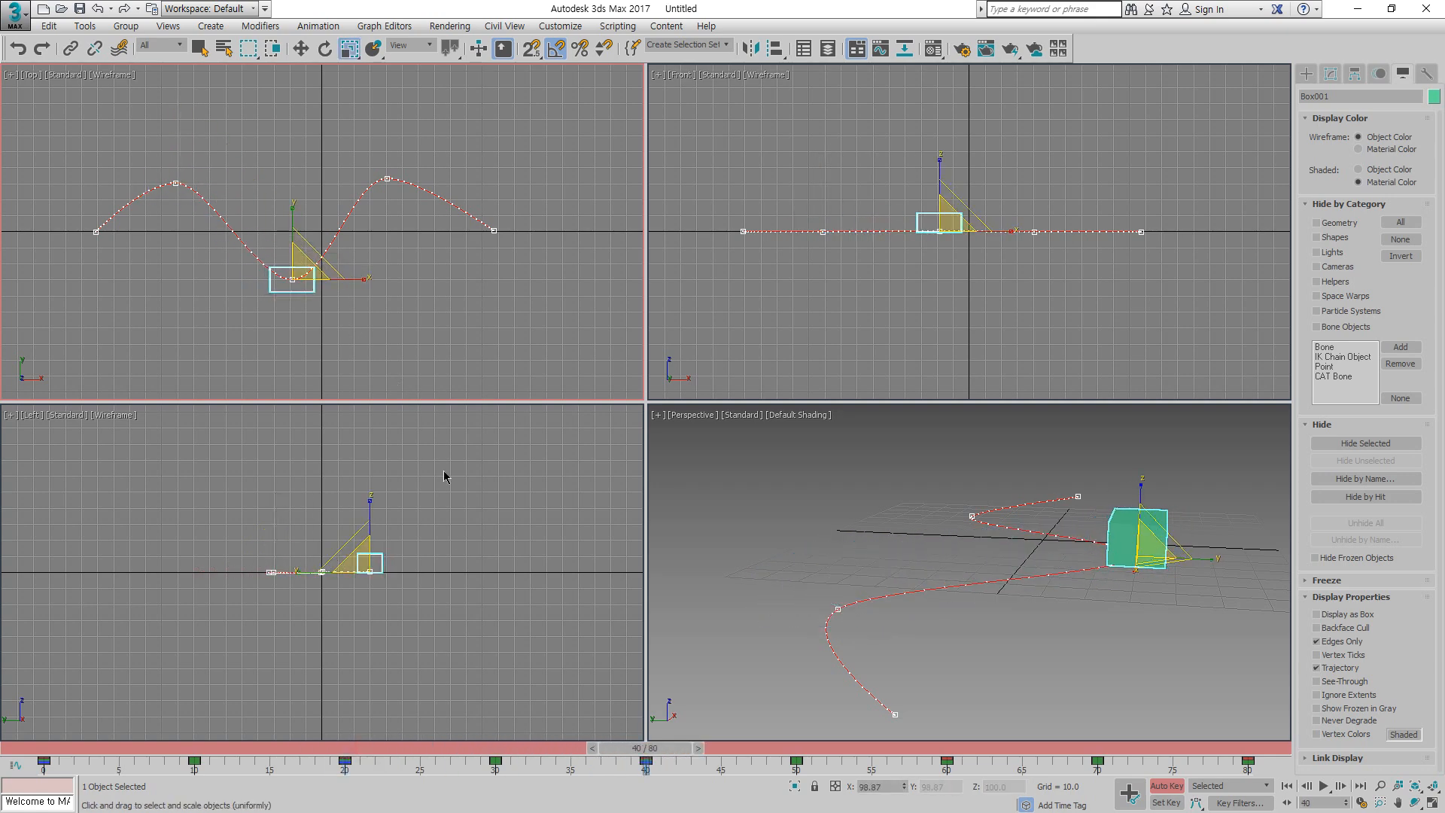
pyautogui.moveTo(673, 748); pyautogui.dragTo(959, 747)
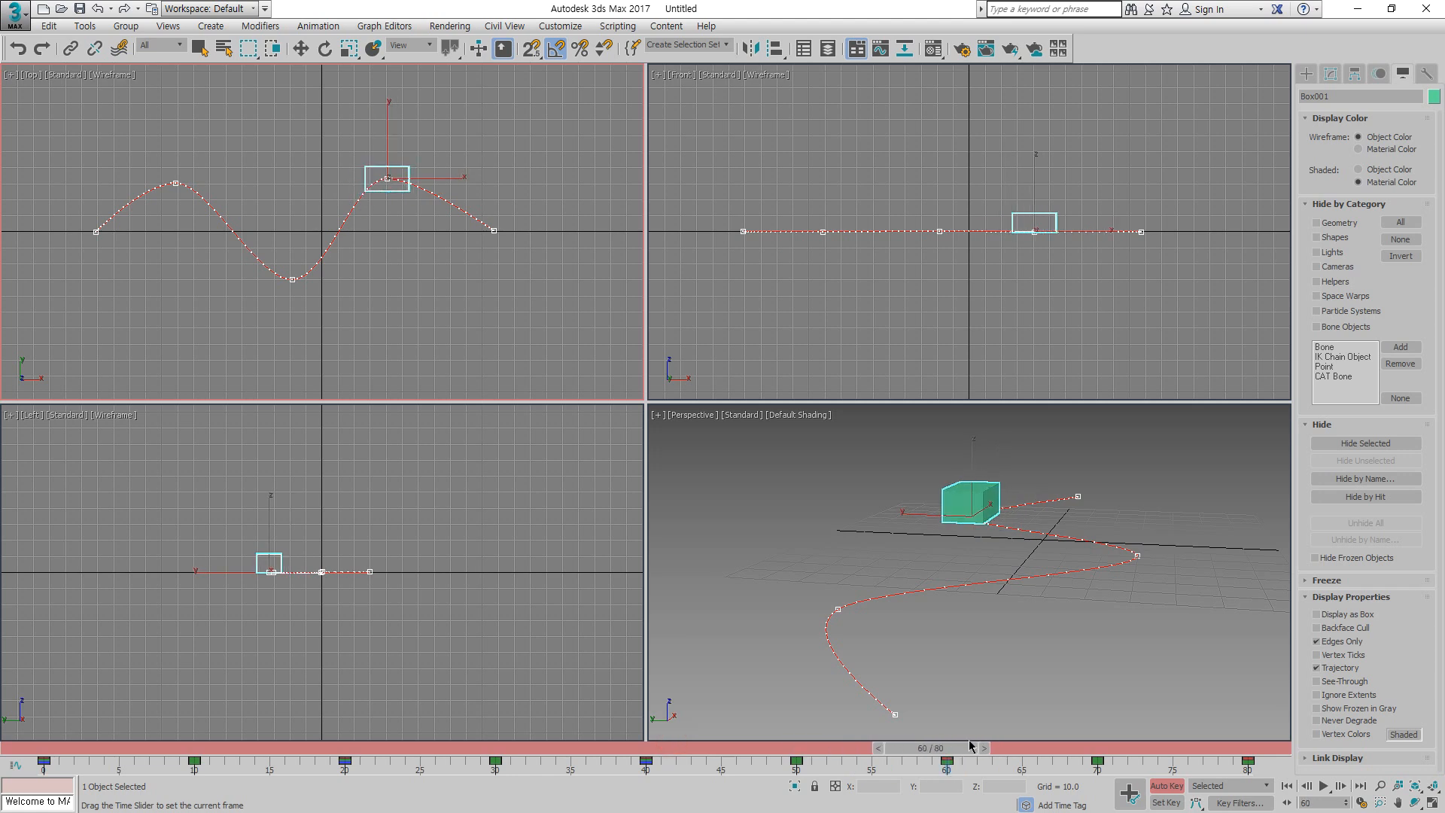
pyautogui.moveTo(405, 153); pyautogui.dragTo(442, 119)
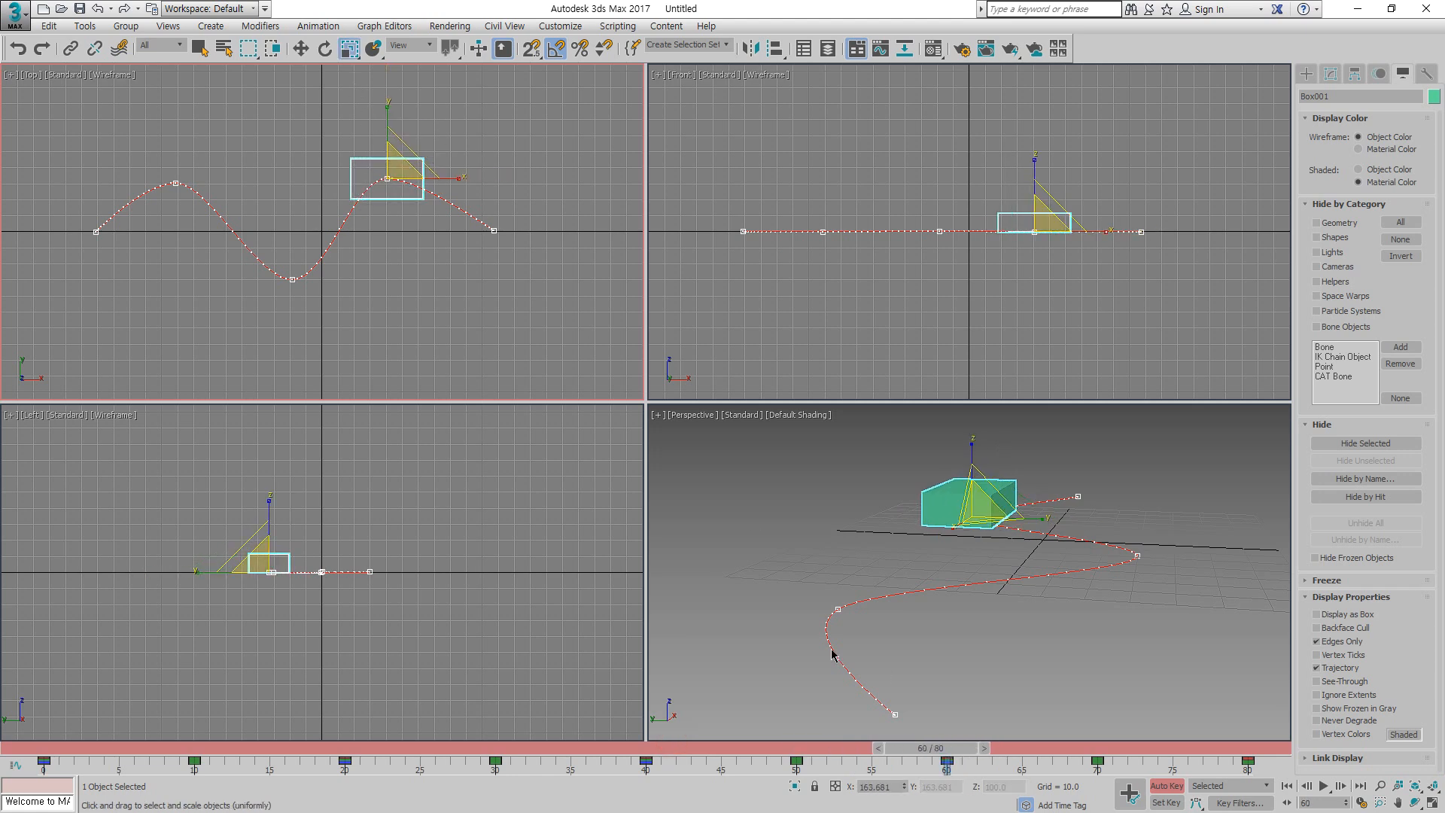
pyautogui.moveTo(892, 748); pyautogui.dragTo(1235, 748)
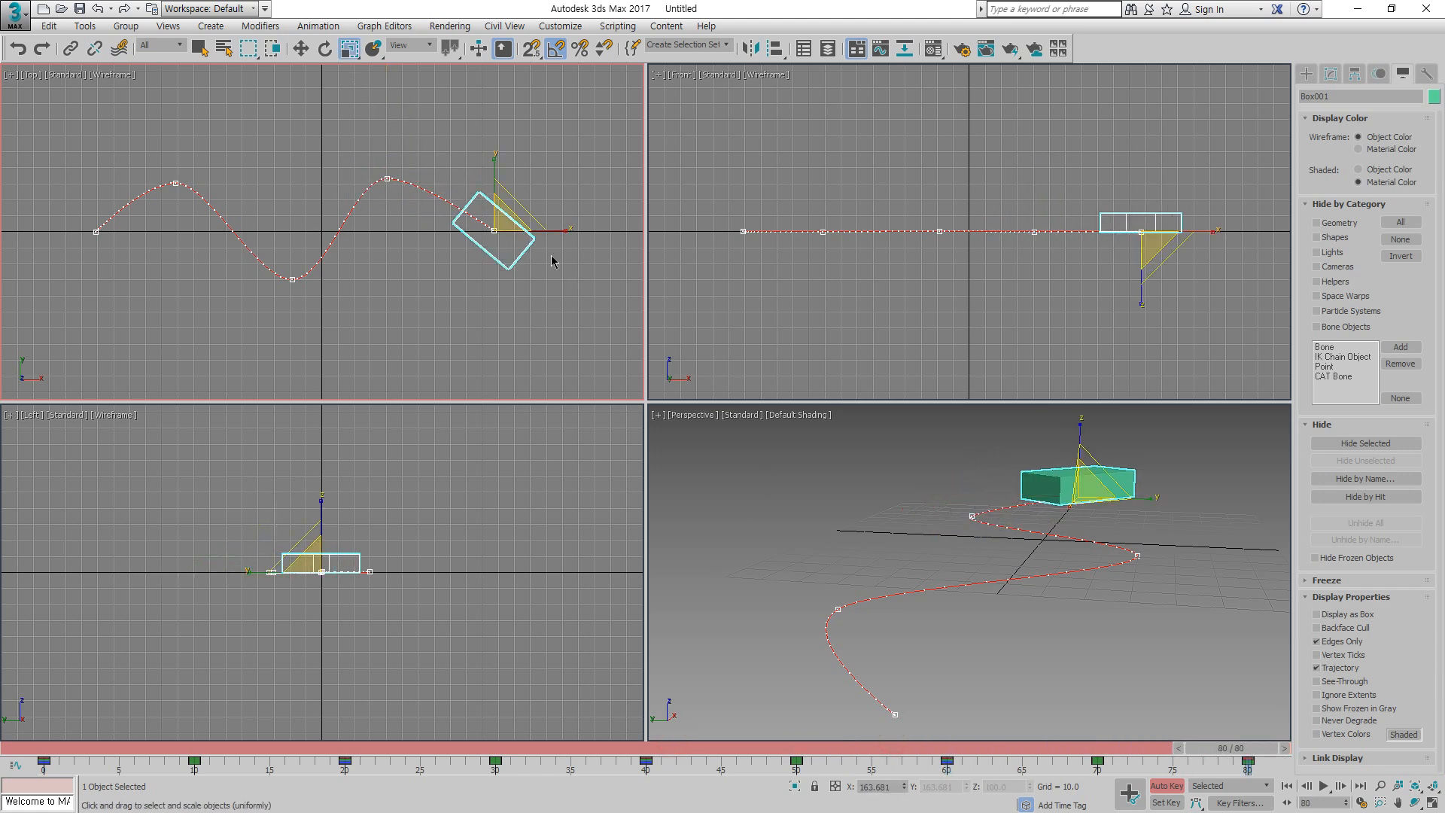
pyautogui.moveTo(523, 216); pyautogui.dragTo(502, 237)
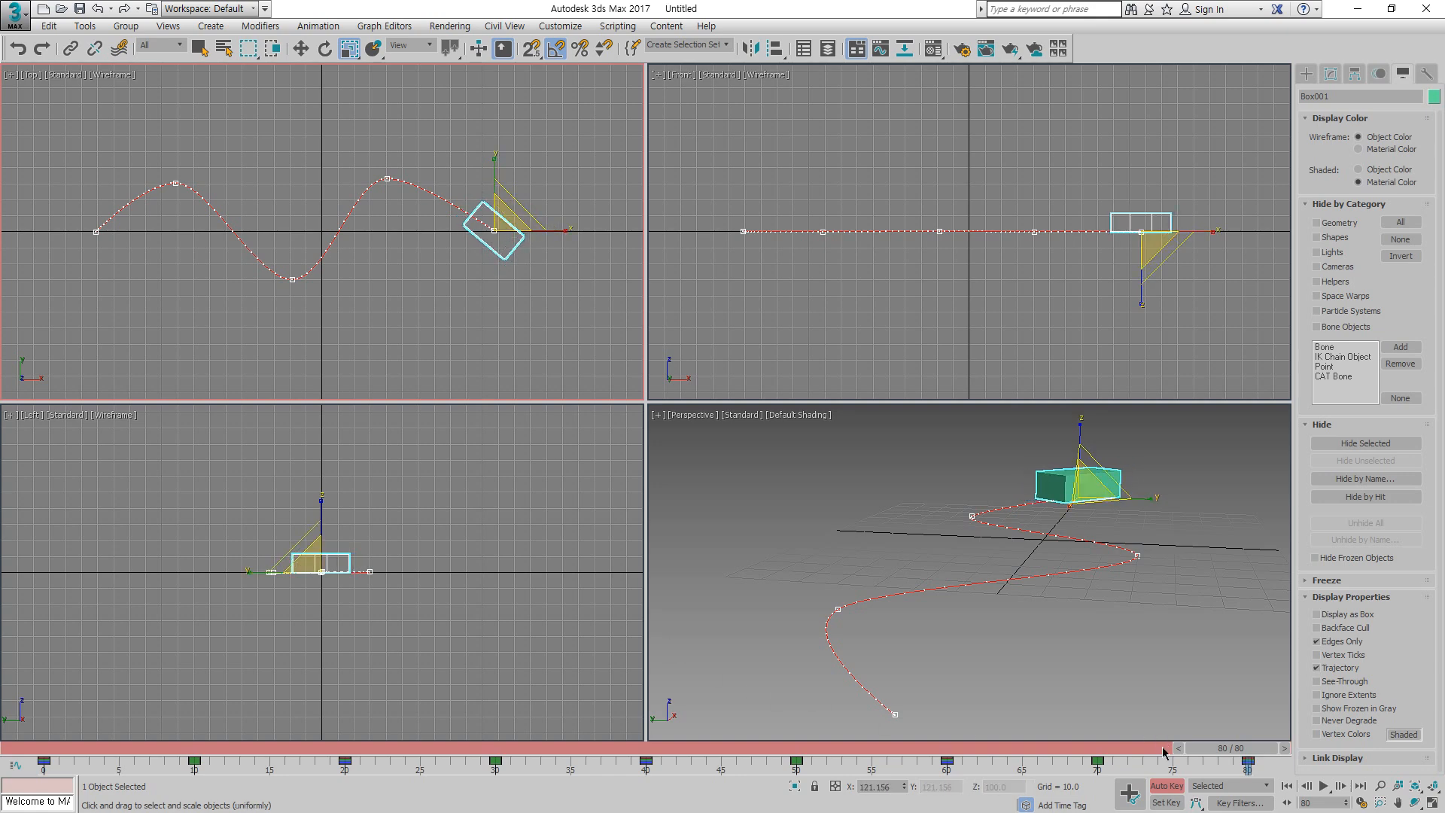
# Step: Exaggerate the box's scaling by enlarging it further at frames 20 and 60, shrinking it at frame 40, and reducing it to about 99% at frame 80
pyautogui.moveTo(1205, 752); pyautogui.dragTo(329, 724)
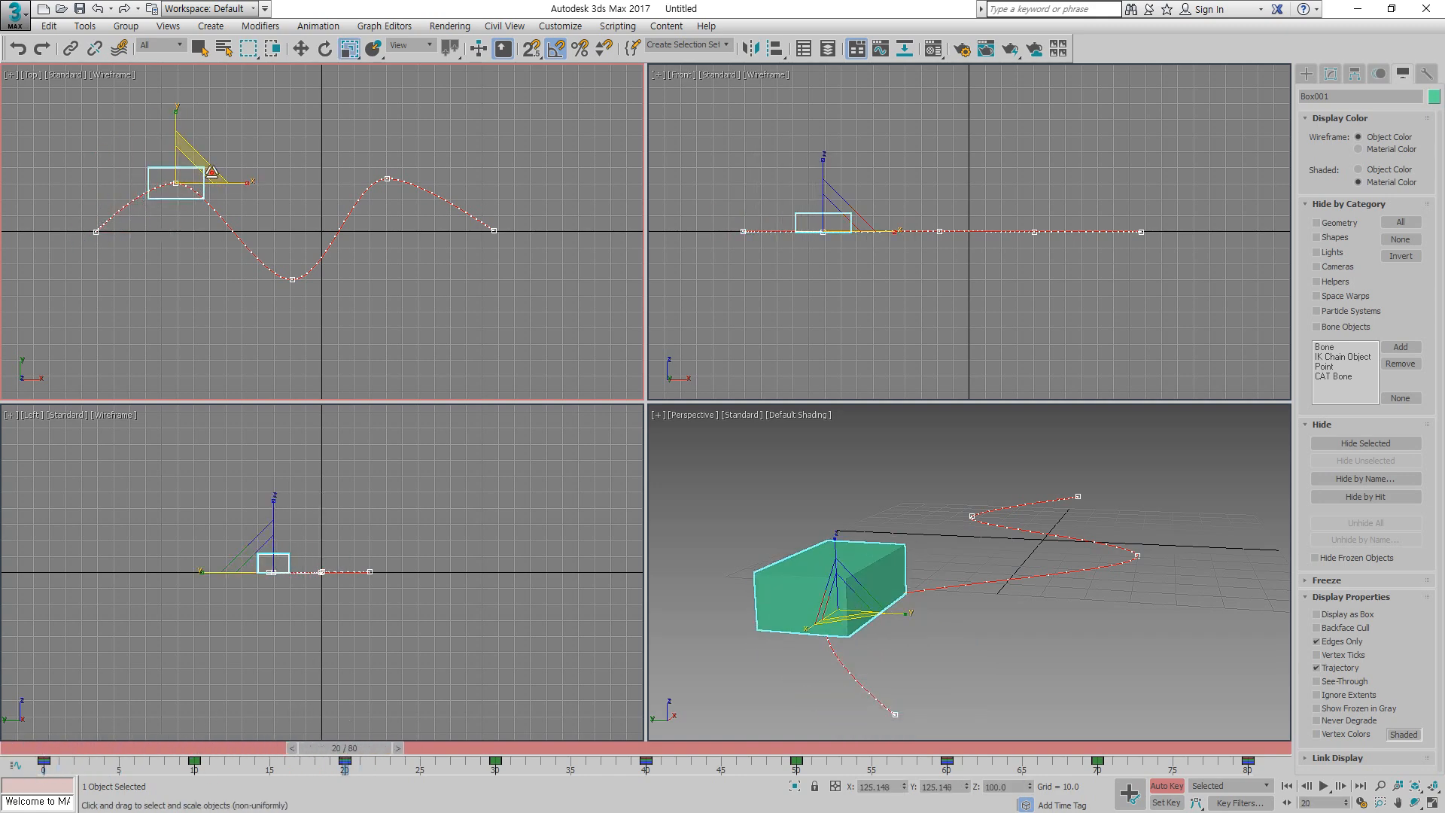
pyautogui.moveTo(210, 170); pyautogui.dragTo(230, 132)
pyautogui.moveTo(344, 747); pyautogui.dragTo(651, 745)
pyautogui.moveTo(312, 268); pyautogui.dragTo(309, 303)
pyautogui.moveTo(650, 748); pyautogui.dragTo(931, 747)
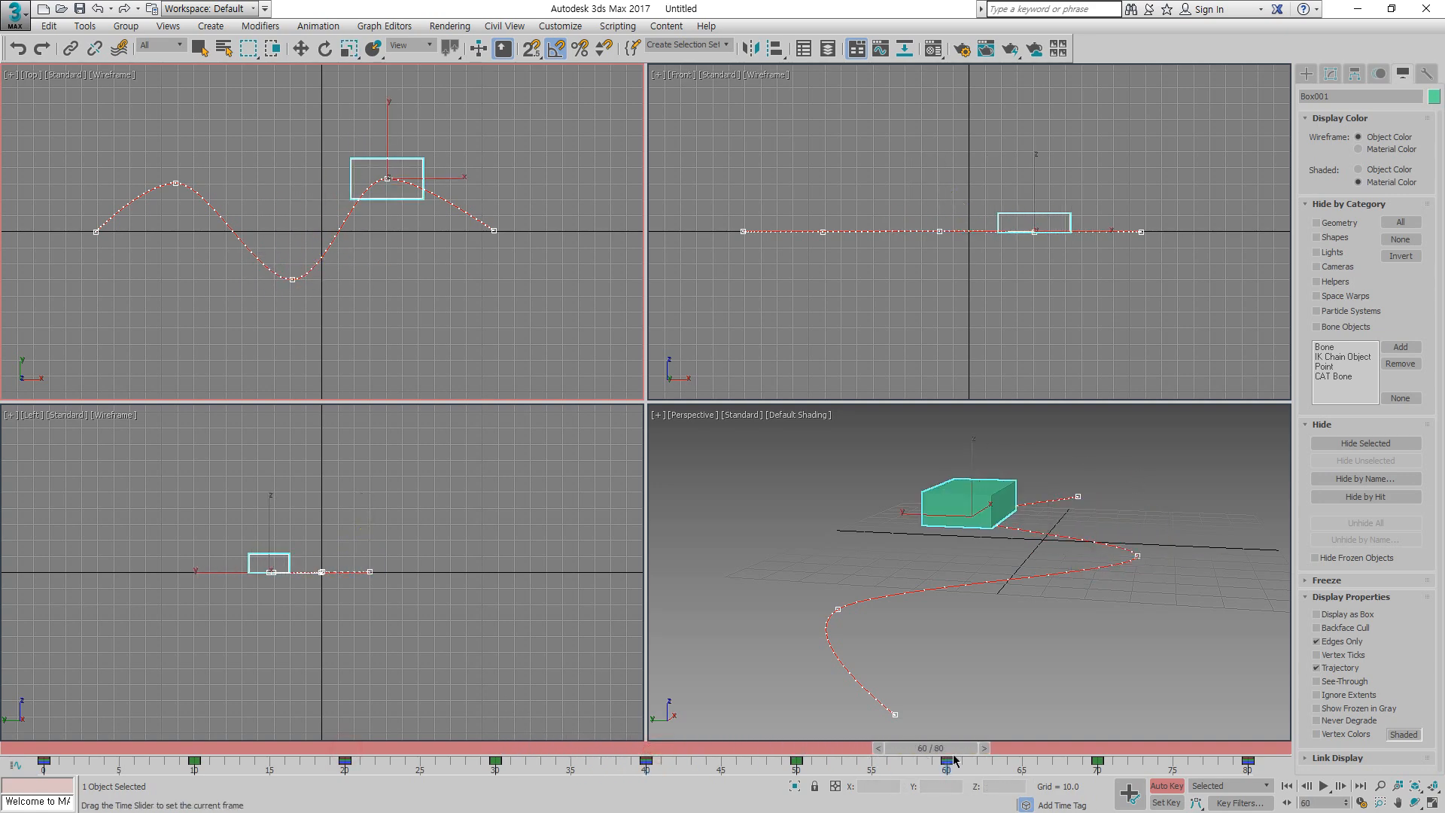
pyautogui.press('r')
pyautogui.moveTo(423, 164); pyautogui.dragTo(450, 132)
pyautogui.moveTo(955, 749); pyautogui.dragTo(1259, 745)
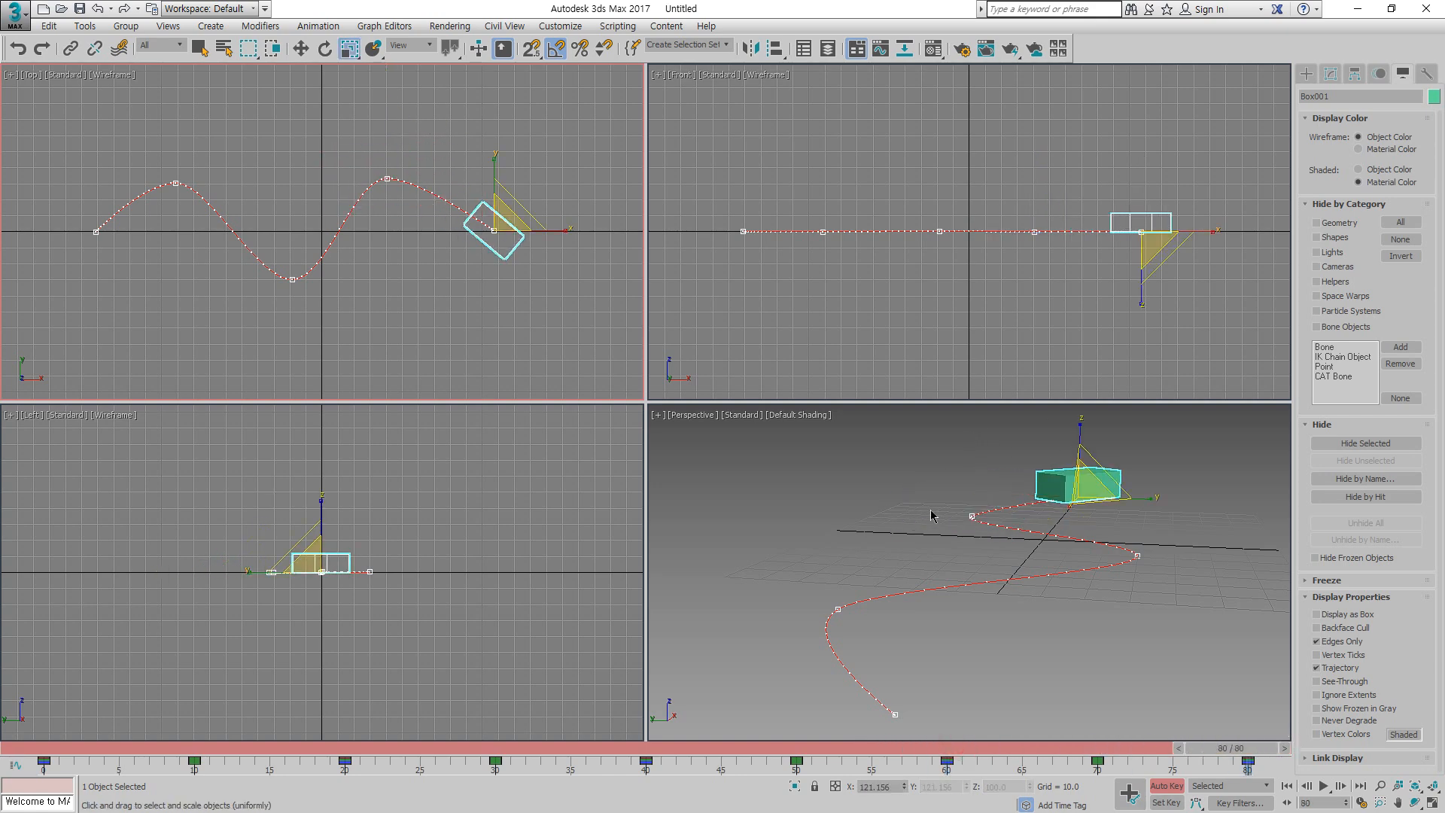
pyautogui.moveTo(511, 210); pyautogui.dragTo(501, 247)
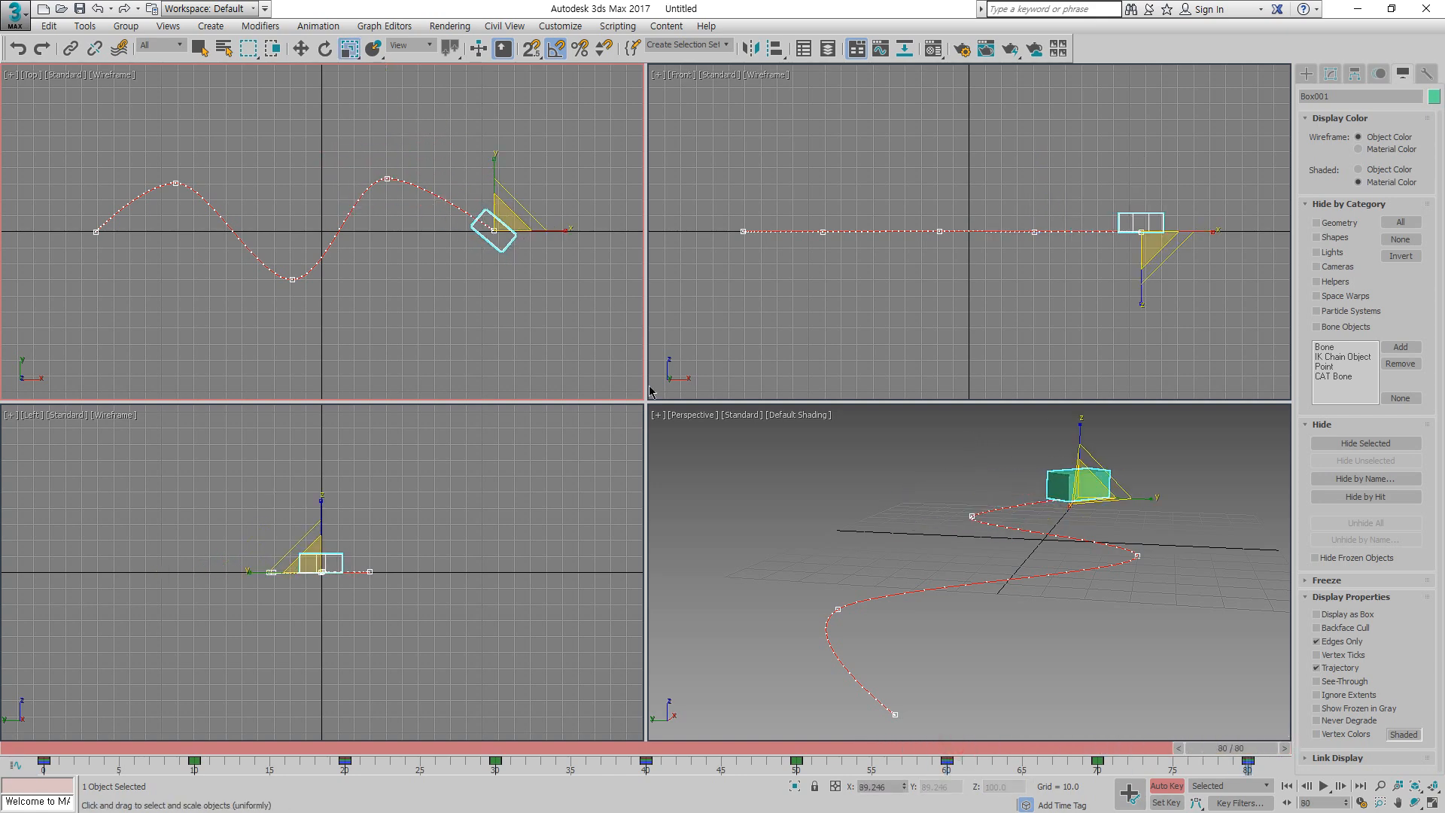
# Step: Deselect the box, play the animation in the Perspective viewport, turn off Auto Key and stop the playback
pyautogui.click(839, 513)
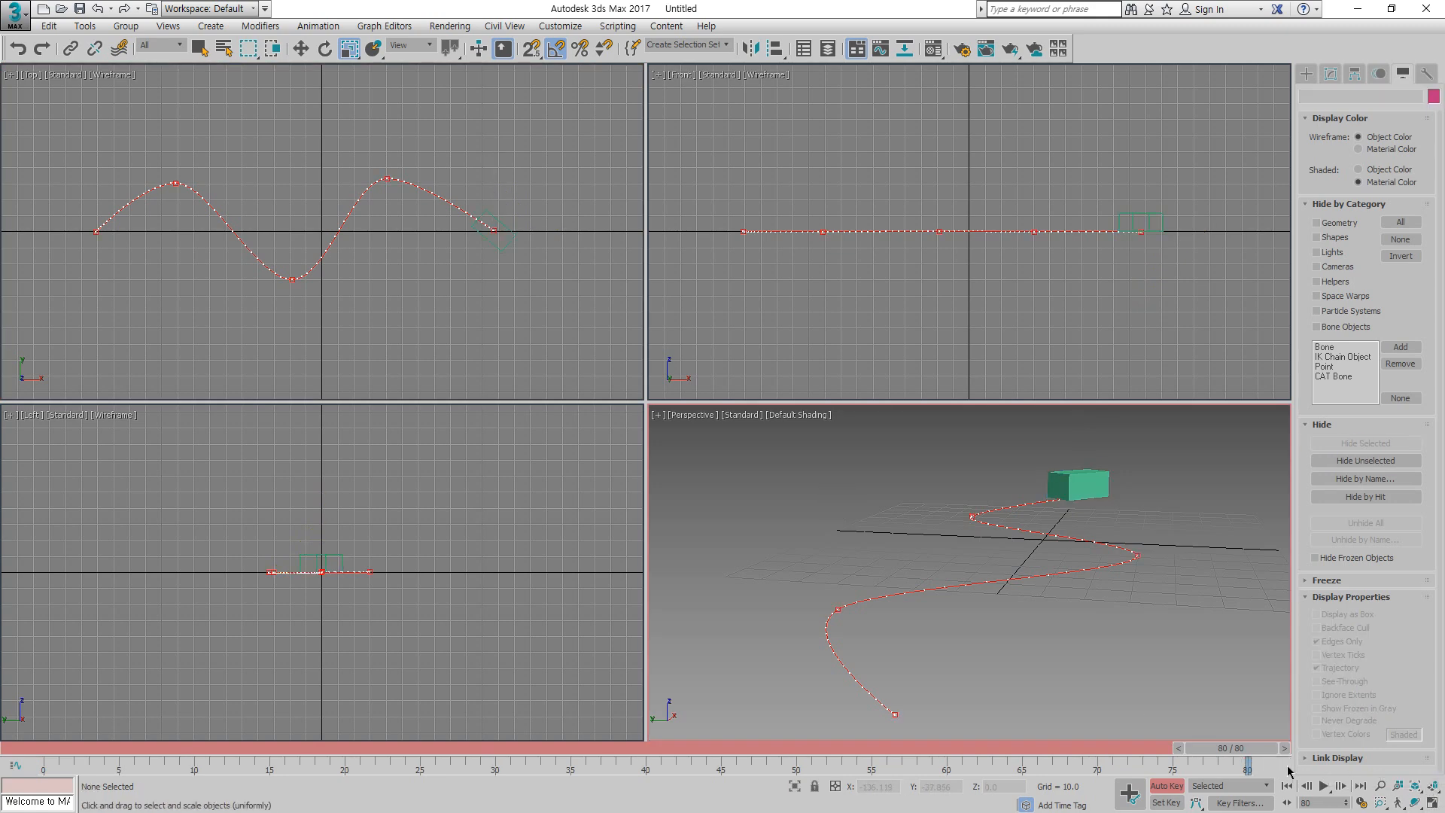
pyautogui.click(1324, 786)
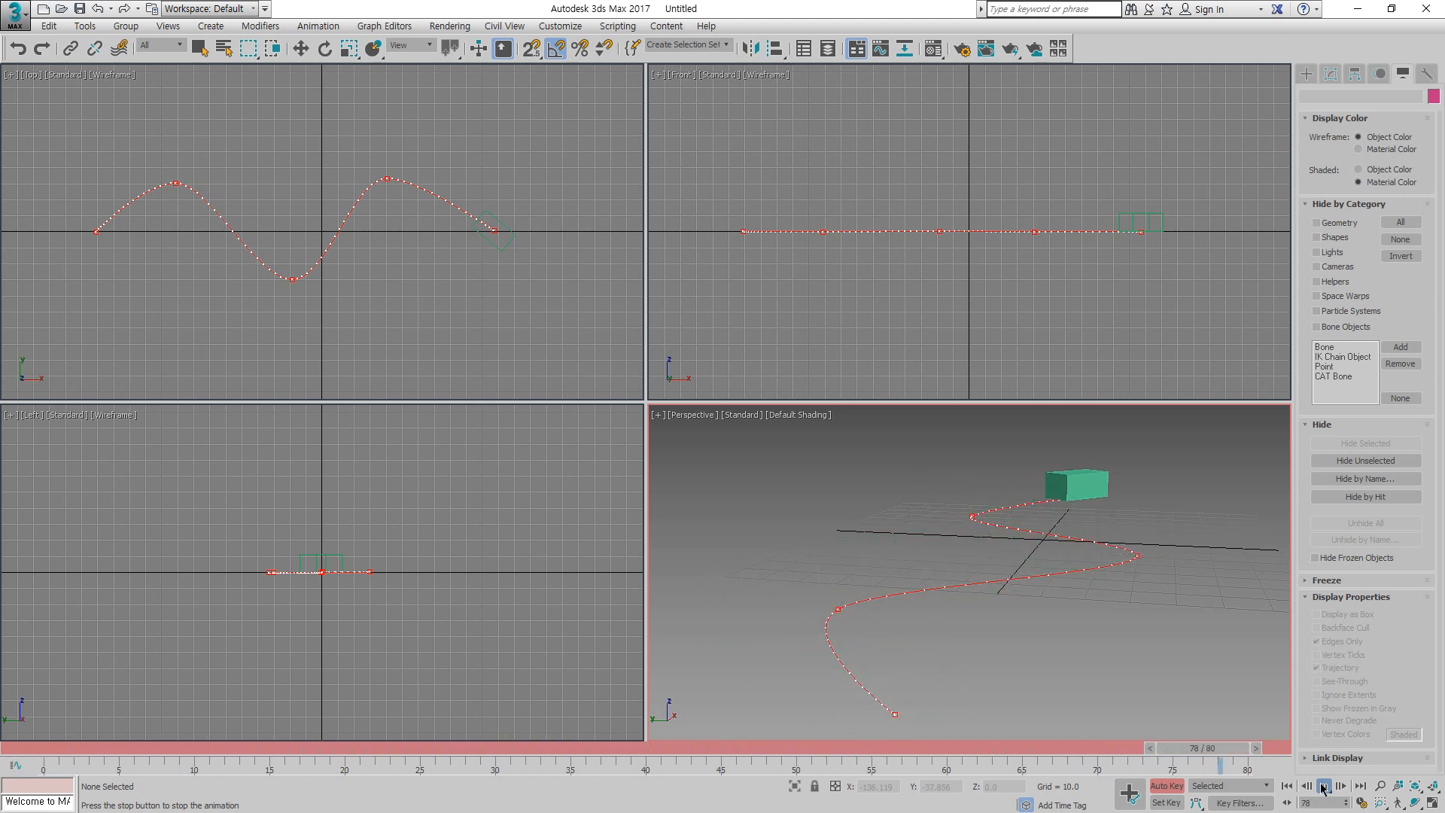
pyautogui.click(1167, 787)
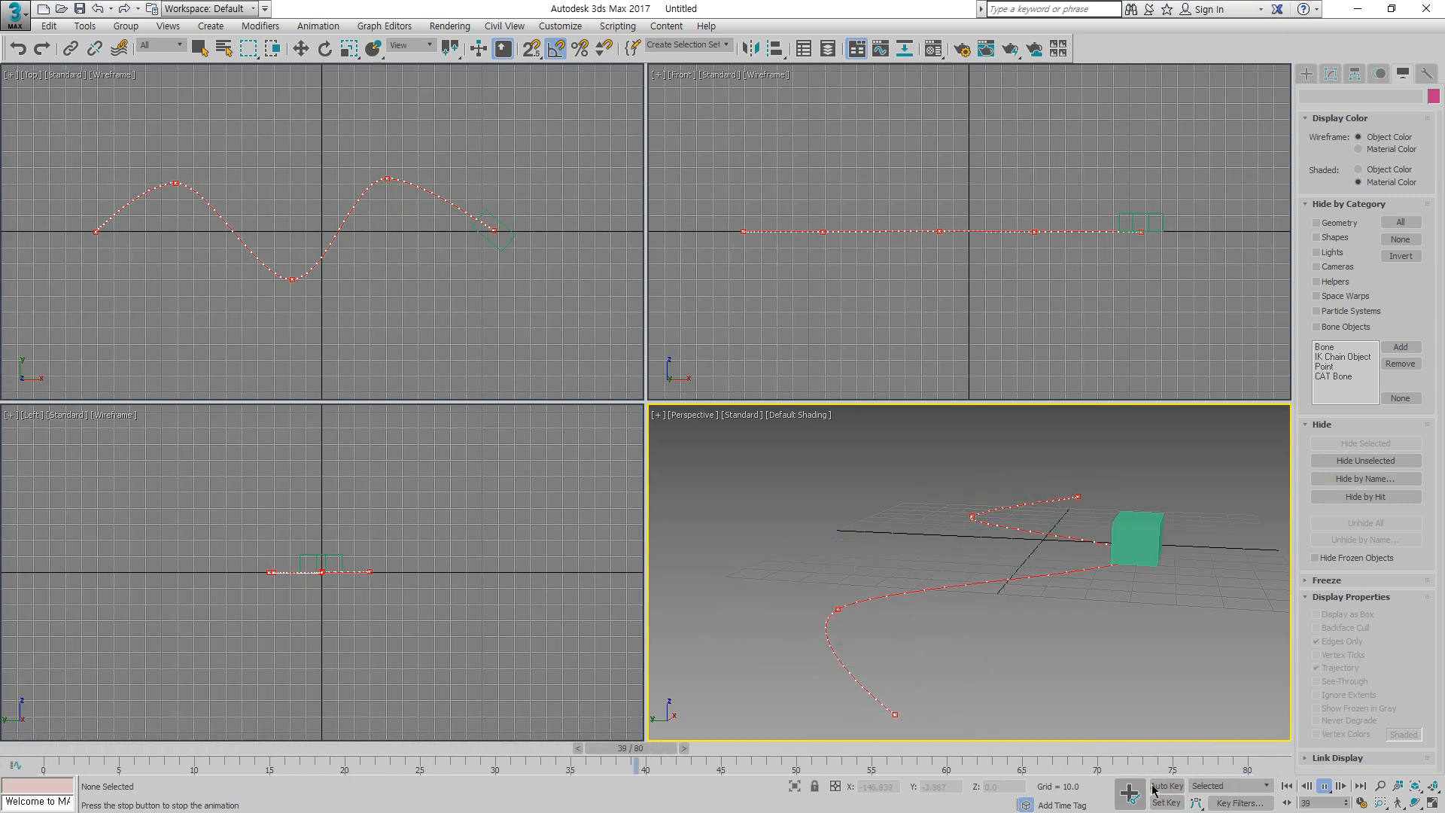
pyautogui.click(1324, 785)
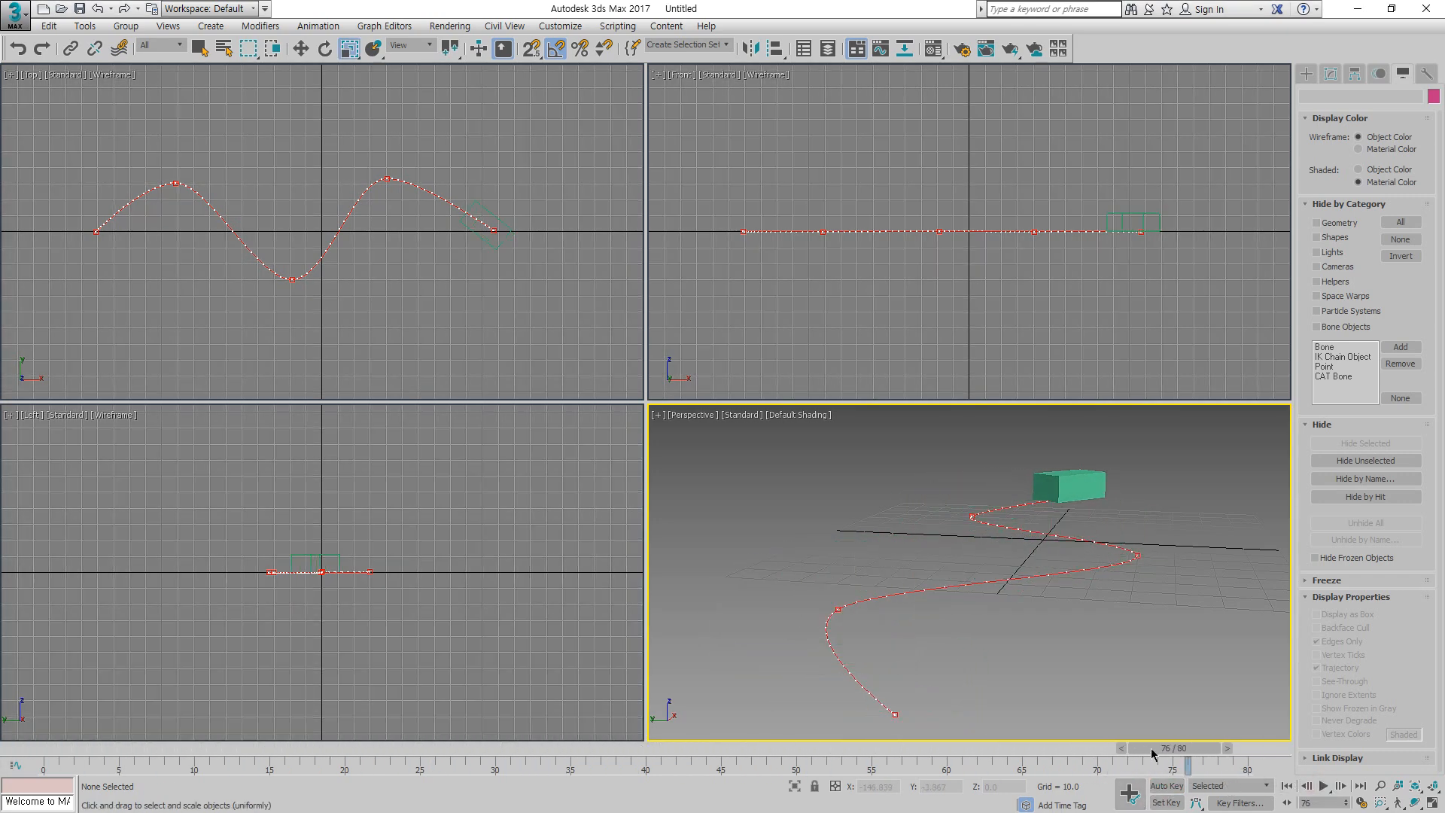
# Step: Return to frame 0, select the box, view its animation curves in the Mini Curve Editor and close the editor
pyautogui.moveTo(1152, 751); pyautogui.dragTo(31, 753)
pyautogui.click(903, 662)
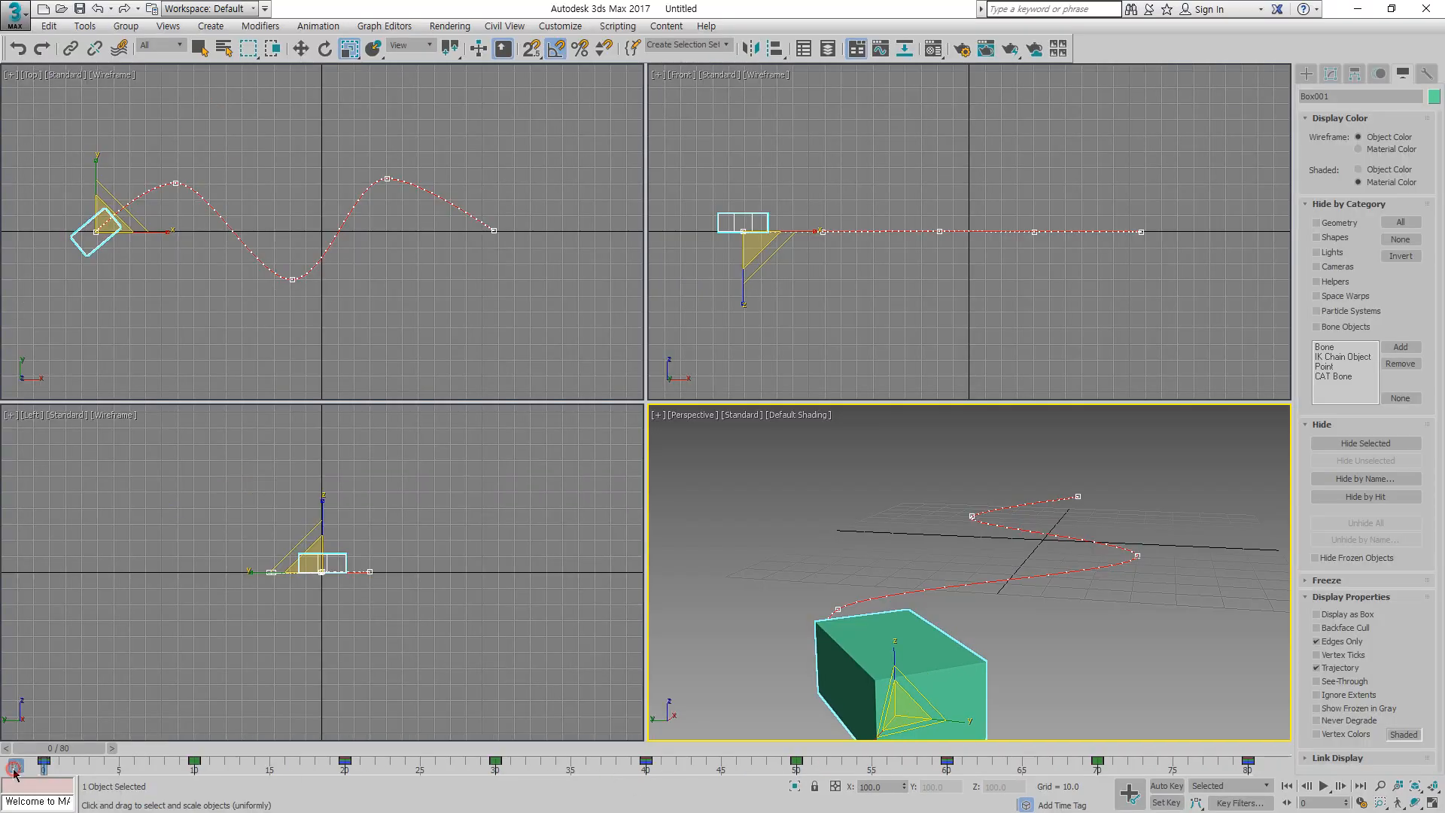
pyautogui.click(14, 768)
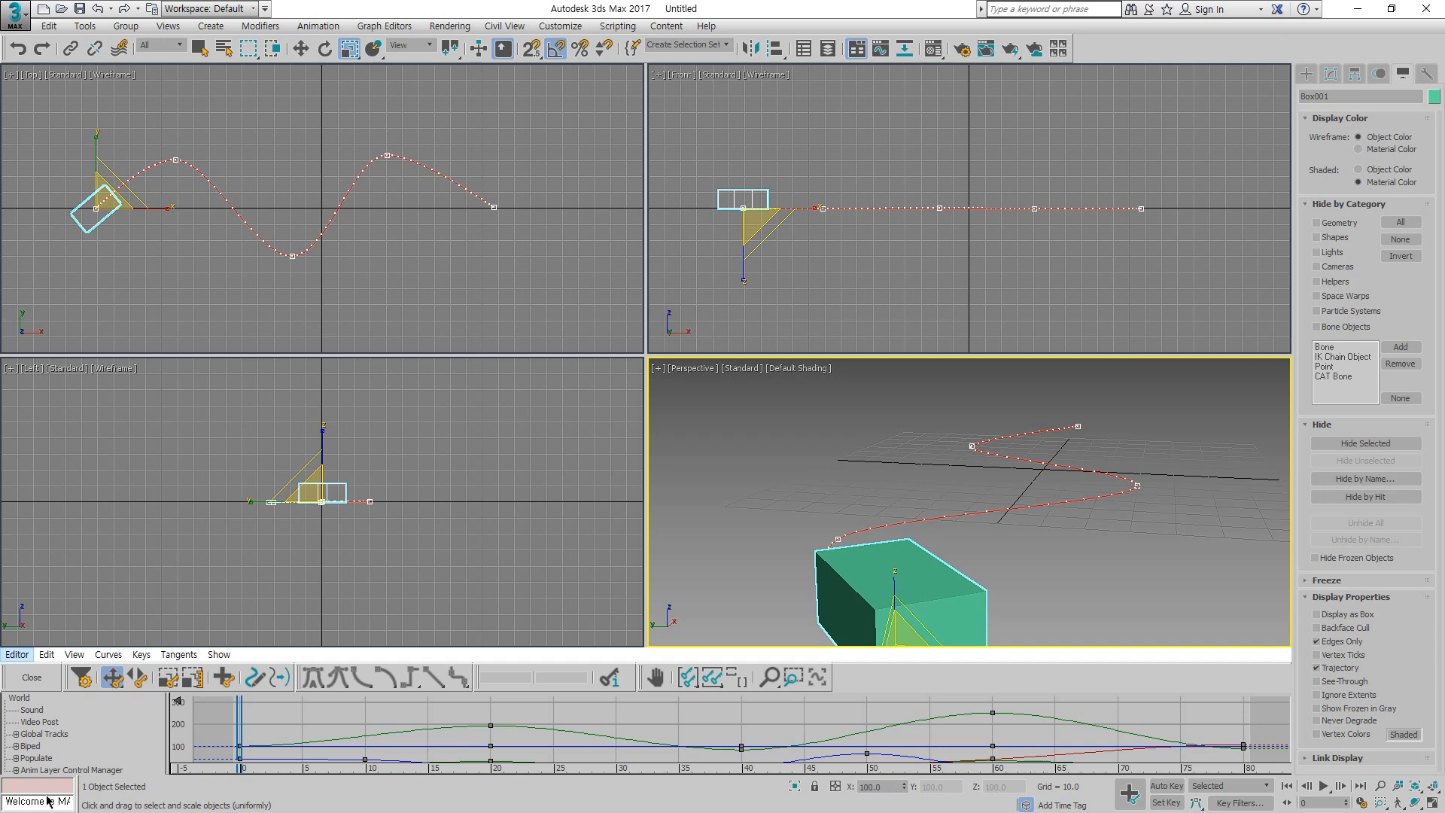
pyautogui.click(34, 677)
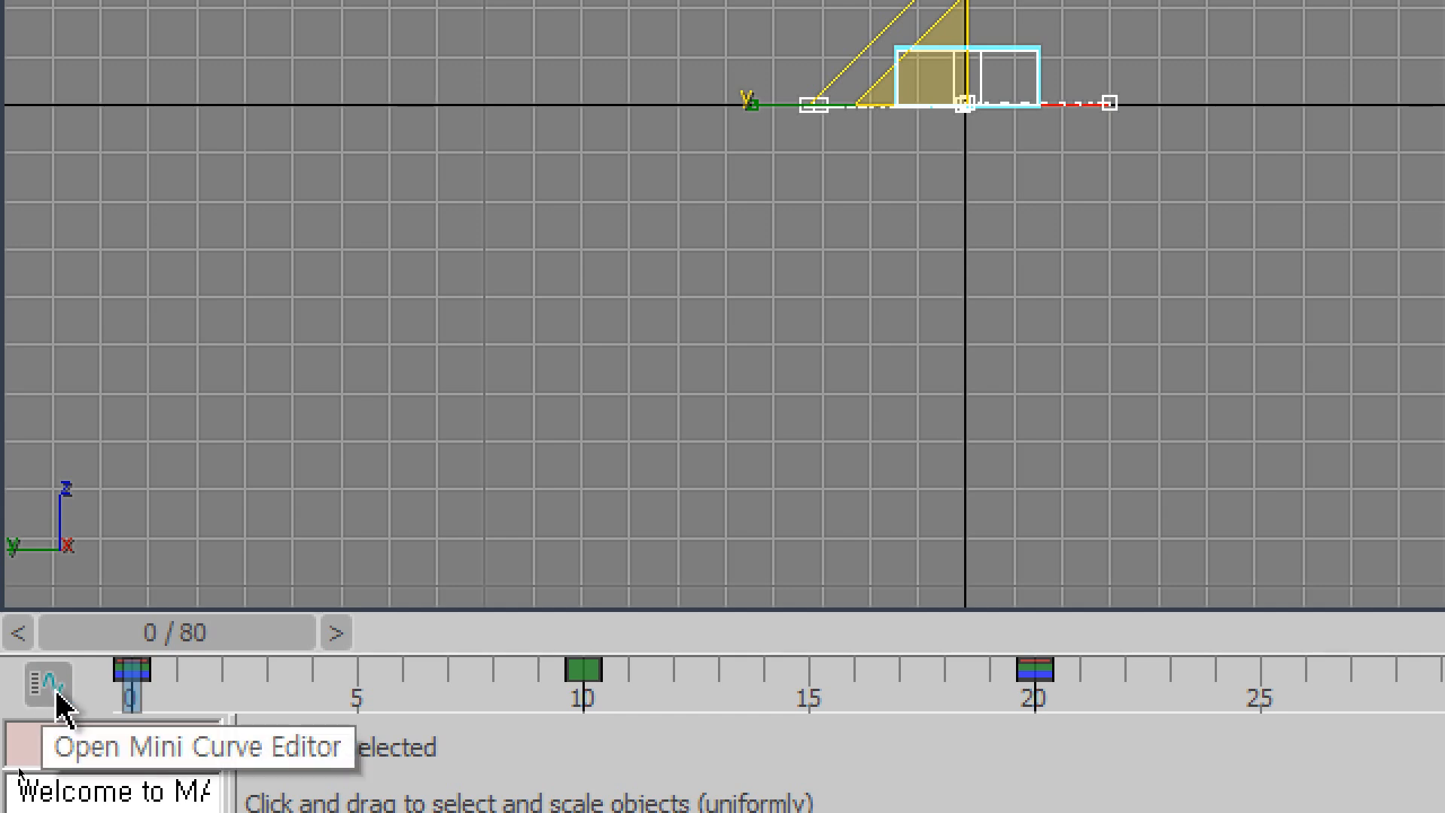
# Step: Open and close the Mini Curve Editor twice, look through the animation commands and deselect the box
pyautogui.click(54, 686)
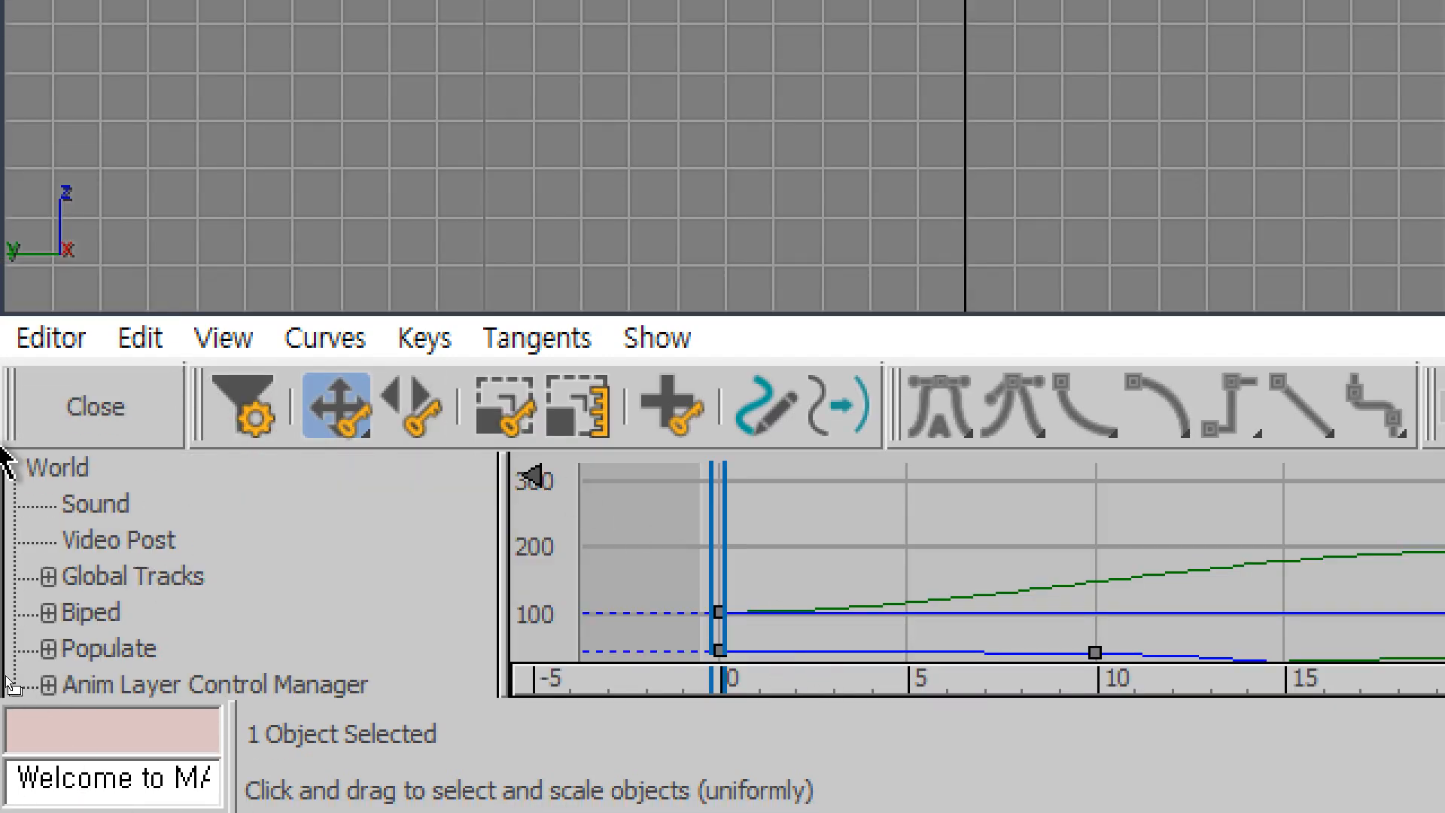
pyautogui.click(103, 396)
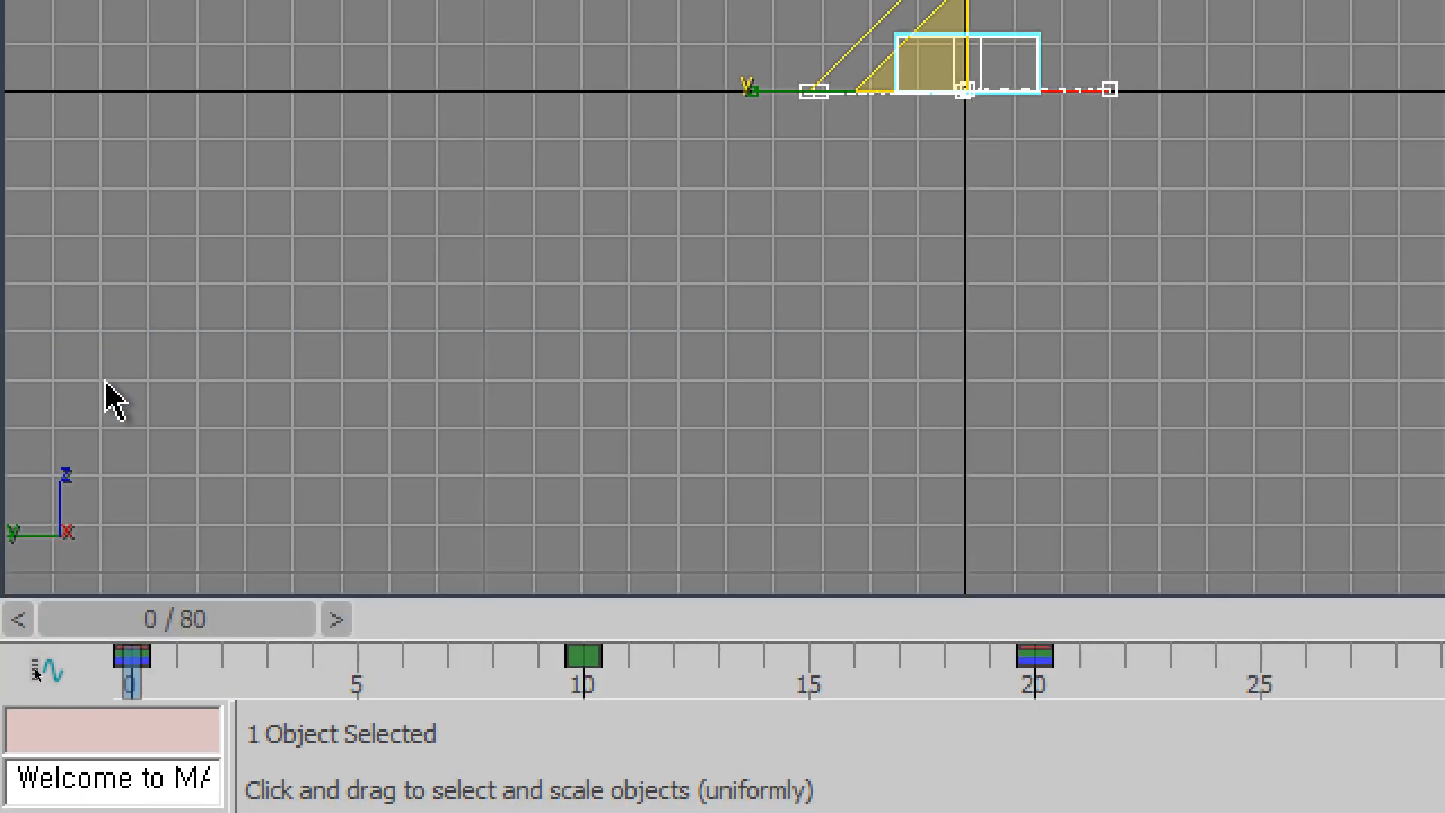
pyautogui.click(50, 677)
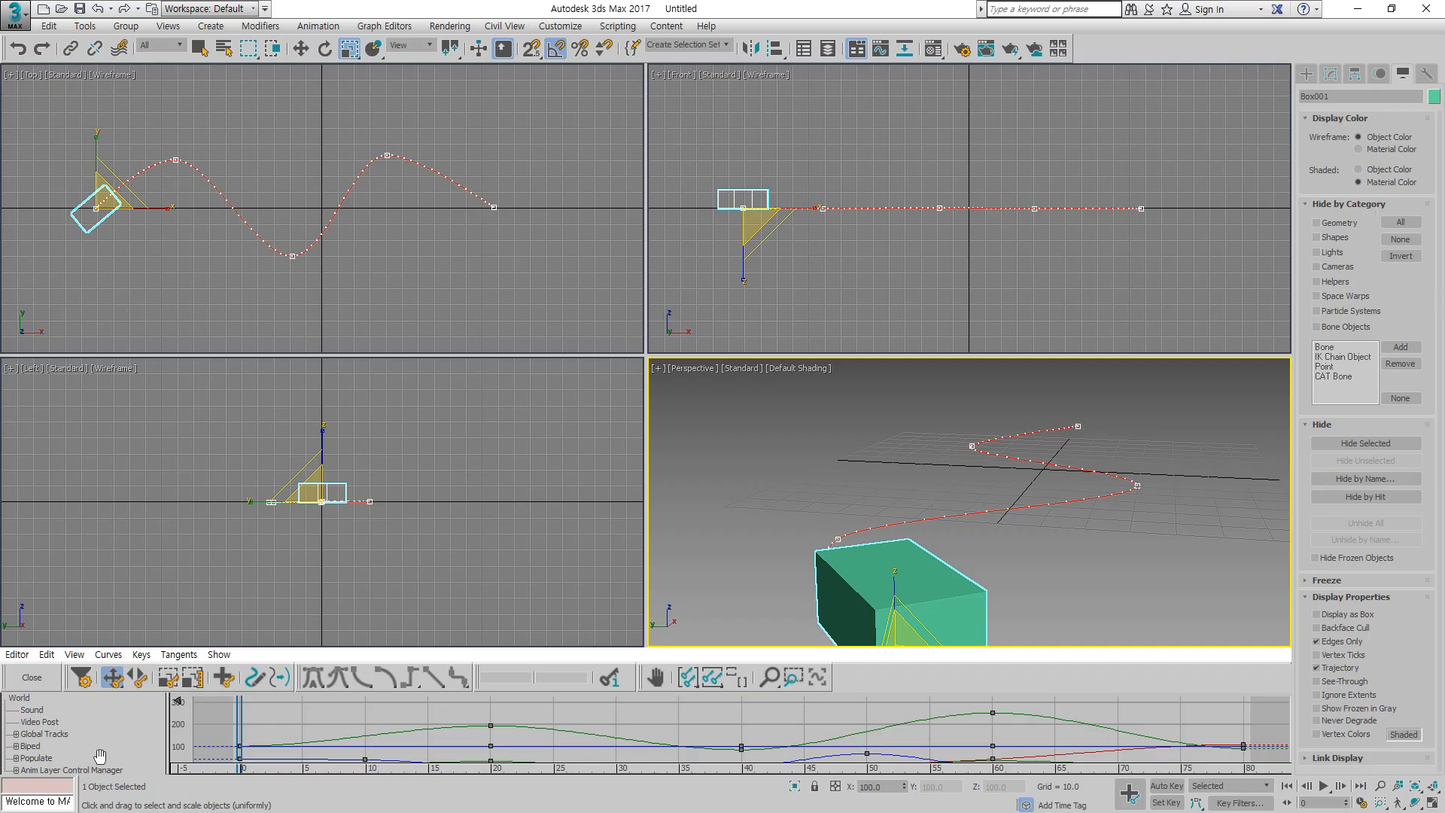
pyautogui.click(36, 680)
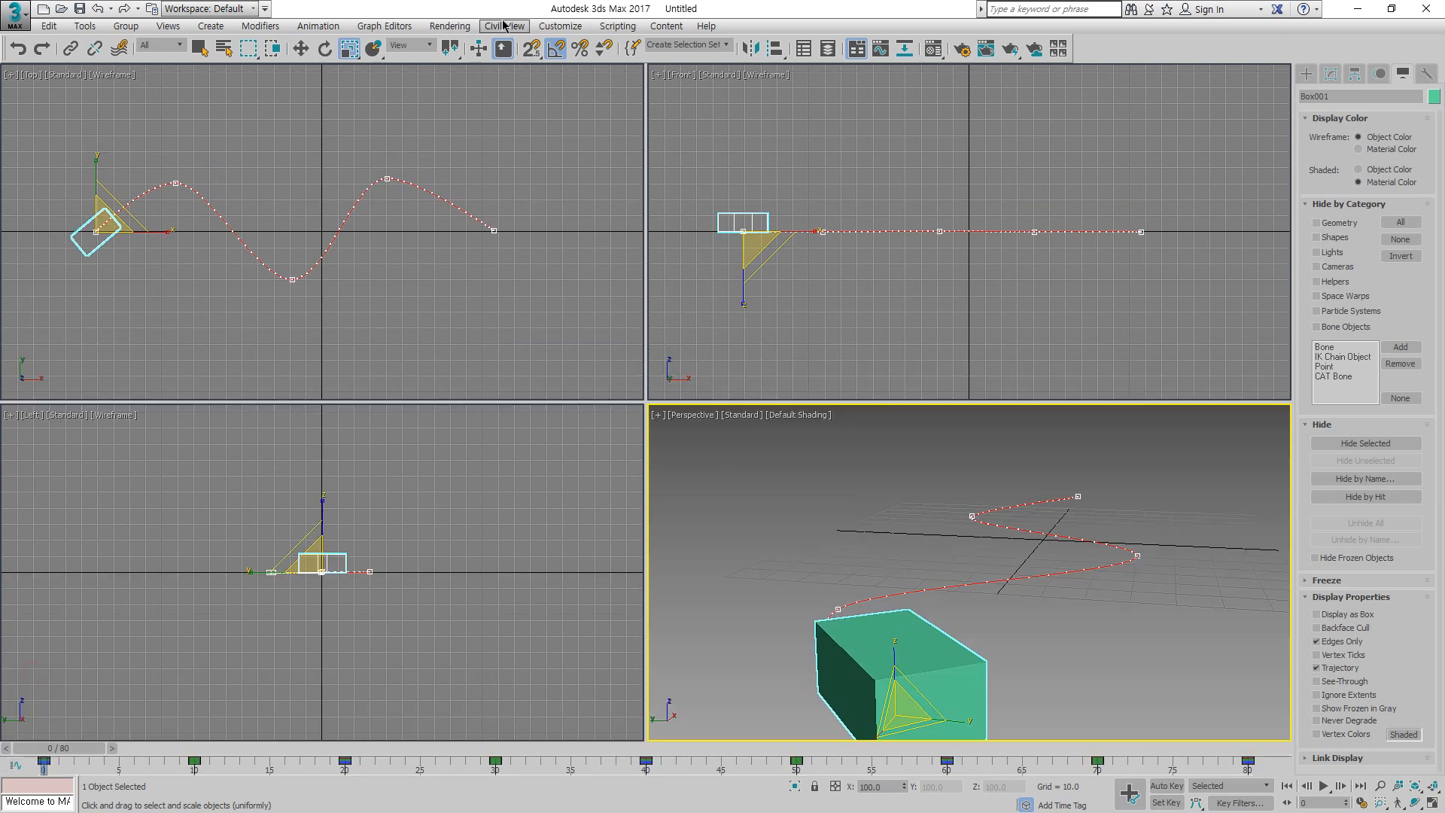
pyautogui.click(331, 28)
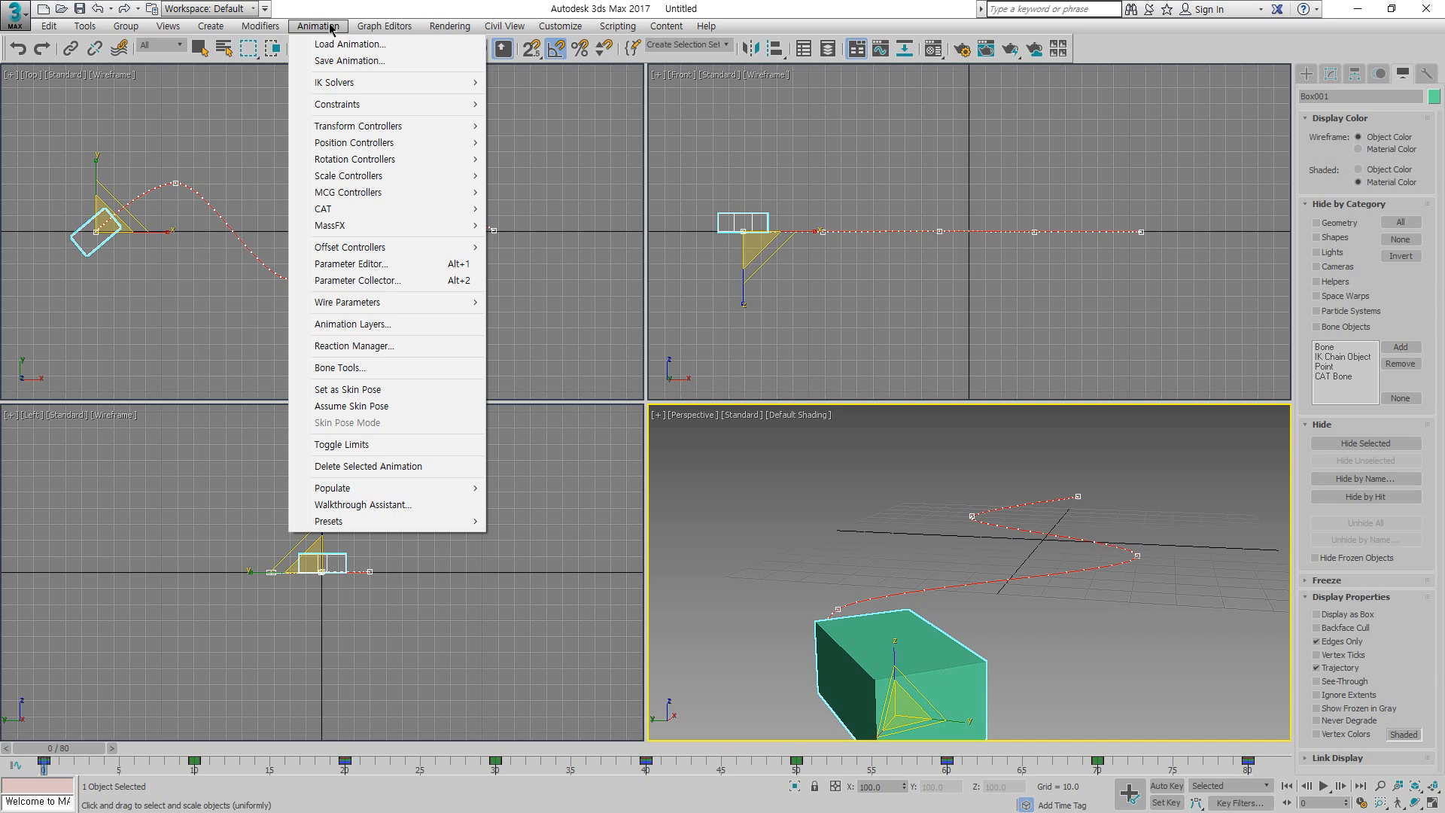
pyautogui.click(863, 176)
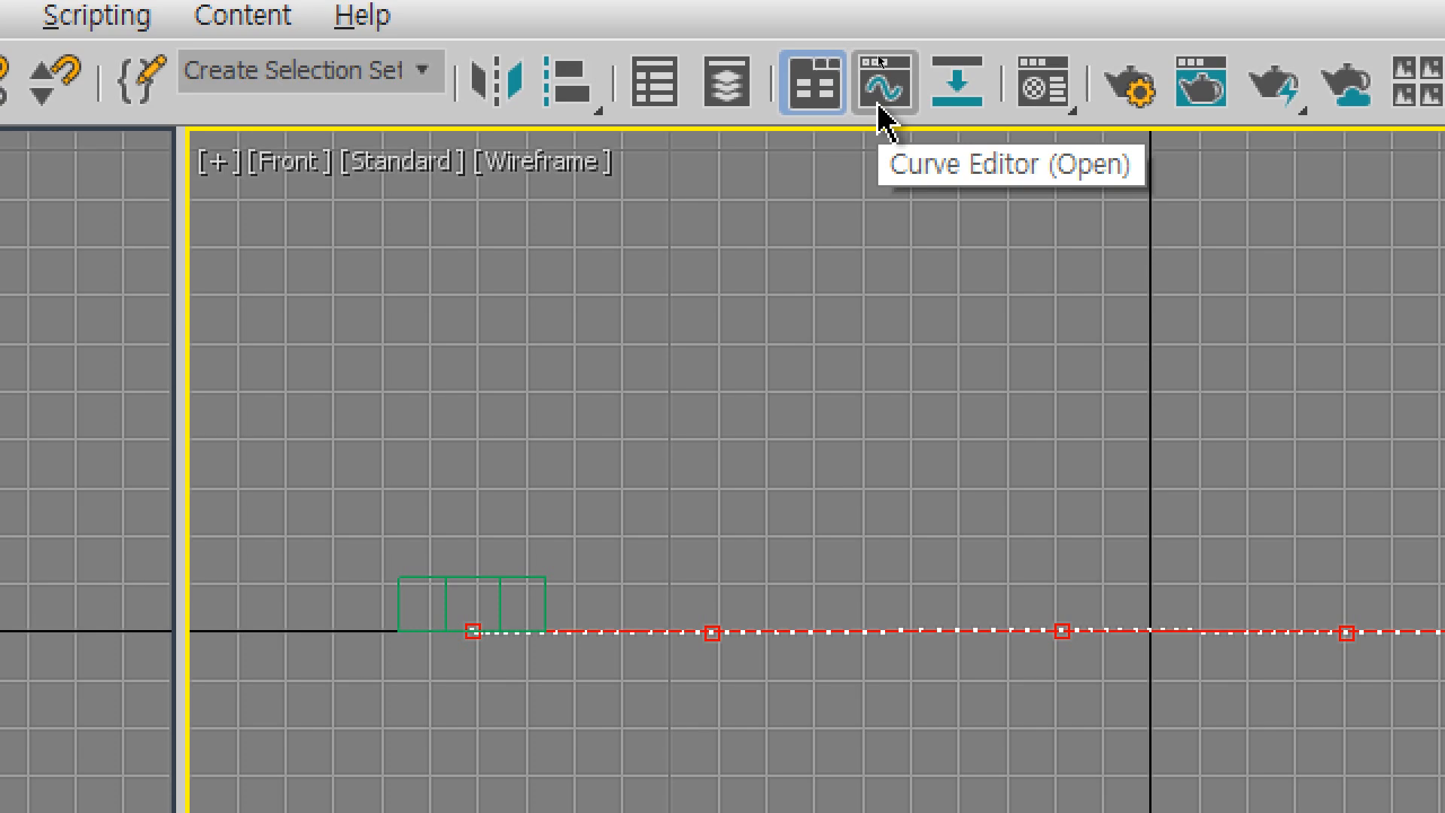
# Step: Open the full Curve Editor, reposition and enlarge its window, and select the box in the Perspective viewport to show its animation tracks
pyautogui.click(881, 112)
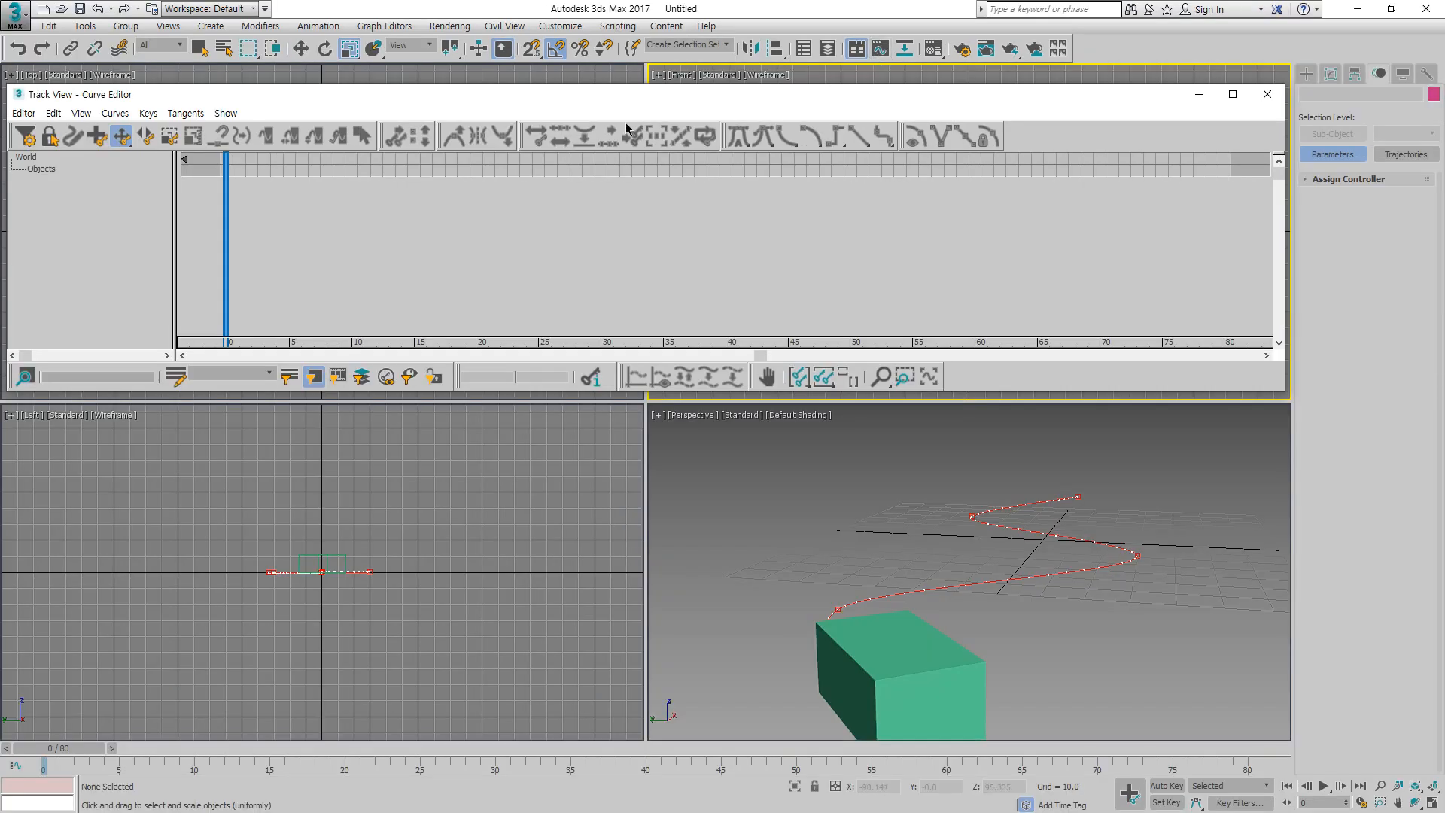
pyautogui.moveTo(102, 232); pyautogui.dragTo(348, 205)
pyautogui.moveTo(705, 94); pyautogui.dragTo(789, 84)
pyautogui.click(901, 662)
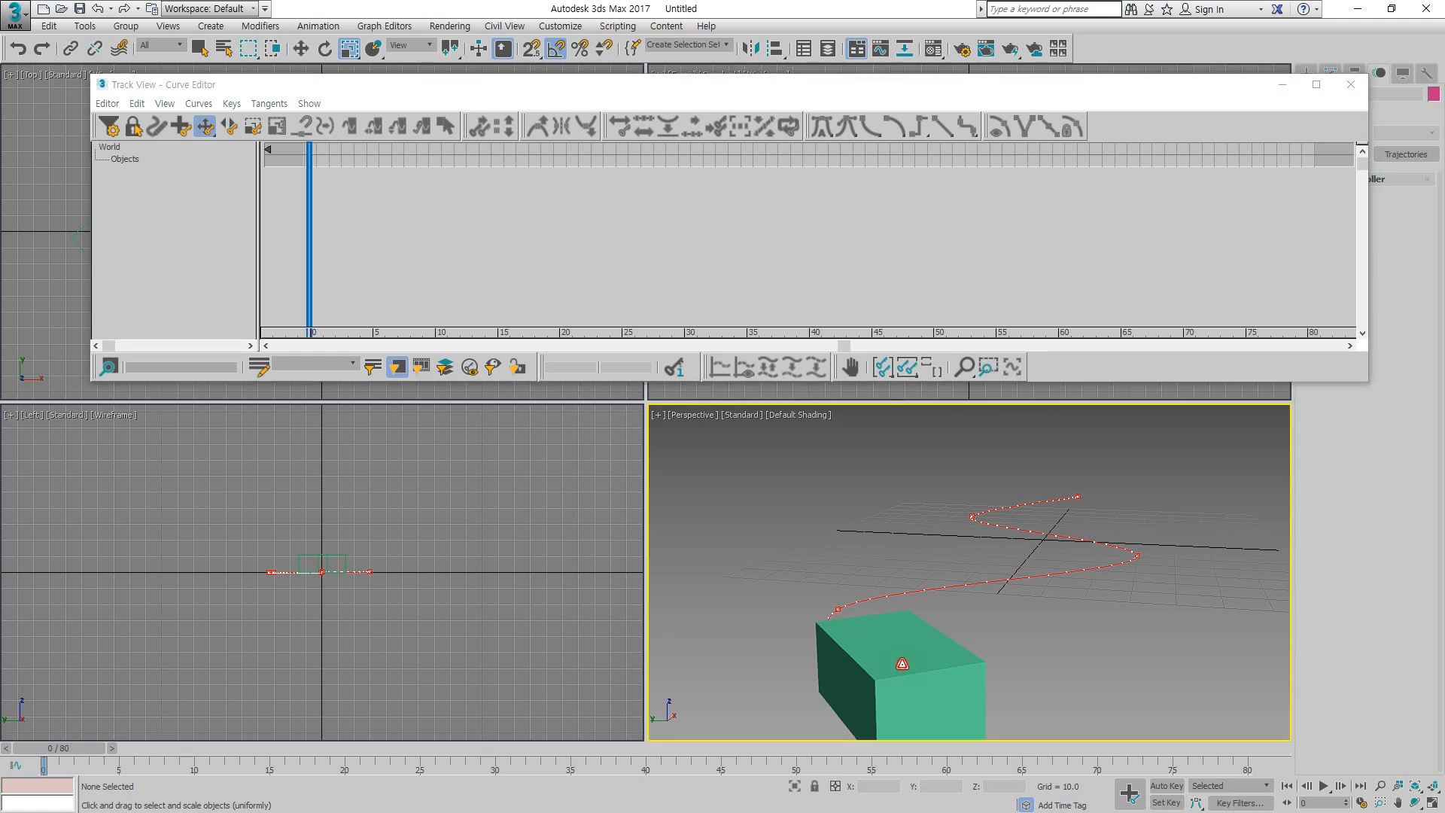
pyautogui.moveTo(958, 735)
pyautogui.mouseDown()
pyautogui.moveTo(865, 614)
pyautogui.moveTo(800, 703)
pyautogui.moveTo(429, 343)
pyautogui.moveTo(402, 377)
pyautogui.moveTo(474, 368)
pyautogui.mouseUp()
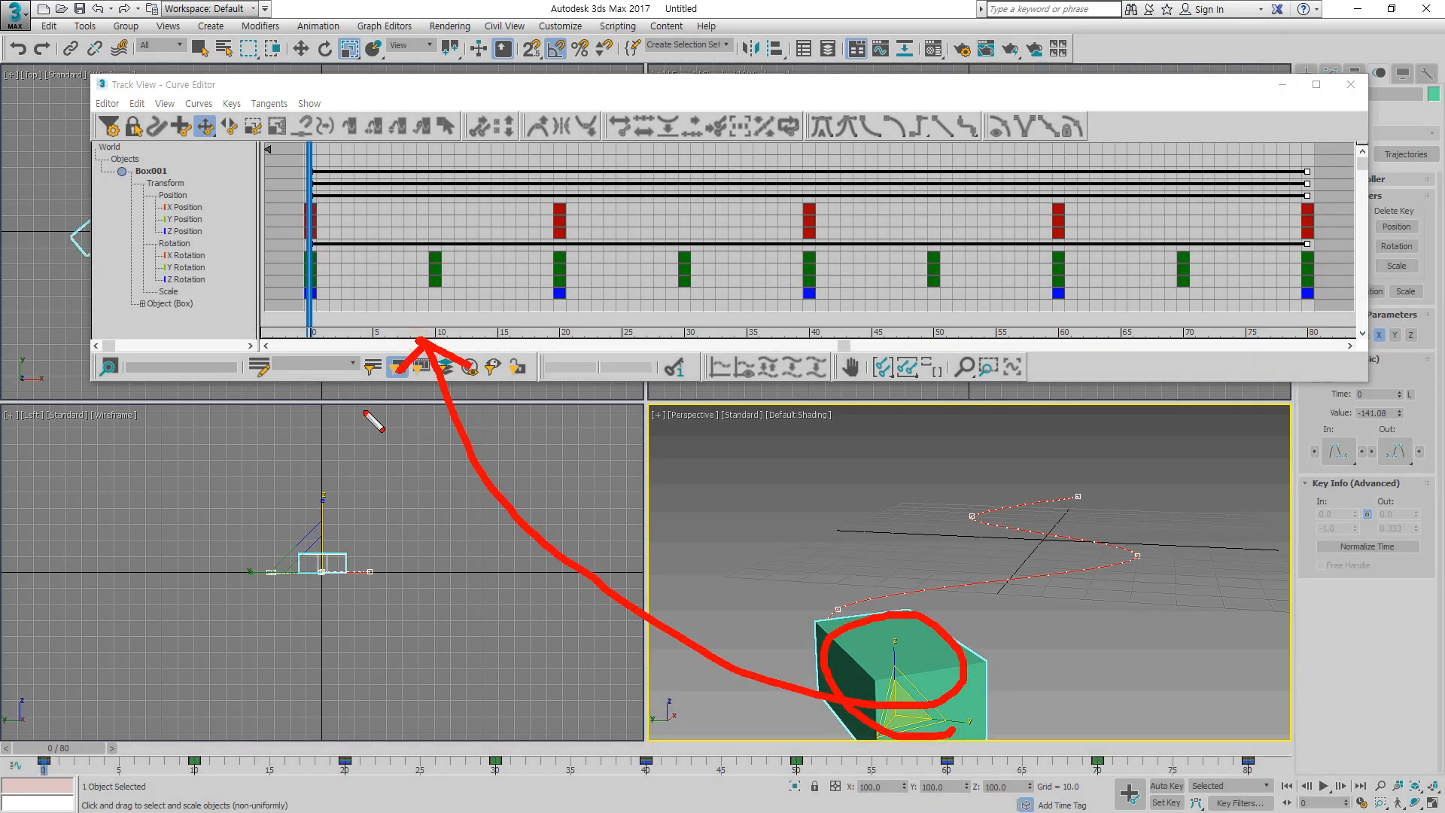
pyautogui.press('Escape')
pyautogui.moveTo(350, 384); pyautogui.dragTo(350, 457)
pyautogui.hotkey('ctrl', '2')
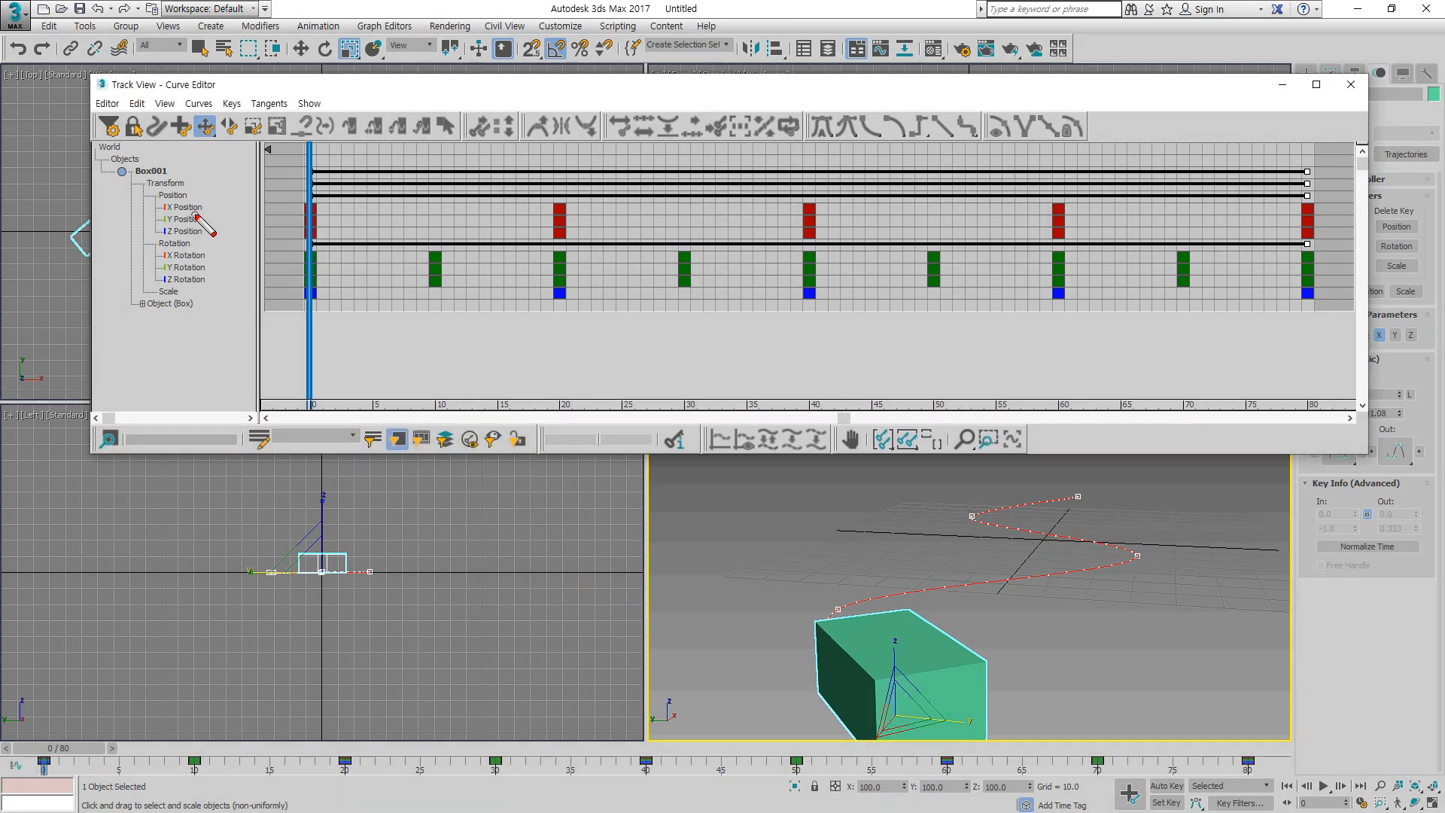
pyautogui.moveTo(226, 188)
pyautogui.mouseDown()
pyautogui.moveTo(241, 215)
pyautogui.moveTo(226, 242)
pyautogui.mouseUp()
pyautogui.moveTo(226, 275); pyautogui.dragTo(213, 267)
pyautogui.moveTo(226, 286); pyautogui.dragTo(216, 282)
pyautogui.moveTo(196, 336)
pyautogui.mouseDown()
pyautogui.moveTo(173, 136)
pyautogui.moveTo(268, 322)
pyautogui.mouseUp()
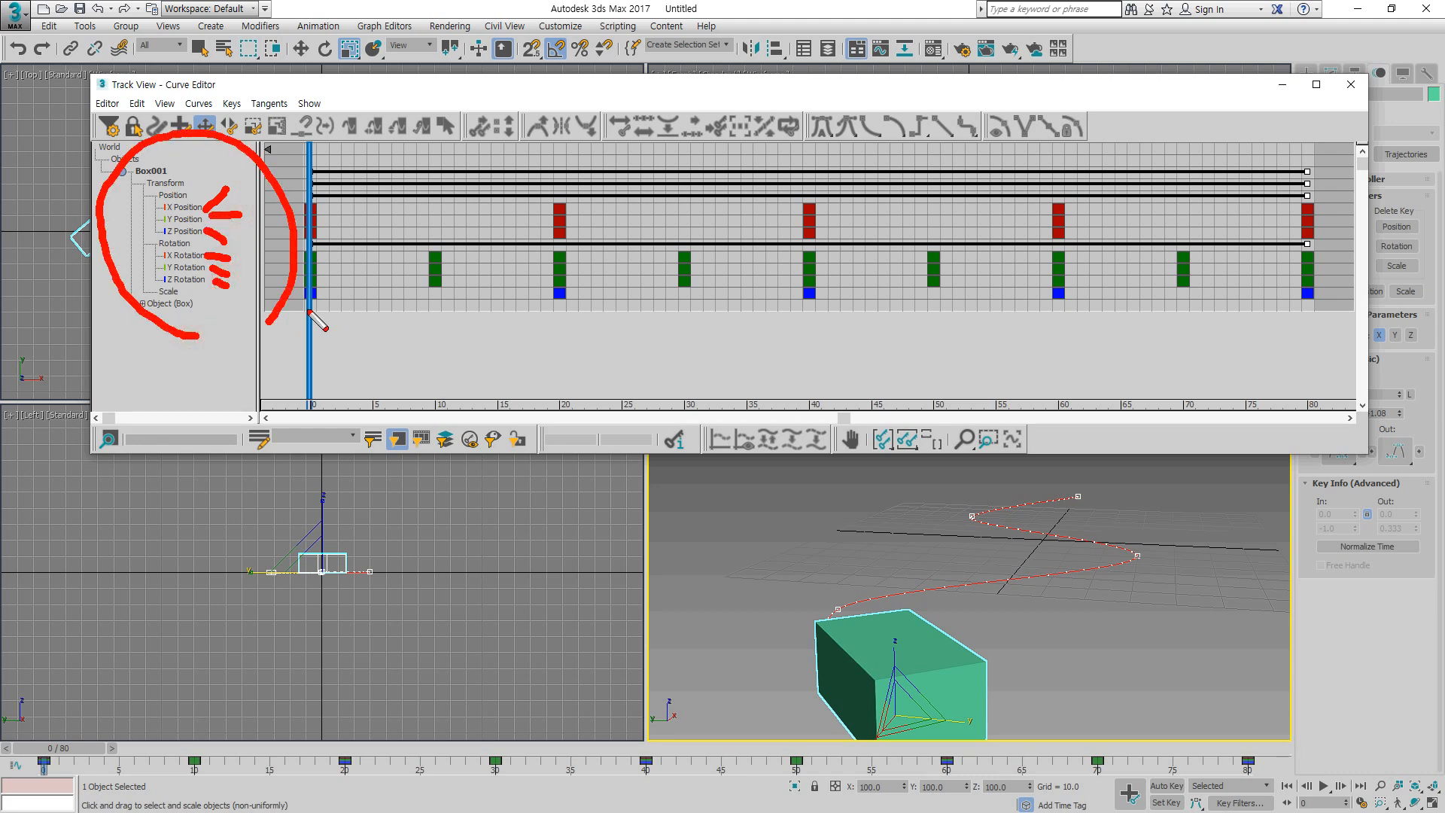
pyautogui.press('Escape')
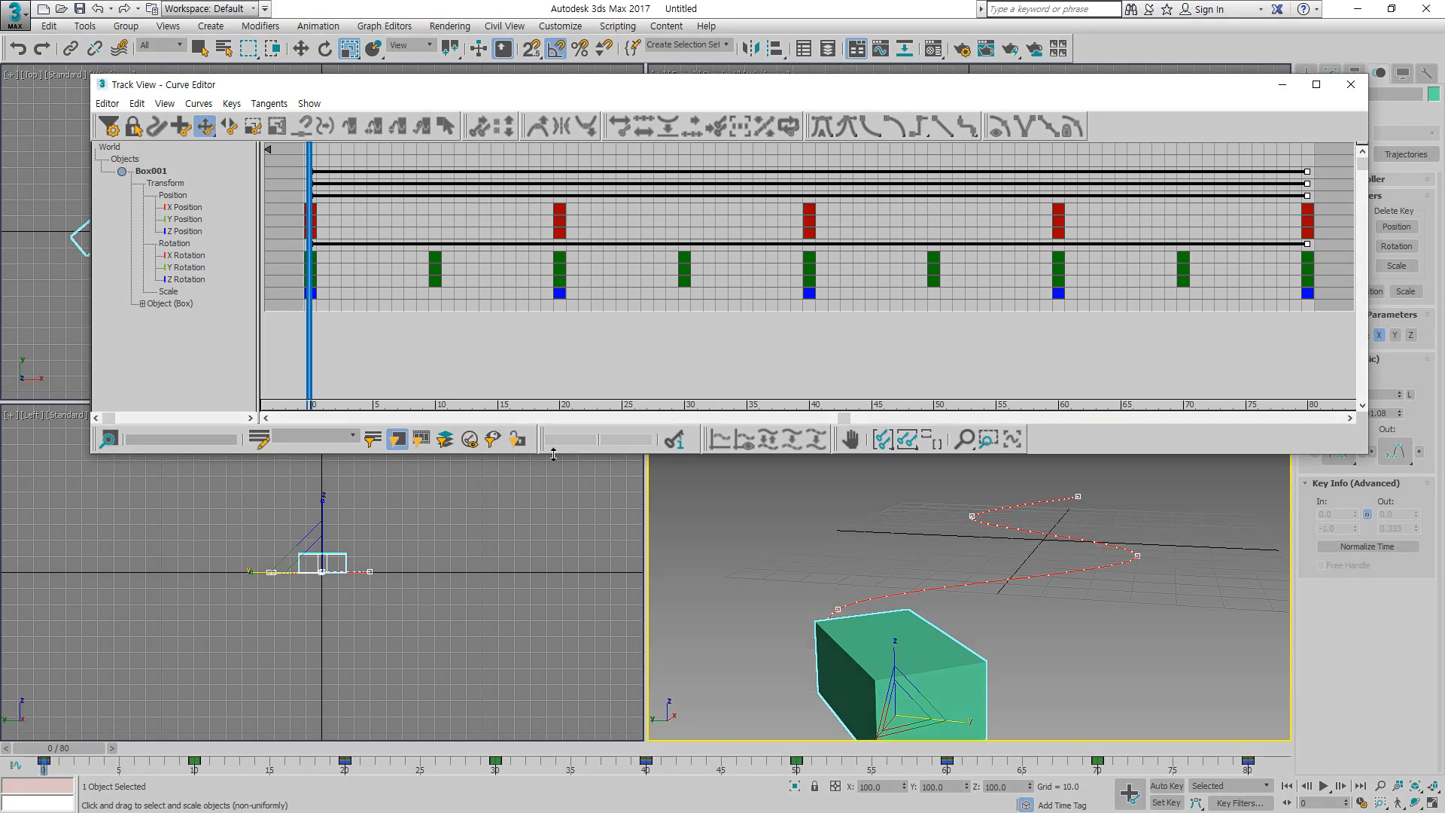
# Step: Enlarge the Curve Editor further and inspect the time and value of the X Position key at frame 20
pyautogui.moveTo(553, 454); pyautogui.dragTo(553, 495)
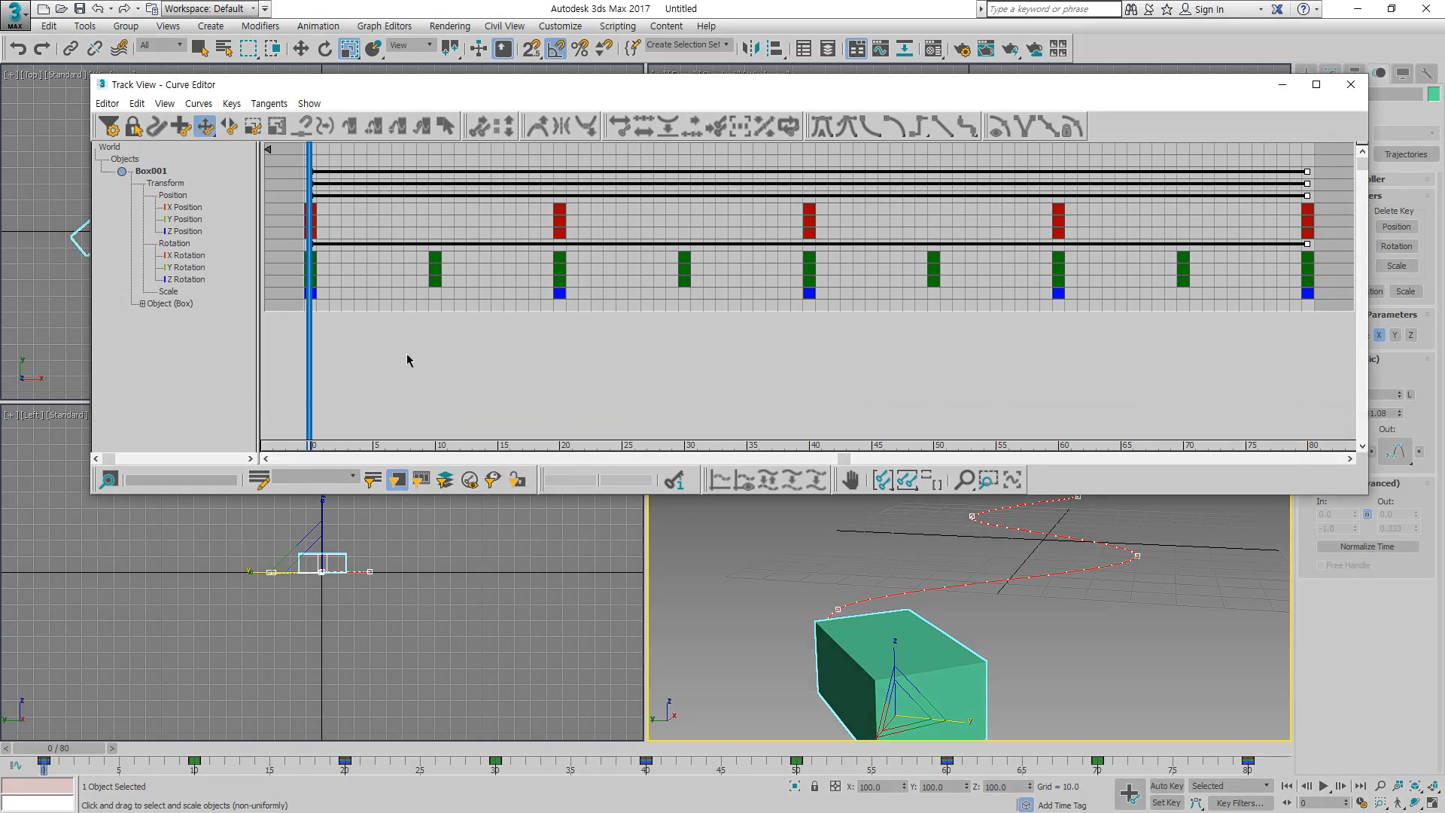
pyautogui.click(177, 198)
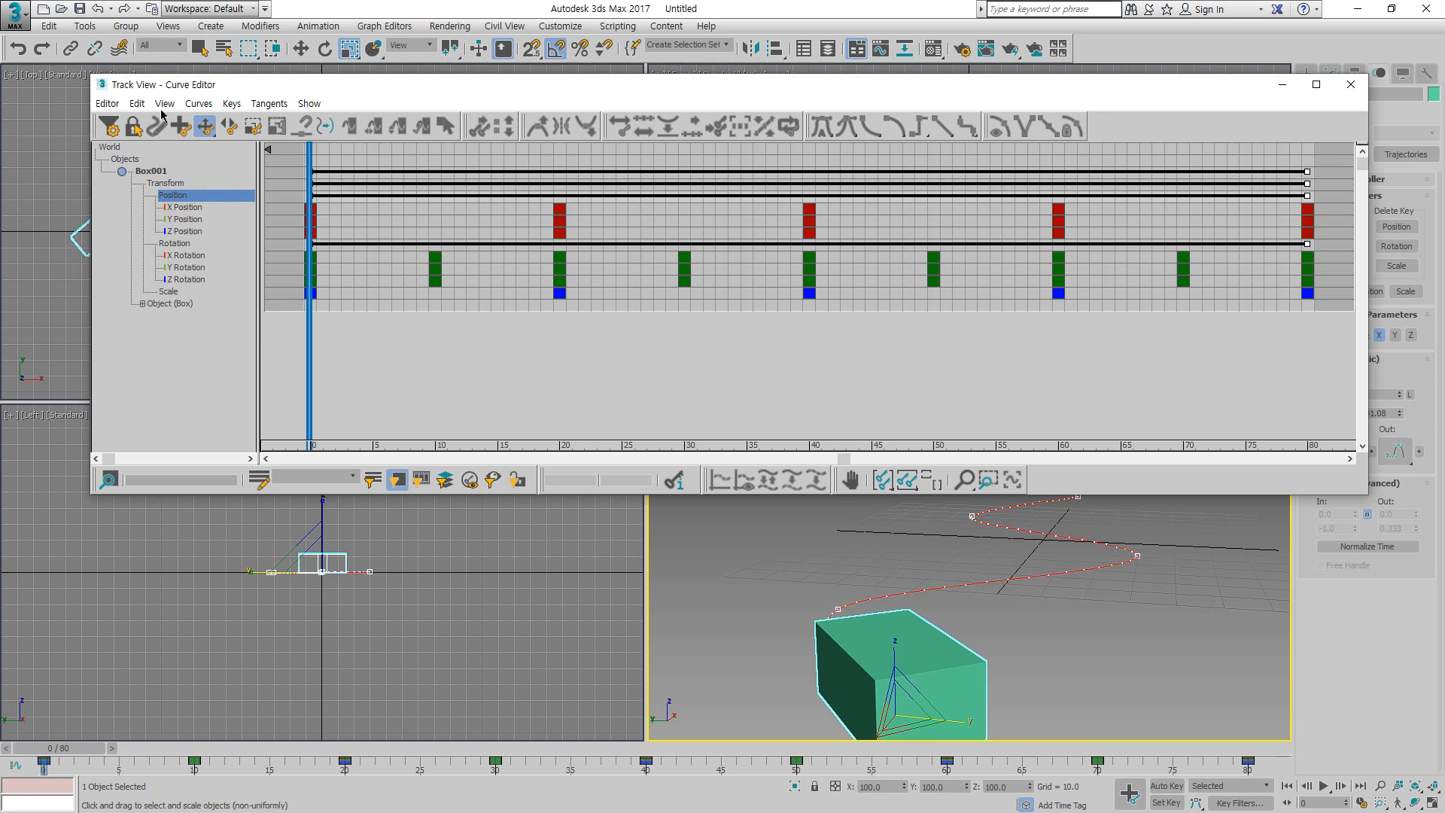
pyautogui.click(560, 210)
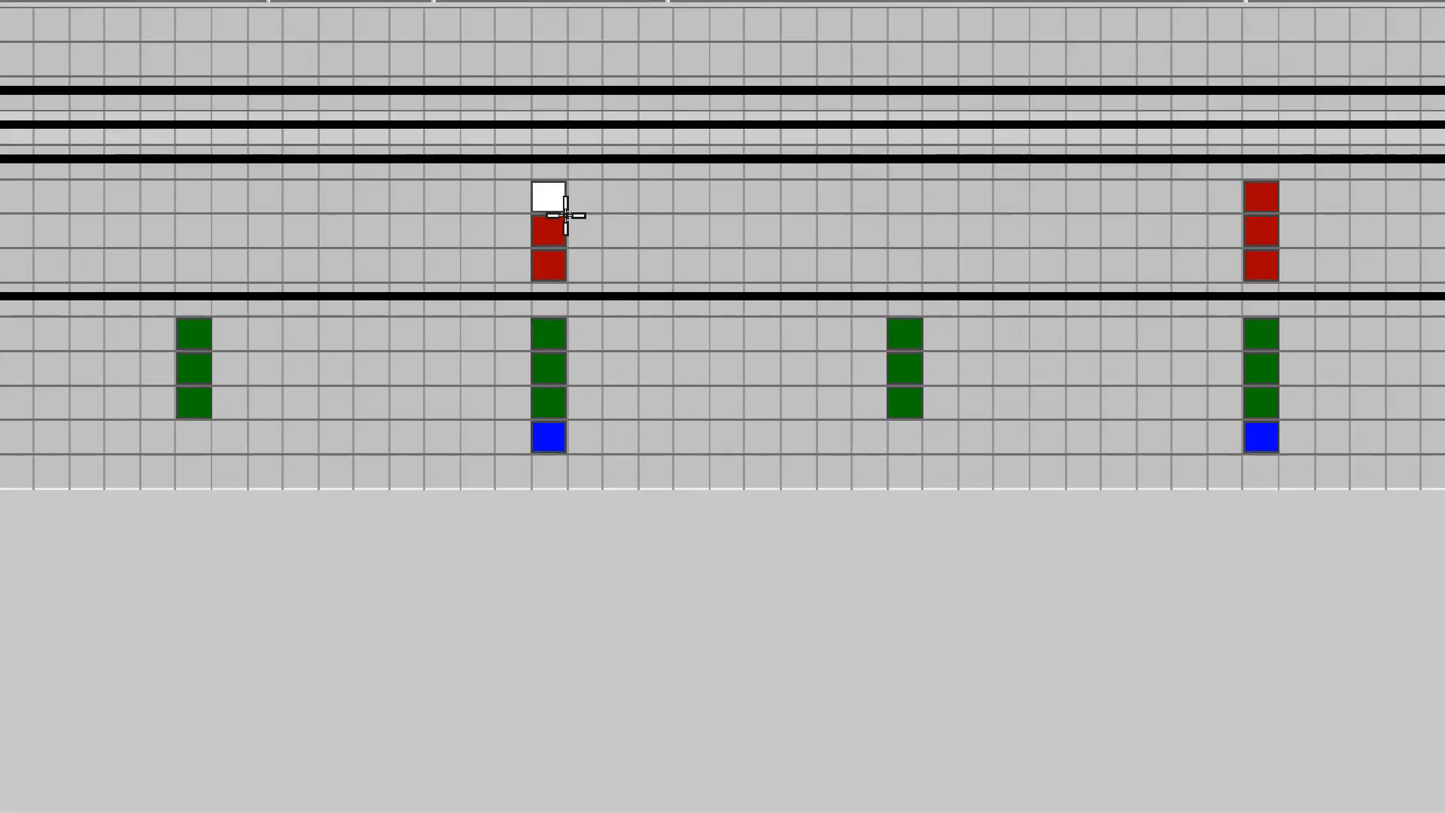
pyautogui.click(550, 232)
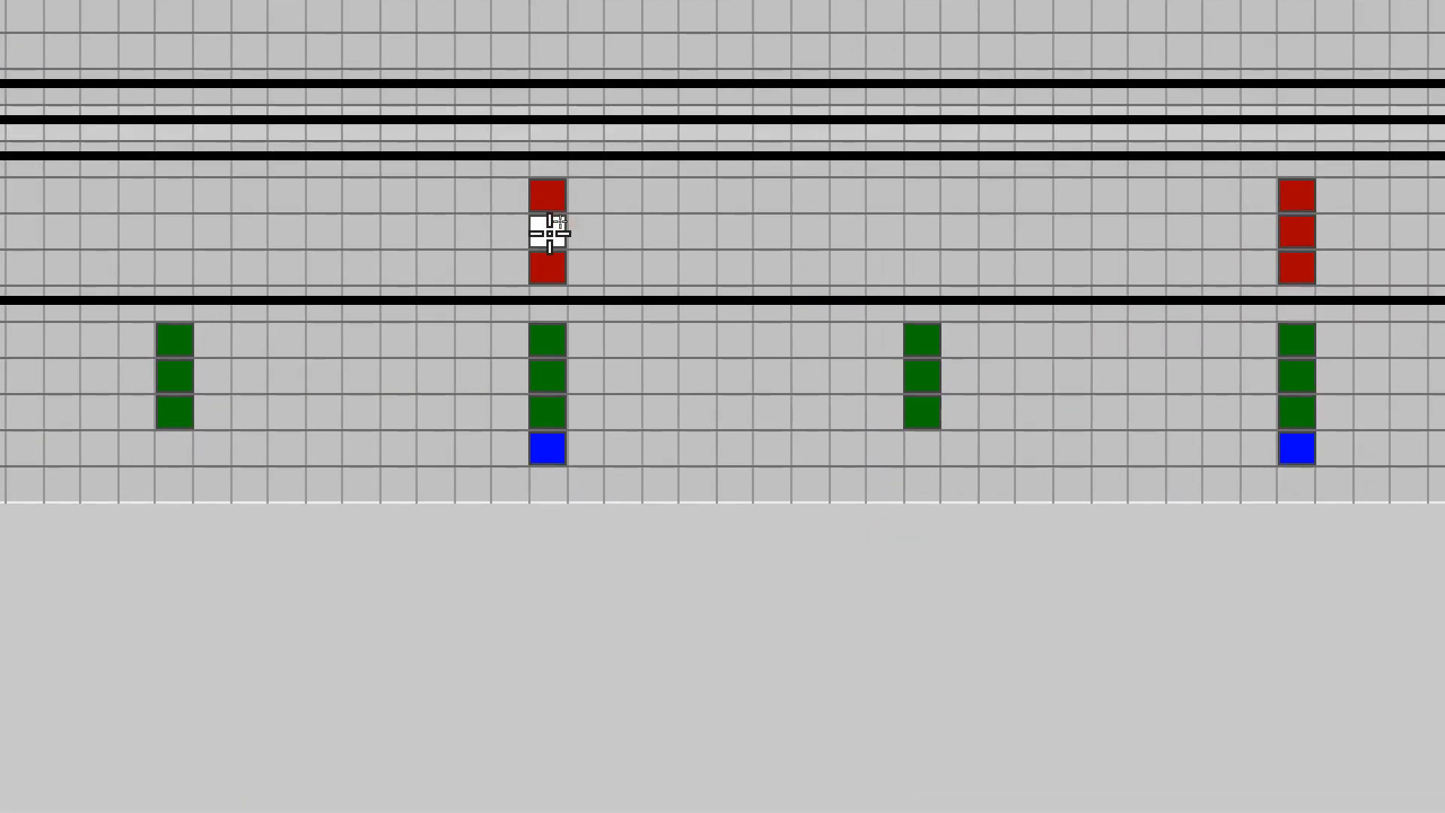
pyautogui.click(539, 264)
pyautogui.click(557, 201)
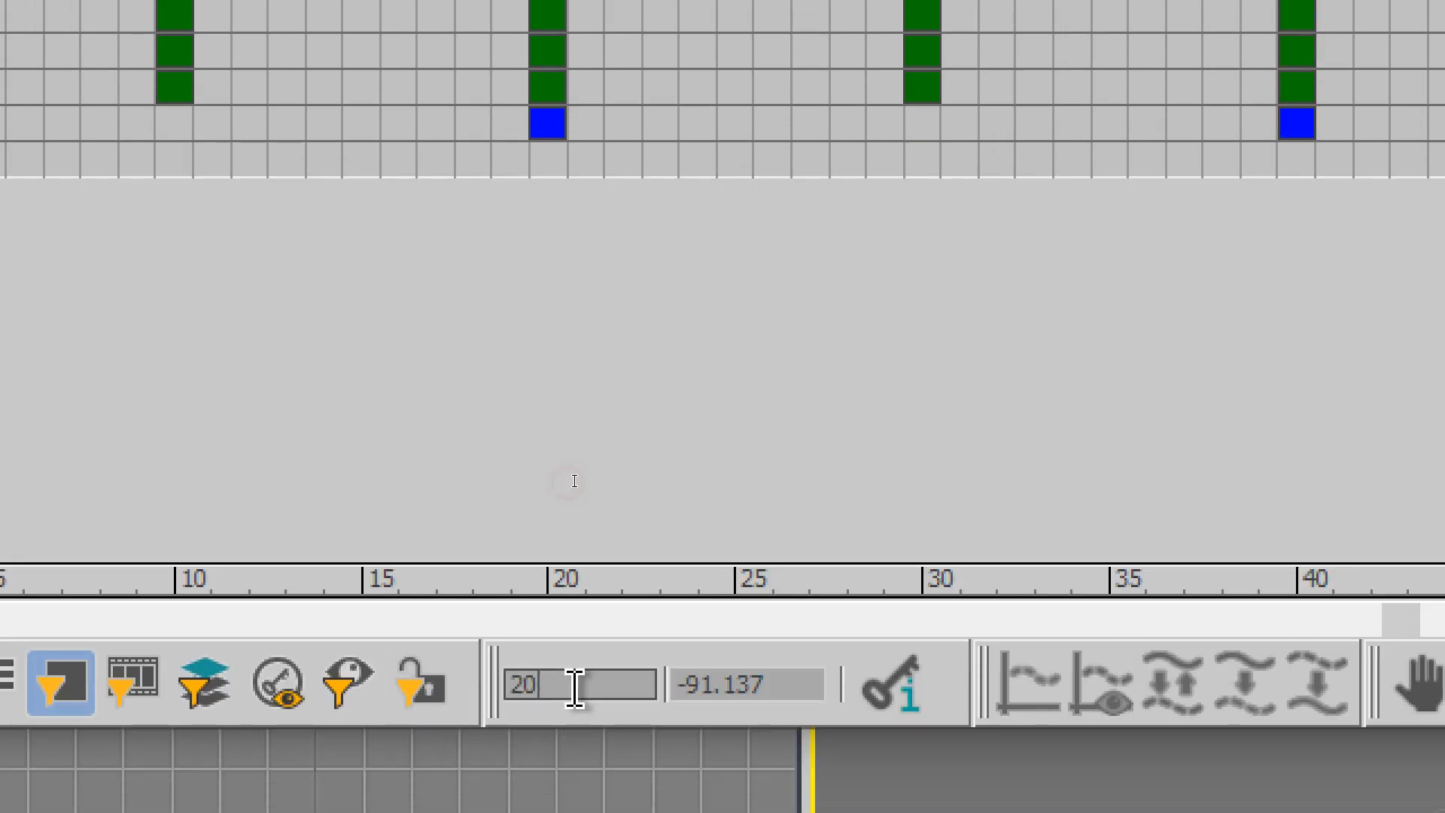
pyautogui.click(776, 685)
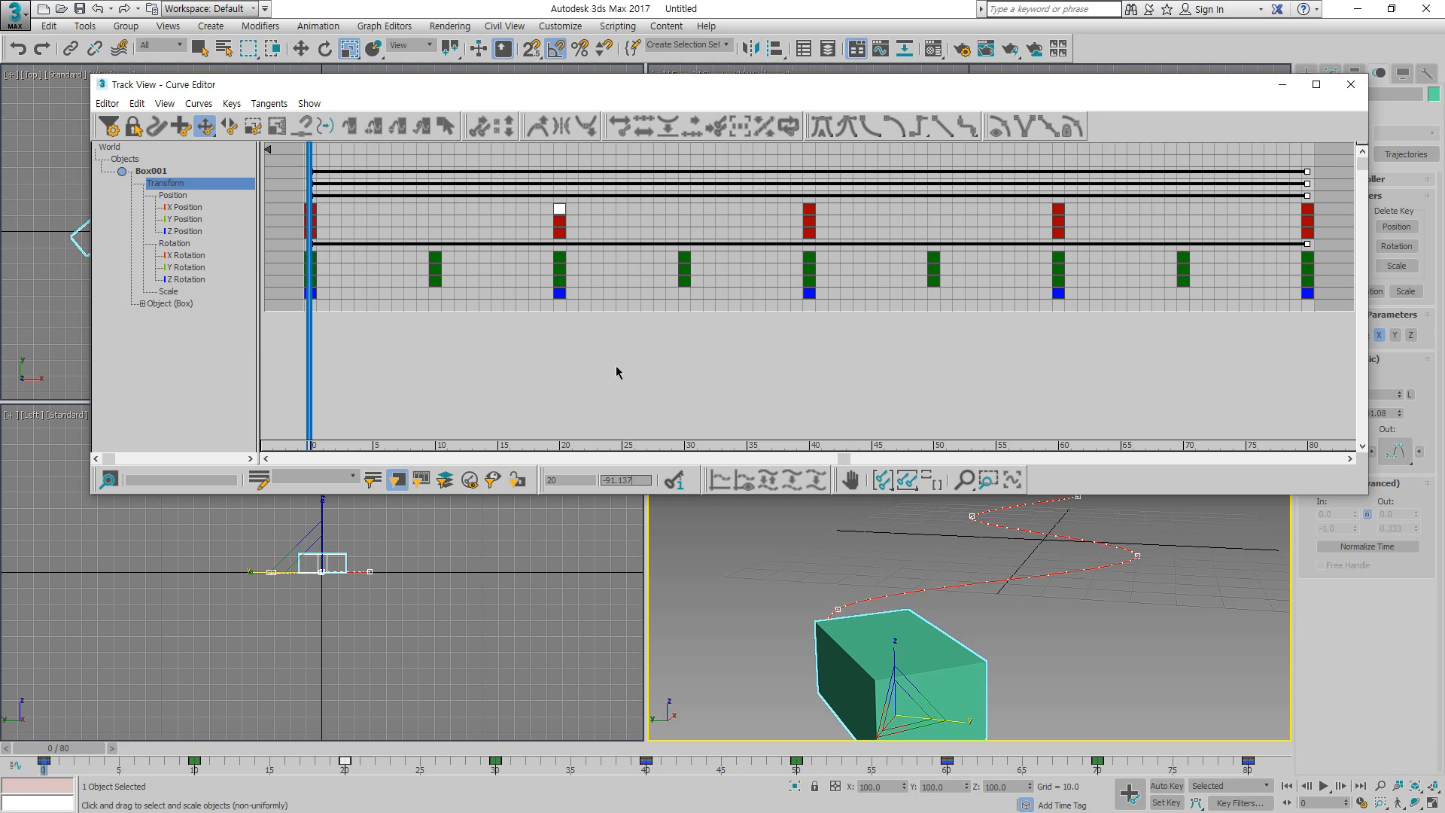
# Step: Inspect the Y and Z Position keys and the X, Y and Z Rotation keys at frame 20
pyautogui.click(561, 221)
pyautogui.click(558, 234)
pyautogui.click(559, 258)
pyautogui.click(559, 270)
pyautogui.click(560, 282)
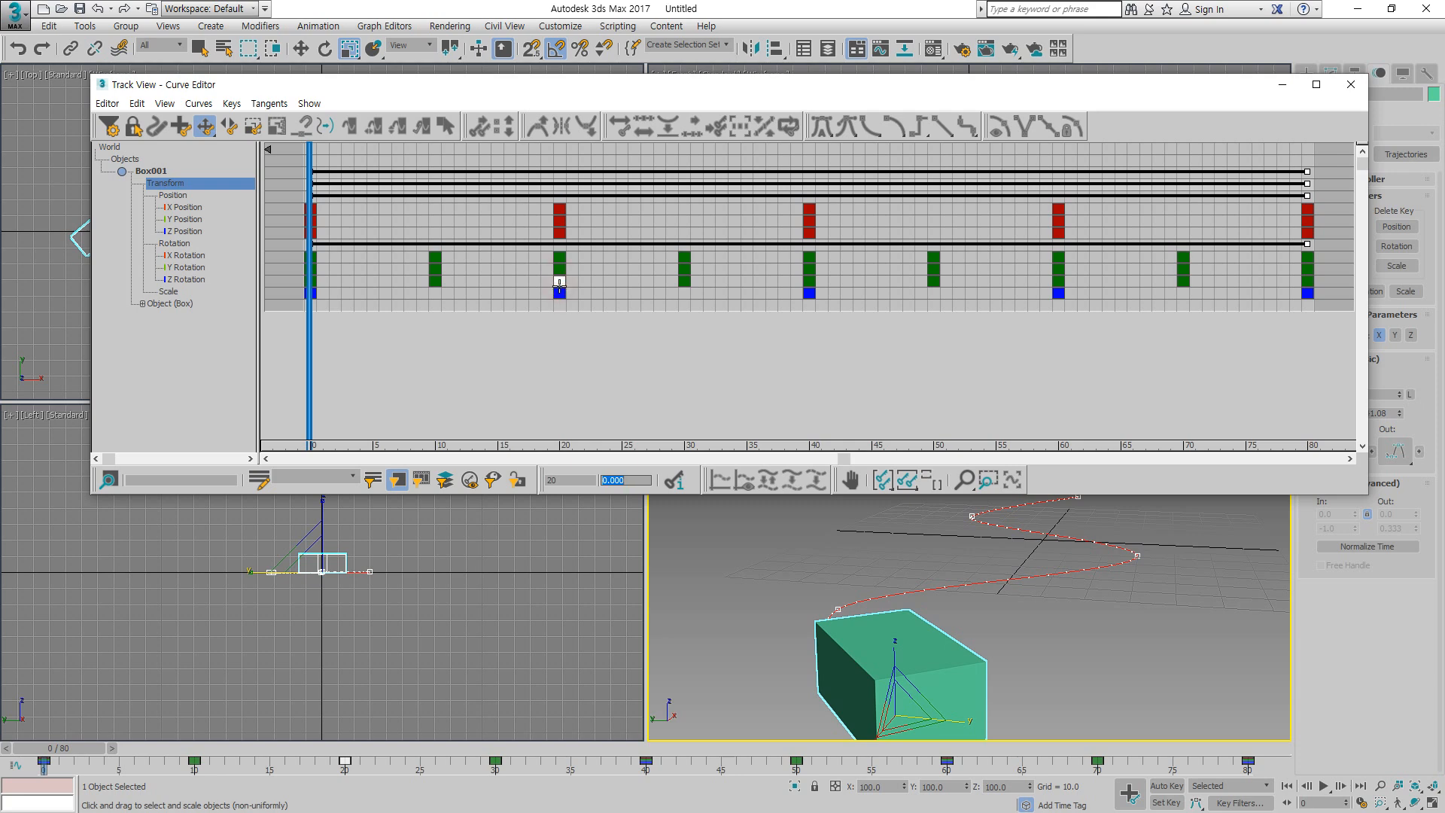
# Step: Inspect the X, Y and Z Rotation keys at frame 10 and the Z Rotation keys every 10 frames from 30 to 80
pyautogui.click(435, 258)
pyautogui.click(434, 271)
pyautogui.click(434, 281)
pyautogui.click(682, 283)
pyautogui.click(808, 282)
pyautogui.click(933, 280)
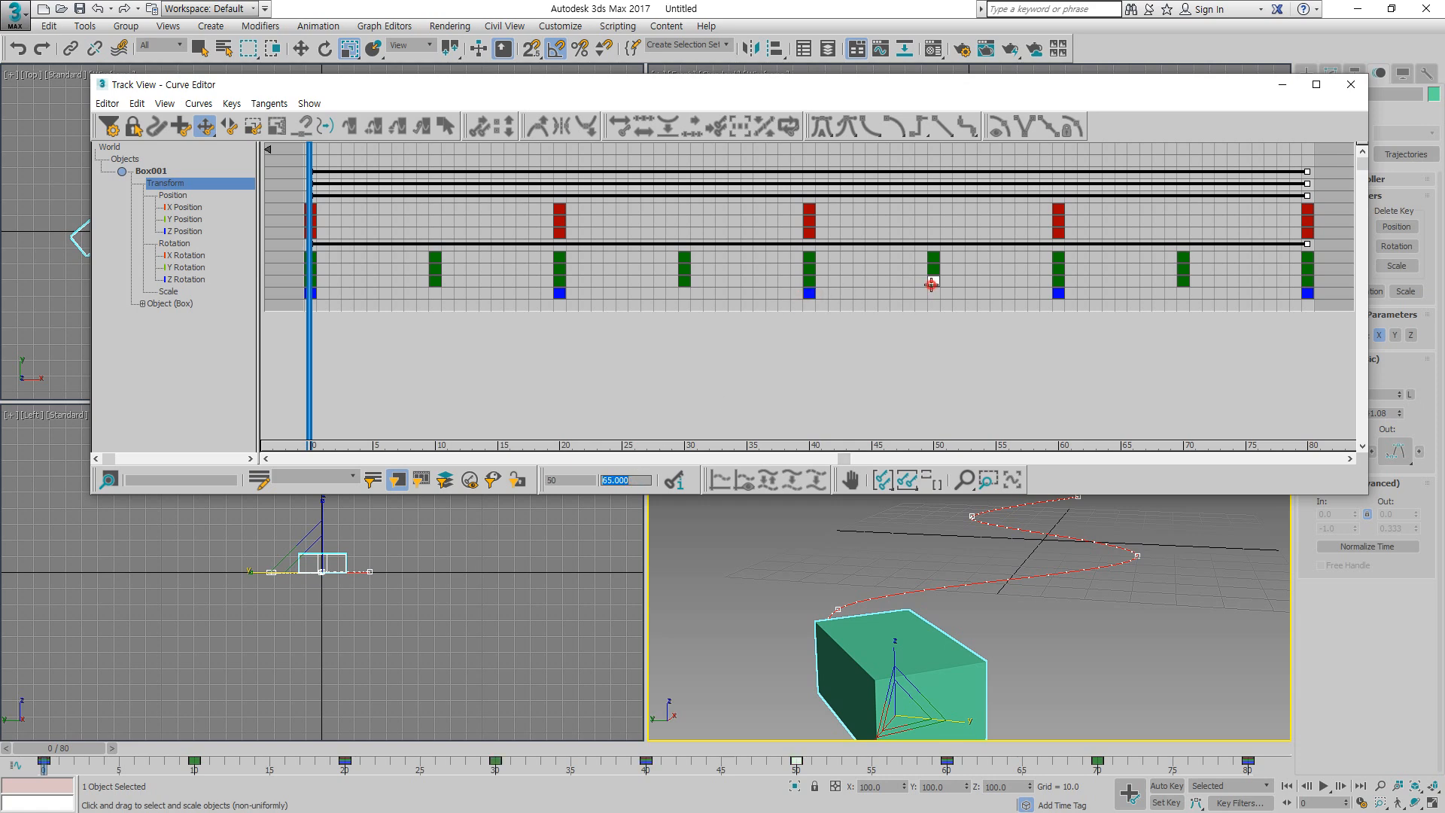
pyautogui.click(1058, 283)
pyautogui.click(1185, 281)
pyautogui.click(1309, 280)
# Step: Inspect the Scale keys at frames 0, 20, 40, 60 and 80, including the Scale track's key information
pyautogui.click(309, 294)
pyautogui.click(558, 293)
pyautogui.click(808, 293)
pyautogui.click(1057, 293)
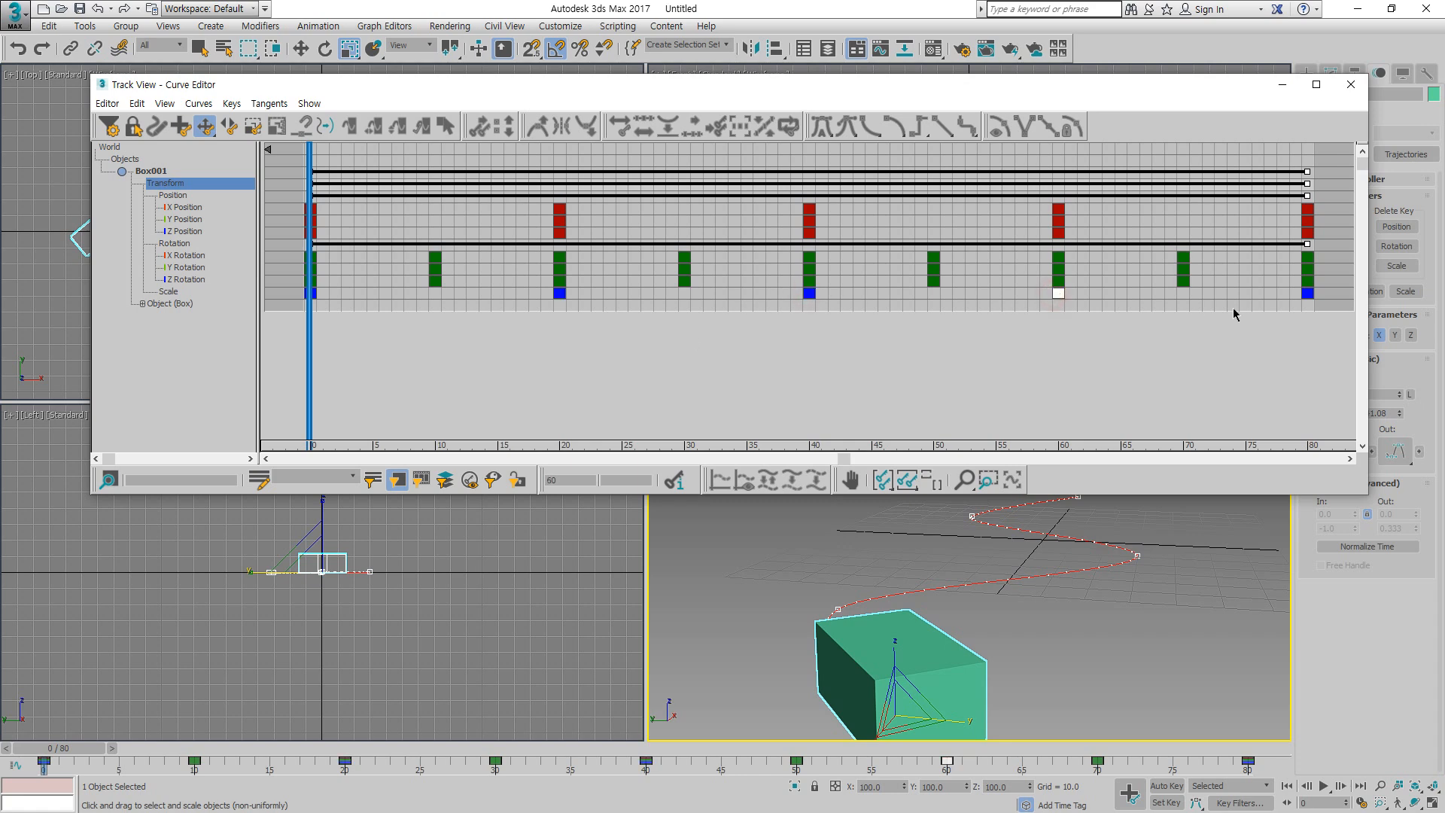
pyautogui.click(1307, 293)
pyautogui.click(451, 368)
pyautogui.doubleClick(163, 294)
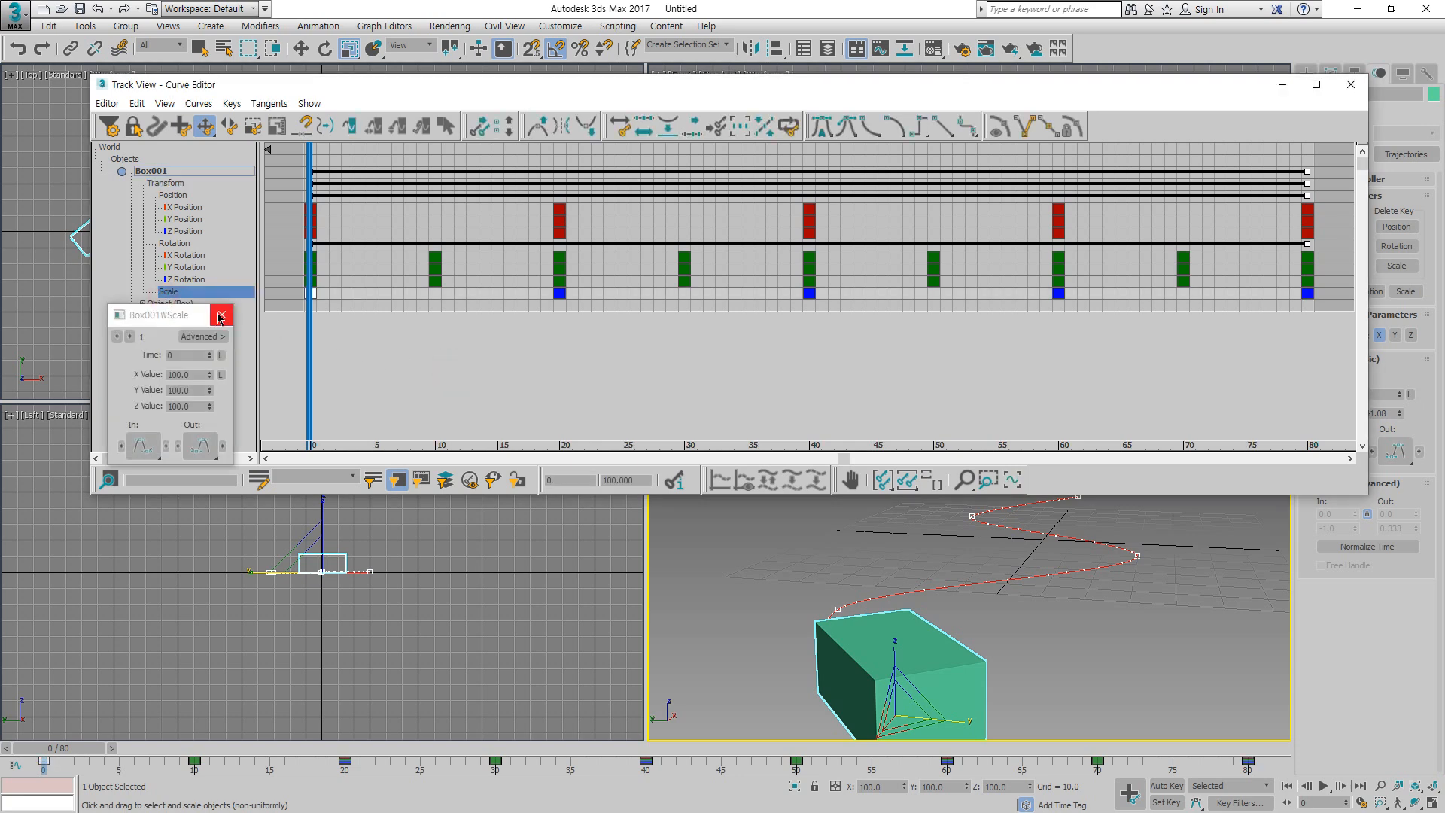
pyautogui.click(221, 316)
pyautogui.click(558, 293)
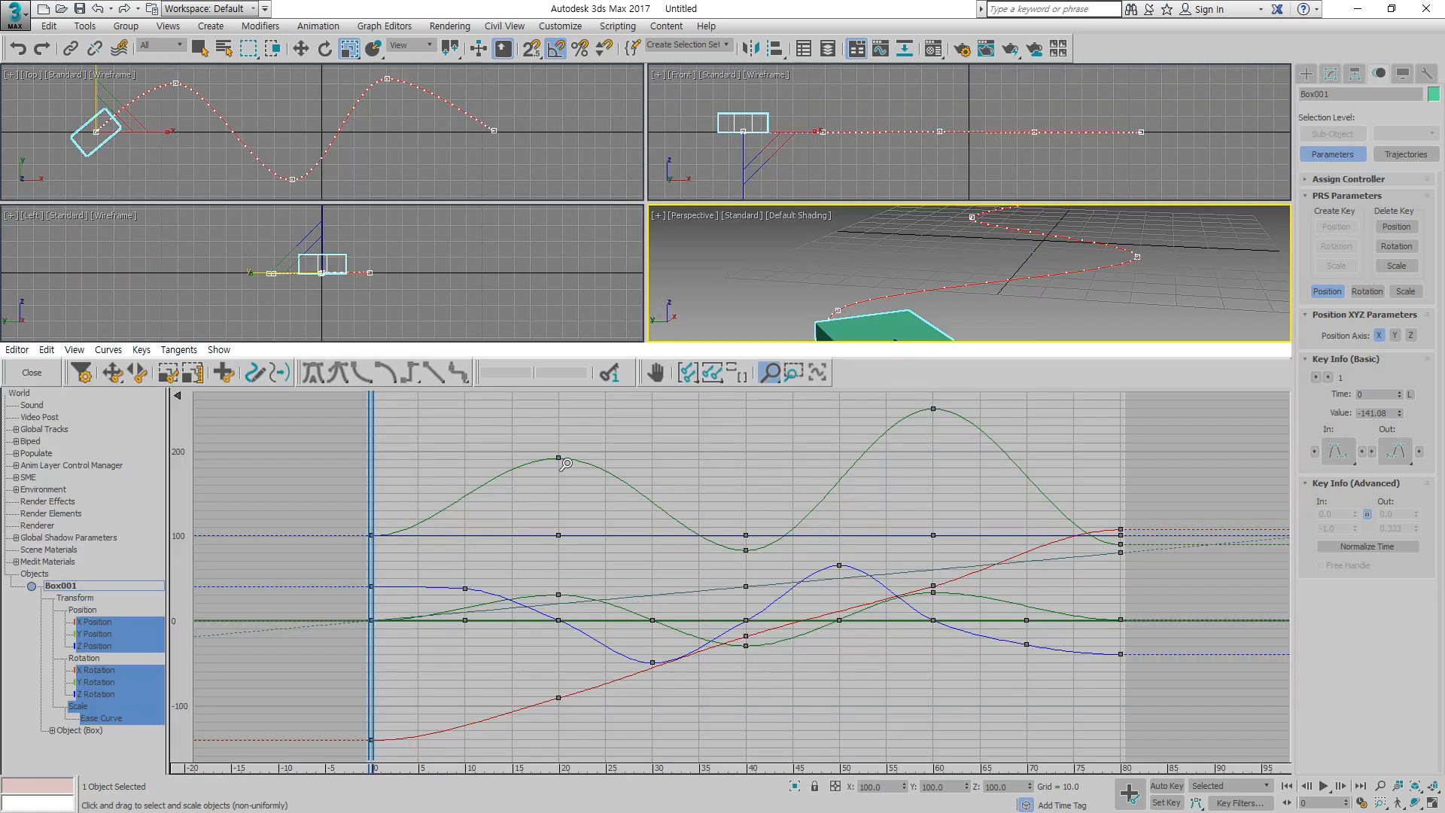
# Step: Leave the zoom tool in the Mini Curve Editor and select the two scale curves' keys at frame 20 one after the other
pyautogui.rightClick(565, 464)
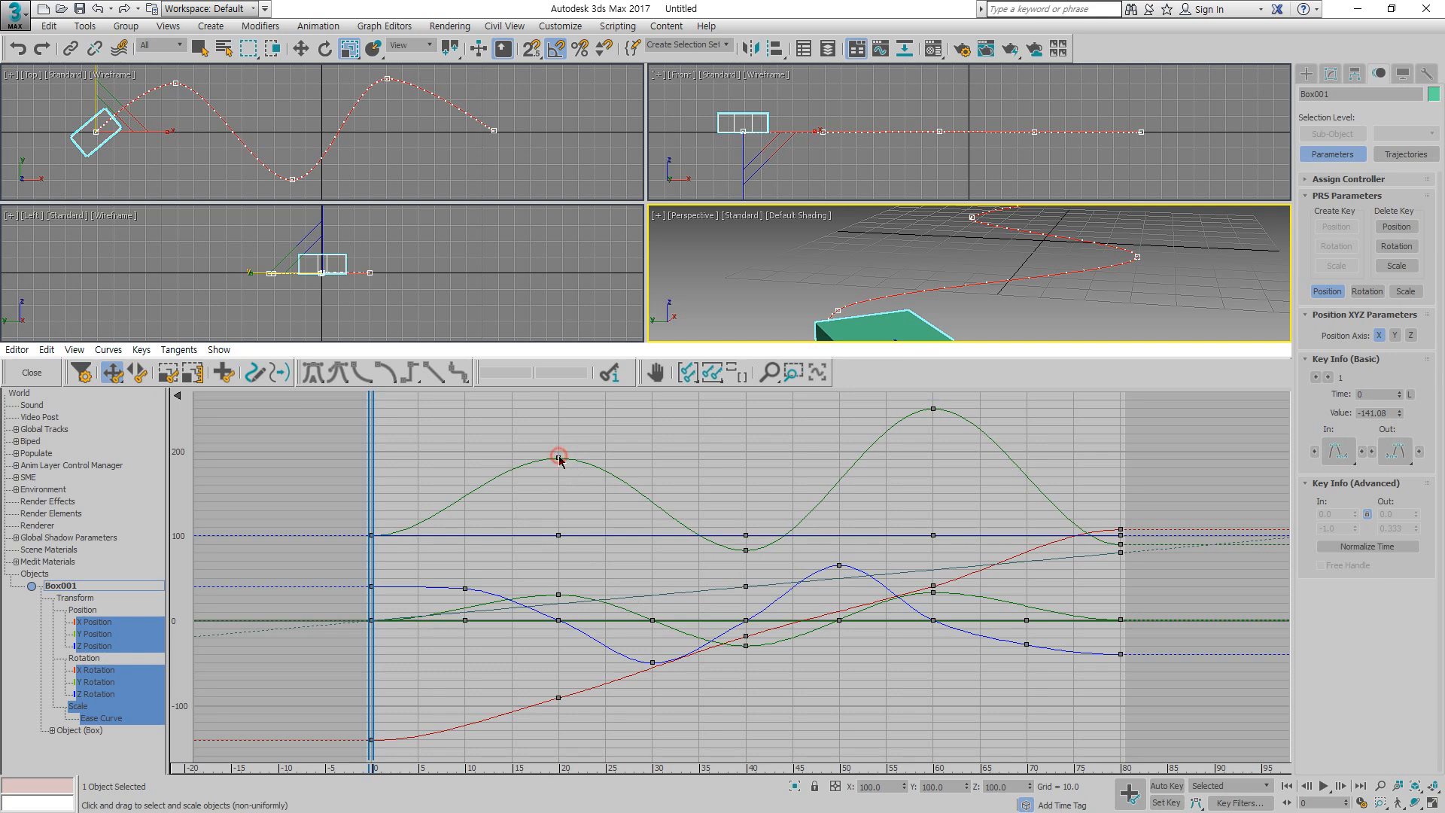
pyautogui.click(558, 457)
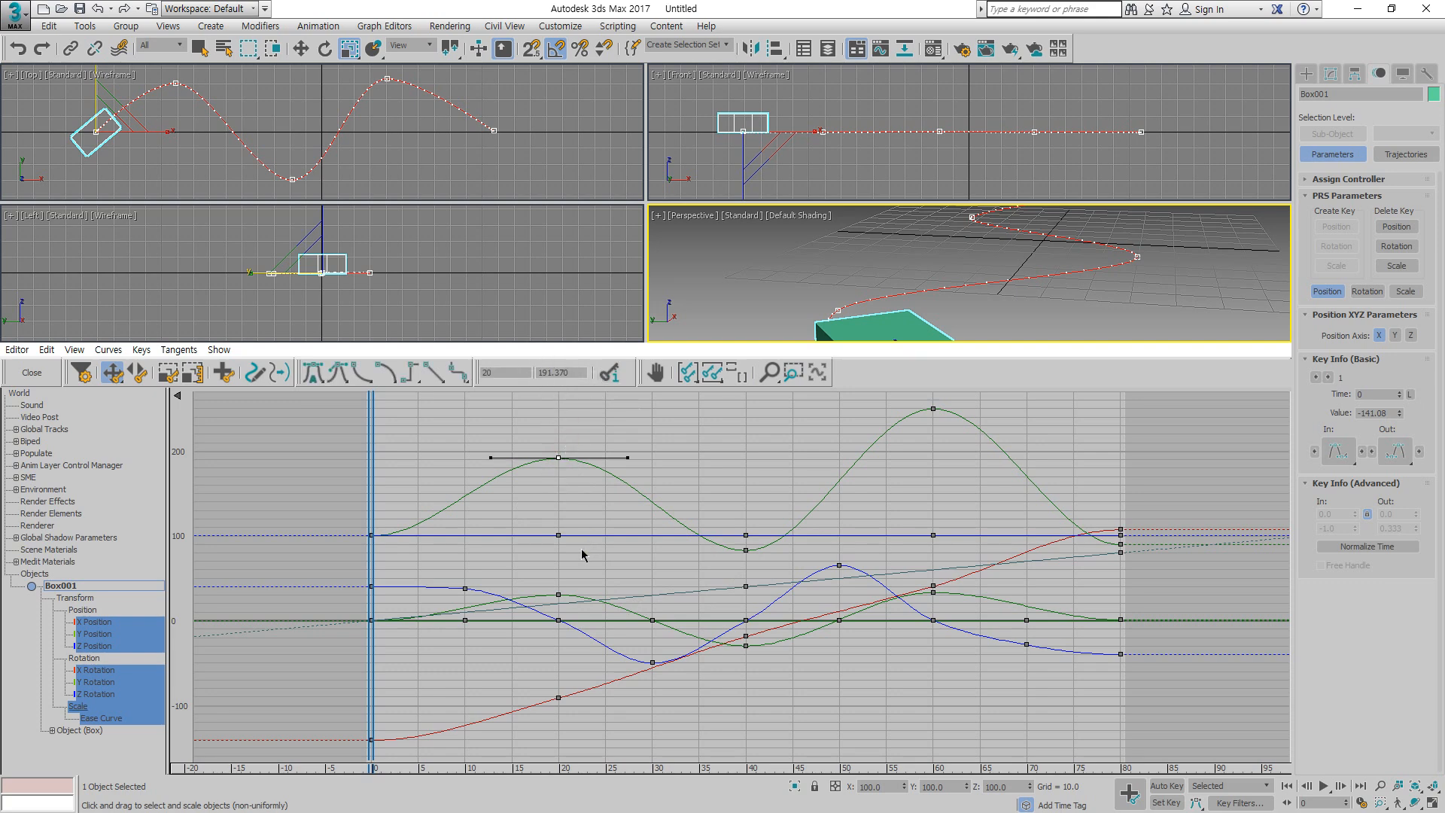
pyautogui.moveTo(579, 554); pyautogui.dragTo(544, 531)
# Step: View the box's X, Y and Z Position curves individually, and review the X and Y curves again
pyautogui.click(94, 624)
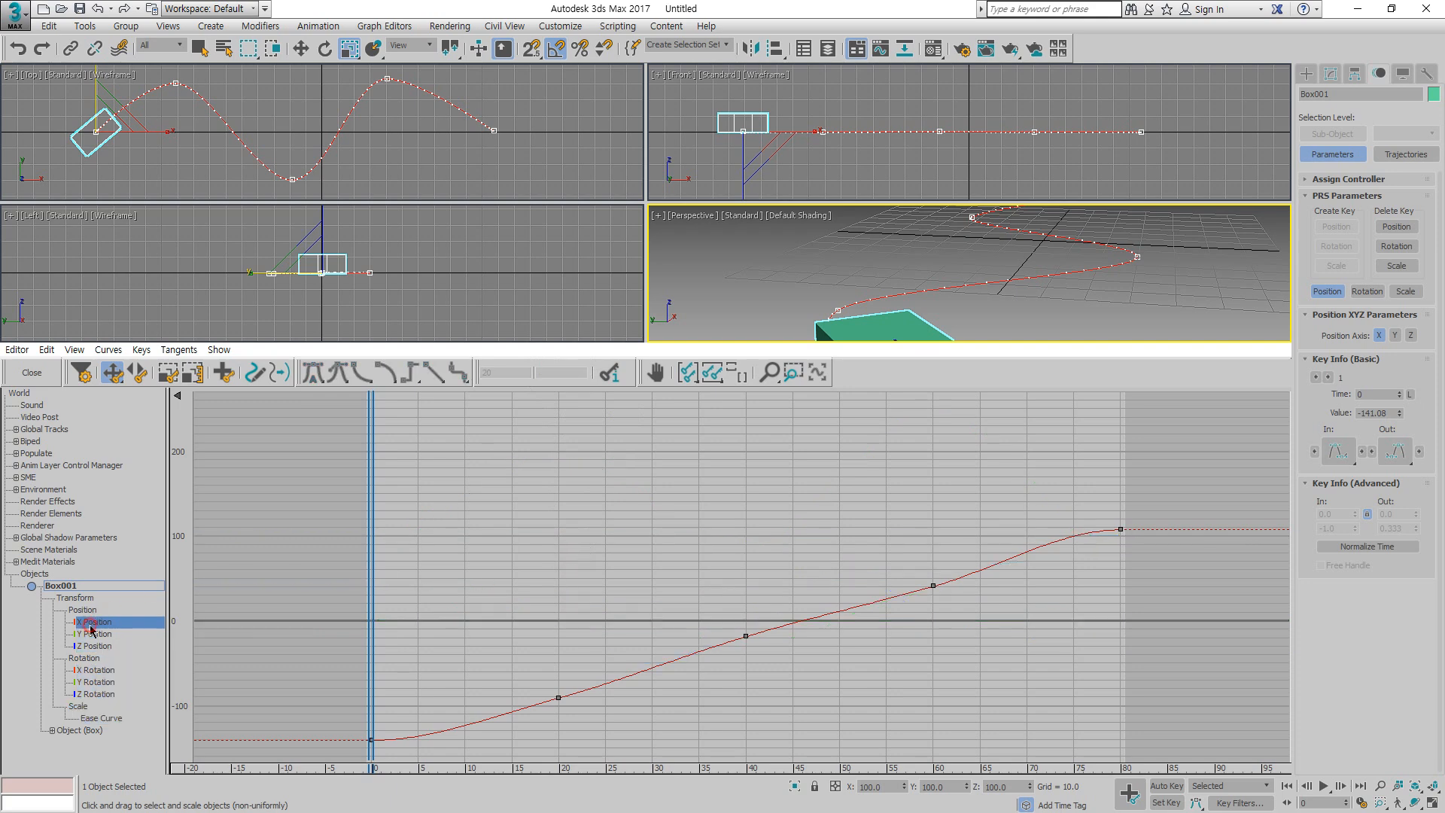
pyautogui.click(96, 634)
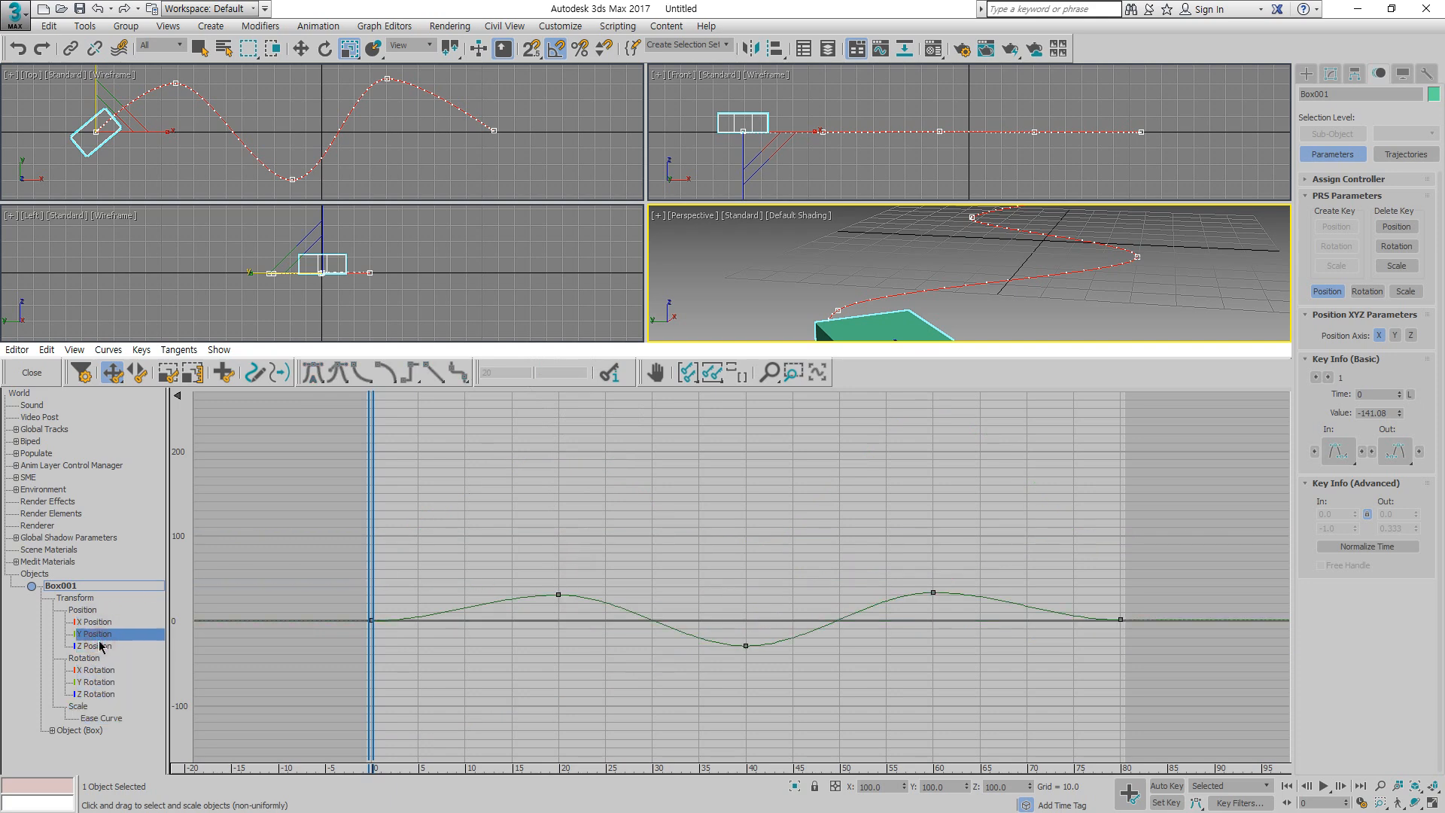
pyautogui.click(98, 645)
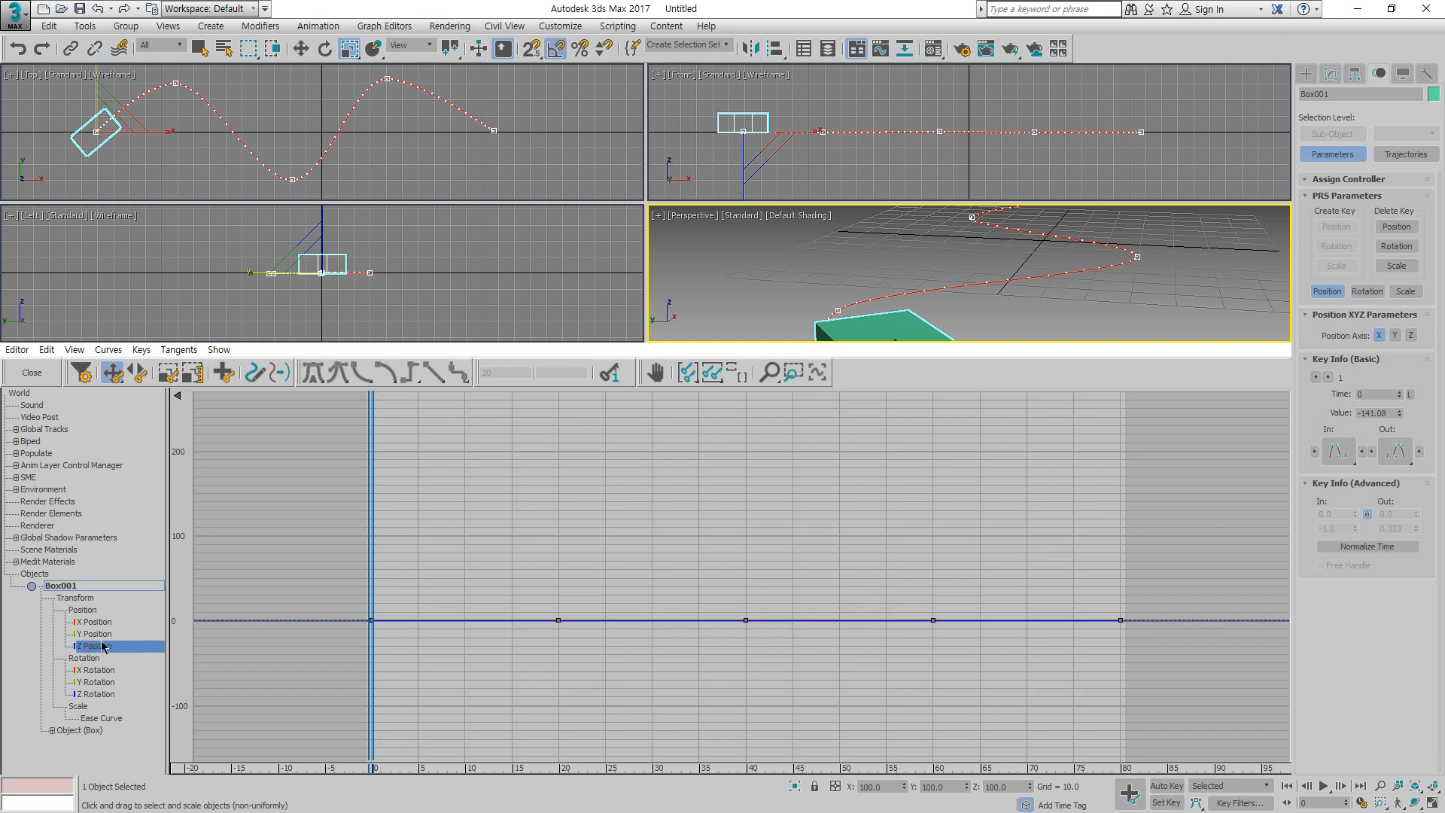
pyautogui.click(108, 624)
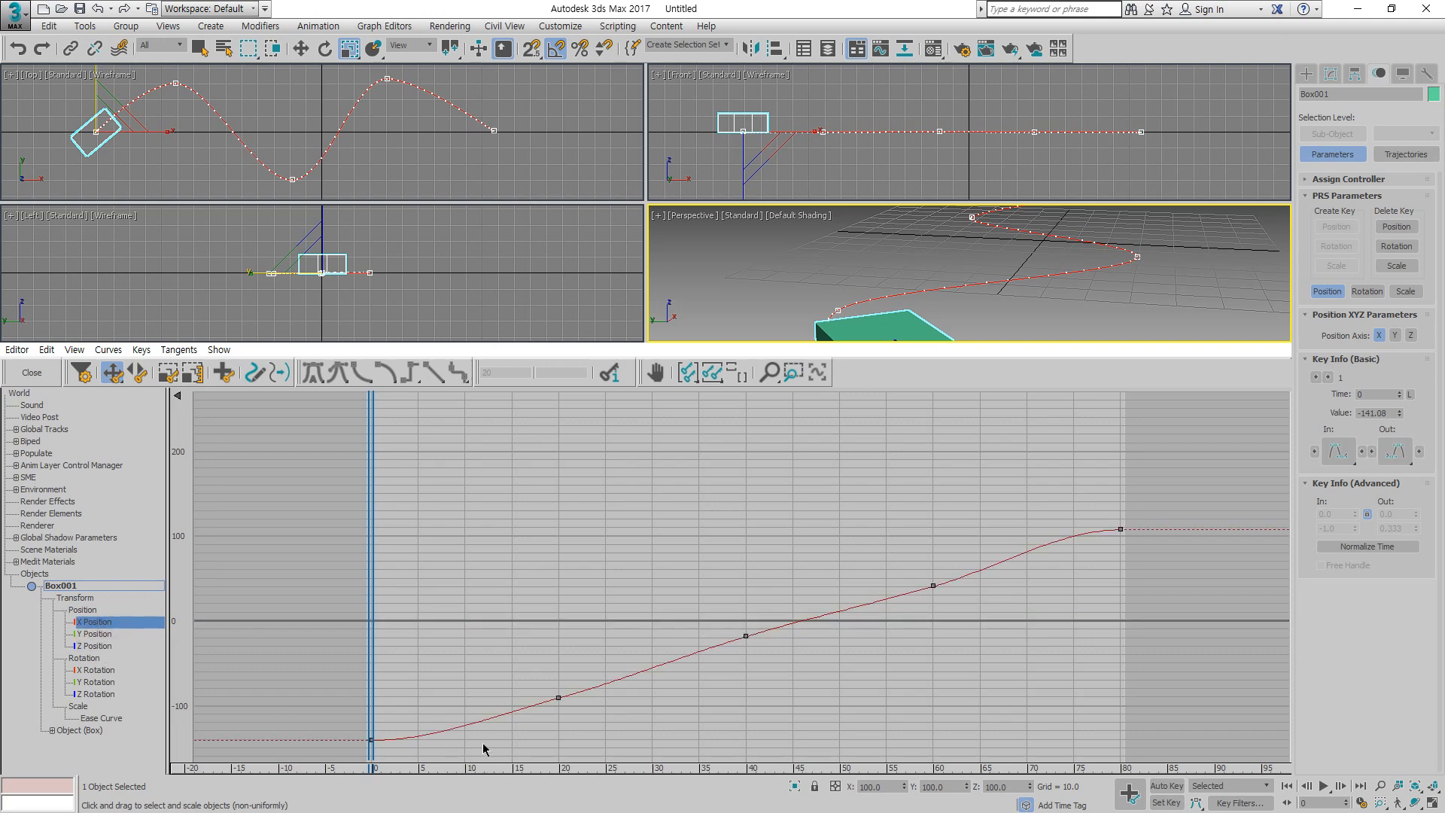
pyautogui.click(109, 637)
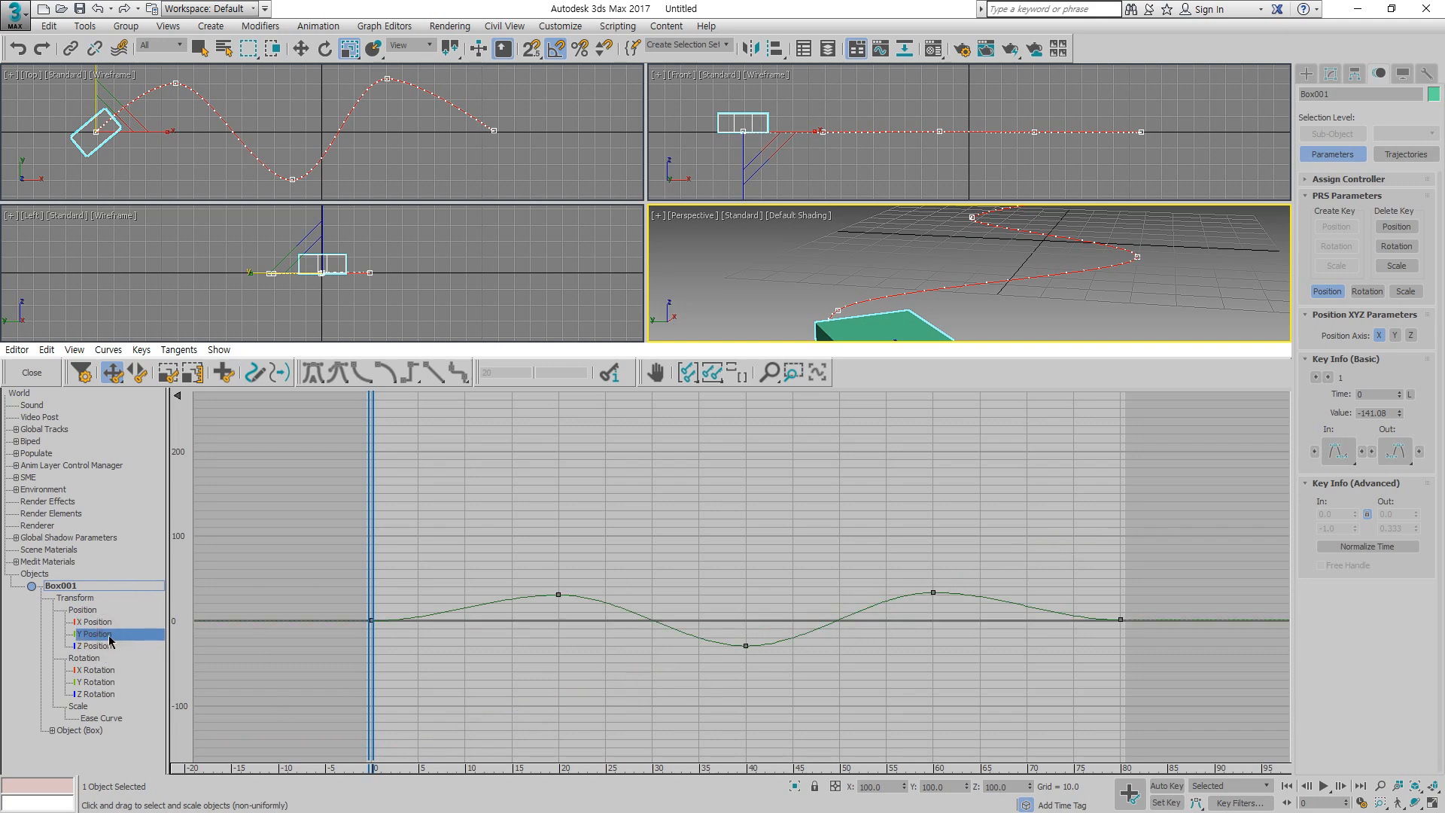
# Step: View the X Rotation, Z Rotation, Ease Curve and Scale curves individually, and deselect the scale key
pyautogui.click(102, 671)
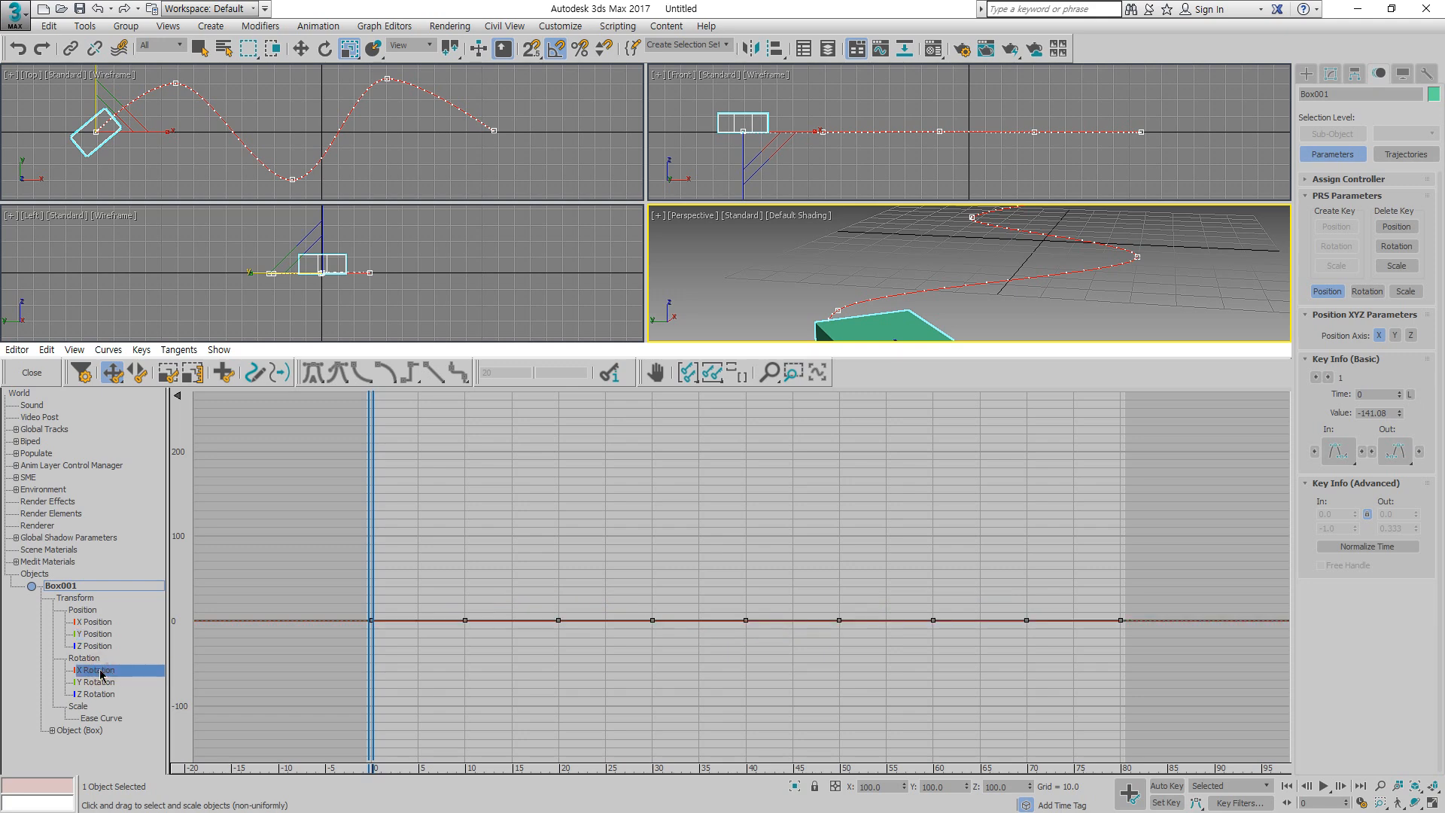
pyautogui.click(100, 694)
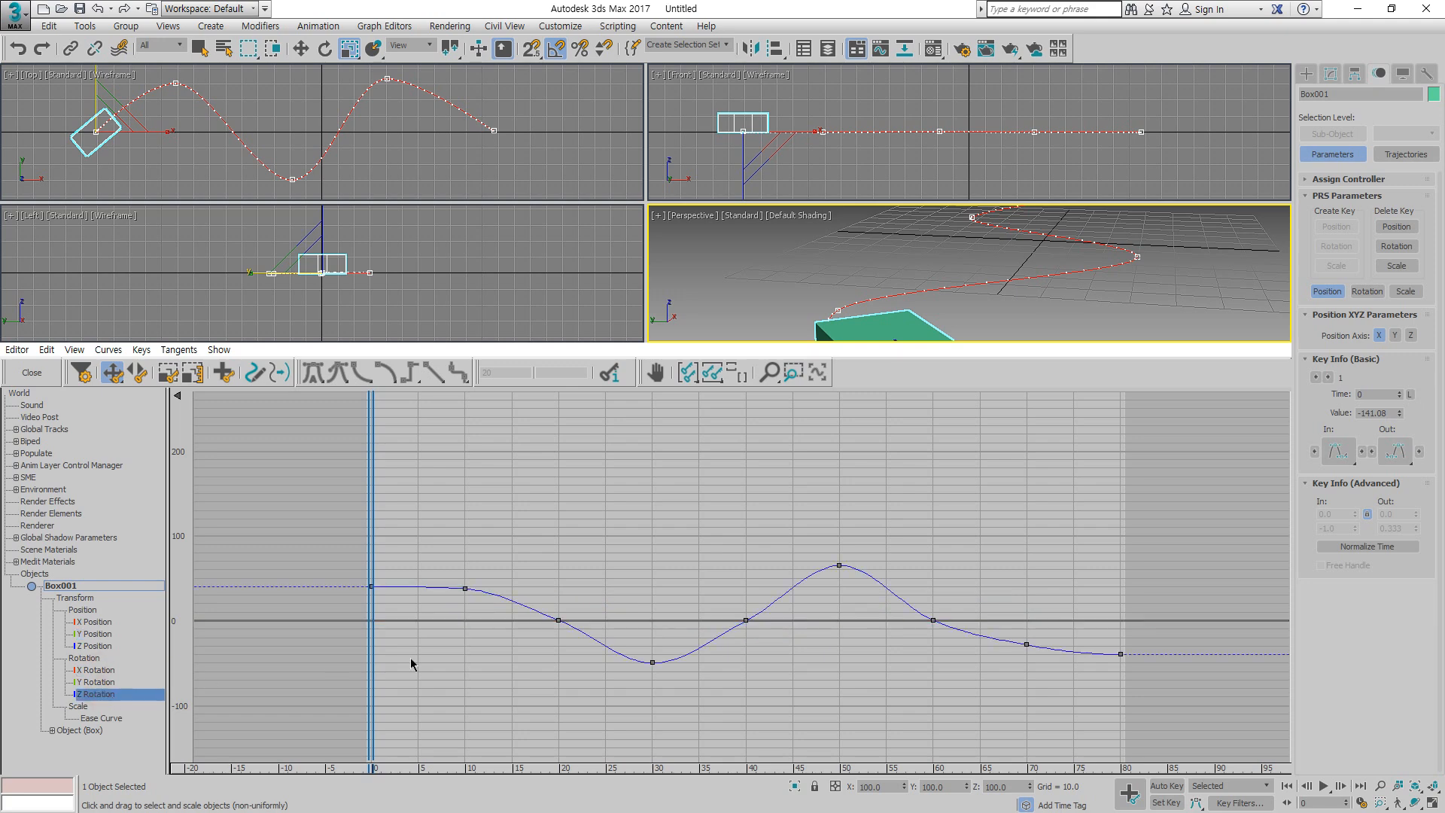
pyautogui.click(101, 718)
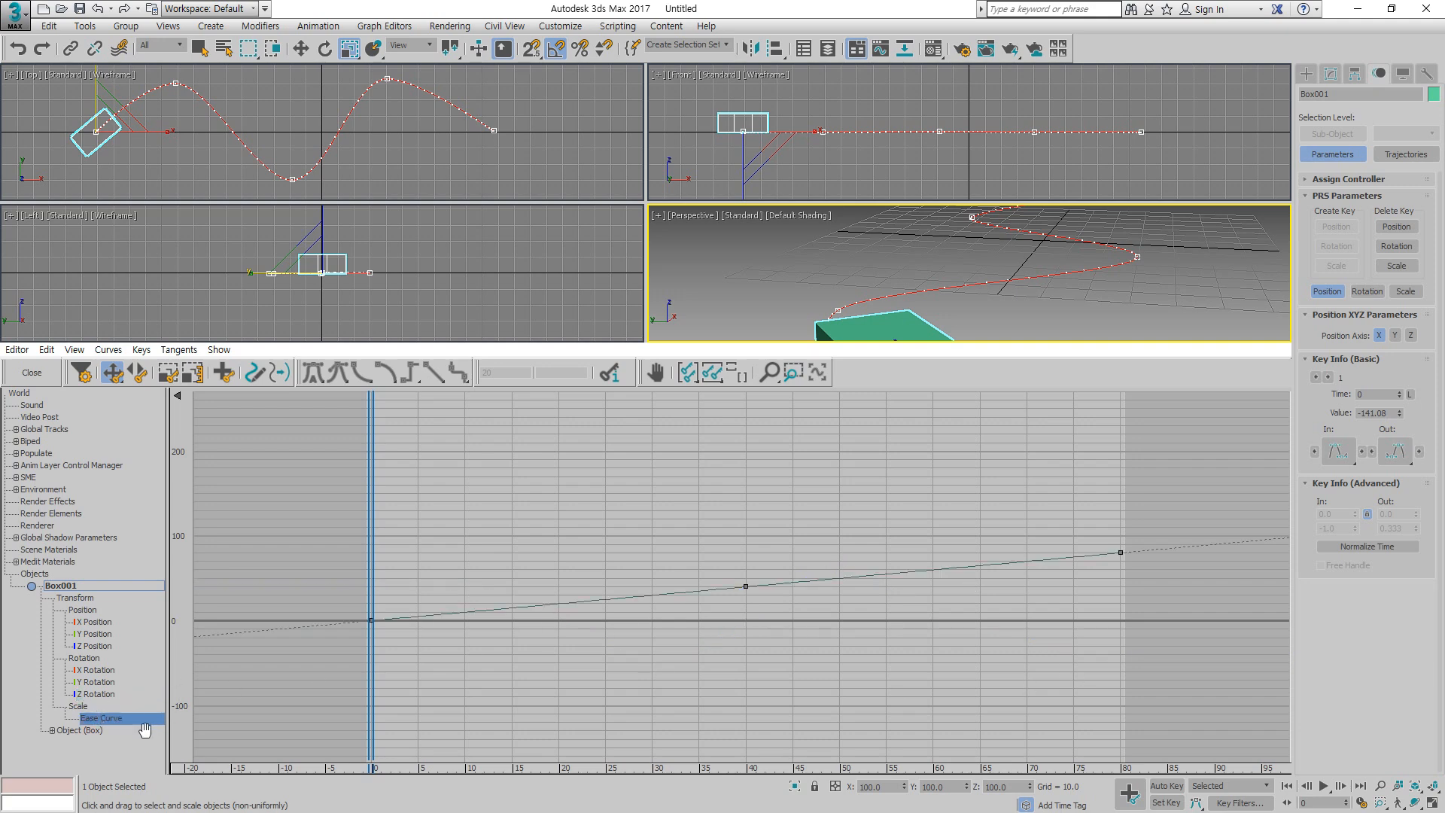
pyautogui.click(85, 706)
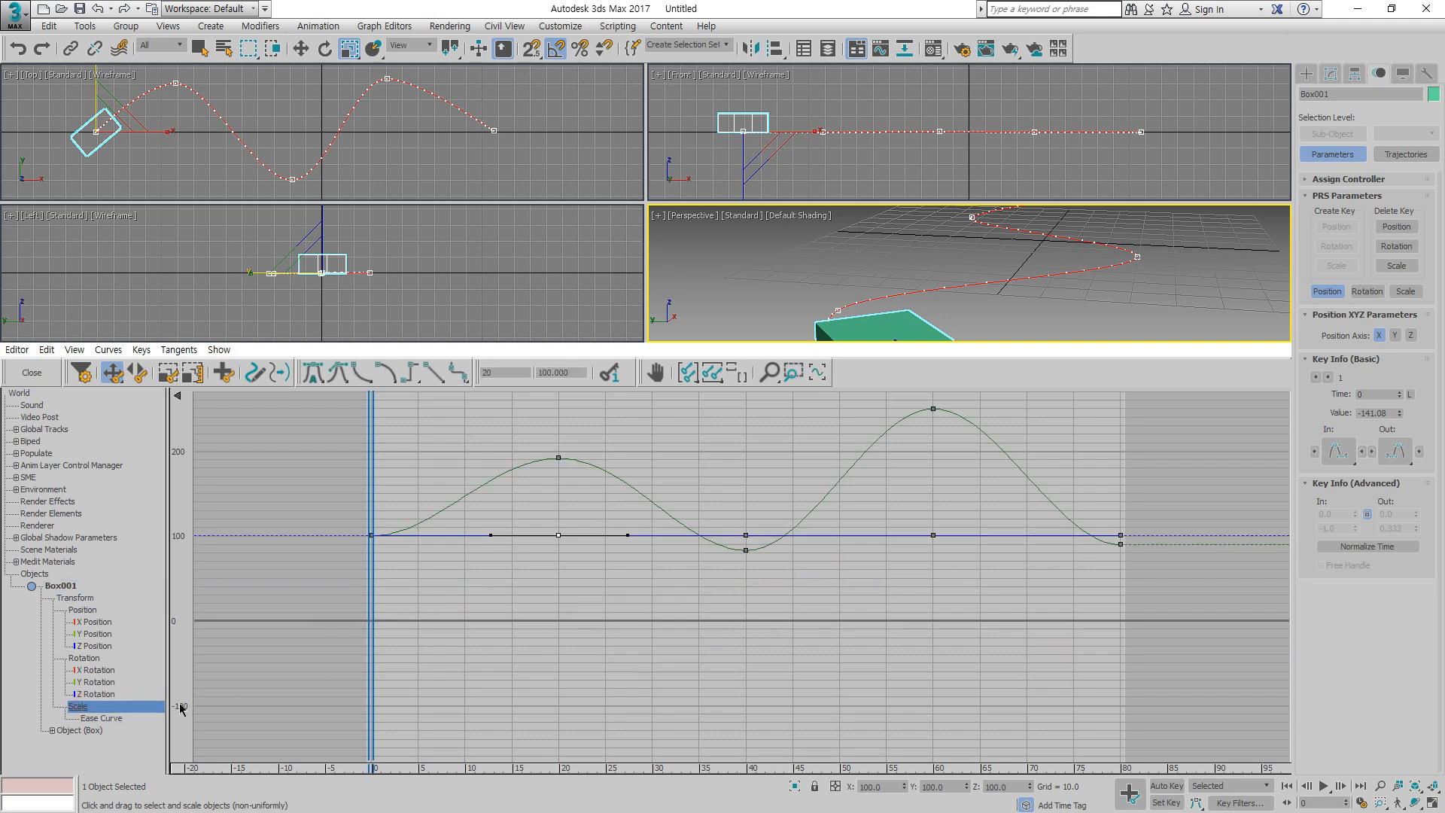
pyautogui.click(569, 465)
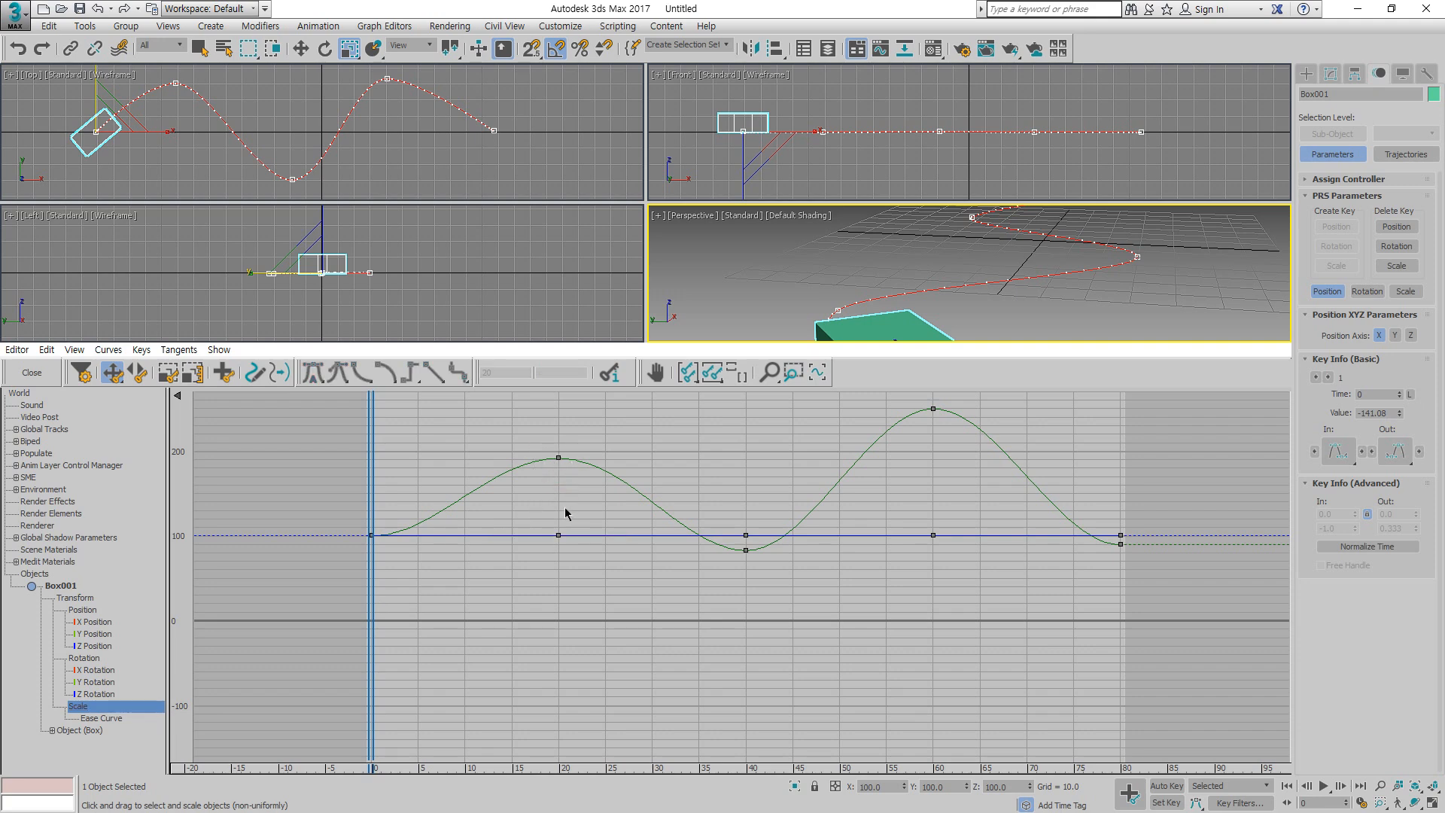
# Step: Raise the two scale curves' keys at frame 20 to about 253.5 and at frame 40 to about 99.8
pyautogui.click(934, 409)
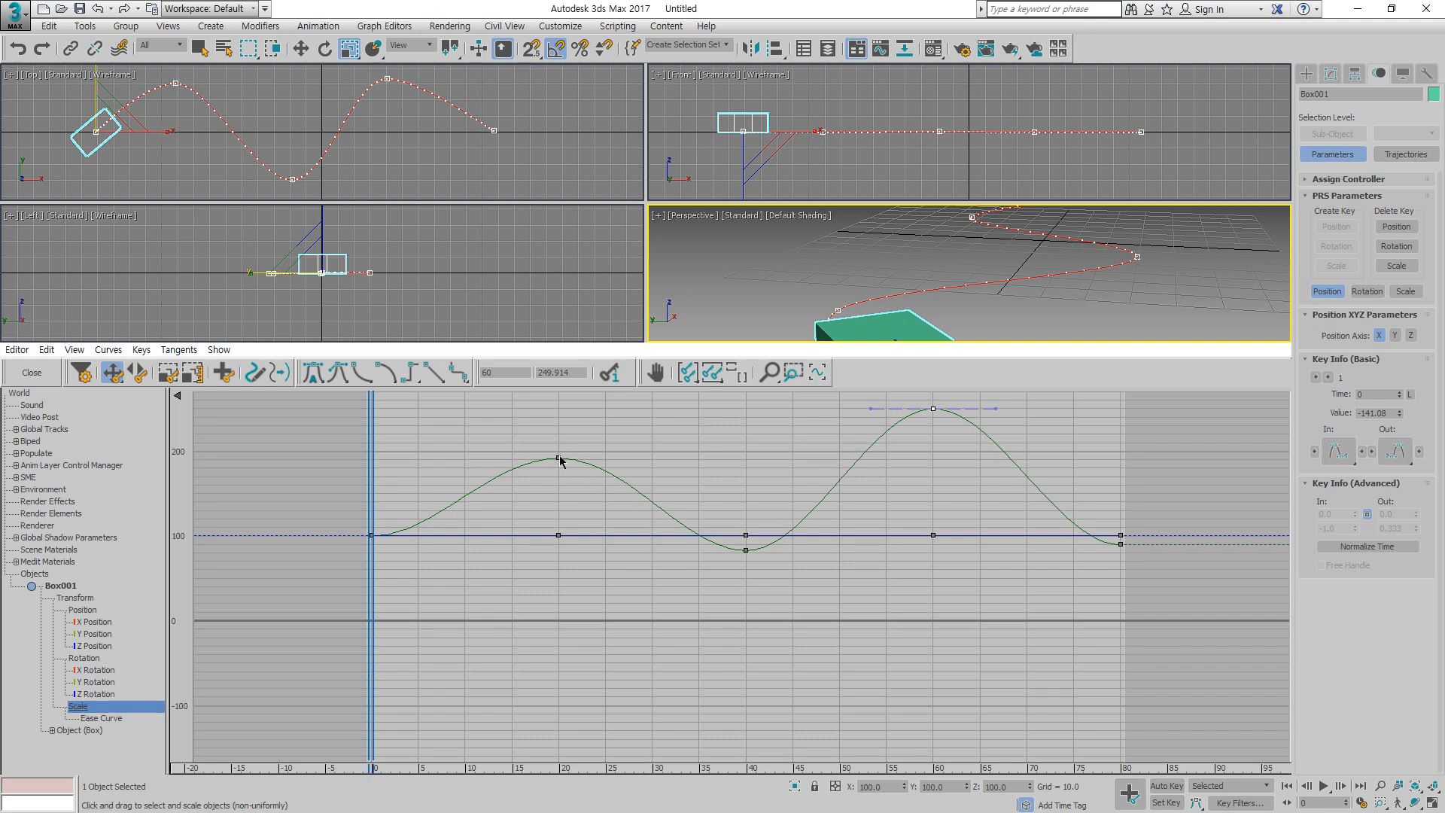
pyautogui.moveTo(558, 457); pyautogui.dragTo(556, 411)
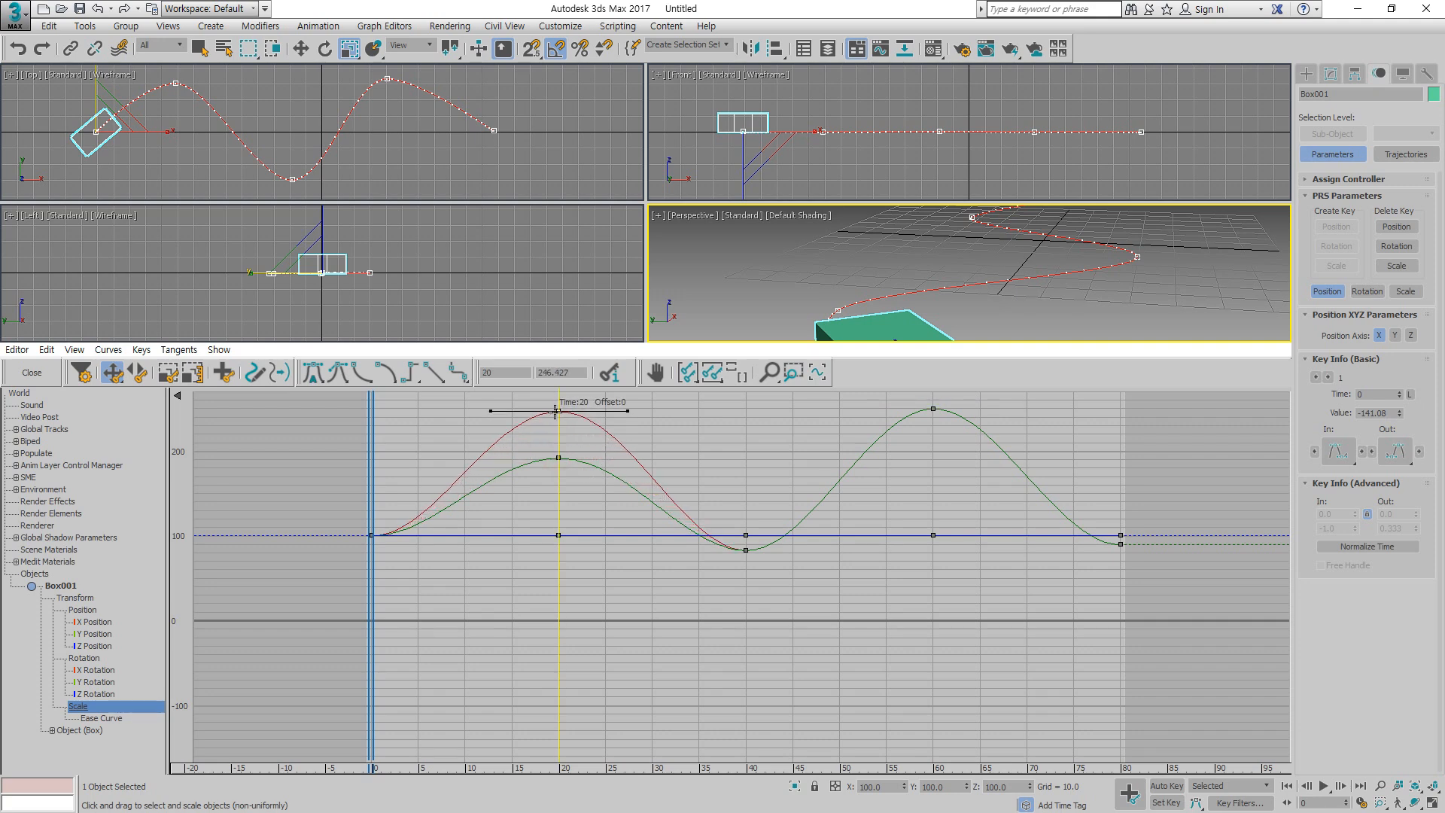
pyautogui.moveTo(560, 459); pyautogui.dragTo(559, 405)
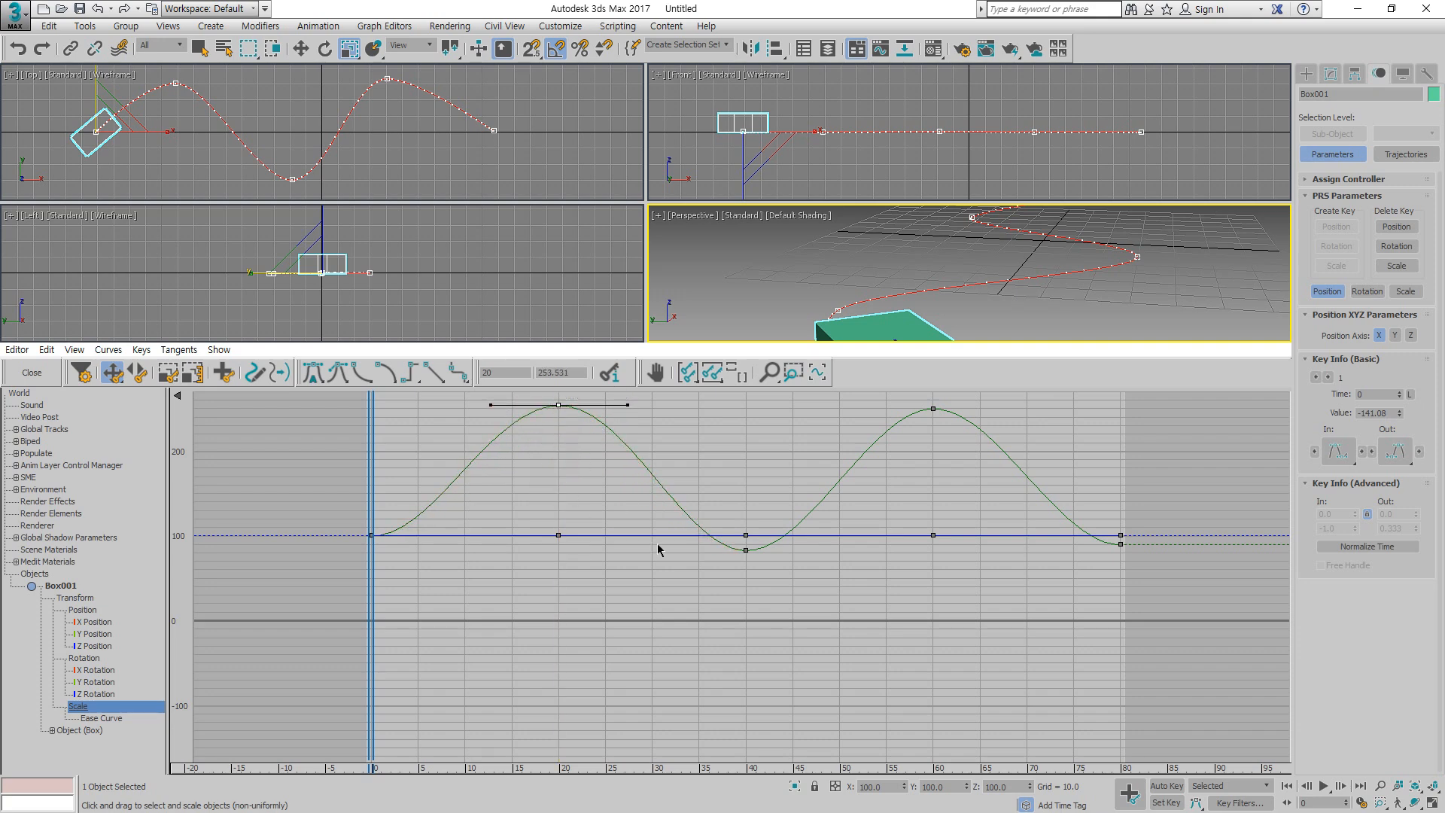
pyautogui.click(746, 551)
pyautogui.moveTo(746, 550); pyautogui.dragTo(746, 535)
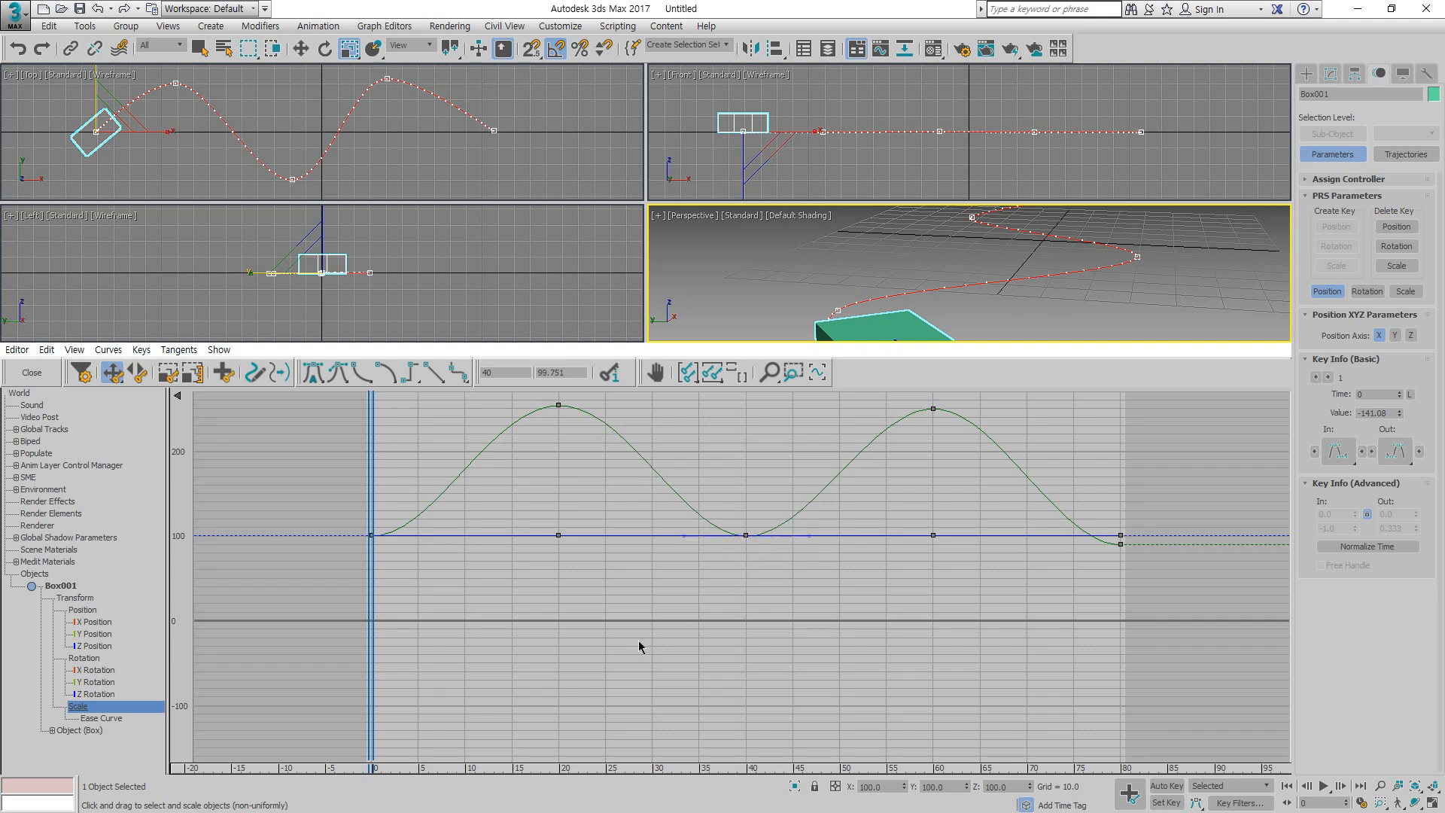
# Step: Raise the scale curves' keys at frame 80 to about 100, and tilt the tangent handle of a frame 20 scale key
pyautogui.click(1115, 542)
pyautogui.moveTo(1127, 551); pyautogui.dragTo(1123, 535)
pyautogui.moveTo(586, 444); pyautogui.dragTo(497, 387)
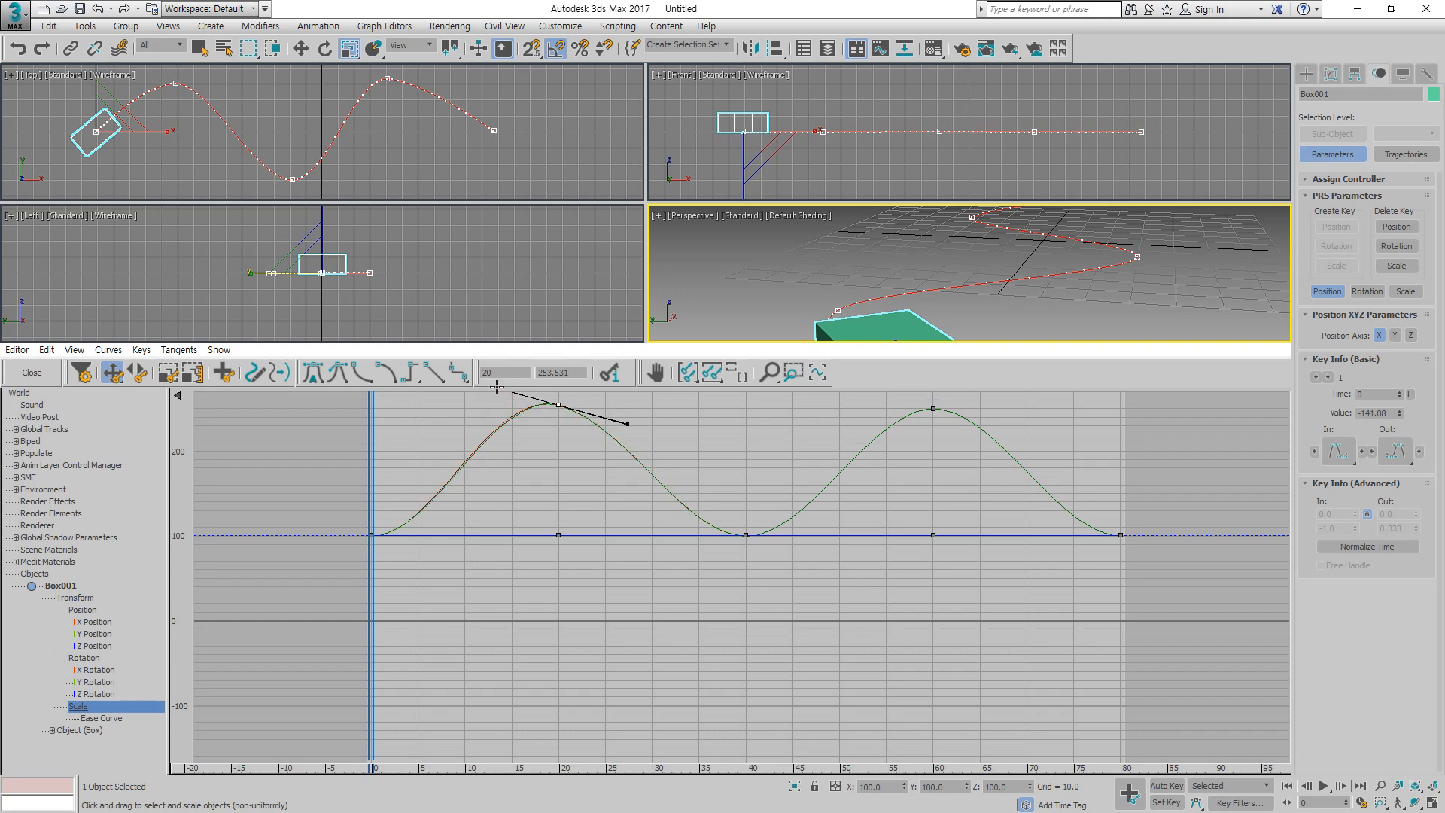
pyautogui.click(594, 490)
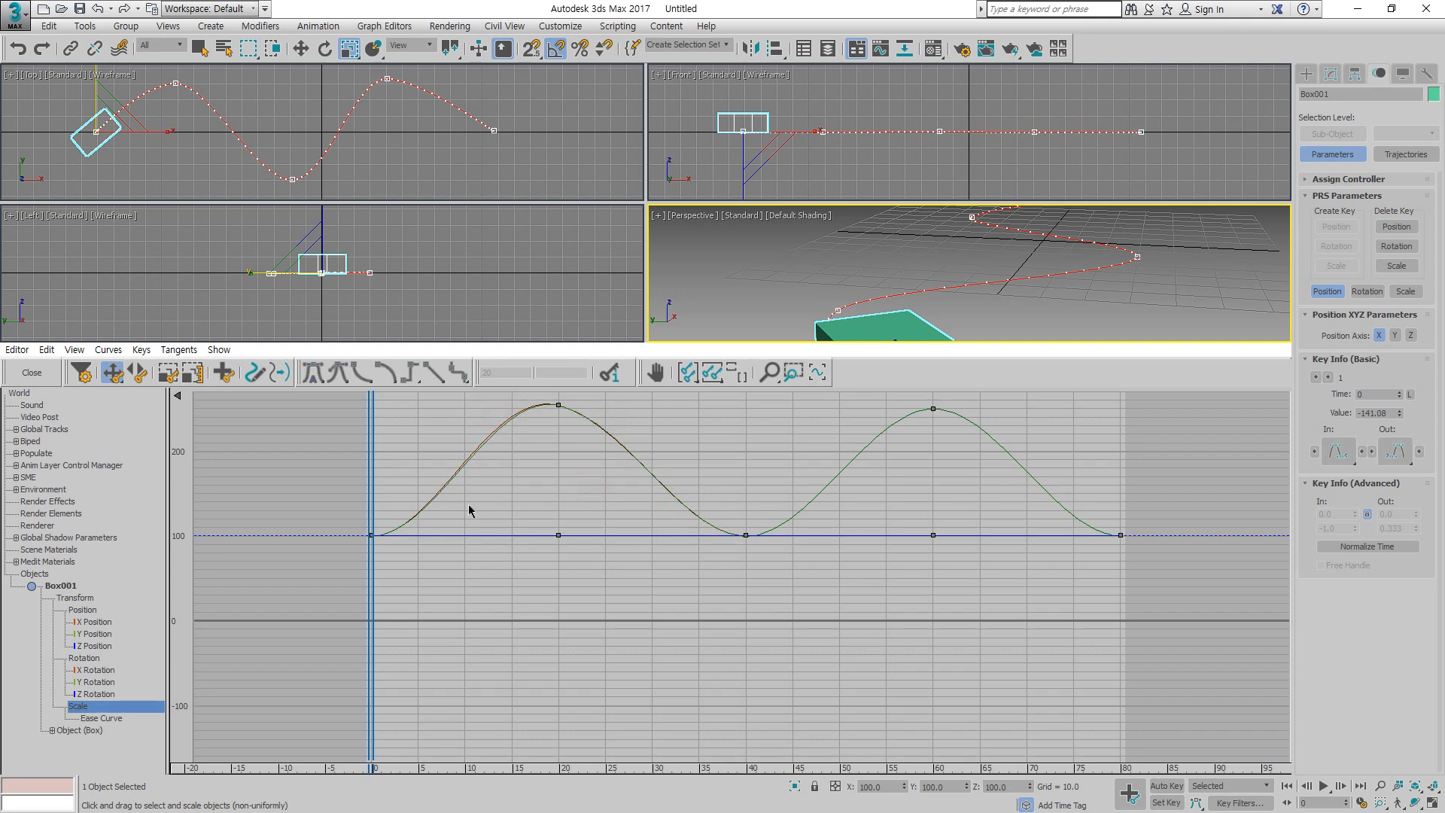
# Step: Display the box's Position, Rotation, Scale and Ease Curve tracks together to compare all of their curves
pyautogui.click(77, 599)
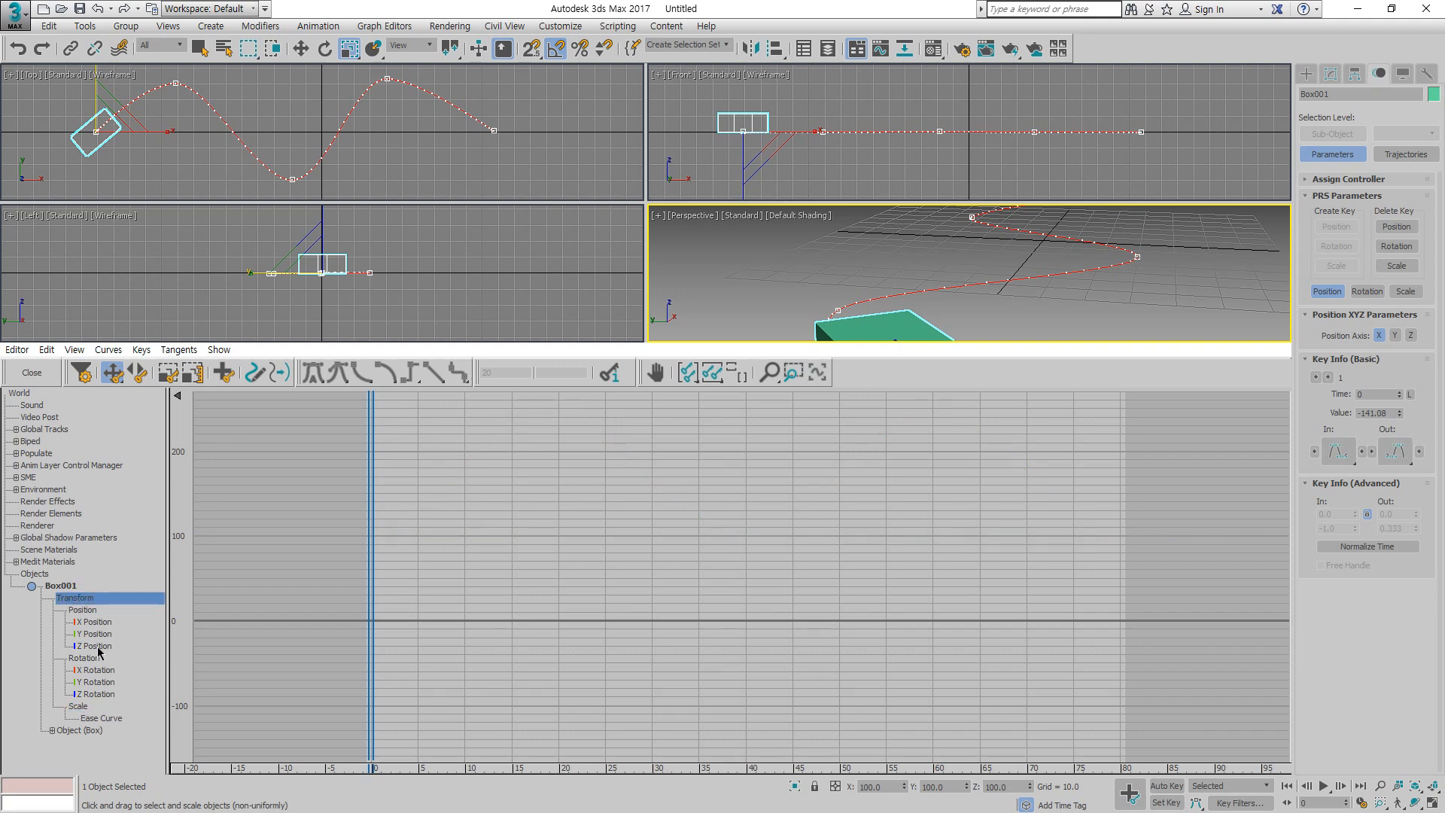
pyautogui.click(81, 607)
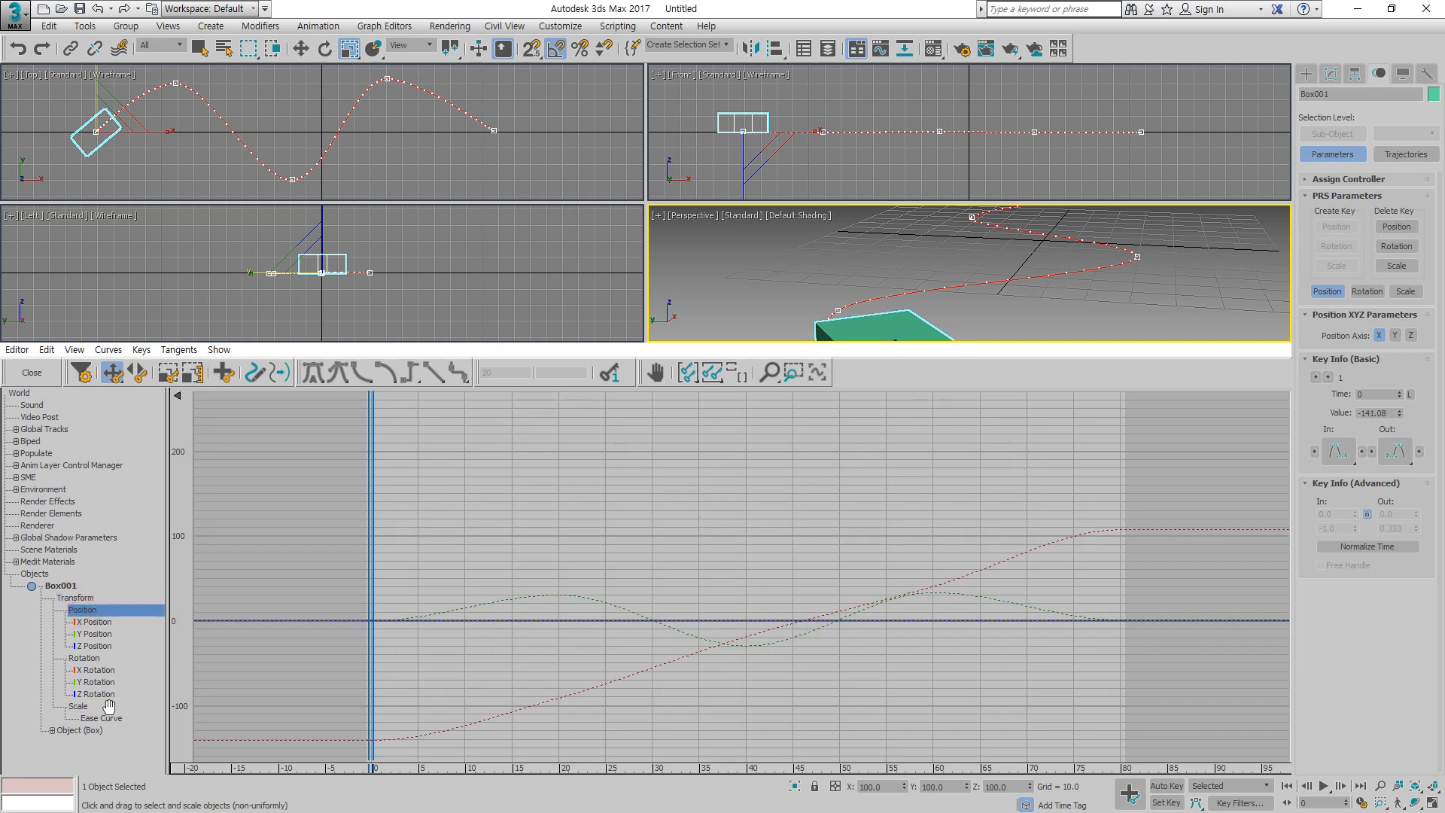
pyautogui.keyDown('ctrl'); pyautogui.click(79, 708); pyautogui.keyUp('ctrl')
pyautogui.keyDown('ctrl'); pyautogui.click(108, 719); pyautogui.keyUp('ctrl')
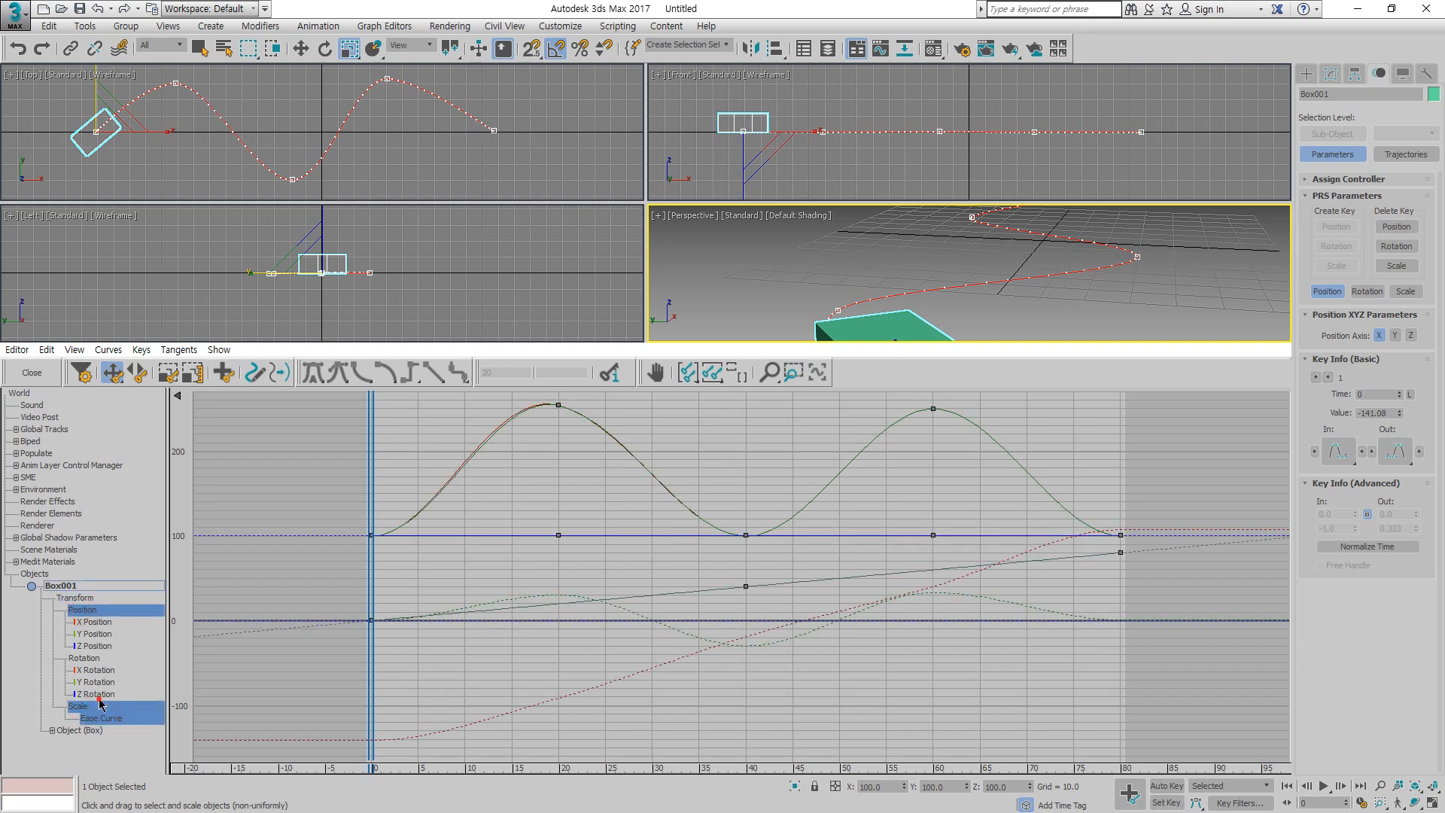
pyautogui.keyDown('ctrl'); pyautogui.click(101, 694); pyautogui.keyUp('ctrl')
pyautogui.keyDown('ctrl'); pyautogui.click(103, 670); pyautogui.keyUp('ctrl')
pyautogui.keyDown('ctrl'); pyautogui.click(103, 682); pyautogui.keyUp('ctrl')
pyautogui.keyDown('ctrl'); pyautogui.click(103, 646); pyautogui.keyUp('ctrl')
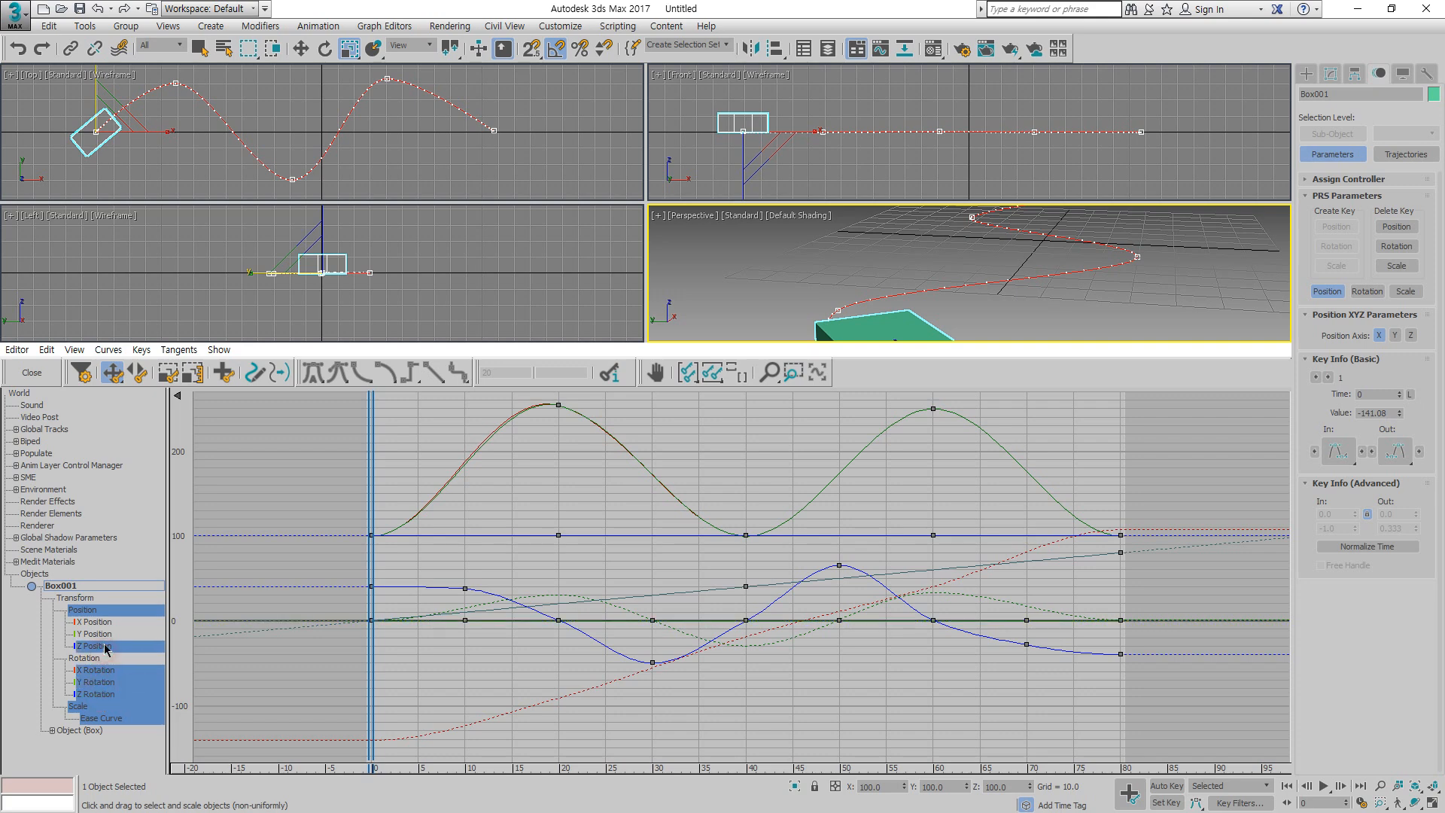
pyautogui.keyDown('ctrl'); pyautogui.click(104, 634); pyautogui.keyUp('ctrl')
pyautogui.keyDown('ctrl'); pyautogui.click(104, 622); pyautogui.keyUp('ctrl')
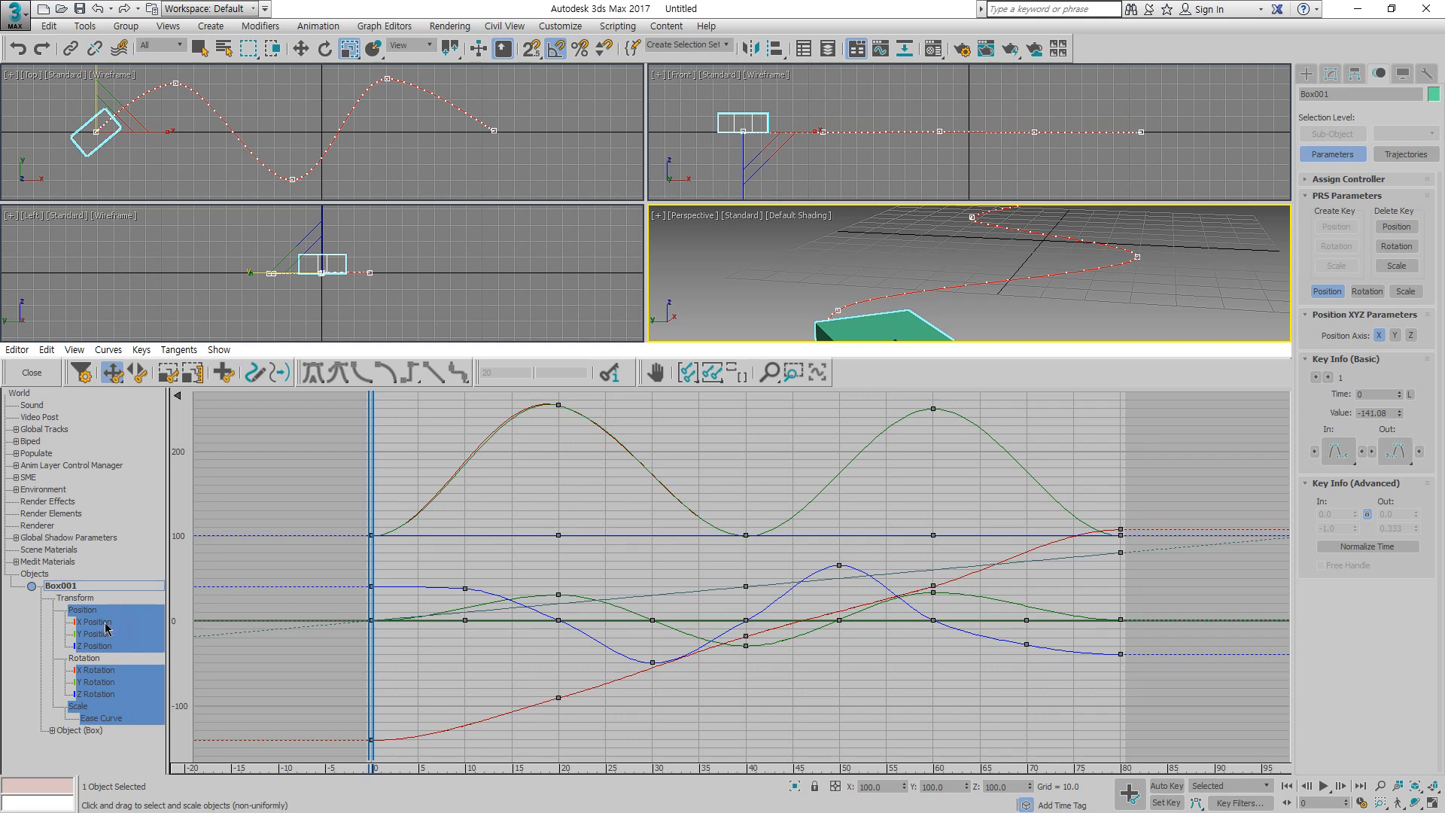
# Step: View the X, Y and Z Position, X, Y and Z Rotation and Ease Curve tracks individually, and expand the Object (Box) track
pyautogui.click(106, 624)
pyautogui.click(105, 636)
pyautogui.click(102, 648)
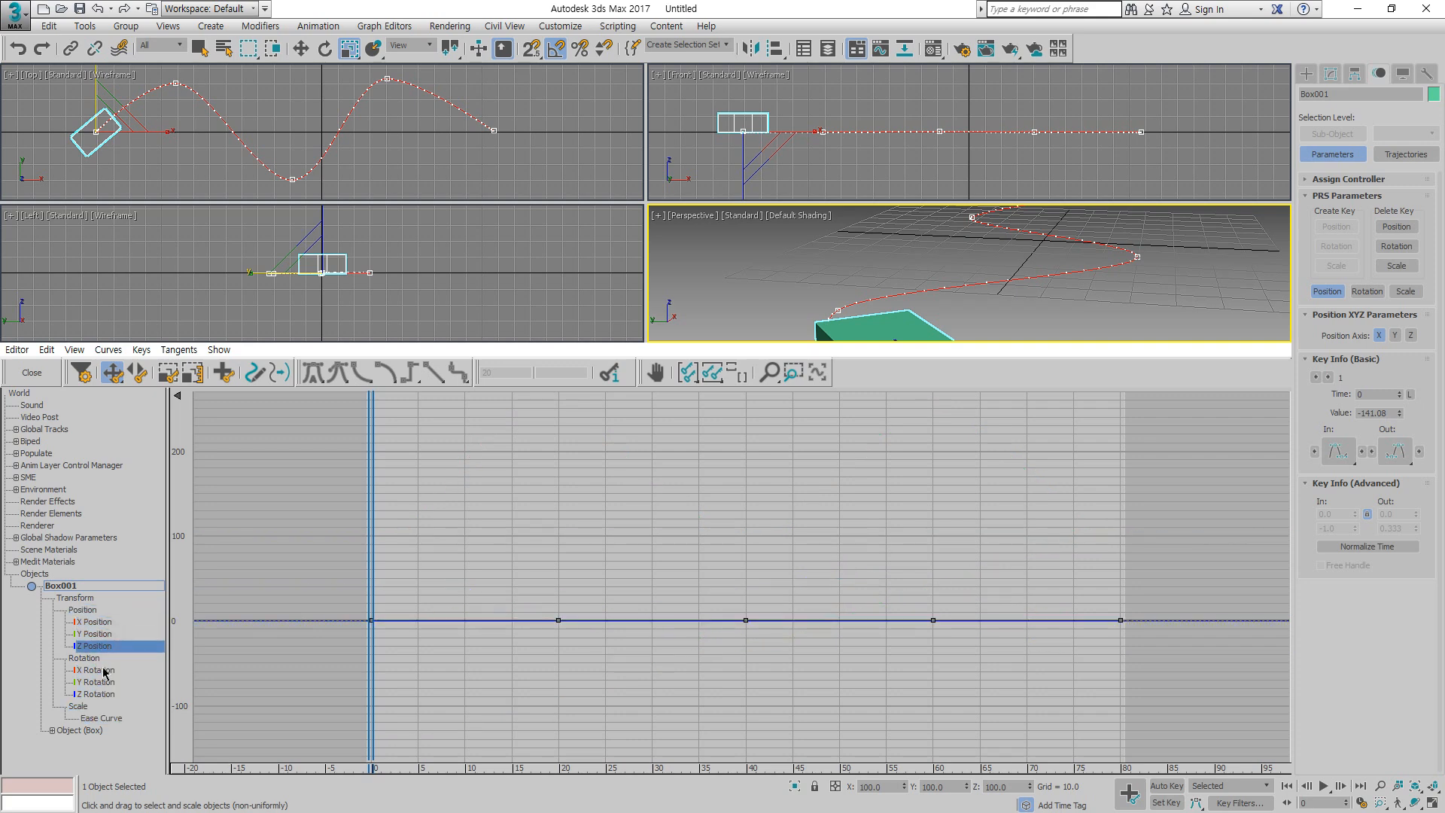
pyautogui.click(104, 670)
pyautogui.click(102, 682)
pyautogui.click(102, 694)
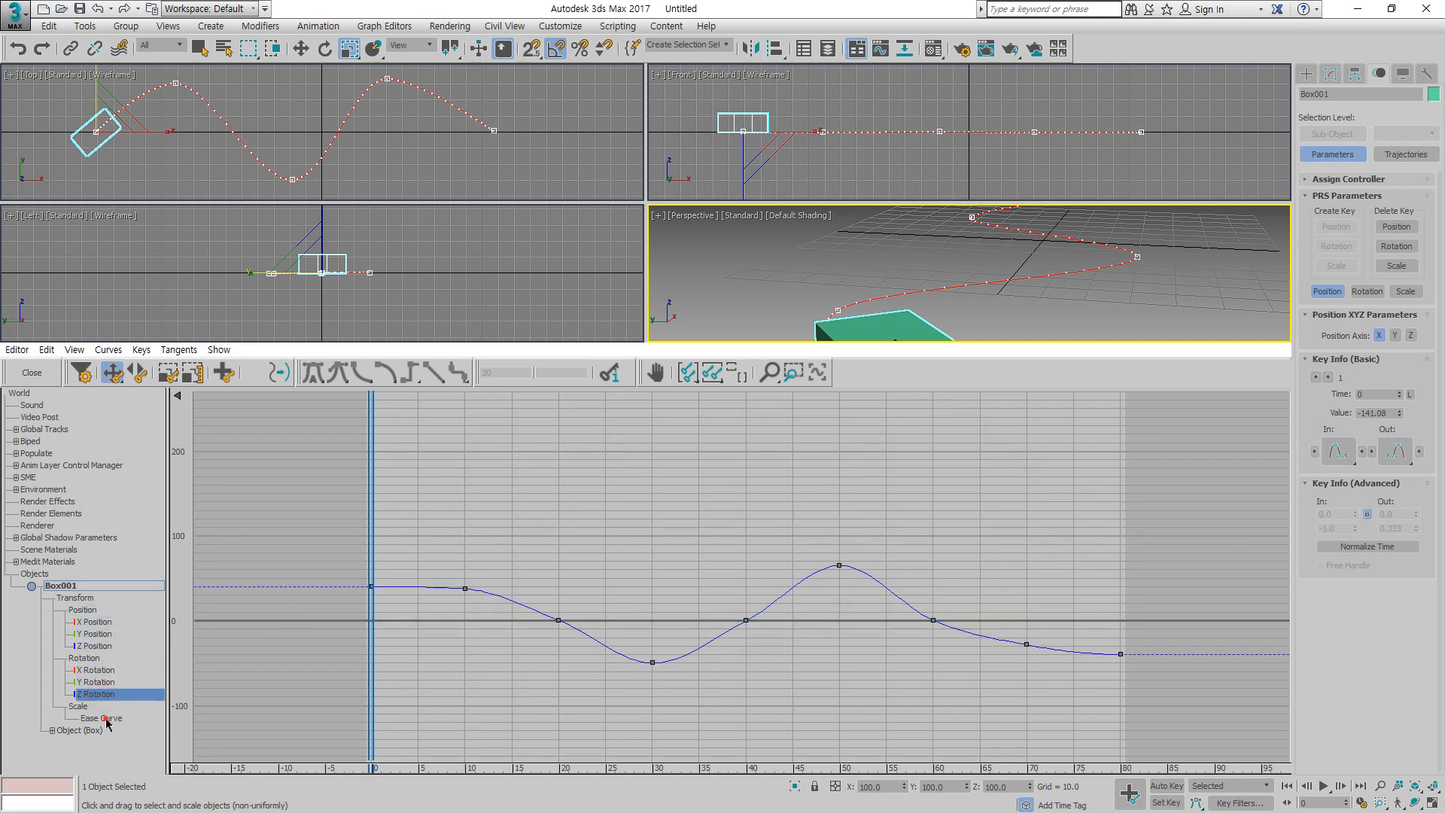
pyautogui.click(106, 720)
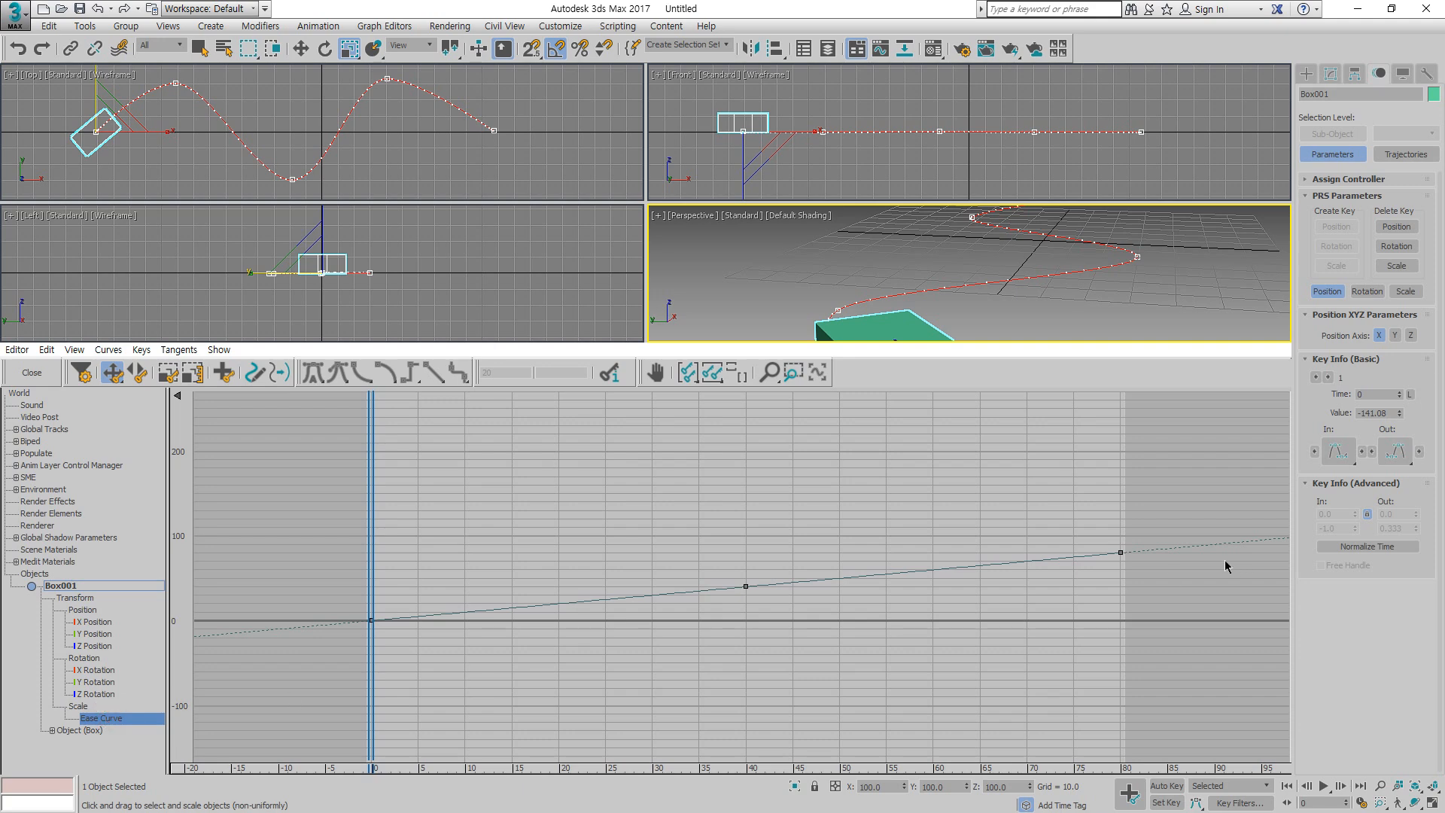
pyautogui.click(51, 731)
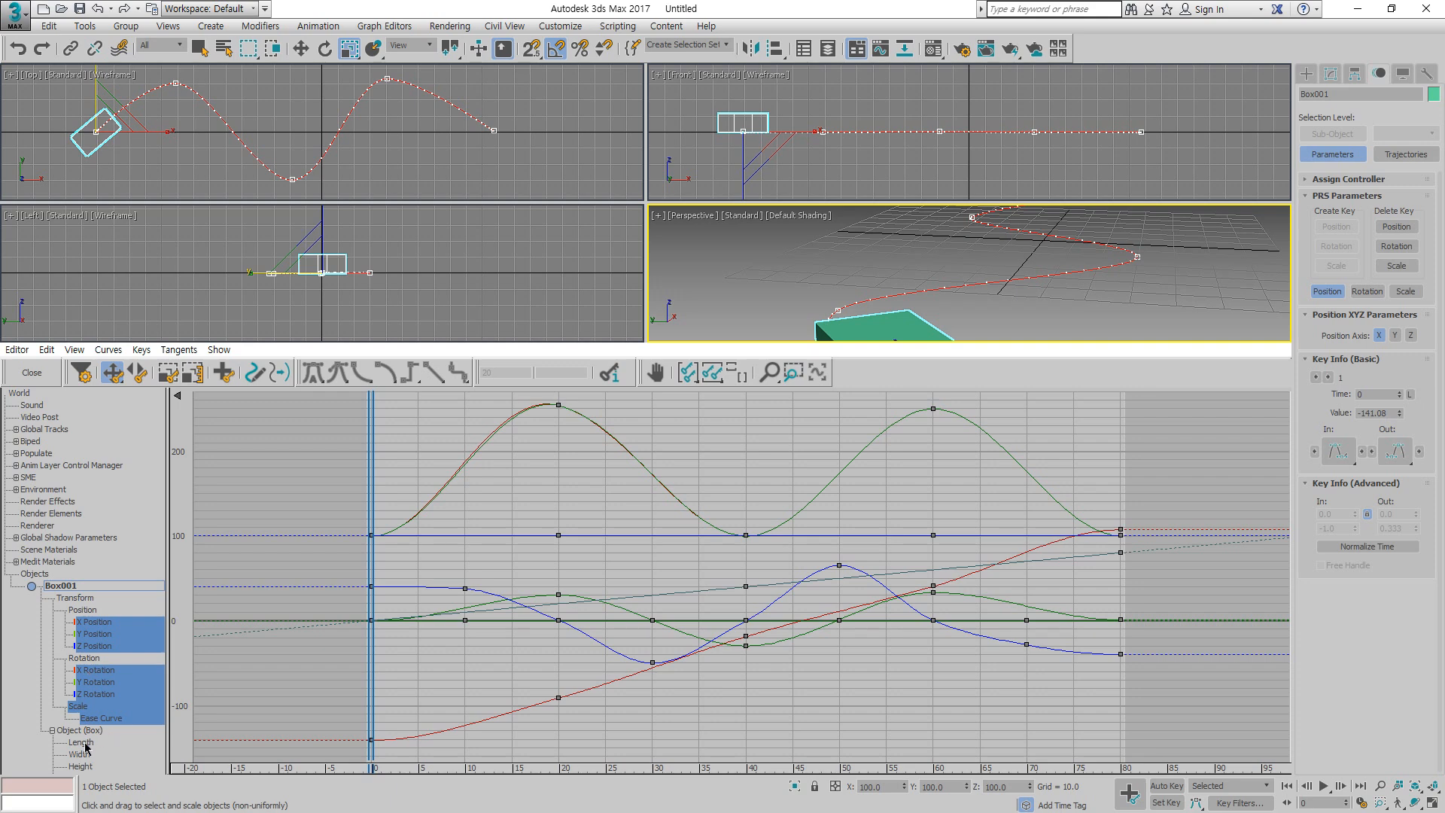
# Step: Close the Mini Curve Editor and clear the animated box from the scene
pyautogui.click(32, 373)
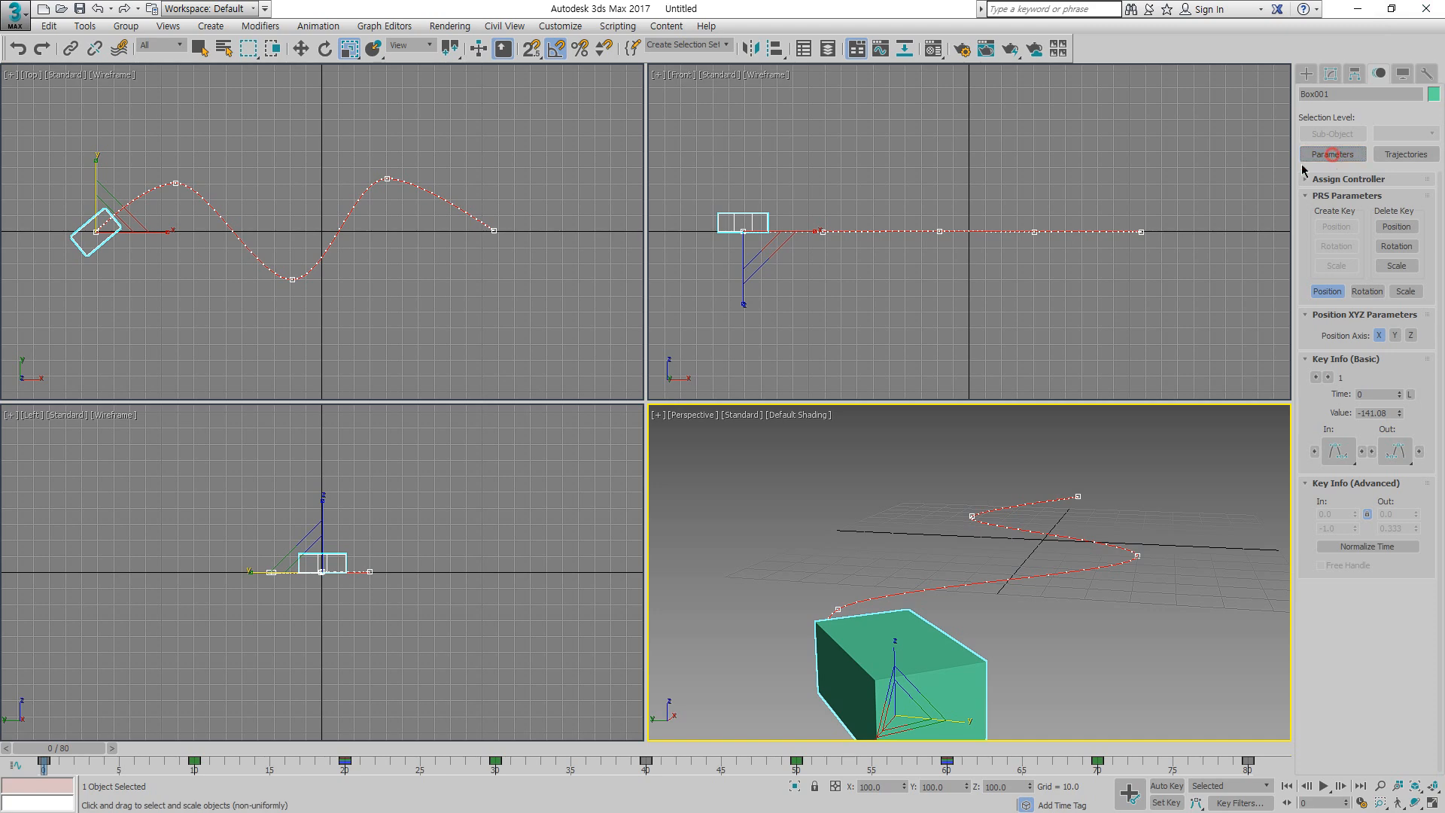
pyautogui.click(1331, 73)
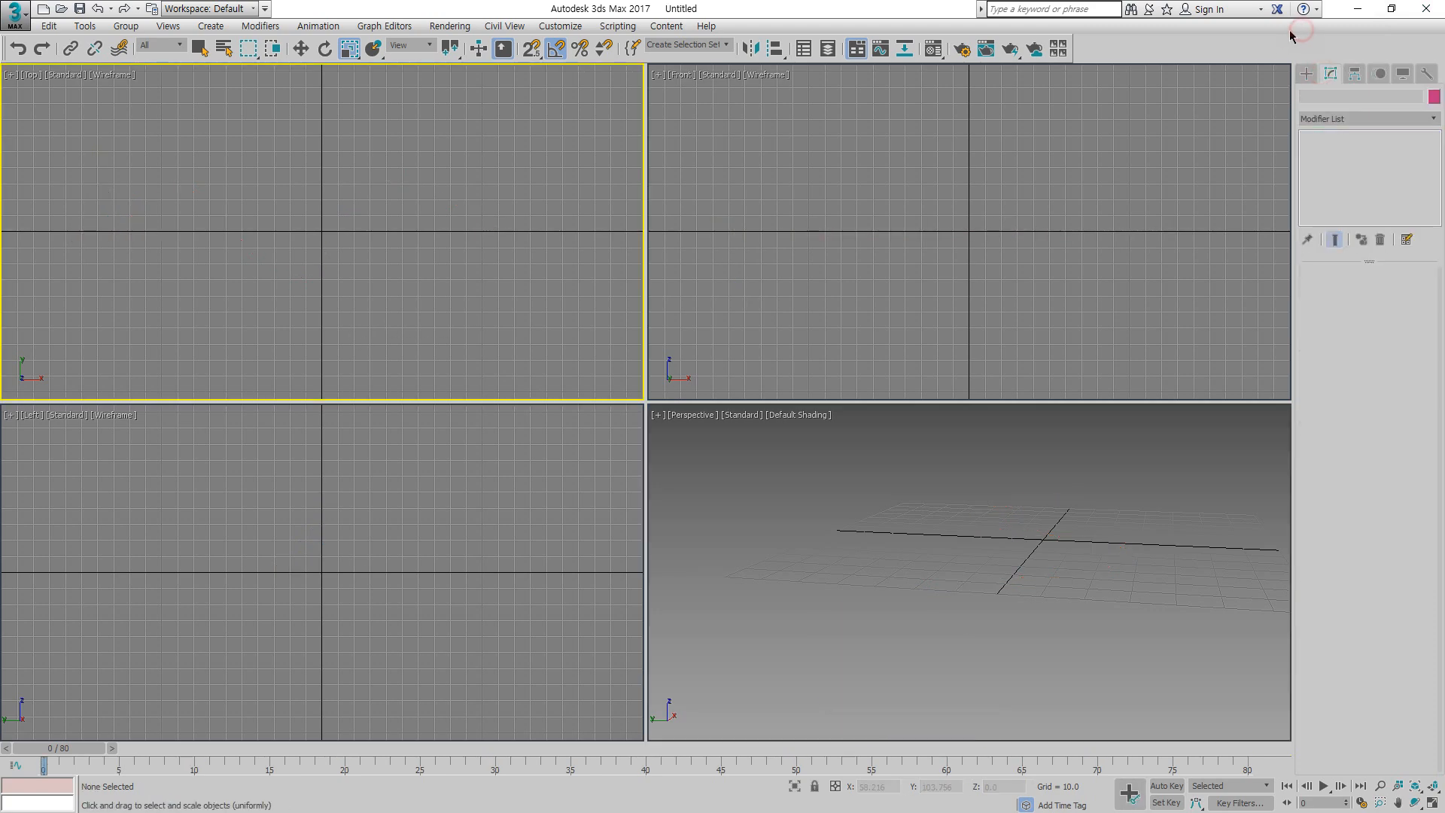
# Step: Start a Line spline in the Left view and sketch the upper four treads of a descending staircase profile
pyautogui.click(1307, 73)
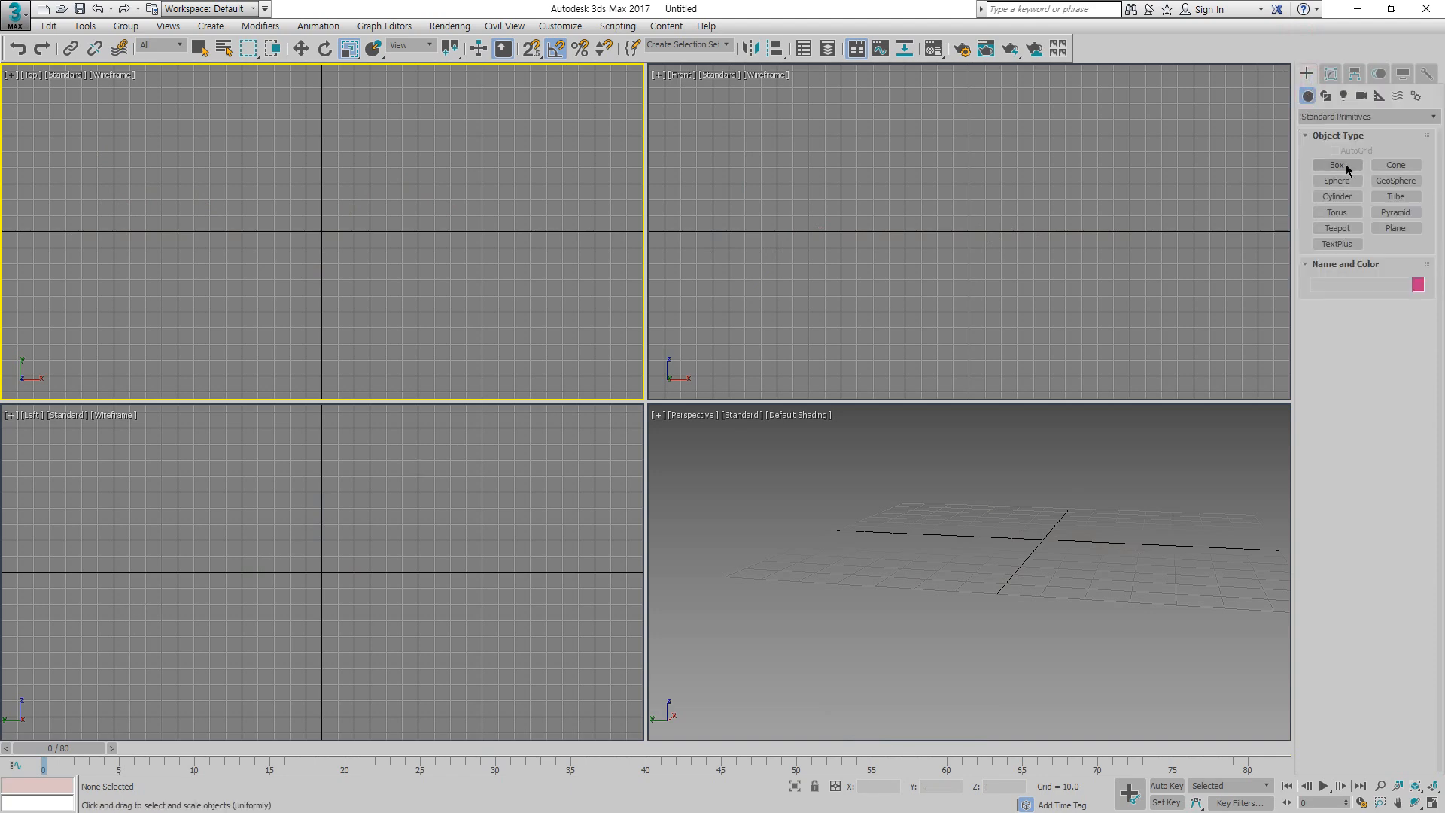
pyautogui.click(1326, 95)
pyautogui.click(1338, 178)
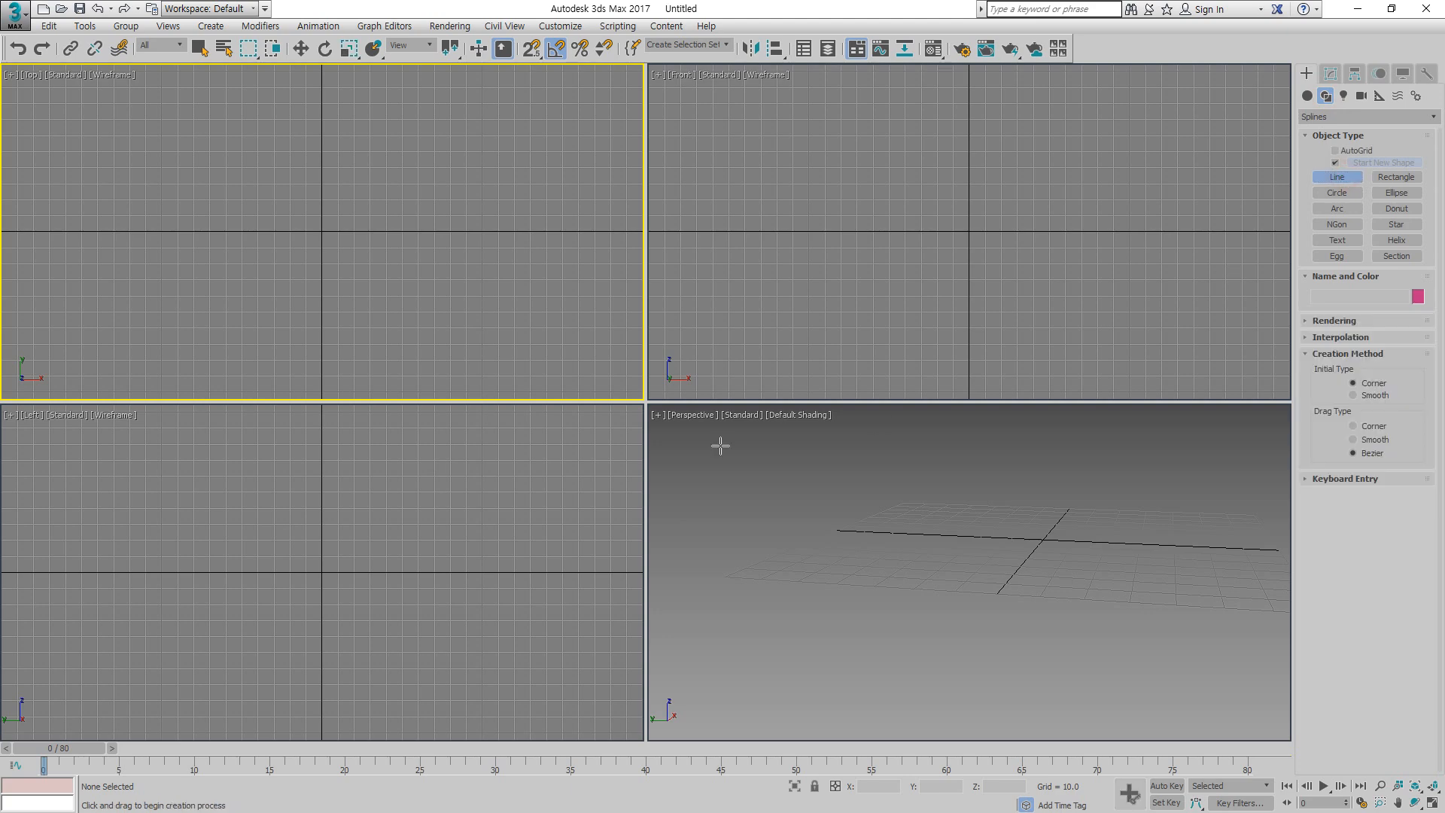
pyautogui.click(132, 498)
pyautogui.click(184, 499)
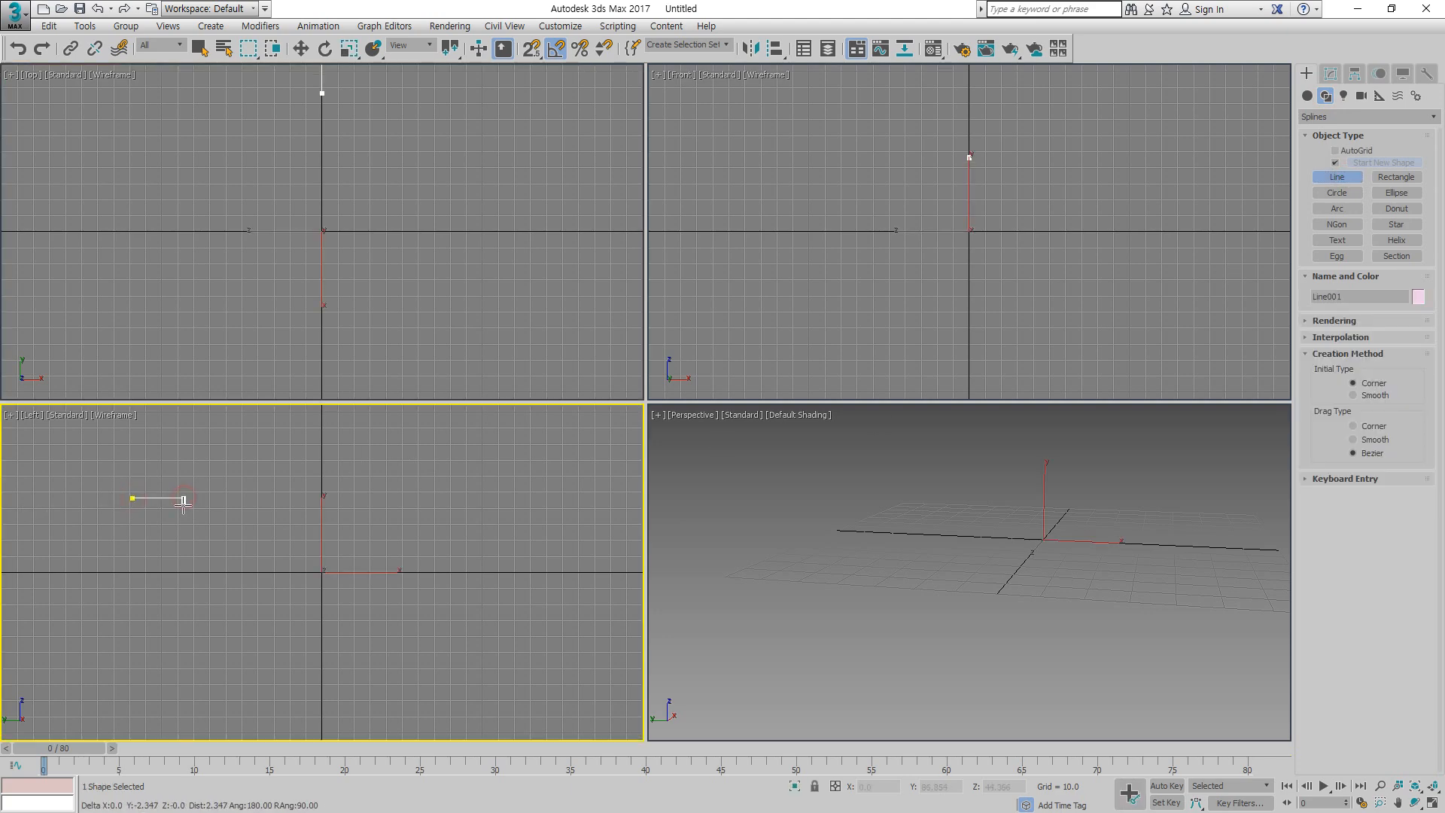
pyautogui.click(184, 525)
pyautogui.click(232, 526)
pyautogui.click(233, 549)
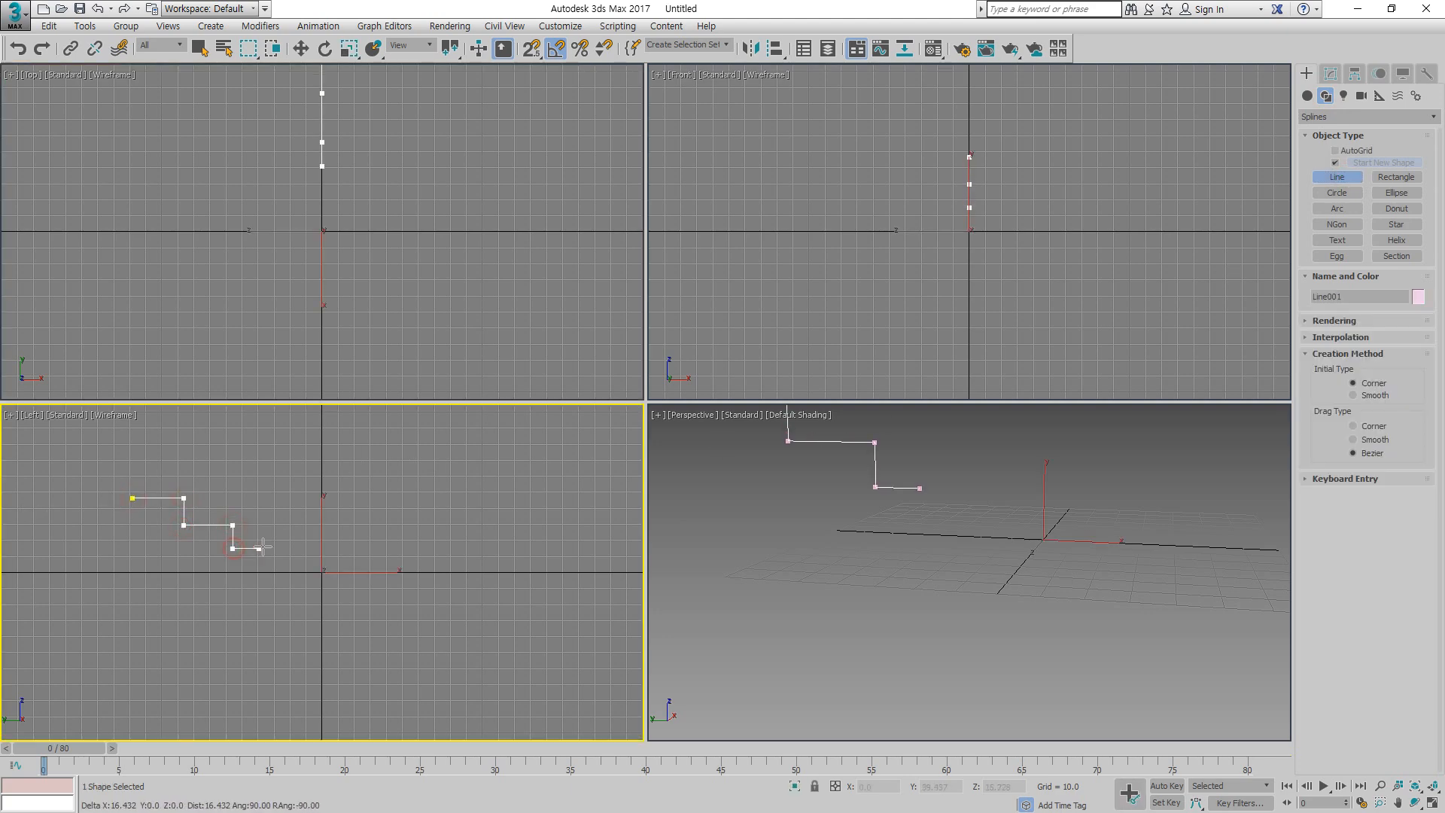
pyautogui.click(269, 549)
pyautogui.click(269, 580)
pyautogui.click(343, 580)
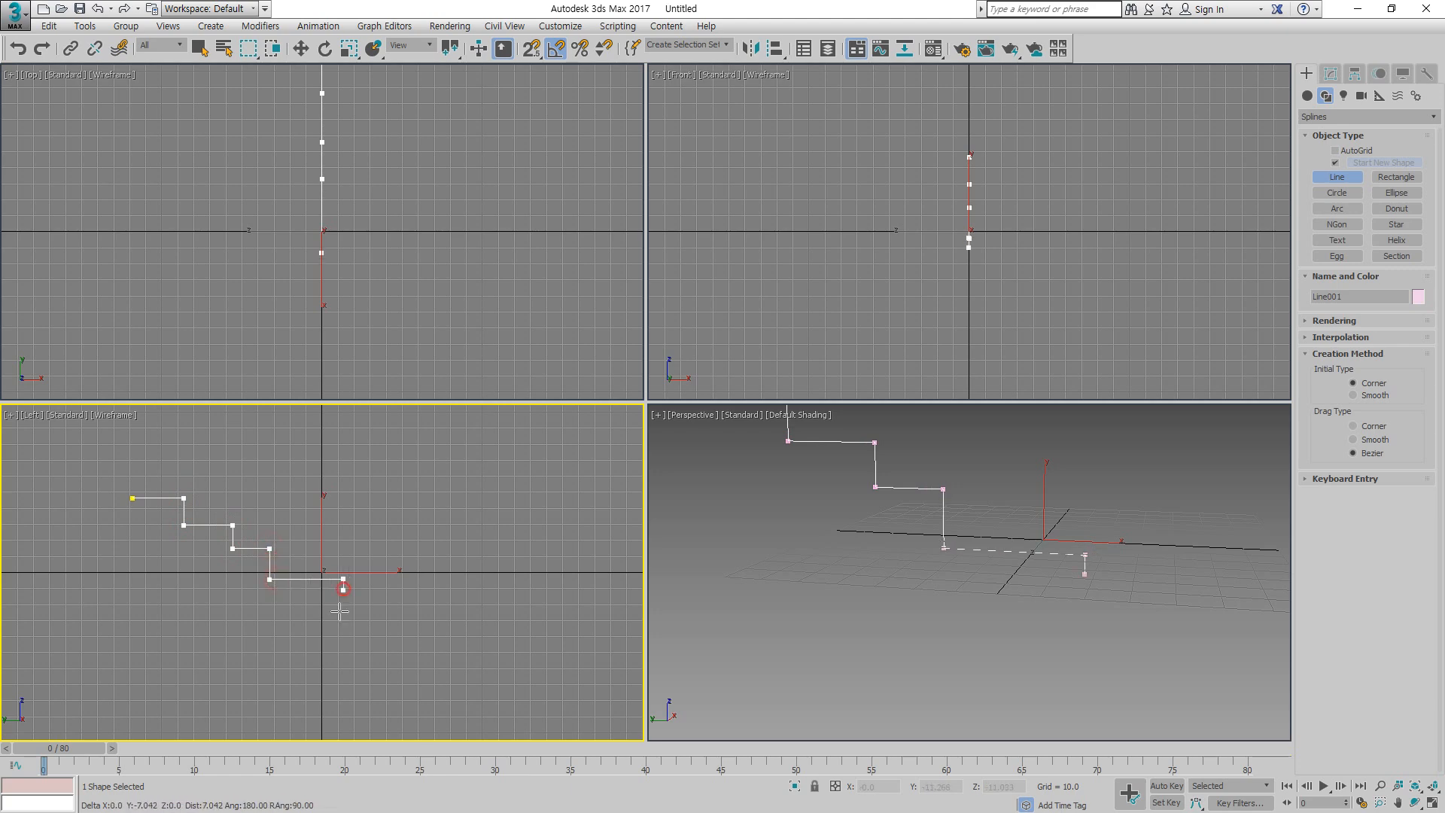
# Step: Continue the staircase profile with the lowest step, base and back edge, and close the spline
pyautogui.click(343, 643)
pyautogui.click(410, 643)
pyautogui.click(410, 701)
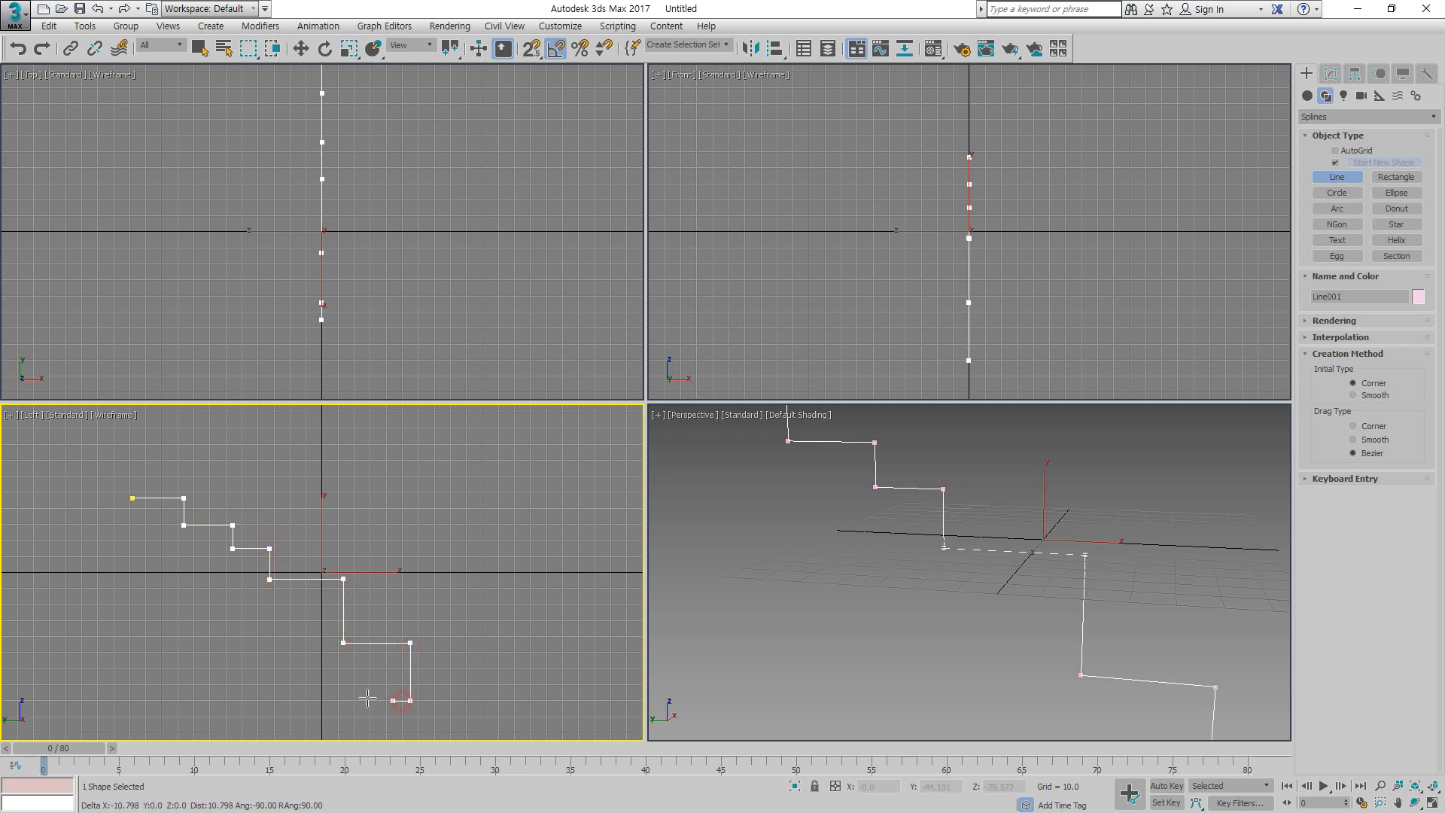
pyautogui.click(128, 701)
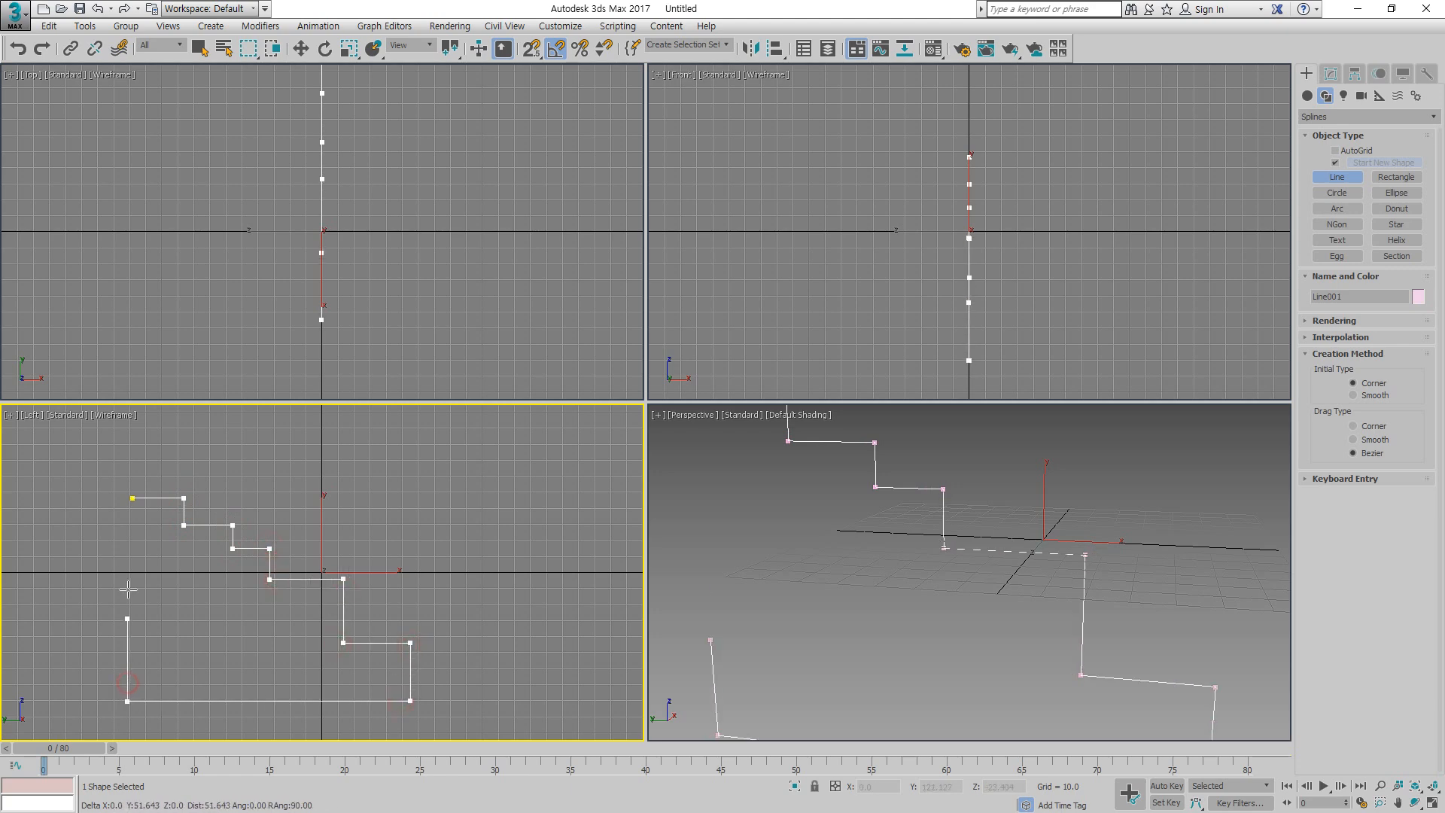
pyautogui.click(132, 499)
pyautogui.click(704, 458)
pyautogui.press('r')
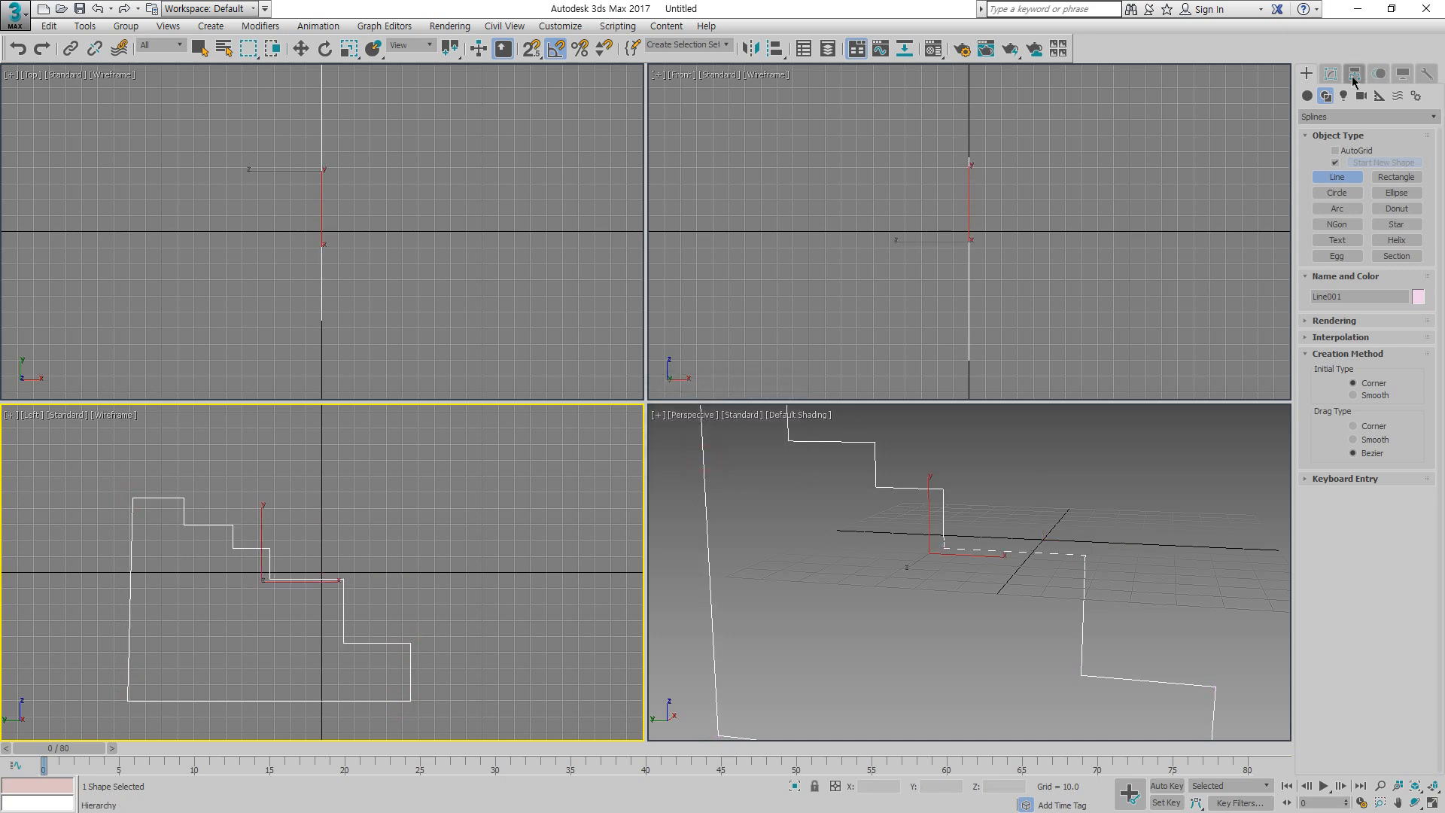
# Step: Add an Extrude modifier to the staircase profile with an amount of 181.5
pyautogui.click(1331, 73)
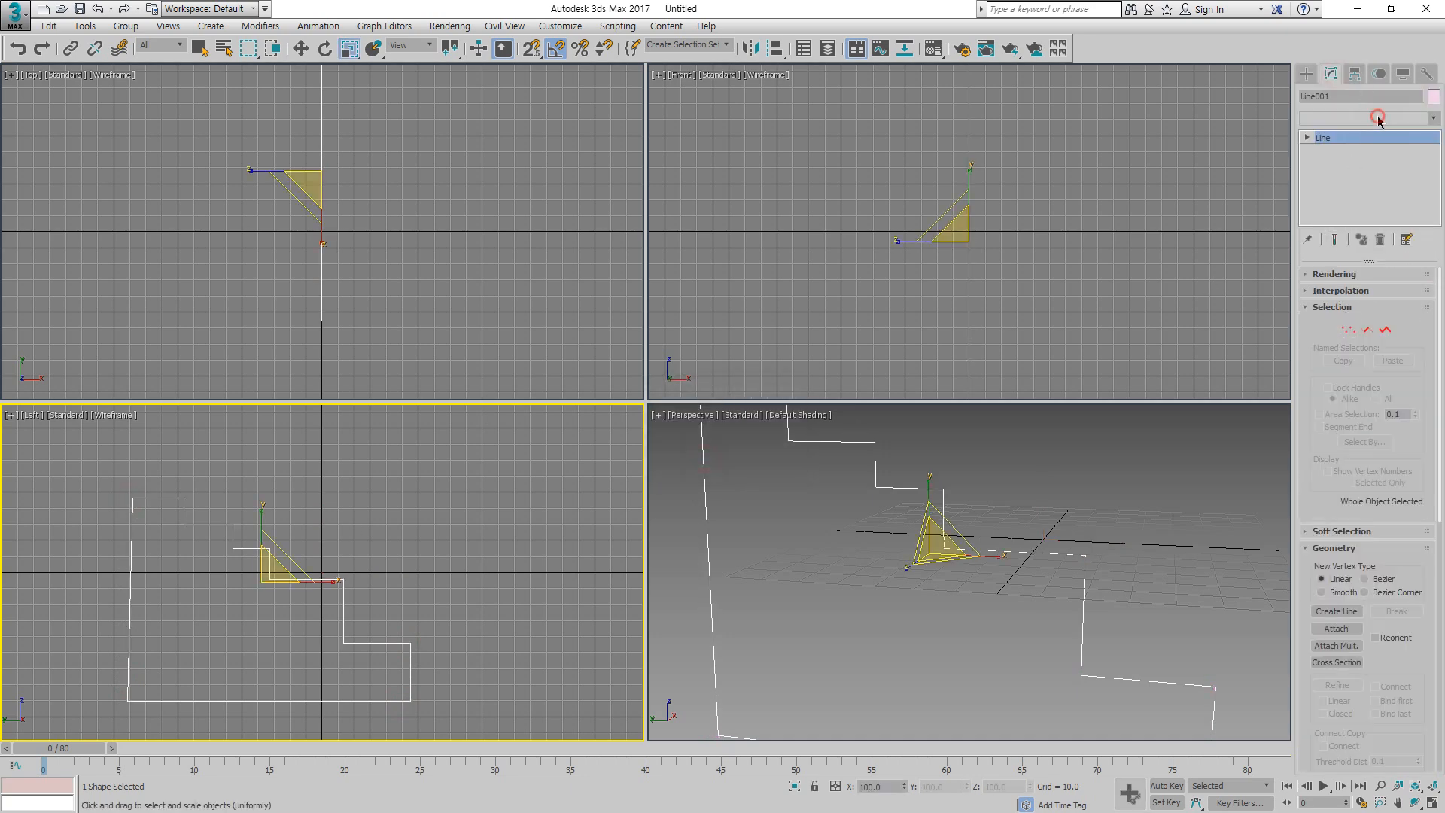
pyautogui.click(1377, 118)
pyautogui.press('e')
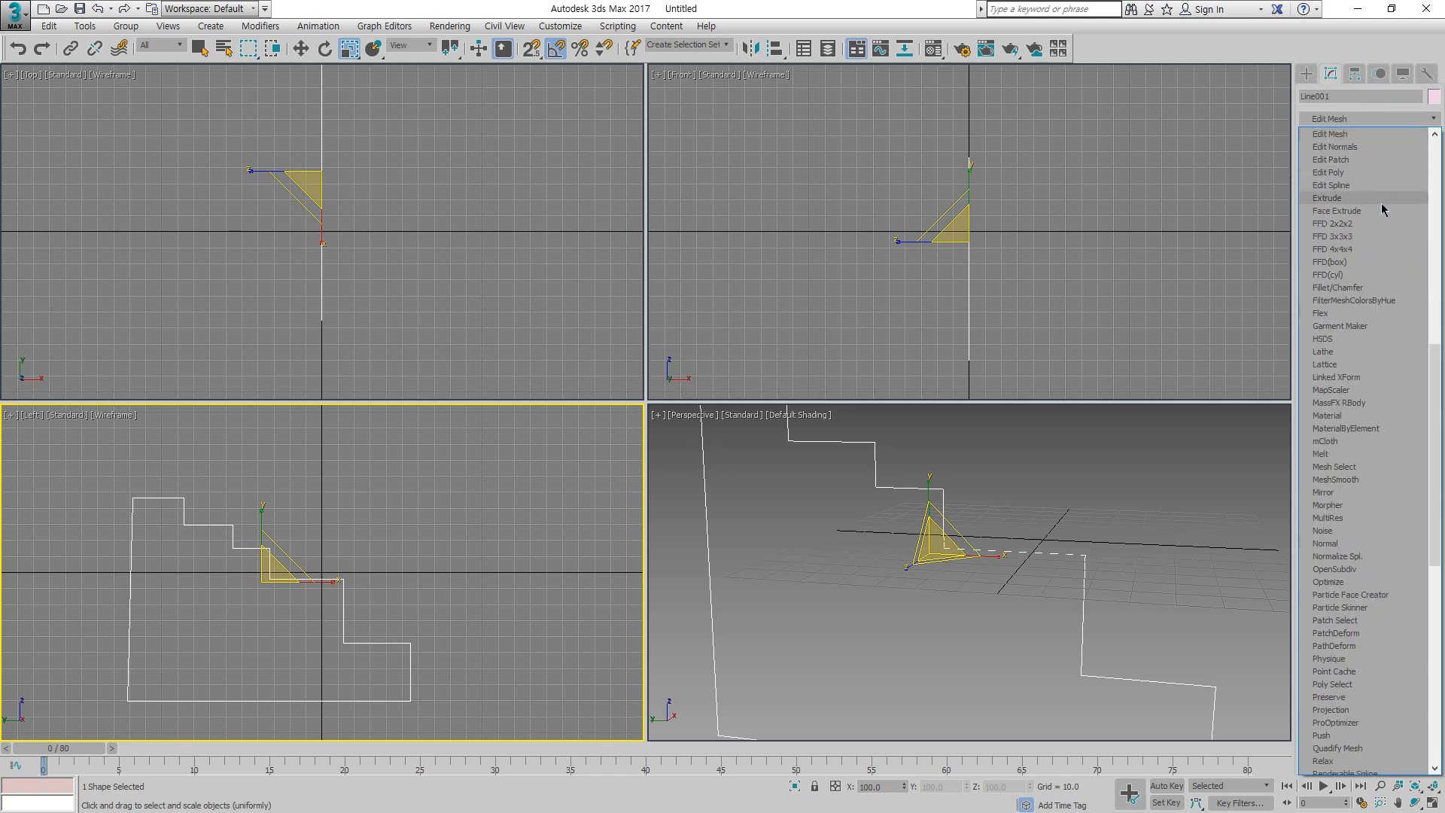
pyautogui.click(1355, 198)
pyautogui.scroll(-3, 387, 309)
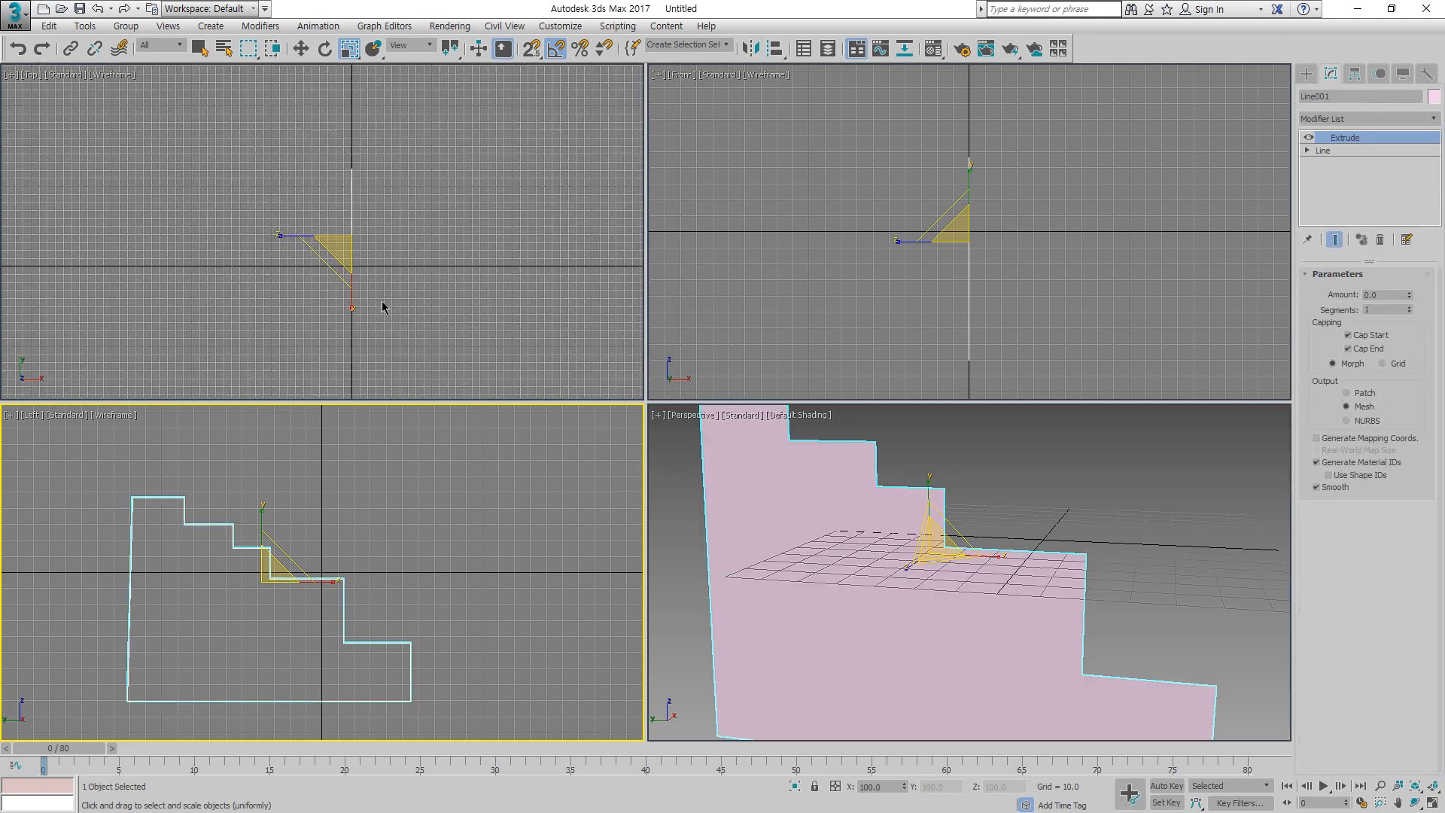
pyautogui.moveTo(1410, 299); pyautogui.dragTo(1400, 76)
pyautogui.scroll(-6, 980, 582)
pyautogui.scroll(2, 980, 582)
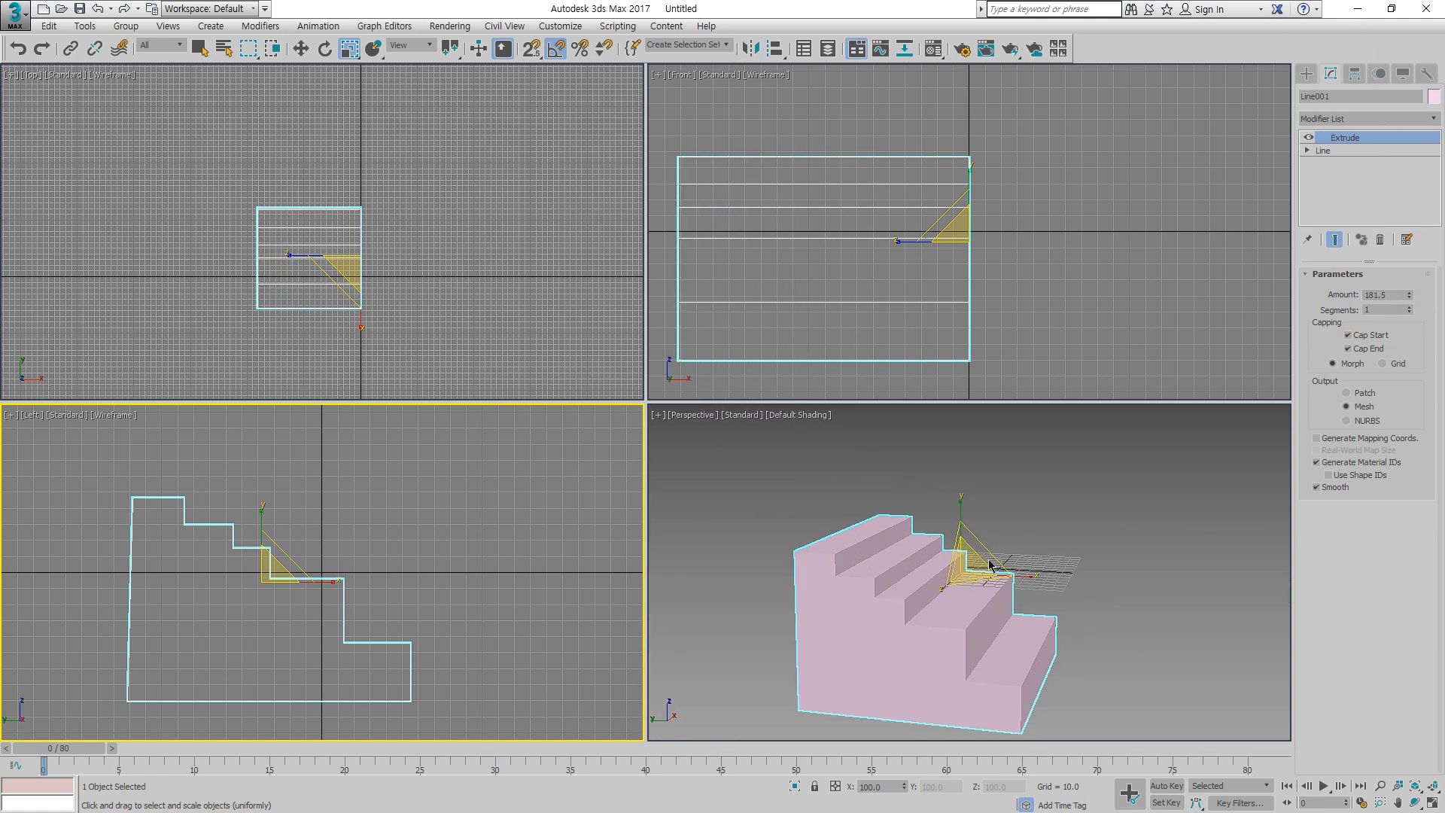
# Step: Create a sphere about 21.9 units across in the Top view, centred near the staircase's back edge
pyautogui.click(1306, 73)
pyautogui.click(1308, 96)
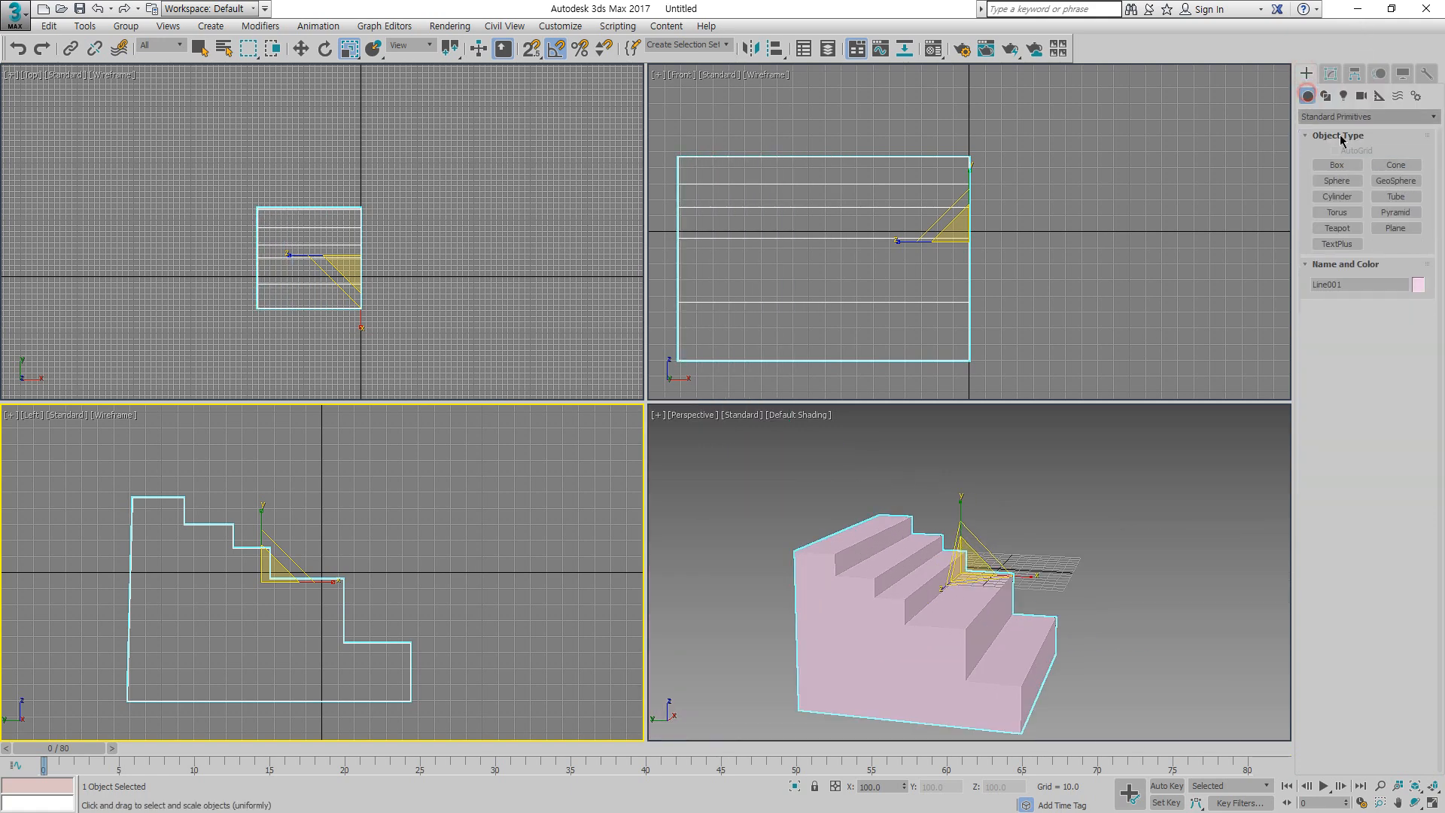
pyautogui.click(1348, 181)
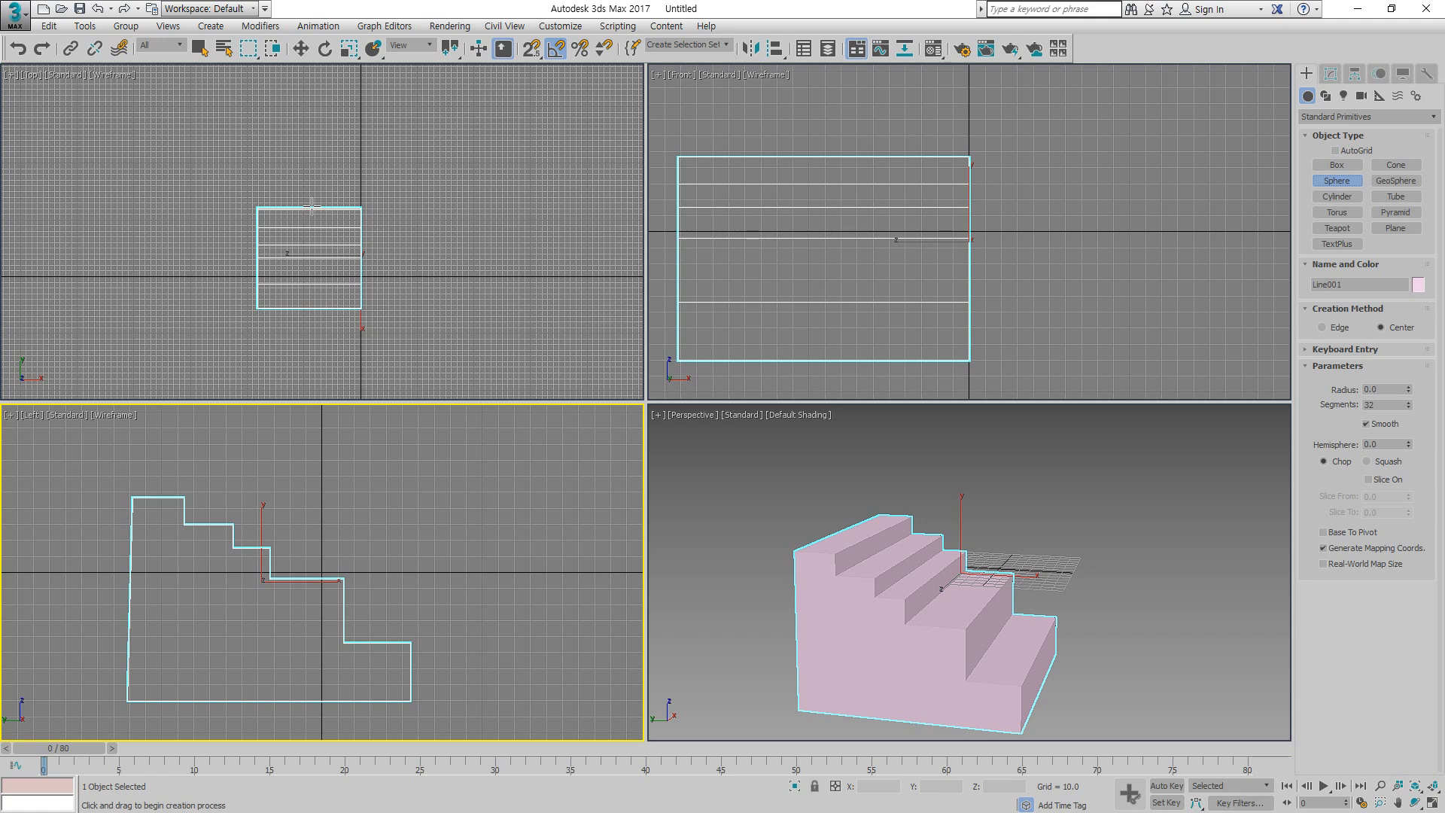
pyautogui.moveTo(312, 220)
pyautogui.mouseDown()
pyautogui.moveTo(332, 223)
pyautogui.moveTo(311, 213)
pyautogui.mouseUp()
pyautogui.rightClick(284, 516)
pyautogui.rightClick(284, 517)
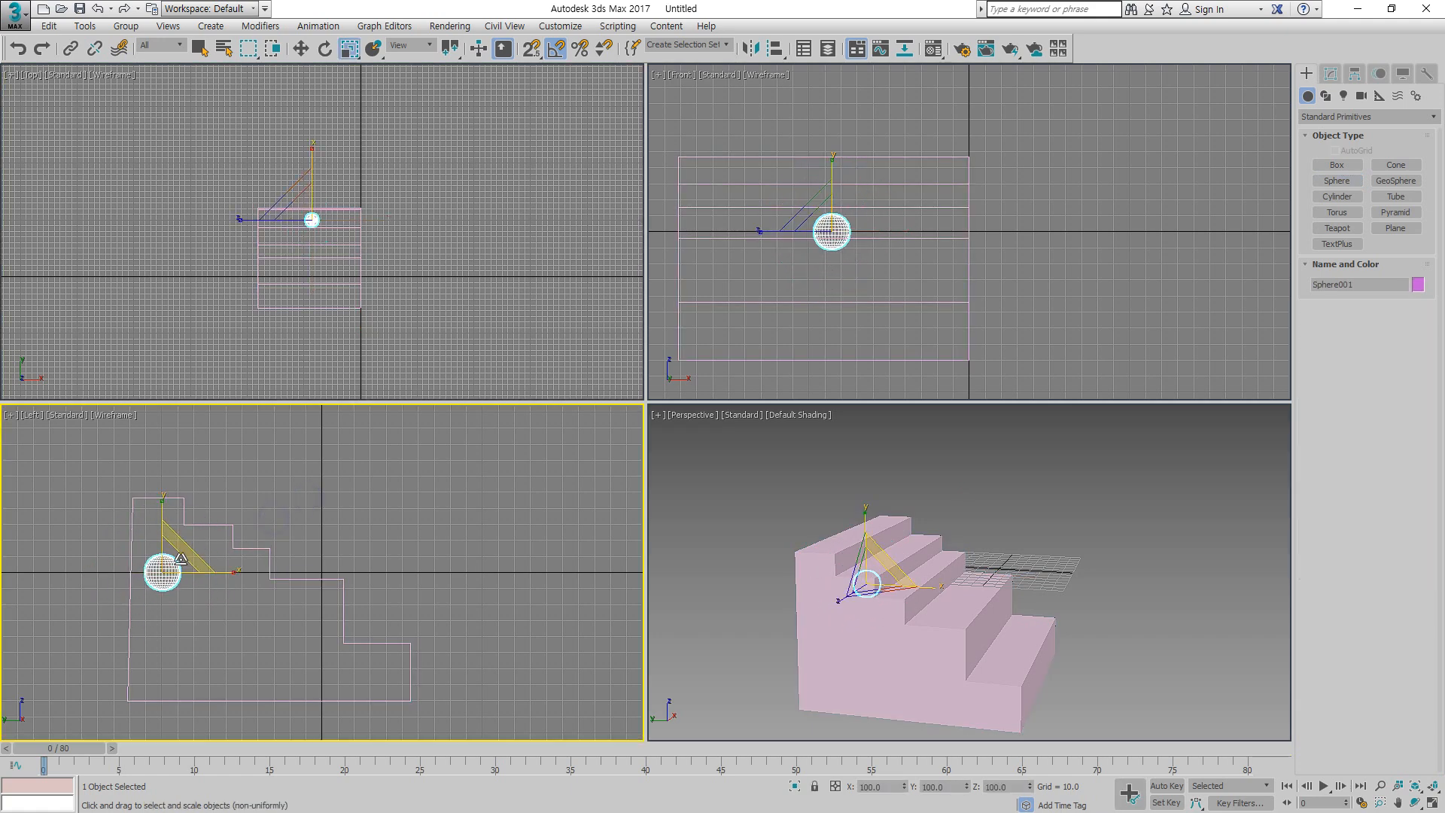
# Step: Enable the Trajectory display in the sphere's object properties
pyautogui.rightClick(171, 544)
pyautogui.click(216, 659)
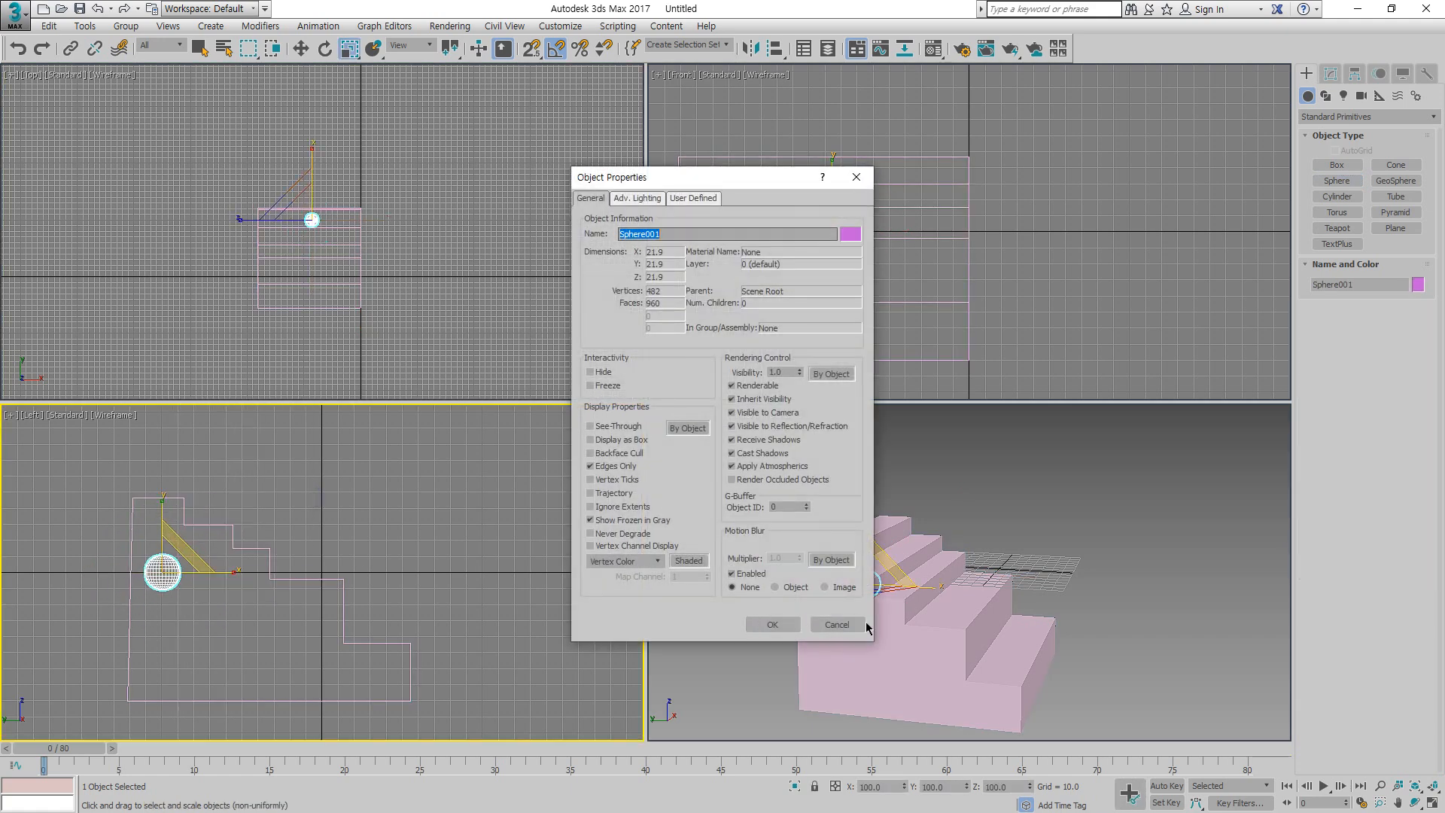
pyautogui.click(615, 490)
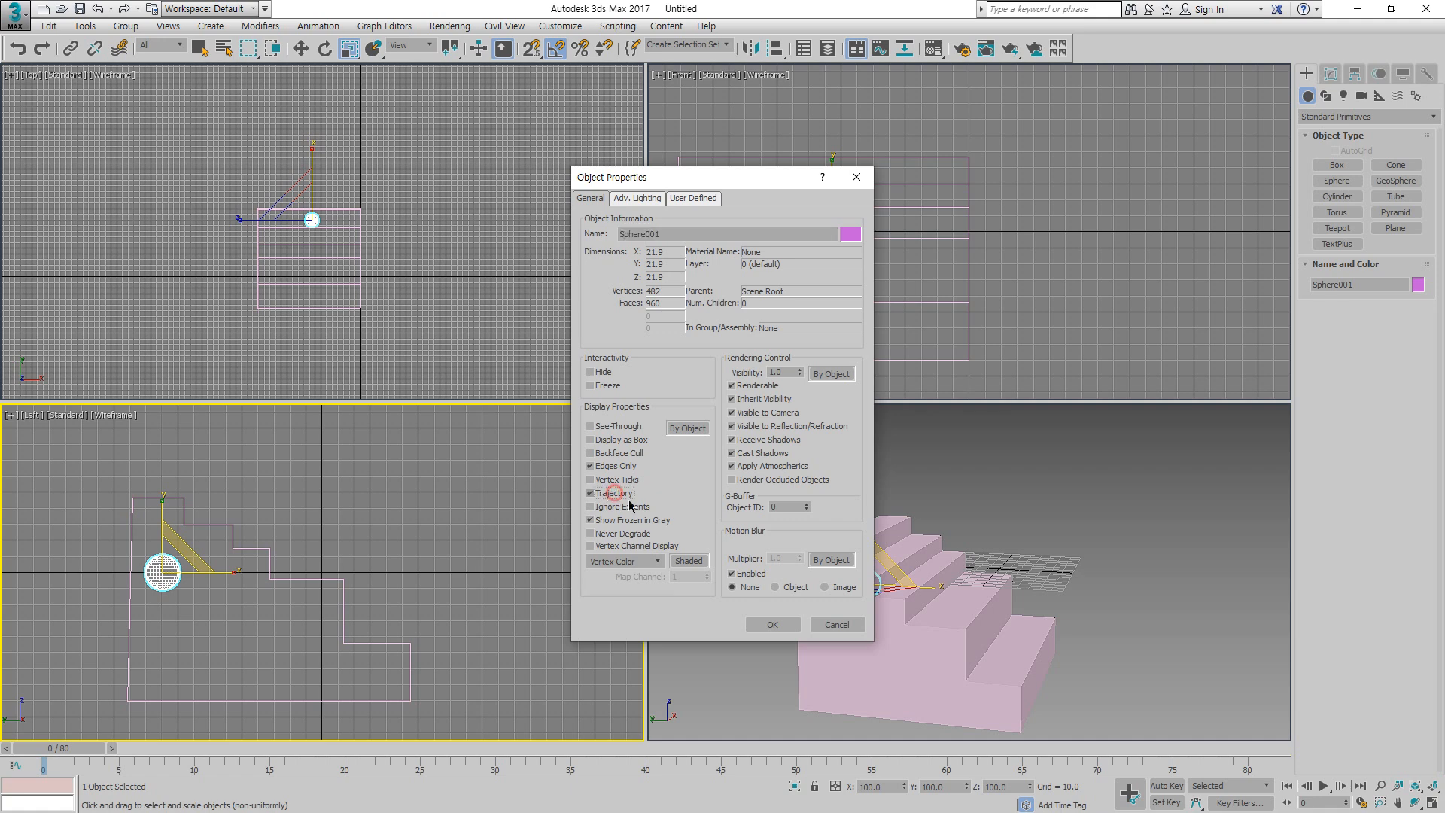
pyautogui.click(773, 625)
# Step: Move the sphere straight up in the Left view until it hangs above the staircase's top step, at a height of about 105.7
pyautogui.rightClick(166, 515)
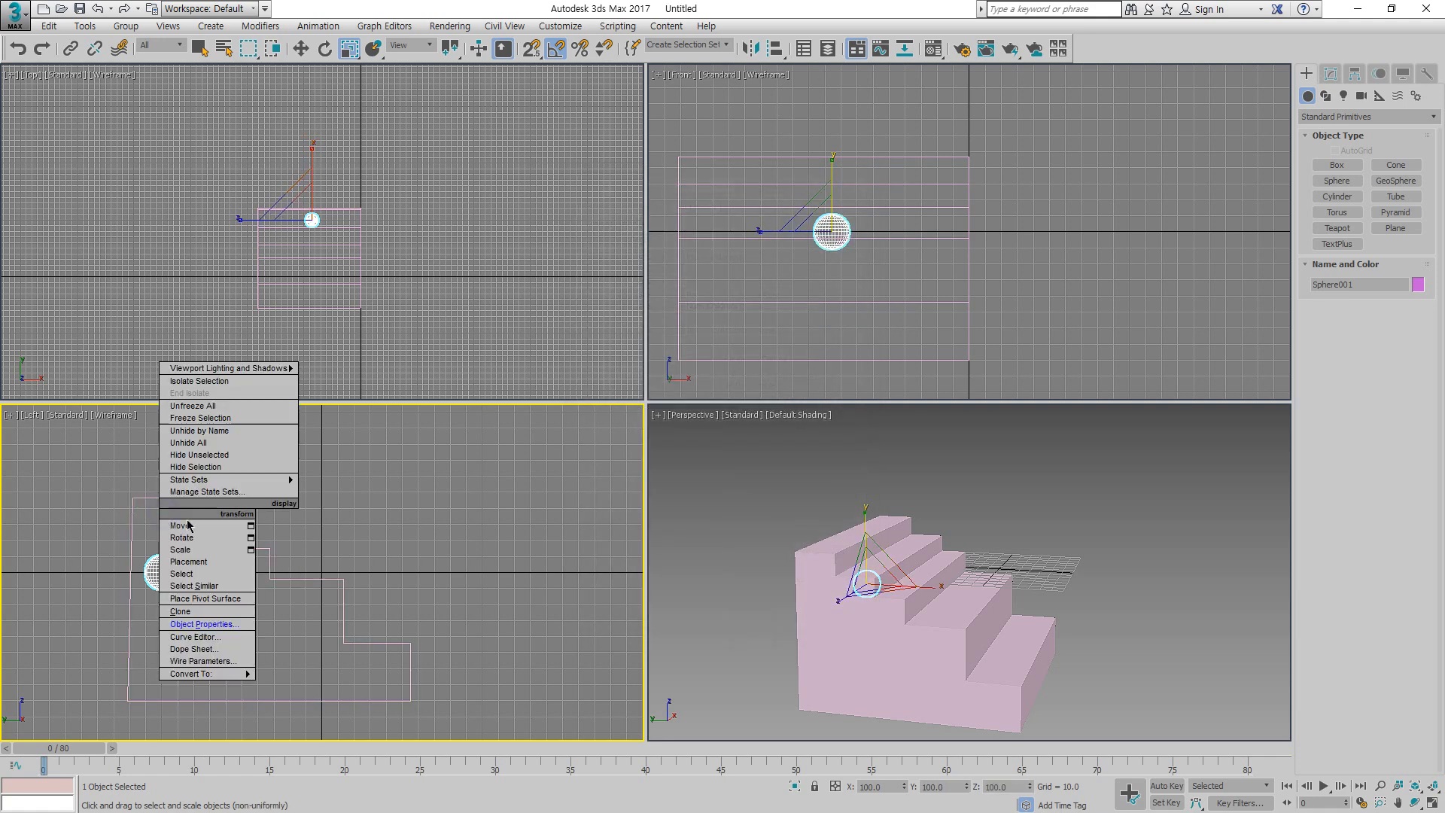
pyautogui.click(188, 525)
pyautogui.moveTo(159, 516); pyautogui.dragTo(159, 401)
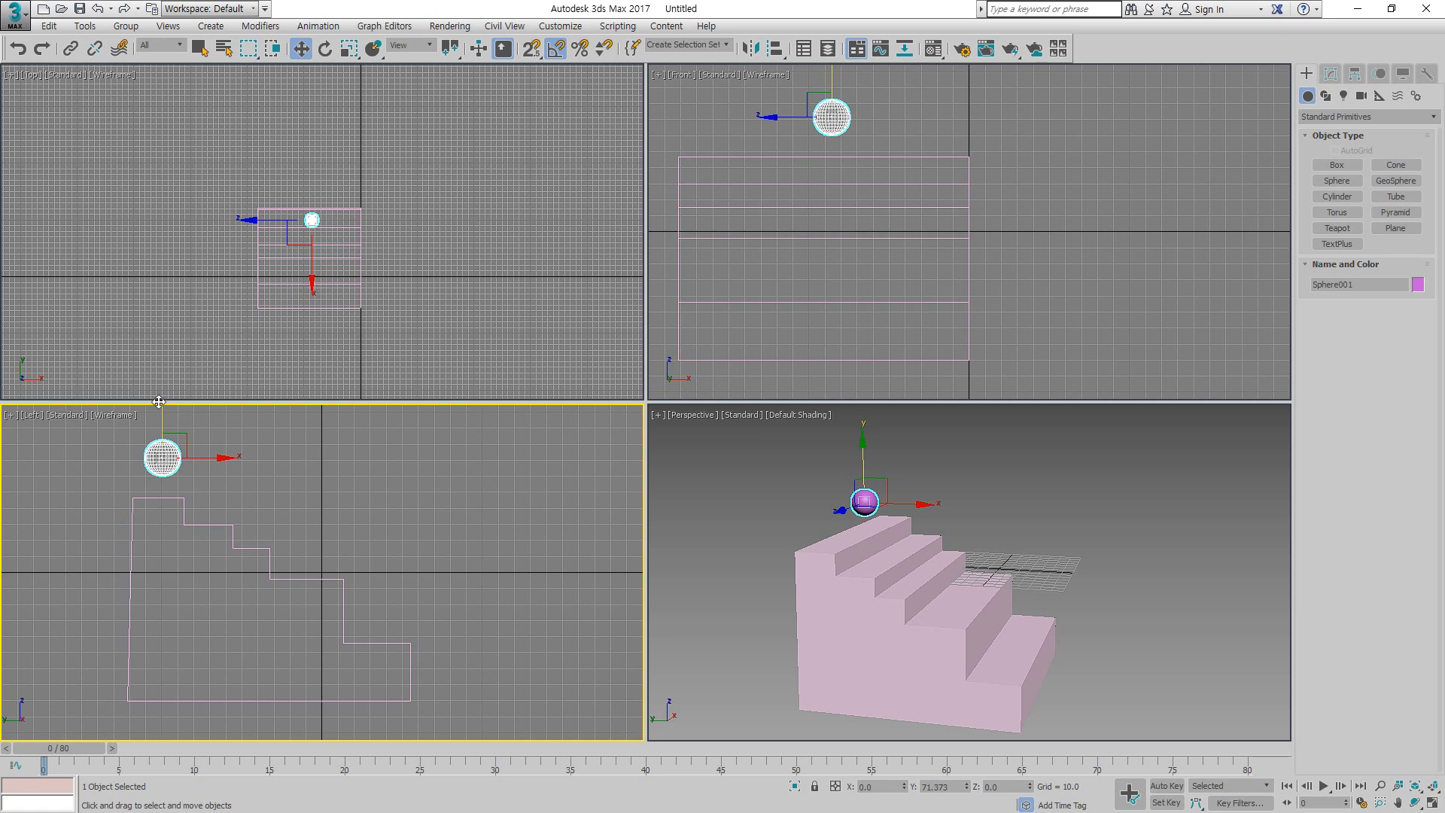
pyautogui.keyDown('alt'); pyautogui.moveTo(1126, 622); pyautogui.dragTo(1072, 612, button='middle'); pyautogui.keyUp('alt')
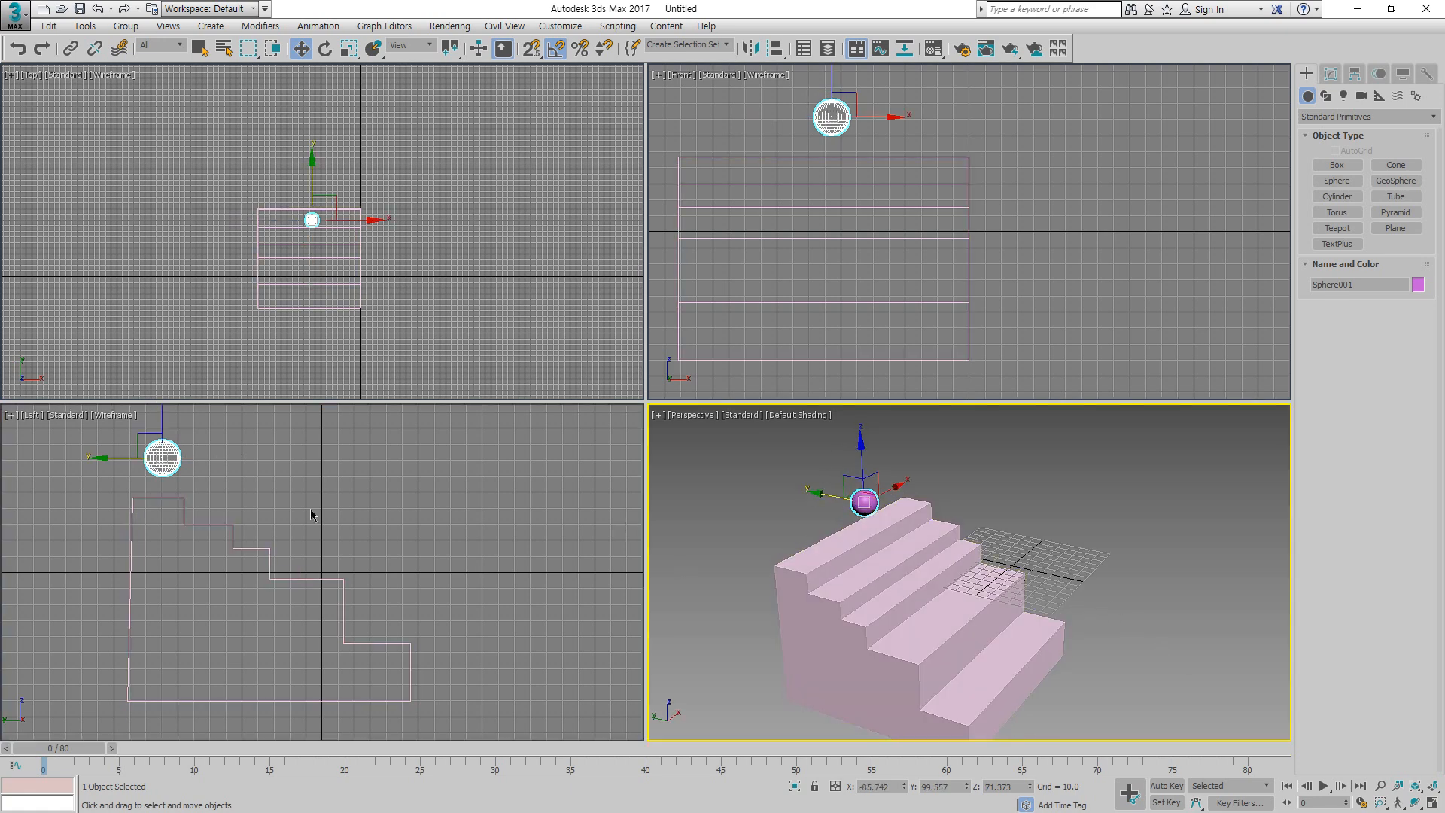
pyautogui.scroll(-3, 220, 554)
pyautogui.moveTo(192, 463); pyautogui.dragTo(192, 423)
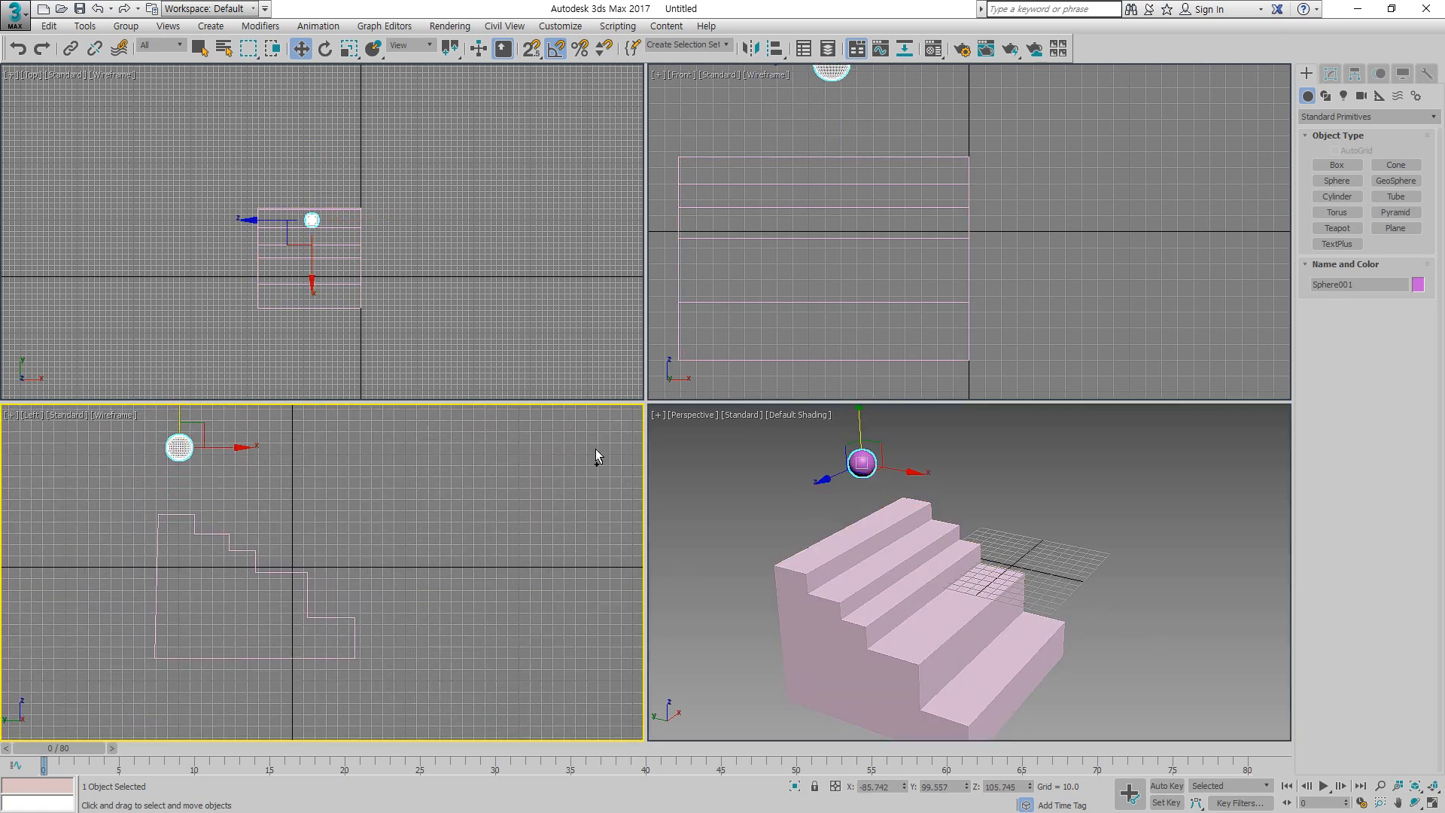
pyautogui.moveTo(870, 461)
pyautogui.mouseDown()
pyautogui.moveTo(896, 527)
pyautogui.moveTo(990, 608)
pyautogui.moveTo(1009, 647)
pyautogui.moveTo(1235, 668)
pyautogui.moveTo(1242, 693)
pyautogui.moveTo(1227, 708)
pyautogui.mouseUp()
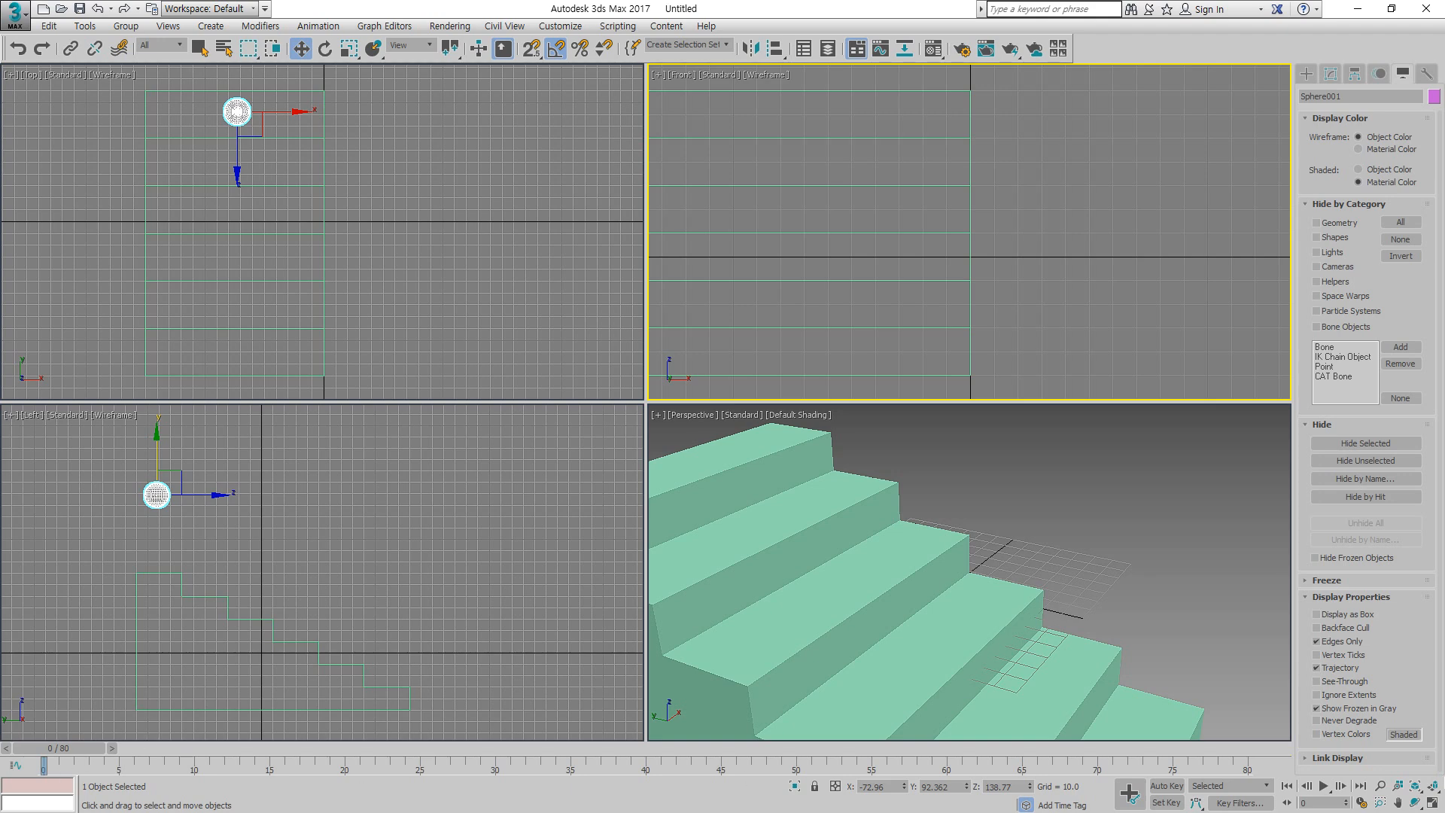
# Step: Turn on Auto Key and, at frame 20, move the sphere down so it rests on the staircase's second step
pyautogui.click(1166, 785)
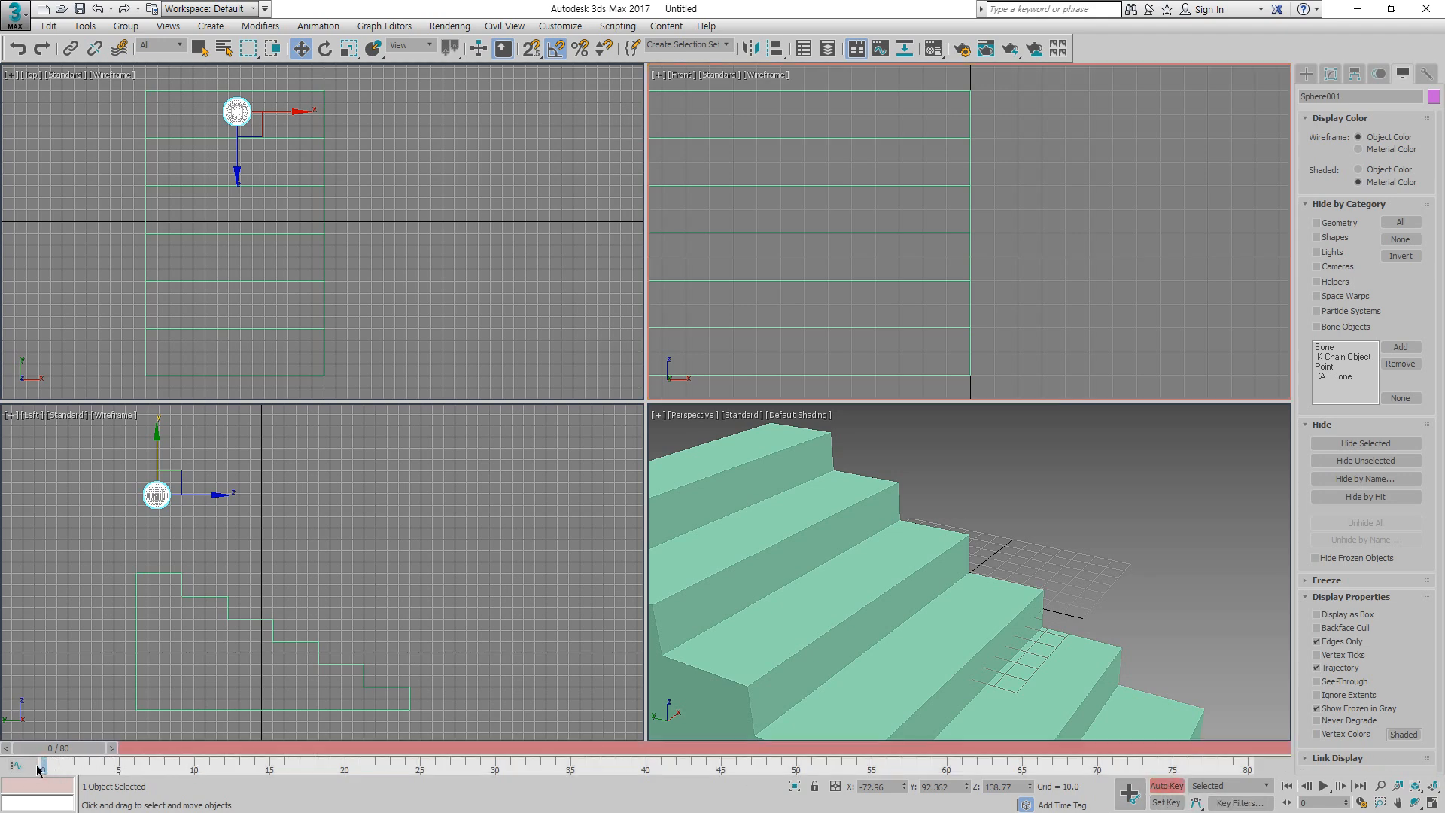
pyautogui.moveTo(52, 755); pyautogui.dragTo(346, 751)
pyautogui.press('w')
pyautogui.click(156, 495)
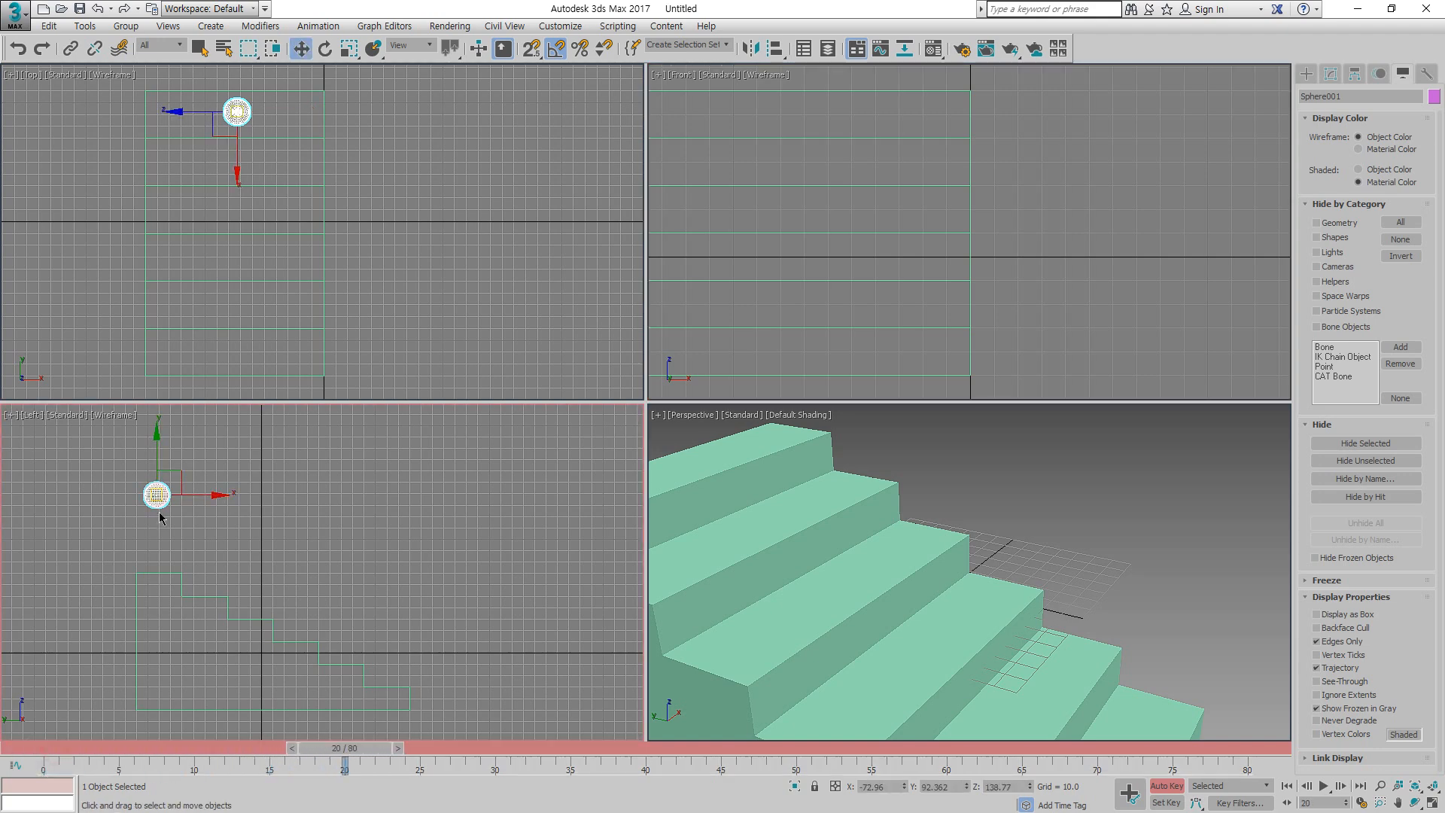
pyautogui.press('s')
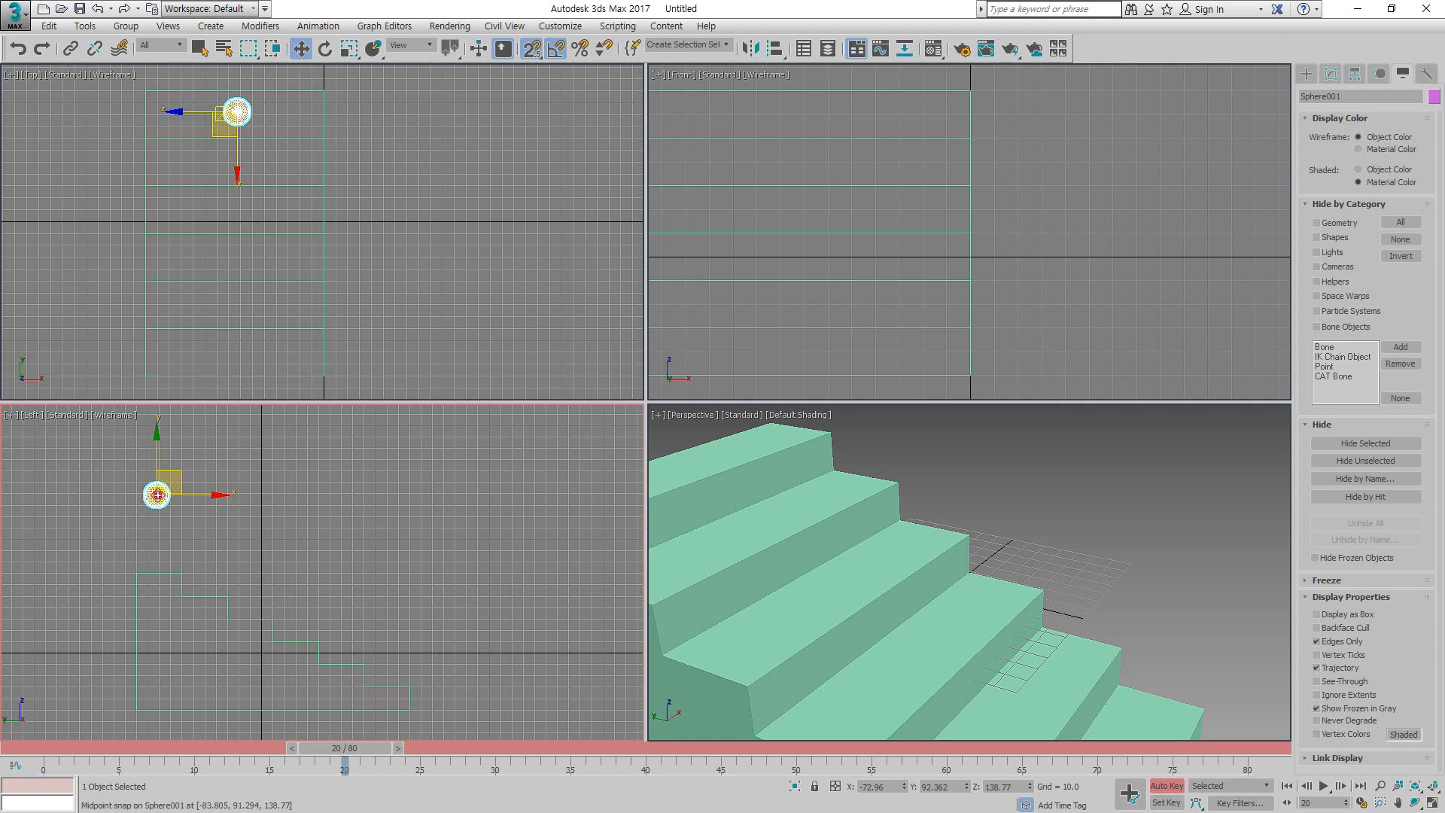
pyautogui.moveTo(169, 504); pyautogui.dragTo(205, 574)
pyautogui.scroll(6, 207, 595)
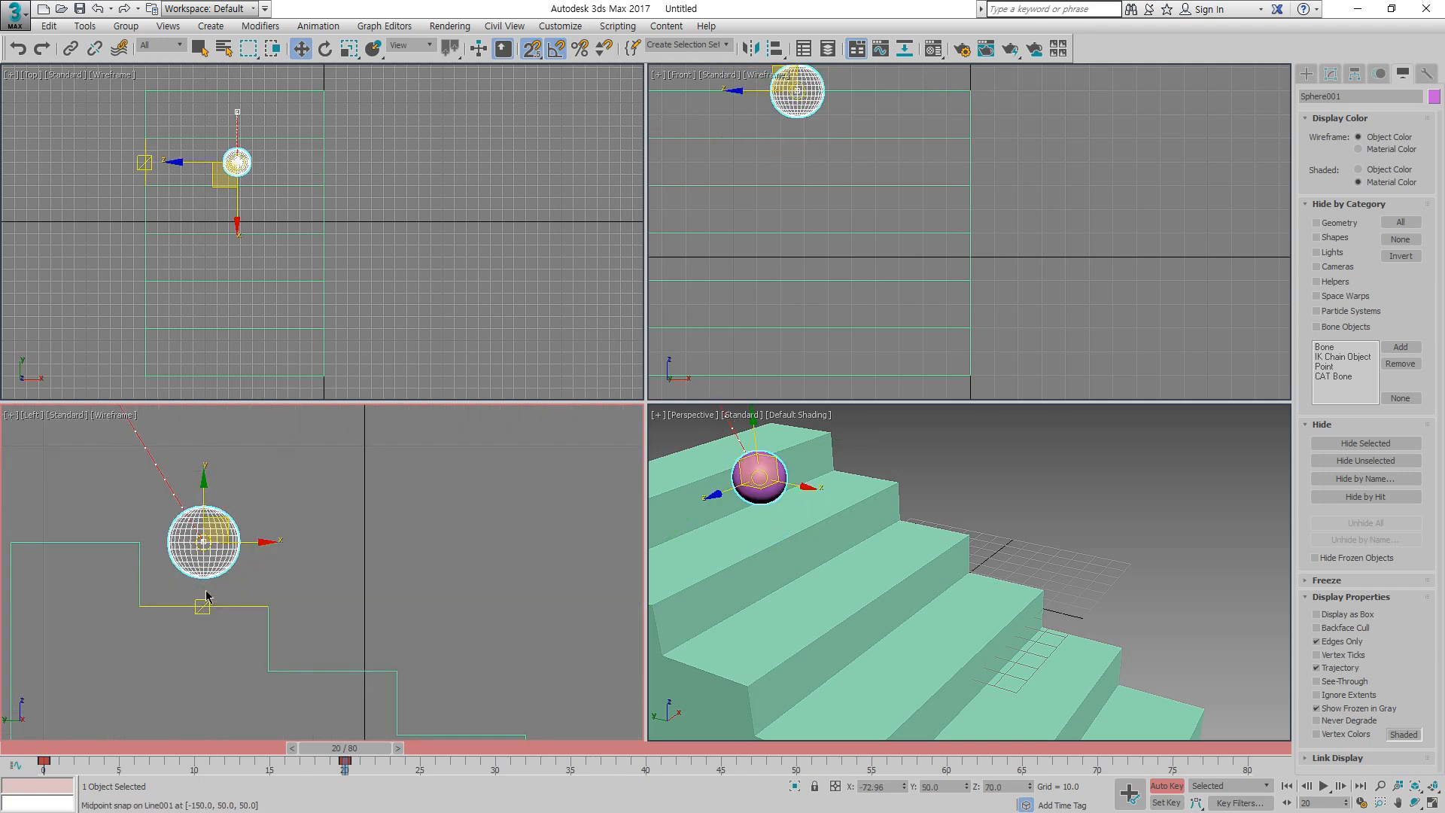
pyautogui.press('s')
pyautogui.moveTo(207, 503); pyautogui.dragTo(208, 536)
# Step: At frame 40, move the sphere onto the third step, at about Y 8.2 and Z 41.2
pyautogui.moveTo(361, 753); pyautogui.dragTo(660, 750)
pyautogui.scroll(-3, 195, 551)
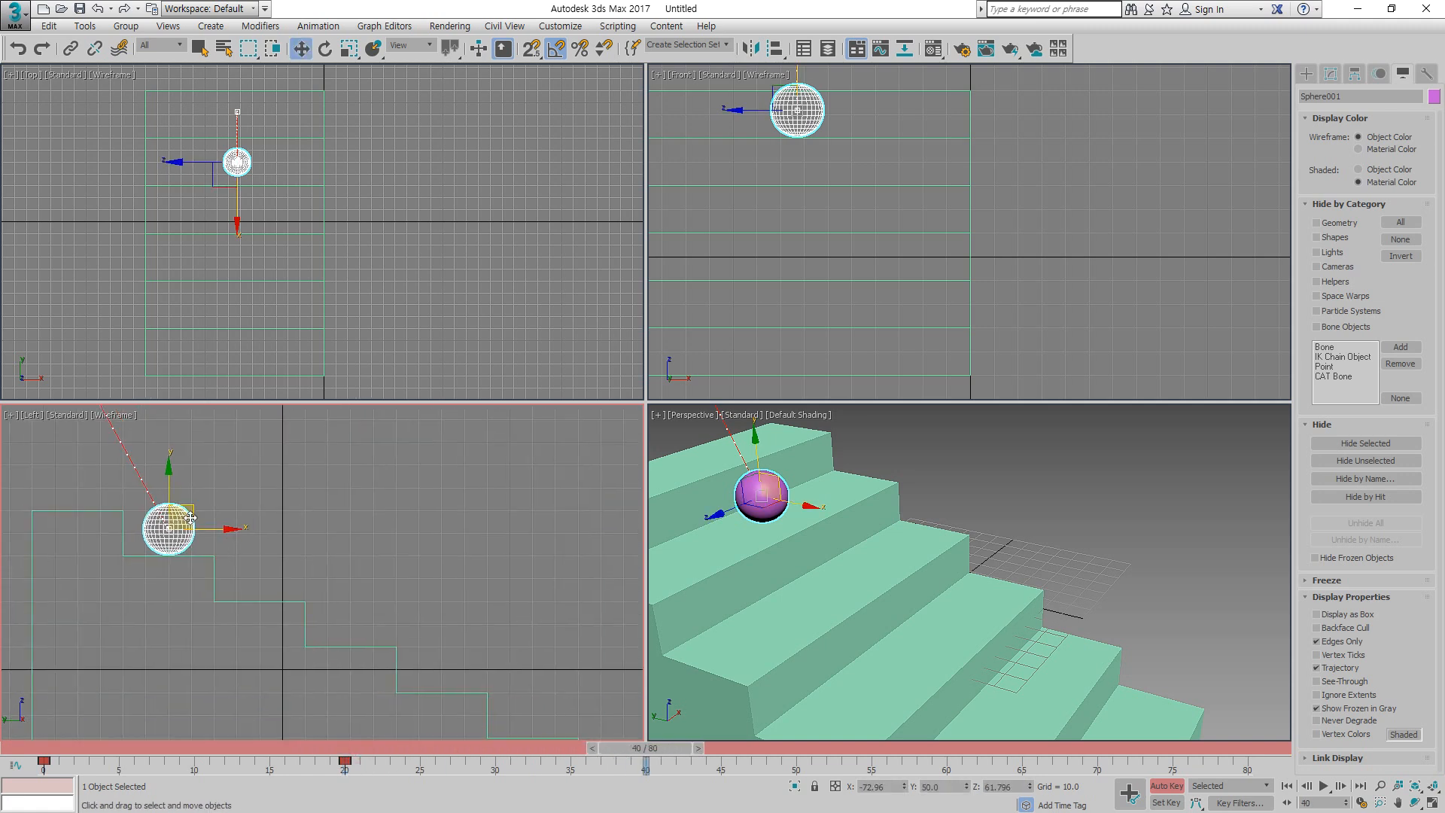
pyautogui.moveTo(193, 511); pyautogui.dragTo(289, 558)
# Step: At frame 60, move the sphere in the Left view so it rests on the fourth step
pyautogui.moveTo(636, 747); pyautogui.dragTo(939, 748)
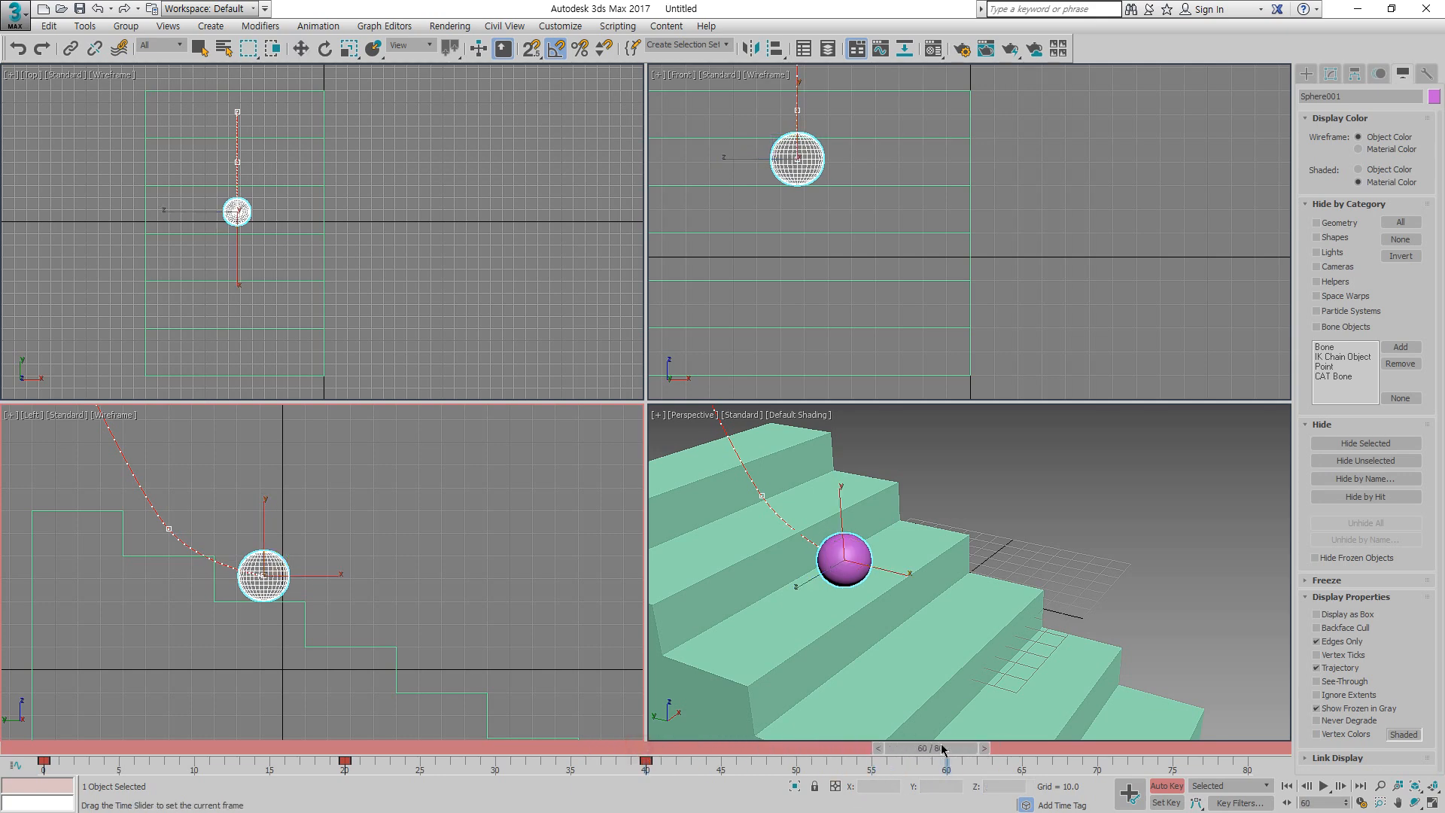
pyautogui.press('w')
pyautogui.moveTo(379, 605); pyautogui.dragTo(231, 466, button='middle')
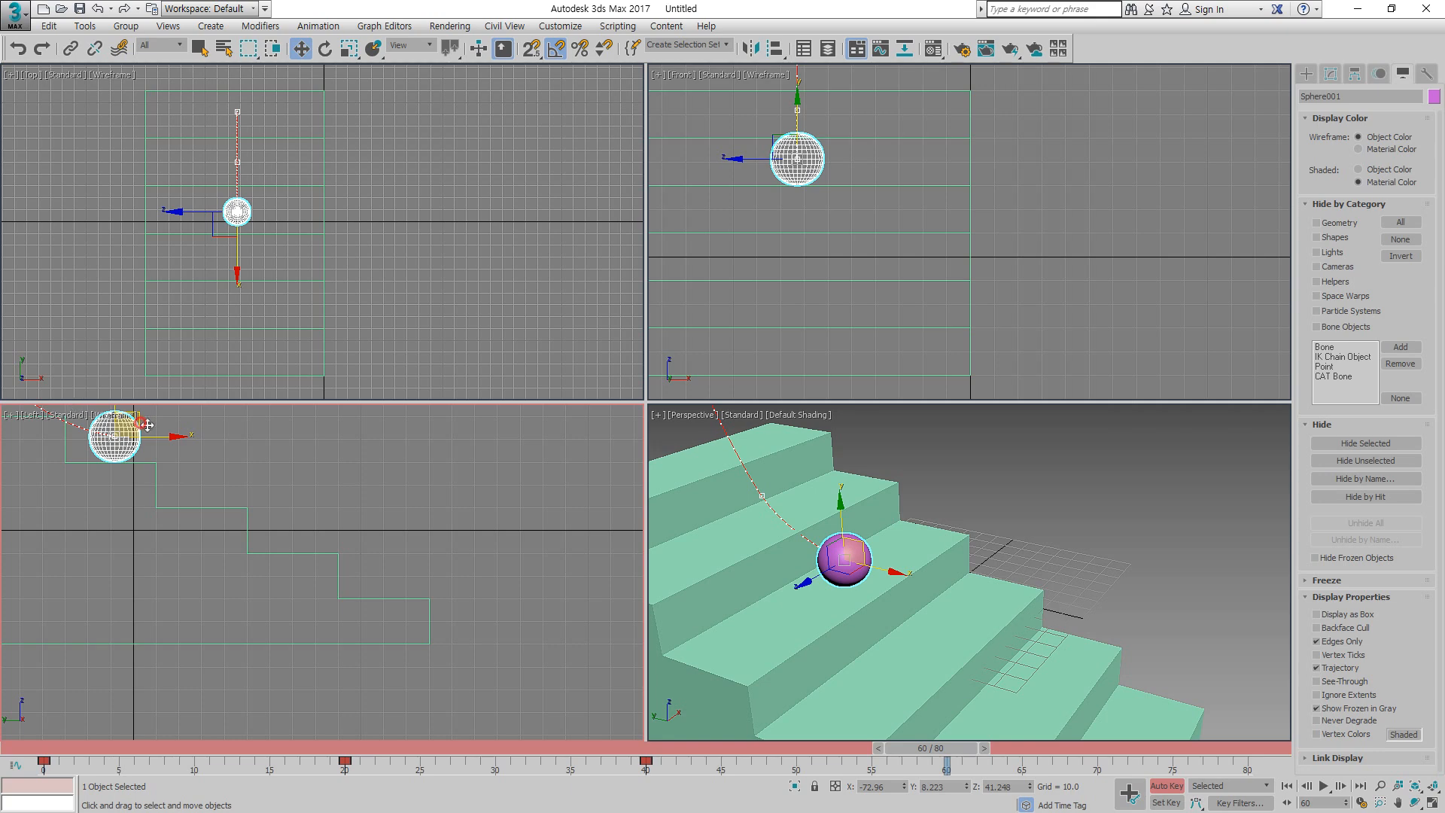
pyautogui.moveTo(149, 425); pyautogui.dragTo(228, 467)
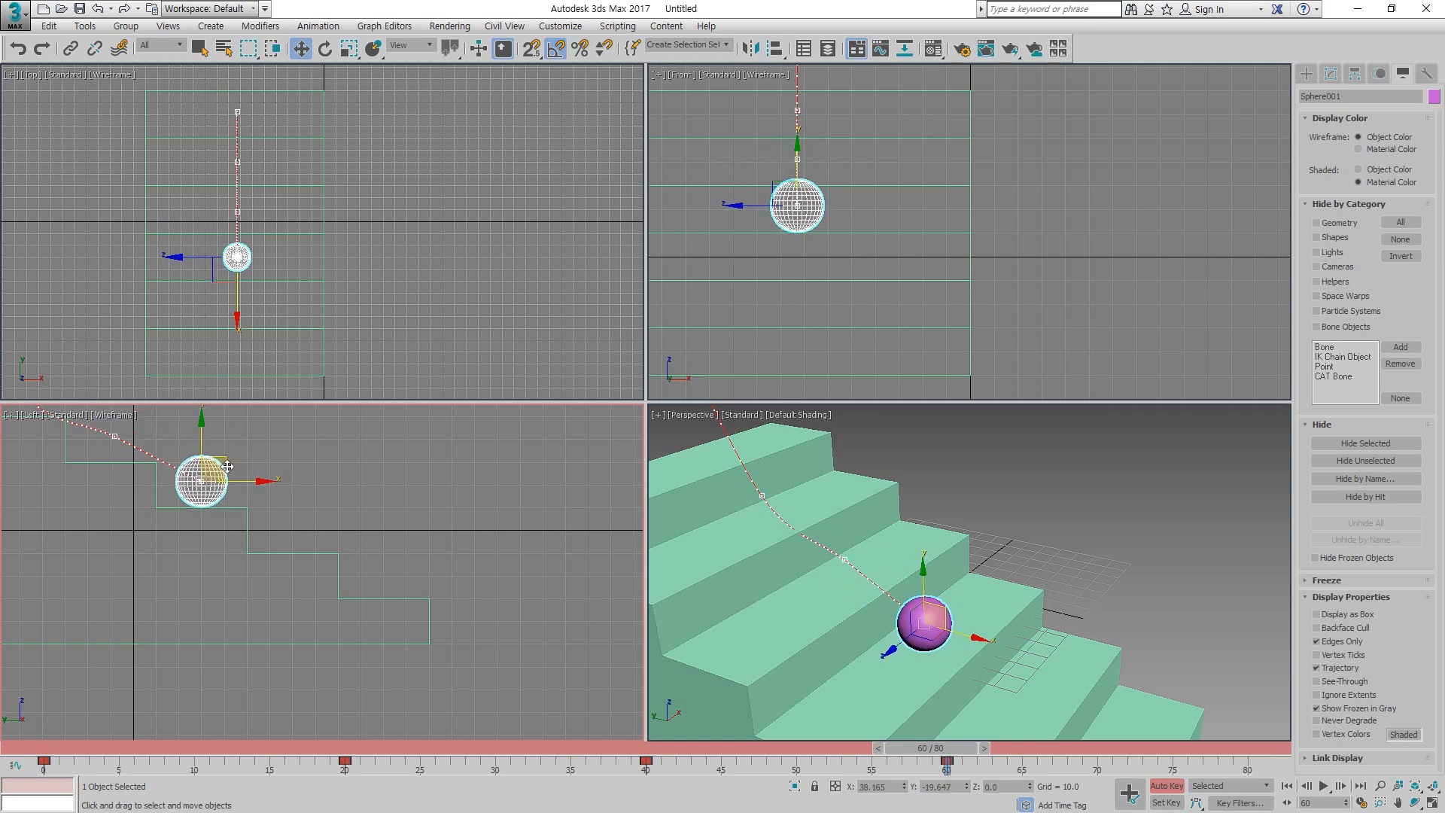
# Step: At frame 80, move the sphere onto the fifth step, at about Y -71.1 and Z 1
pyautogui.moveTo(941, 748); pyautogui.dragTo(1276, 753)
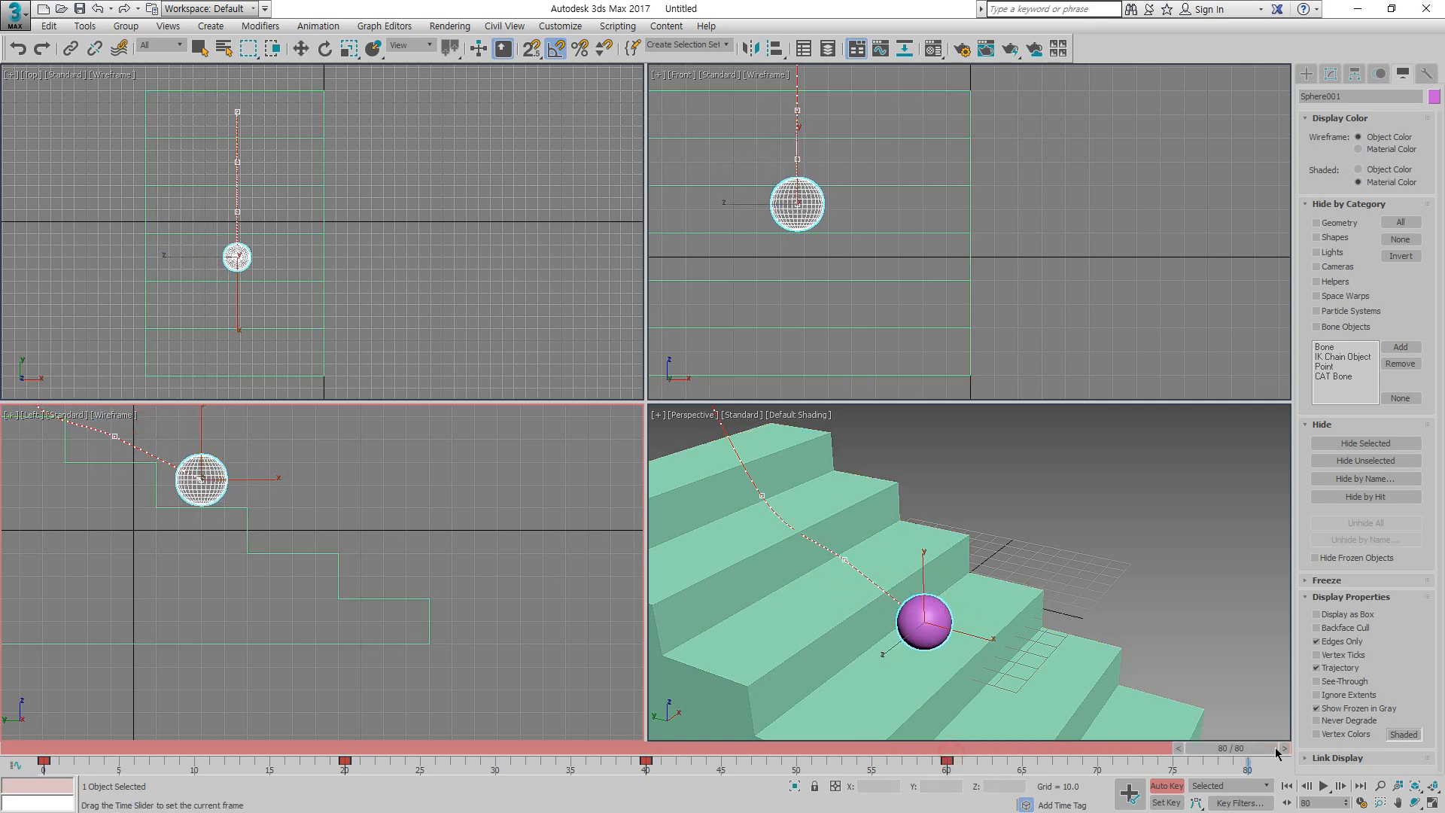
pyautogui.press('w')
pyautogui.moveTo(338, 578); pyautogui.dragTo(274, 554, button='middle')
pyautogui.moveTo(167, 446); pyautogui.dragTo(258, 492)
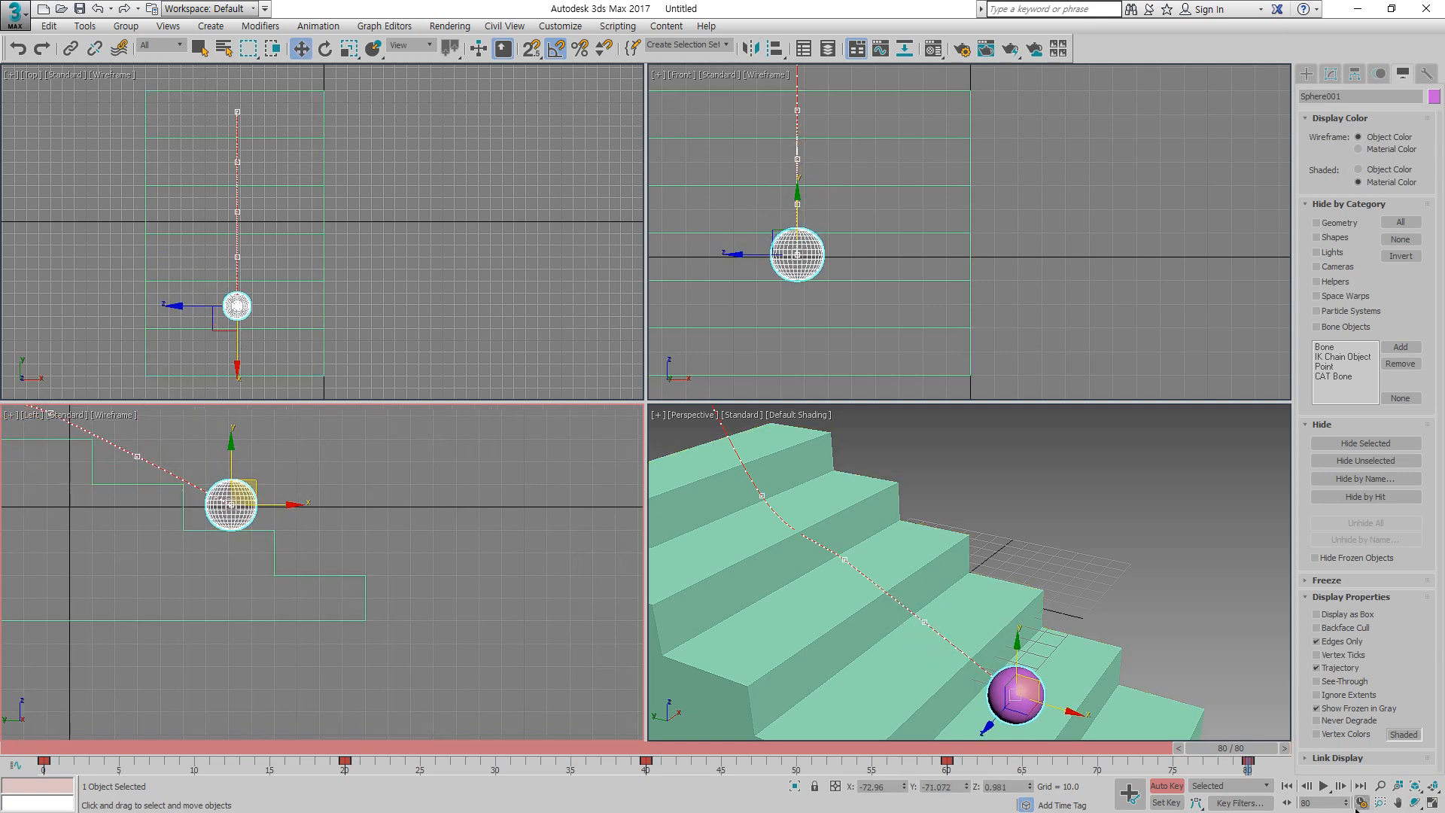
# Step: Set the animation's end time to 120 in the time configuration
pyautogui.click(1361, 803)
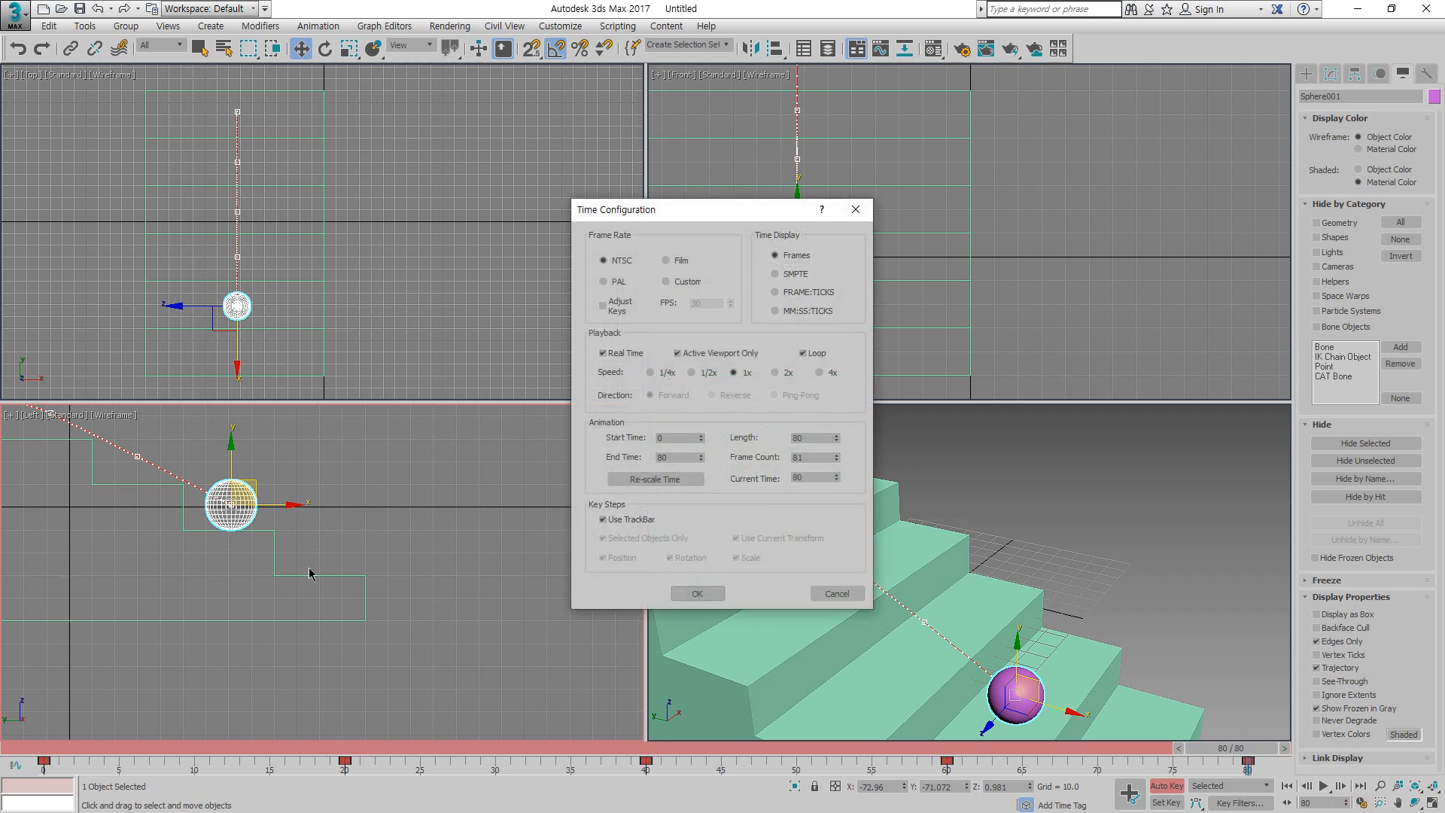
pyautogui.doubleClick(670, 459)
pyautogui.write('120')
pyautogui.press('Return')
pyautogui.click(698, 593)
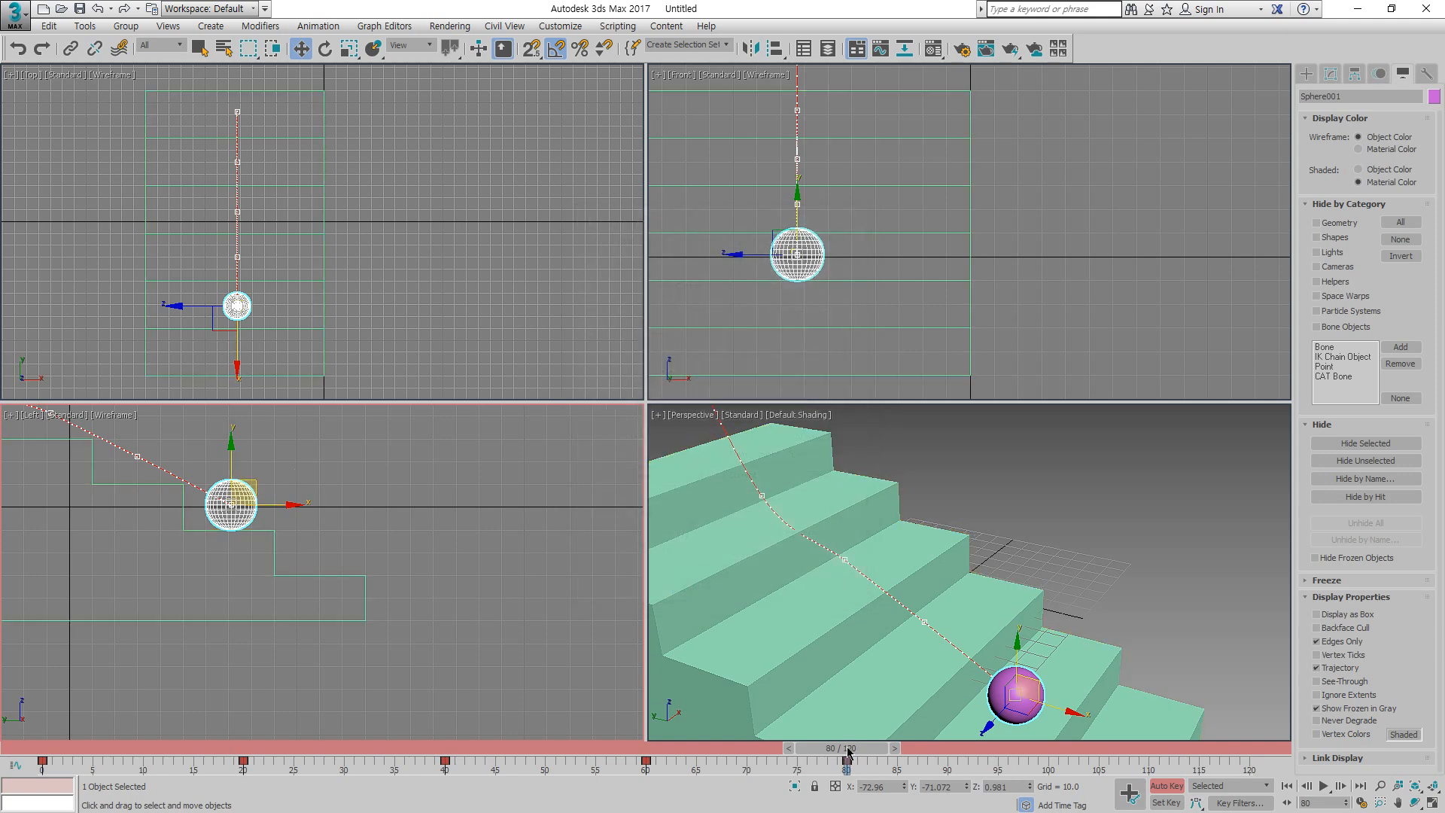
# Step: Place the sphere on the lowest step at frame 100 and on the ground beyond the staircase at frame 120
pyautogui.moveTo(848, 750); pyautogui.dragTo(1049, 748)
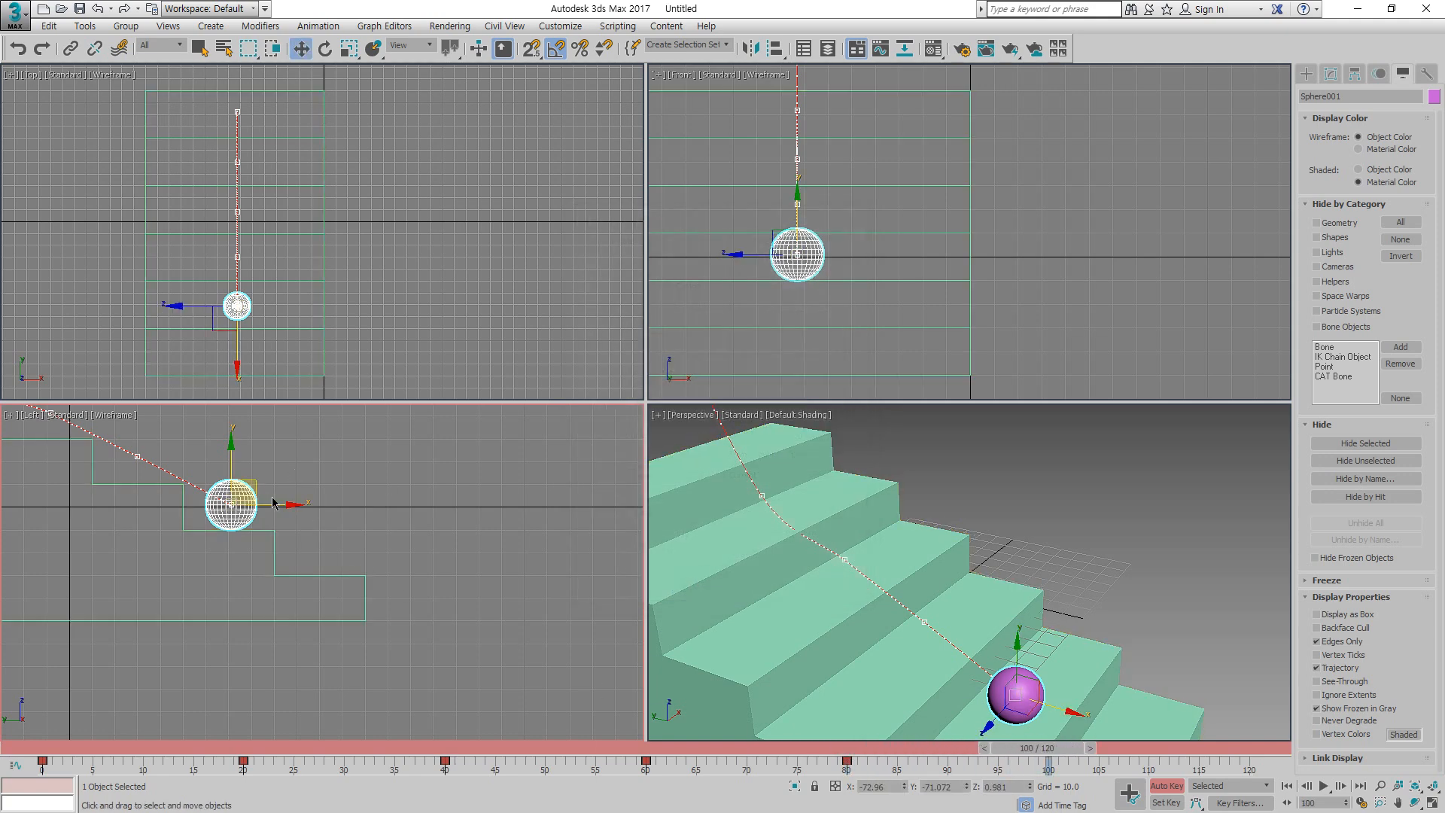
pyautogui.moveTo(249, 488); pyautogui.dragTo(341, 532)
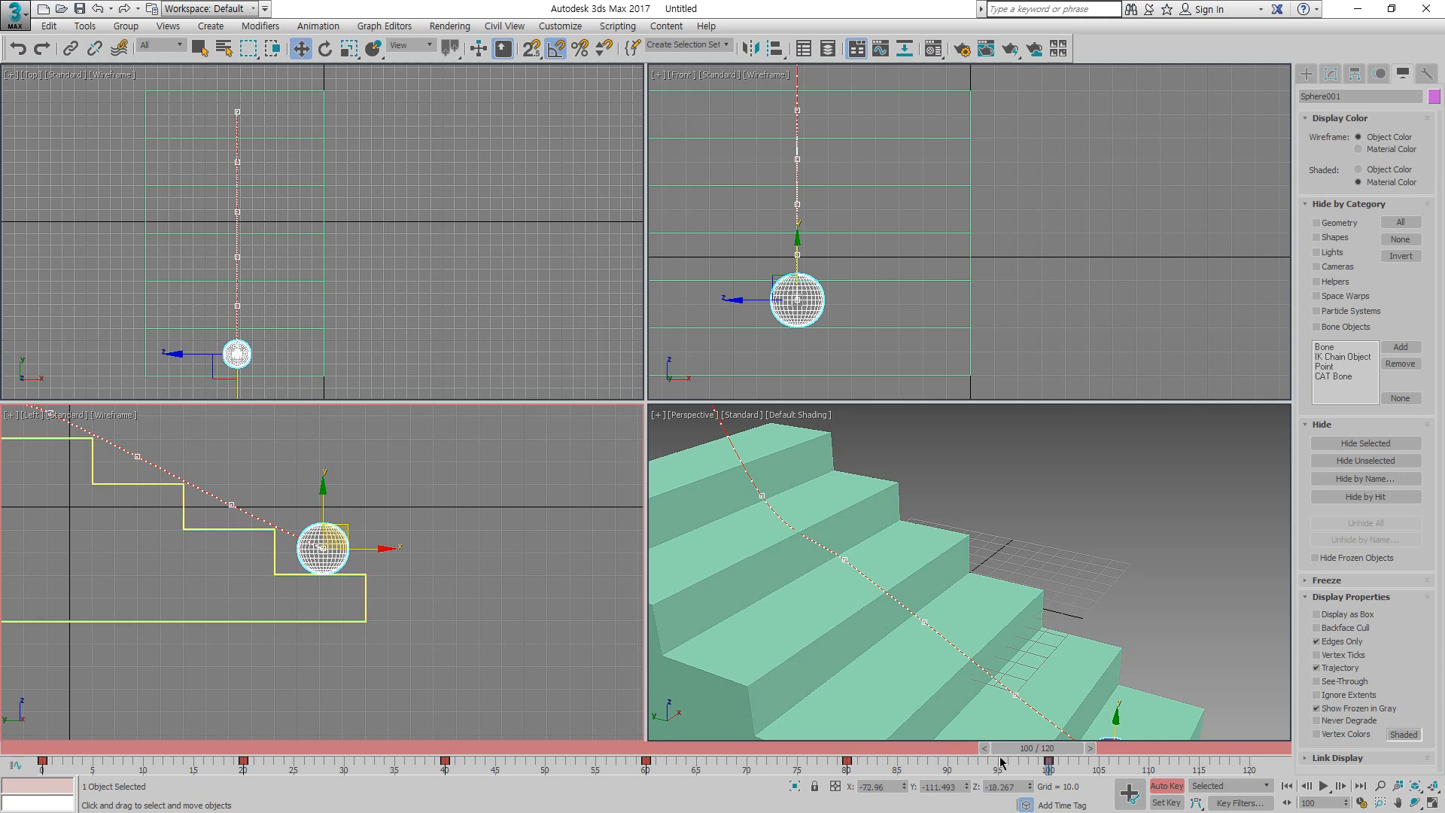
pyautogui.moveTo(1016, 755); pyautogui.dragTo(1209, 753)
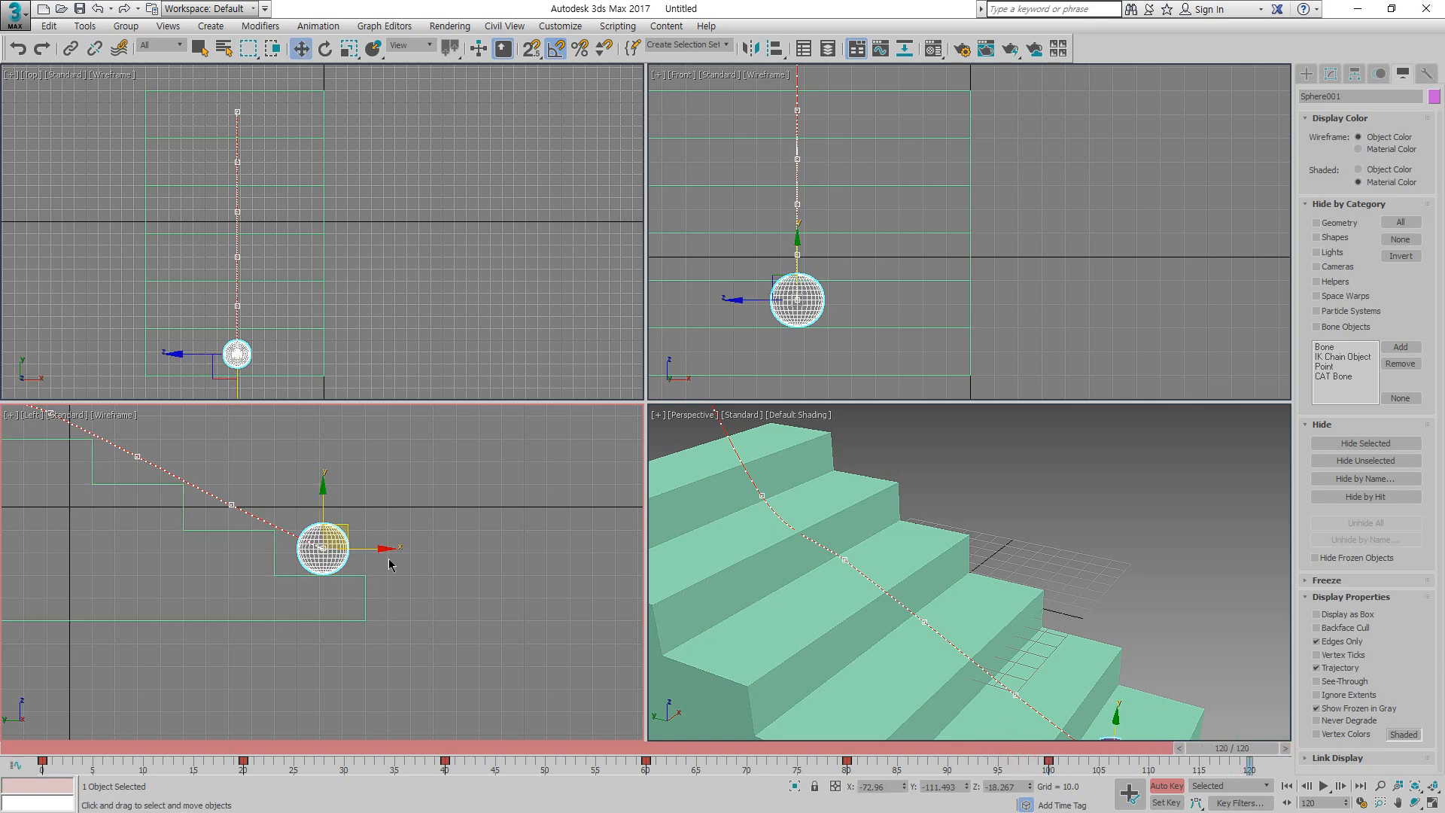
pyautogui.moveTo(344, 535); pyautogui.dragTo(479, 588)
pyautogui.scroll(-2, 119, 517)
pyautogui.moveTo(202, 550); pyautogui.dragTo(383, 608, button='middle')
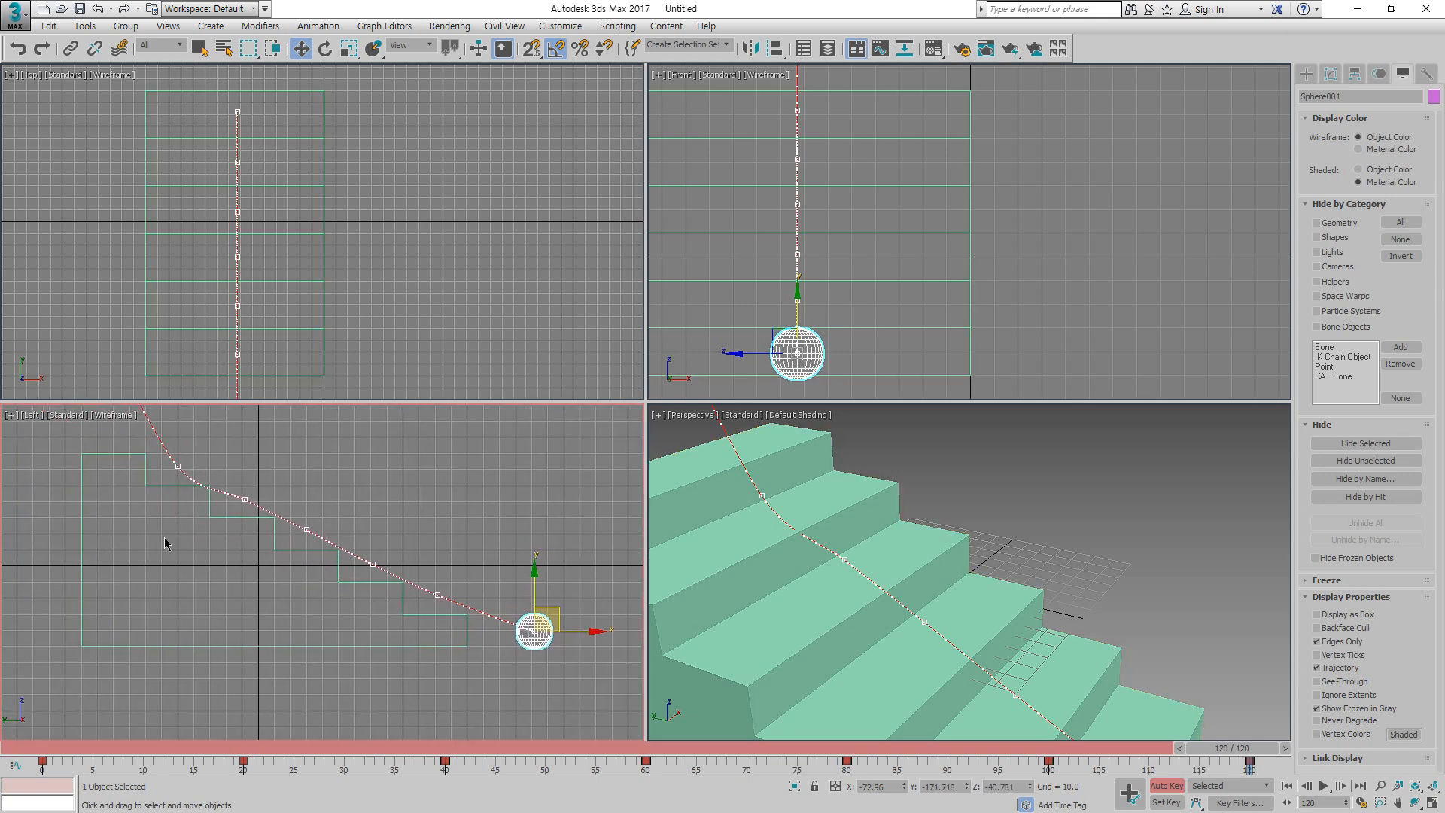
# Step: Check the sphere's position at frame 10 and extend the animation's end time to 140
pyautogui.moveTo(102, 753); pyautogui.dragTo(156, 754)
pyautogui.moveTo(162, 470); pyautogui.dragTo(240, 586, button='middle')
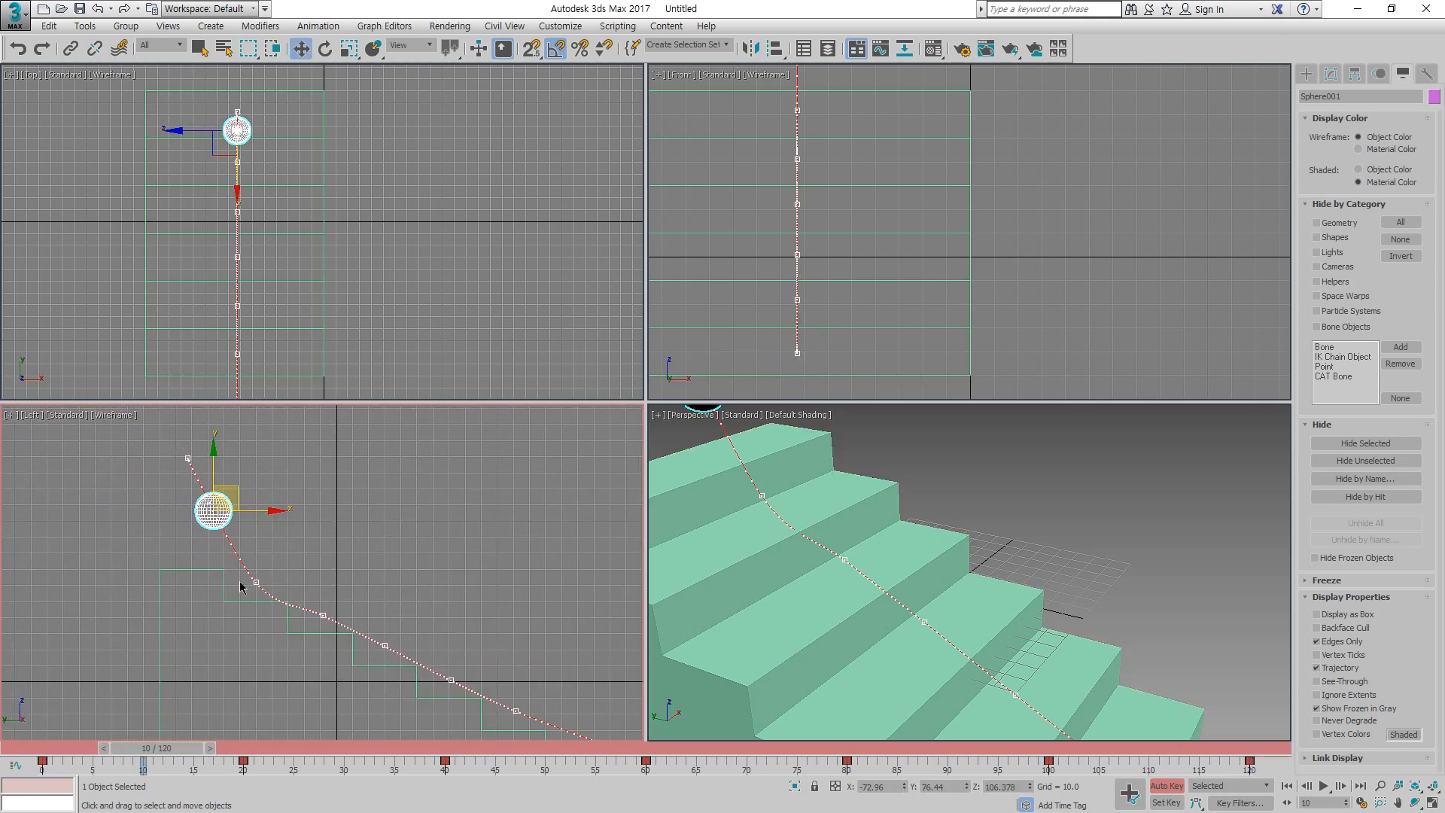
pyautogui.click(1364, 804)
pyautogui.doubleClick(681, 458)
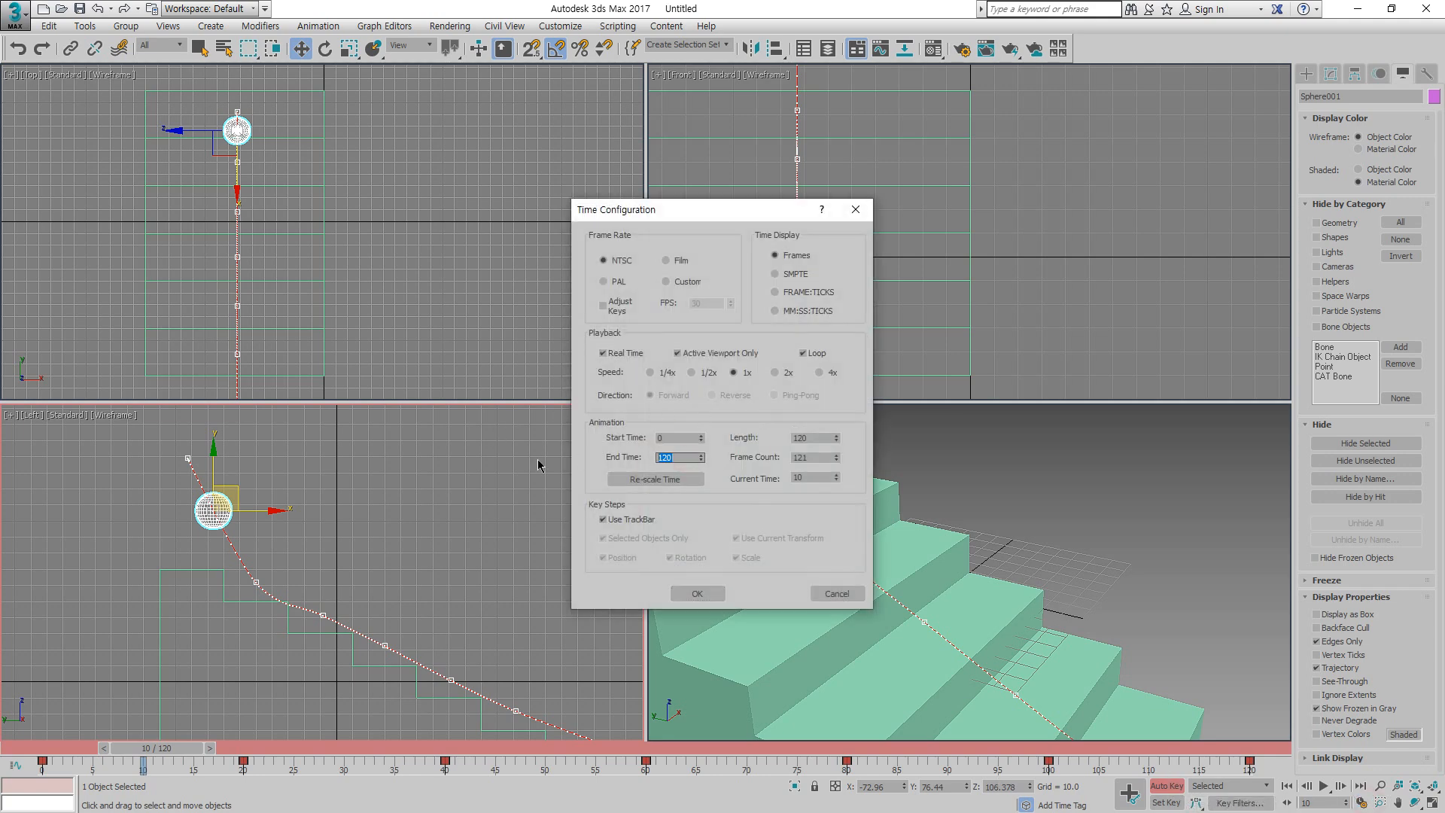
pyautogui.click(697, 593)
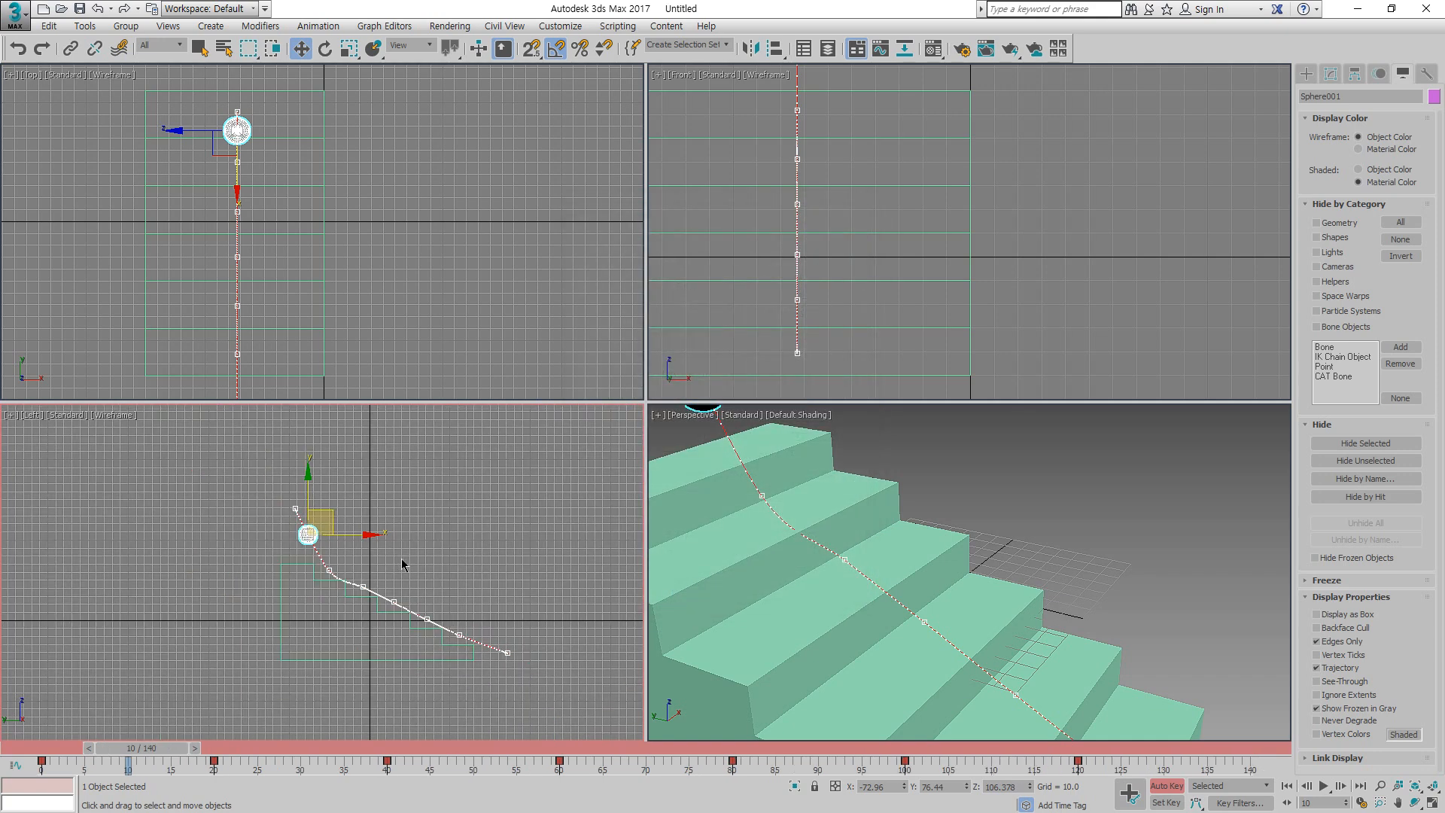
# Step: Shift all the sphere's keys from frame 20 onward 20 frames later, so they run from frame 40 to 140
pyautogui.moveTo(1159, 772); pyautogui.dragTo(137, 715)
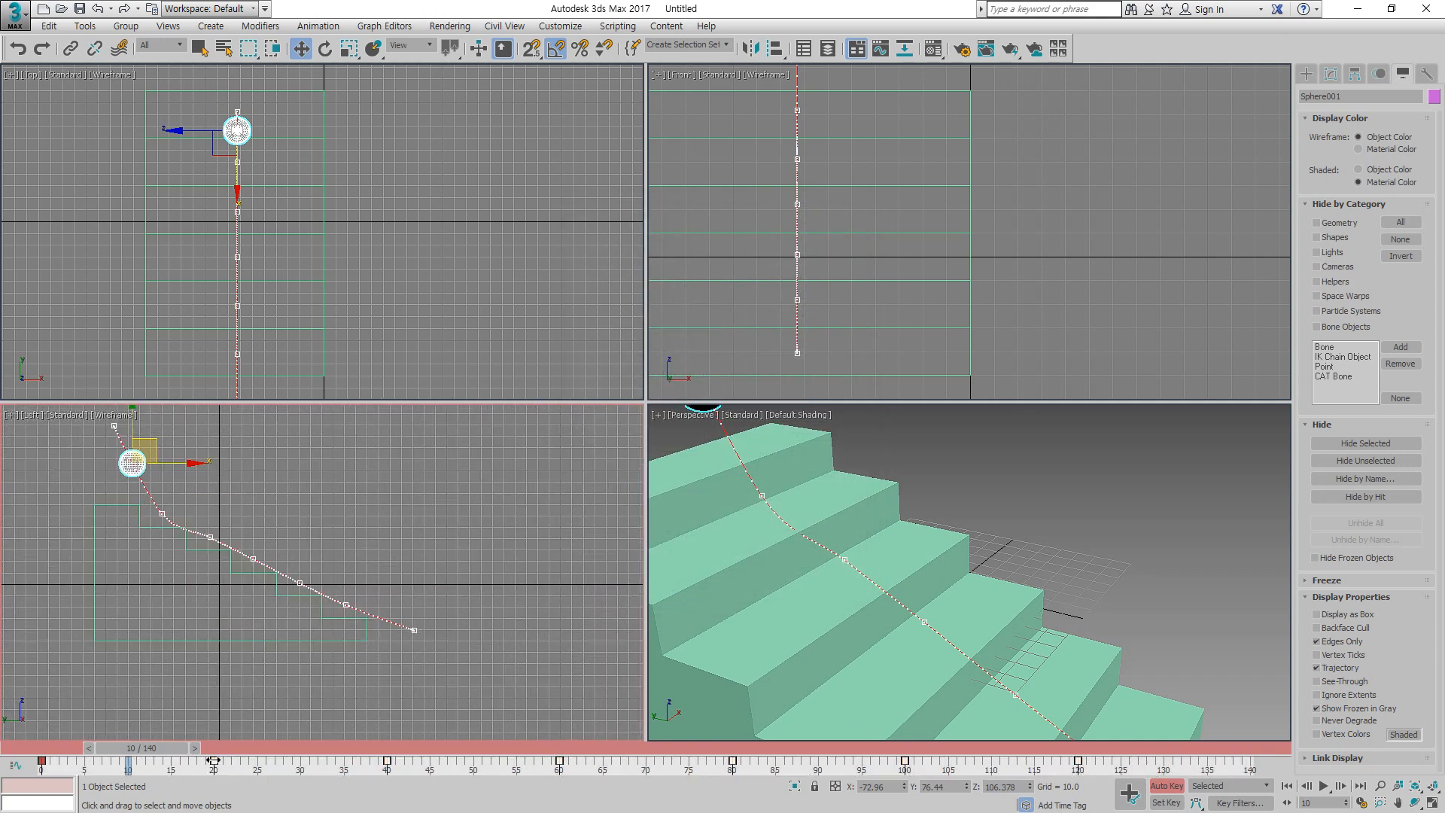
pyautogui.moveTo(213, 761); pyautogui.dragTo(386, 761)
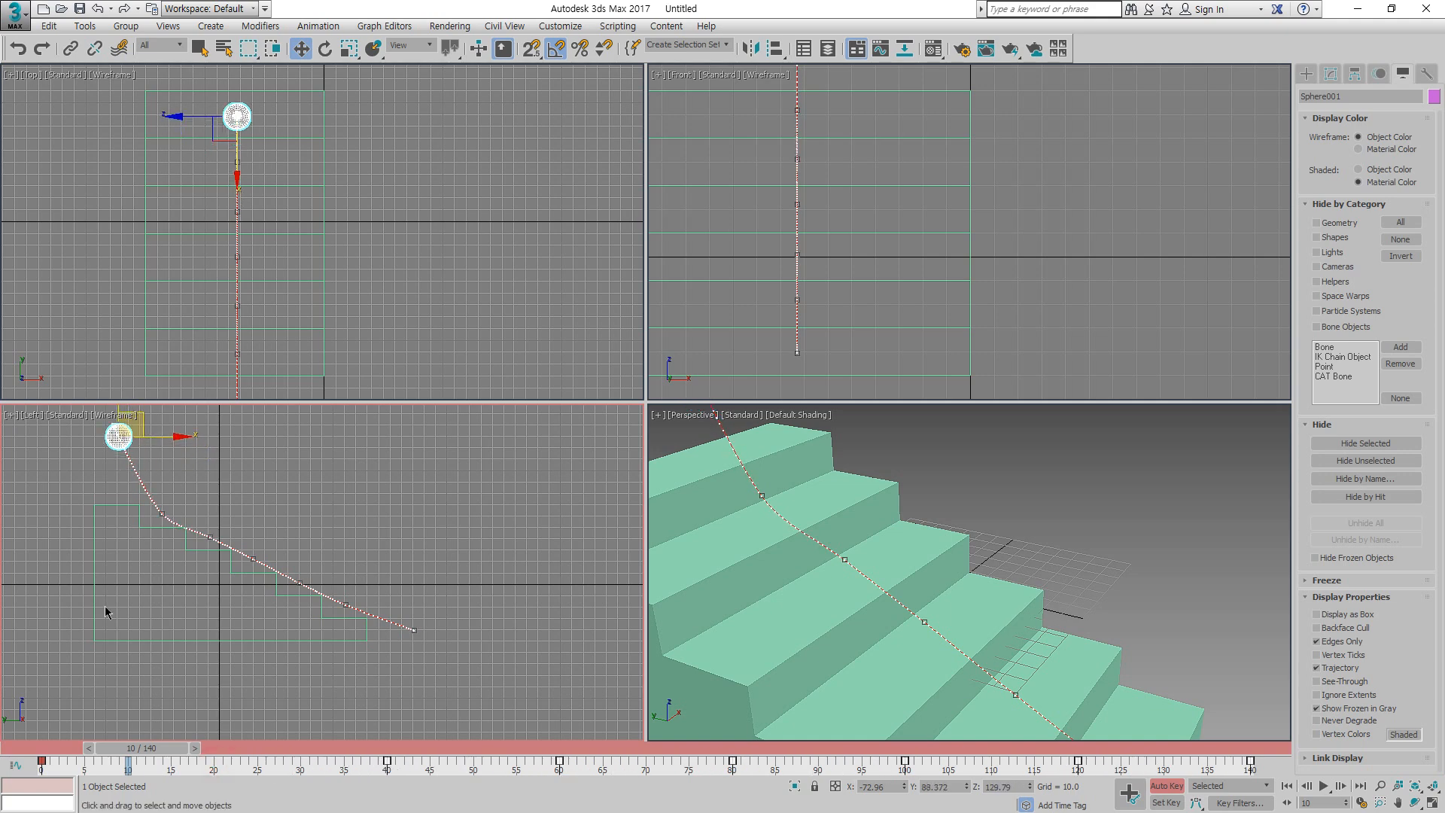
# Step: At frame 20, move the sphere straight below its start position onto the top step, at about Y 91.9 and Z 81.1
pyautogui.moveTo(143, 465); pyautogui.dragTo(190, 495, button='middle')
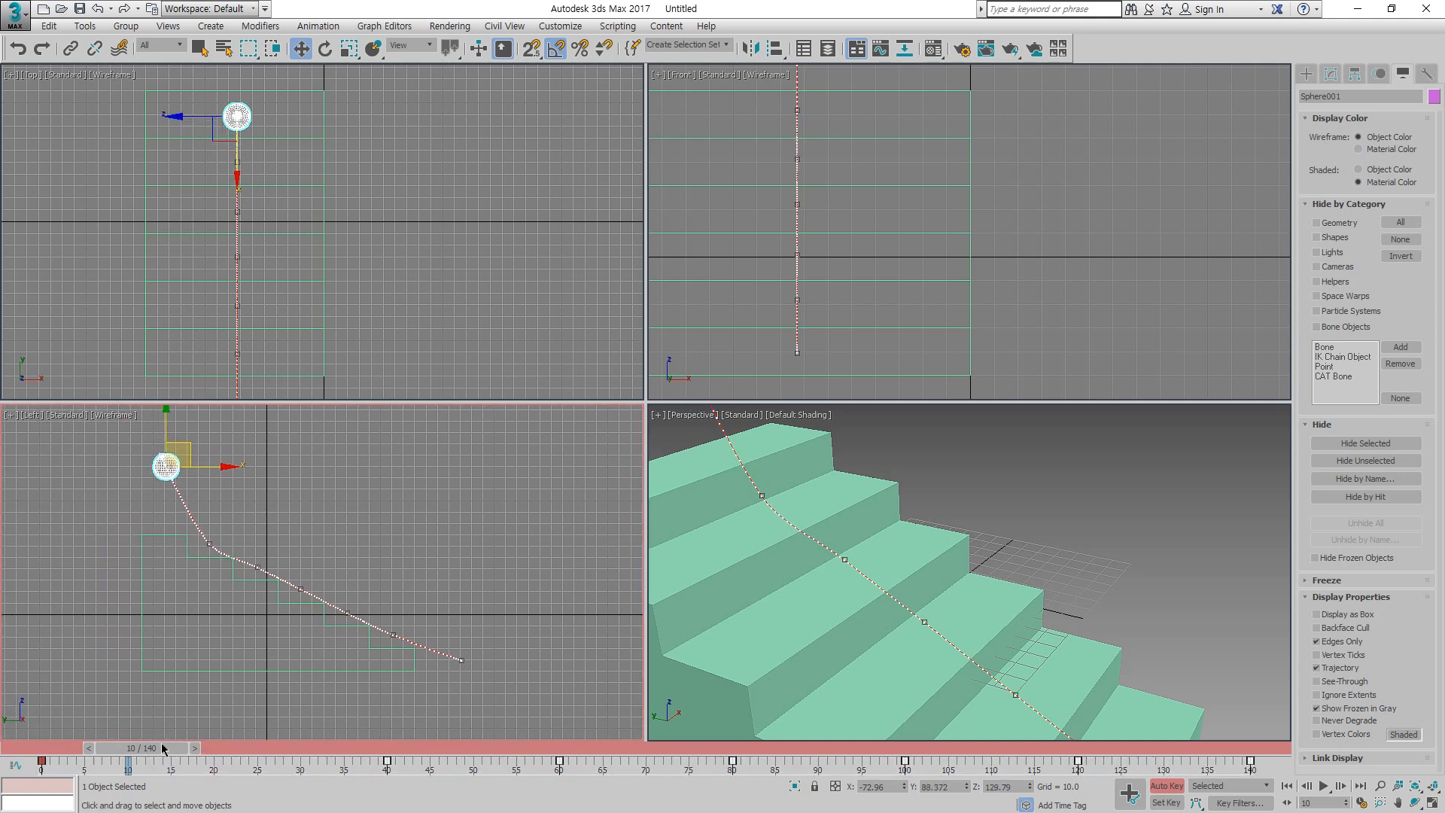
pyautogui.moveTo(162, 749); pyautogui.dragTo(252, 744)
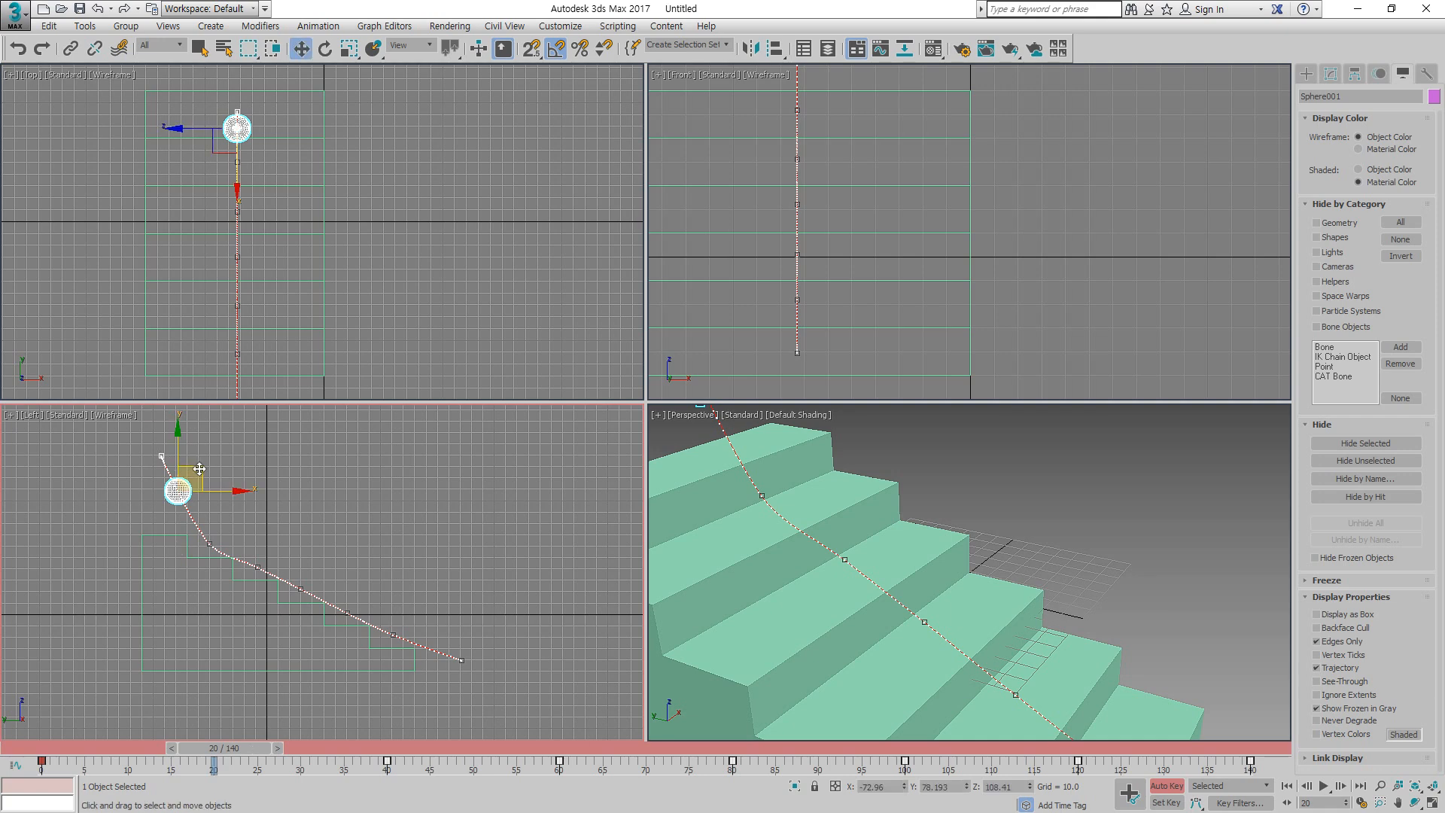
pyautogui.moveTo(199, 469); pyautogui.dragTo(183, 506)
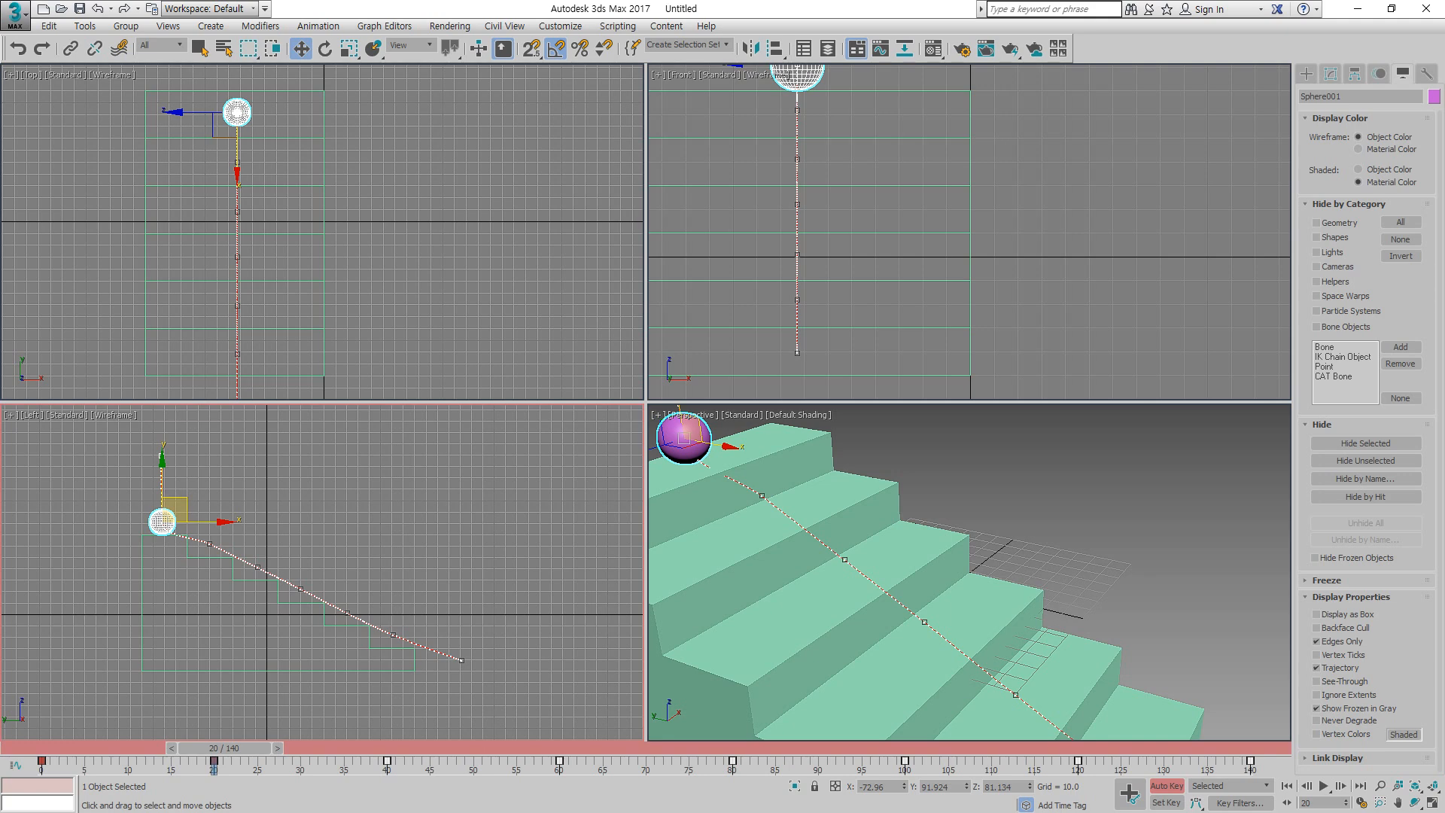
# Step: At frame 30, raise the sphere above the top step's front edge as a bounce peak, at about Y 68.4 and Z 97.2
pyautogui.moveTo(258, 750); pyautogui.dragTo(342, 751)
pyautogui.scroll(2, 213, 529)
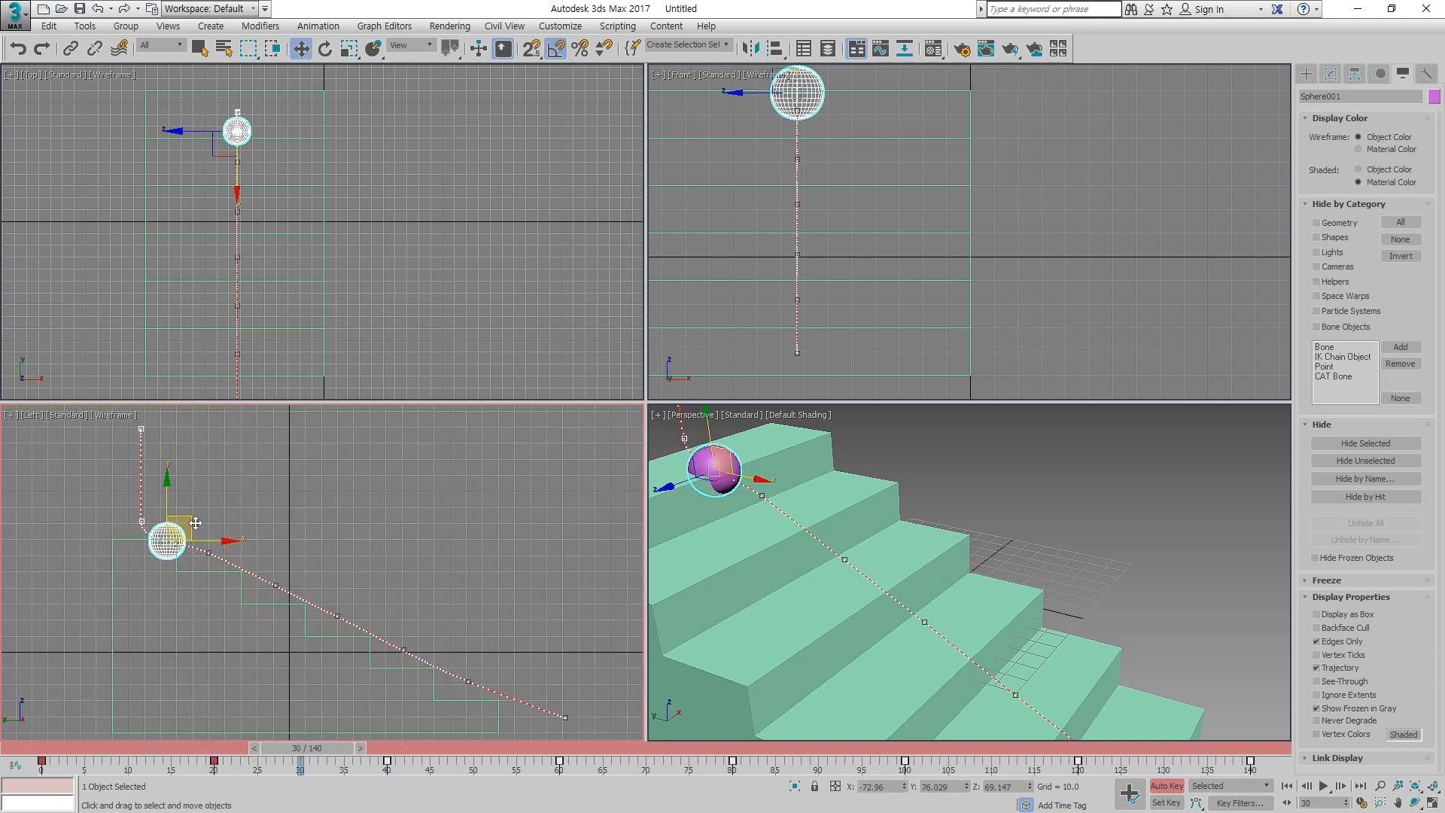
pyautogui.moveTo(196, 522); pyautogui.dragTo(208, 476)
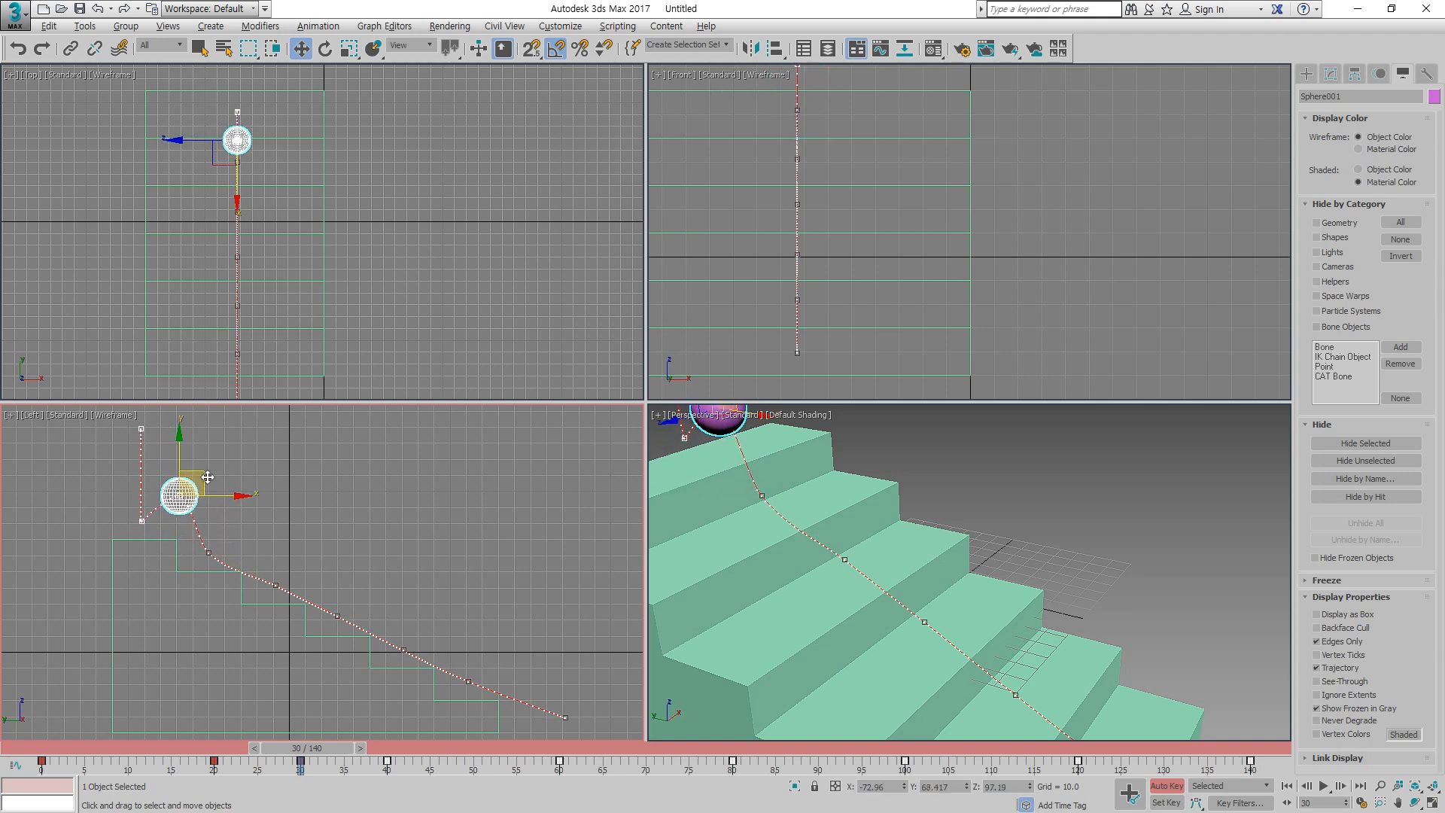
# Step: Maximize the Left view and, at frame 50, raise the sphere to a second bounce peak at about Y 27.9 and Z 80
pyautogui.hotkey('alt', 'w')
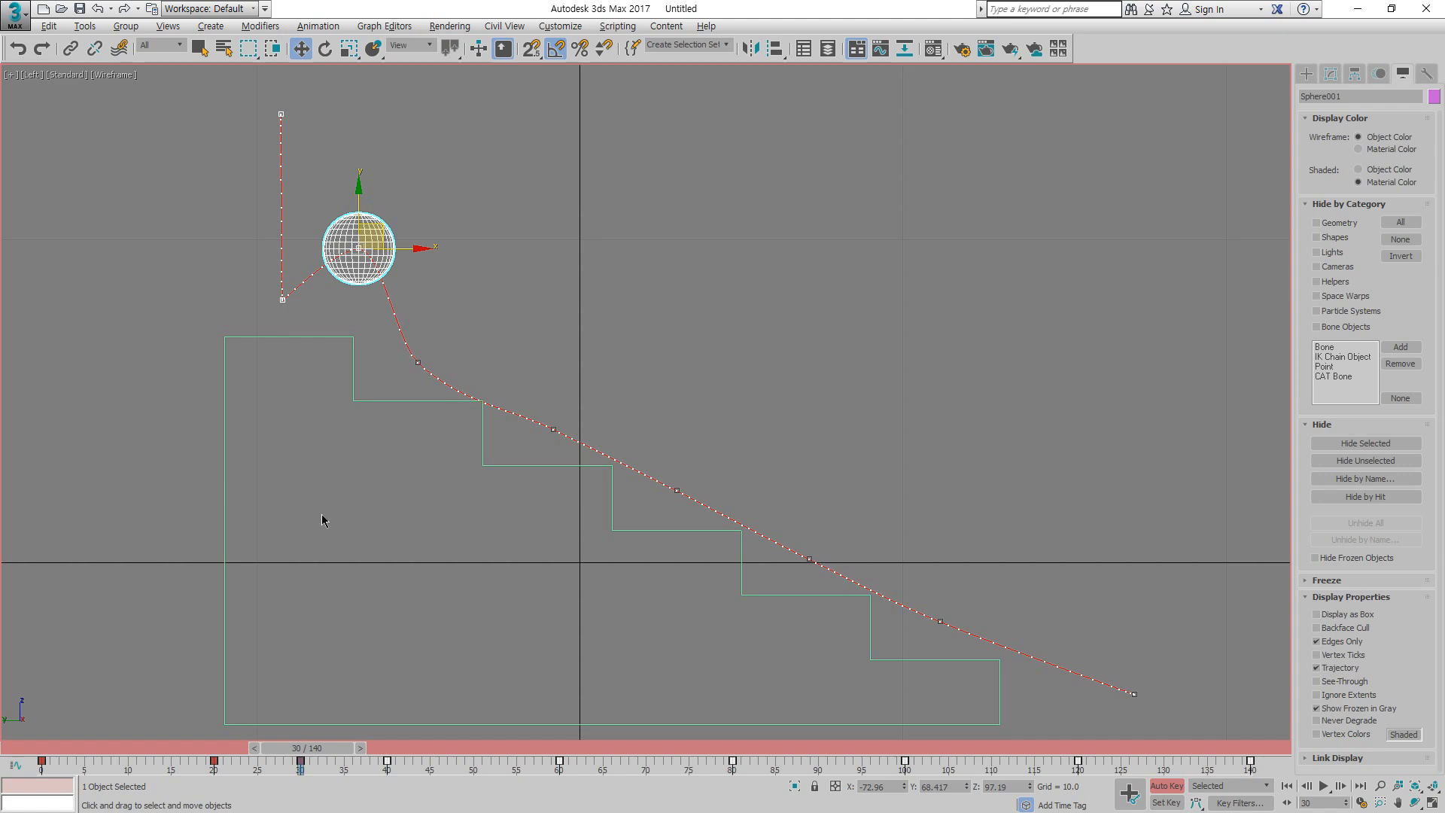
pyautogui.moveTo(324, 747); pyautogui.dragTo(490, 735)
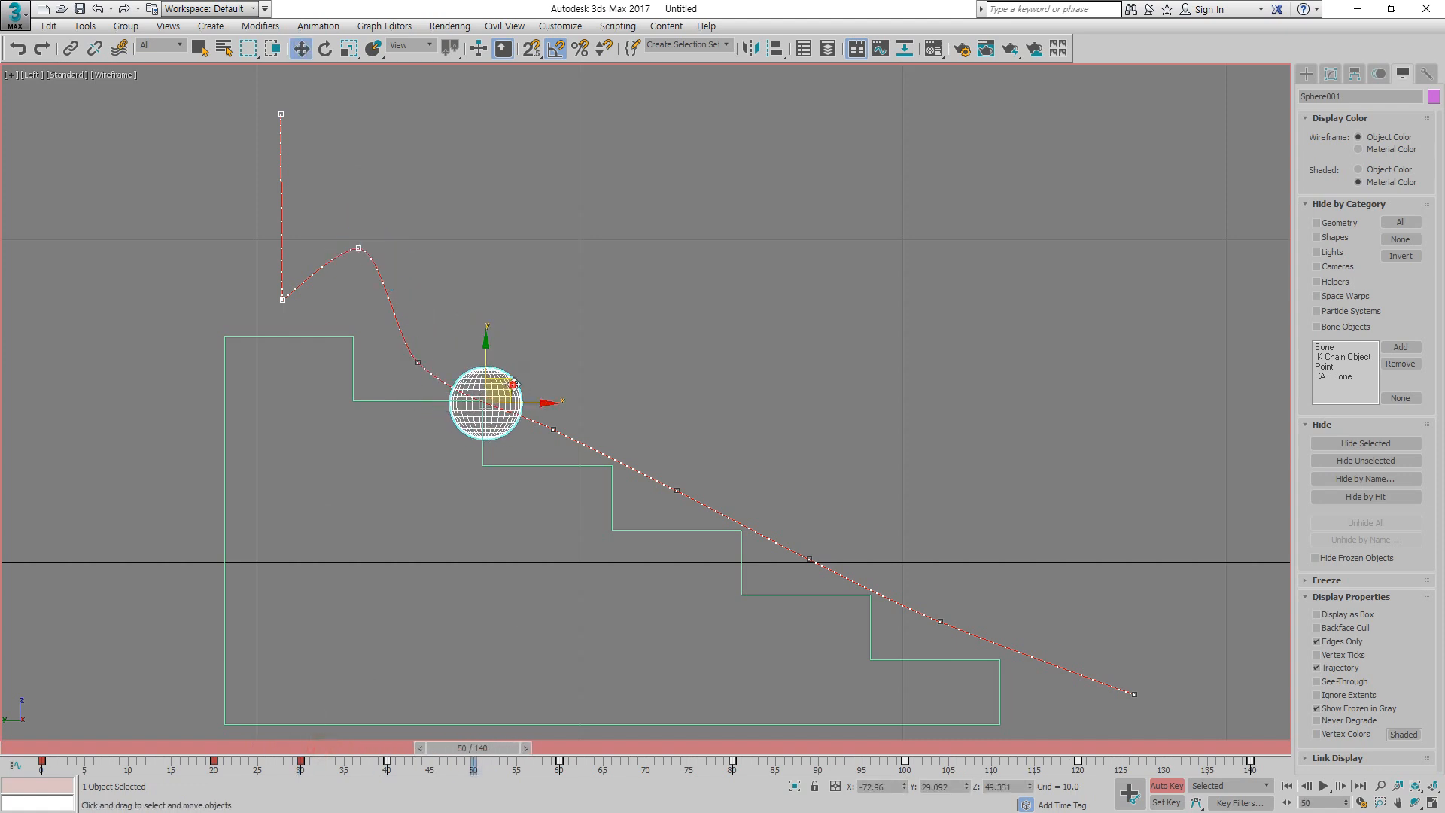
pyautogui.moveTo(514, 384); pyautogui.dragTo(515, 271)
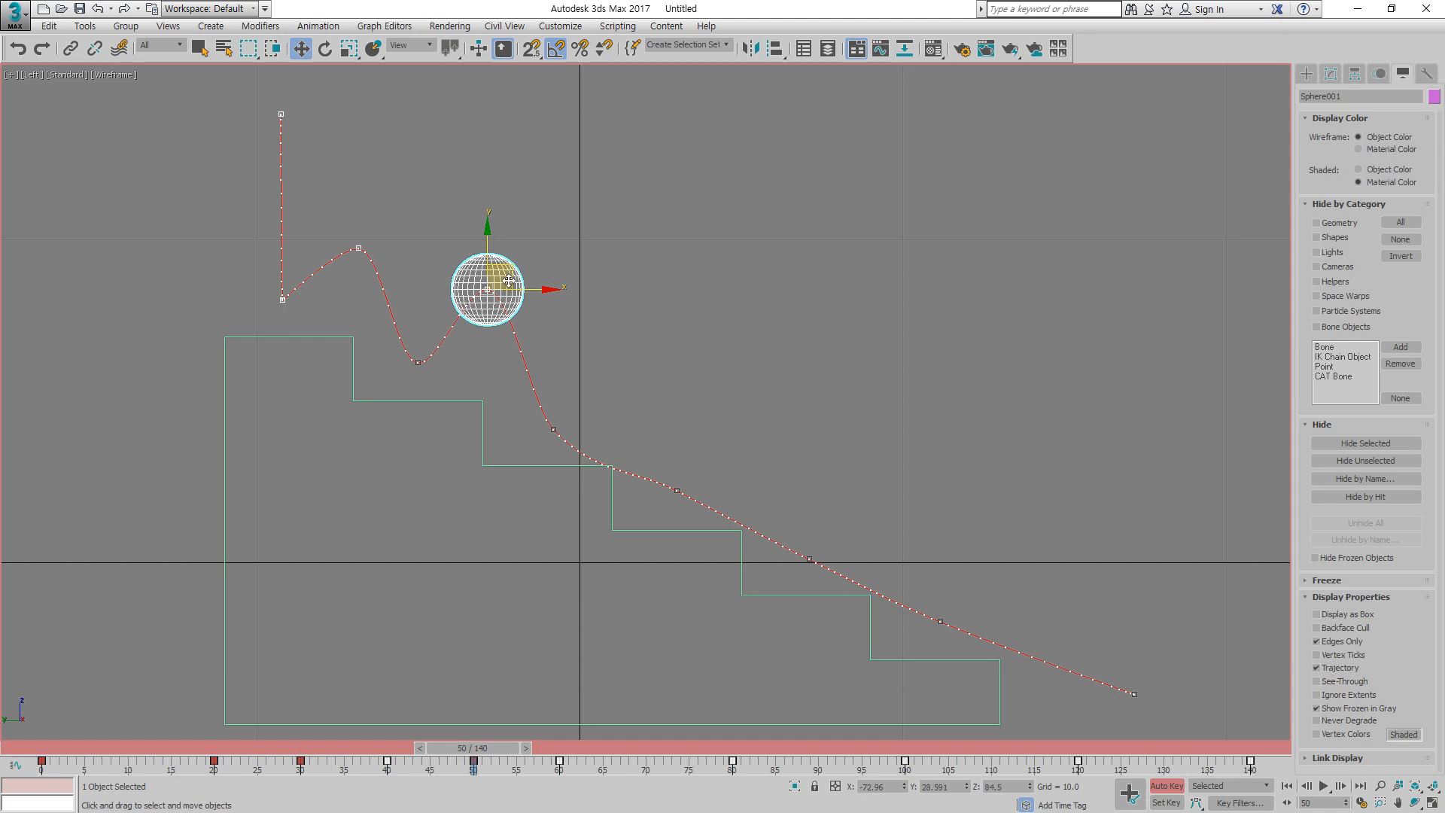
pyautogui.moveTo(510, 280); pyautogui.dragTo(511, 295)
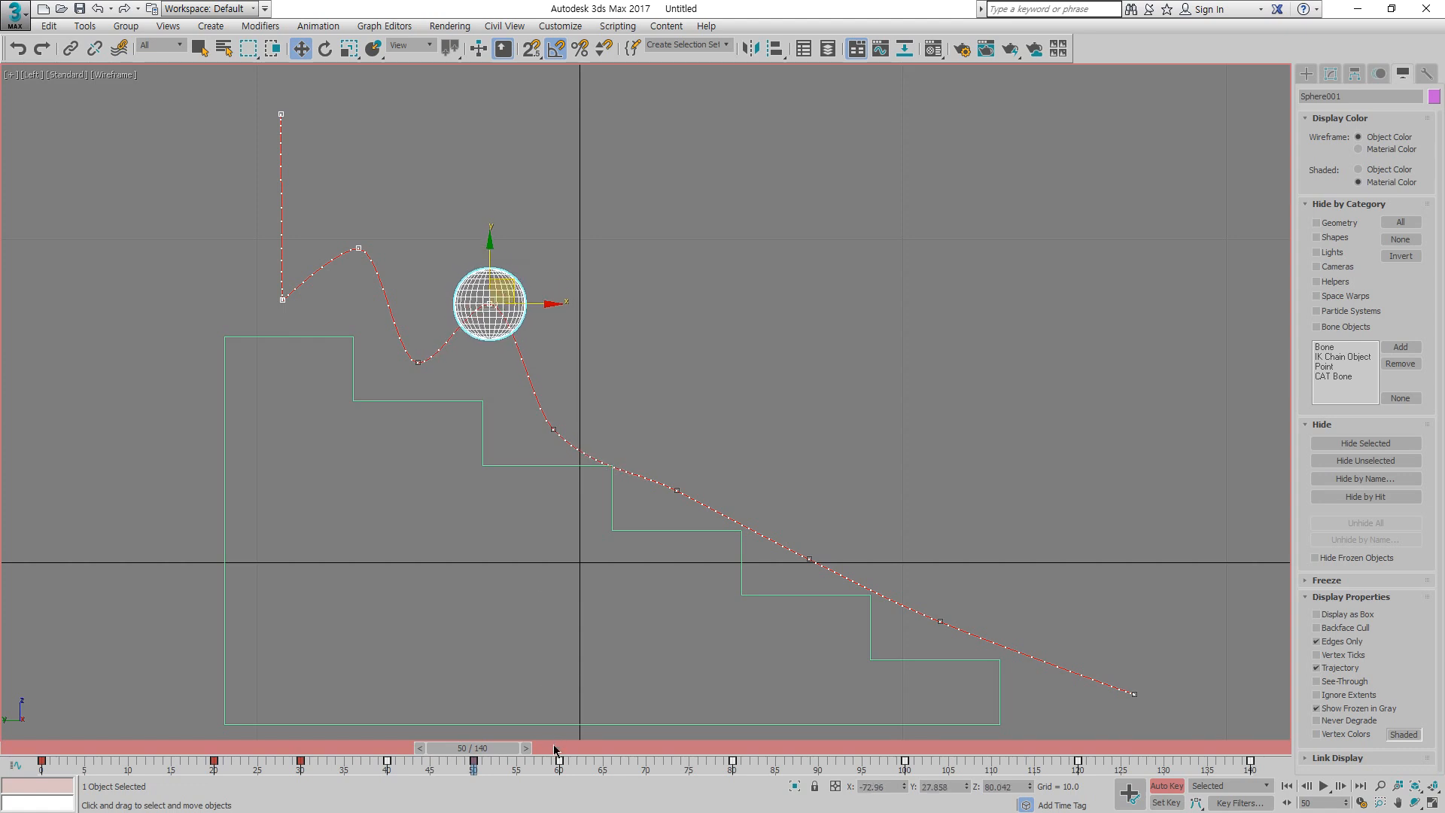
# Step: Go to frame 70 and raise the sphere vertically above the stairs to key another bounce peak
pyautogui.moveTo(654, 762); pyautogui.dragTo(652, 760)
pyautogui.moveTo(508, 749); pyautogui.dragTo(675, 751)
pyautogui.press('w')
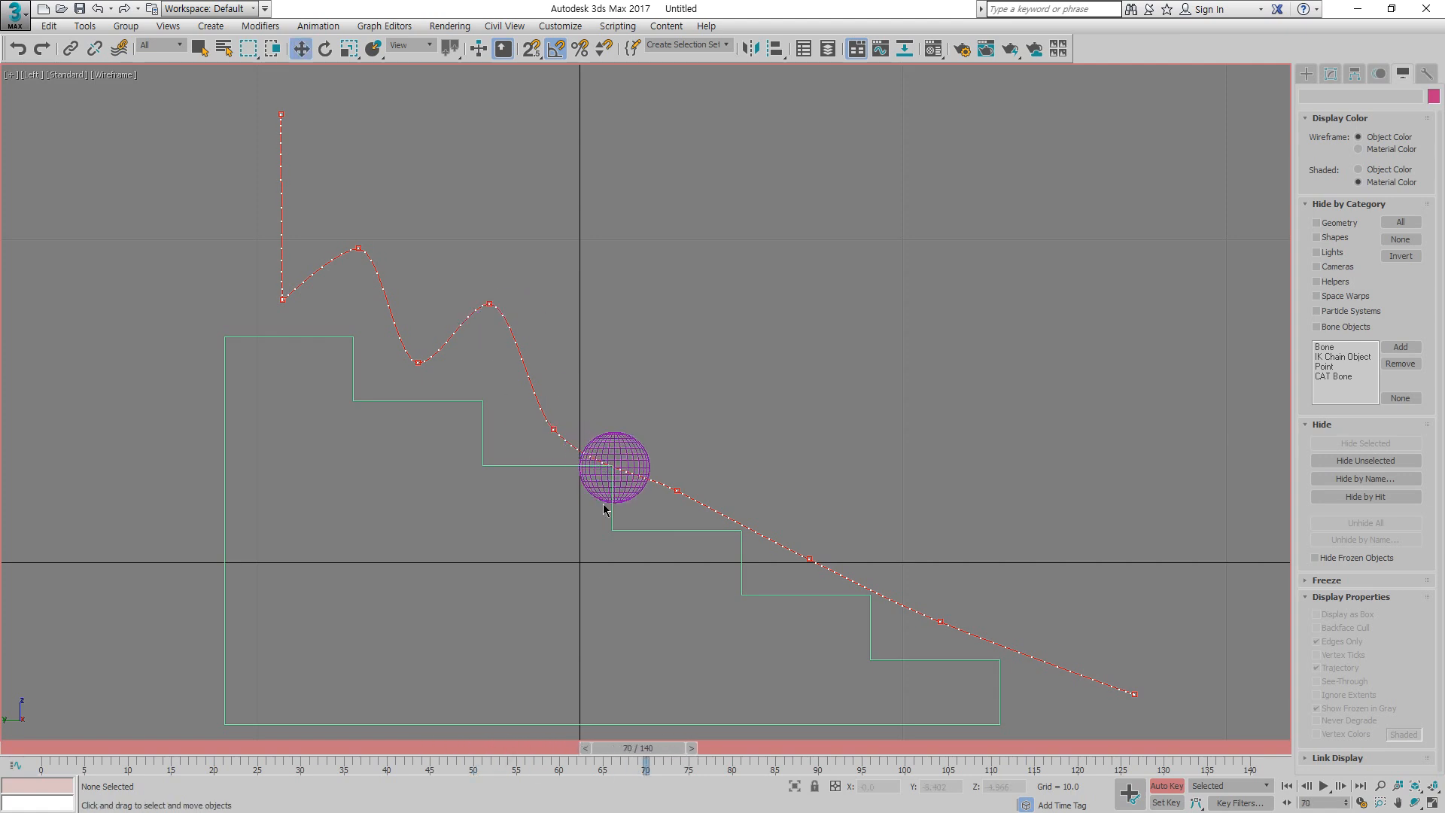
pyautogui.click(616, 436)
pyautogui.moveTo(616, 436); pyautogui.dragTo(615, 350)
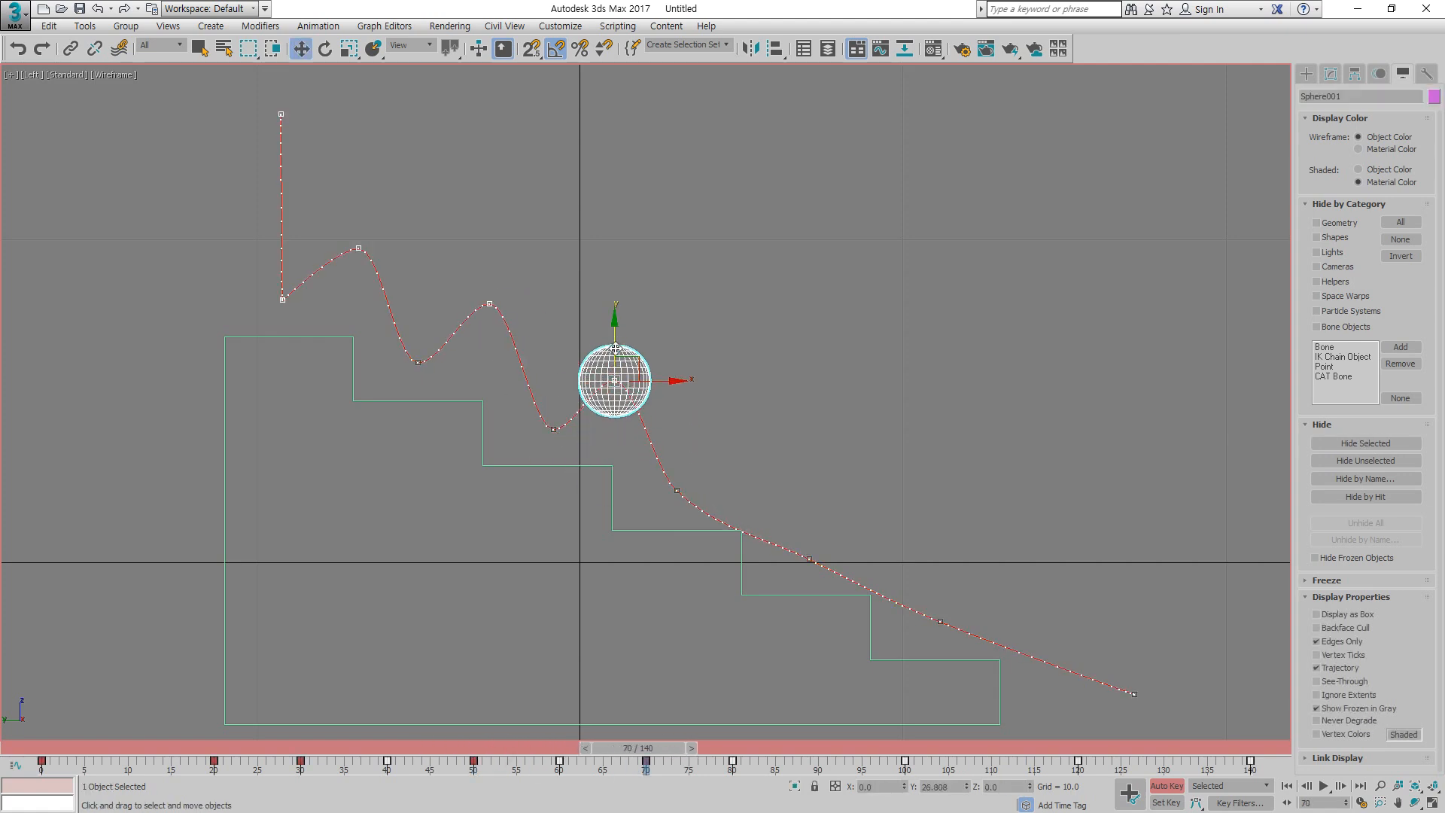
# Step: Raise the sphere at frames 90 and 110, and move it up off the last stair at frame 130, to key the remaining bounces
pyautogui.moveTo(667, 751); pyautogui.dragTo(845, 752)
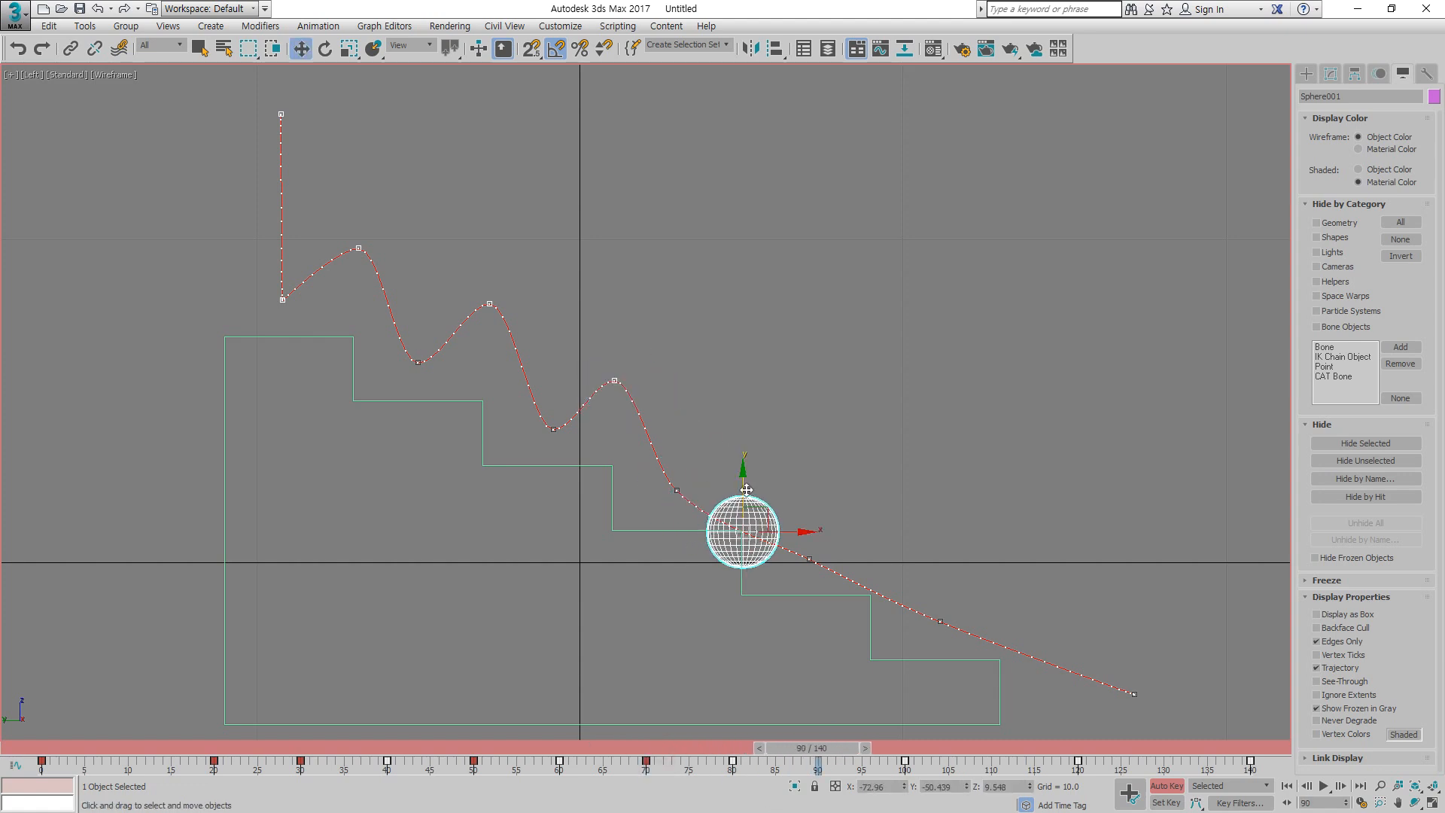
pyautogui.moveTo(746, 490); pyautogui.dragTo(743, 398)
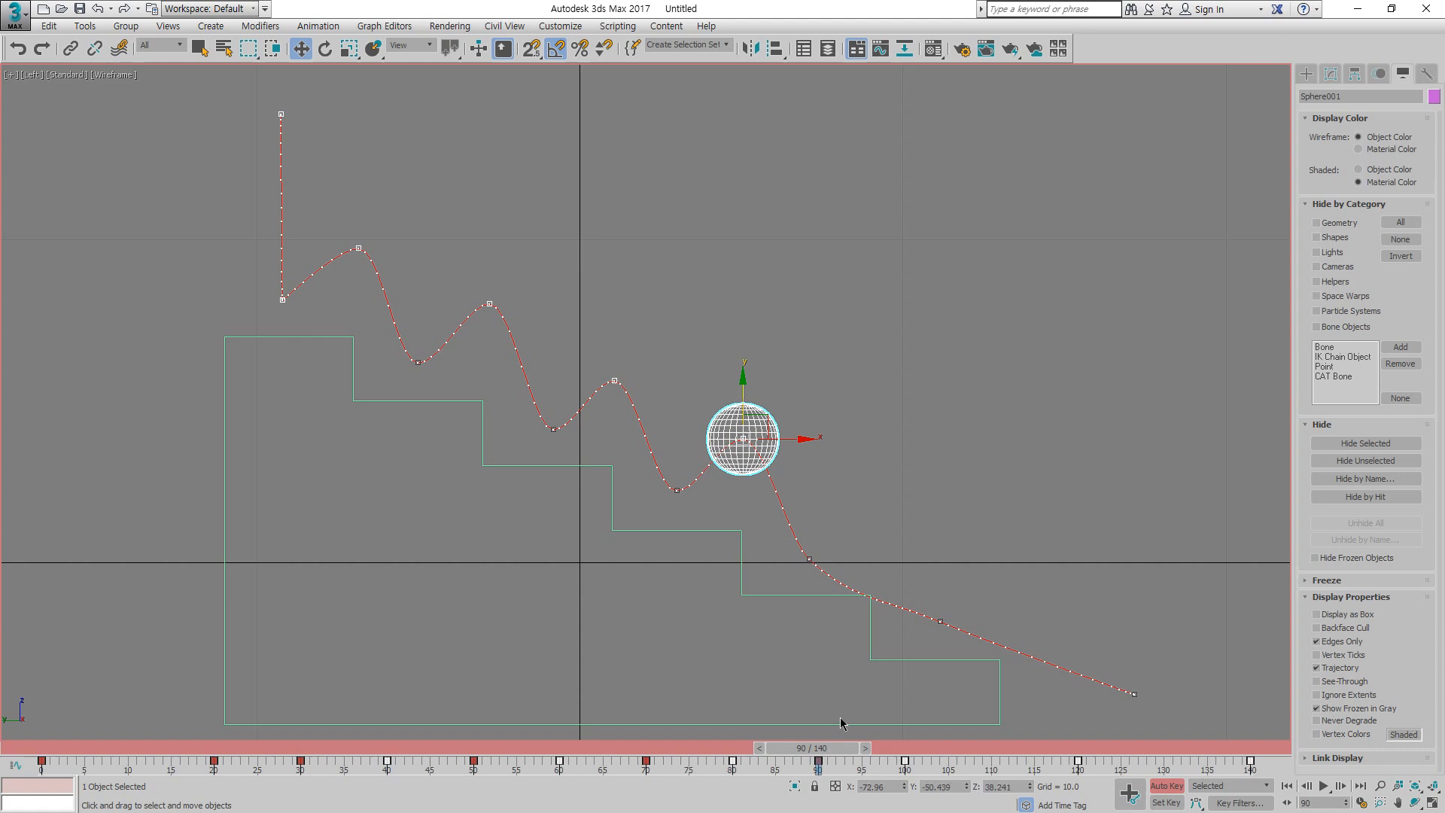
pyautogui.moveTo(845, 753); pyautogui.dragTo(1011, 733)
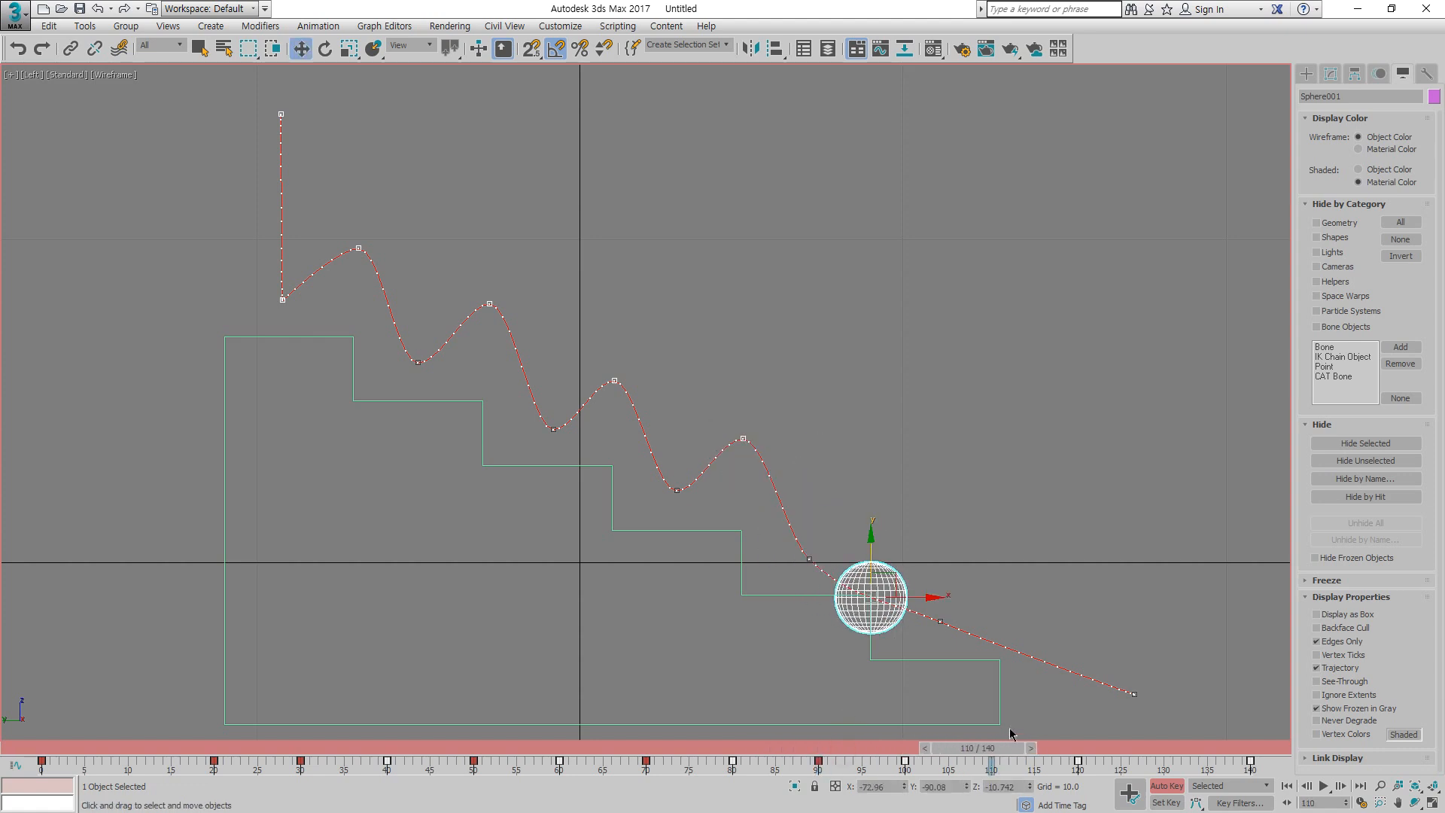
pyautogui.moveTo(874, 561); pyautogui.dragTo(873, 465)
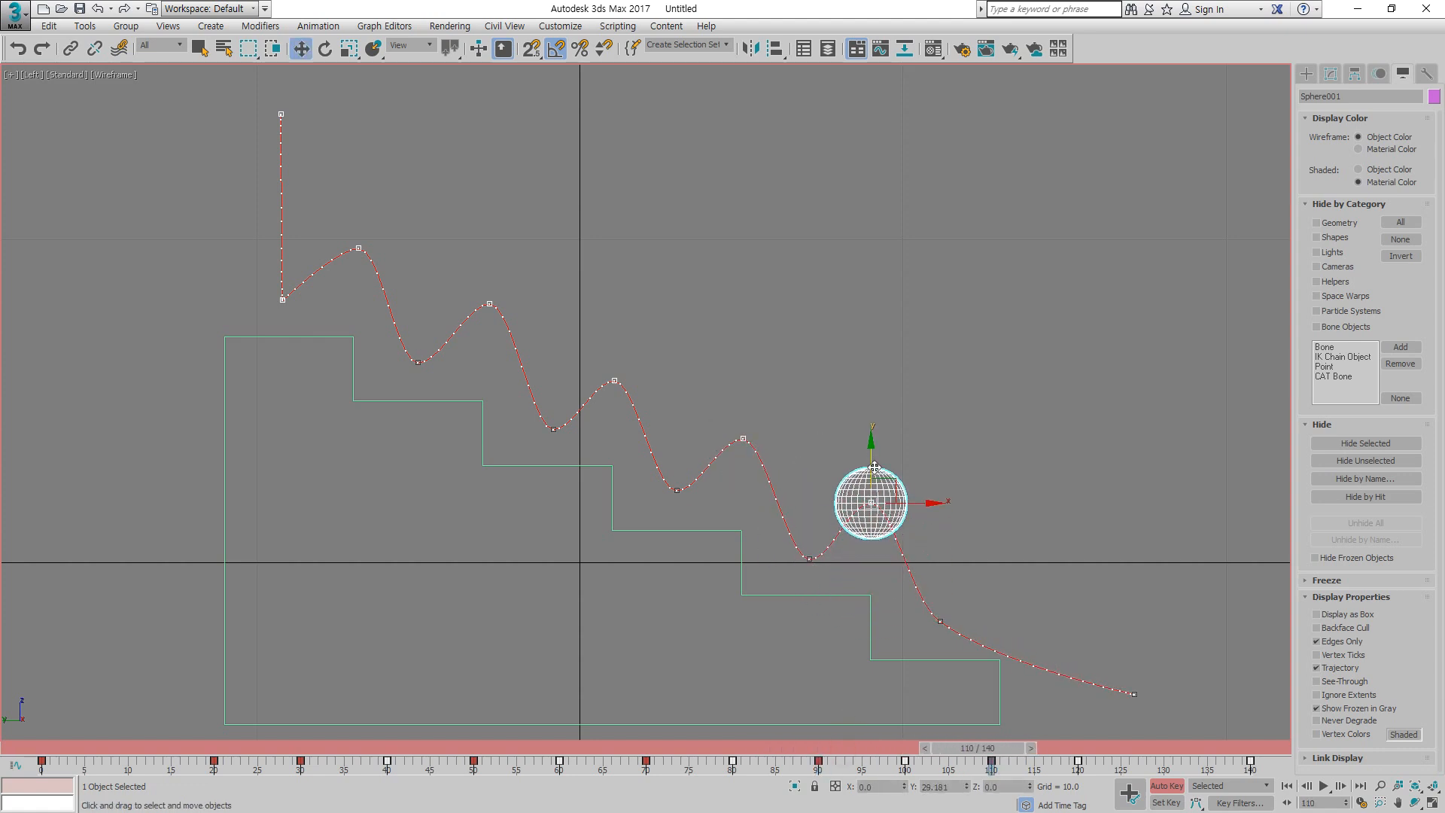
pyautogui.moveTo(991, 755); pyautogui.dragTo(1161, 731)
pyautogui.moveTo(1069, 645); pyautogui.dragTo(1054, 547)
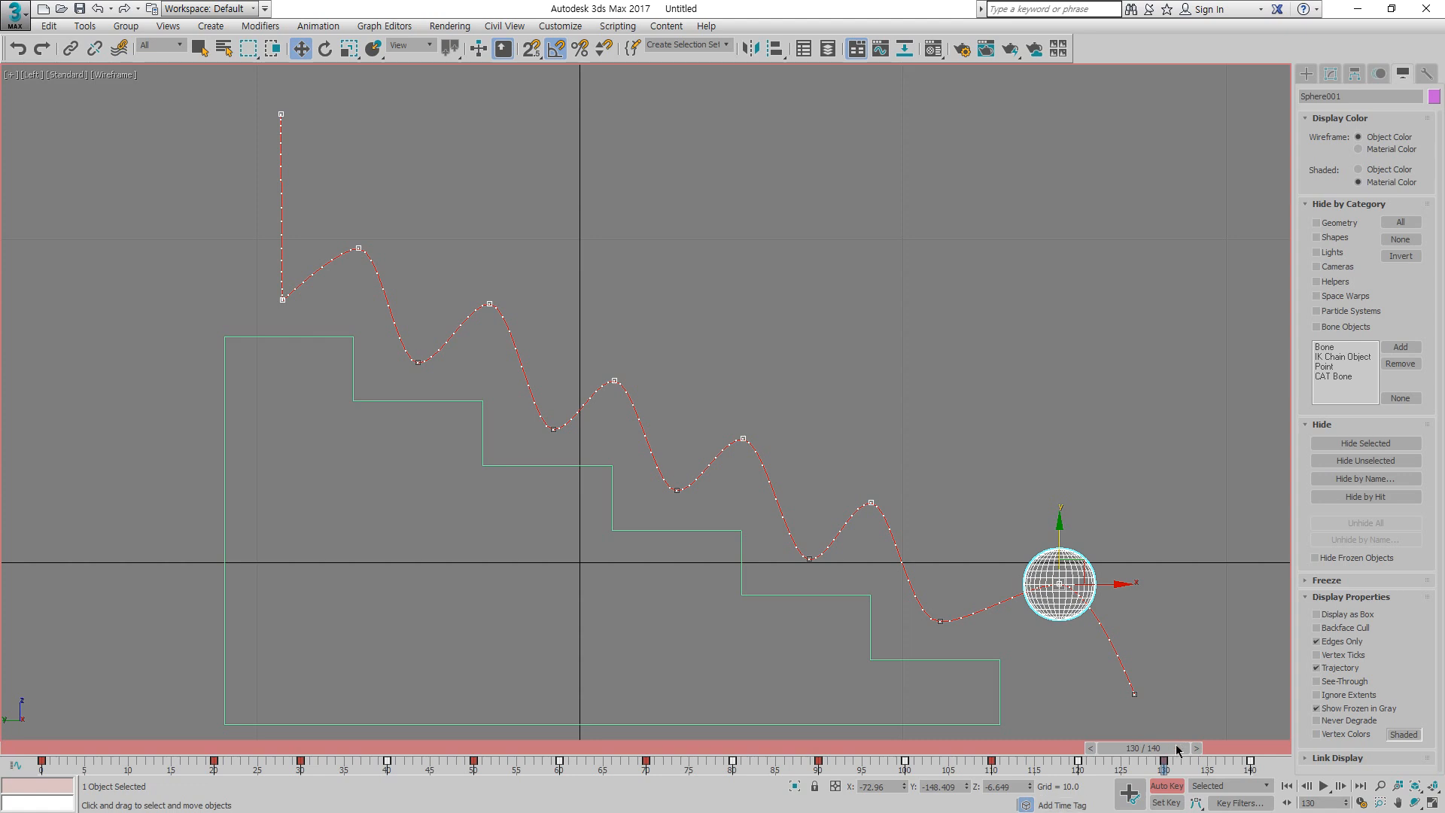
# Step: Play the bouncing animation from the start, then turn off Auto Key and return to frame 0
pyautogui.moveTo(1177, 748); pyautogui.dragTo(30, 748)
pyautogui.click(1324, 786)
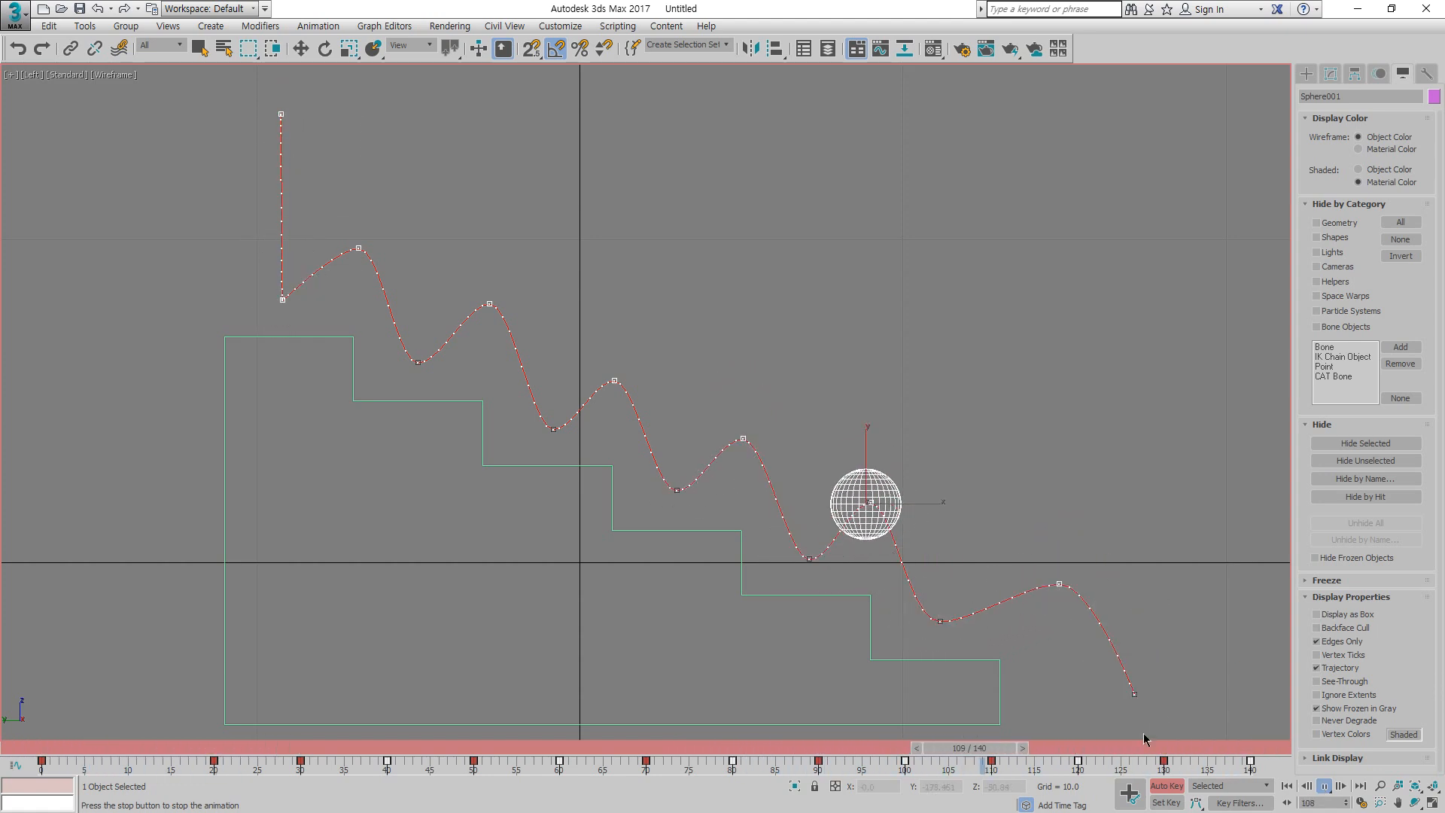
pyautogui.press('n')
pyautogui.moveTo(192, 748); pyautogui.dragTo(16, 749)
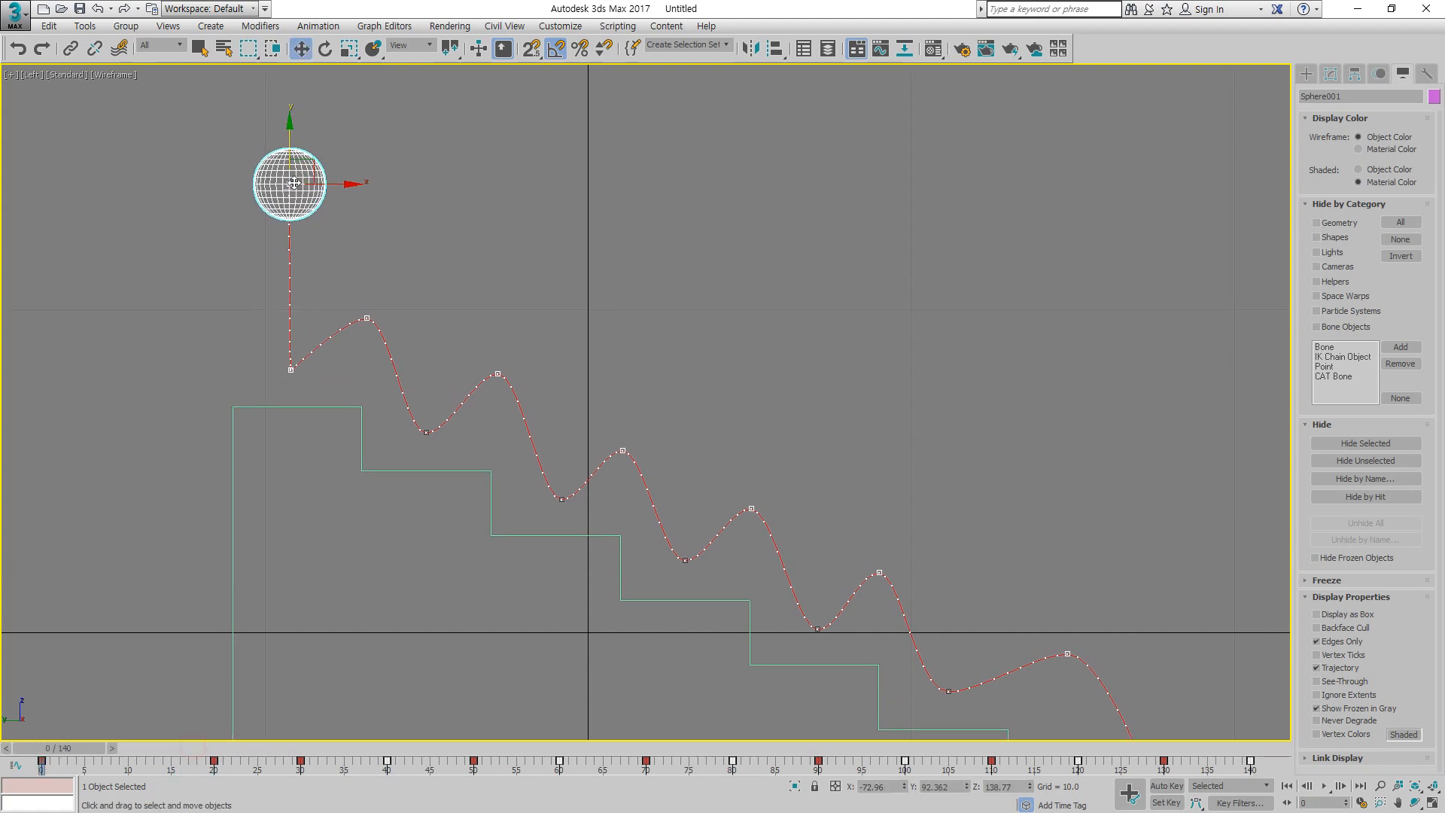
# Step: Examine where the sphere's pivot sits relative to its base at frame 0 and at the landing near frame 19
pyautogui.scroll(5, 289, 98)
pyautogui.moveTo(301, 173); pyautogui.dragTo(265, 233)
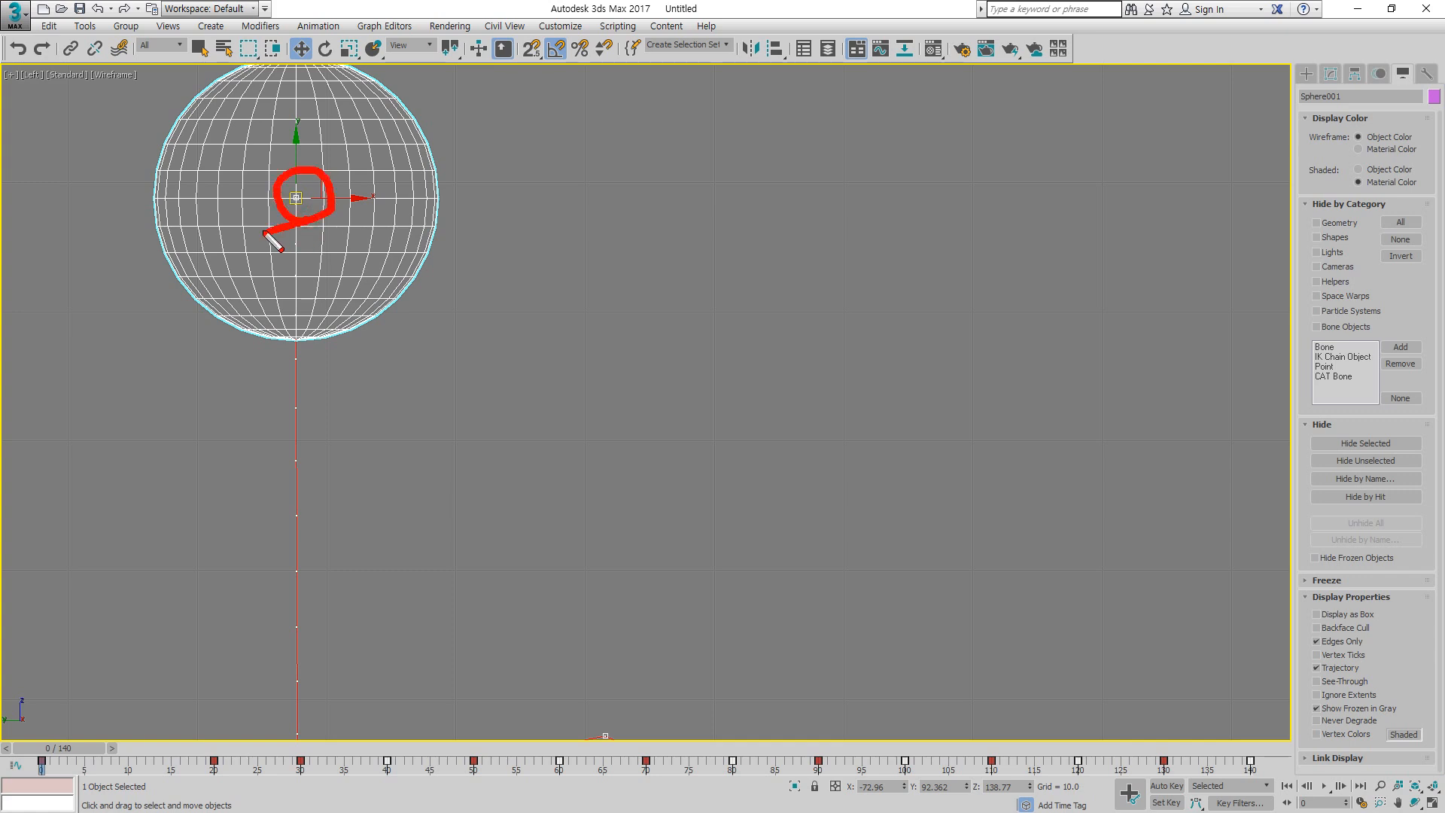
pyautogui.moveTo(256, 335); pyautogui.dragTo(330, 340)
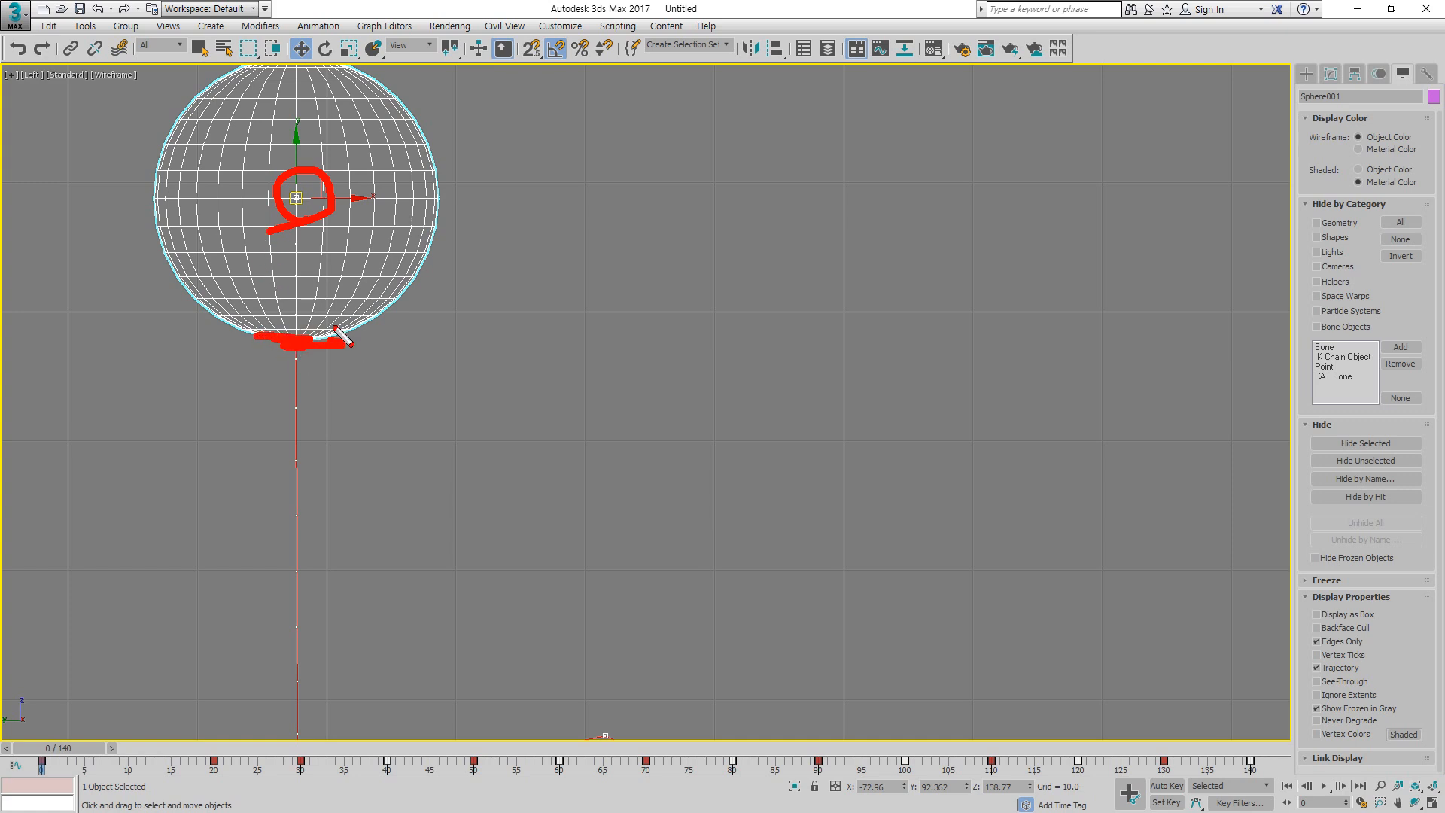
pyautogui.press('Escape')
pyautogui.moveTo(311, 575); pyautogui.dragTo(349, 390, button='middle')
pyautogui.scroll(-2, 349, 391)
pyautogui.scroll(-2, 349, 396)
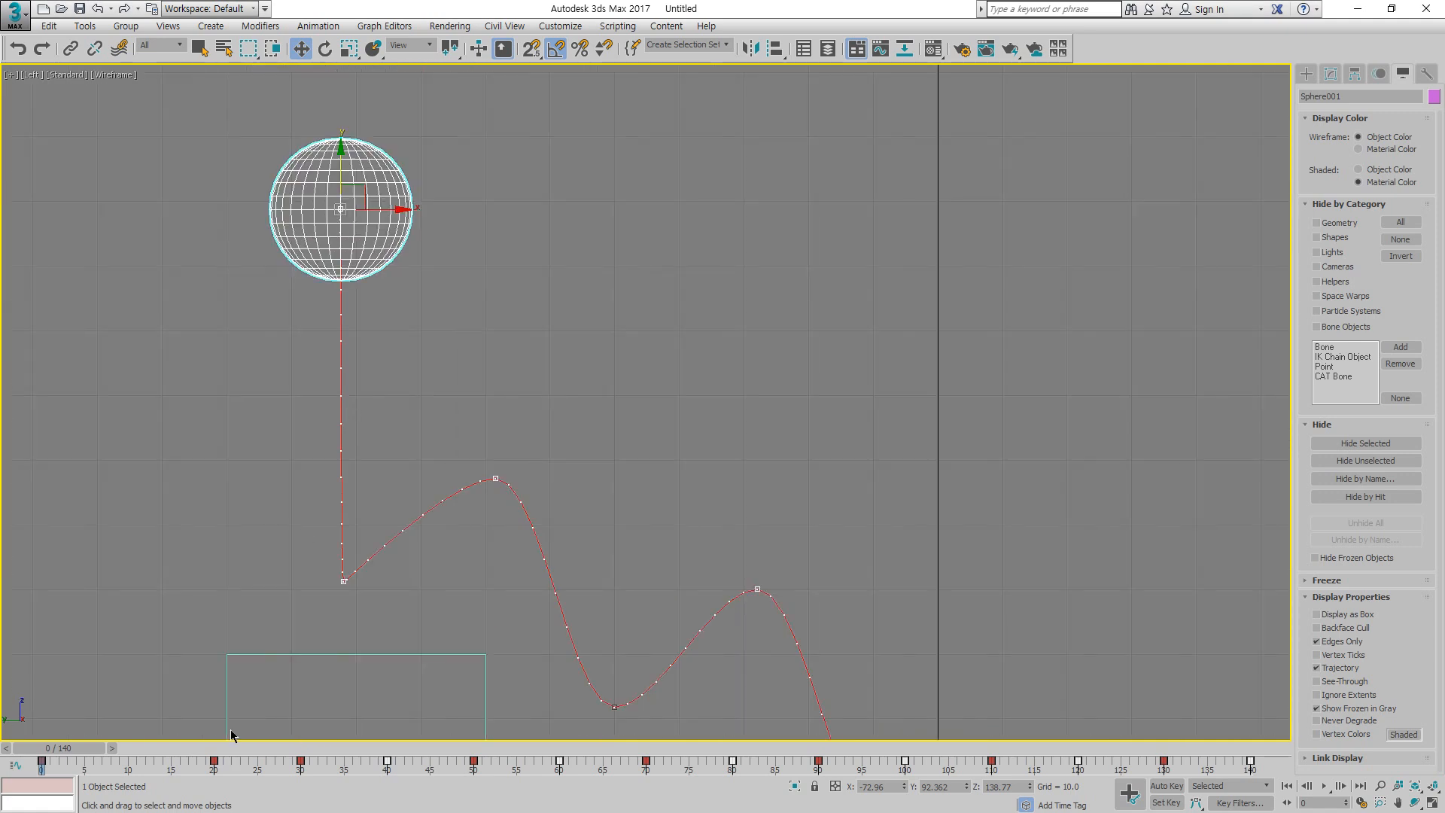
pyautogui.moveTo(56, 748); pyautogui.dragTo(217, 745)
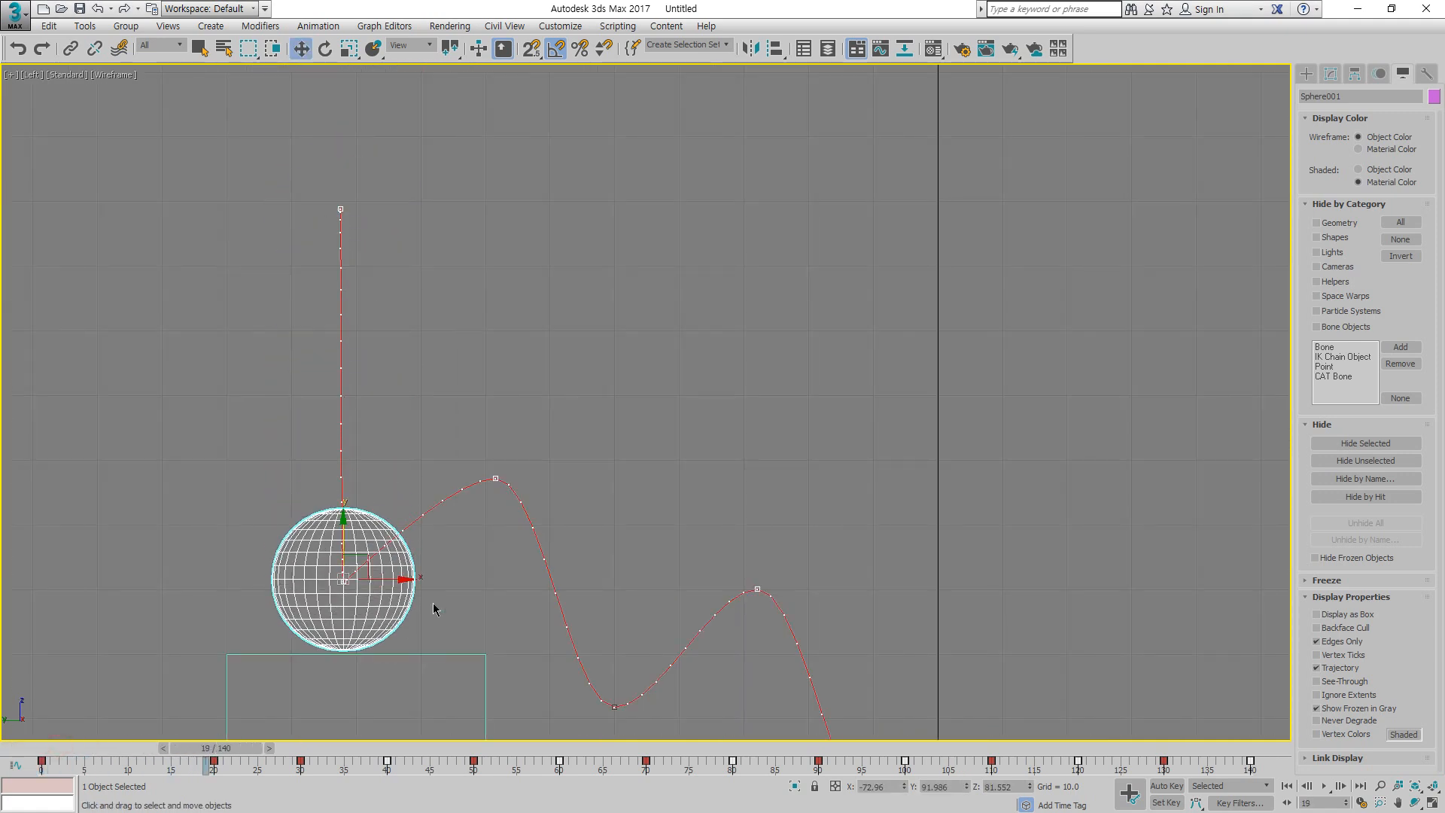
pyautogui.hotkey('ctrl', '2')
pyautogui.moveTo(360, 593)
pyautogui.mouseDown()
pyautogui.moveTo(335, 569)
pyautogui.moveTo(339, 590)
pyautogui.mouseUp()
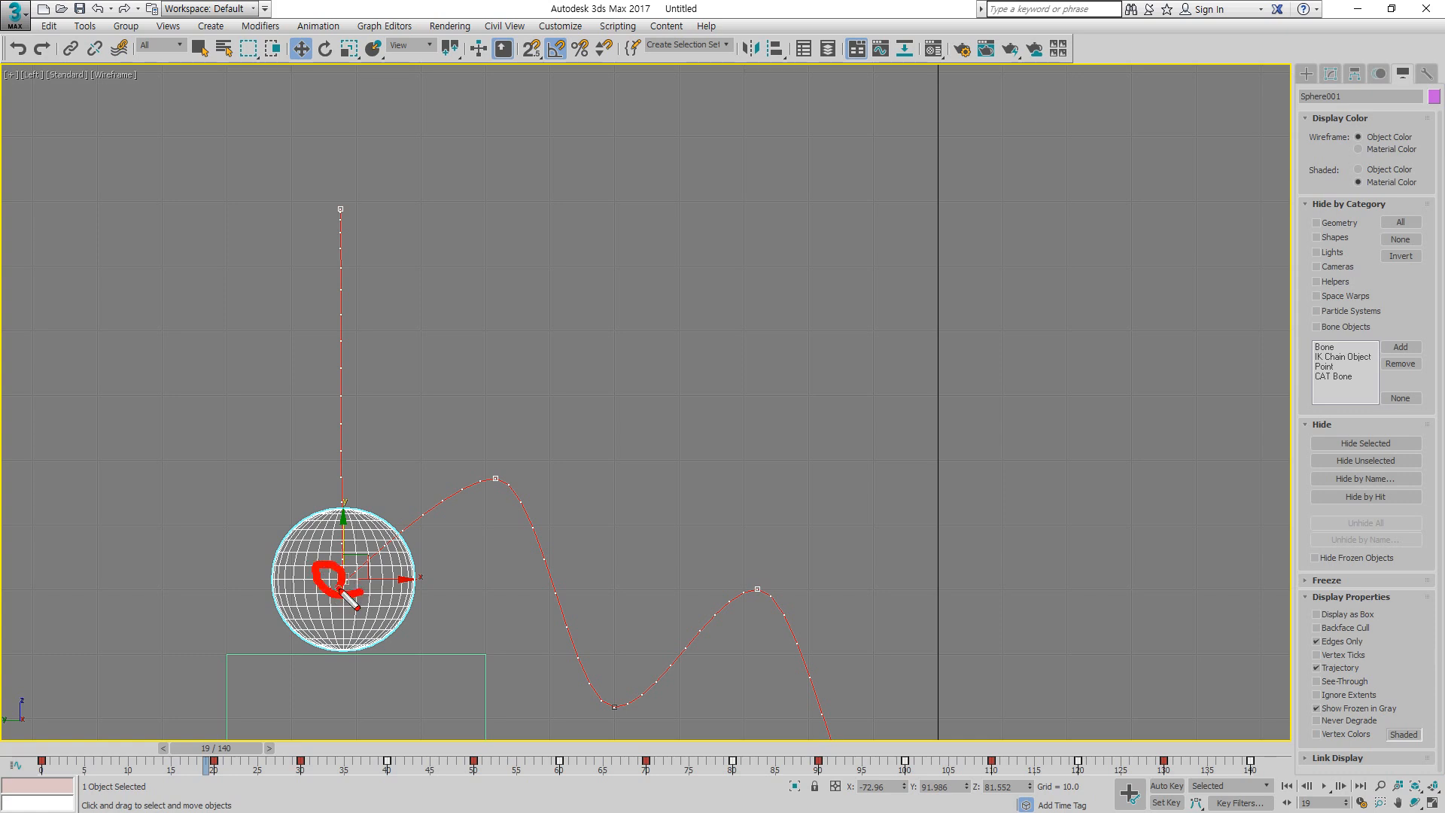
pyautogui.moveTo(376, 647)
pyautogui.mouseDown()
pyautogui.moveTo(364, 646)
pyautogui.moveTo(429, 646)
pyautogui.mouseUp()
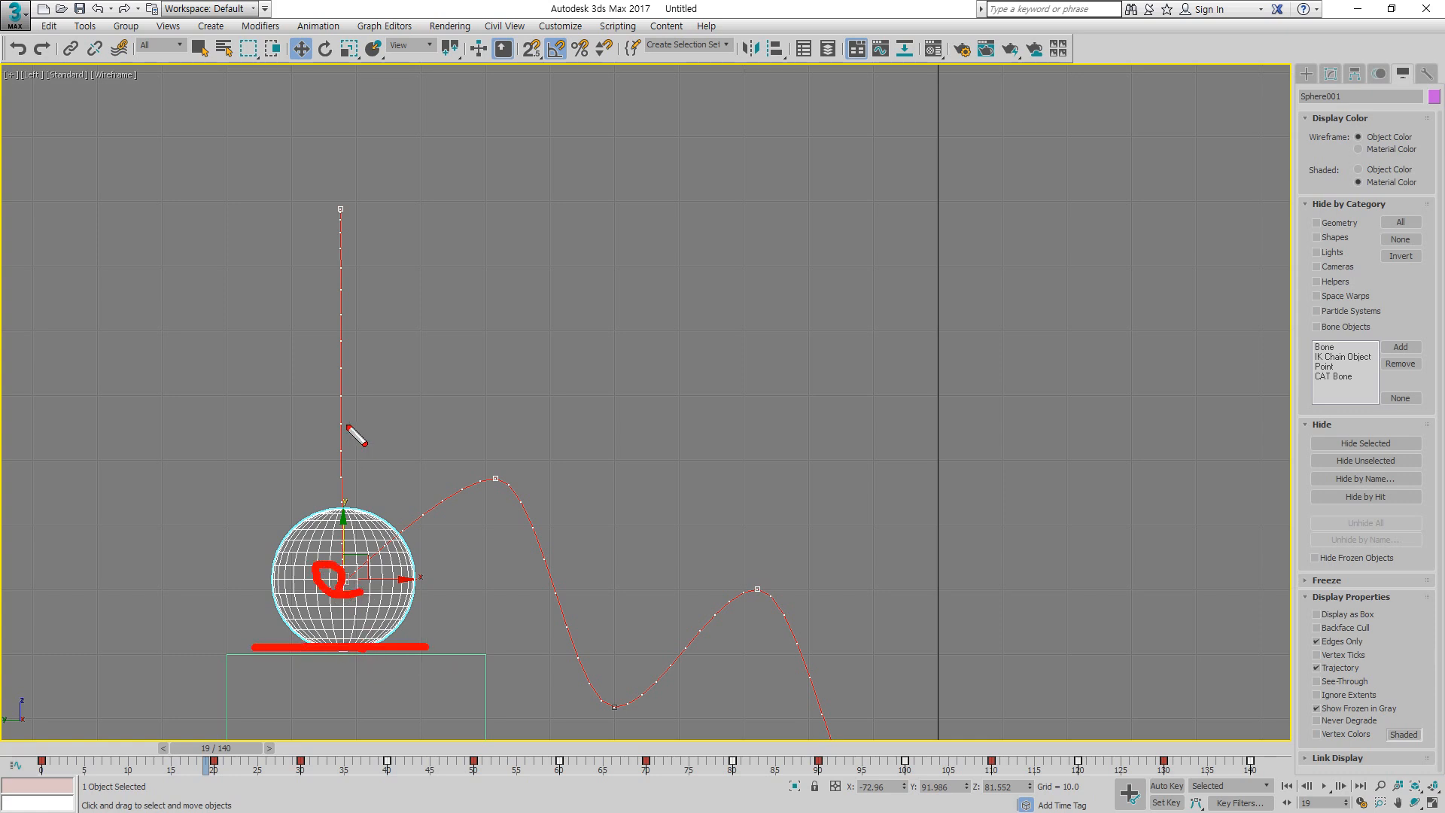
pyautogui.moveTo(338, 373)
pyautogui.mouseDown()
pyautogui.moveTo(342, 500)
pyautogui.moveTo(380, 444)
pyautogui.mouseUp()
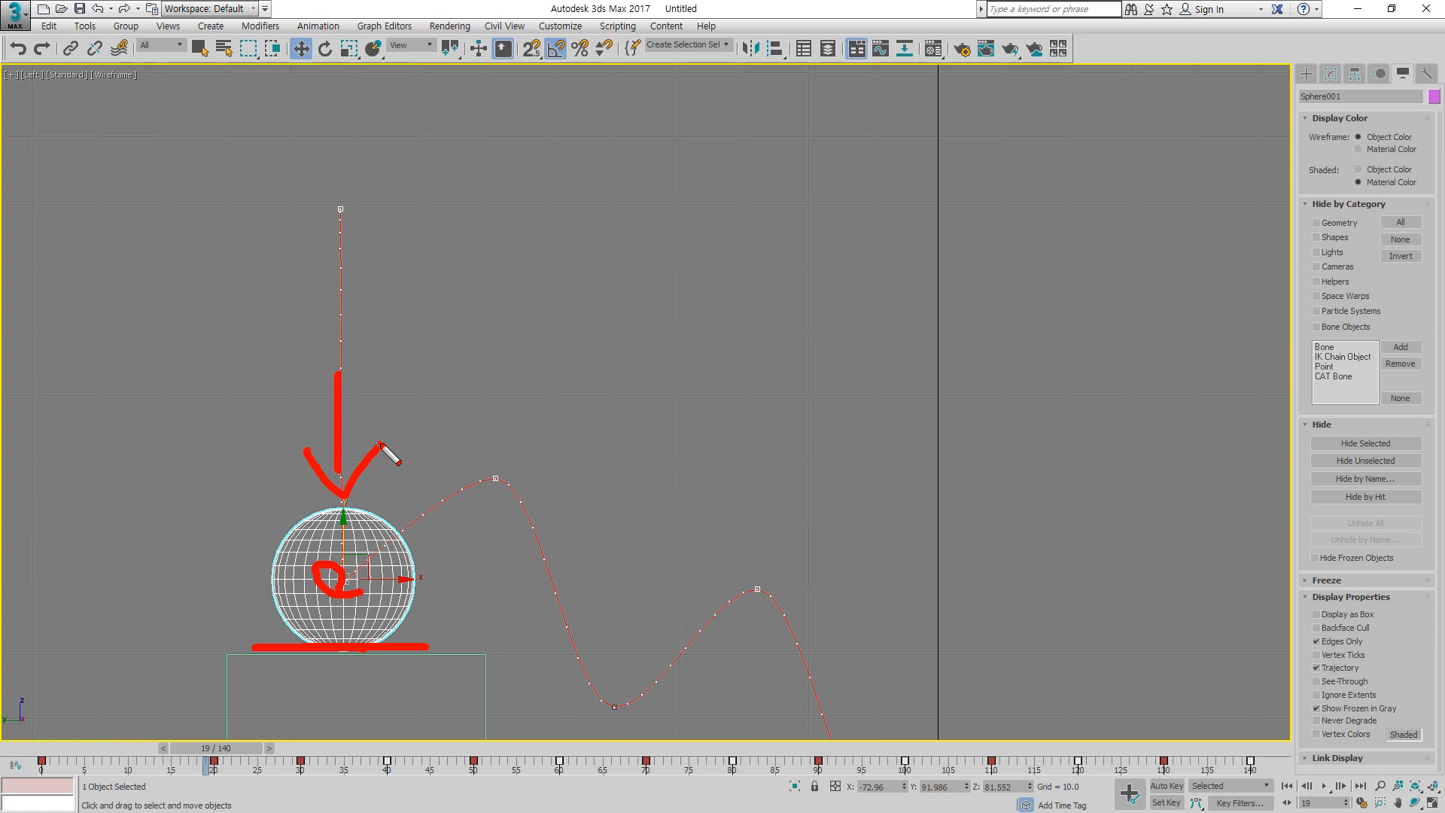
# Step: Switch the sphere's Base To Pivot option on and off repeatedly to compare pivot placement, leaving it on
pyautogui.click(1331, 73)
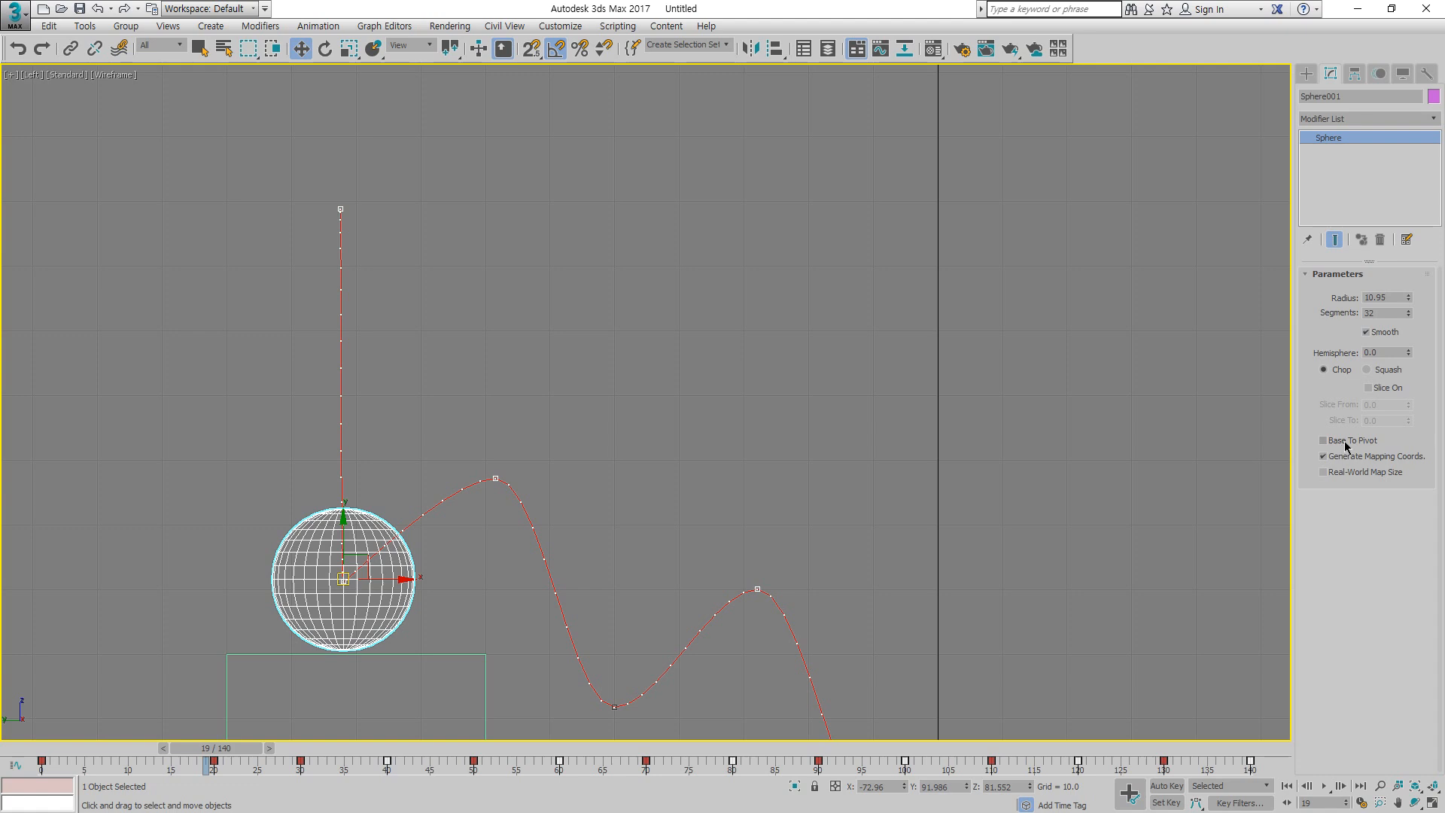
pyautogui.click(1159, 419)
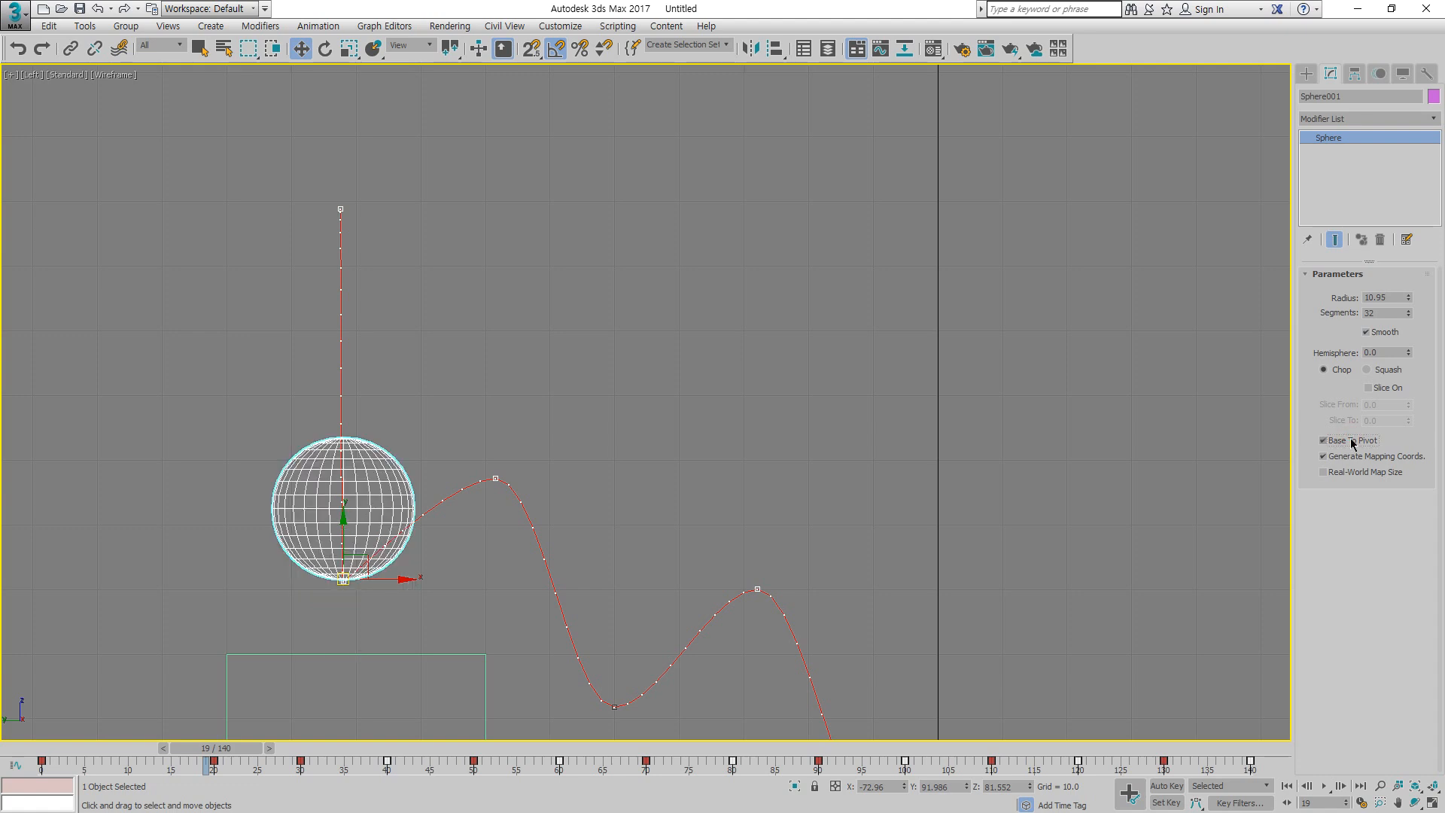
pyautogui.click(1323, 440)
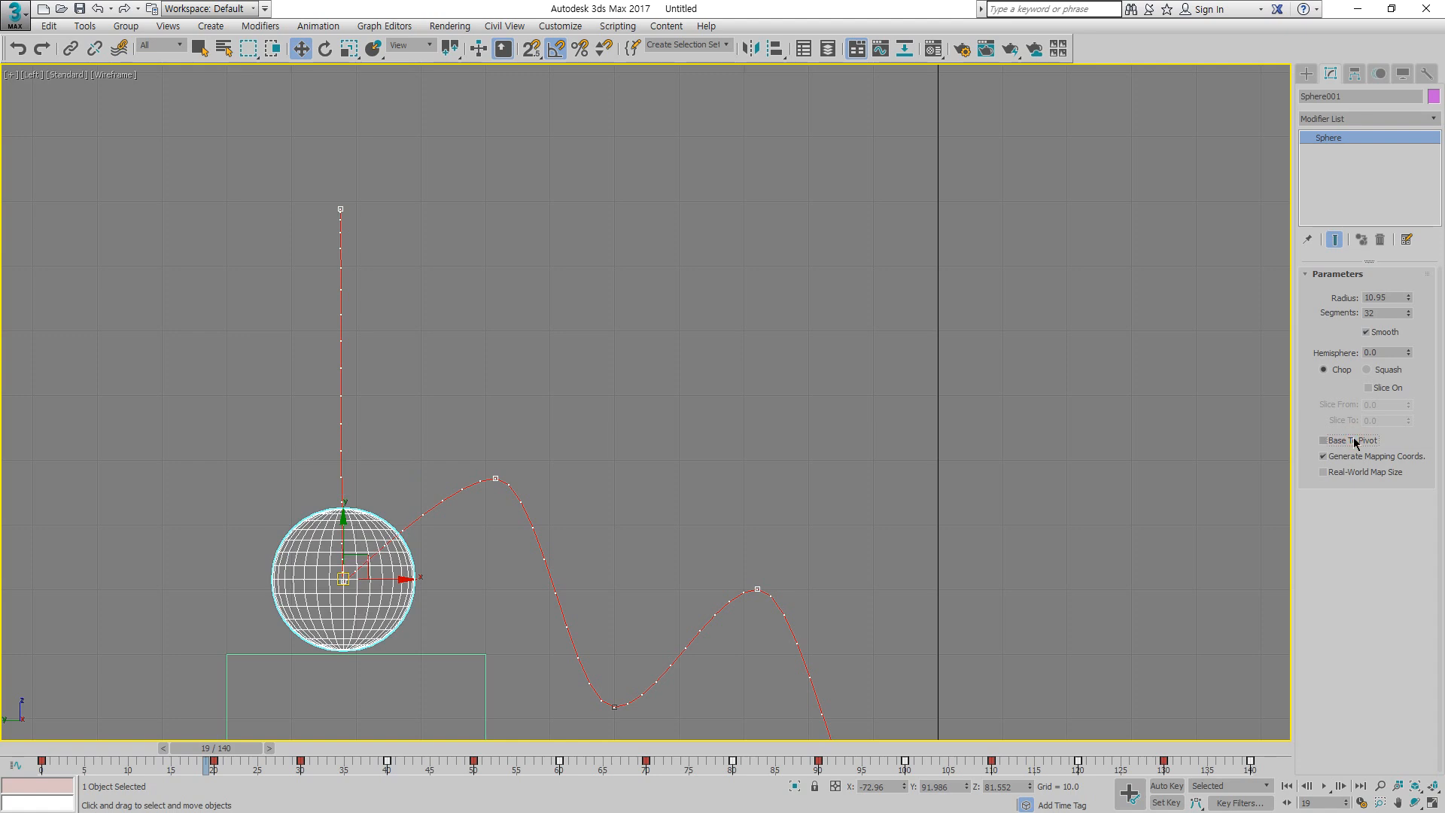
pyautogui.click(1353, 441)
pyautogui.click(1354, 442)
pyautogui.click(1354, 441)
pyautogui.click(1354, 441)
pyautogui.click(1354, 441)
pyautogui.click(1354, 441)
pyautogui.click(1355, 441)
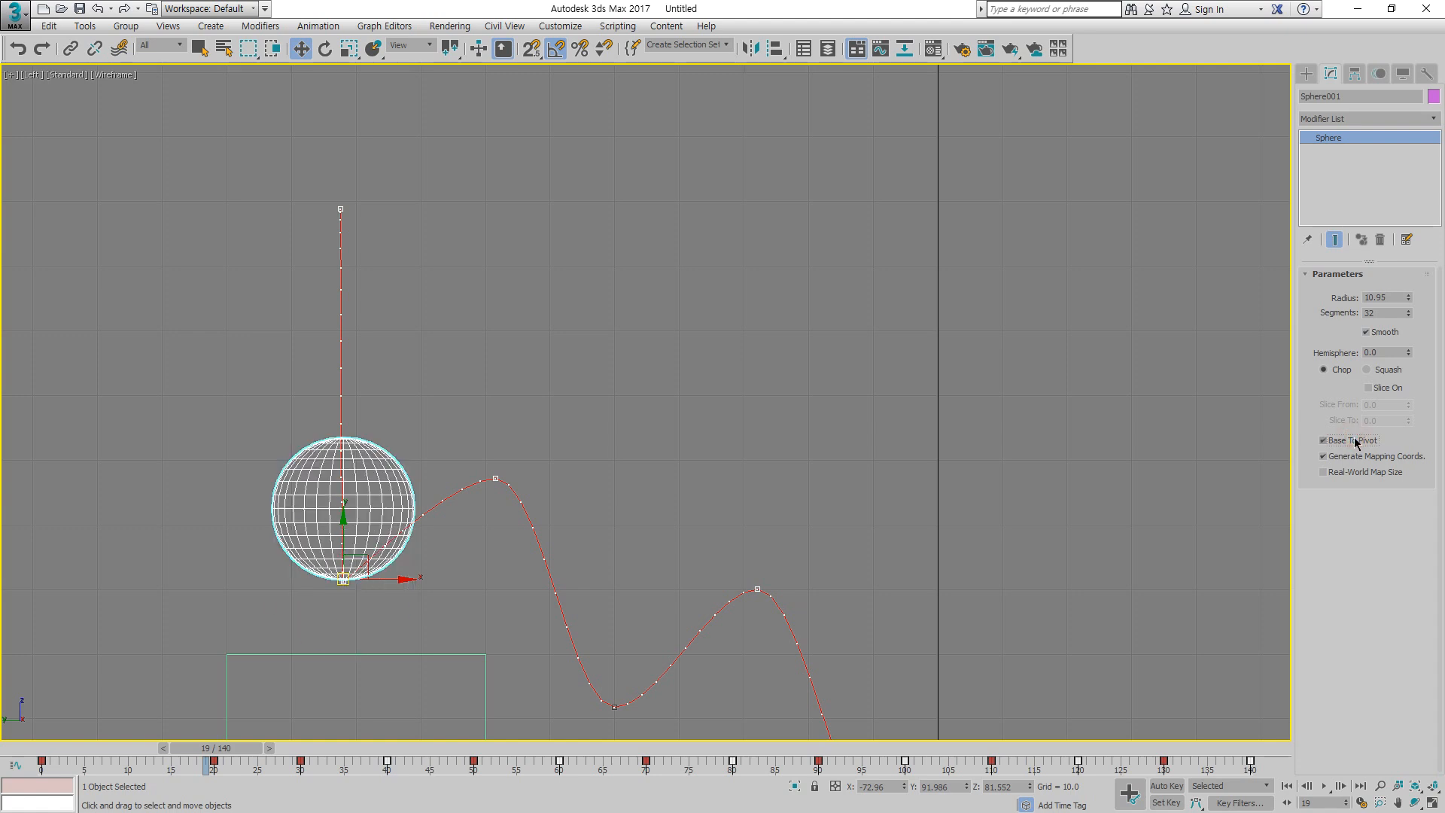
pyautogui.click(1354, 442)
pyautogui.click(1354, 441)
# Step: Try lowering the sphere with its whole trajectory at frame 40 so its base rests on the second stair, and return to frame 0
pyautogui.scroll(-5, 369, 550)
pyautogui.moveTo(520, 426); pyautogui.dragTo(462, 339, button='middle')
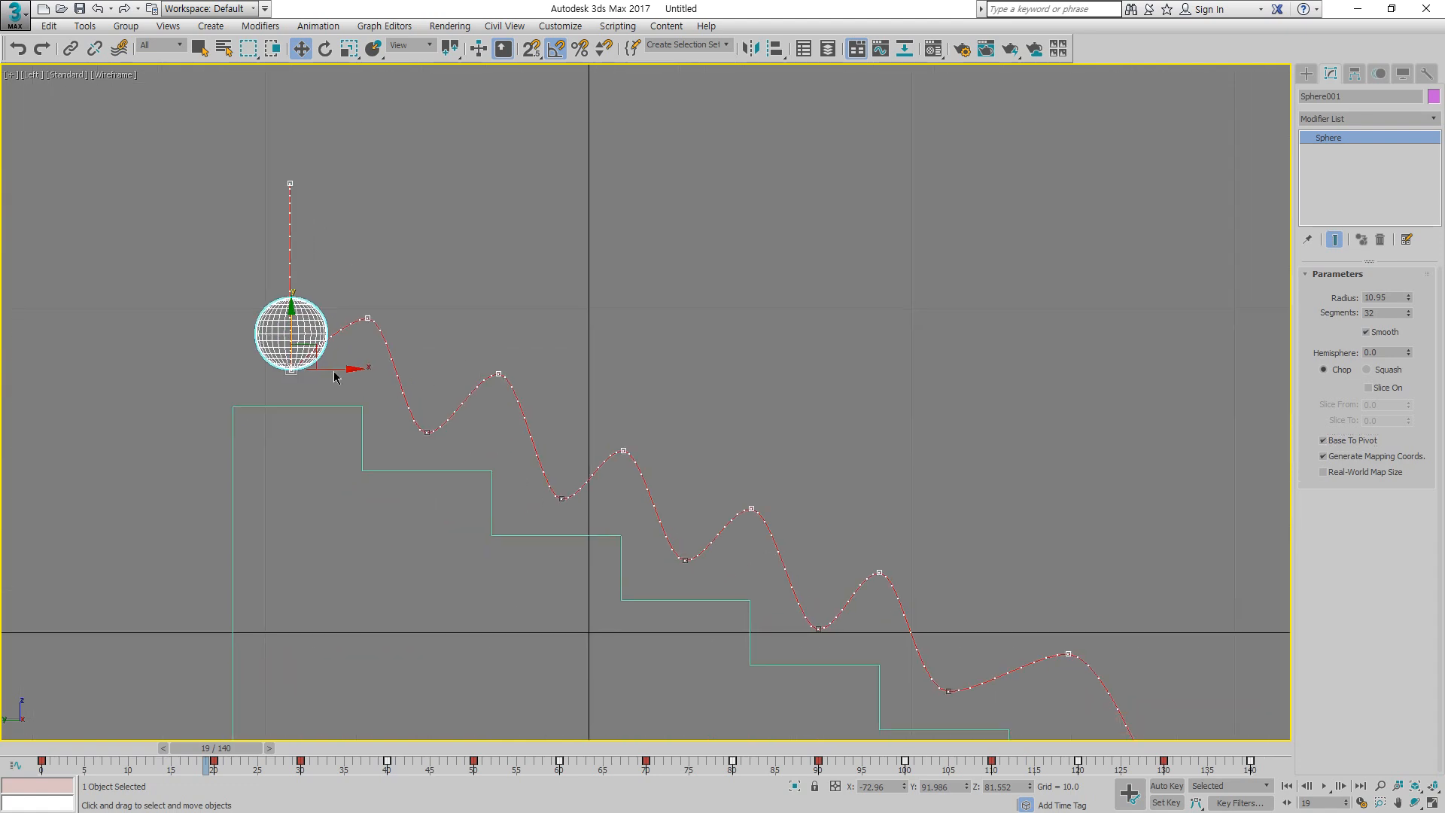
pyautogui.moveTo(236, 748); pyautogui.dragTo(413, 780)
pyautogui.moveTo(426, 376); pyautogui.dragTo(428, 422)
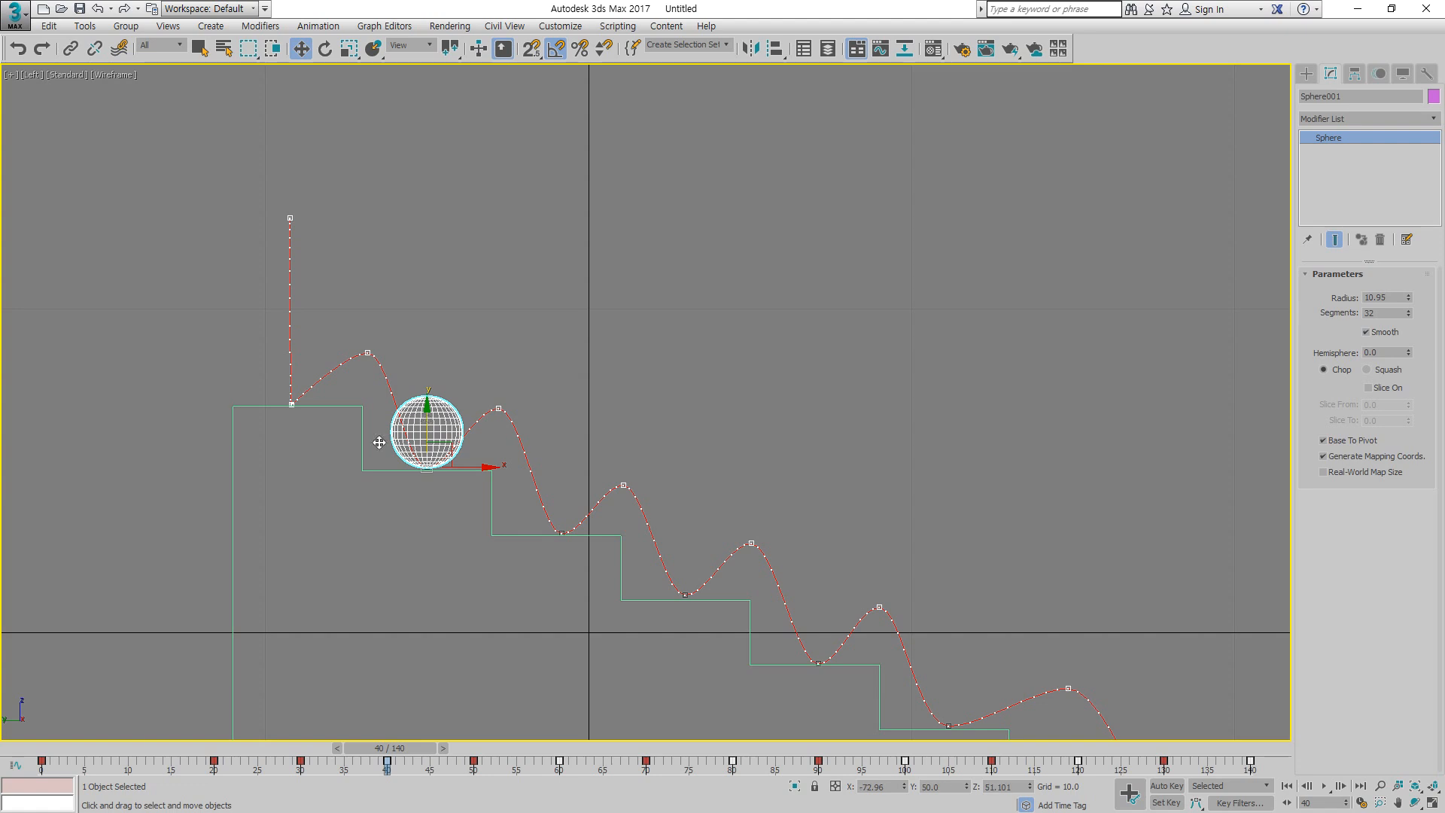
pyautogui.moveTo(251, 749); pyautogui.dragTo(57, 671)
pyautogui.press('w')
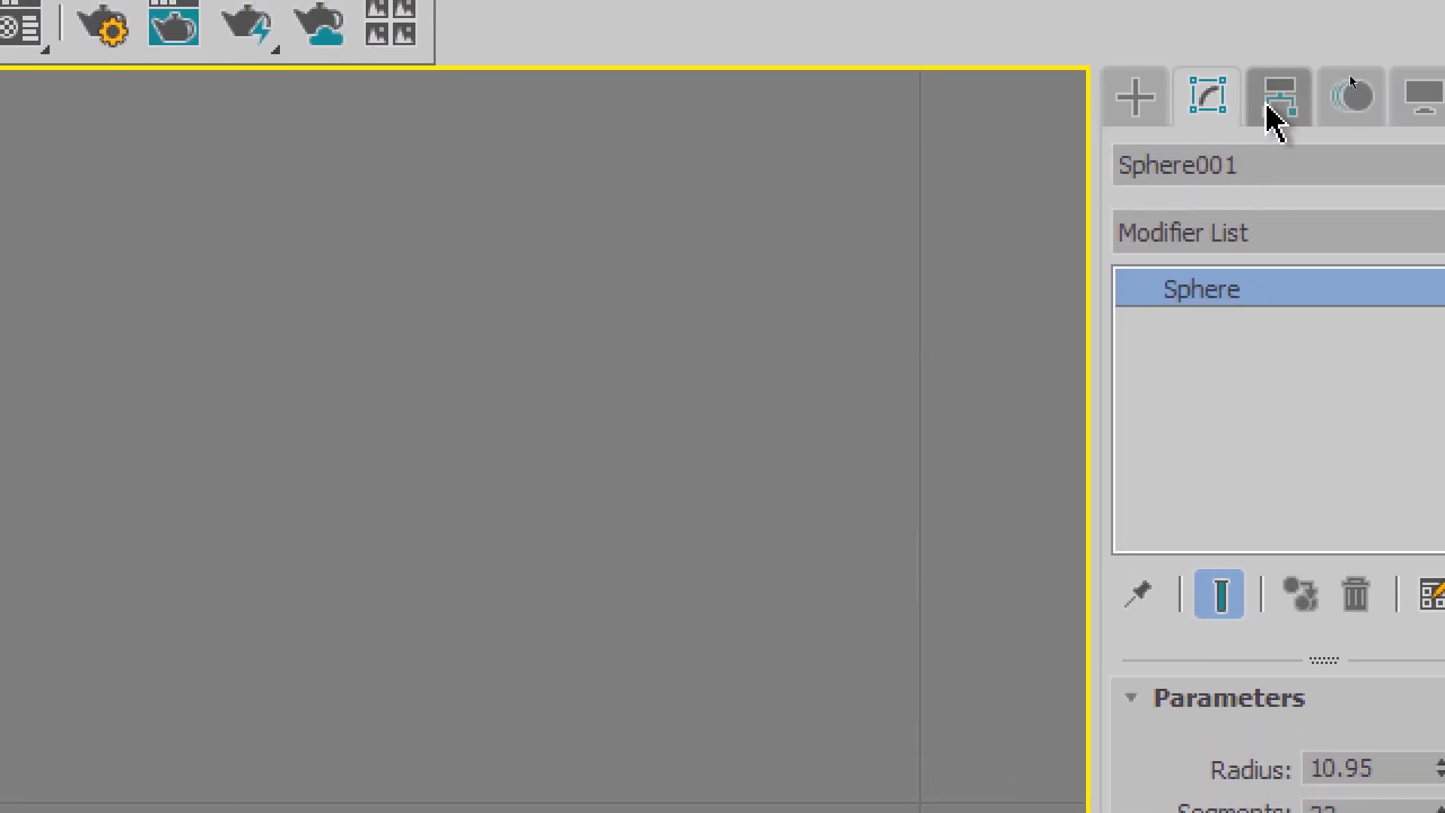
pyautogui.click(1284, 101)
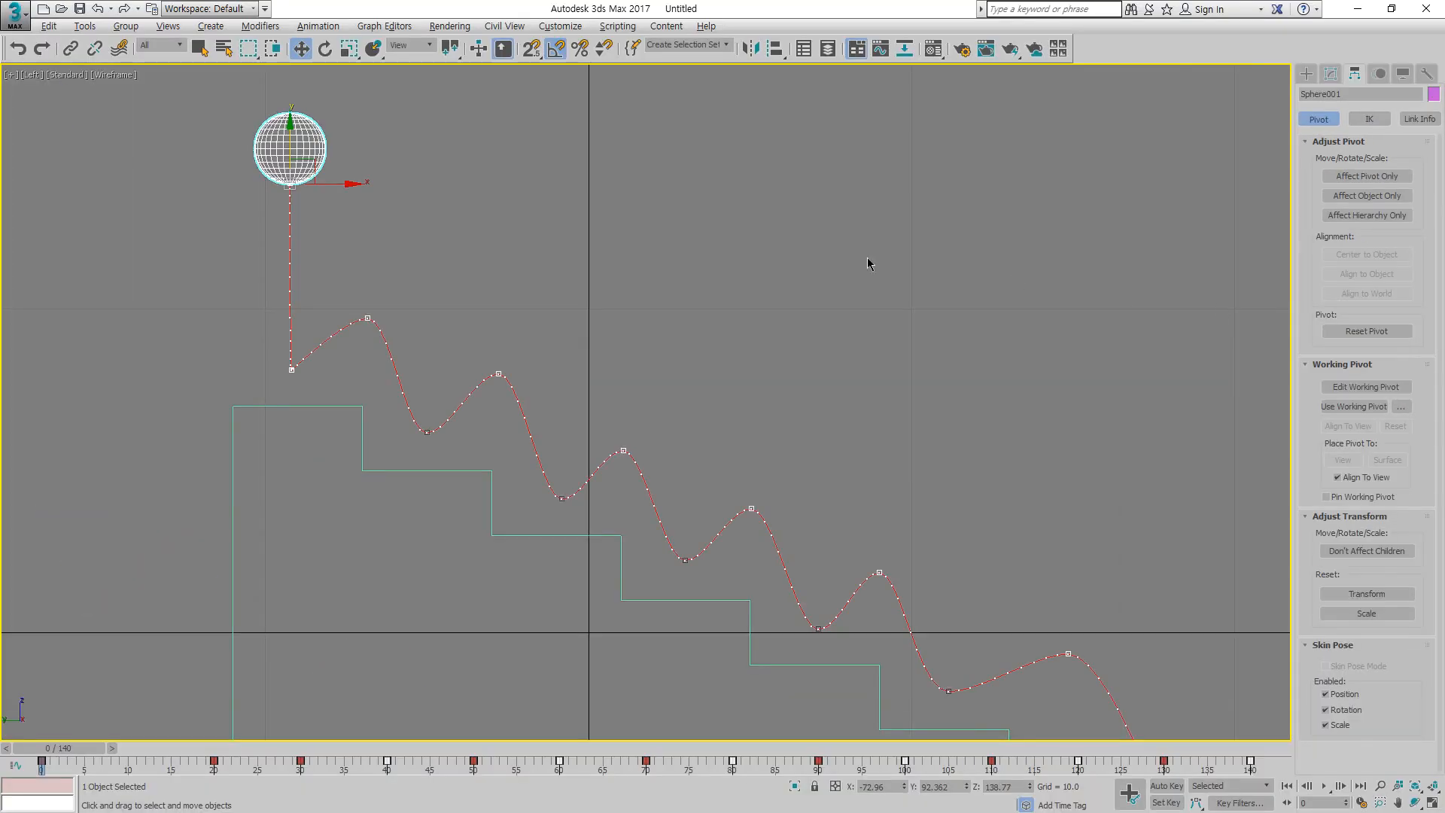
pyautogui.click(1364, 173)
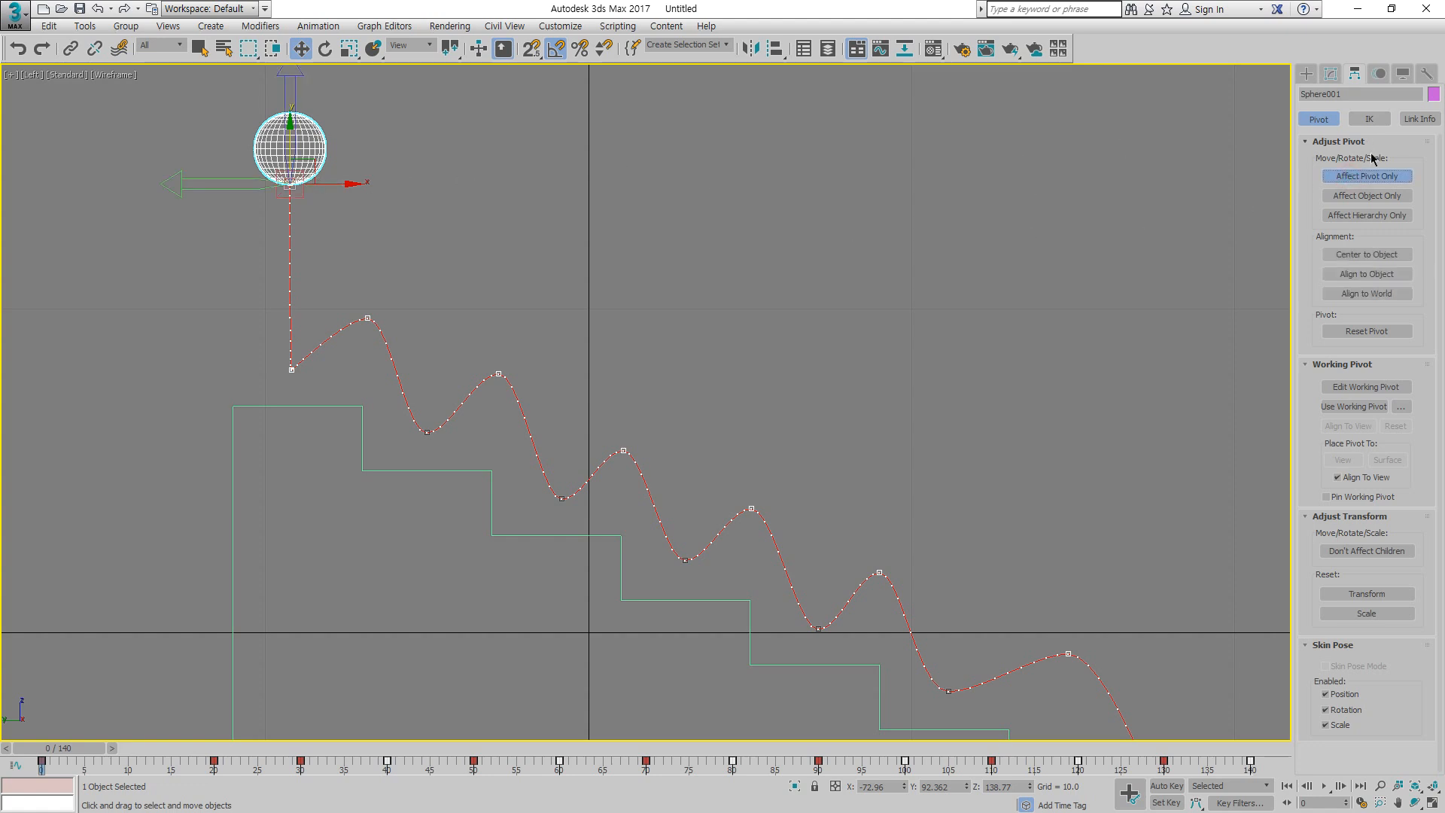
pyautogui.click(1367, 175)
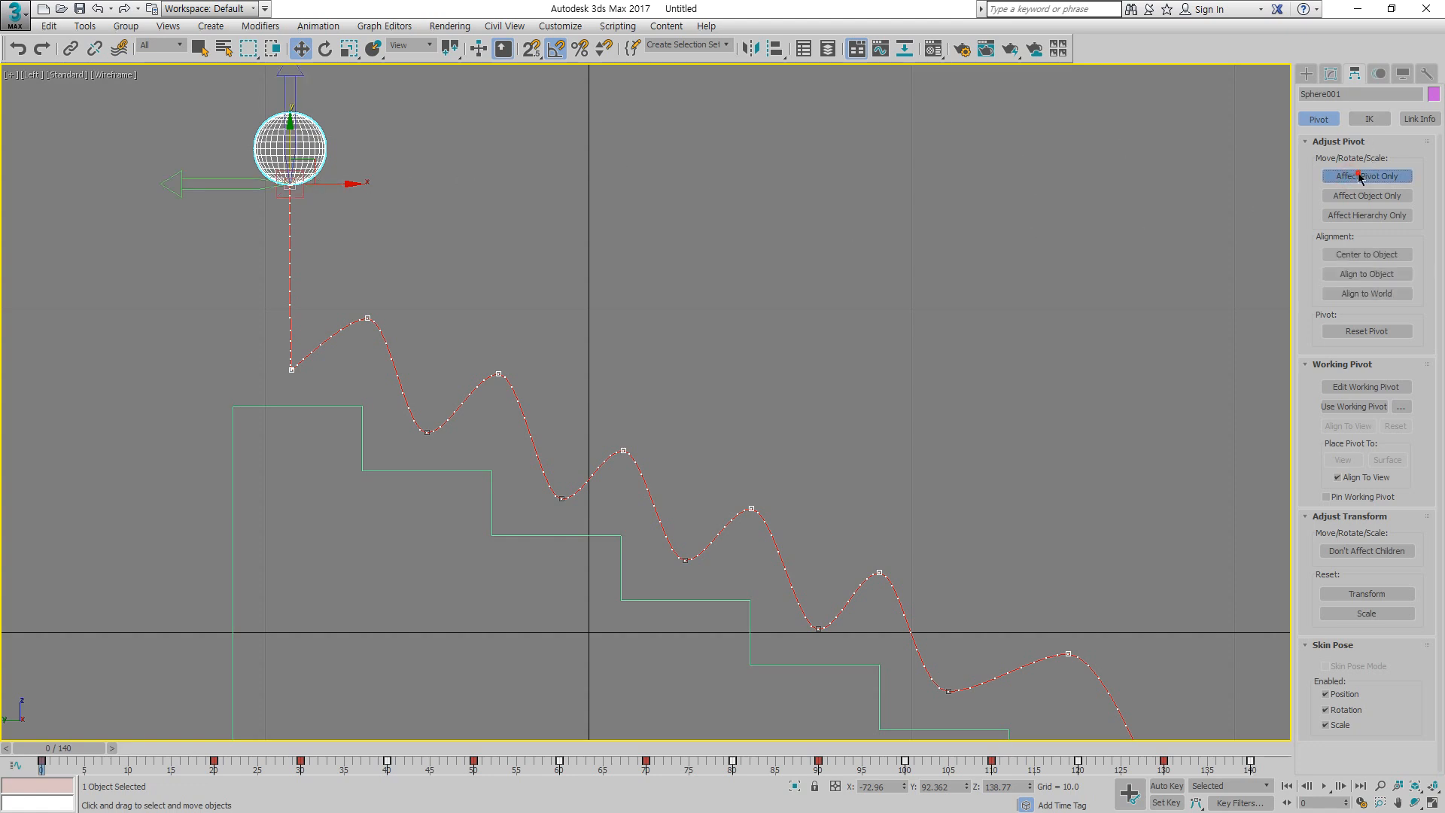
# Step: Turn off the sphere's Base To Pivot option and enable Affect Pivot Only for adjusting its pivot
pyautogui.click(1330, 75)
pyautogui.click(1344, 441)
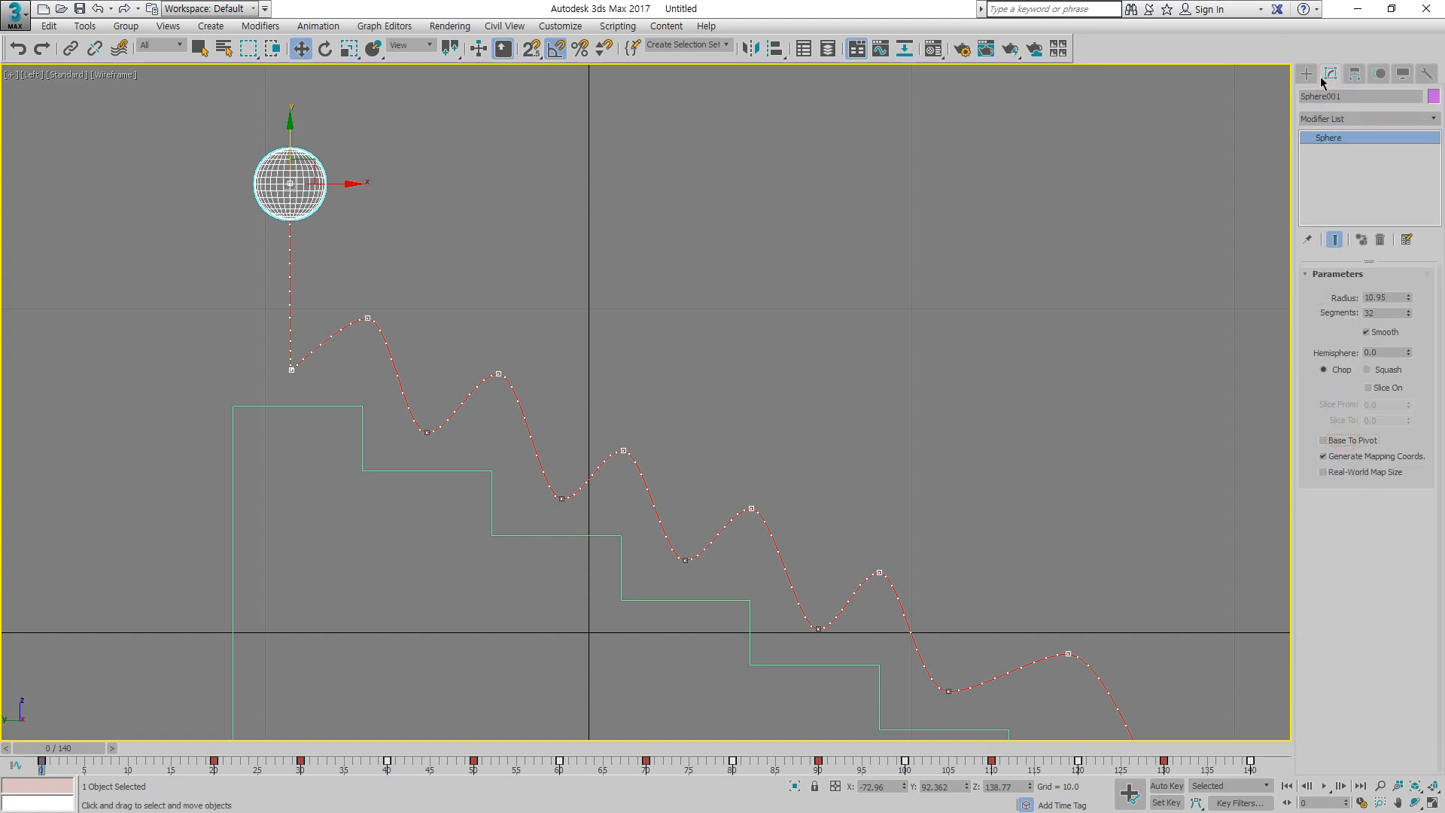
pyautogui.click(1354, 76)
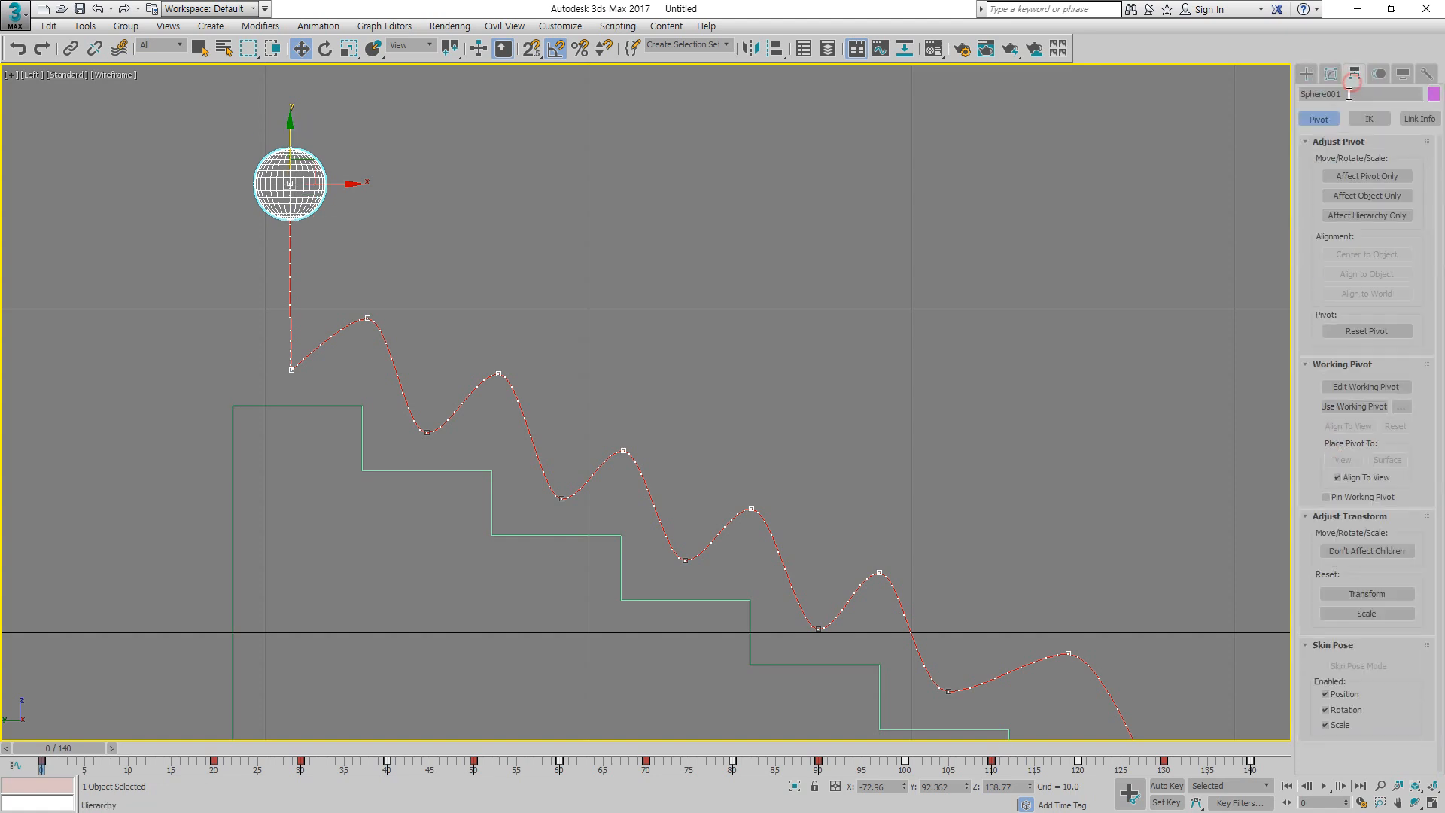
pyautogui.click(1364, 178)
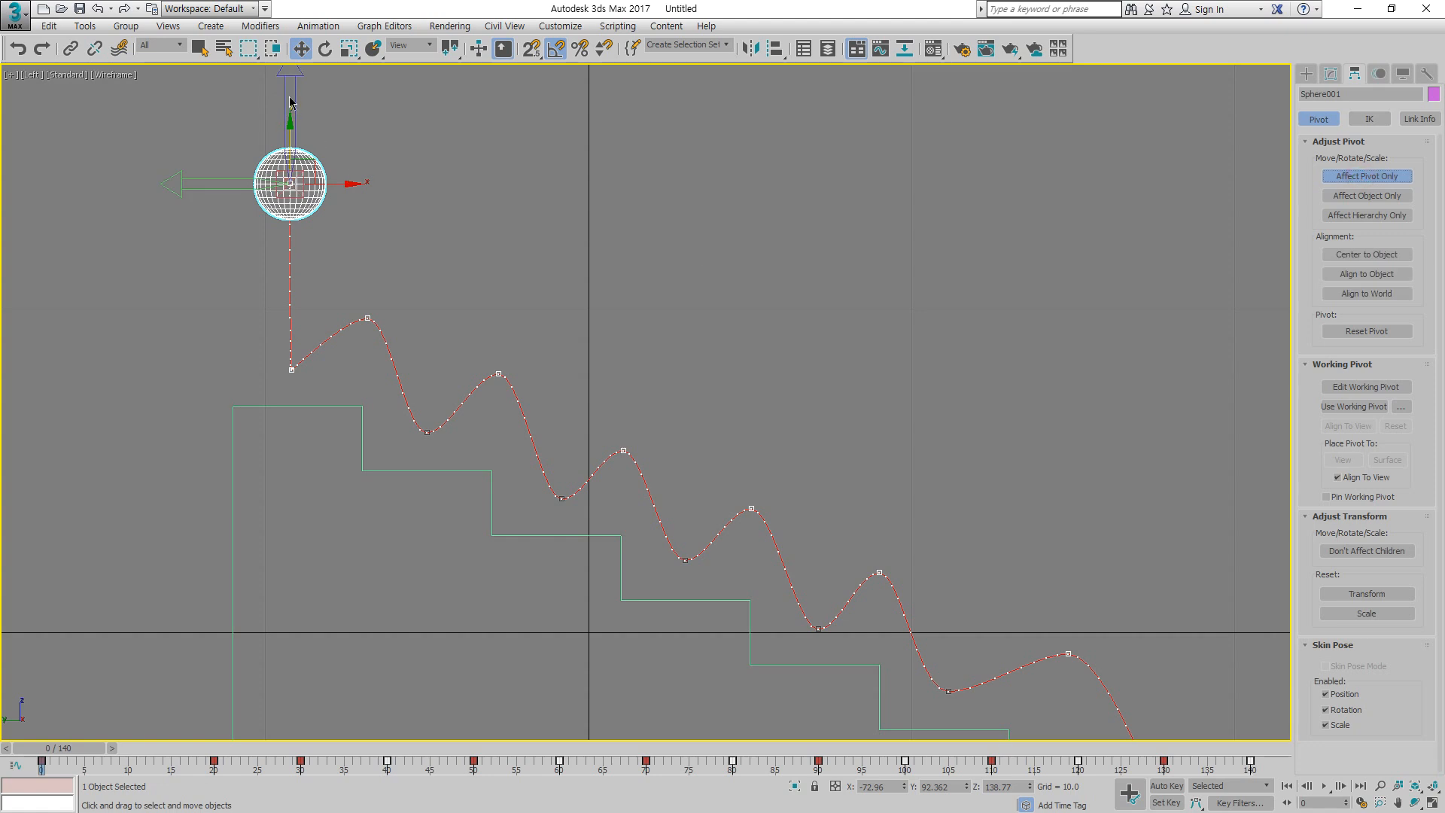
pyautogui.moveTo(290, 100)
pyautogui.mouseDown()
pyautogui.moveTo(289, 156)
pyautogui.moveTo(289, 68)
pyautogui.moveTo(290, 163)
pyautogui.moveTo(290, 85)
pyautogui.moveTo(290, 153)
pyautogui.moveTo(274, 76)
pyautogui.moveTo(290, 149)
pyautogui.moveTo(290, 95)
pyautogui.moveTo(287, 146)
pyautogui.moveTo(291, 118)
pyautogui.mouseUp()
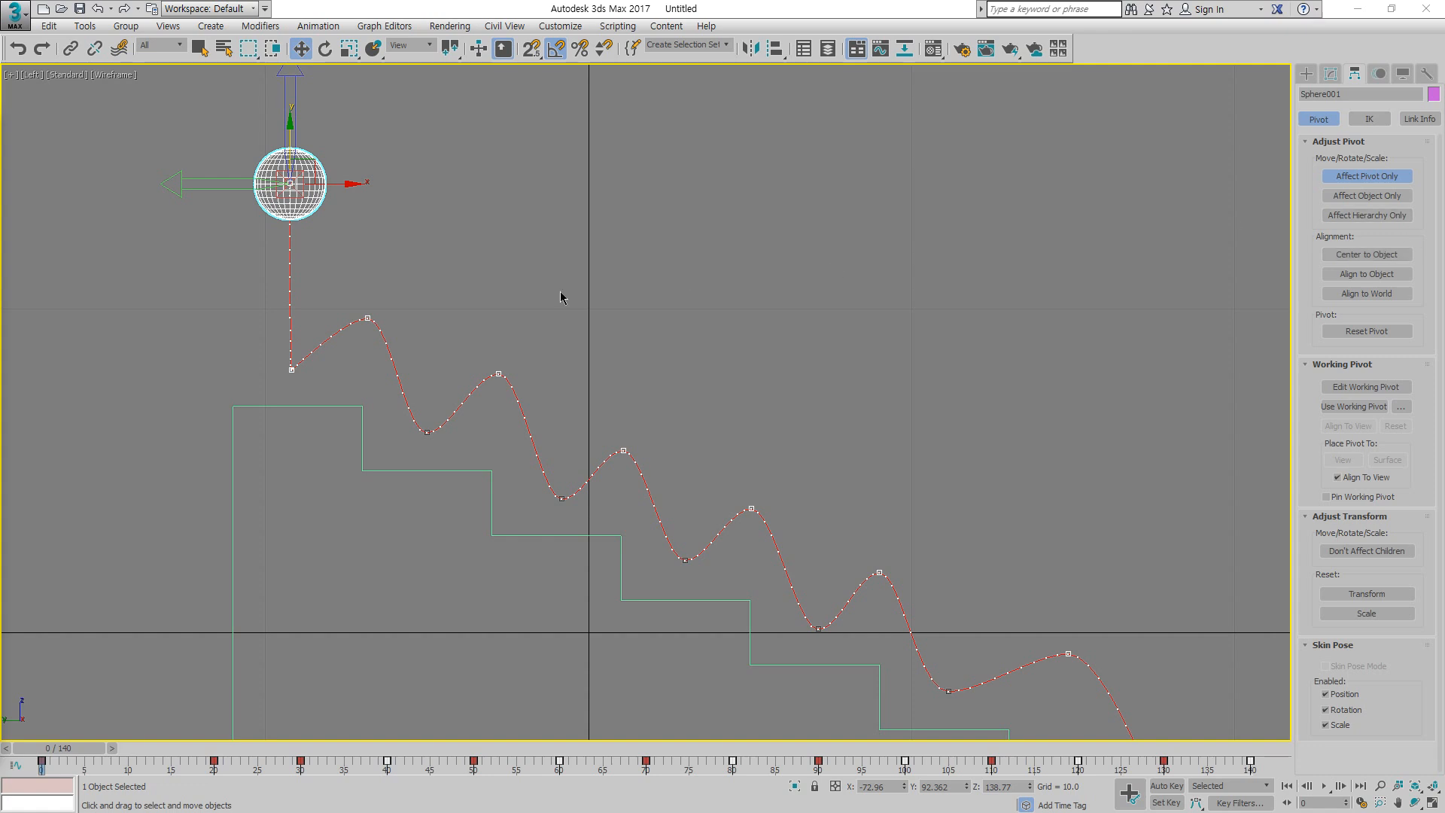
# Step: Show all four viewports fitted to the scene and center the sphere's pivot on the object
pyautogui.moveTo(411, 261); pyautogui.dragTo(437, 320, button='middle')
pyautogui.hotkey('ctrl', '2')
pyautogui.moveTo(316, 184)
pyautogui.mouseDown()
pyautogui.moveTo(317, 242)
pyautogui.moveTo(364, 241)
pyautogui.mouseUp()
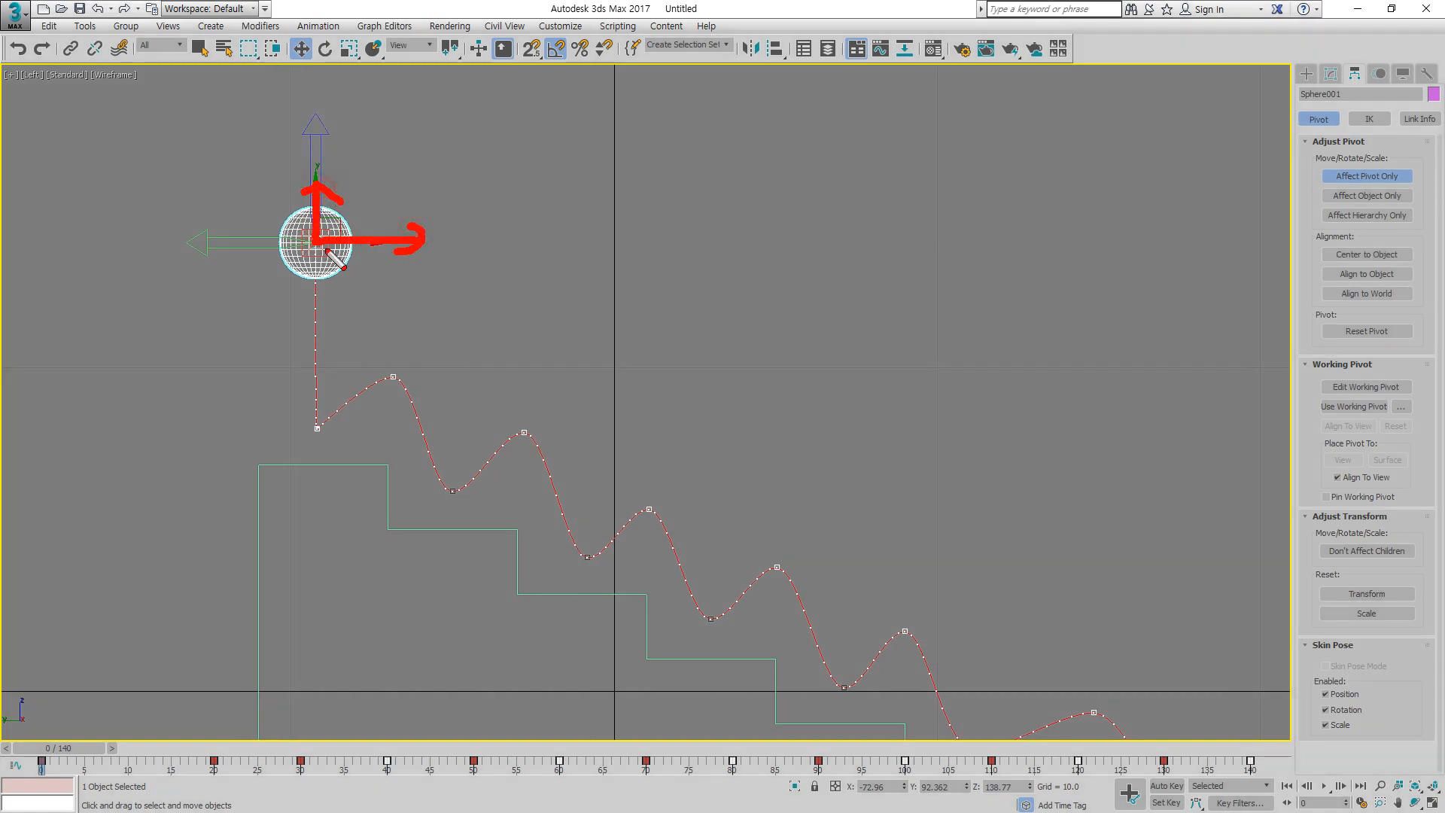
pyautogui.moveTo(270, 236)
pyautogui.mouseDown()
pyautogui.moveTo(194, 243)
pyautogui.moveTo(298, 212)
pyautogui.moveTo(272, 144)
pyautogui.mouseUp()
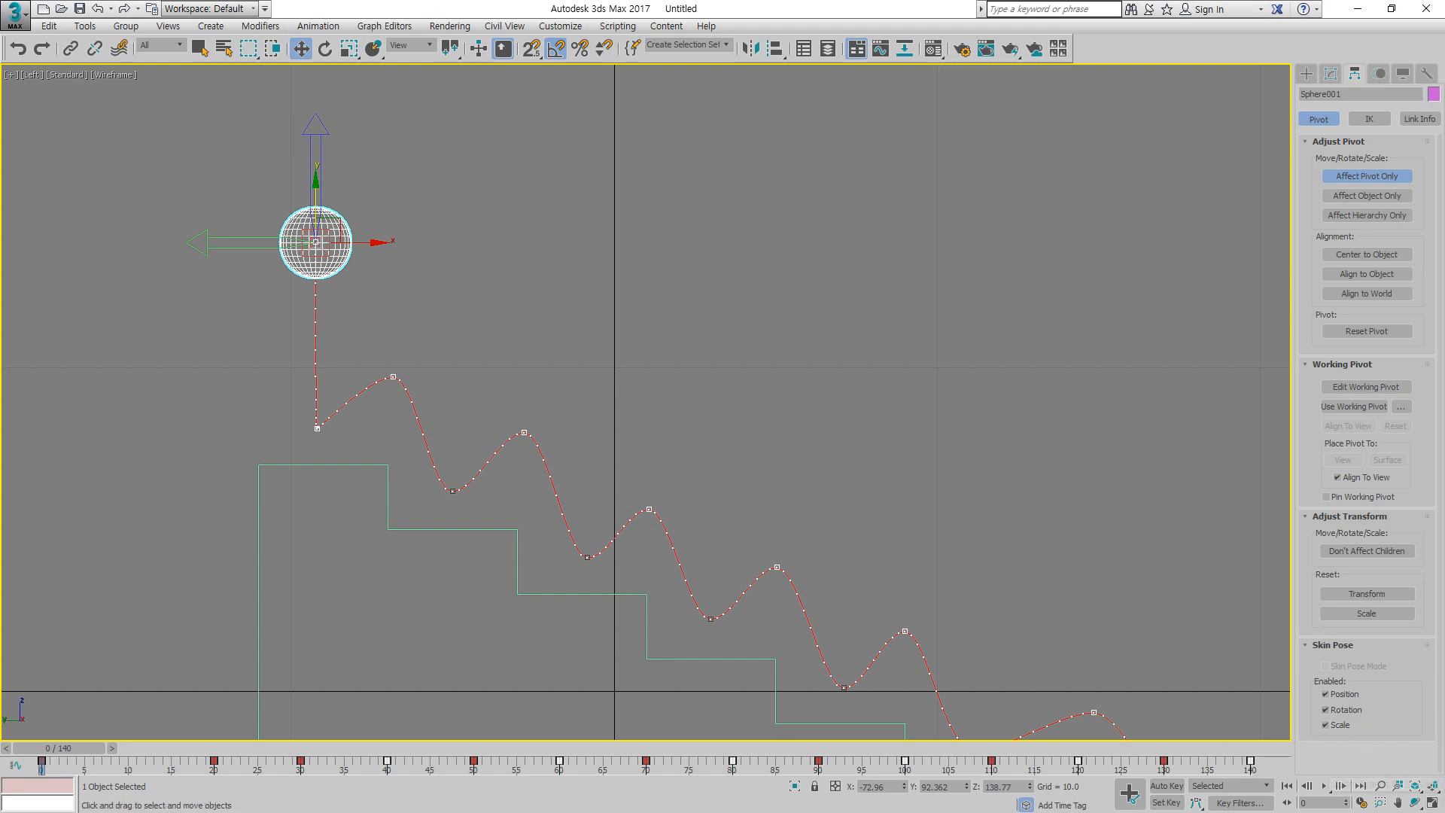
pyautogui.click(1432, 804)
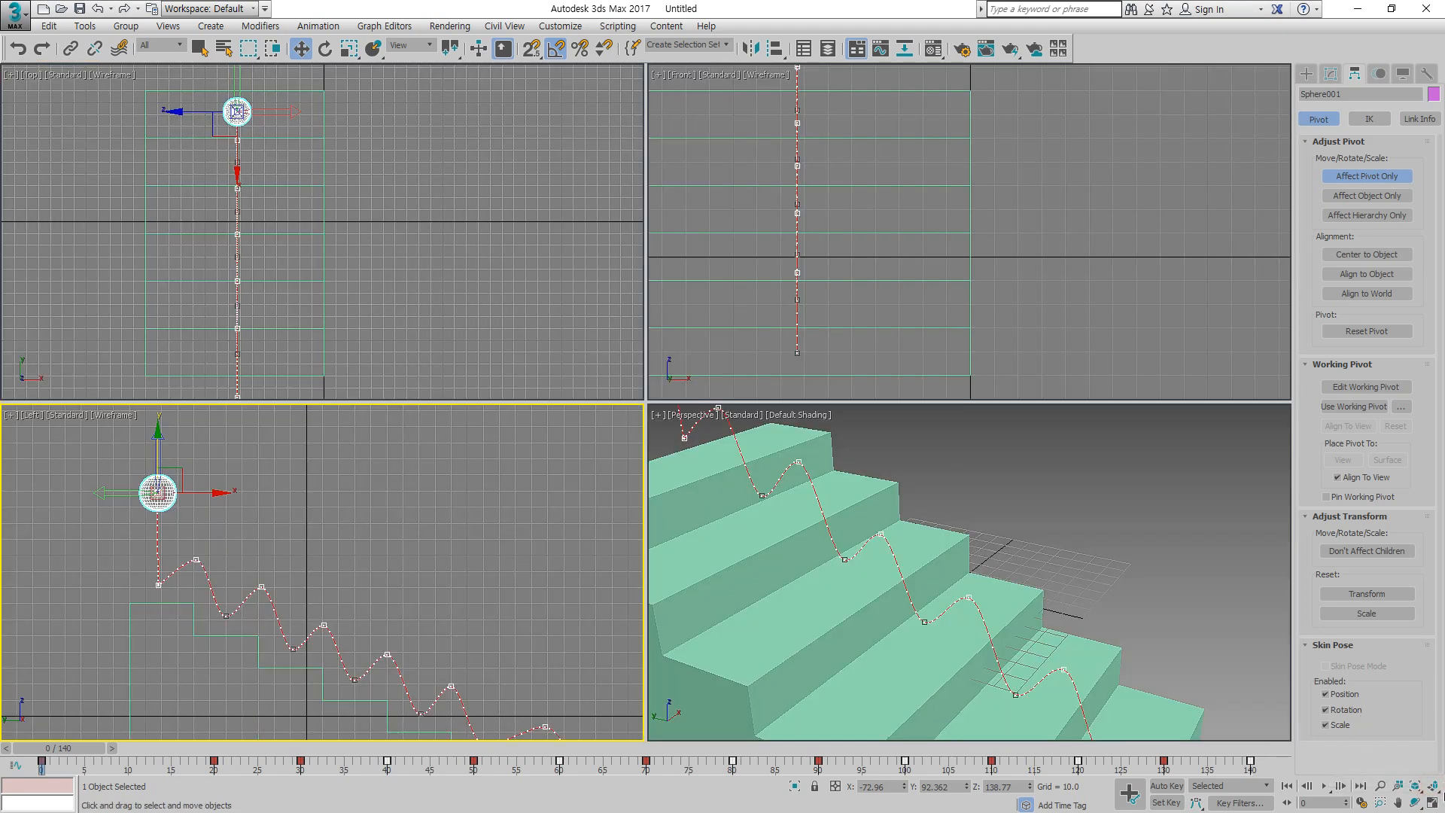
pyautogui.click(1432, 786)
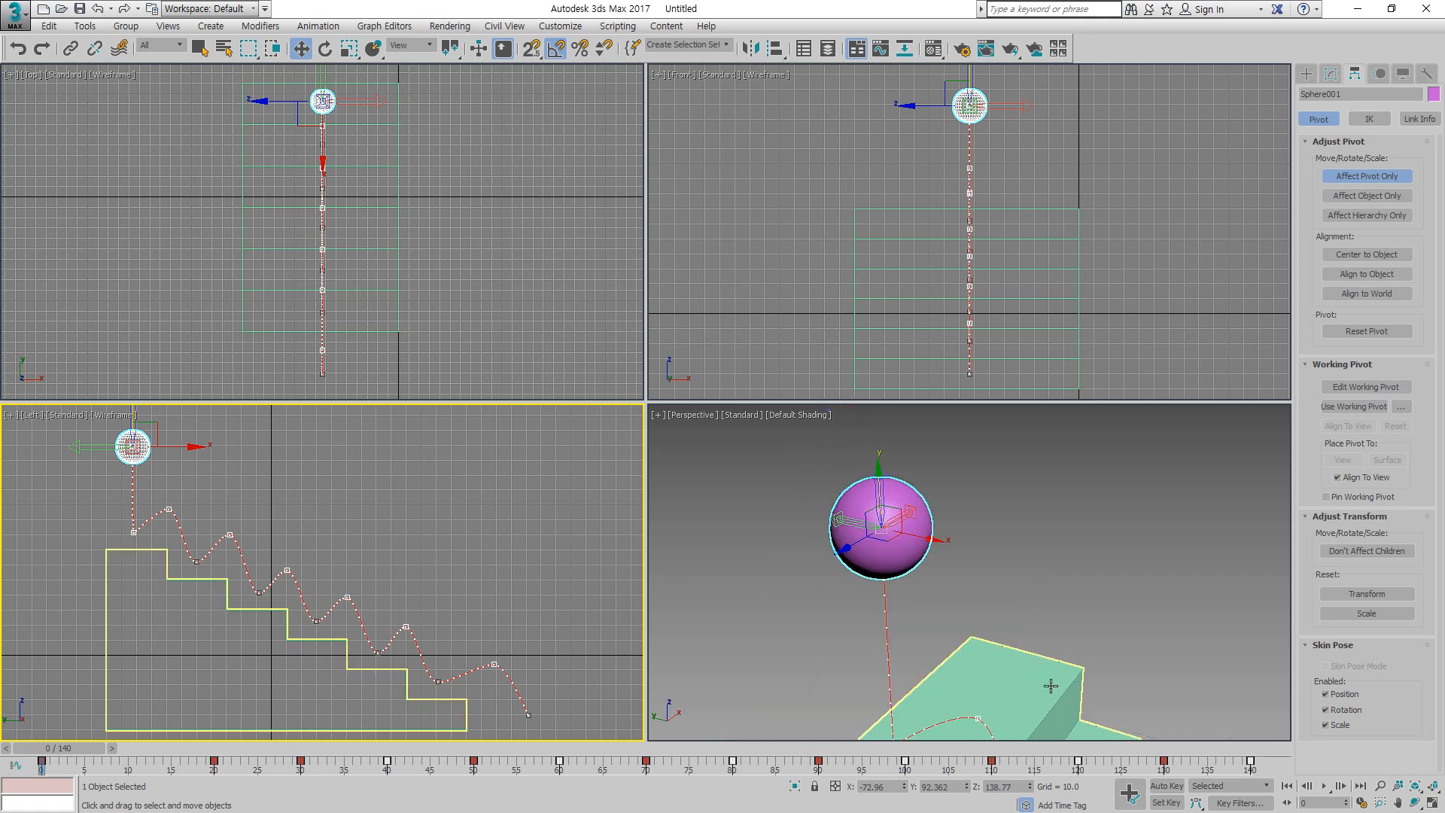
pyautogui.click(1392, 256)
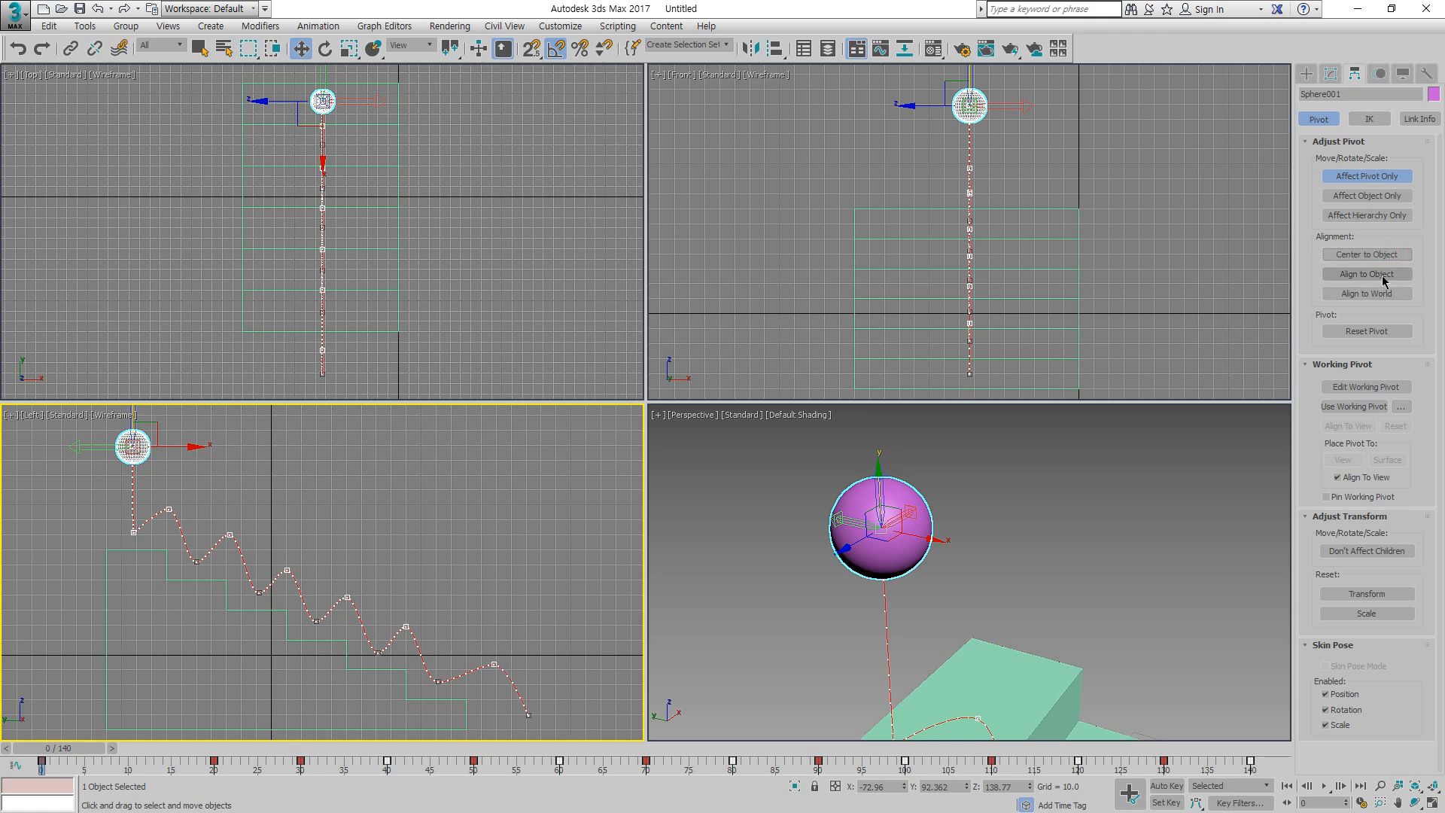
# Step: Align the sphere's pivot to the object and to the world, and reset the pivot
pyautogui.click(1384, 274)
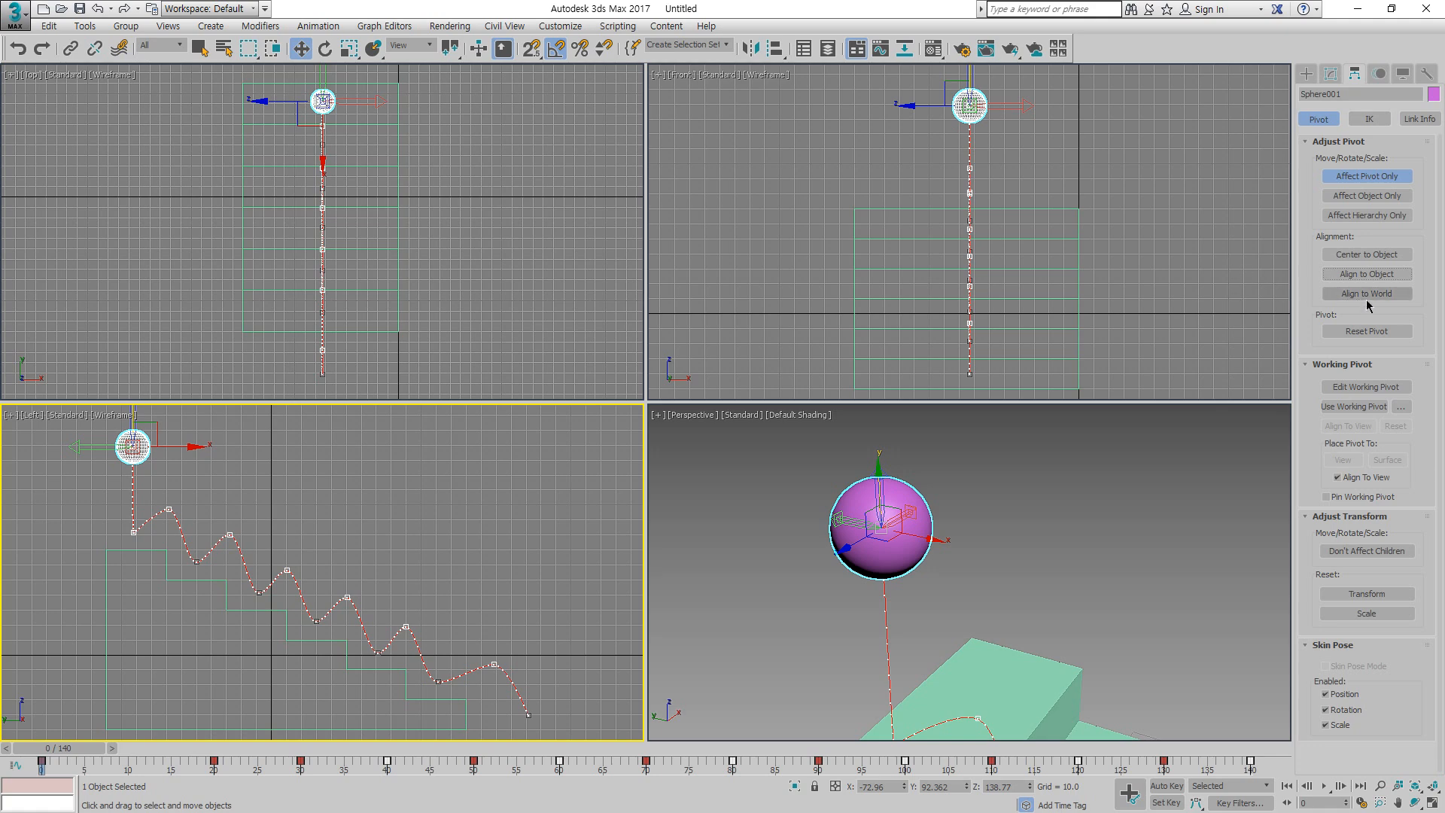
pyautogui.click(1372, 299)
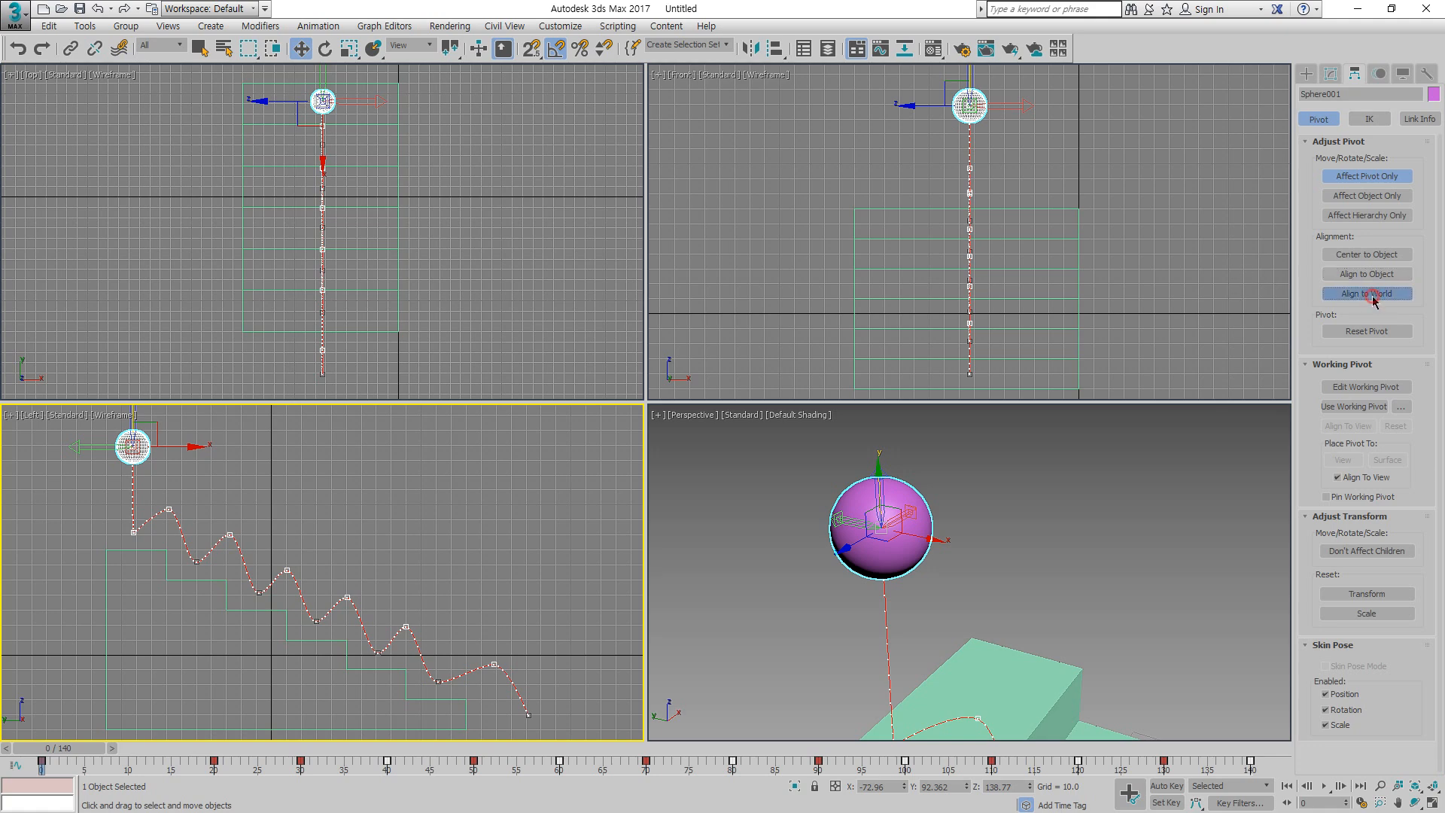
pyautogui.click(1378, 333)
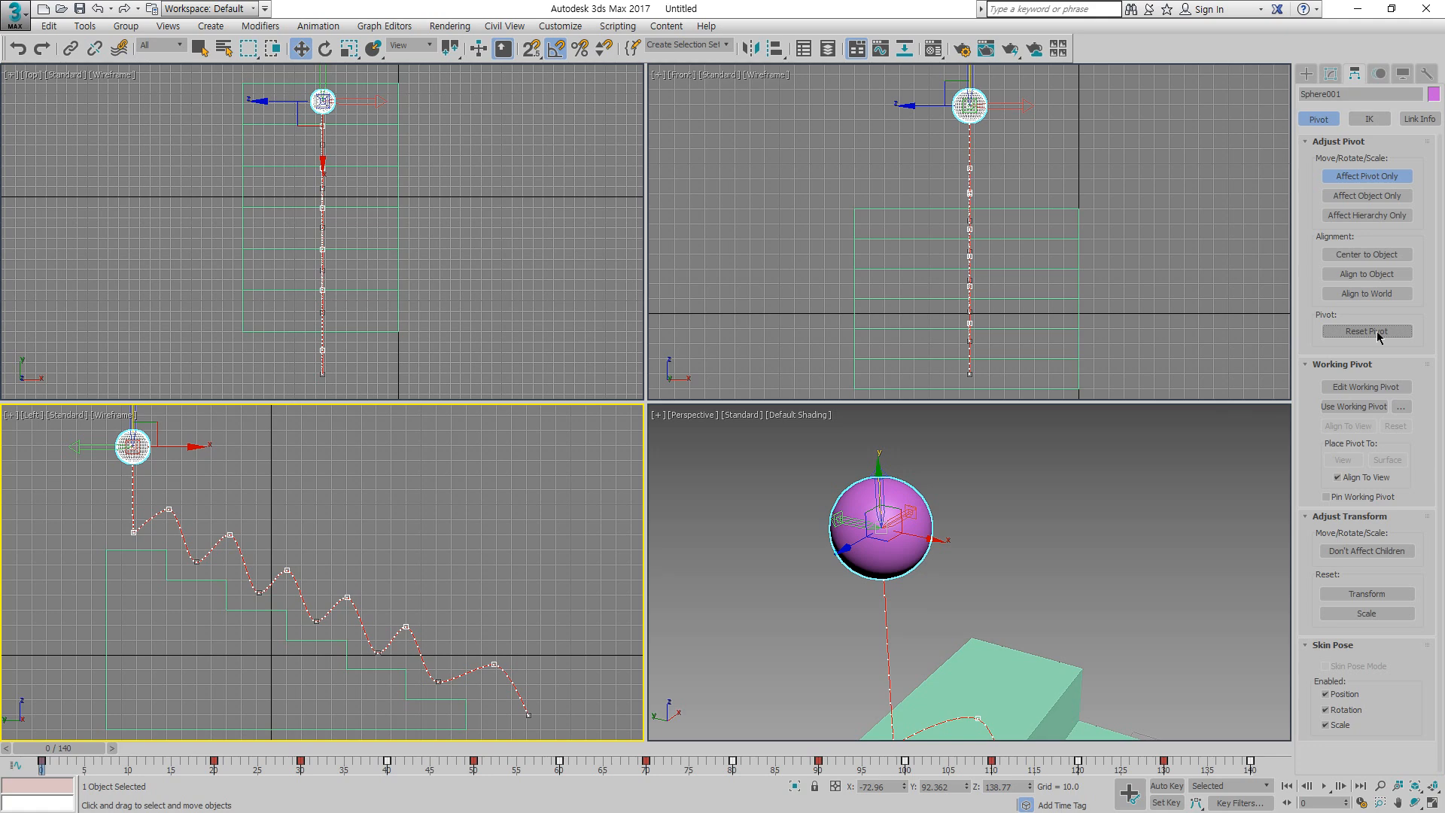
# Step: Lower the sphere's pivot below it in the Front view, and align the pivot point to the sphere's minimum in Y Position only
pyautogui.moveTo(1059, 180); pyautogui.dragTo(1041, 219, button='middle')
pyautogui.moveTo(957, 108); pyautogui.dragTo(953, 137)
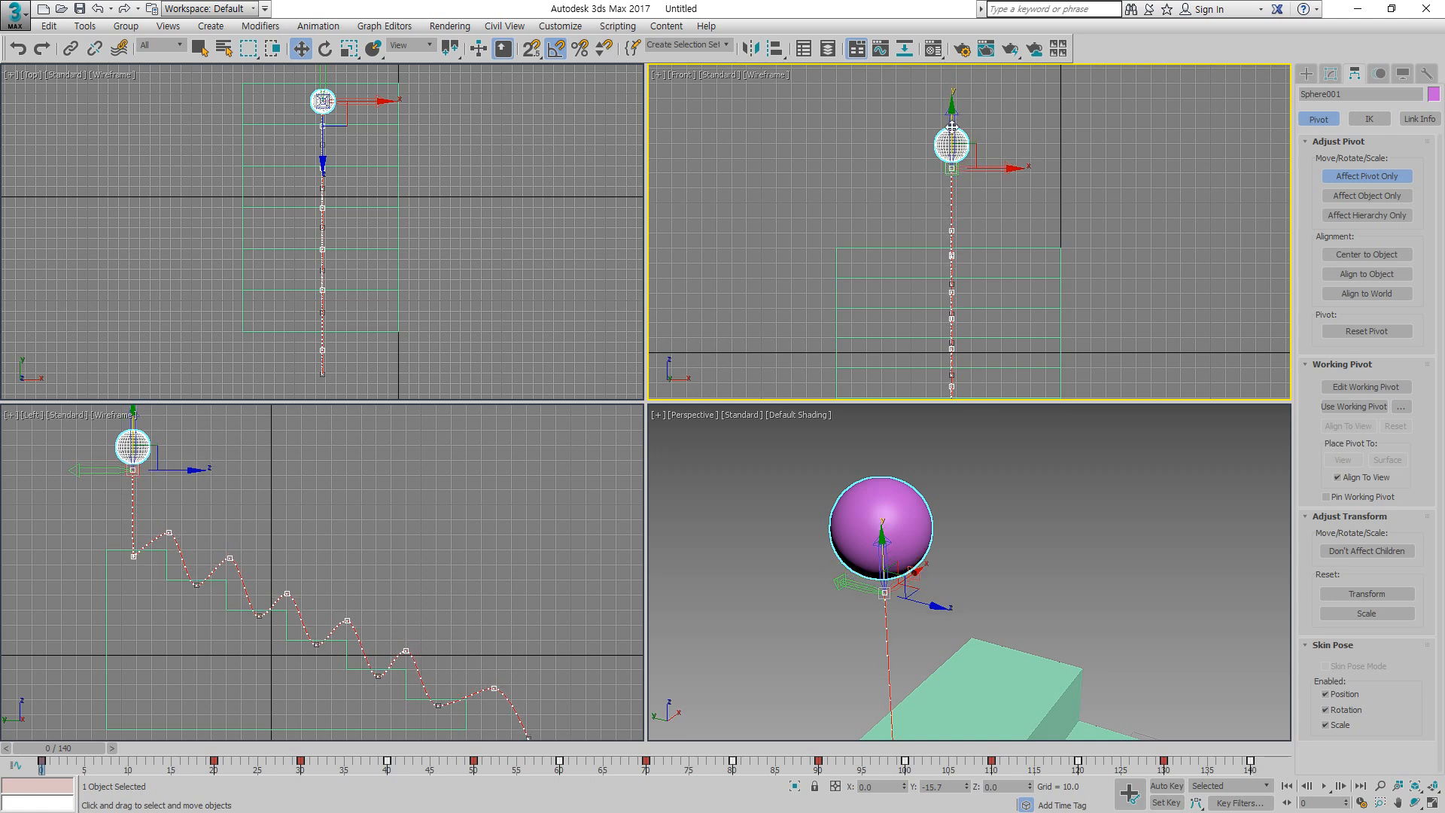
pyautogui.hotkey('alt', 'a')
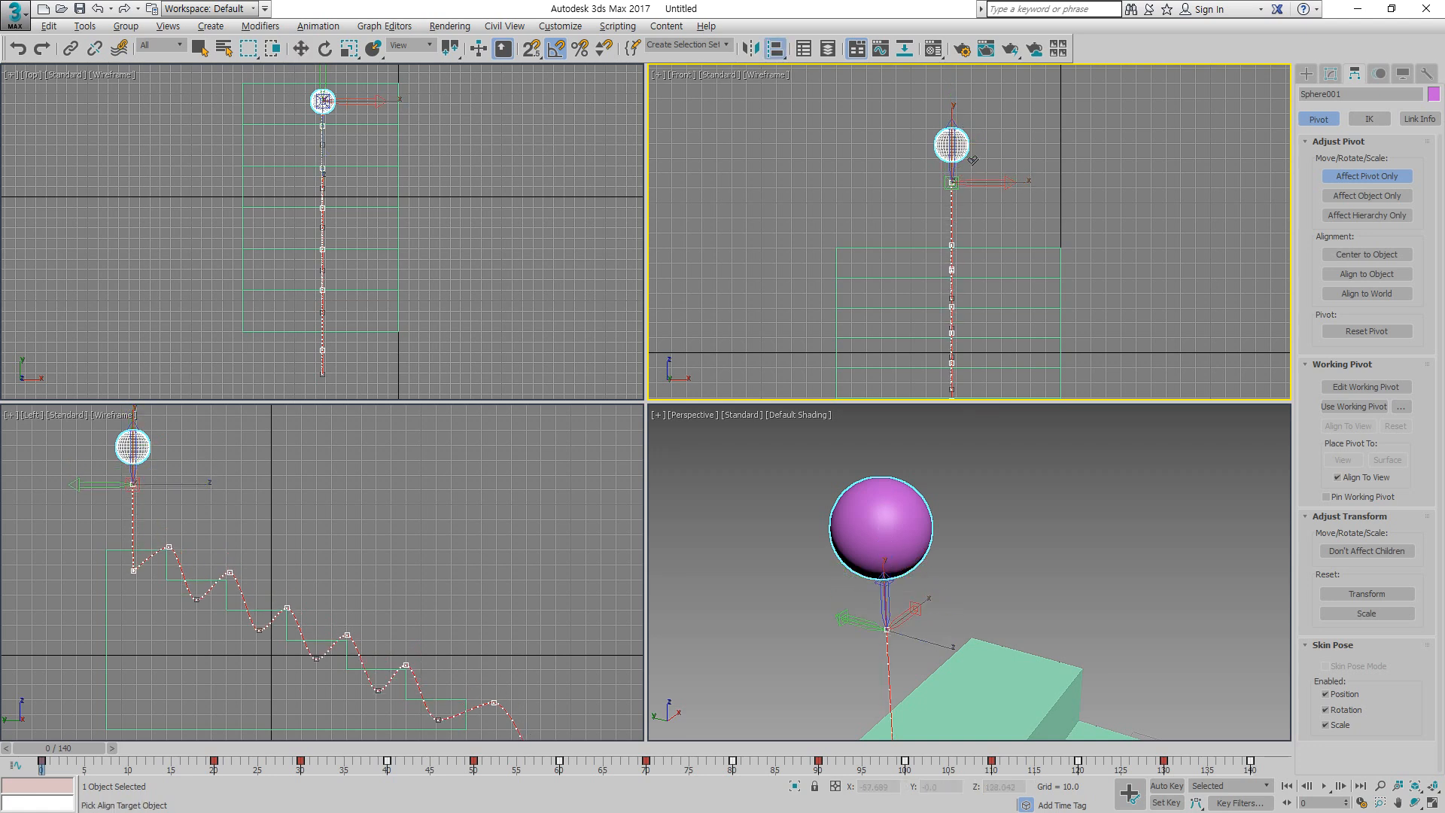
pyautogui.click(963, 141)
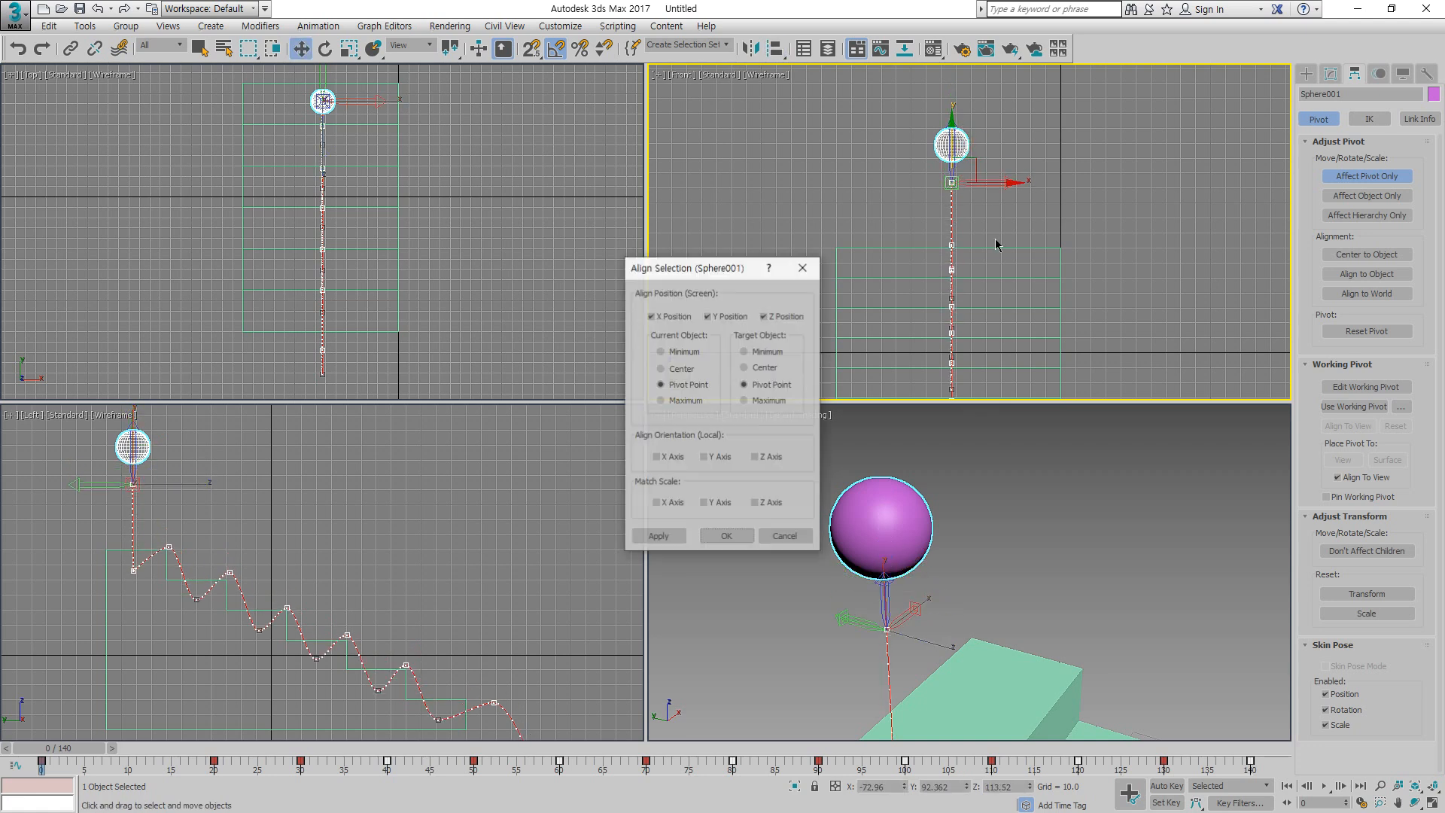
pyautogui.moveTo(700, 269); pyautogui.dragTo(614, 264)
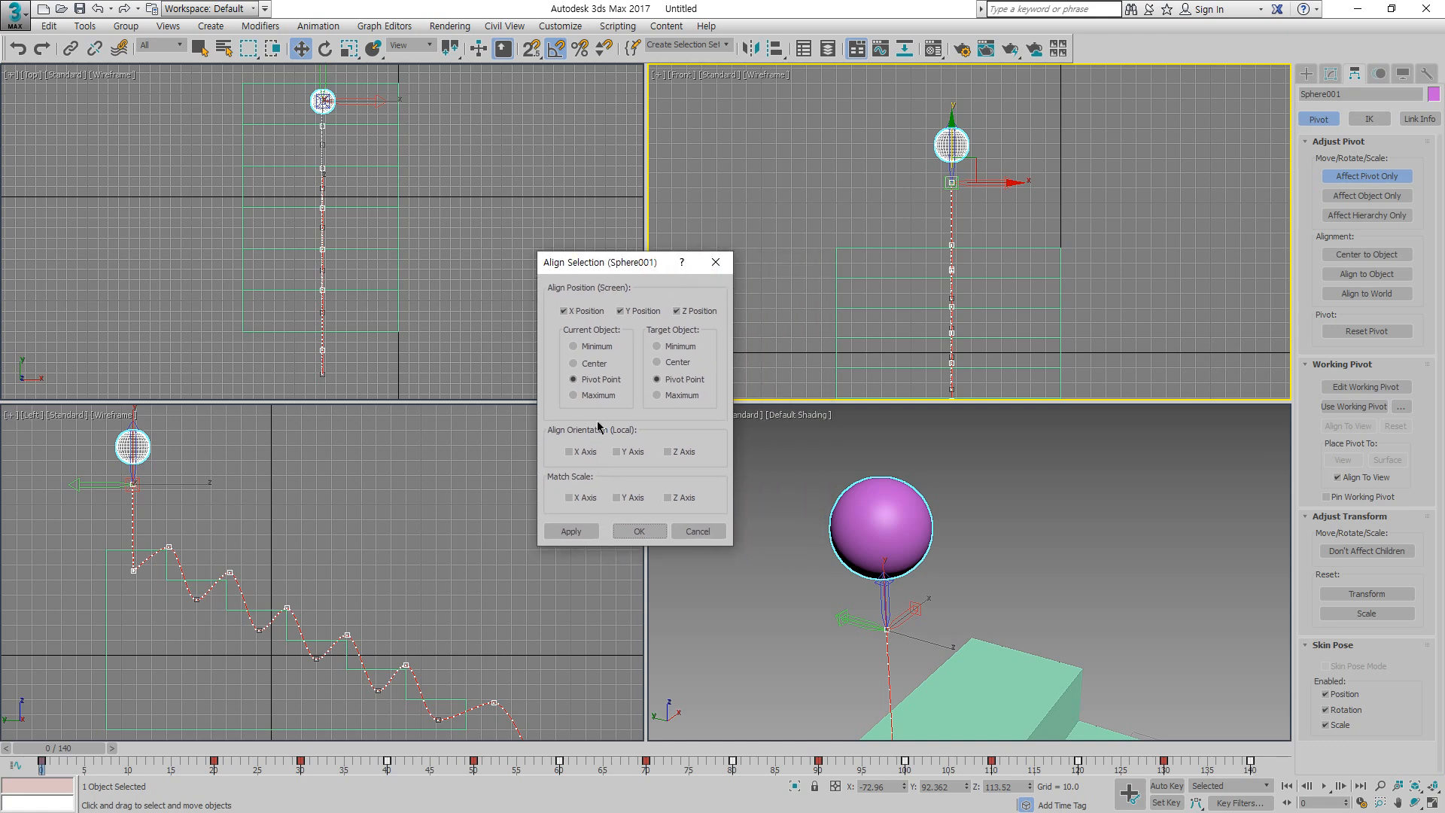
pyautogui.click(588, 383)
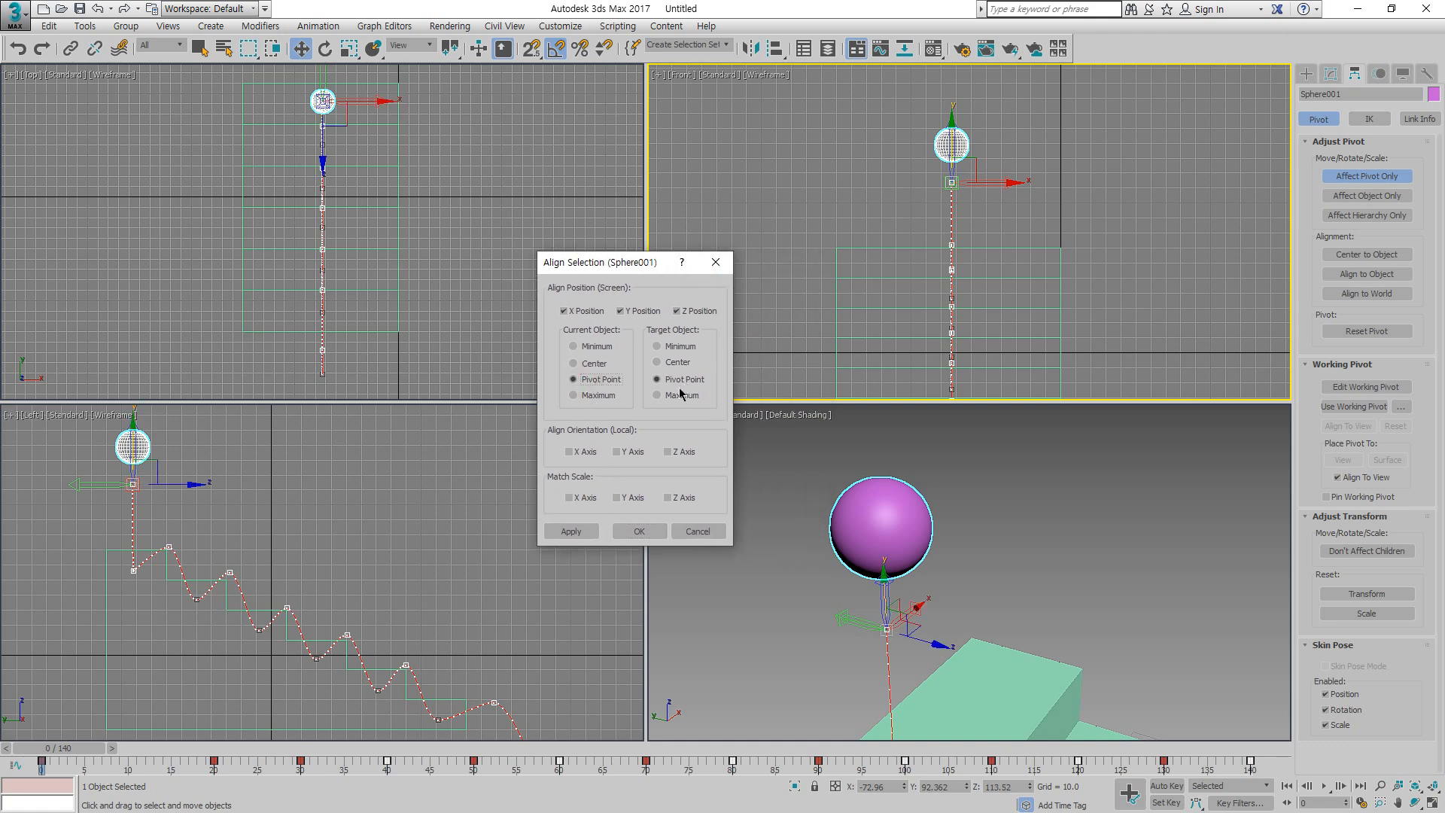
pyautogui.click(676, 348)
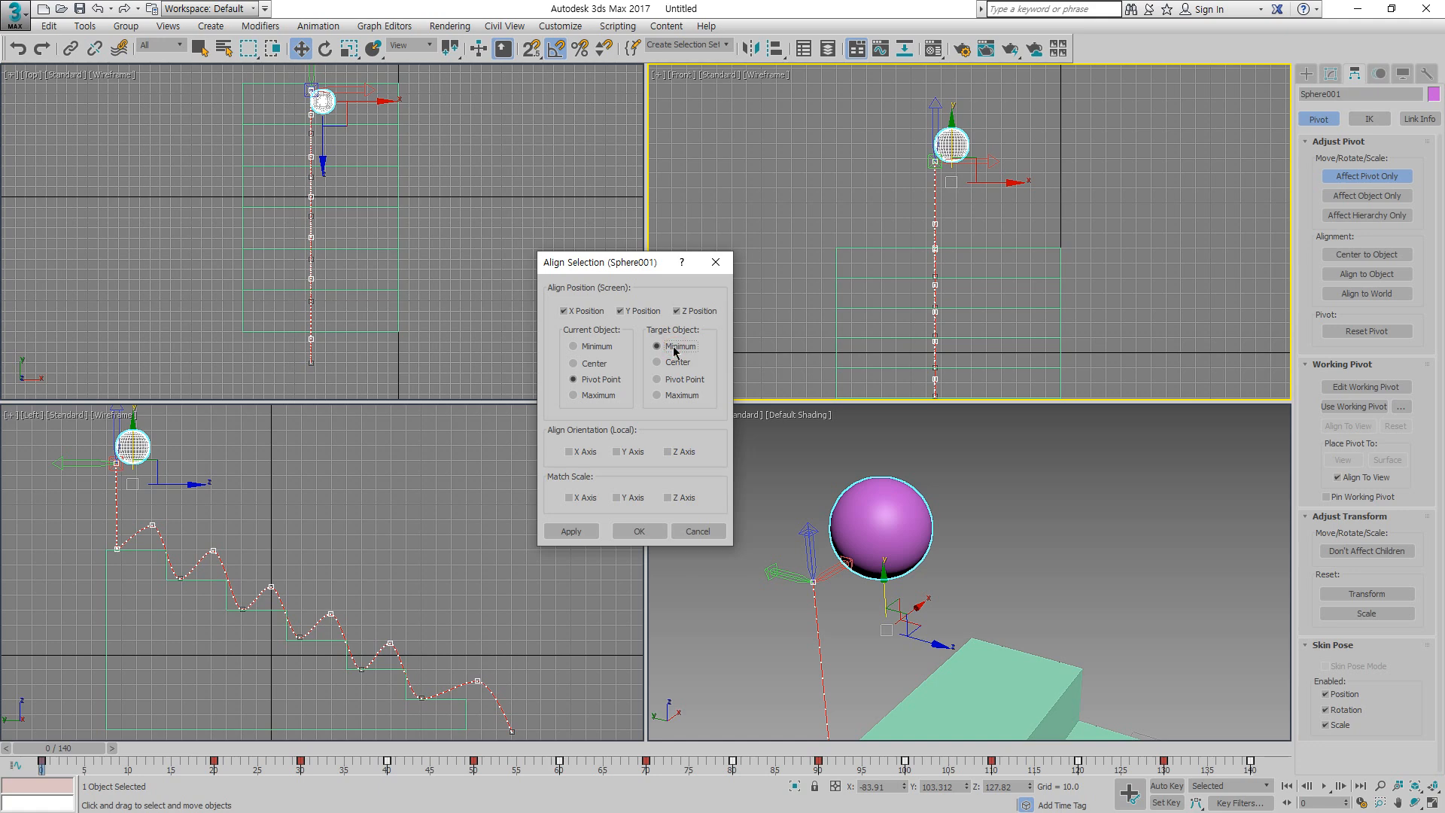
pyautogui.click(694, 312)
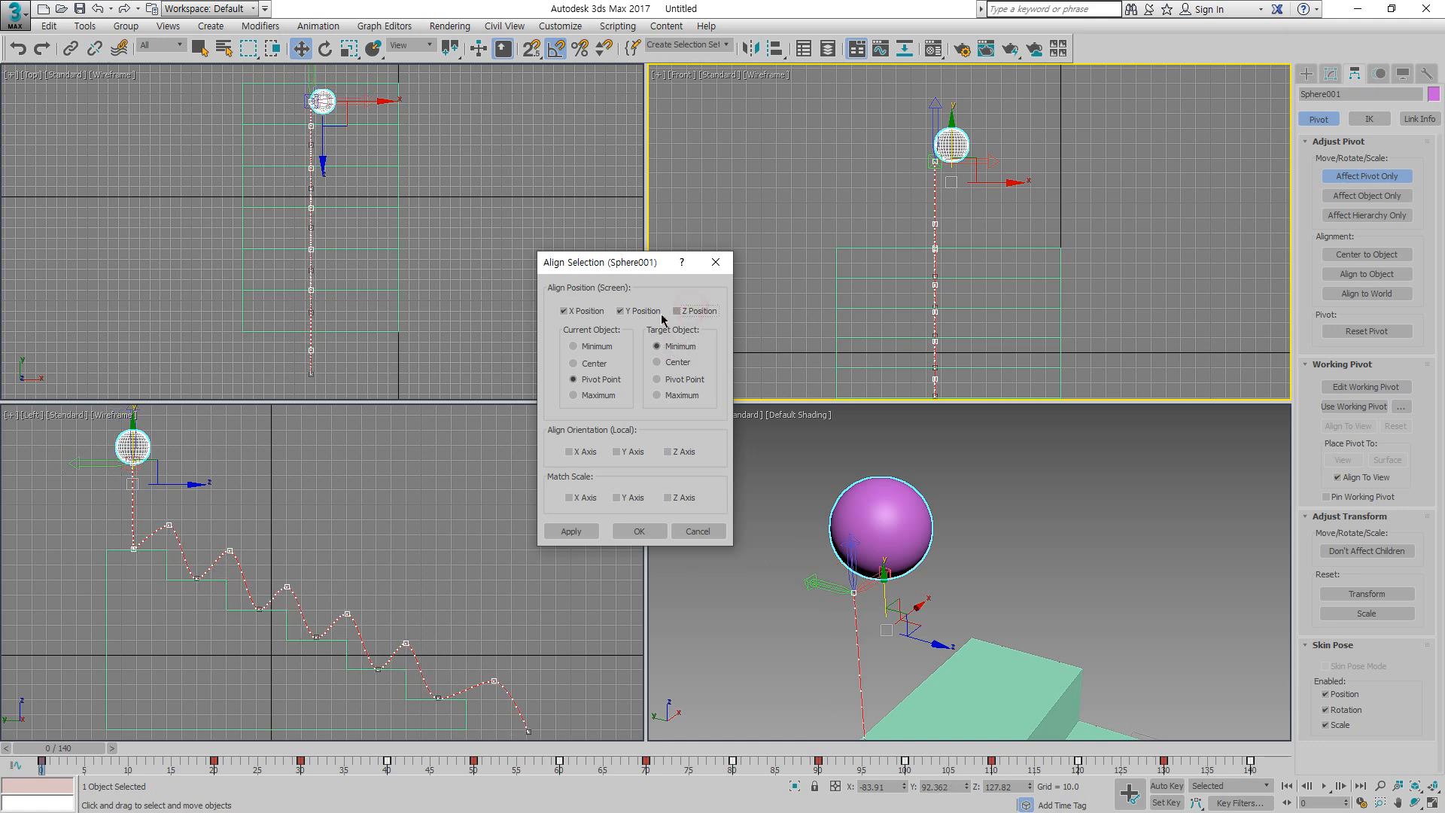
pyautogui.click(580, 312)
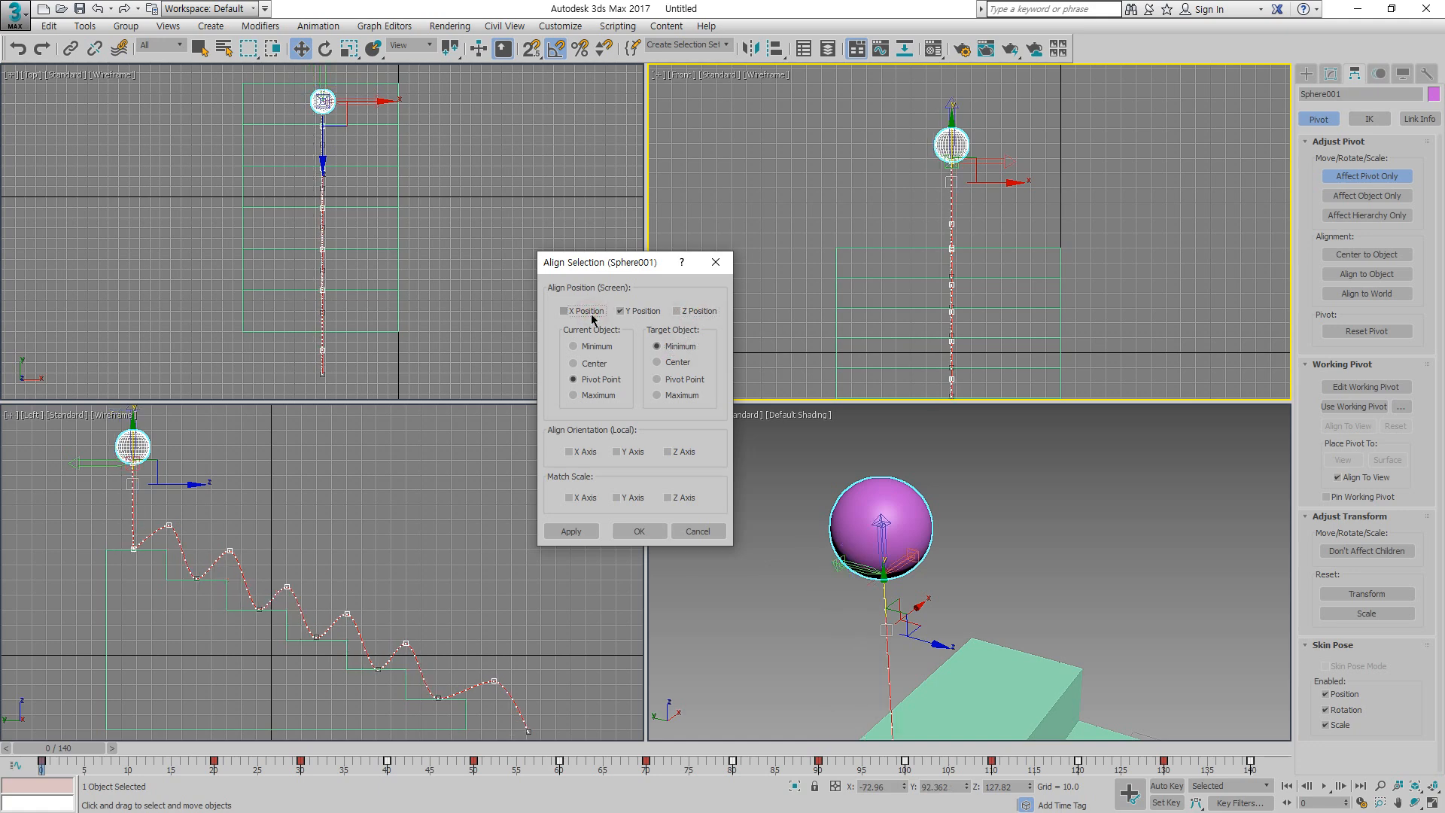
pyautogui.click(570, 531)
pyautogui.click(639, 531)
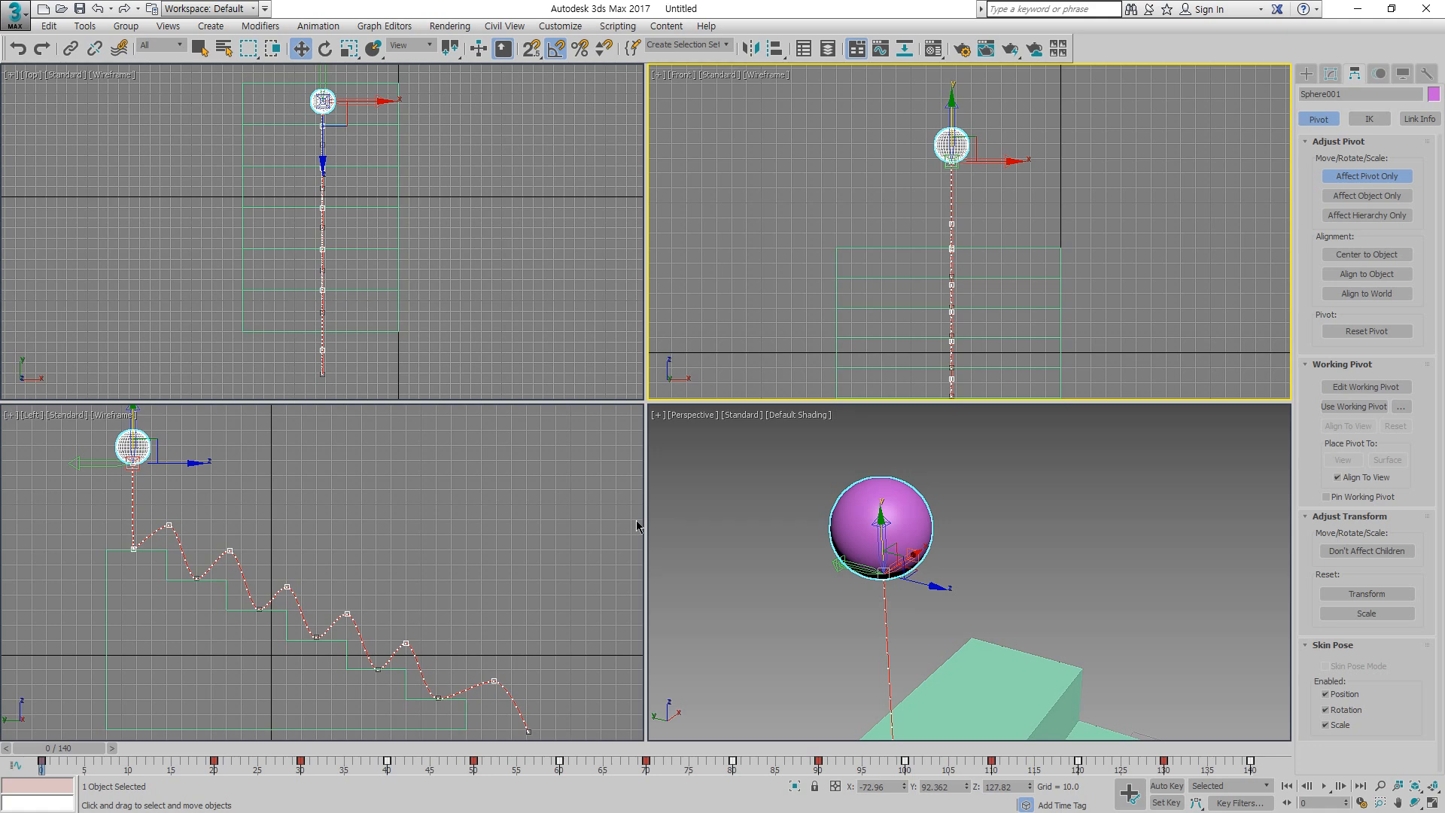
# Step: Turn off Affect Pivot Only, reset the sphere's pivot and enable its Base To Pivot option
pyautogui.click(1392, 181)
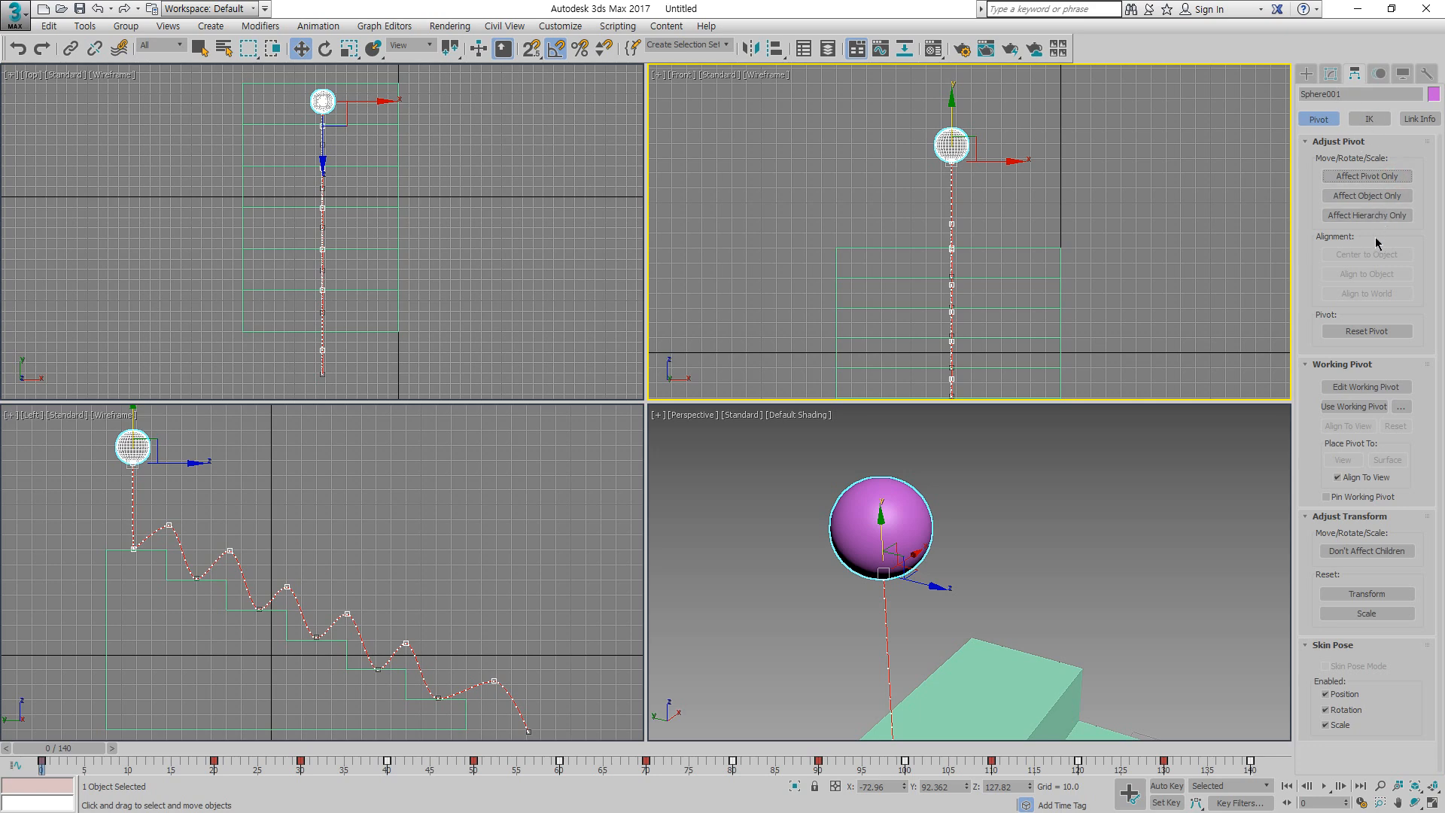
pyautogui.click(1357, 332)
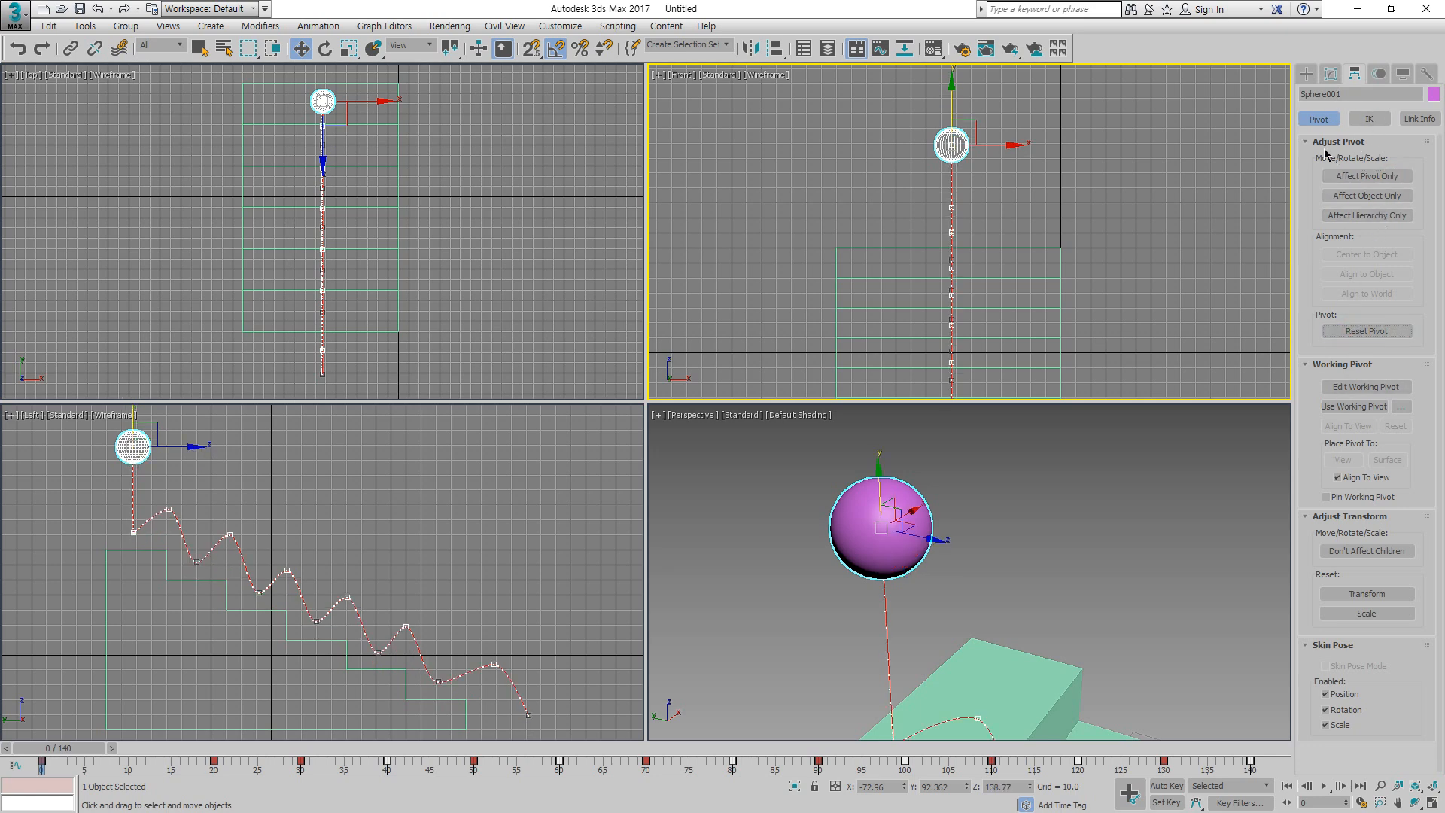
pyautogui.click(1330, 73)
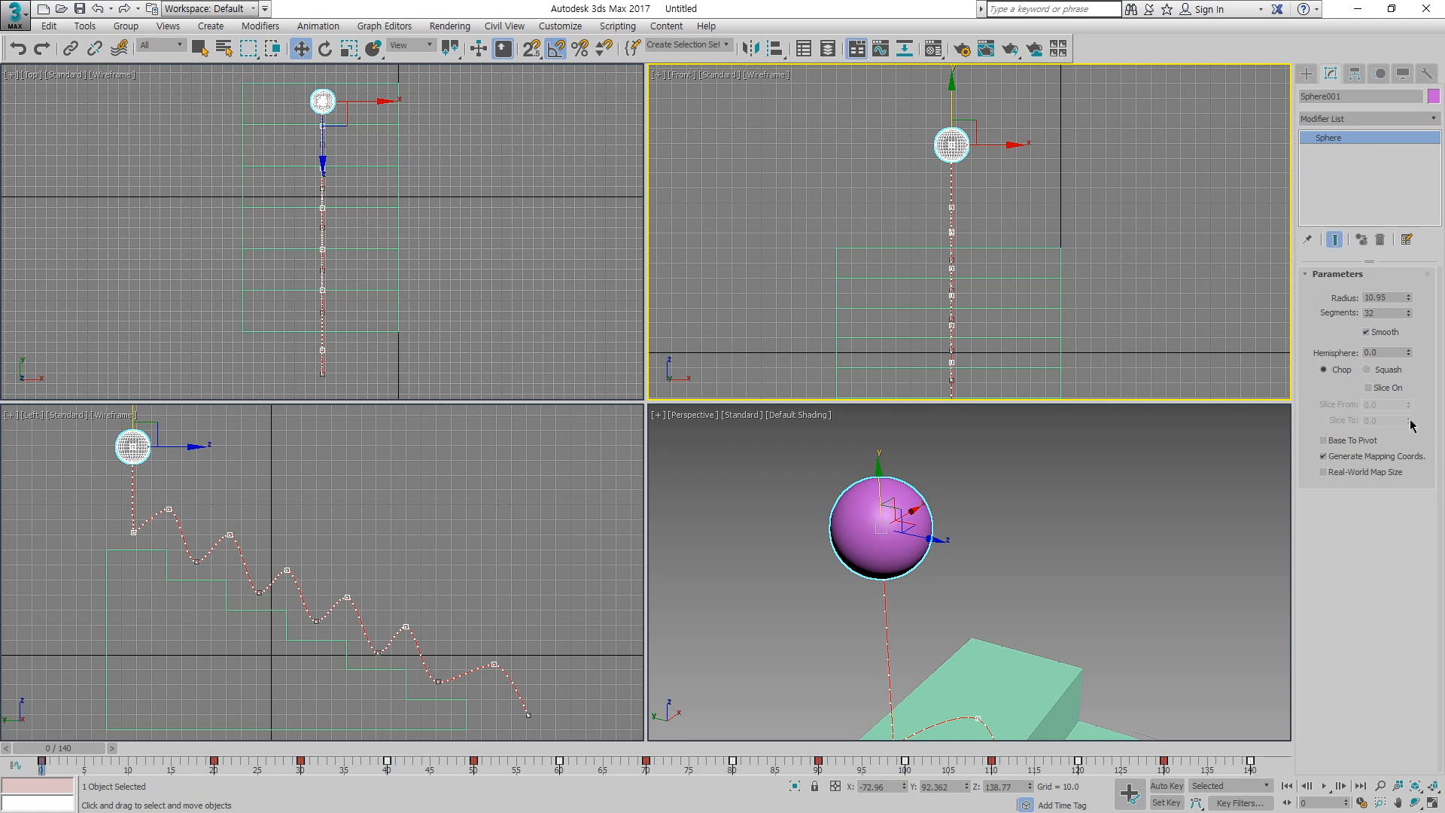
pyautogui.click(1325, 440)
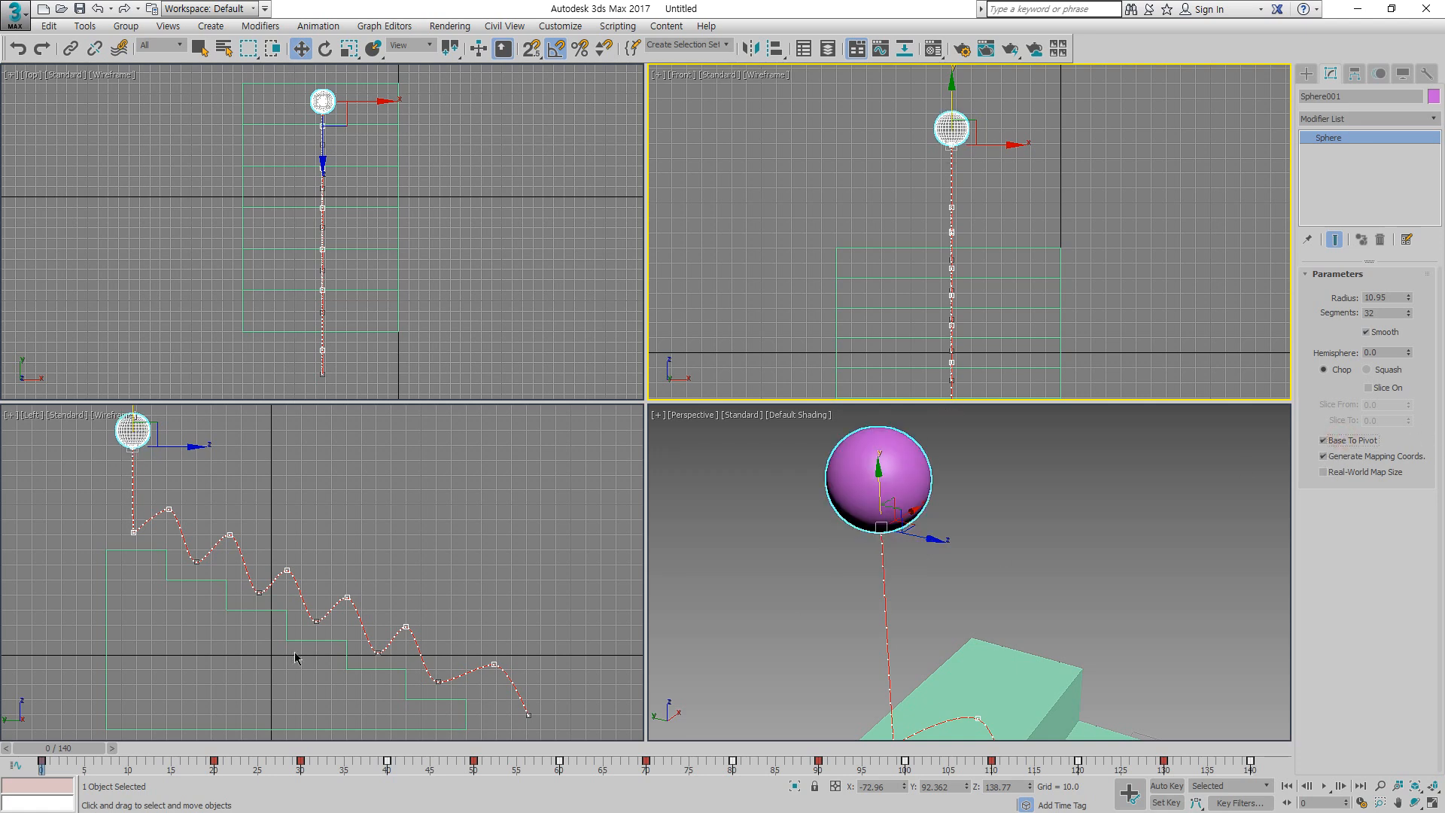
# Step: Lower the sphere and its whole trajectory at frame 0 so its first landing point meets the top stair
pyautogui.moveTo(60, 750)
pyautogui.mouseDown()
pyautogui.moveTo(223, 767)
pyautogui.moveTo(49, 762)
pyautogui.mouseUp()
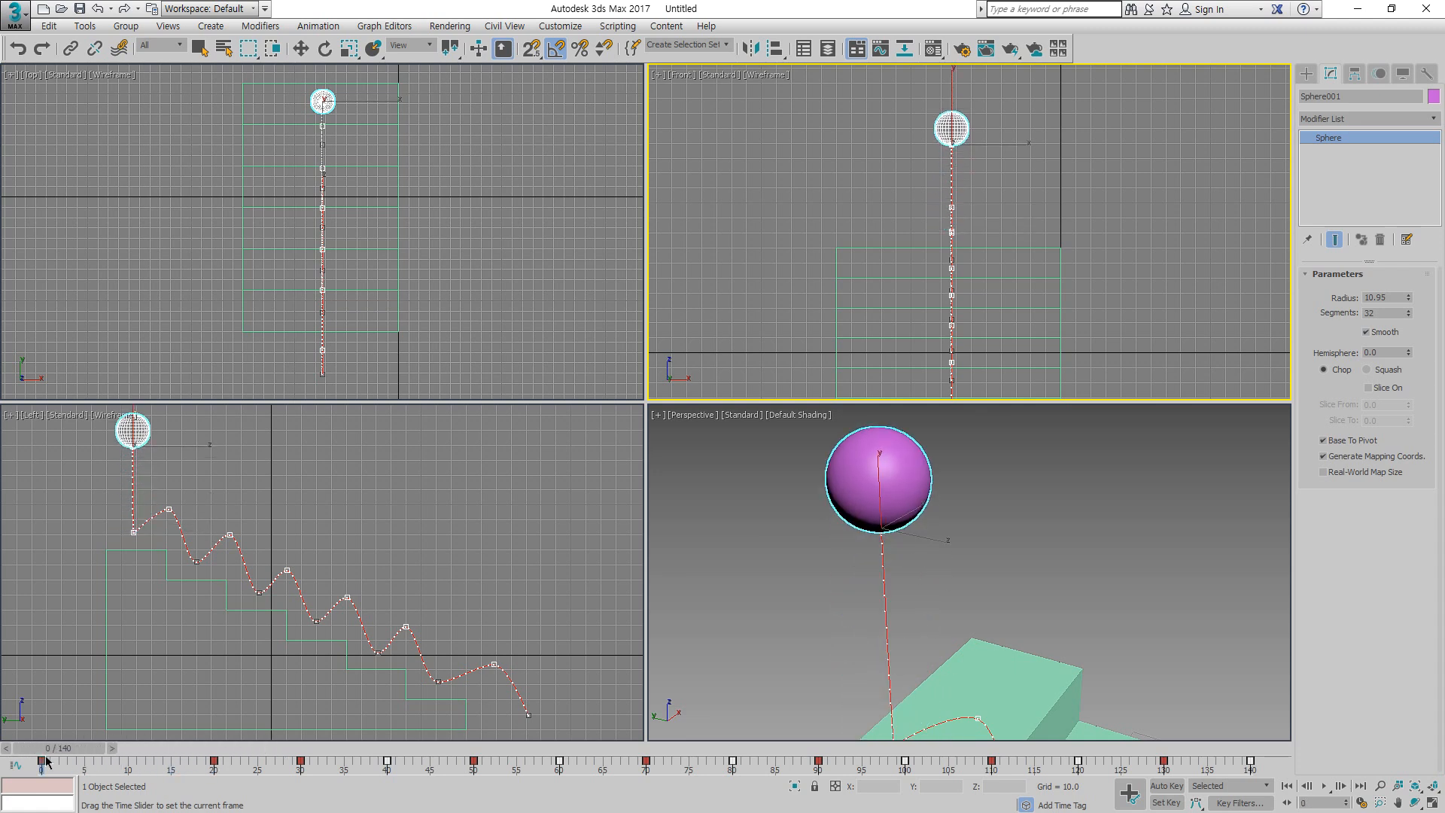
pyautogui.press('w')
pyautogui.moveTo(132, 422); pyautogui.dragTo(133, 437)
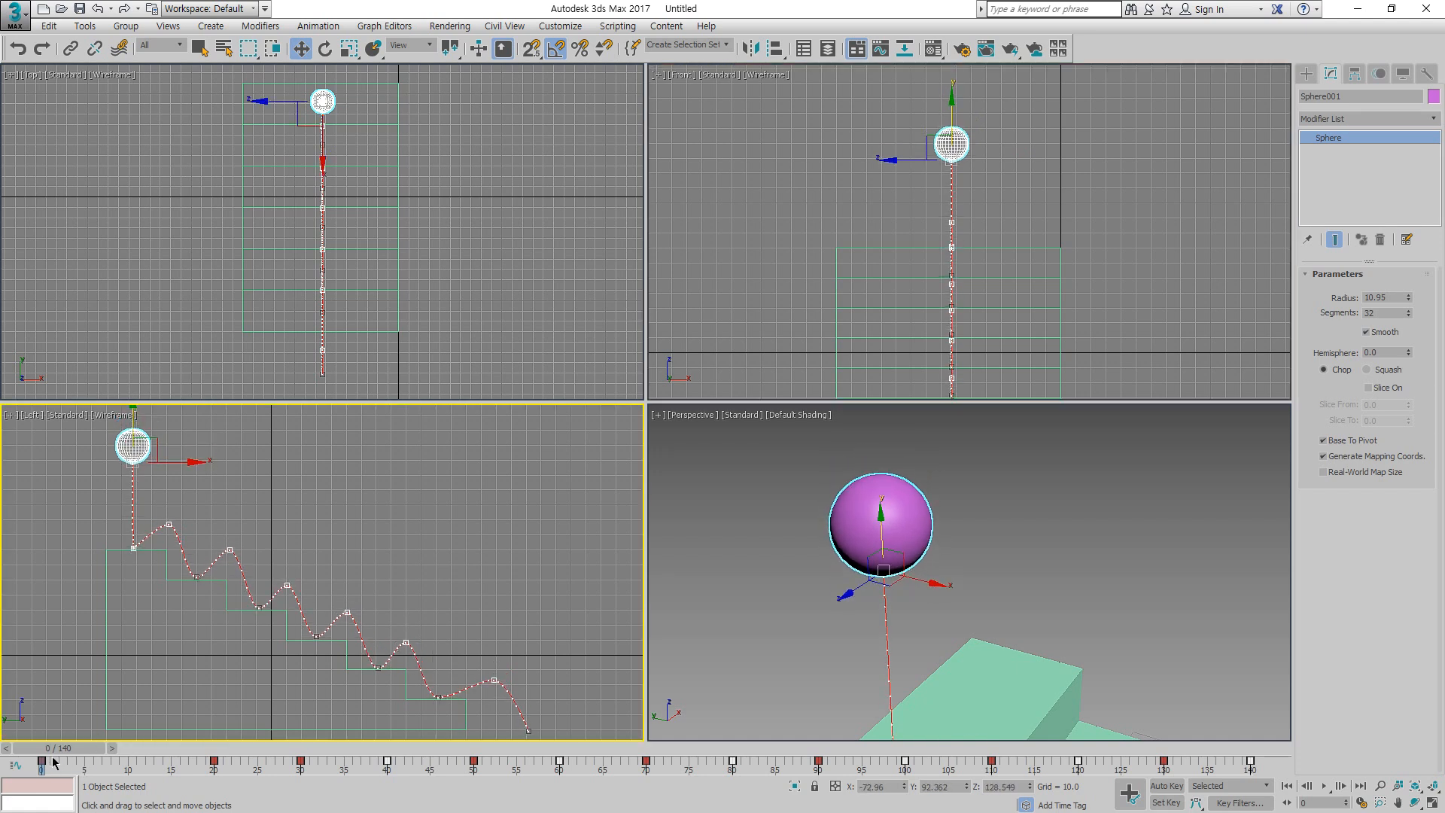
# Step: Squash the sphere at frame 20 with Select and Squash from the Top view to about 53% in Z
pyautogui.moveTo(55, 763); pyautogui.dragTo(224, 760)
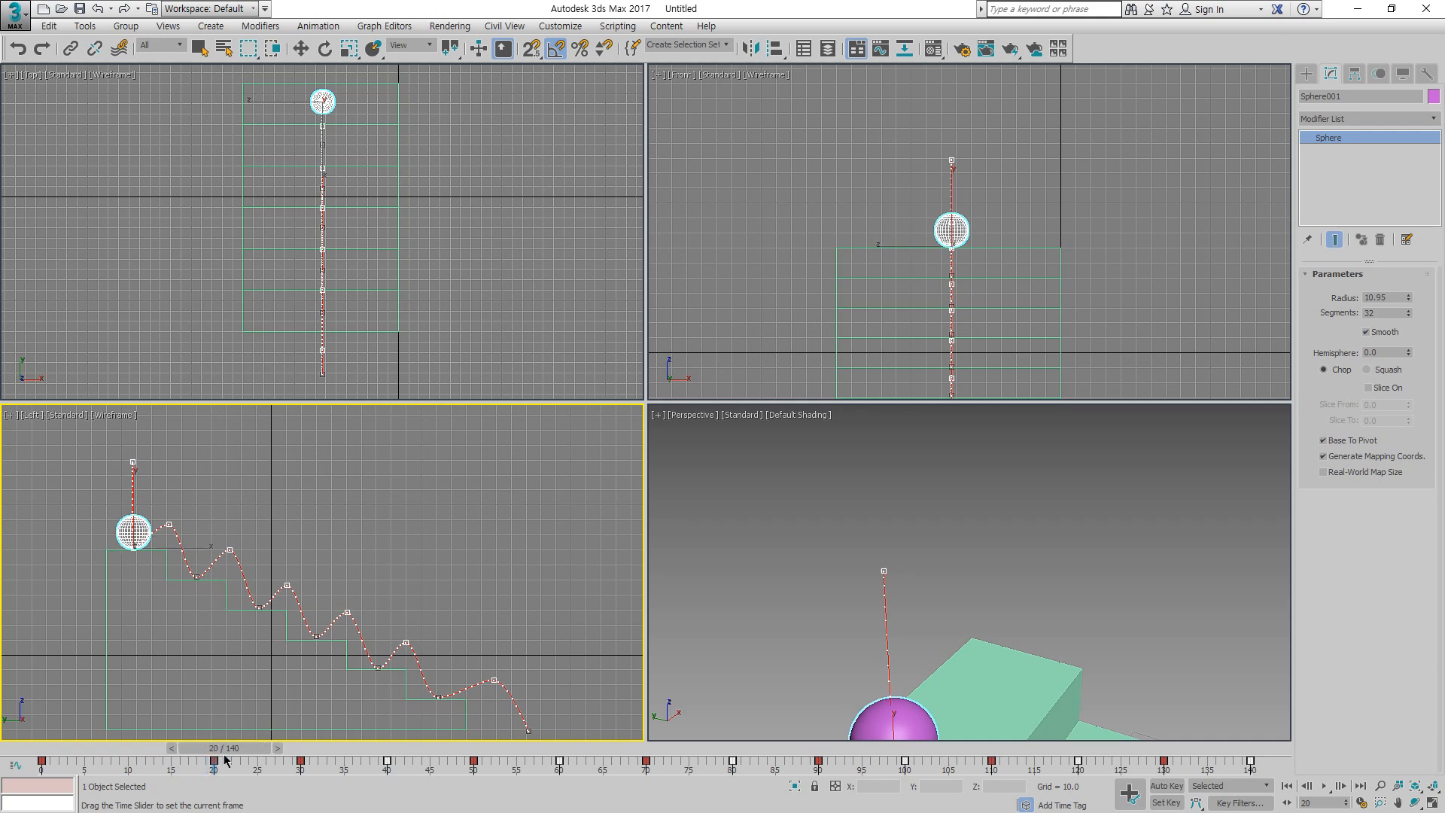
pyautogui.press('w')
pyautogui.press('z')
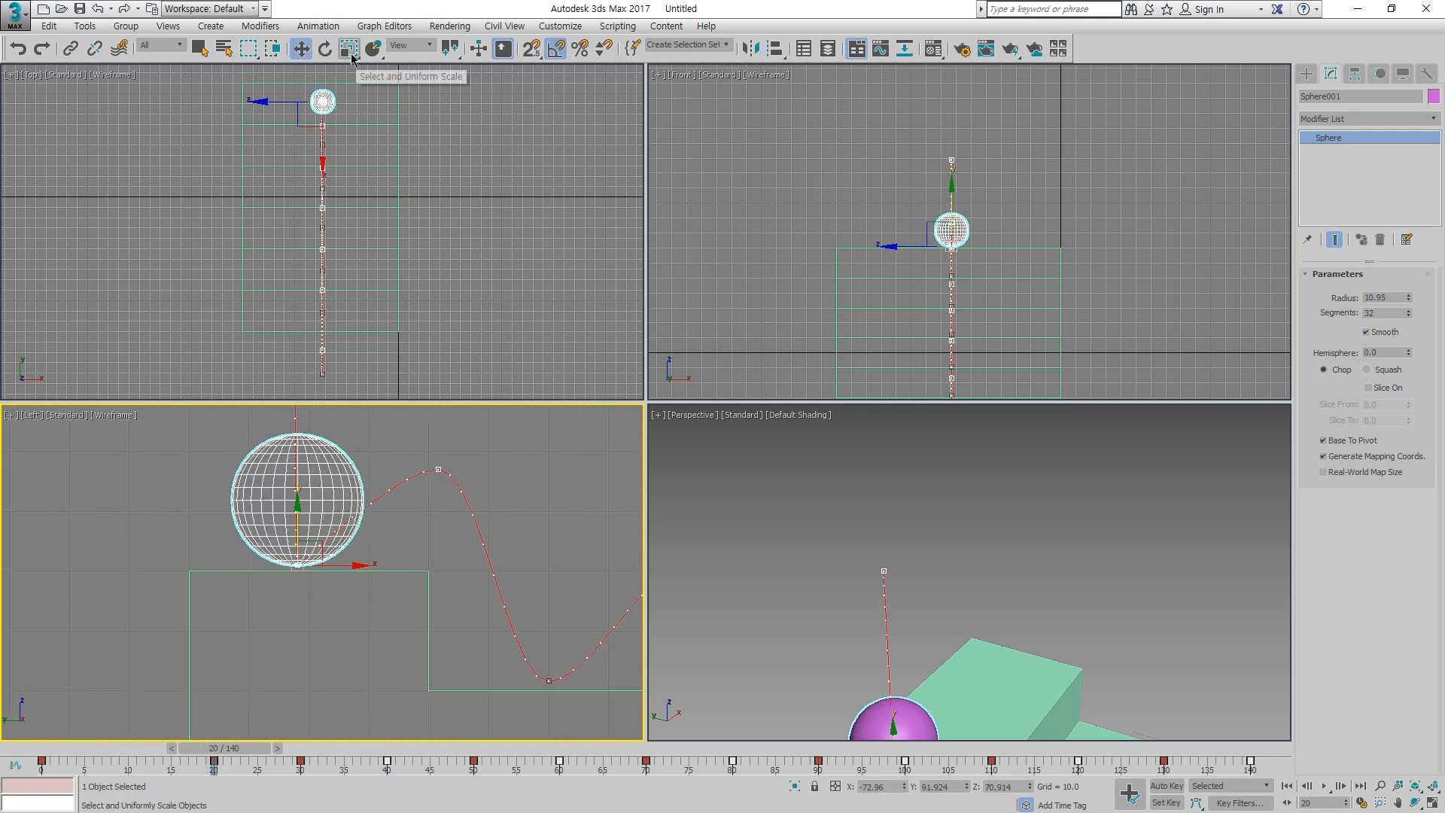
pyautogui.moveTo(352, 59); pyautogui.dragTo(352, 118)
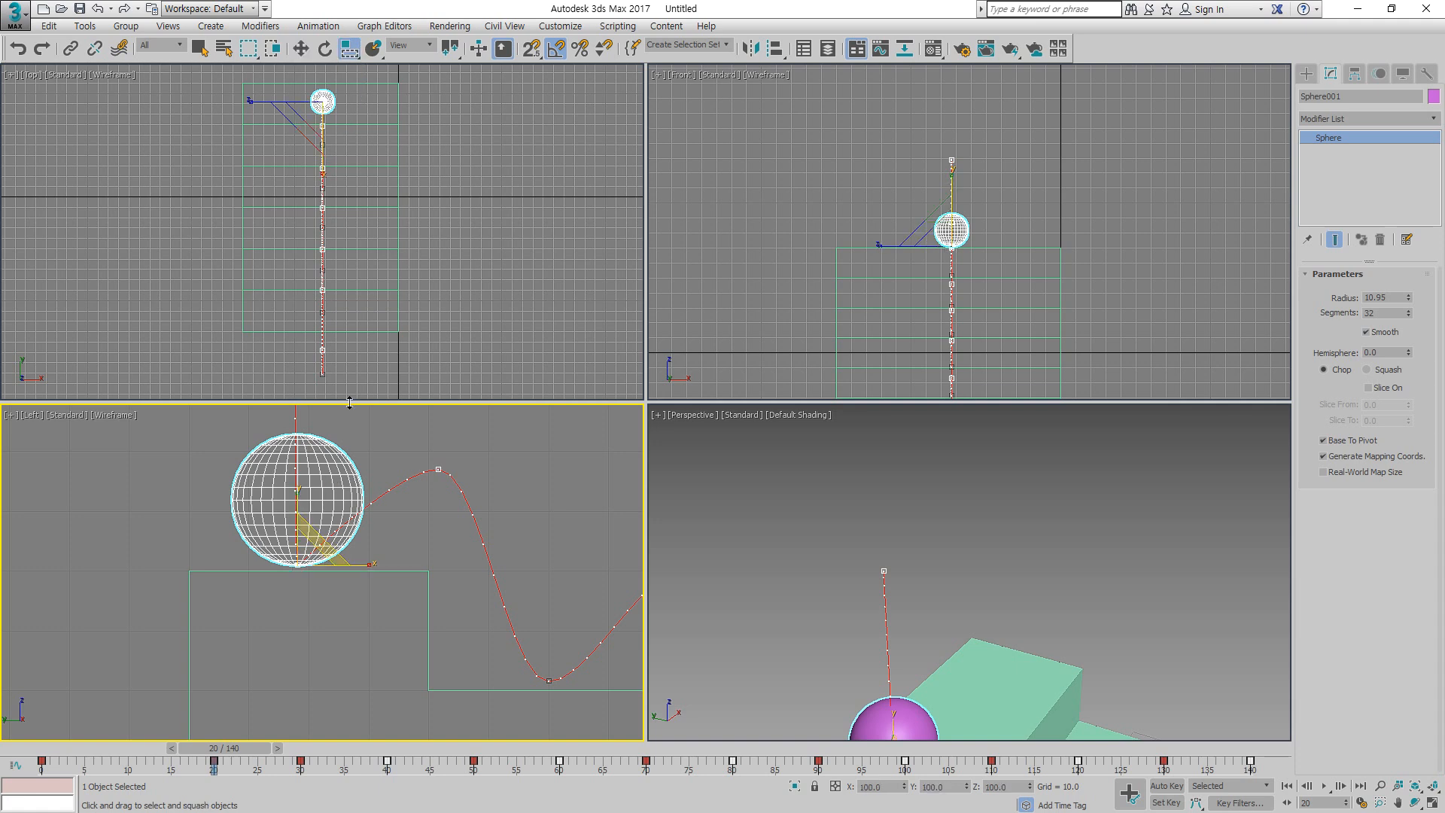
pyautogui.moveTo(398, 228); pyautogui.dragTo(394, 292, button='middle')
pyautogui.scroll(2, 330, 151)
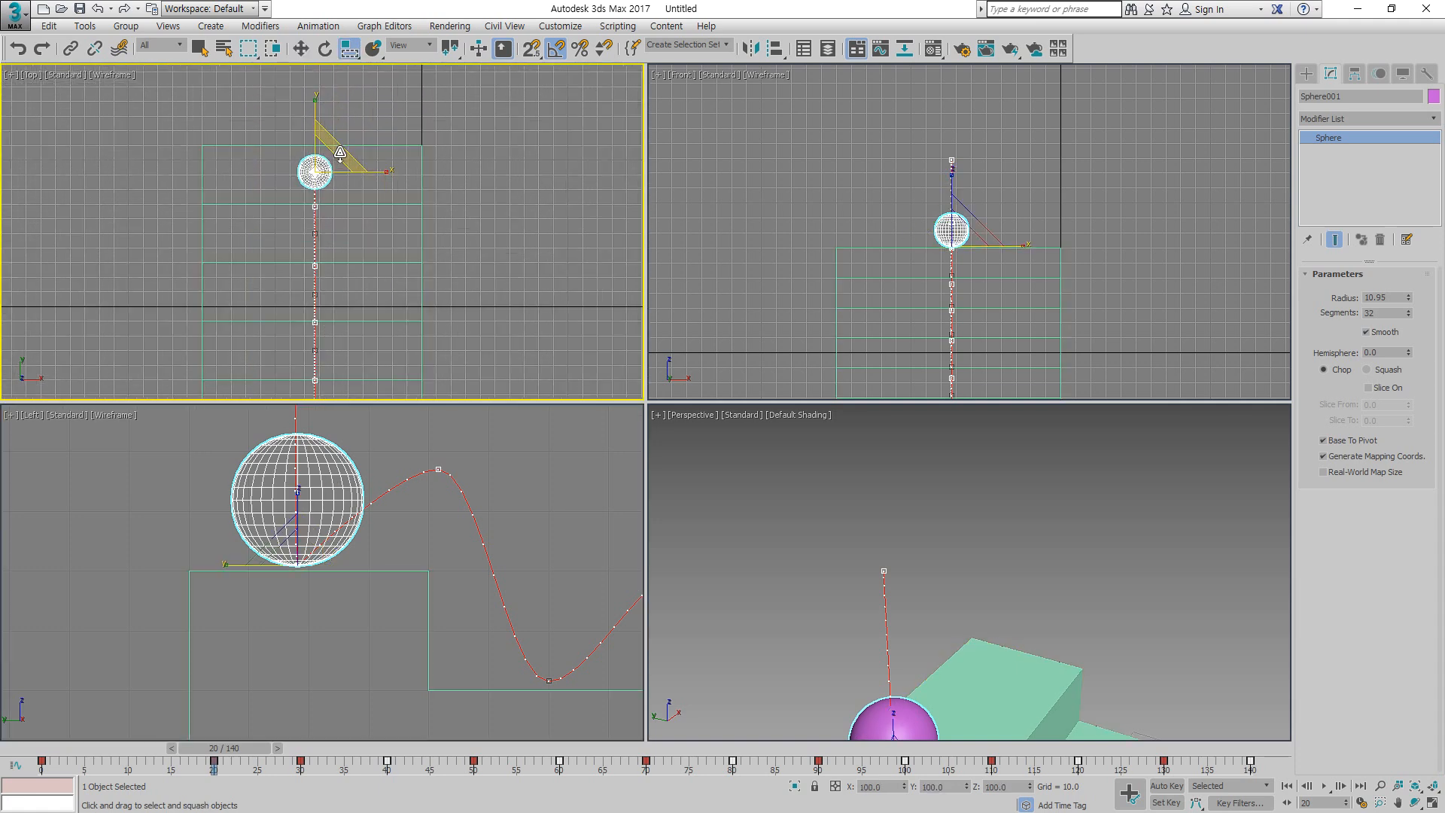
pyautogui.moveTo(340, 152); pyautogui.dragTo(334, 382)
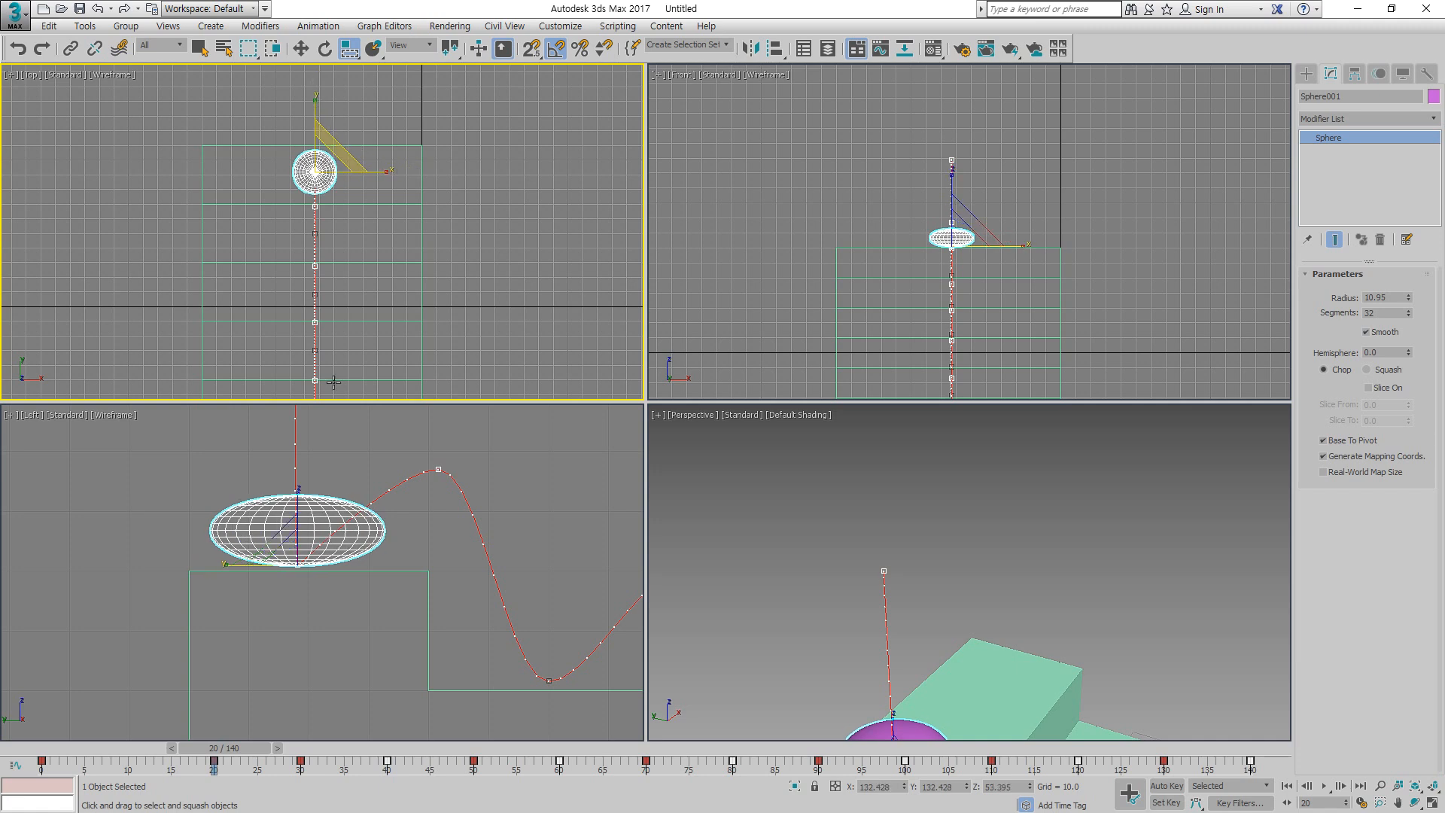
# Step: Return to frame 0 to check the sphere's shape, and undo both the squash and the trajectory's lowering
pyautogui.moveTo(121, 745); pyautogui.dragTo(48, 748)
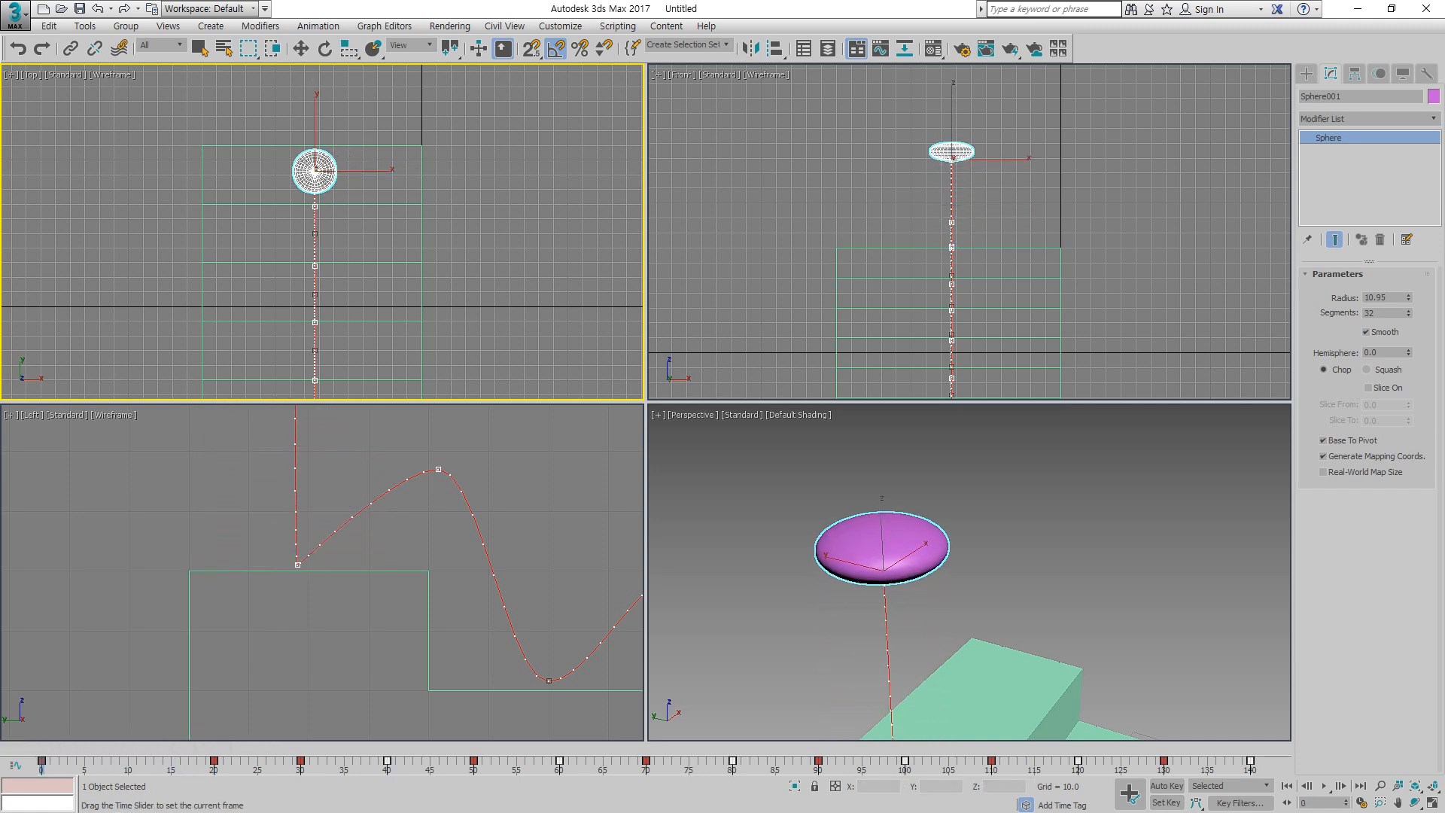
pyautogui.press('r')
pyautogui.scroll(-3, 359, 507)
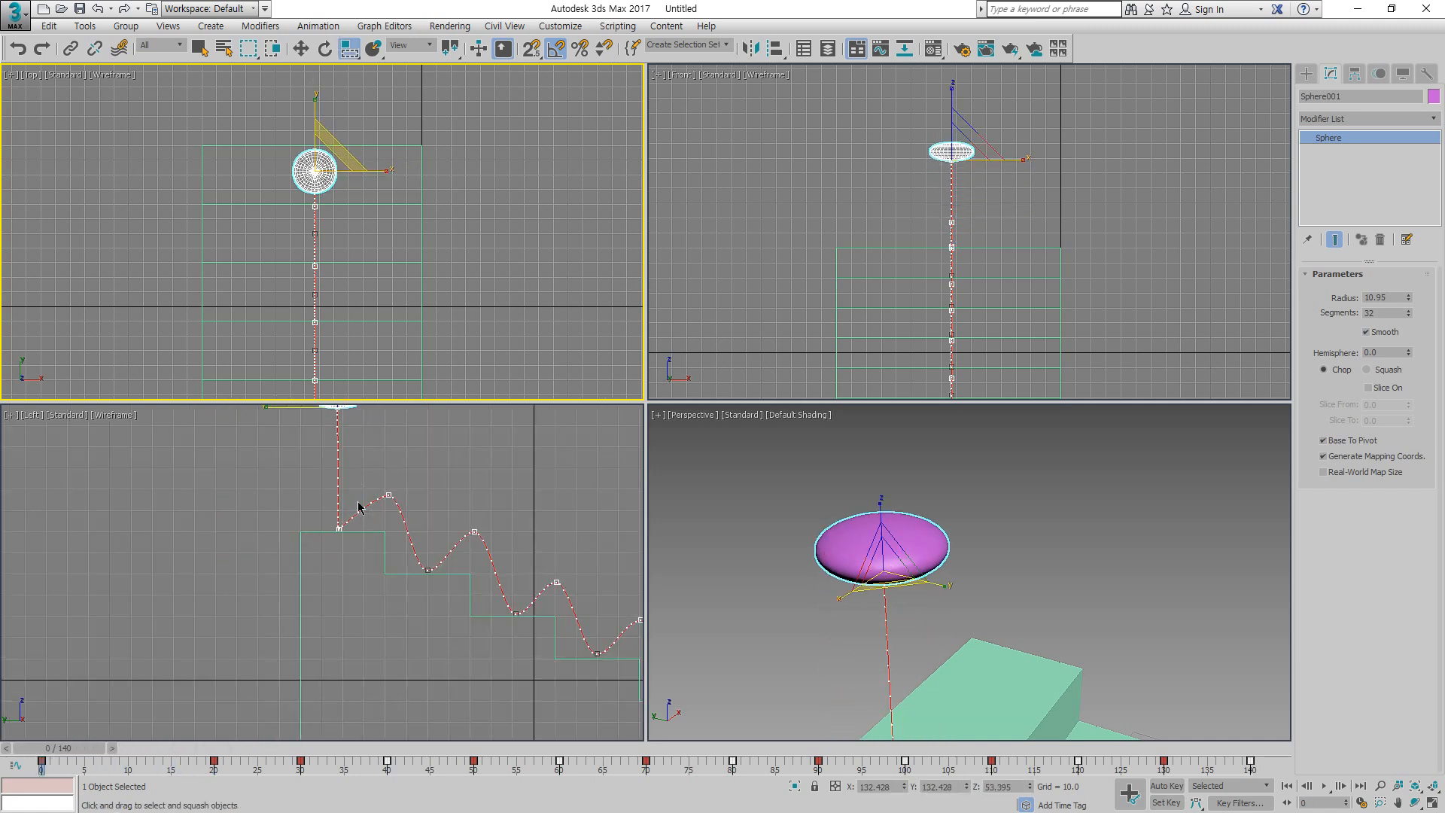
pyautogui.rightClick(631, 701)
pyautogui.hotkey('ctrl', 'z')
pyautogui.hotkey('ctrl', 'z')
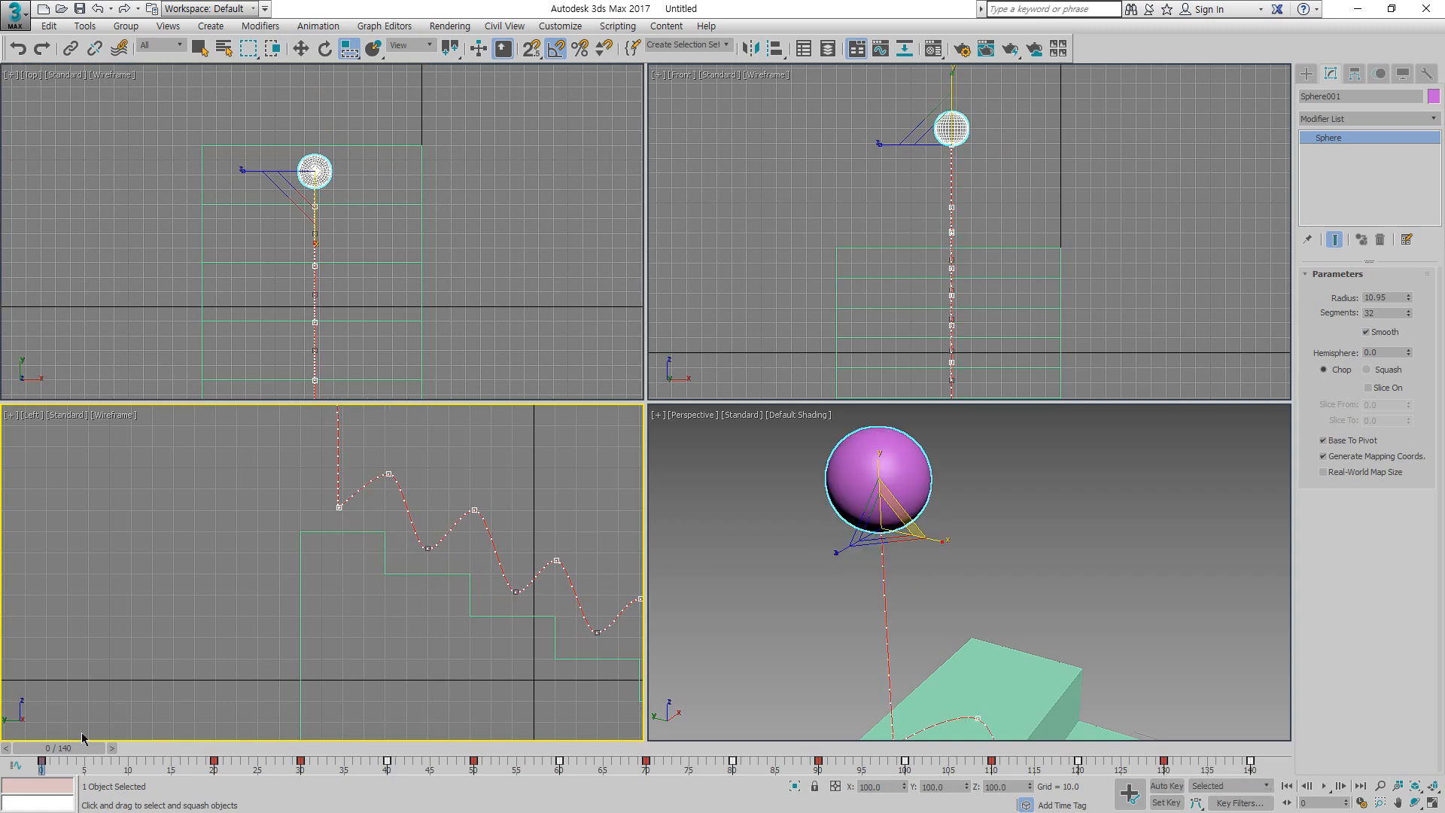
# Step: Lower the sphere with its trajectory at frame 20 so its base rests on the top stair, and turn on Auto Key
pyautogui.moveTo(73, 756); pyautogui.dragTo(232, 750)
pyautogui.press('r')
pyautogui.press('w')
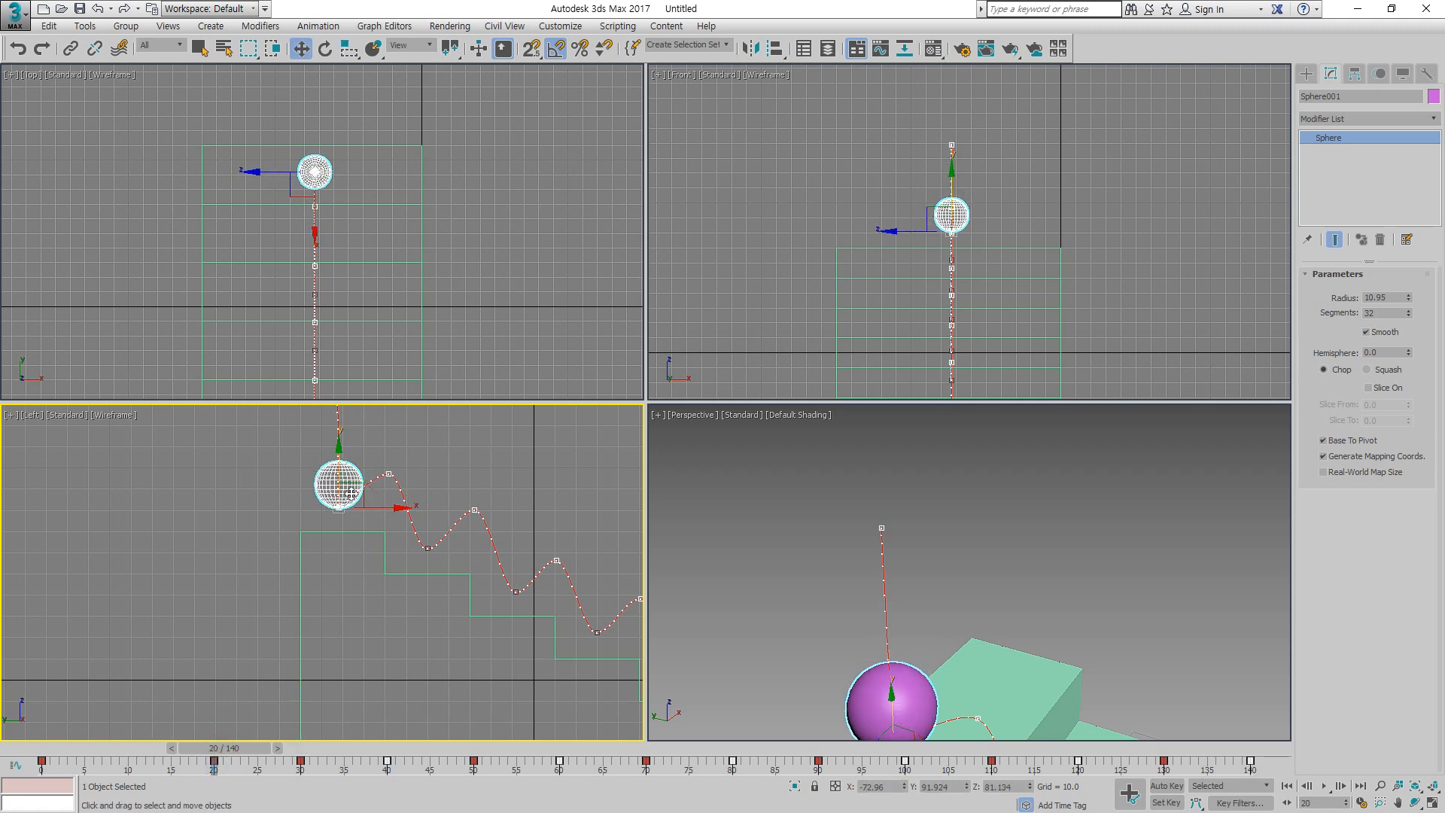
pyautogui.moveTo(341, 452); pyautogui.dragTo(342, 475)
pyautogui.click(1167, 785)
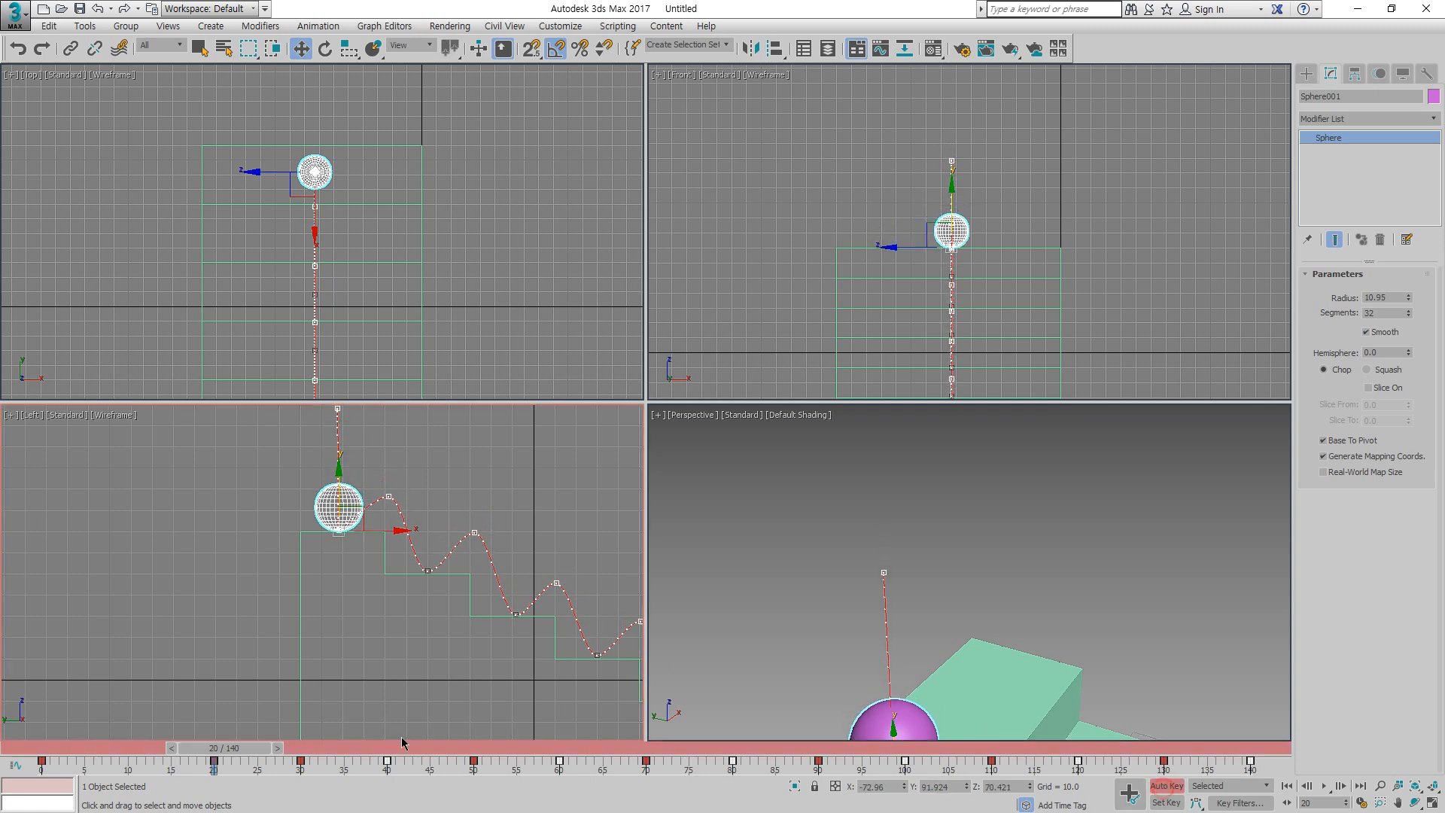
# Step: Squash the sphere vertically at frame 20 from the Top view with Auto Key recording
pyautogui.click(349, 48)
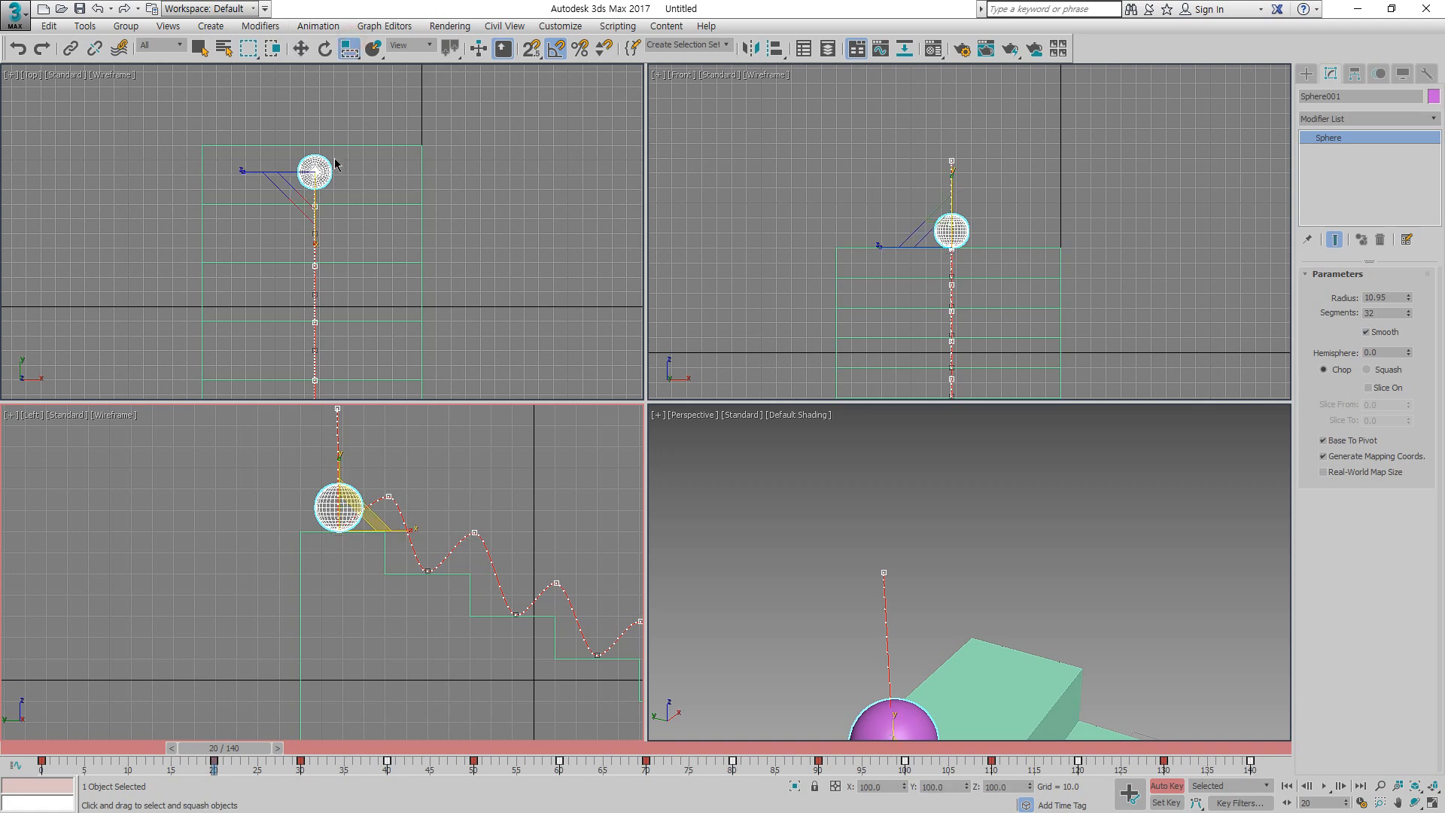
pyautogui.click(326, 172)
pyautogui.moveTo(346, 156); pyautogui.dragTo(346, 188)
# Step: Maximize the Perspective viewport and scrub from frame 0 to frame 17 to examine how the sphere deforms while falling
pyautogui.moveTo(208, 750); pyautogui.dragTo(90, 749)
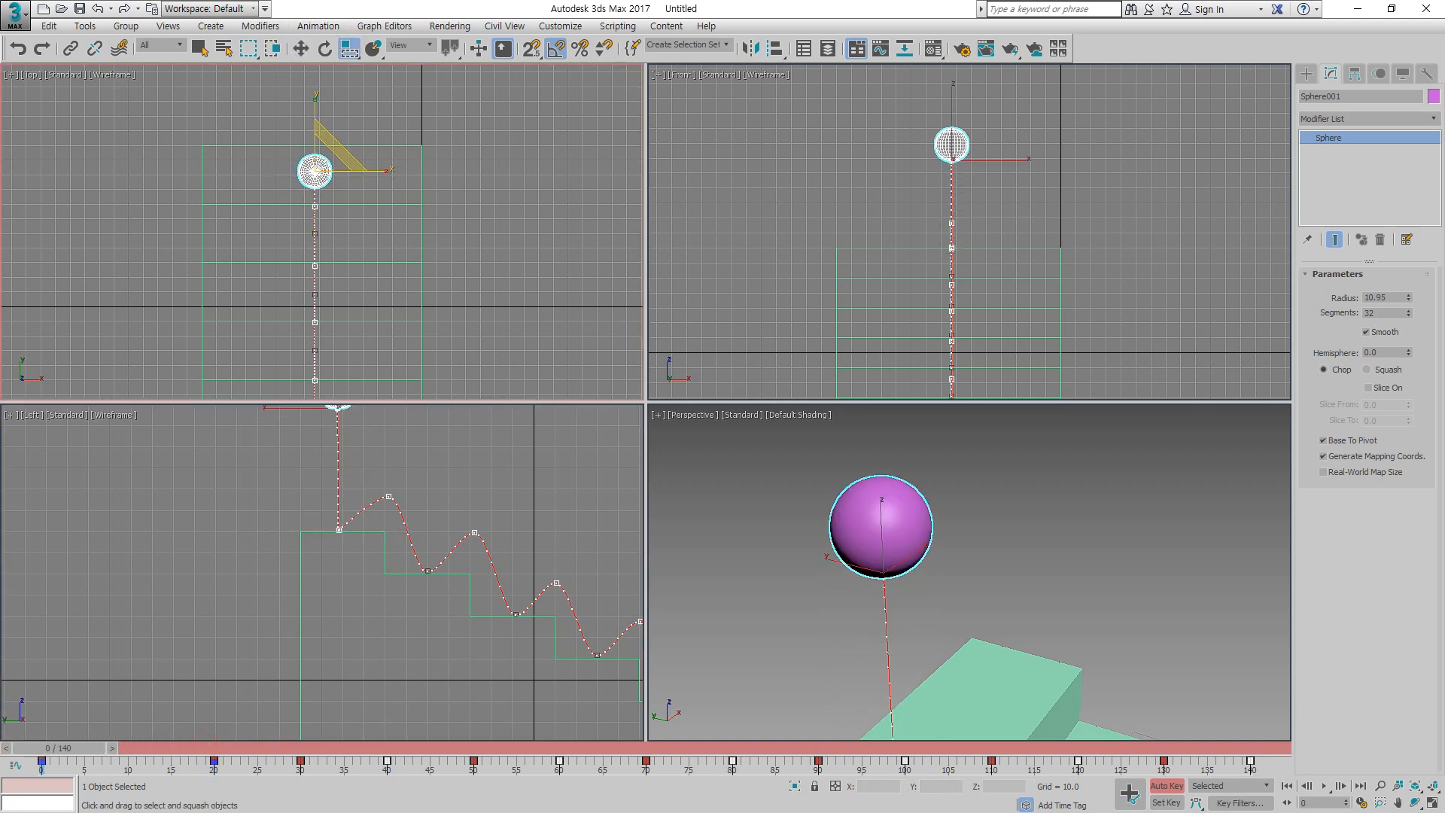
pyautogui.moveTo(963, 525); pyautogui.dragTo(854, 457, button='middle')
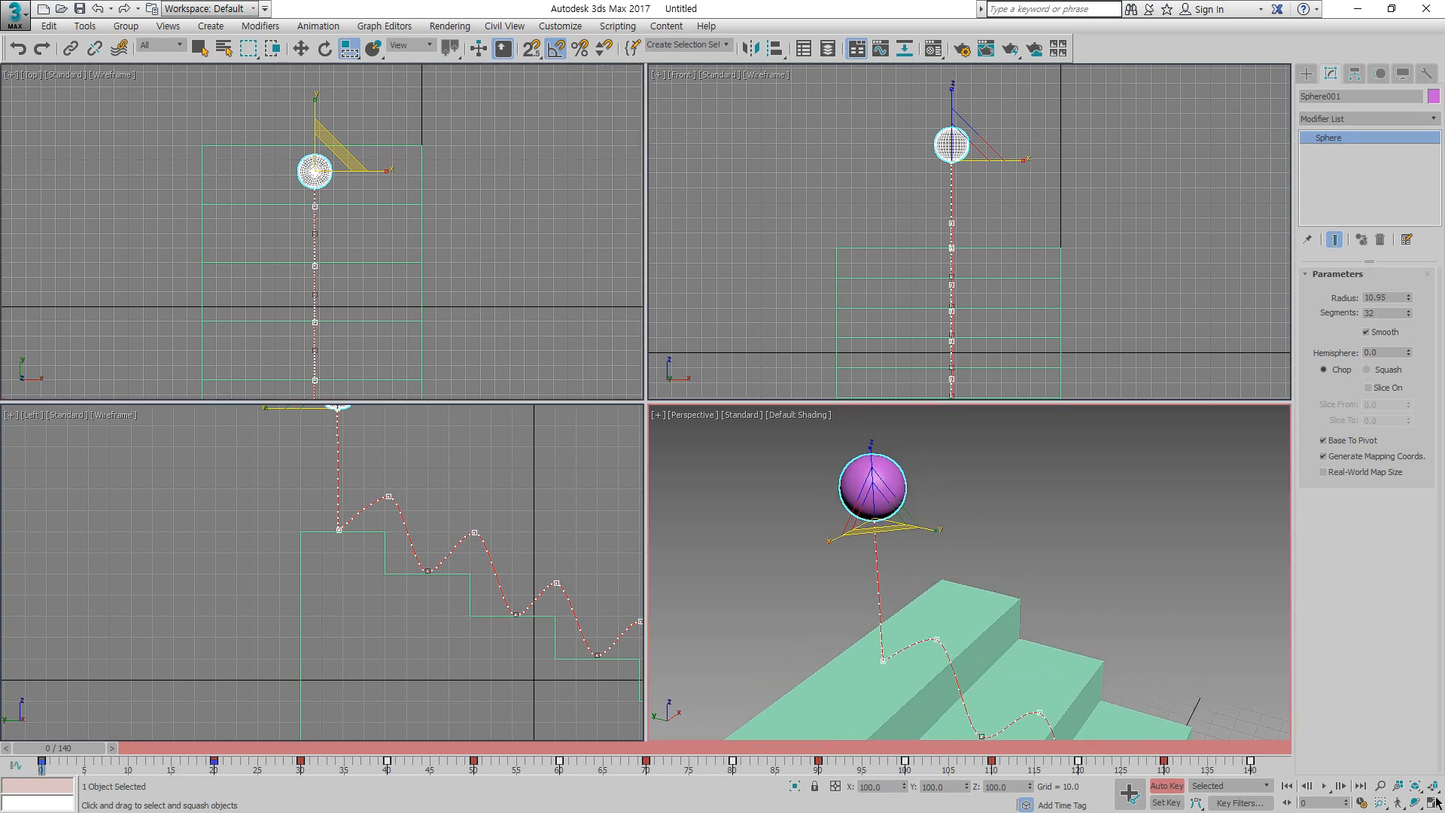
pyautogui.click(1431, 803)
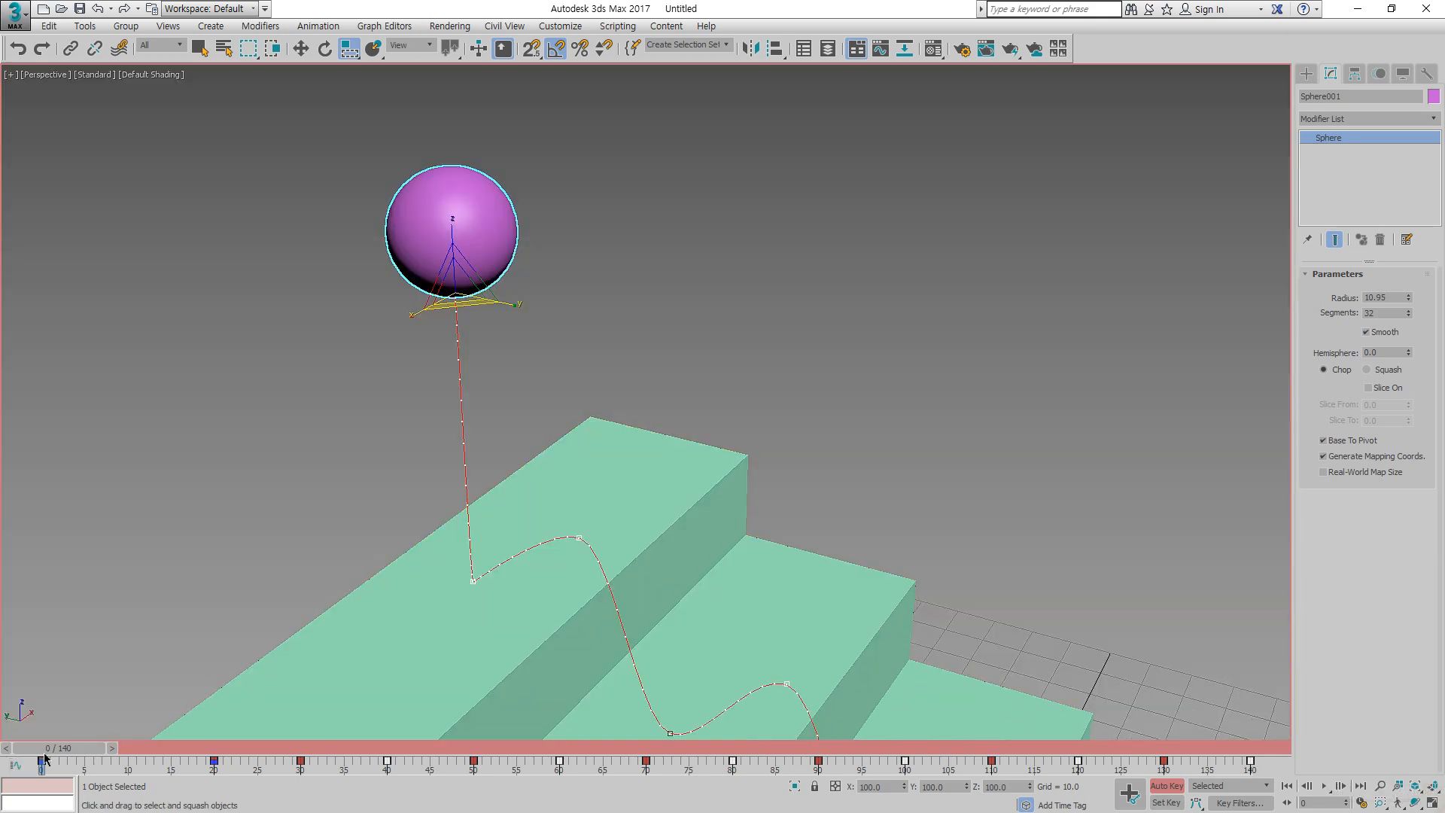
pyautogui.moveTo(48, 749); pyautogui.dragTo(188, 762)
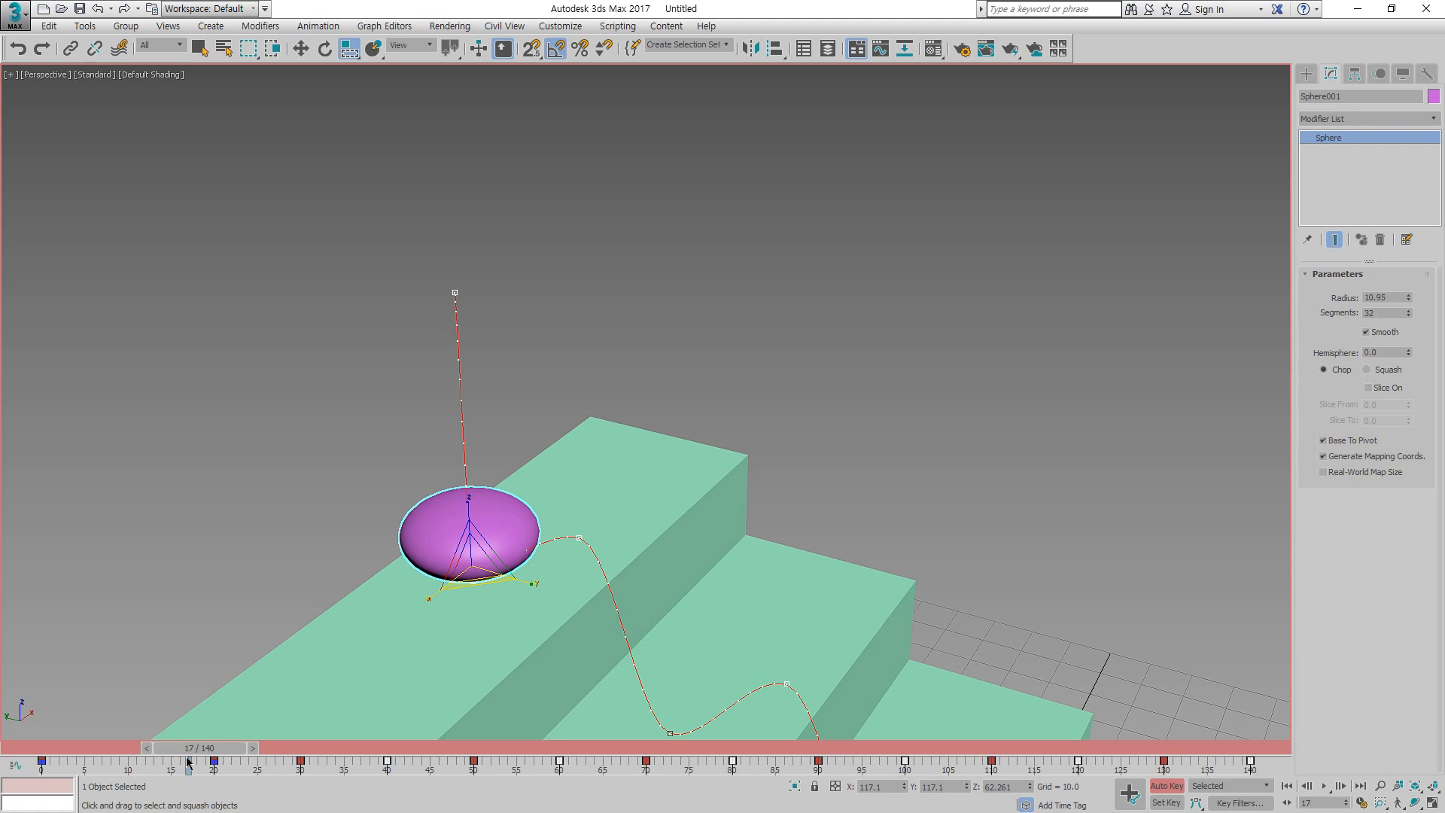
# Step: Undo the sphere's keyed squash and return to frame 20 with Select and Squash active
pyautogui.hotkey('ctrl', 'z')
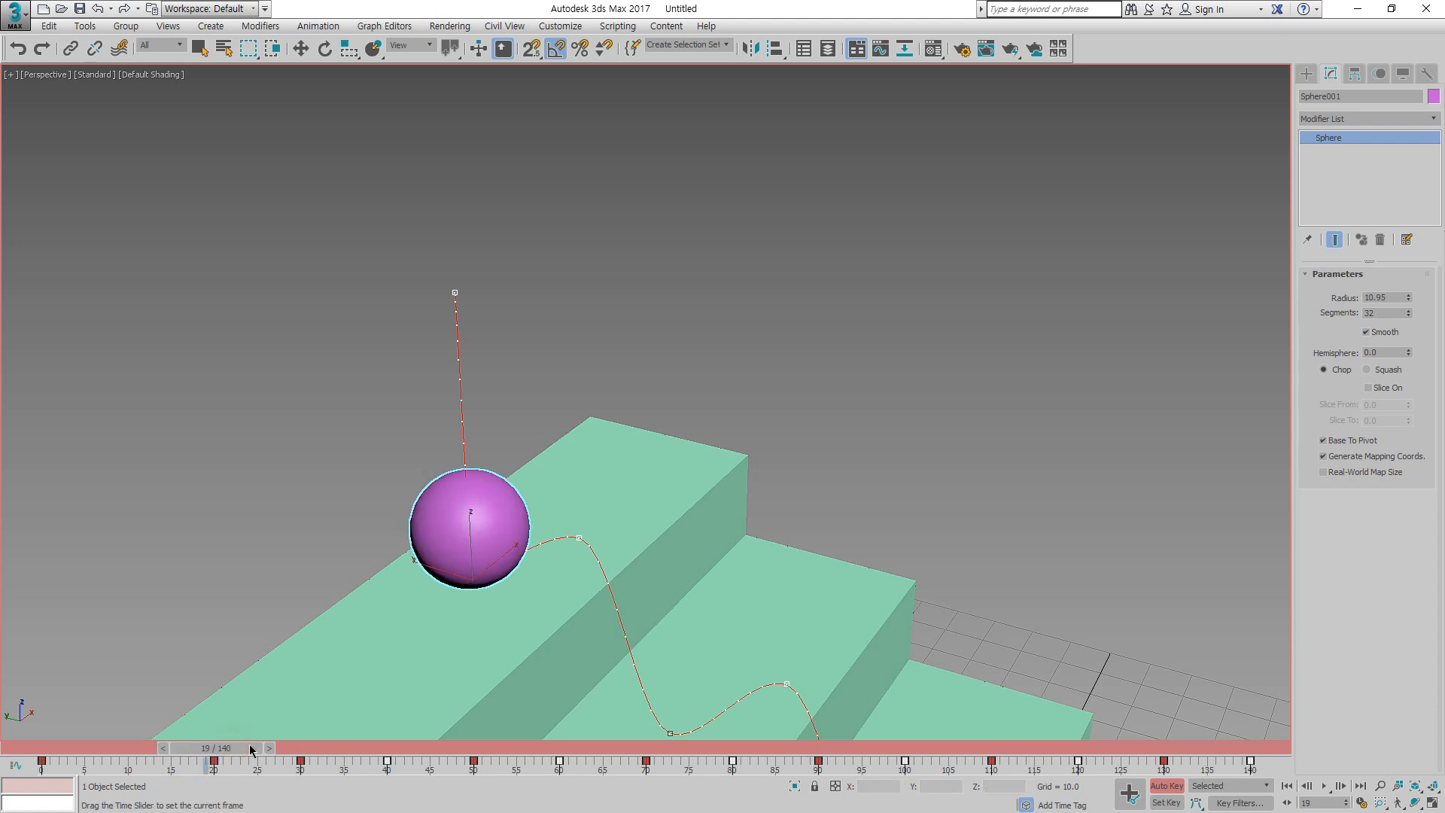
pyautogui.moveTo(232, 750); pyautogui.dragTo(256, 749)
pyautogui.press('r')
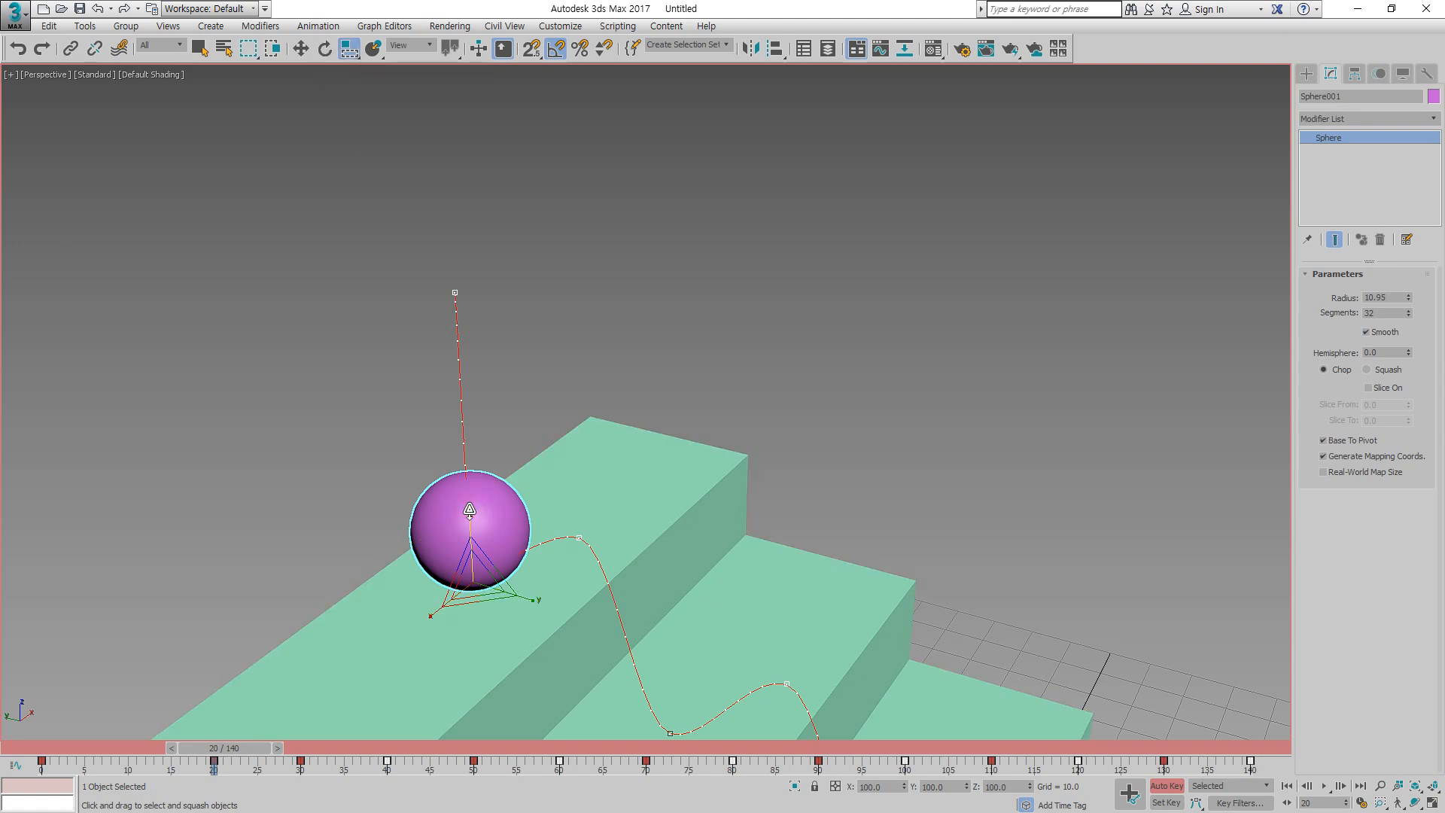
# Step: Key a barely noticeable scale change on the sphere at frame 20, and squash it to about 64% in Z at frame 21
pyautogui.moveTo(469, 510); pyautogui.dragTo(472, 511)
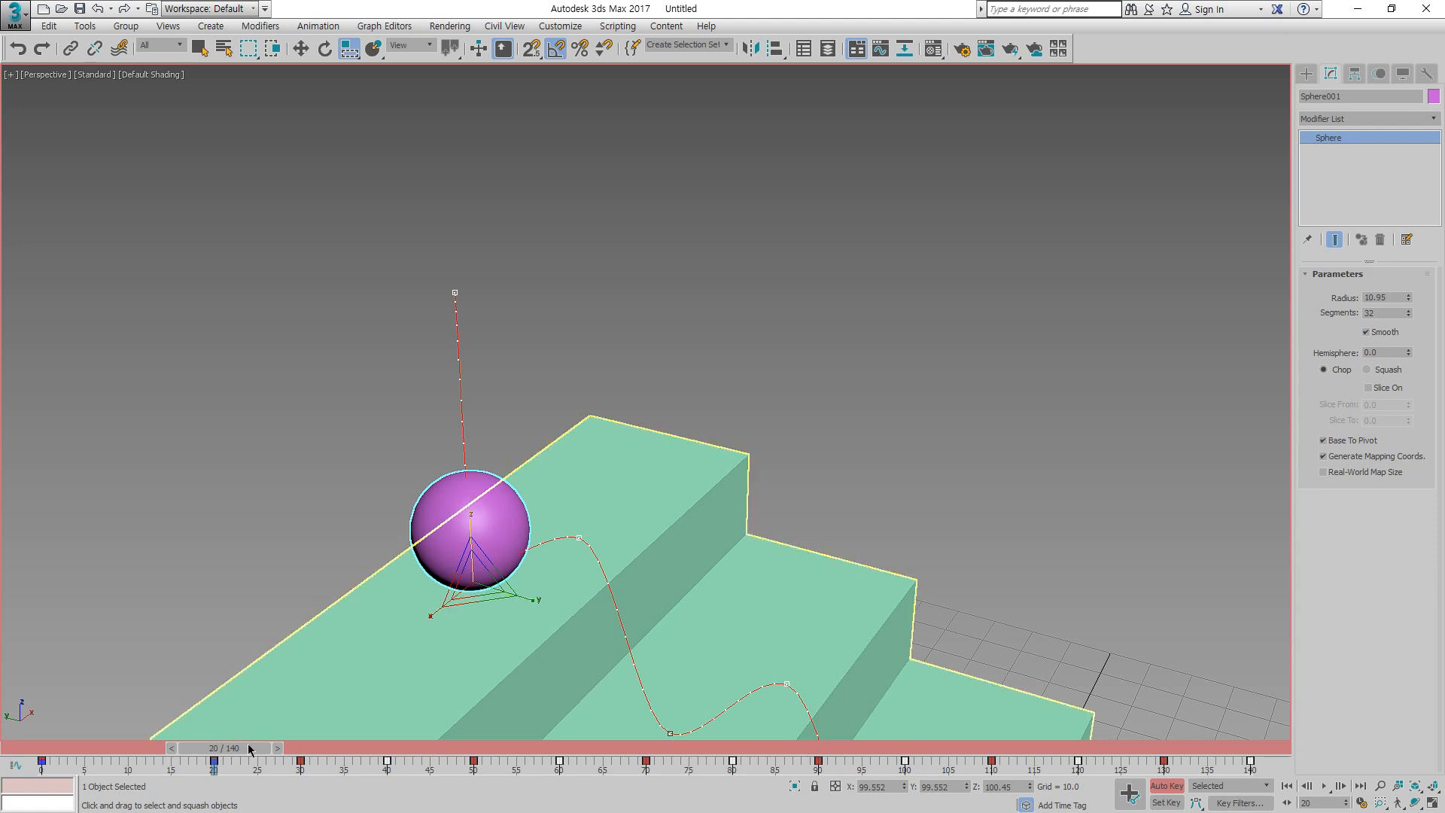
pyautogui.moveTo(251, 749); pyautogui.dragTo(261, 749)
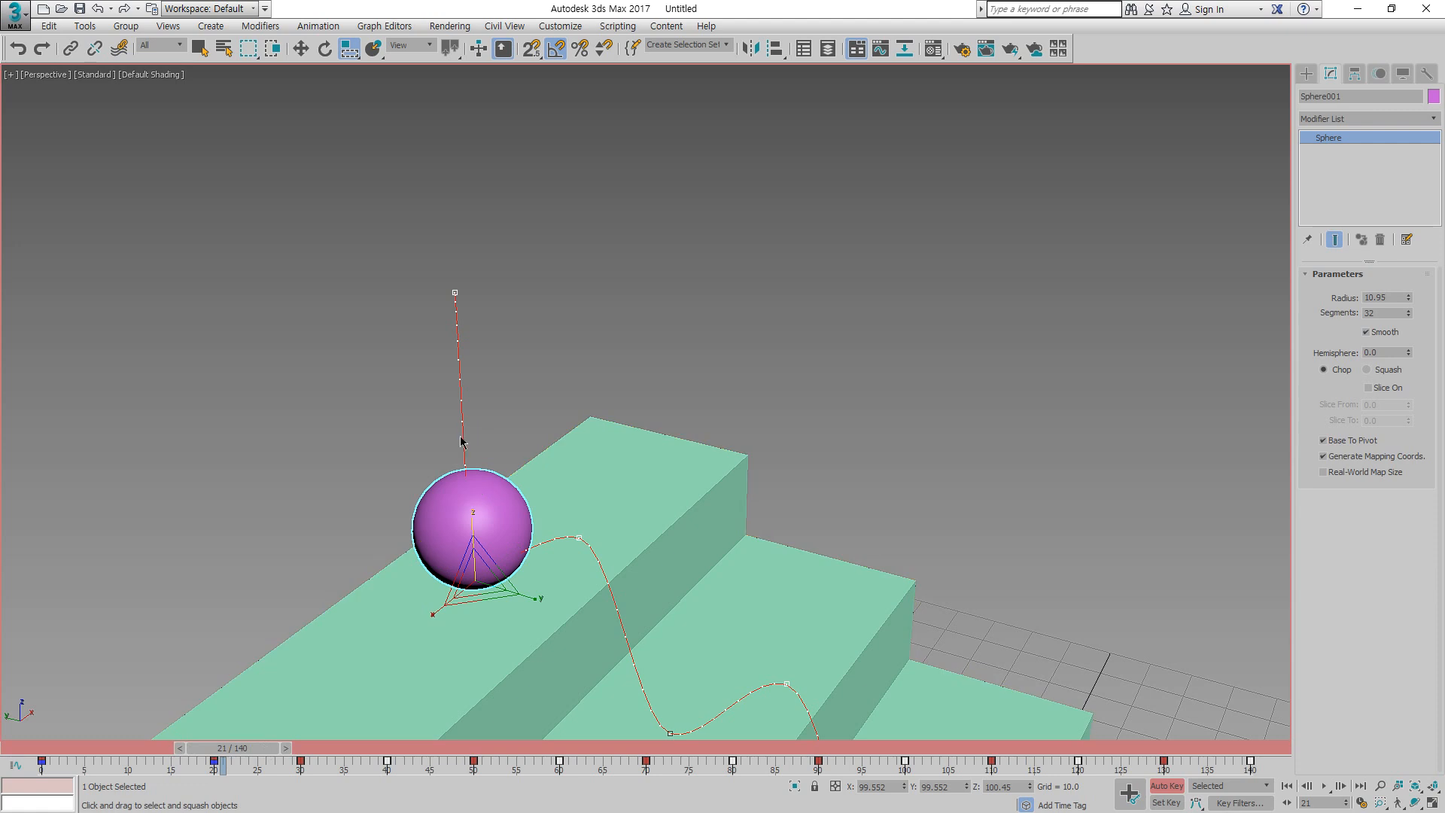
pyautogui.rightClick(459, 500)
pyautogui.click(476, 524)
pyautogui.moveTo(472, 526); pyautogui.dragTo(476, 553)
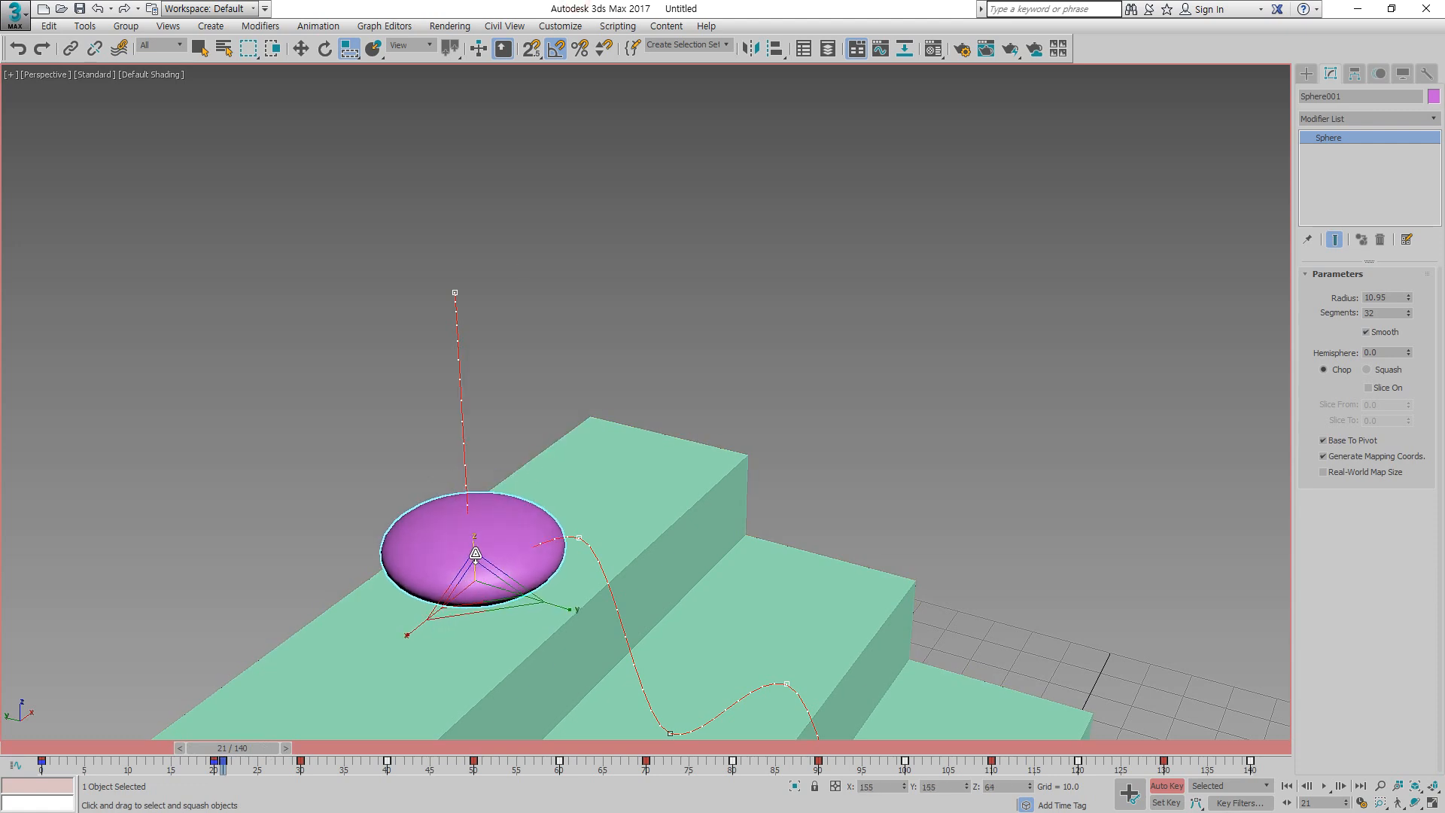
# Step: Stretch the sphere vertically at frame 22 to about 113% in Z and 89% in X and Y
pyautogui.moveTo(264, 751); pyautogui.dragTo(271, 751)
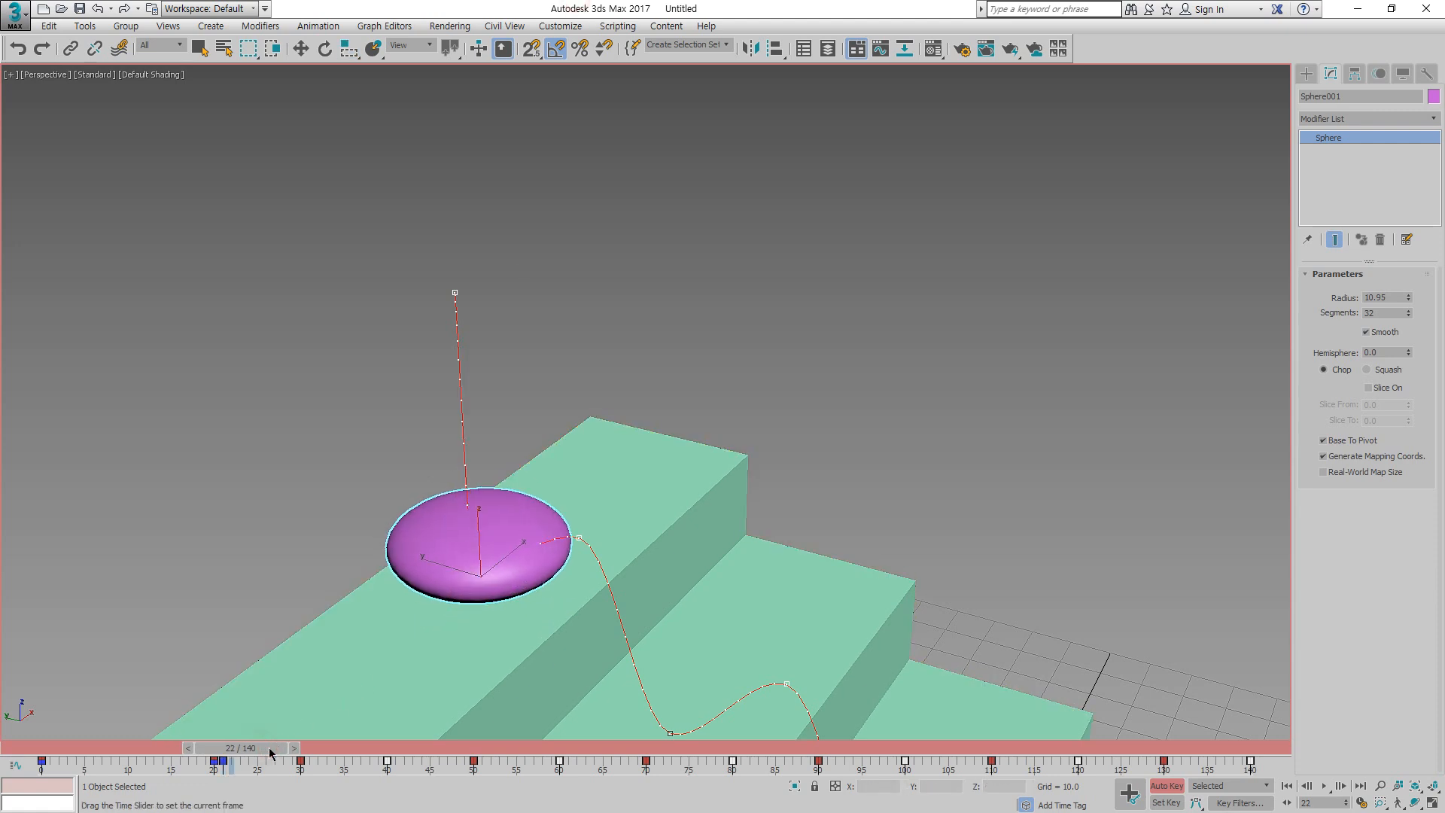
pyautogui.press('r')
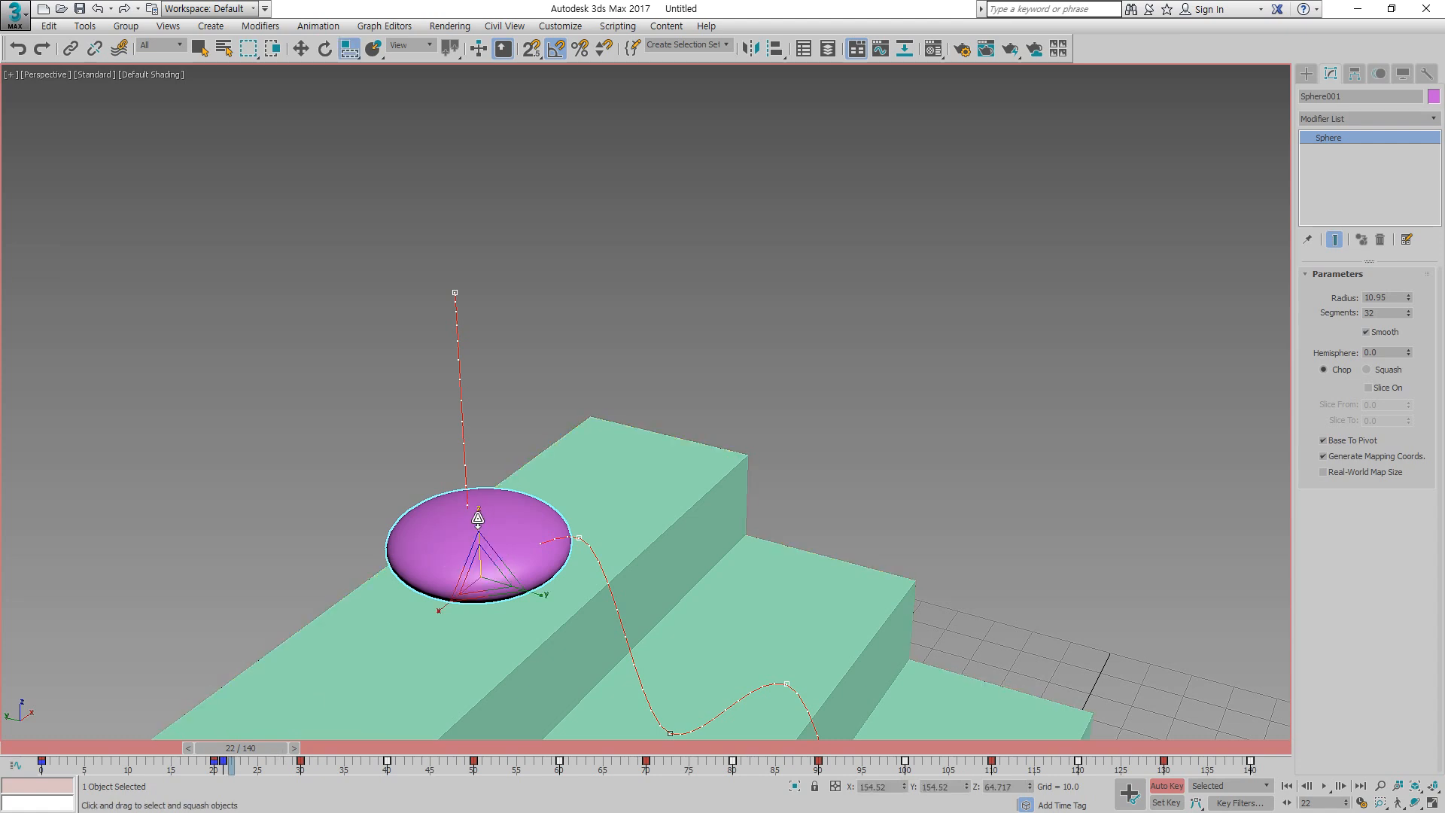
pyautogui.moveTo(478, 518); pyautogui.dragTo(492, 487)
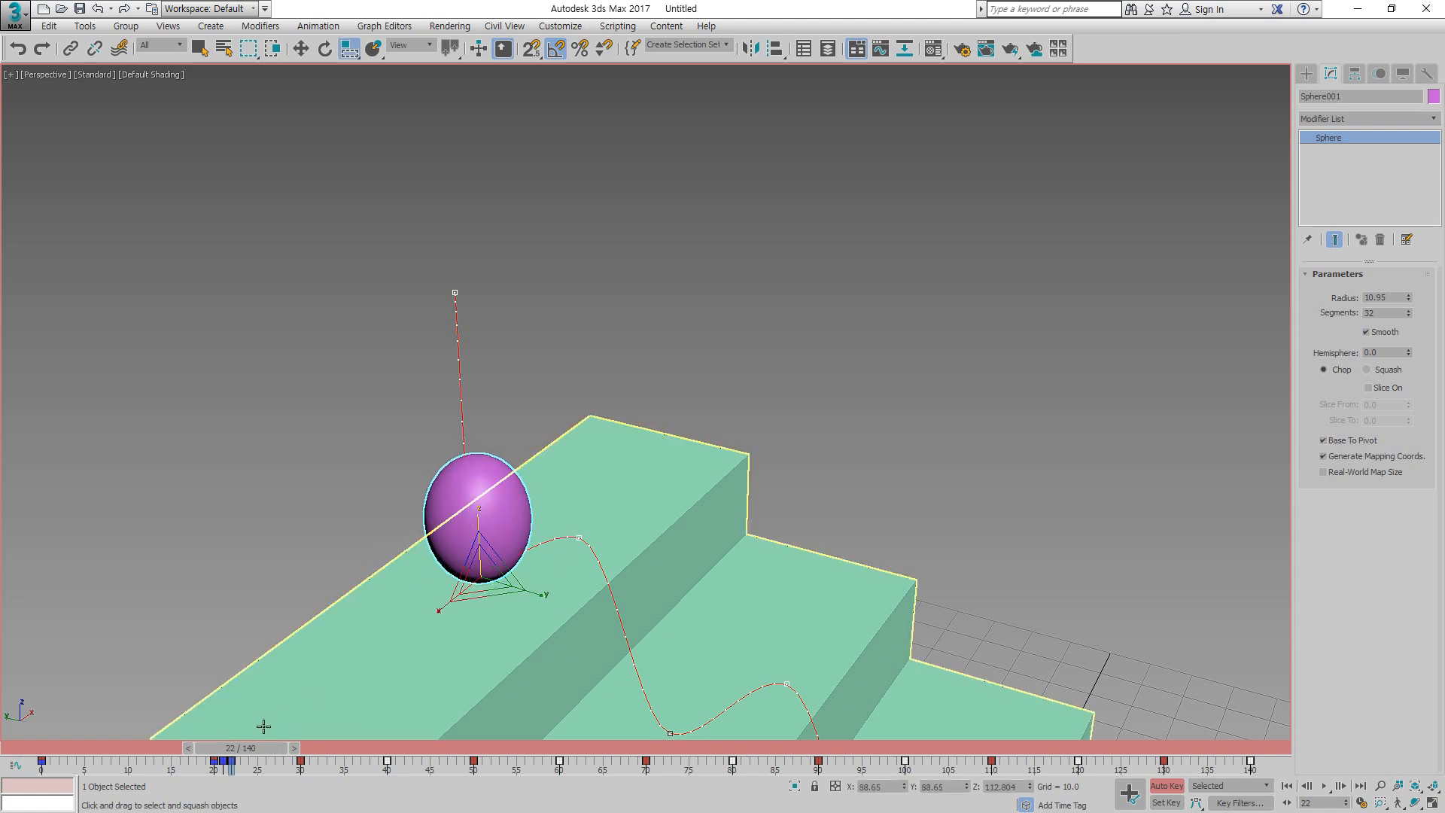
# Step: Squash the sphere at frame 30 to about 85% in Z, at the peak after the first landing
pyautogui.moveTo(255, 750); pyautogui.dragTo(328, 751)
pyautogui.press('r')
pyautogui.moveTo(575, 478); pyautogui.dragTo(578, 497)
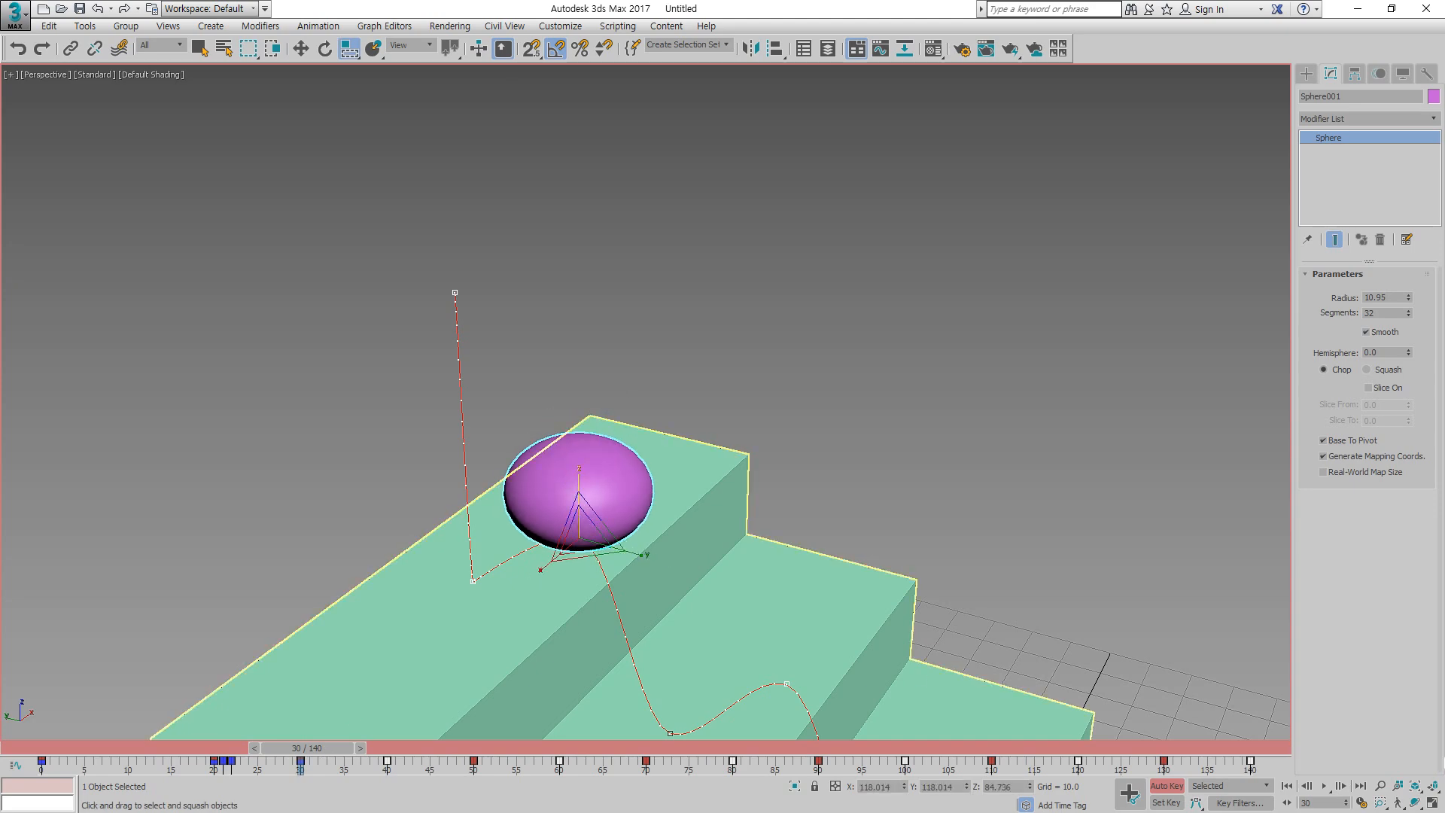
# Step: Show all four viewports and set the sphere's absolute X, Y and Z scale to 100 at frame 30 with Scale Transform Type-In
pyautogui.click(1432, 802)
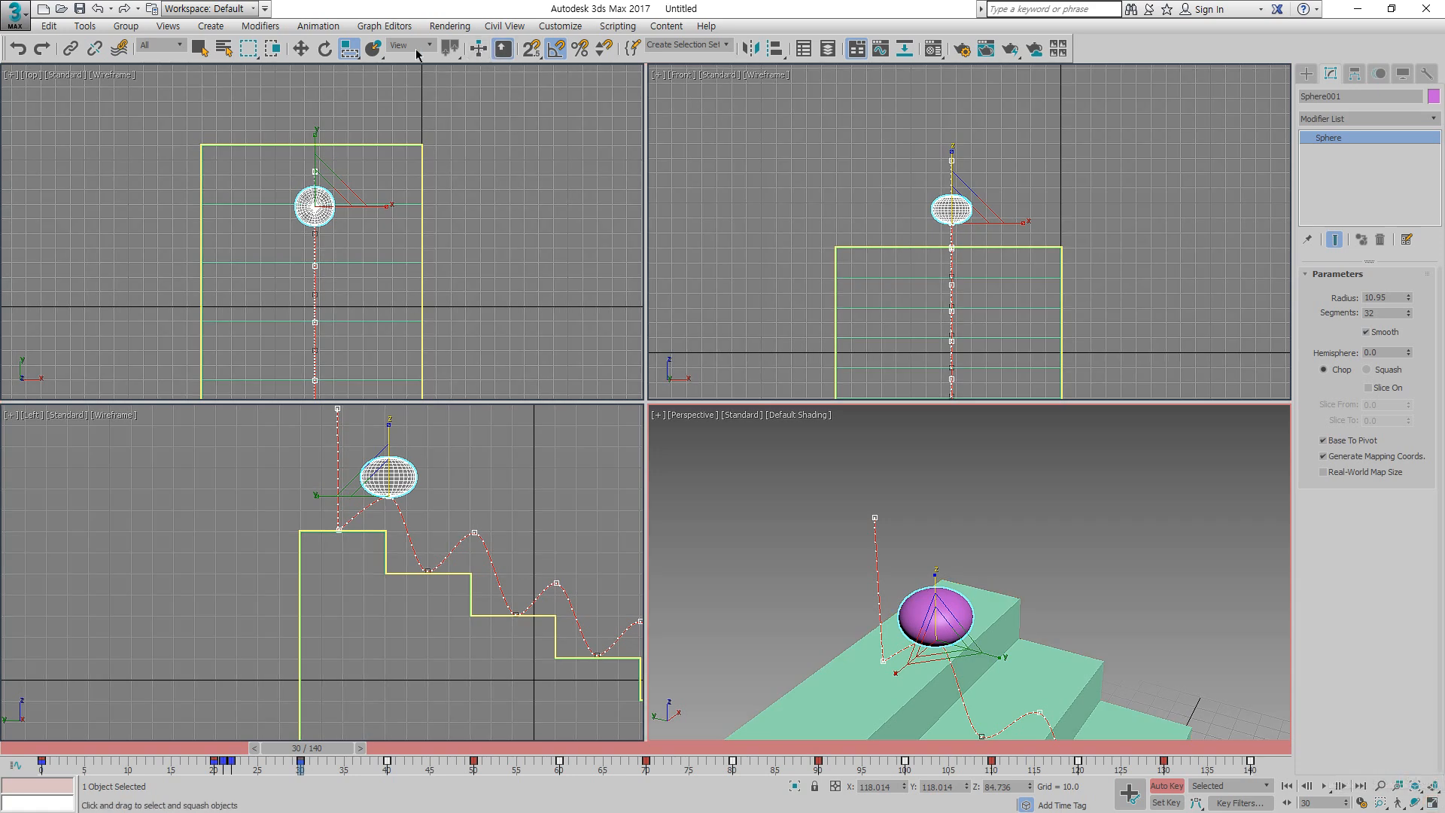
pyautogui.rightClick(348, 49)
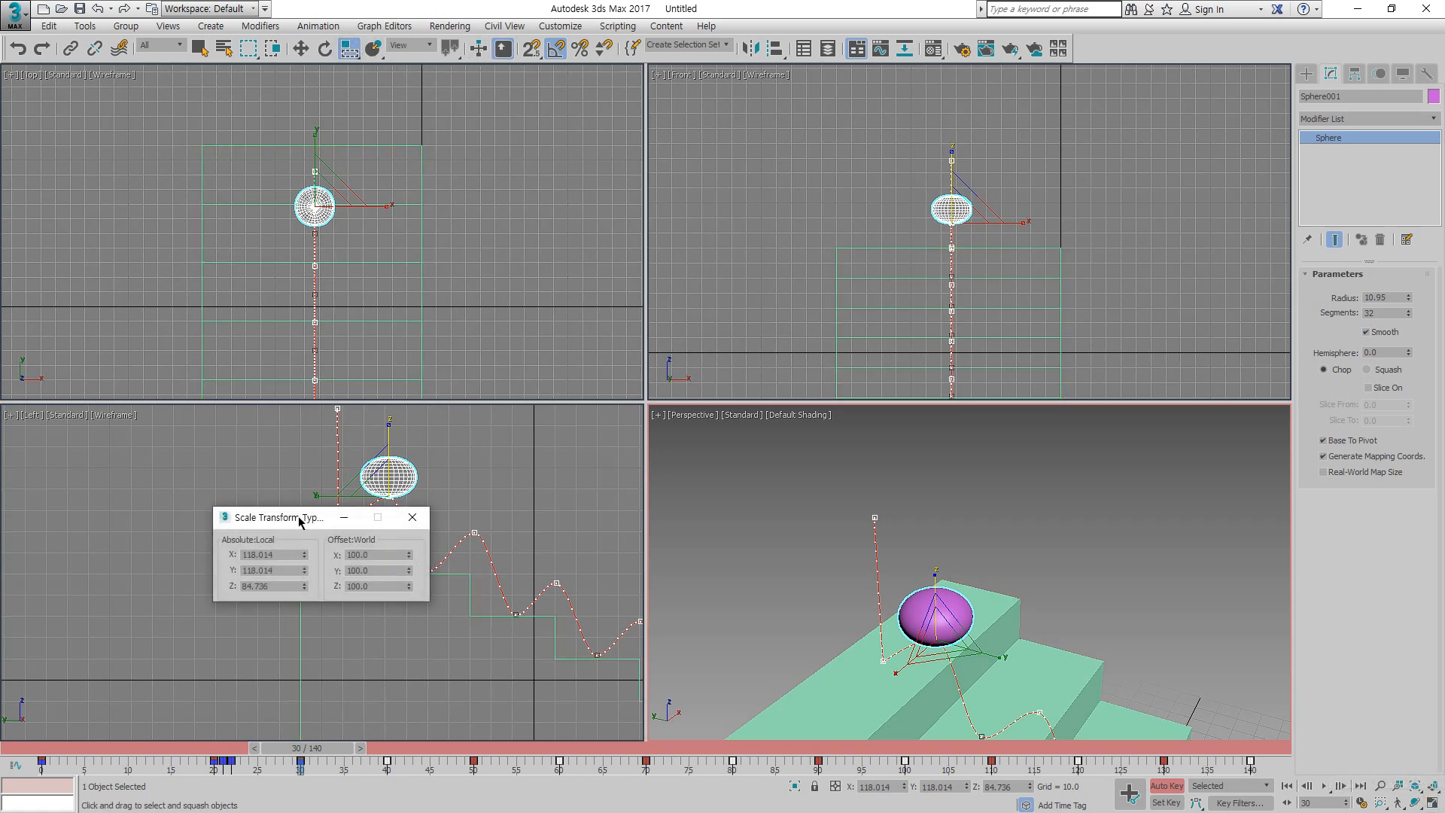
pyautogui.moveTo(300, 519); pyautogui.dragTo(138, 477)
pyautogui.doubleClick(124, 514)
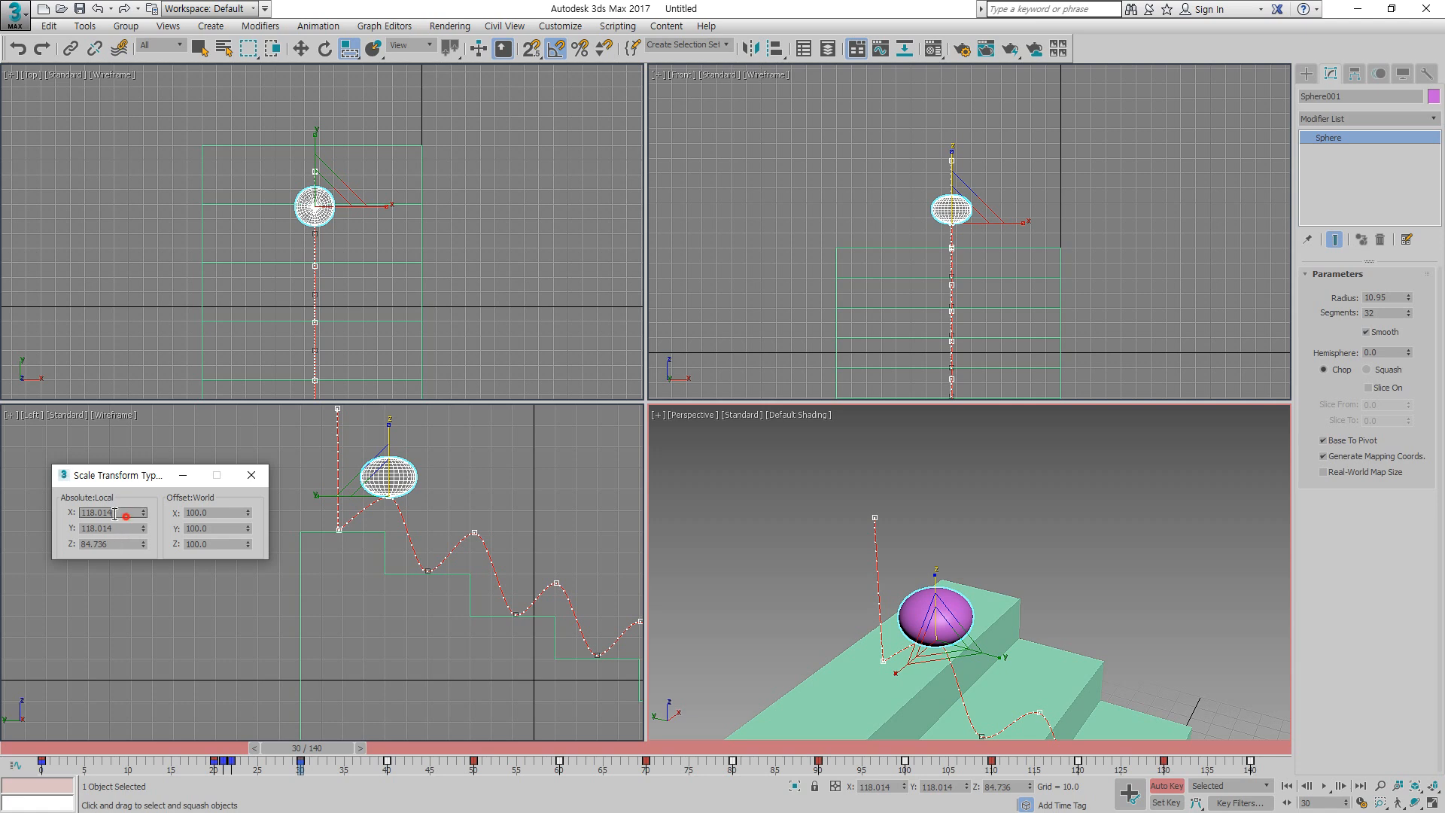
pyautogui.write('100')
pyautogui.press('Return')
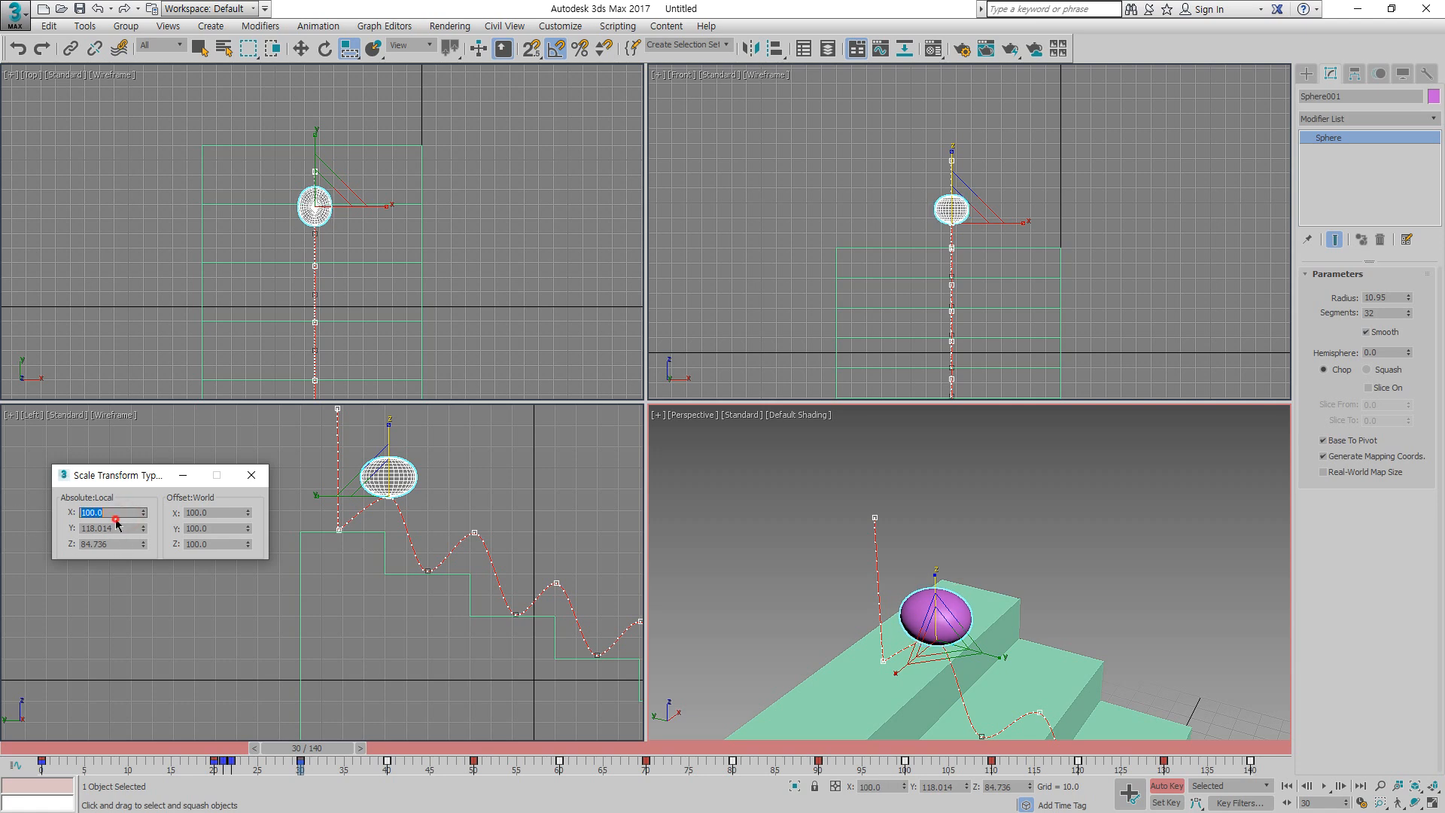
pyautogui.doubleClick(117, 528)
pyautogui.write('100')
pyautogui.press('Return')
pyautogui.doubleClick(113, 544)
pyautogui.write('100')
pyautogui.press('Return')
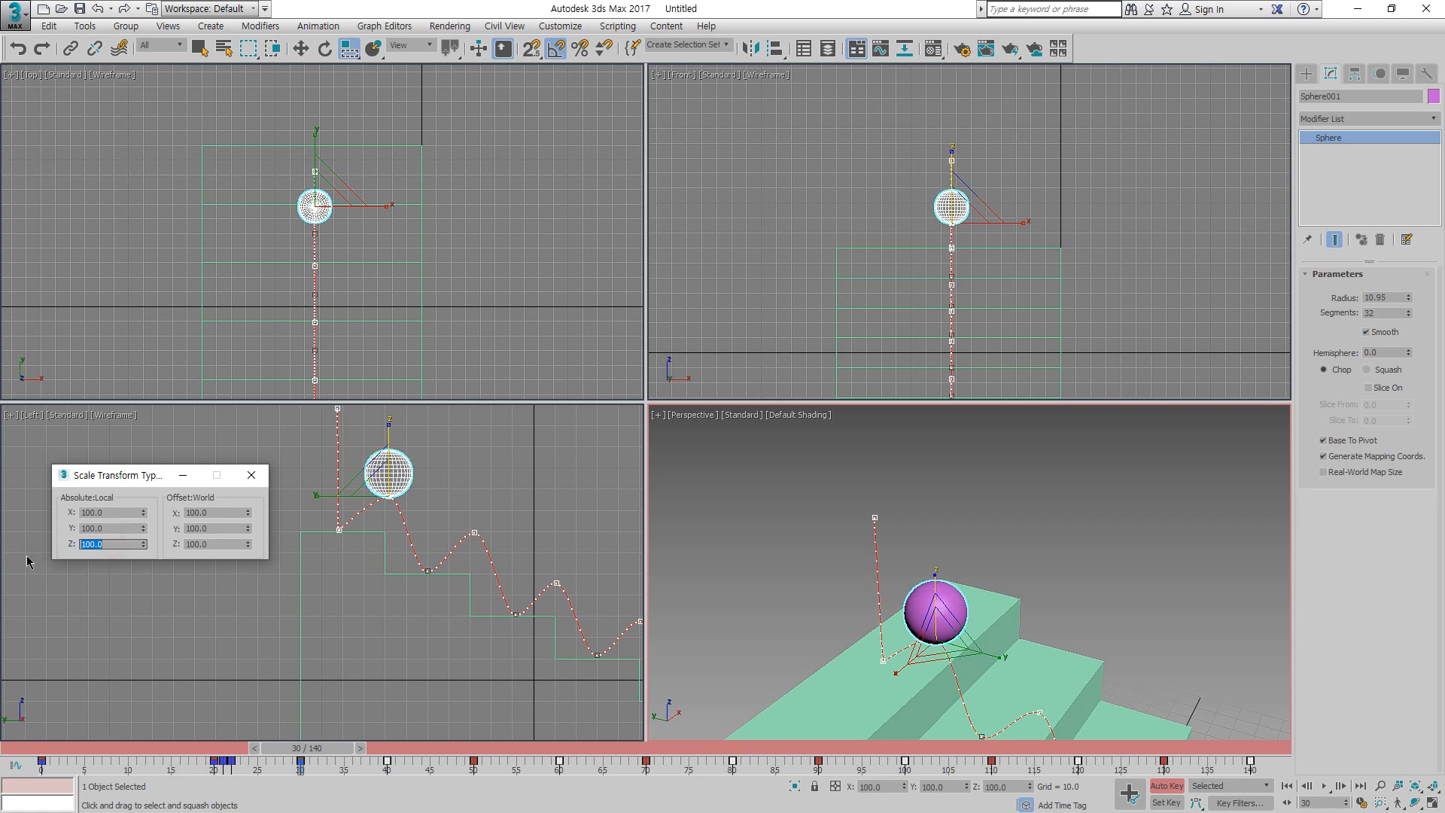
# Step: Respace the sphere's scale keys by moving the squash key to frame 22 and the stretch key to frame 25
pyautogui.moveTo(306, 749); pyautogui.dragTo(213, 765)
pyautogui.press('r')
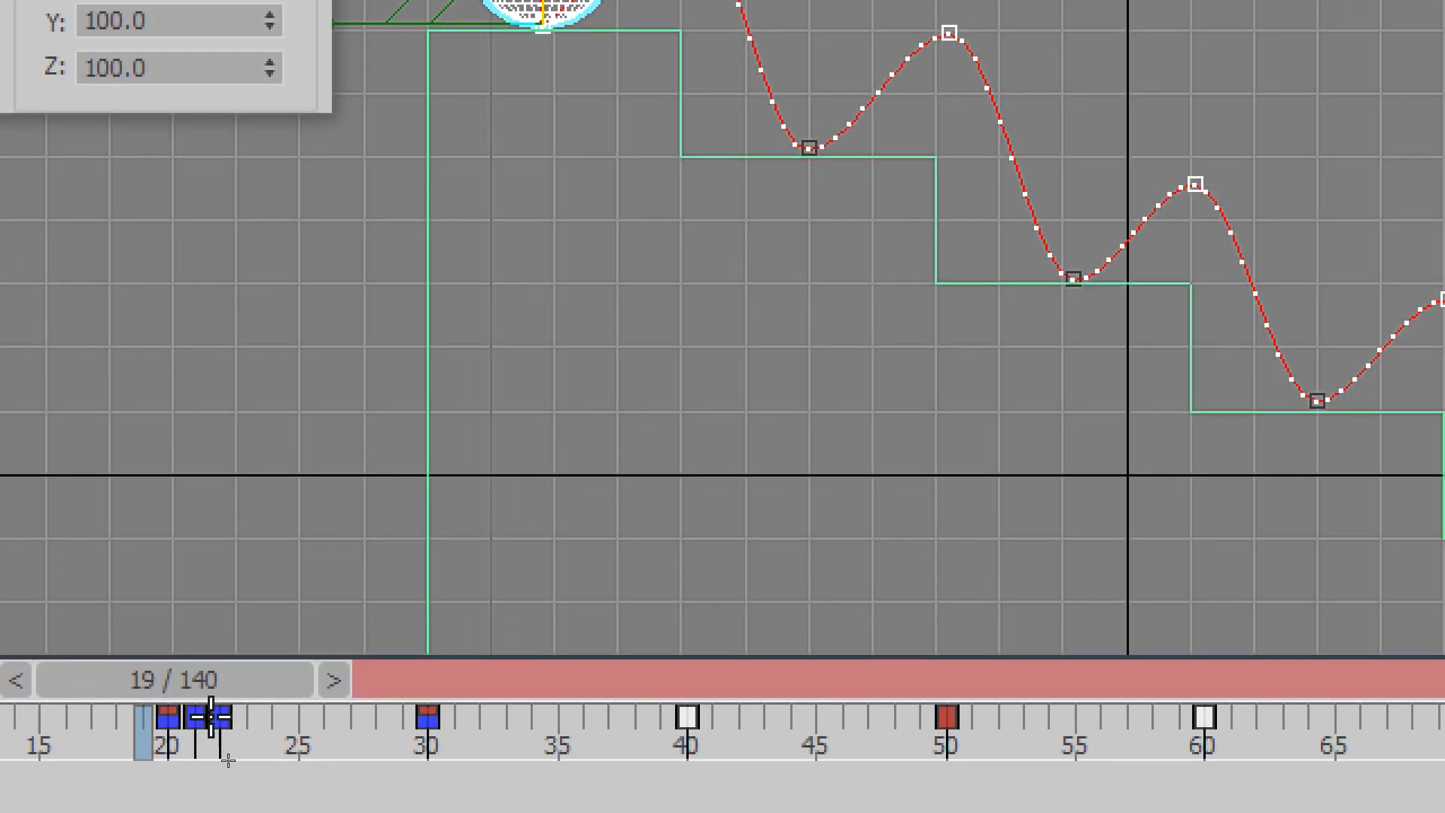
pyautogui.moveTo(211, 711); pyautogui.dragTo(264, 696)
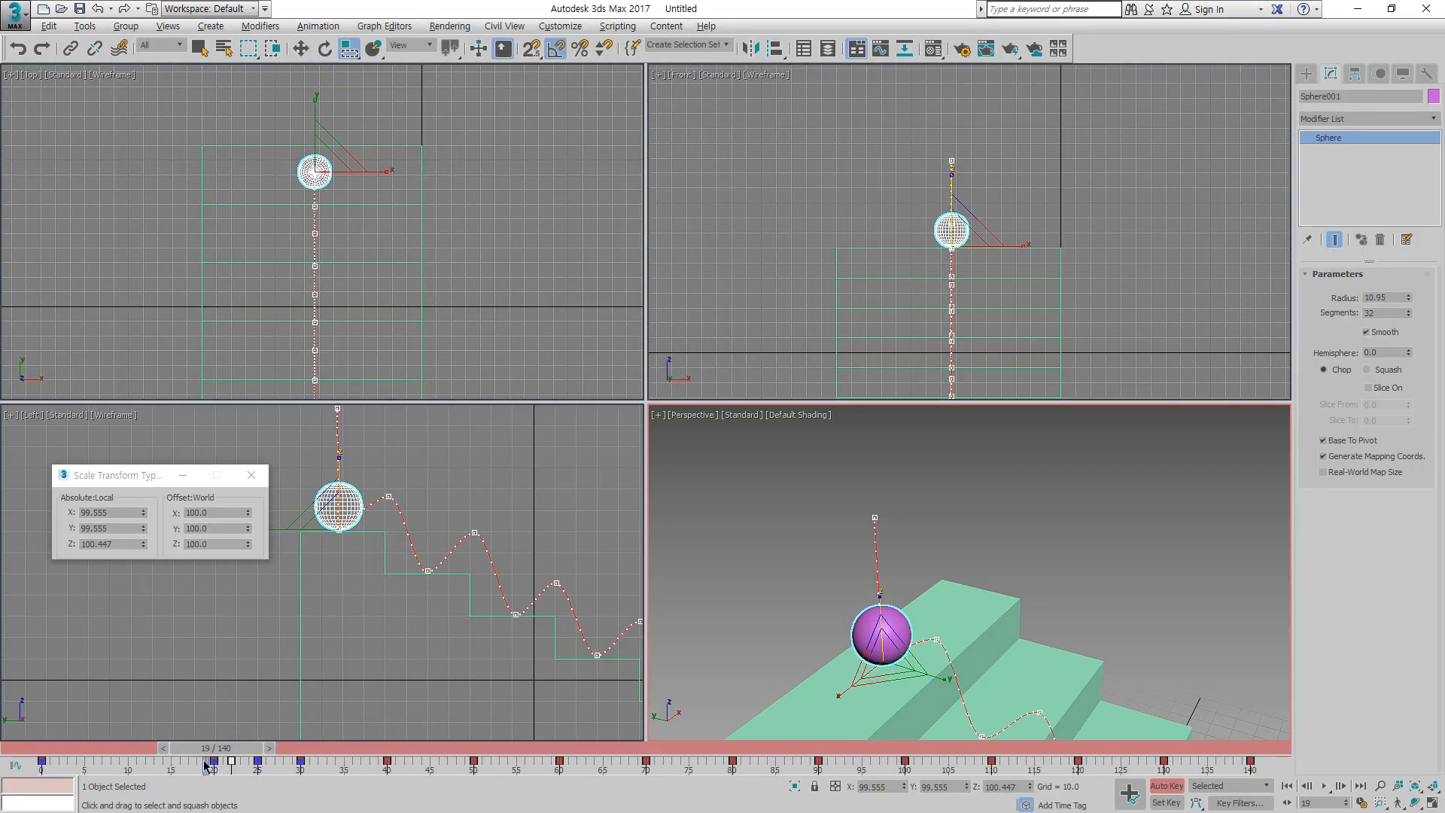
# Step: Key the sphere's scale at about 100% at frame 40, where it lands on the second stair
pyautogui.moveTo(215, 748); pyautogui.dragTo(296, 749)
pyautogui.press('r')
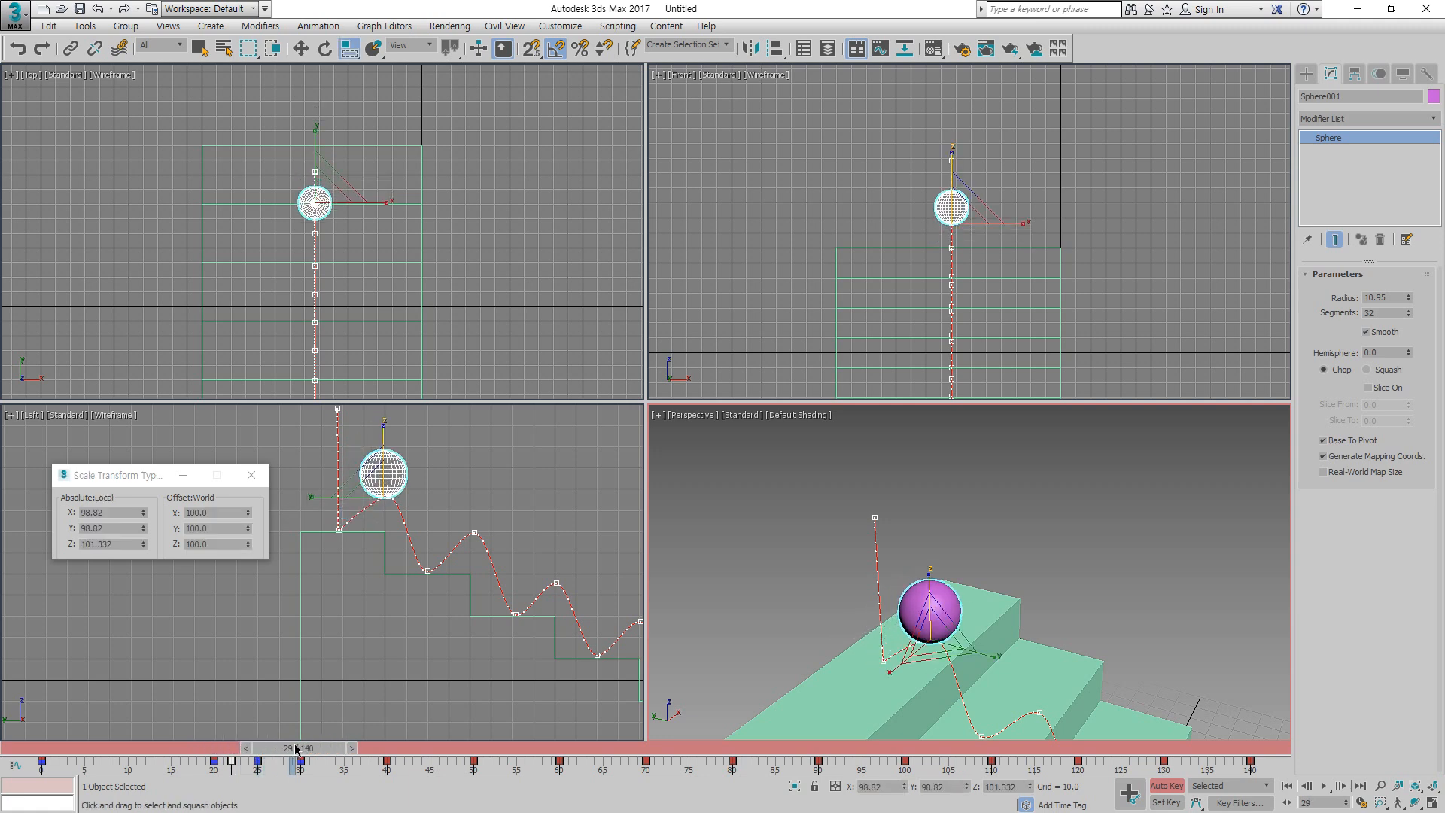
pyautogui.moveTo(278, 755); pyautogui.dragTo(377, 768)
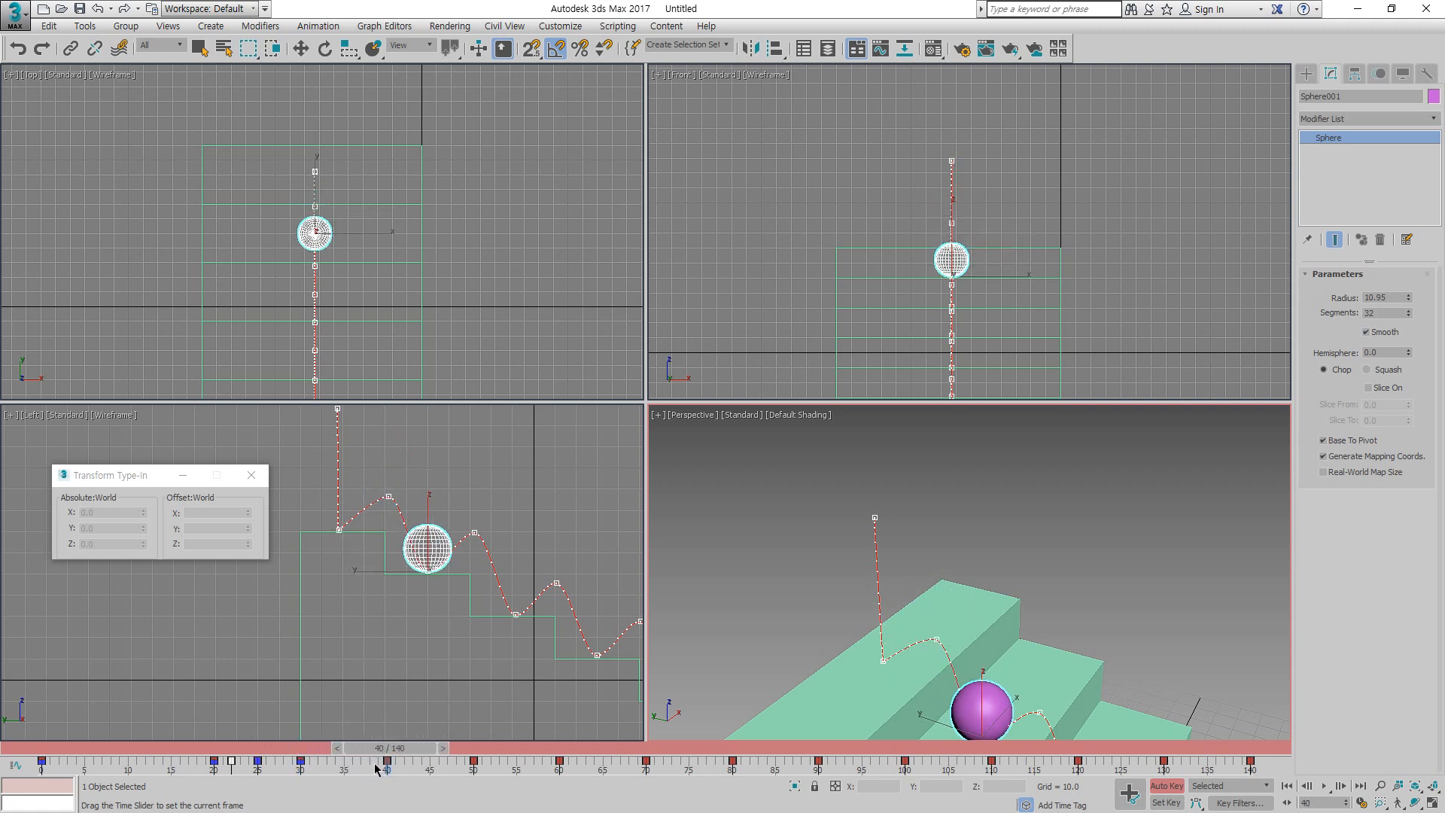
pyautogui.press('r')
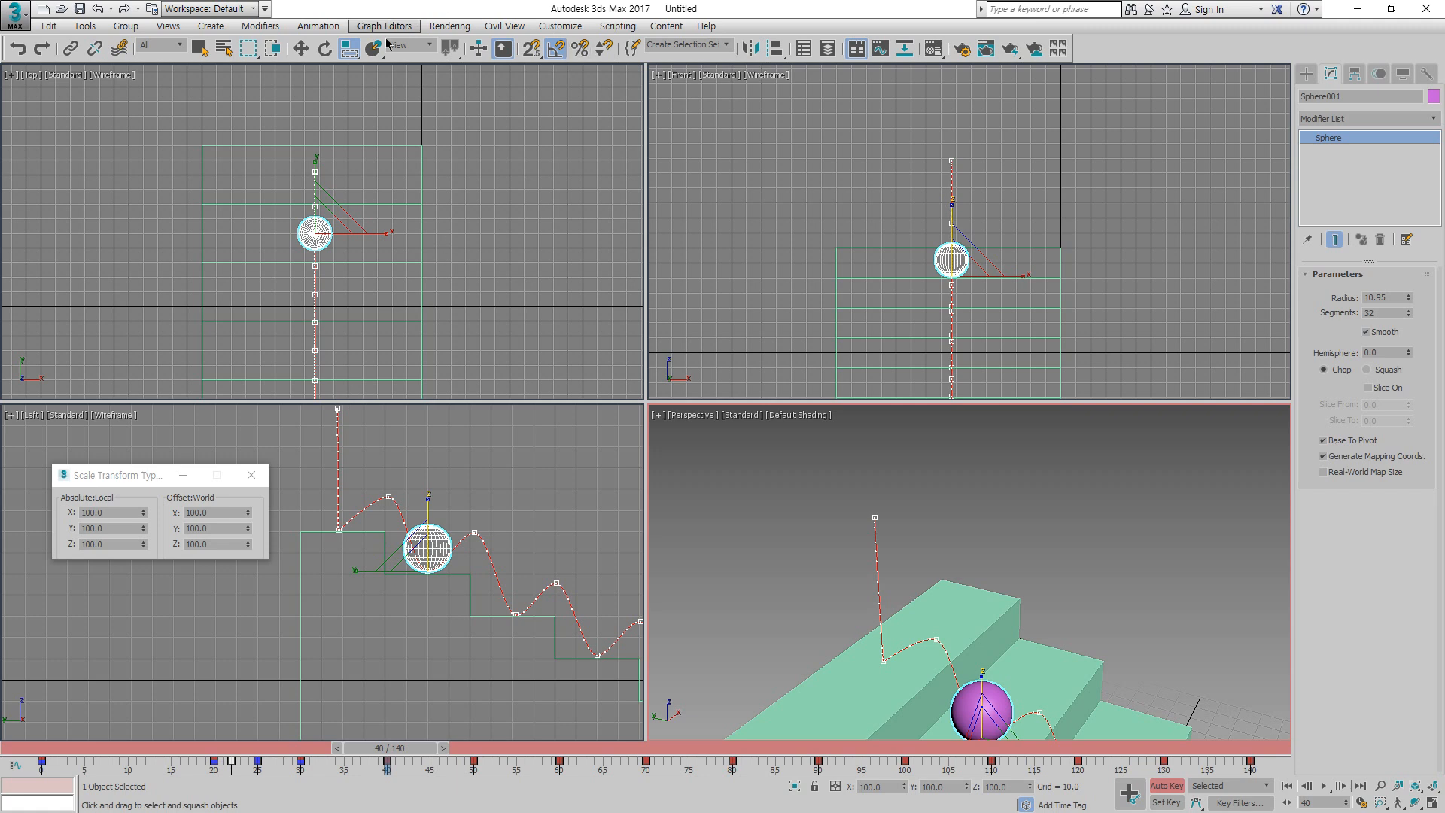
pyautogui.moveTo(1023, 539); pyautogui.dragTo(964, 444, button='middle')
pyautogui.scroll(3, 916, 668)
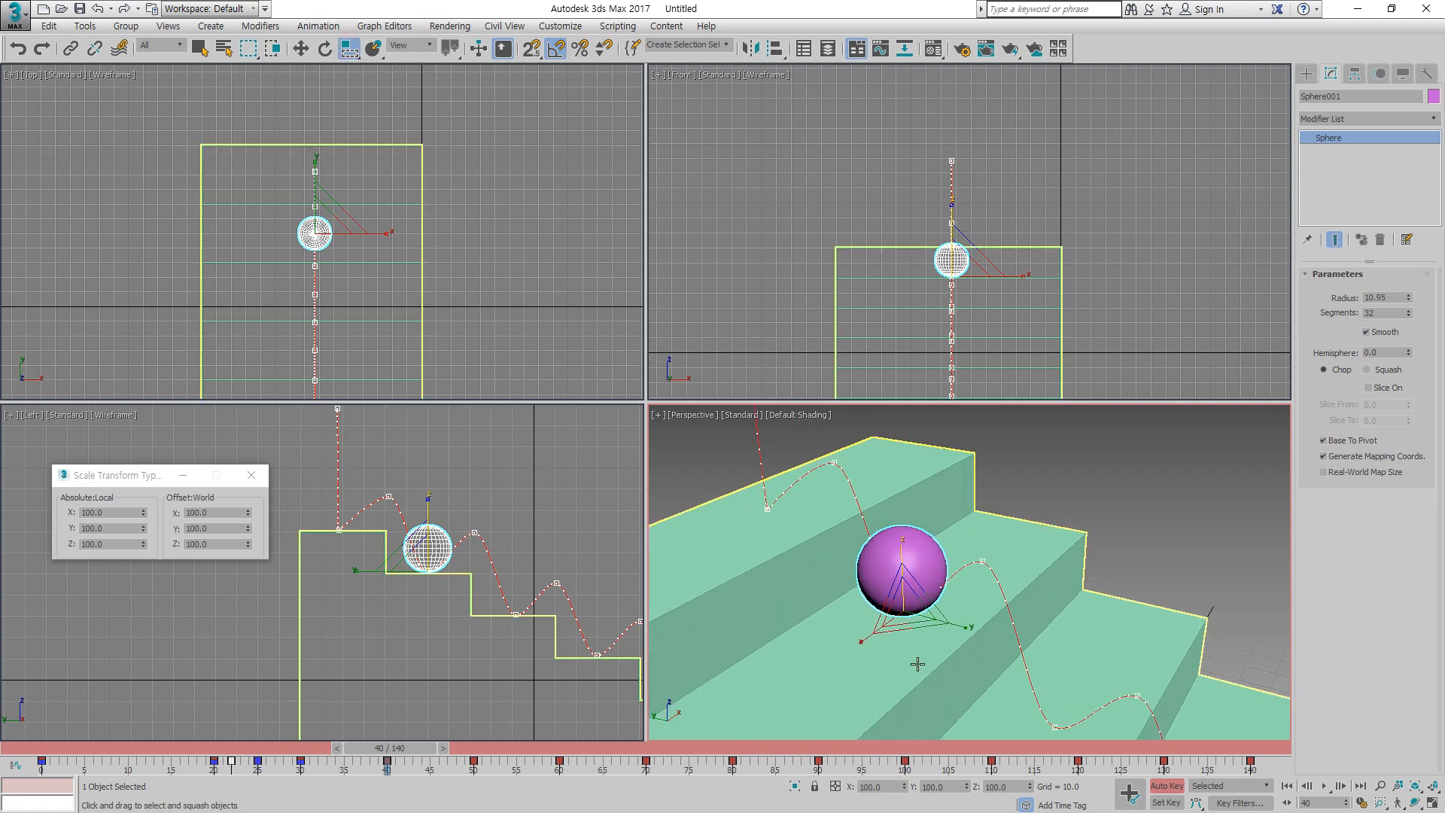
pyautogui.moveTo(904, 551); pyautogui.dragTo(905, 551)
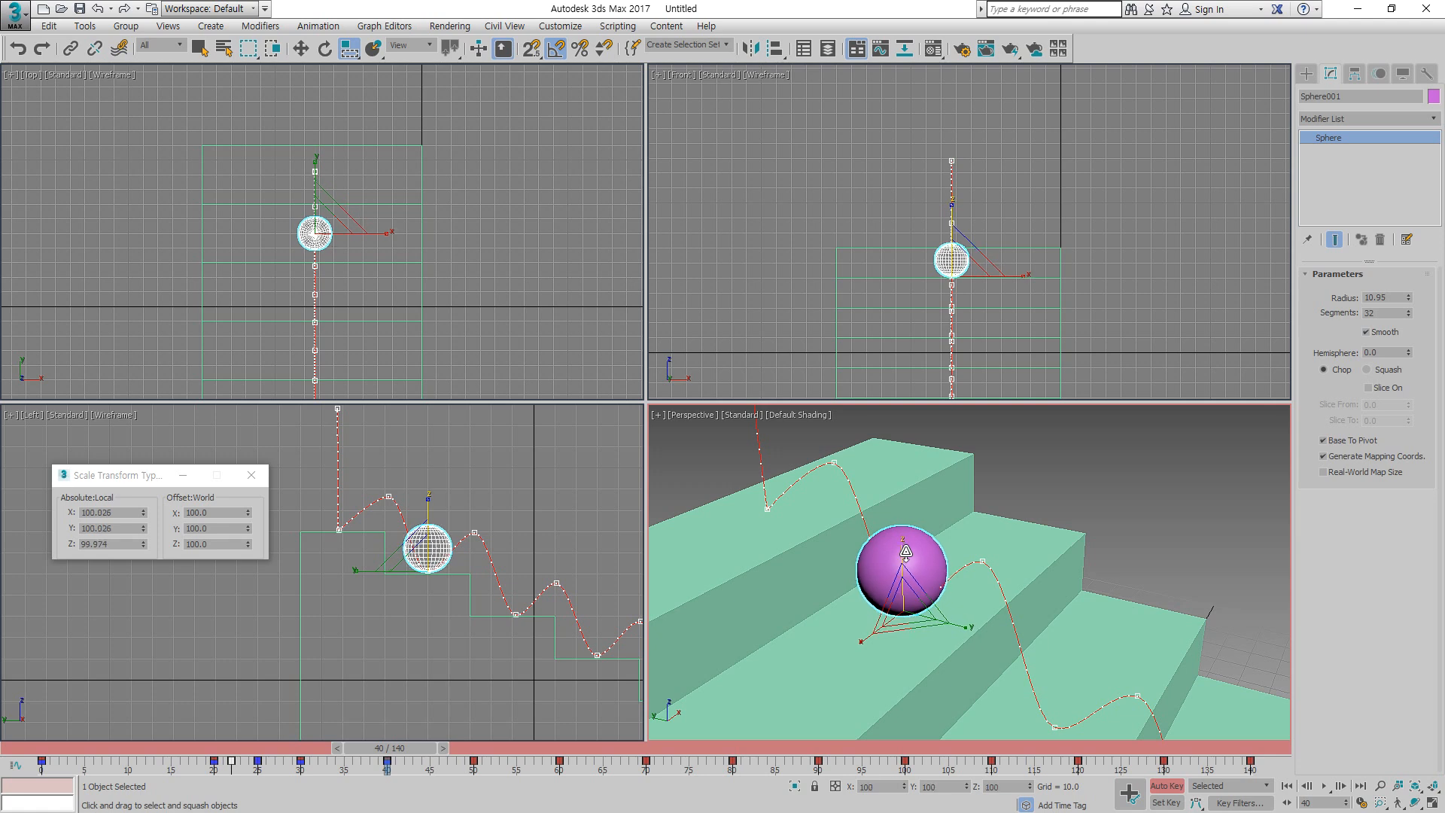
pyautogui.press('q')
# Step: Squash the sphere at frame 42 to about 77% in Z and 130% in X and Y
pyautogui.moveTo(406, 749); pyautogui.dragTo(424, 752)
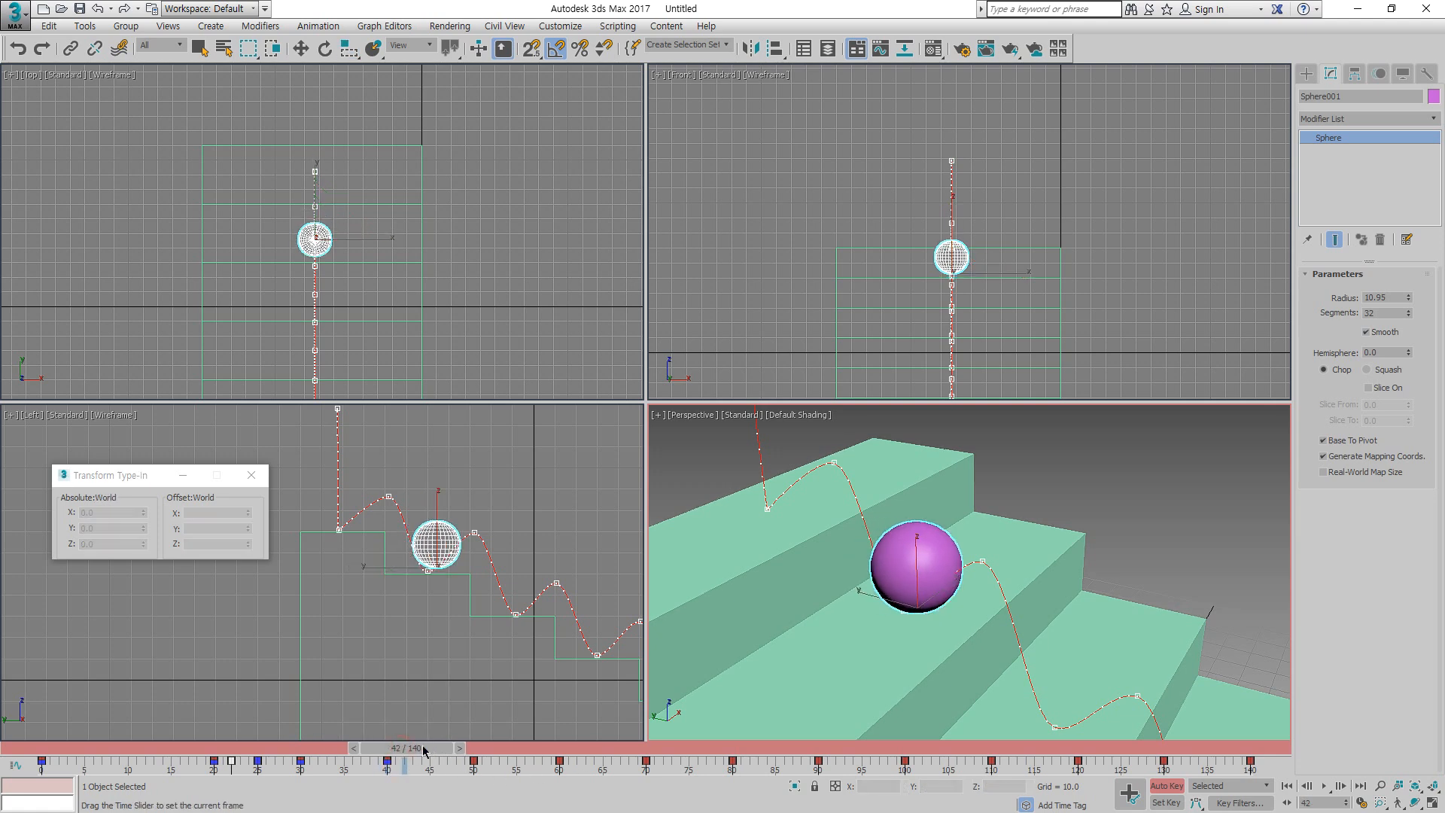
pyautogui.press('r')
pyautogui.moveTo(912, 551); pyautogui.dragTo(911, 563)
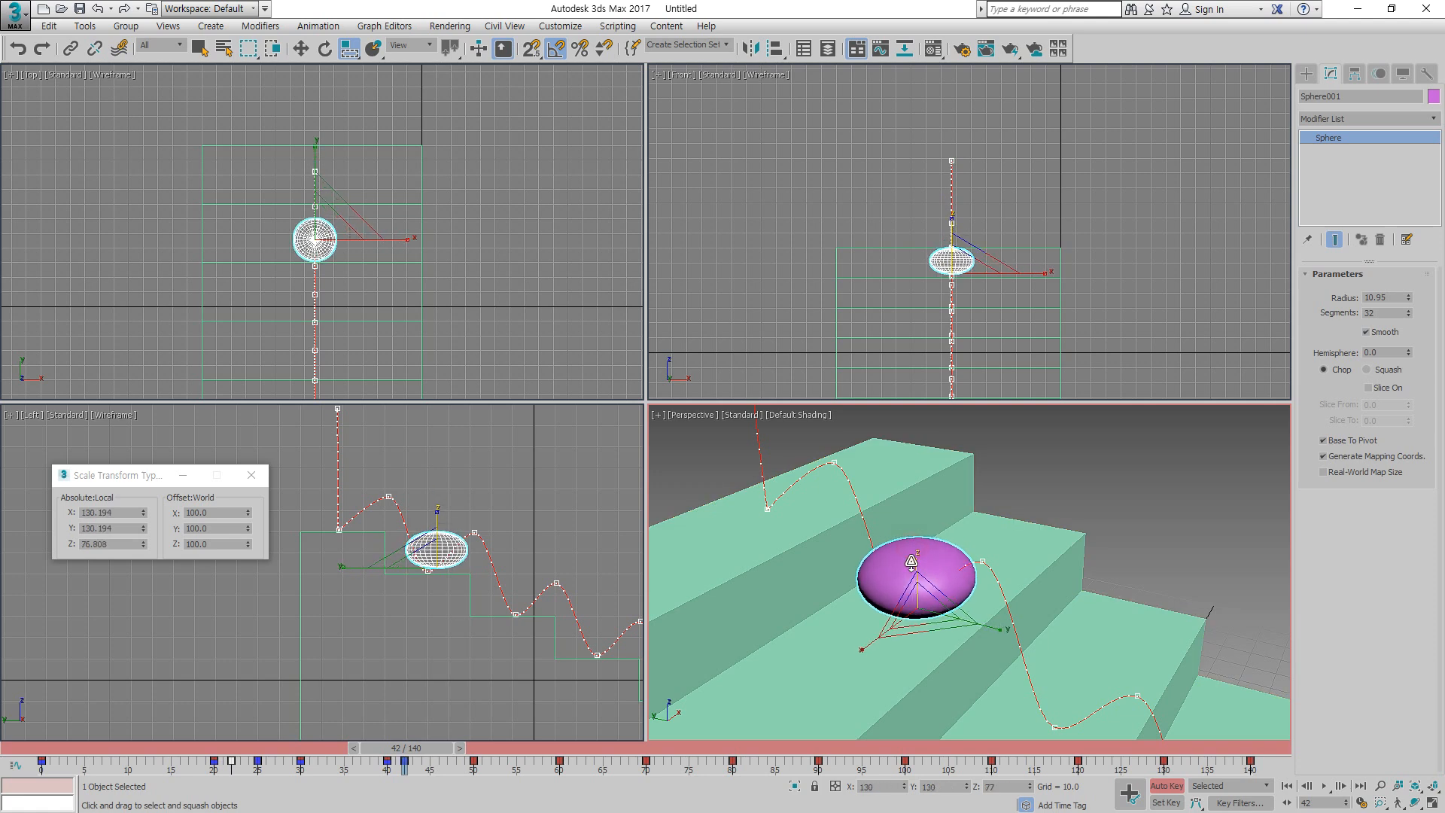
# Step: Stretch the sphere at frame 45 to about 104% in Z and 96% in X and Y
pyautogui.press('.')
pyautogui.press('.')
pyautogui.press('.')
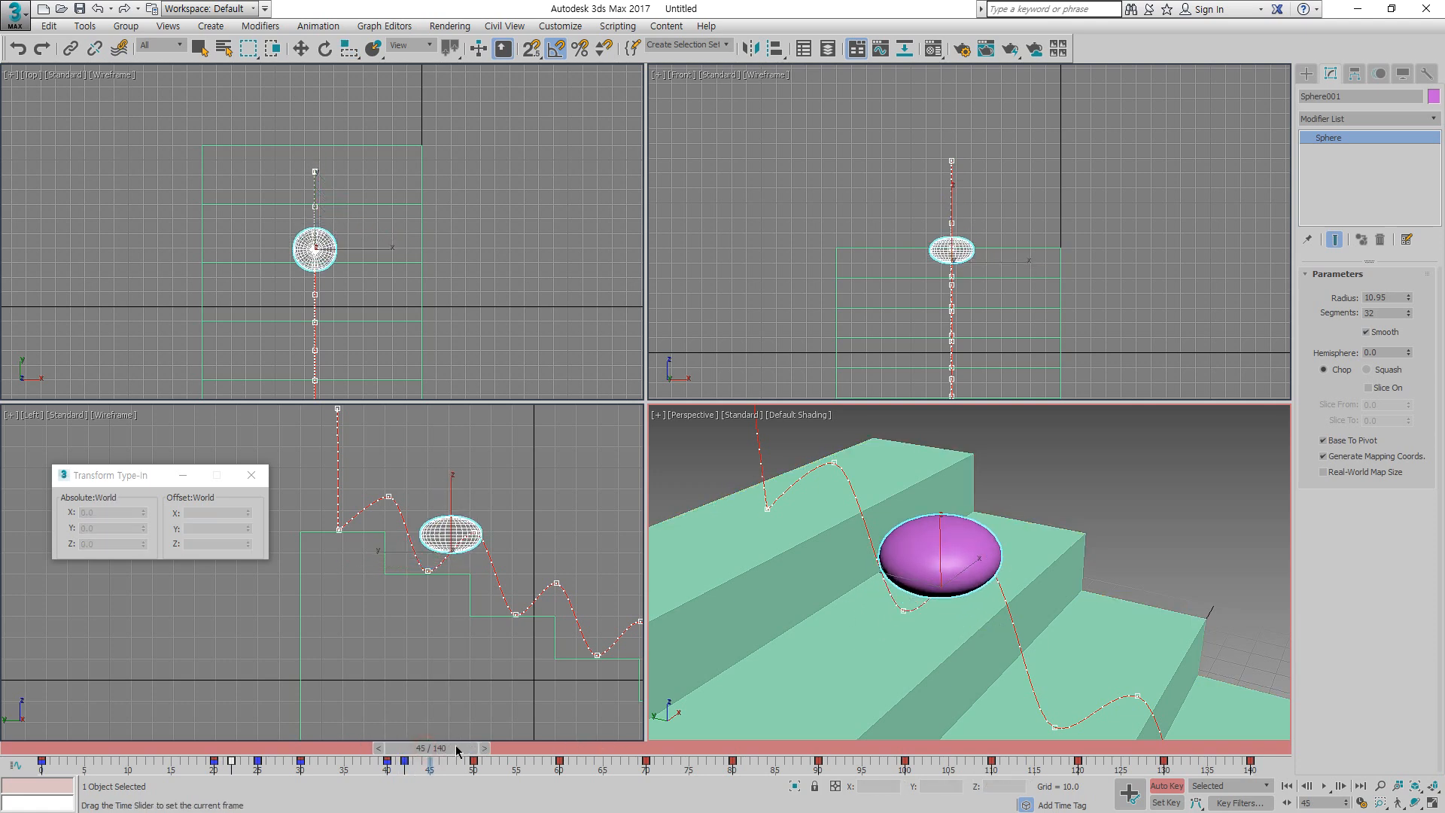
pyautogui.moveTo(916, 536); pyautogui.dragTo(946, 514)
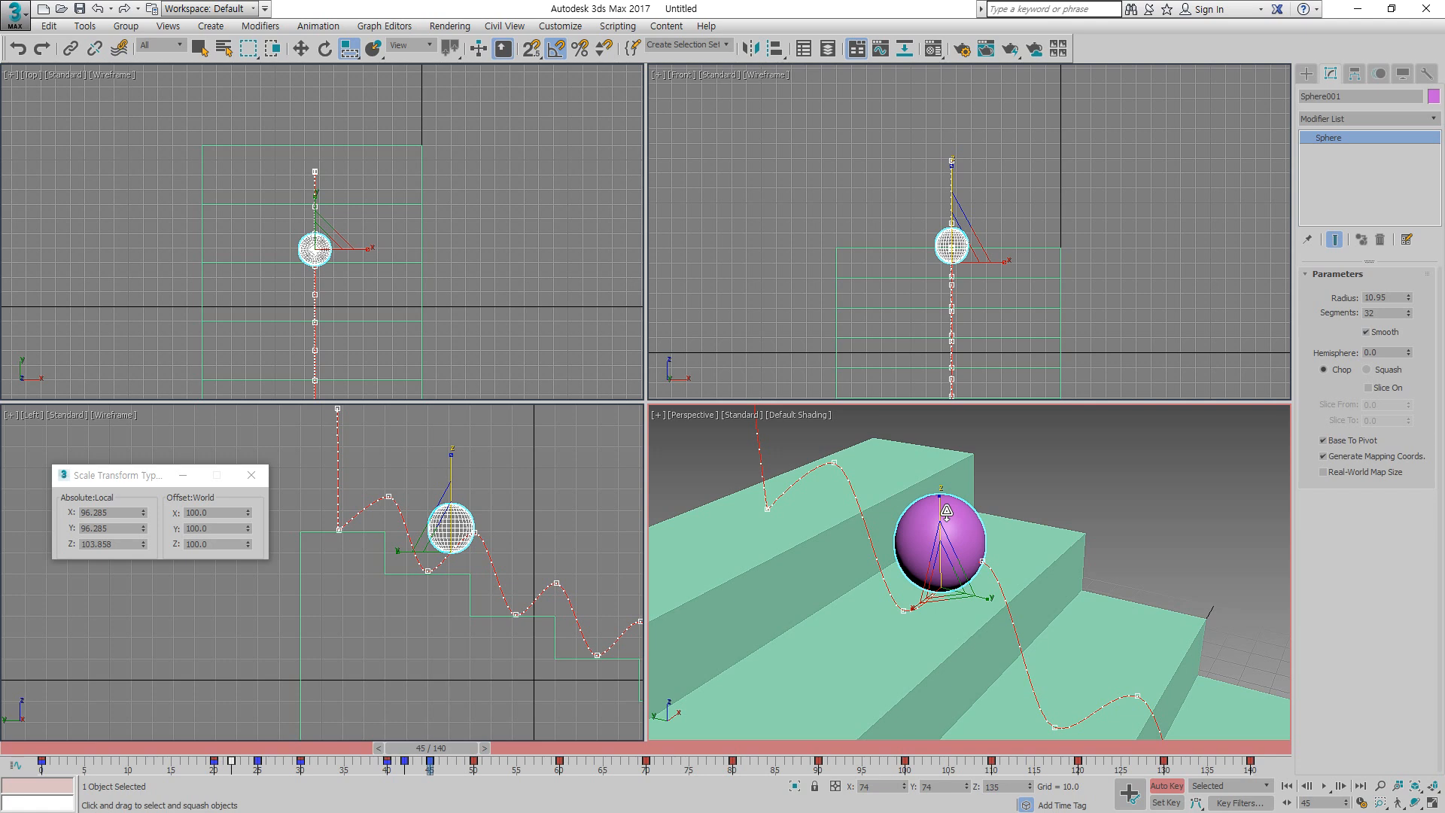
# Step: Key the sphere's scale at frame 50 and set its absolute X, Y and Z values to 100
pyautogui.moveTo(462, 747); pyautogui.dragTo(514, 740)
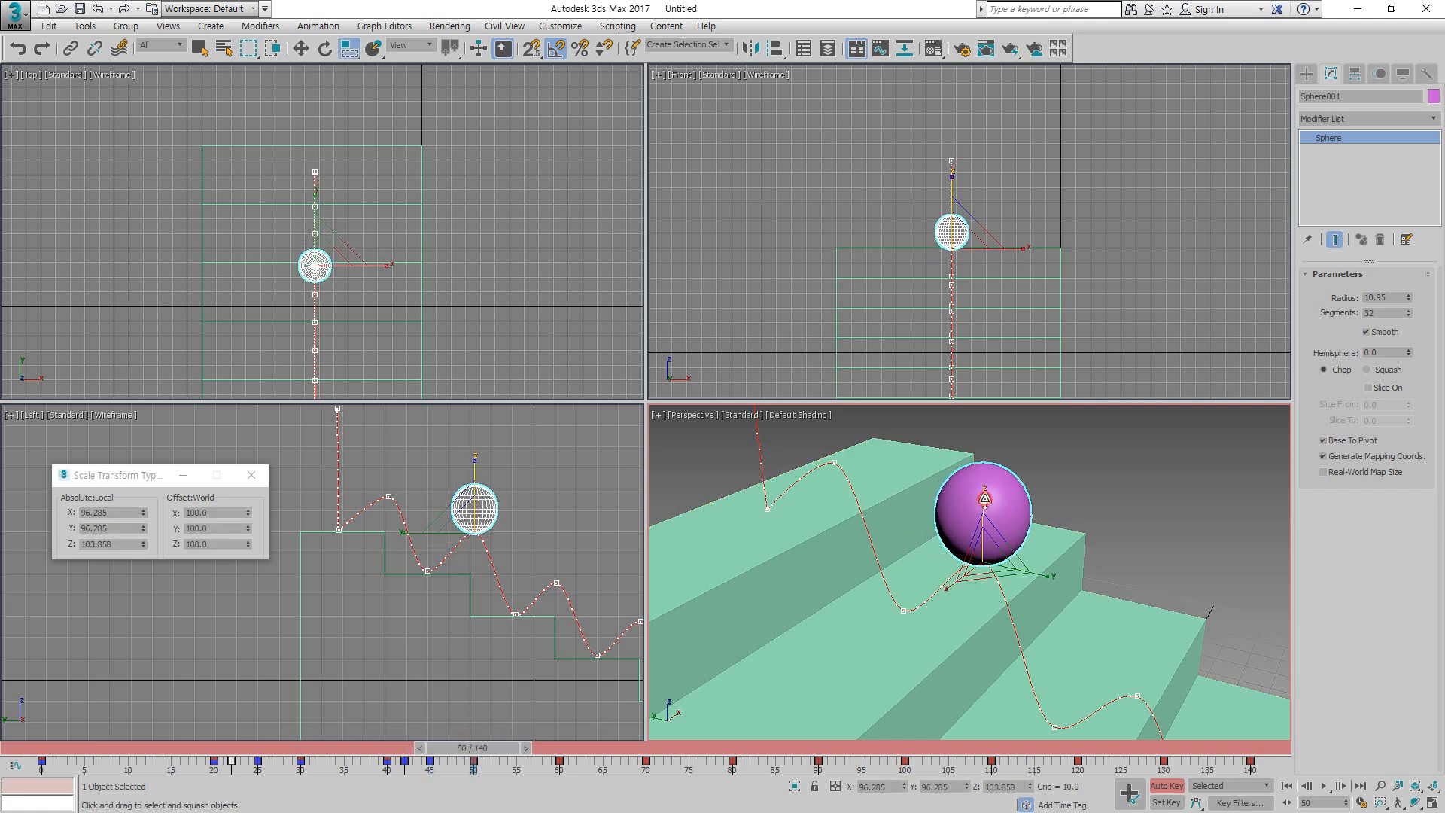
pyautogui.moveTo(984, 498); pyautogui.dragTo(985, 512)
pyautogui.click(125, 512)
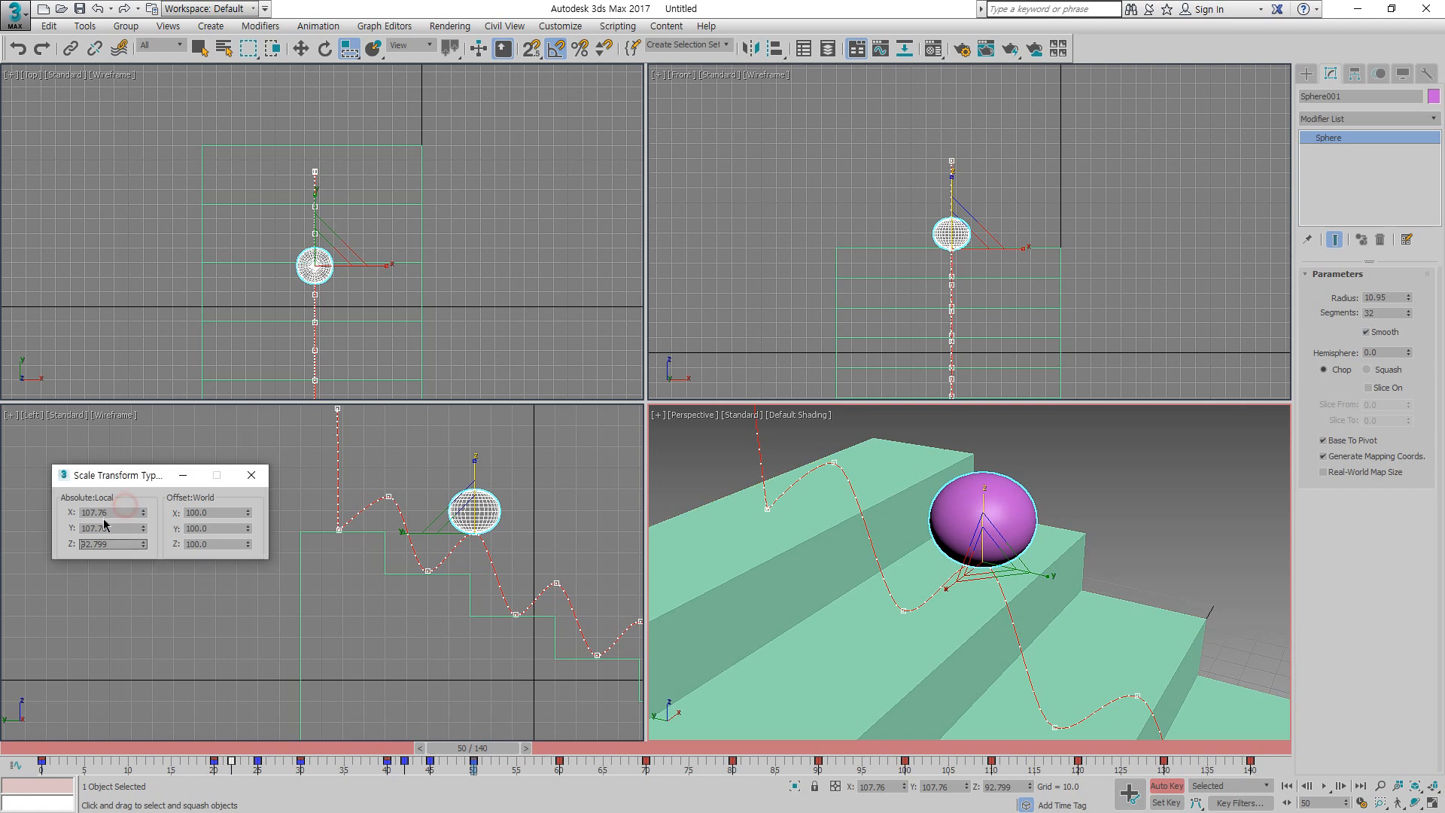
pyautogui.doubleClick(116, 513)
pyautogui.write('100')
pyautogui.press('Return')
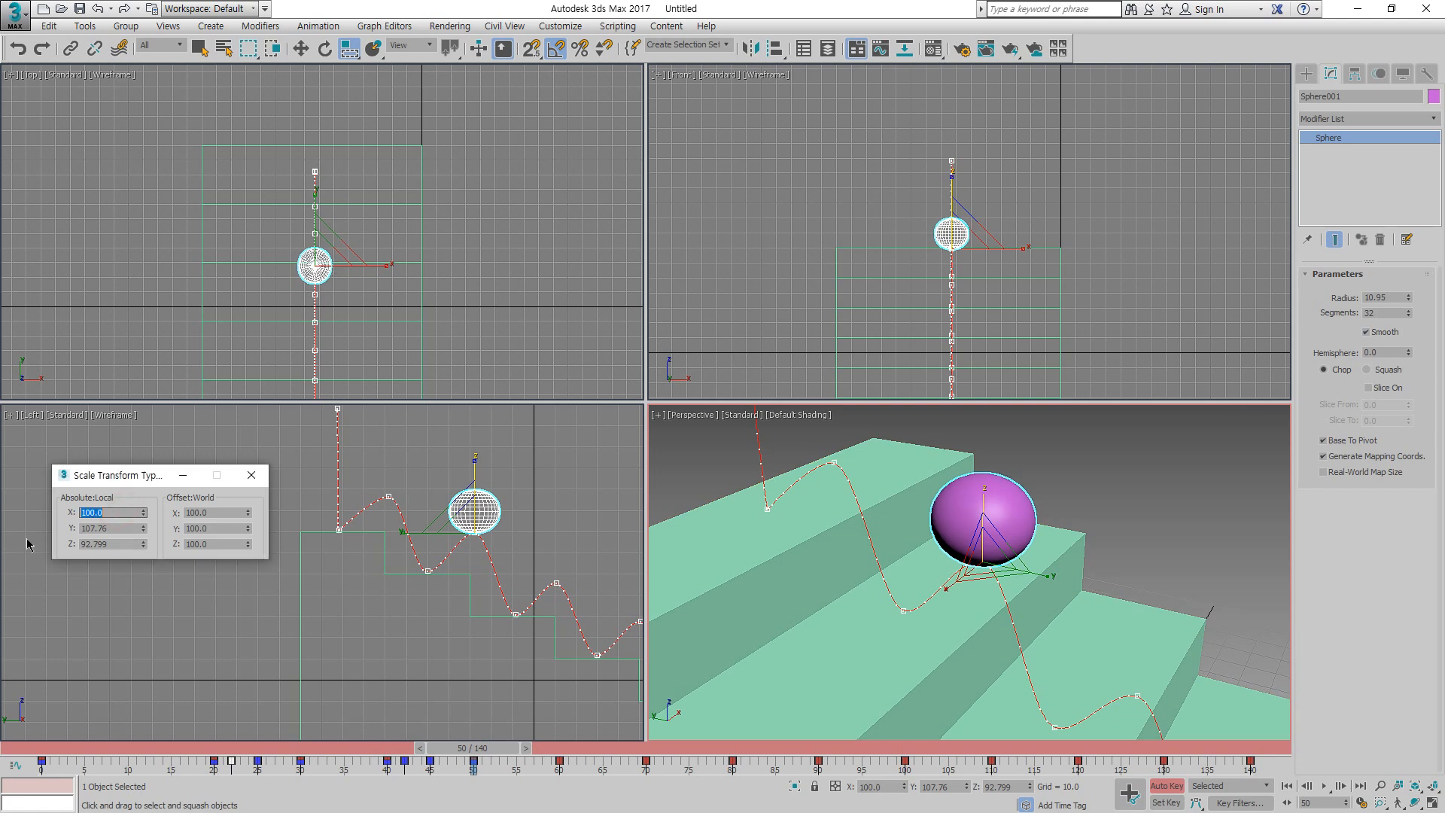
pyautogui.doubleClick(112, 527)
pyautogui.write('100')
pyautogui.press('Return')
pyautogui.doubleClick(119, 543)
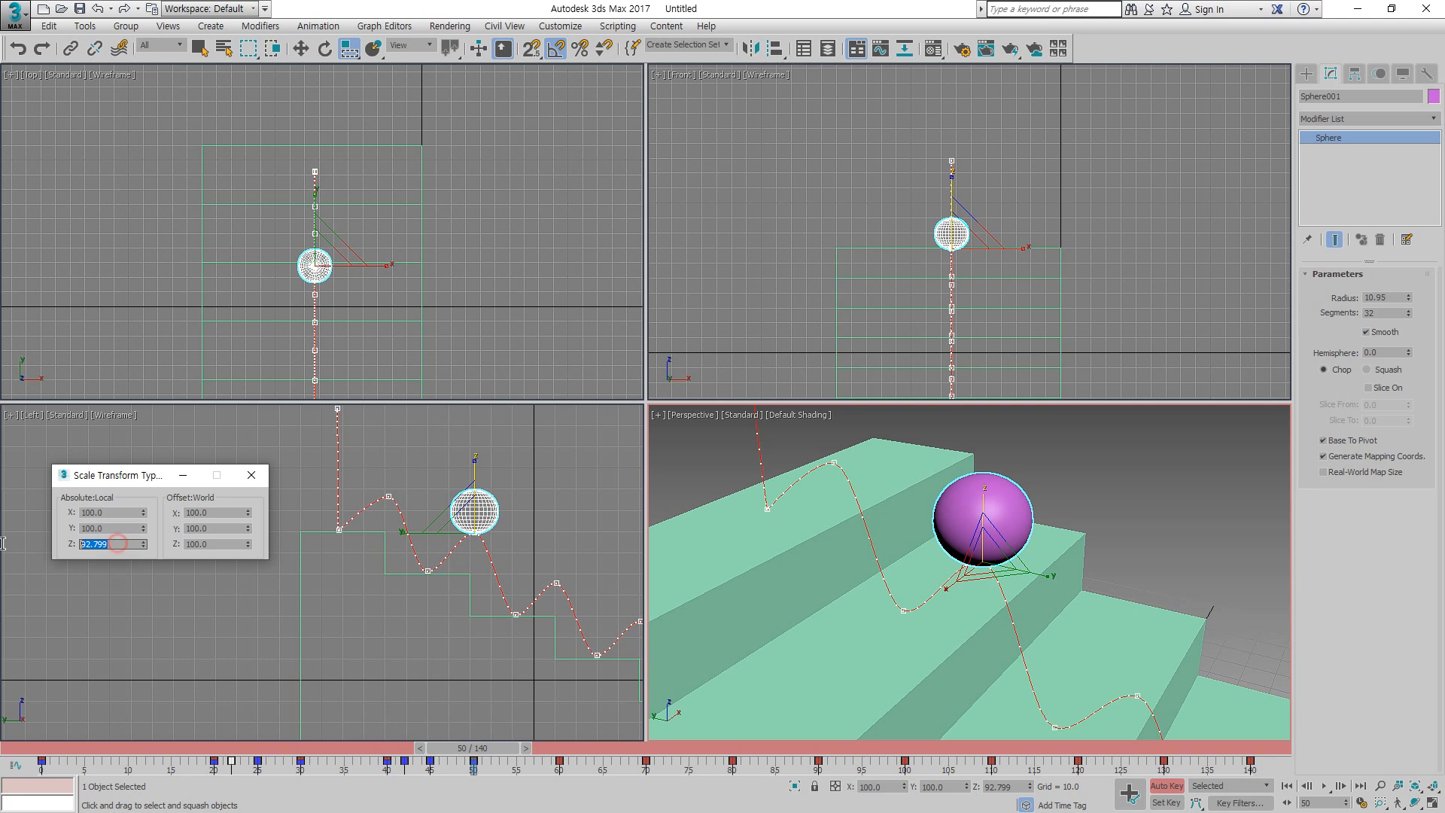
pyautogui.write('100')
pyautogui.press('Return')
# Step: Refine the stretch at frame 45 by setting the sphere's absolute scale to 110 in Z and 95 in X and Y
pyautogui.click(437, 763)
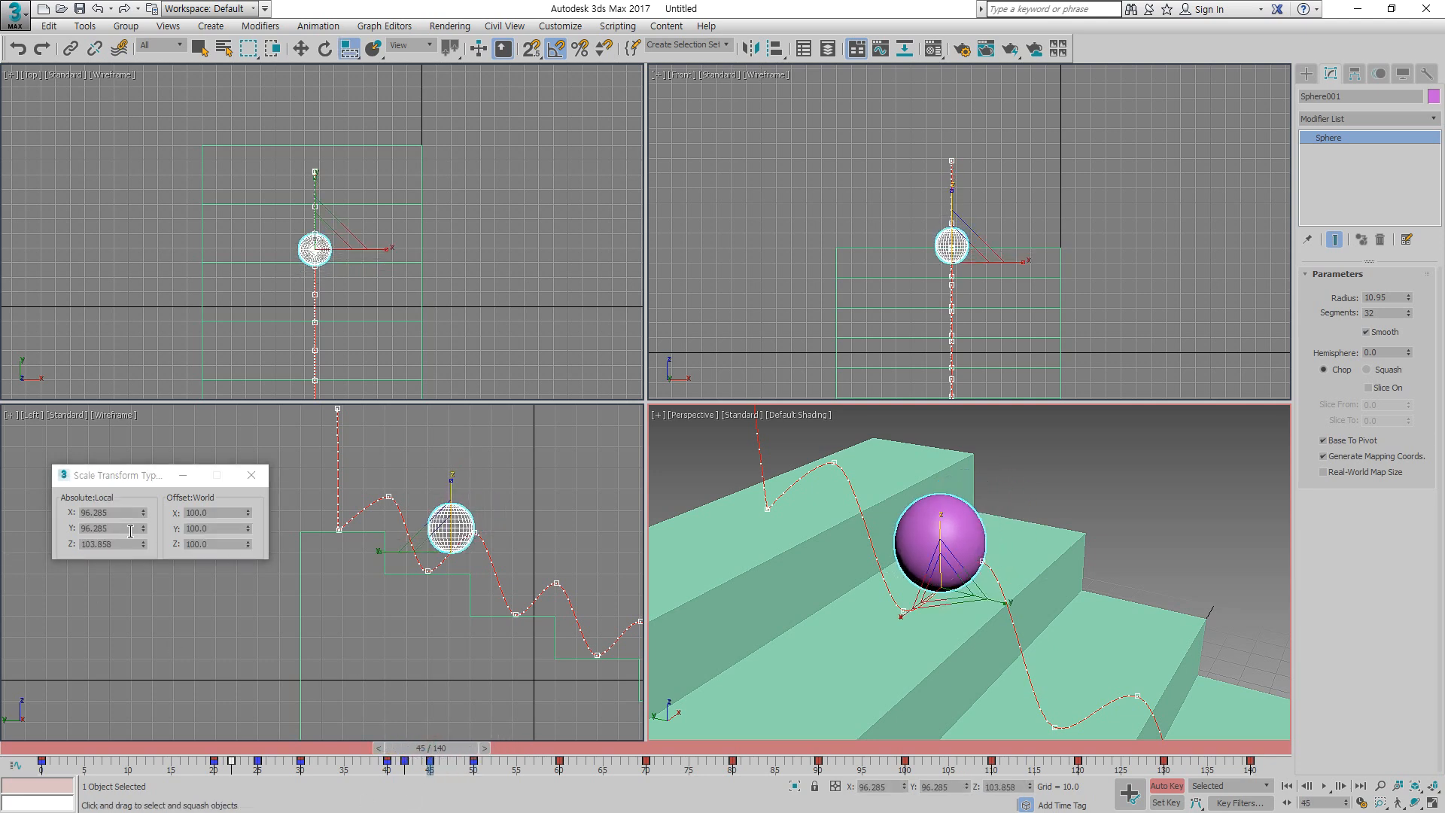
pyautogui.doubleClick(113, 543)
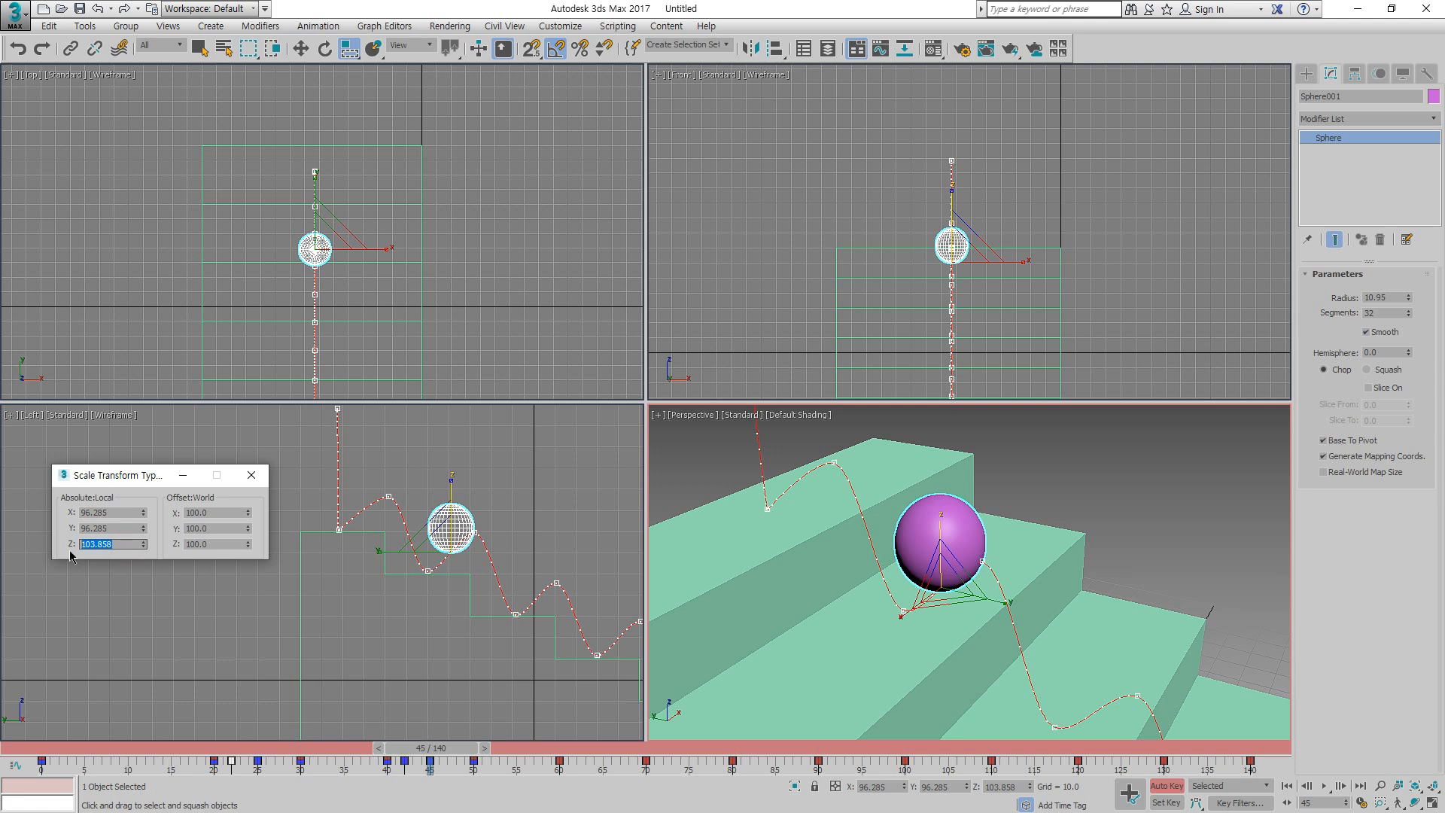
pyautogui.press('Return')
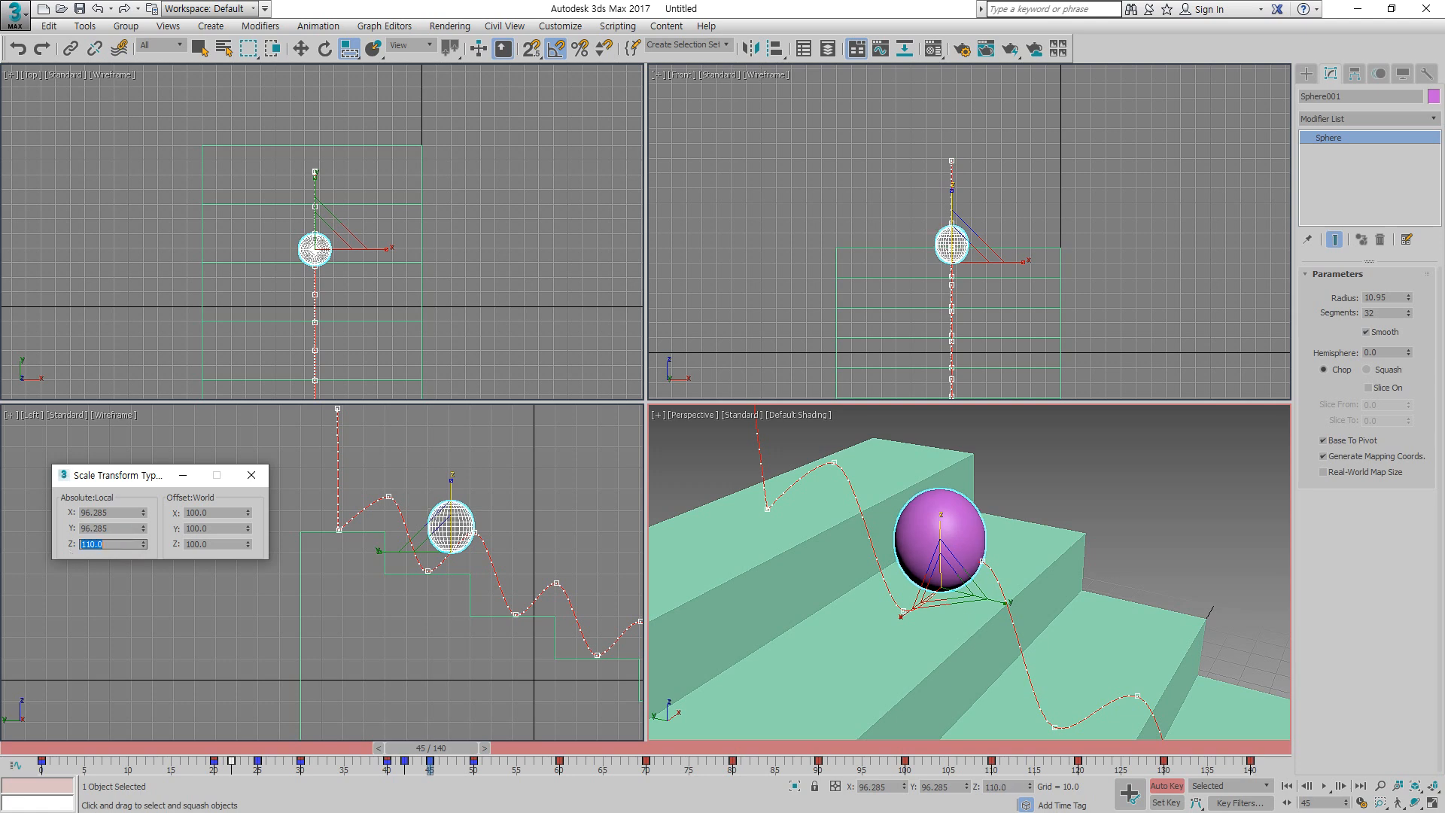
pyautogui.doubleClick(130, 512)
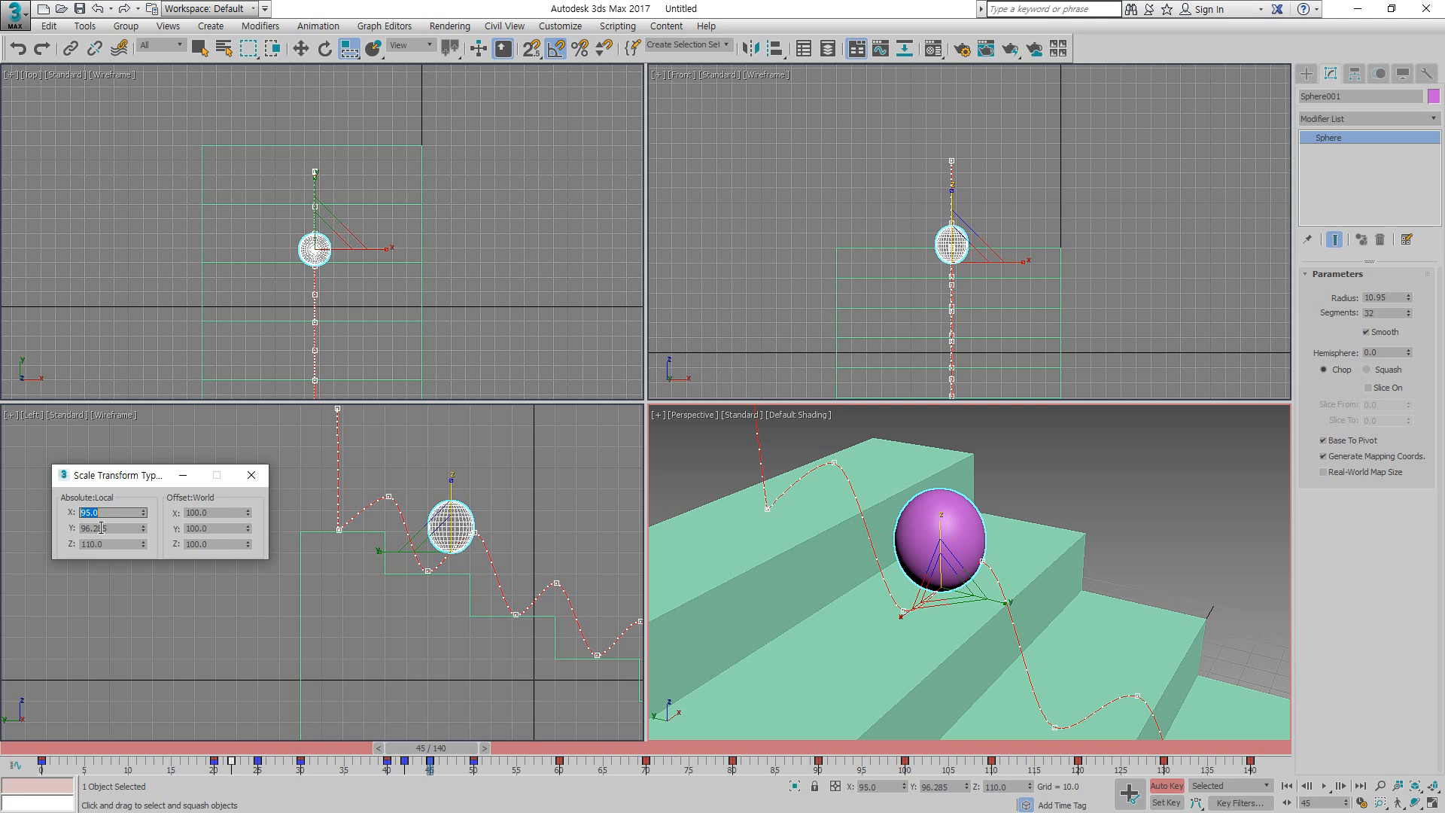
pyautogui.doubleClick(113, 527)
pyautogui.write('95')
pyautogui.press('Return')
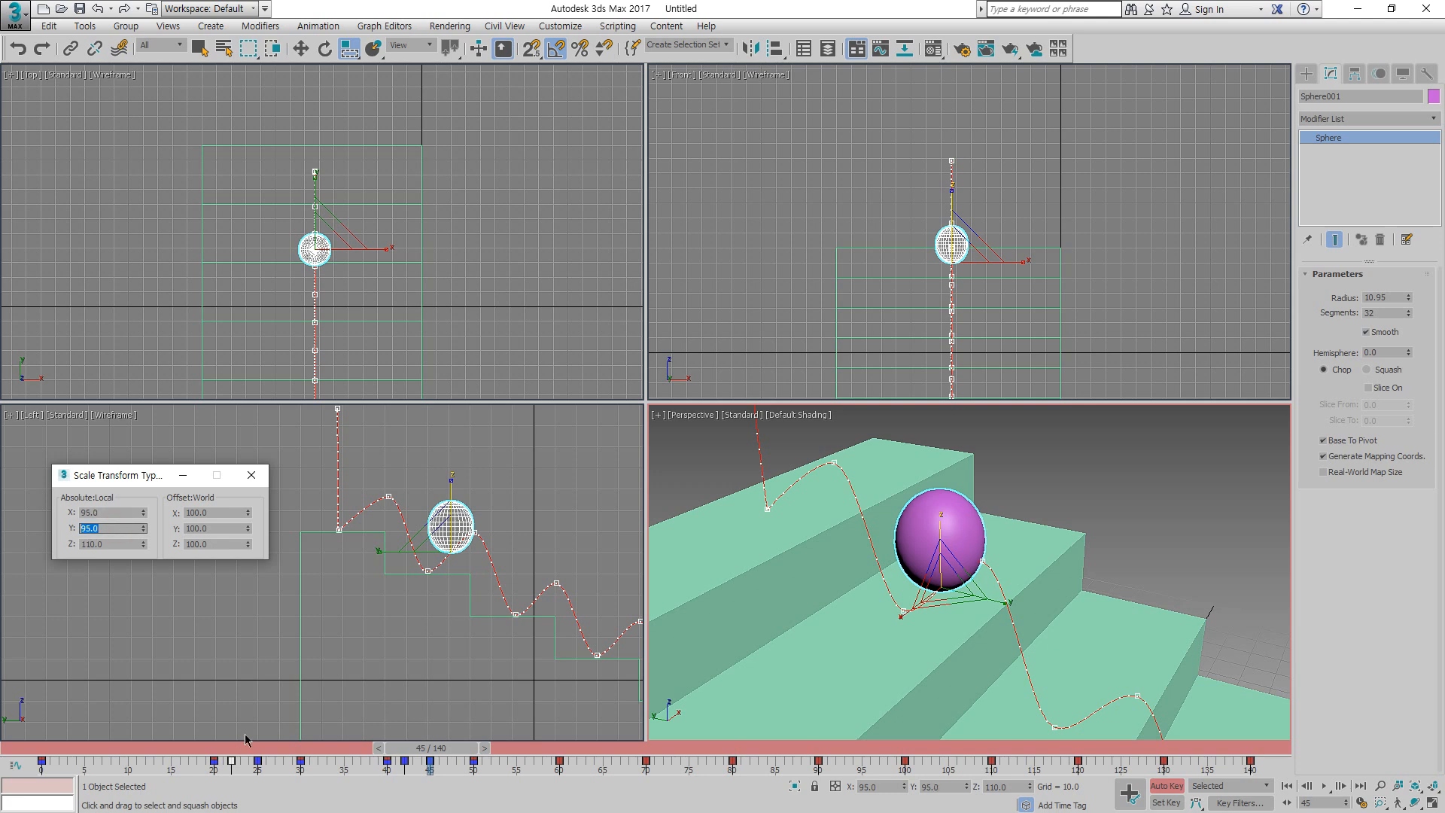
# Step: Key the sphere's scale at frame 60 with a slight stretch of about 101% in Z and 99% in X and Y
pyautogui.moveTo(403, 749); pyautogui.dragTo(535, 786)
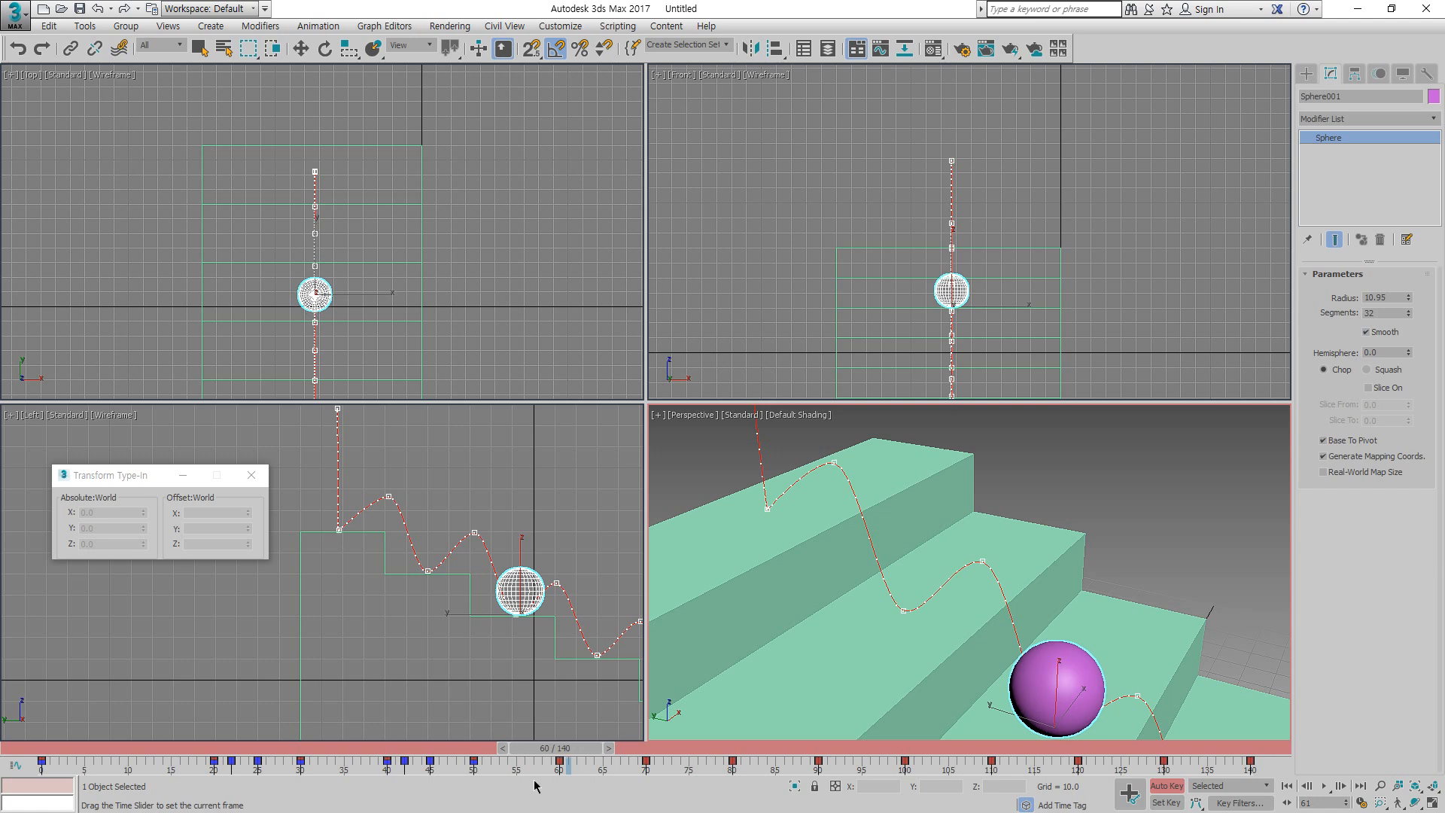
pyautogui.press('r')
pyautogui.moveTo(543, 619); pyautogui.dragTo(361, 469, button='middle')
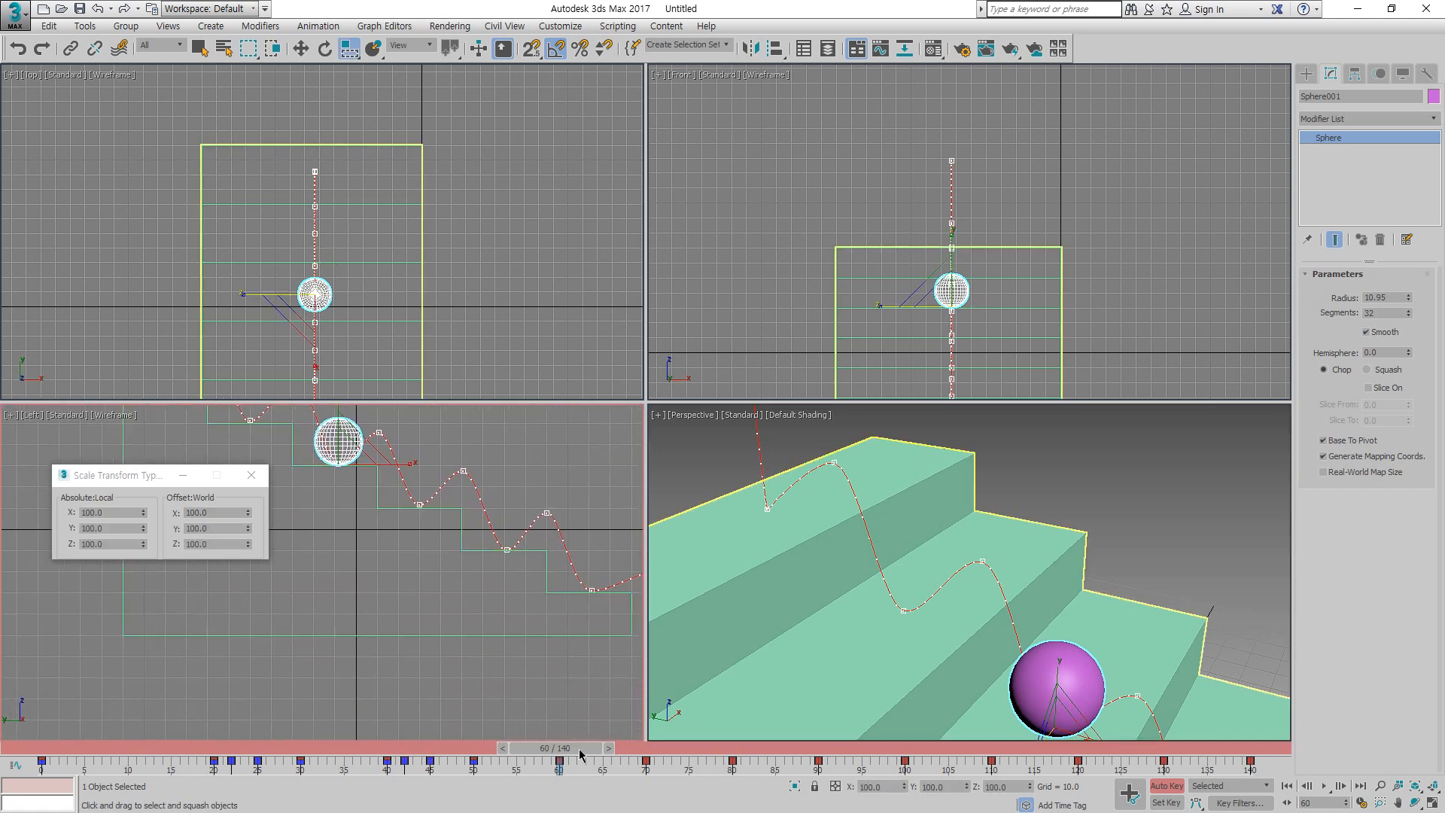
pyautogui.moveTo(577, 749)
pyautogui.mouseDown()
pyautogui.moveTo(597, 751)
pyautogui.moveTo(581, 752)
pyautogui.mouseUp()
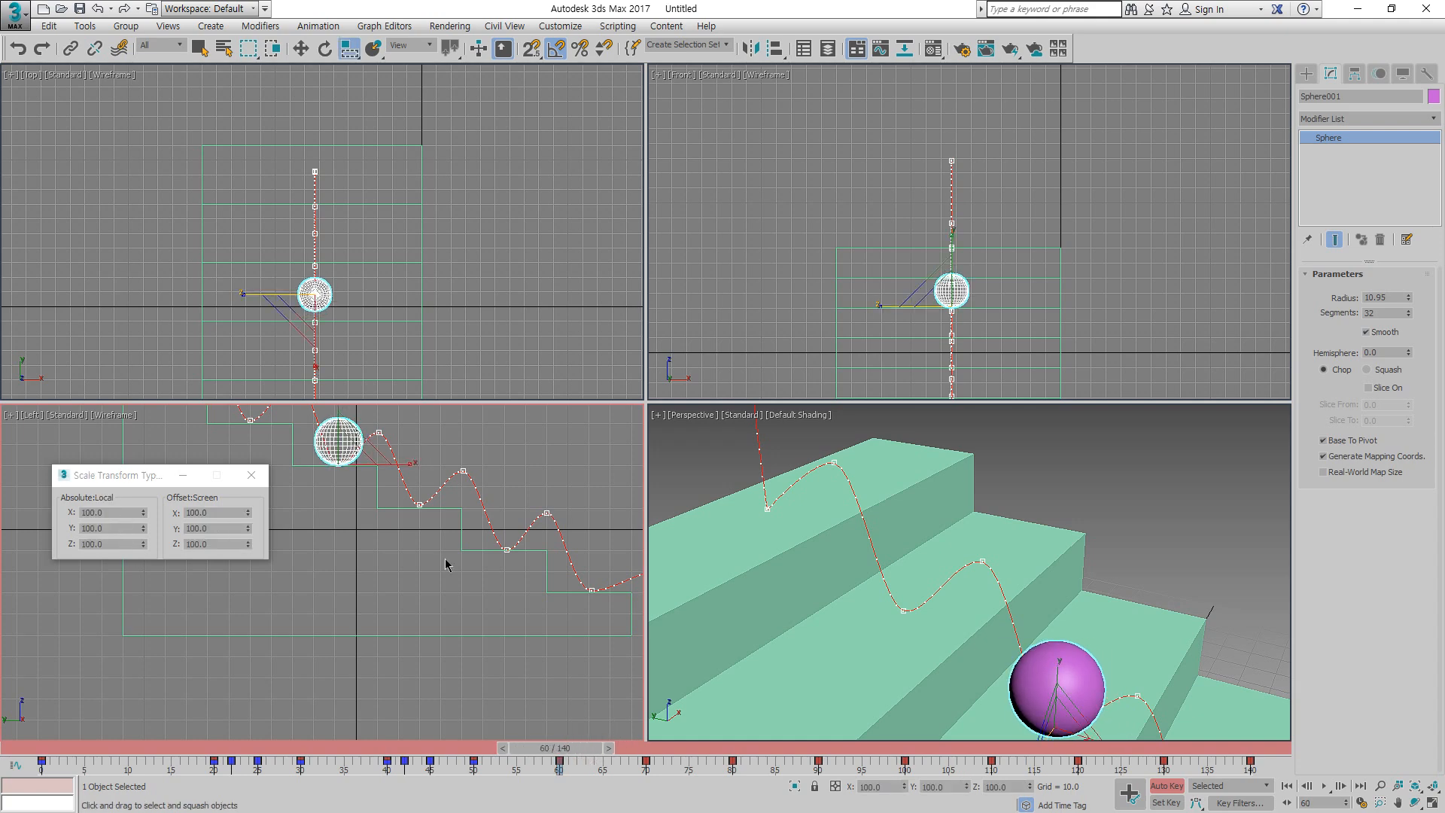
pyautogui.moveTo(1087, 687); pyautogui.dragTo(971, 540, button='middle')
pyautogui.scroll(3, 971, 540)
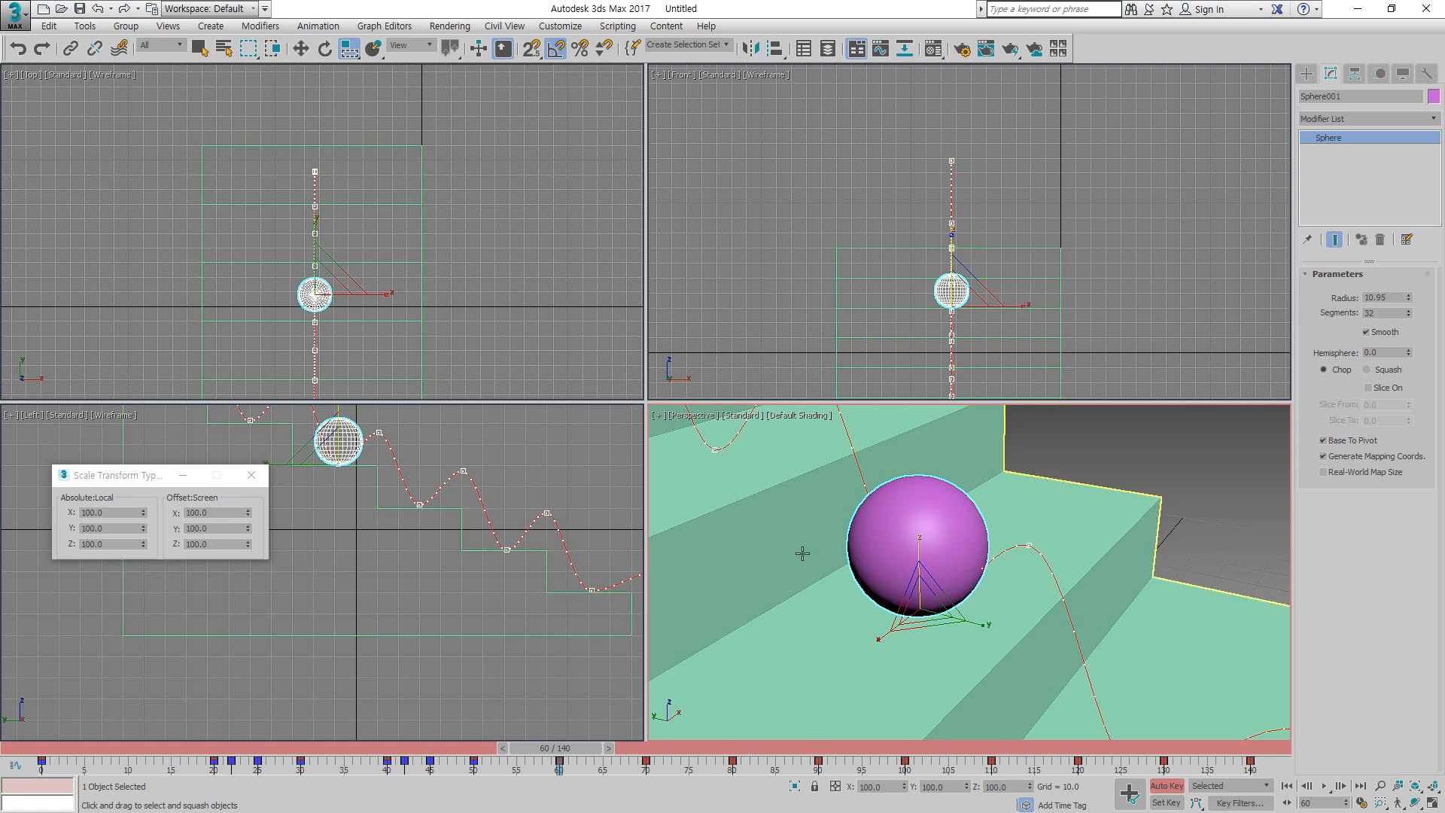
pyautogui.moveTo(917, 548); pyautogui.dragTo(921, 546)
pyautogui.moveTo(922, 548); pyautogui.dragTo(920, 550)
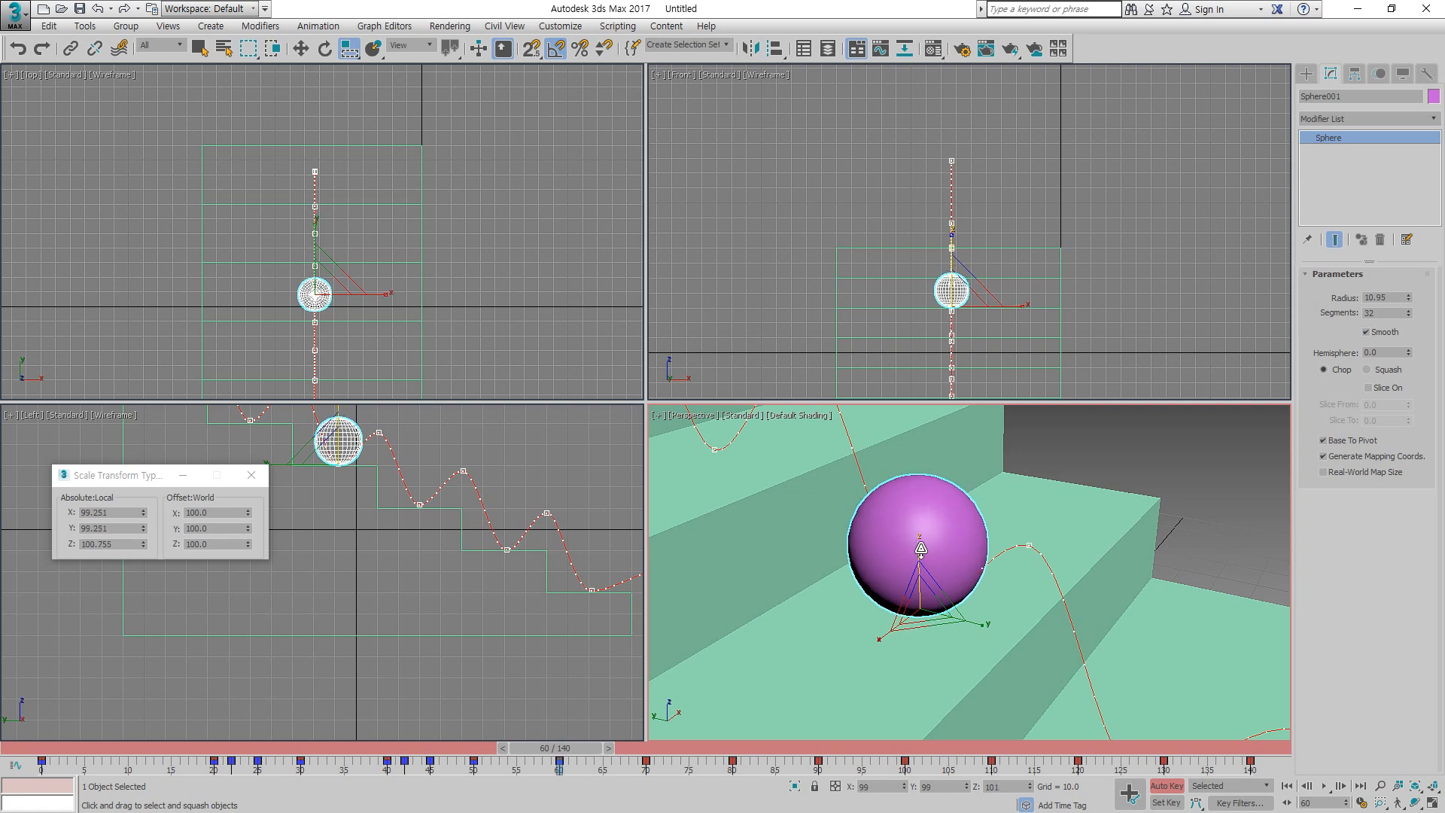
# Step: Set the sphere's absolute X, Y and Z scale at frame 60 to 100
pyautogui.click(131, 513)
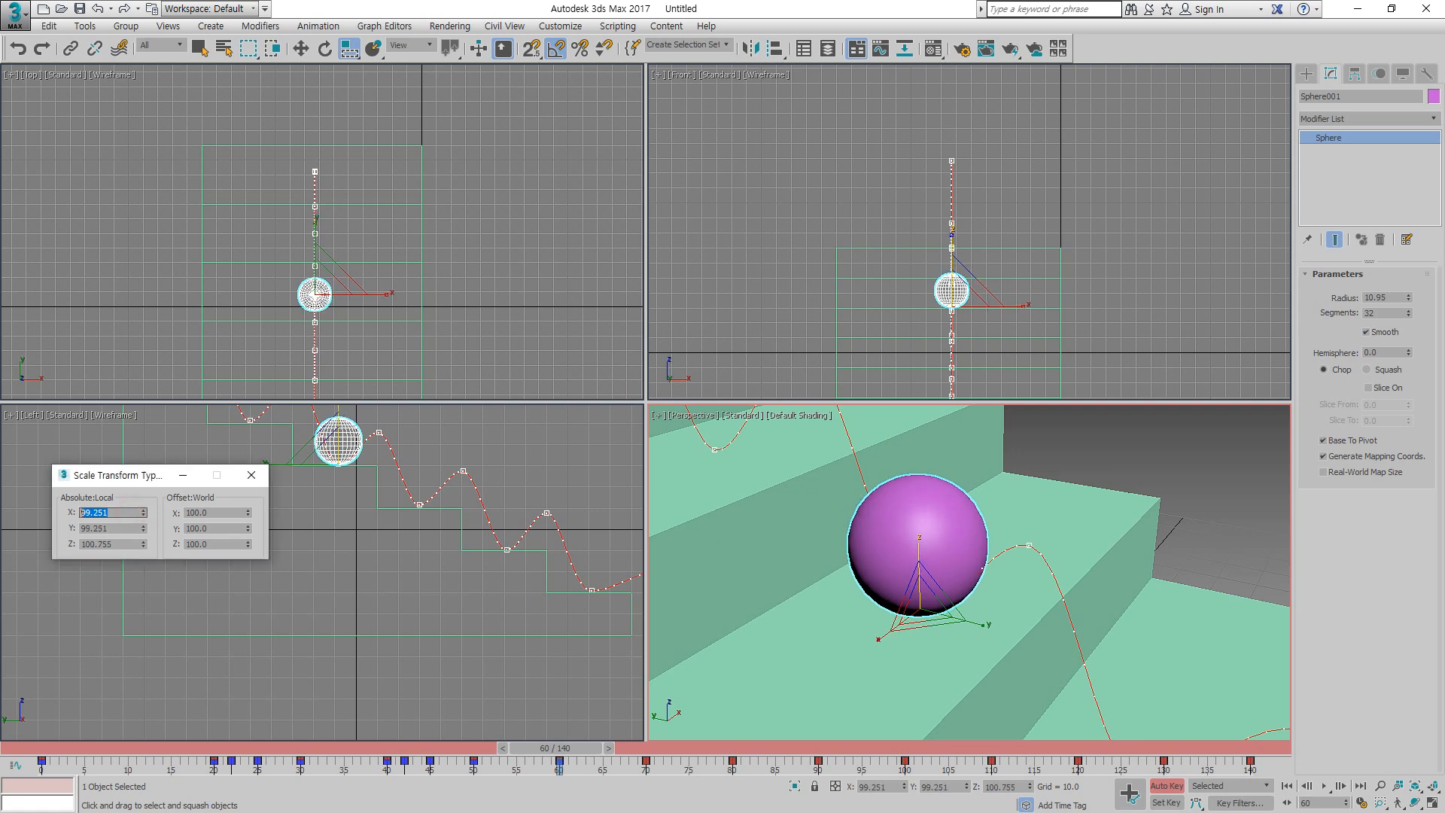
pyautogui.write('100')
pyautogui.press('Return')
pyautogui.click(130, 528)
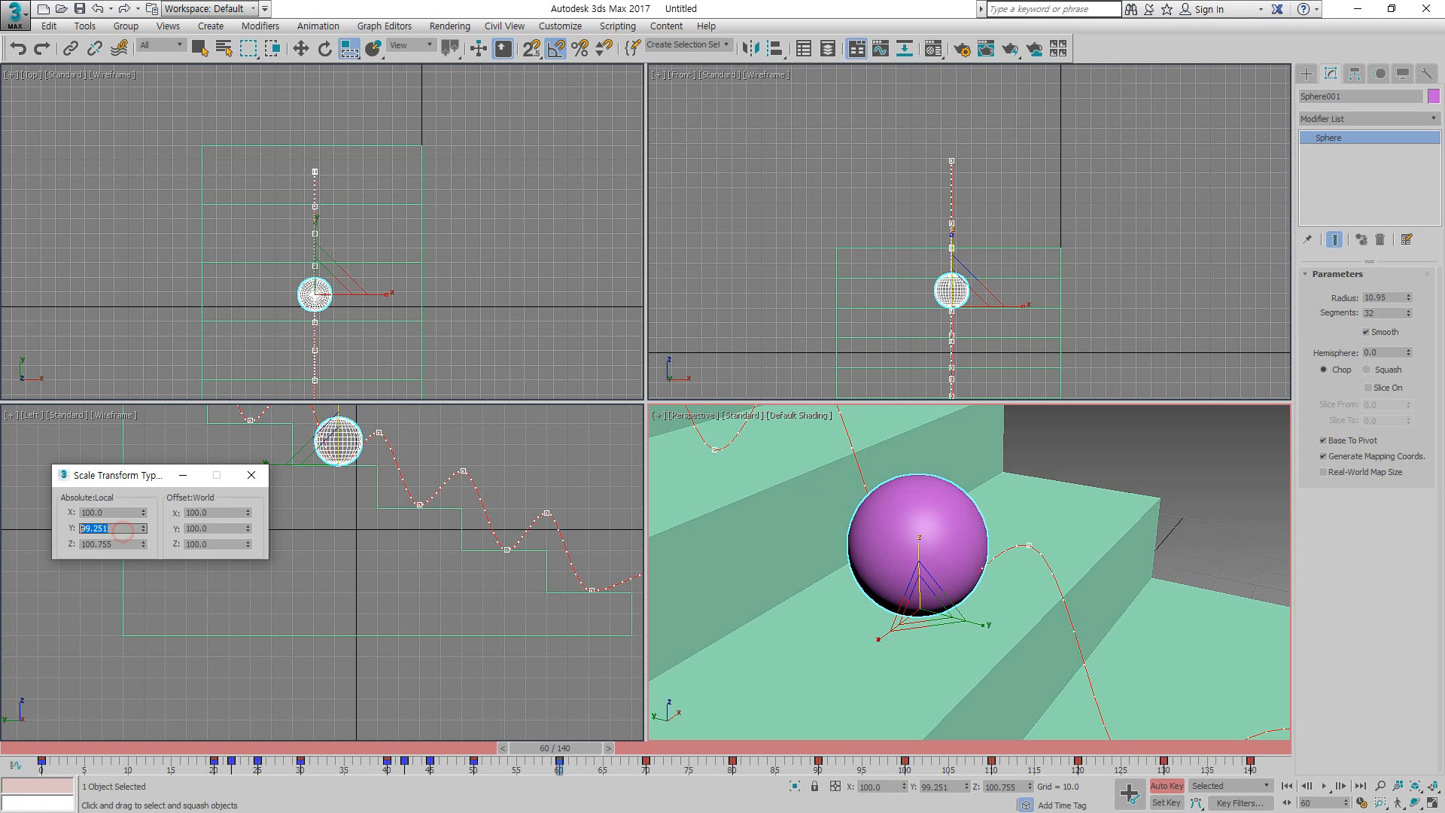
pyautogui.write('100')
pyautogui.press('Return')
pyautogui.click(125, 543)
pyautogui.write('100')
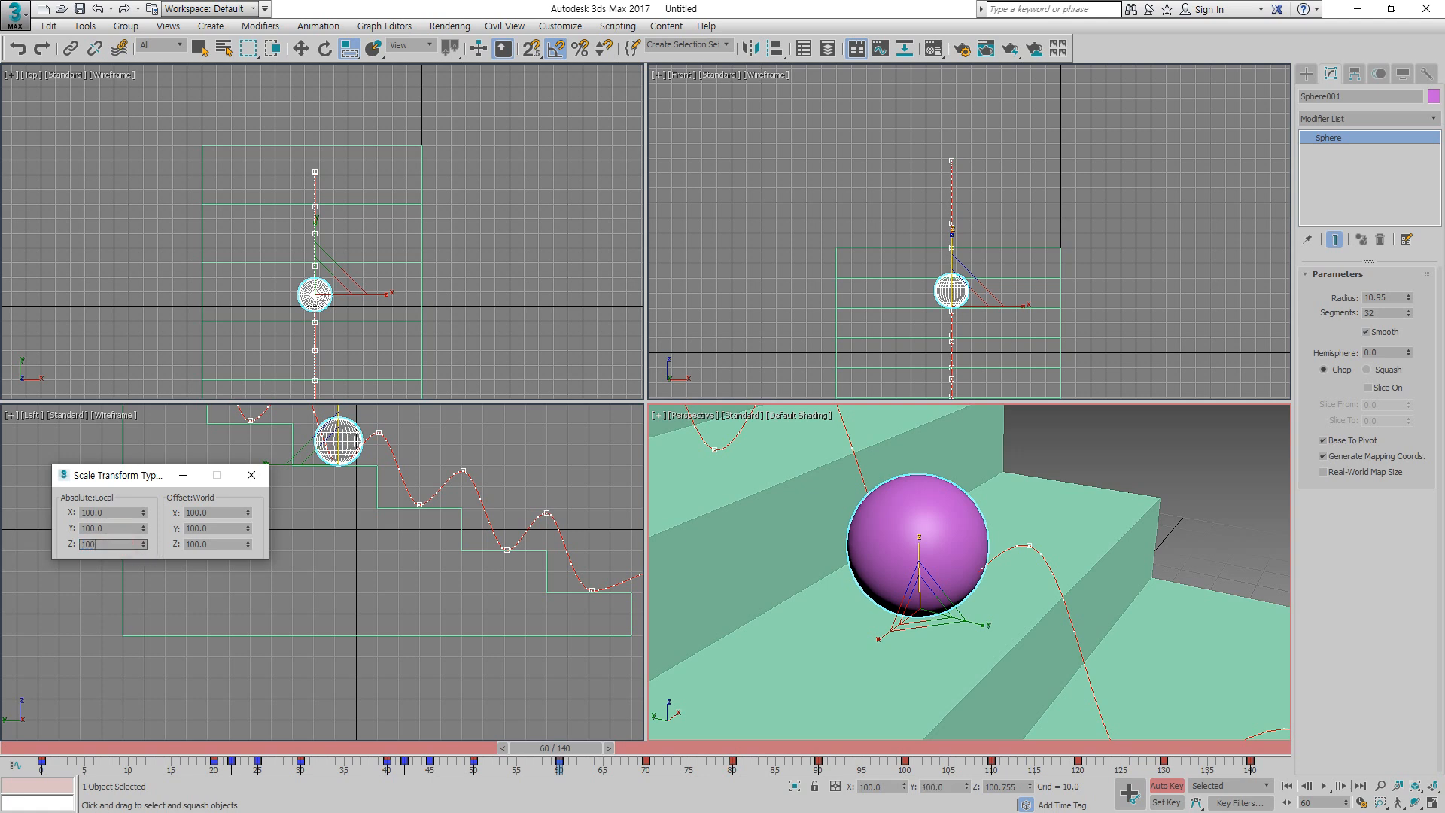
pyautogui.press('Return')
# Step: Squash the sphere at frame 62 to about 72% Z and 139% X/Y, and stretch it at frame 65 to about 113% Z and 89% X/Y
pyautogui.moveTo(581, 752); pyautogui.dragTo(598, 752)
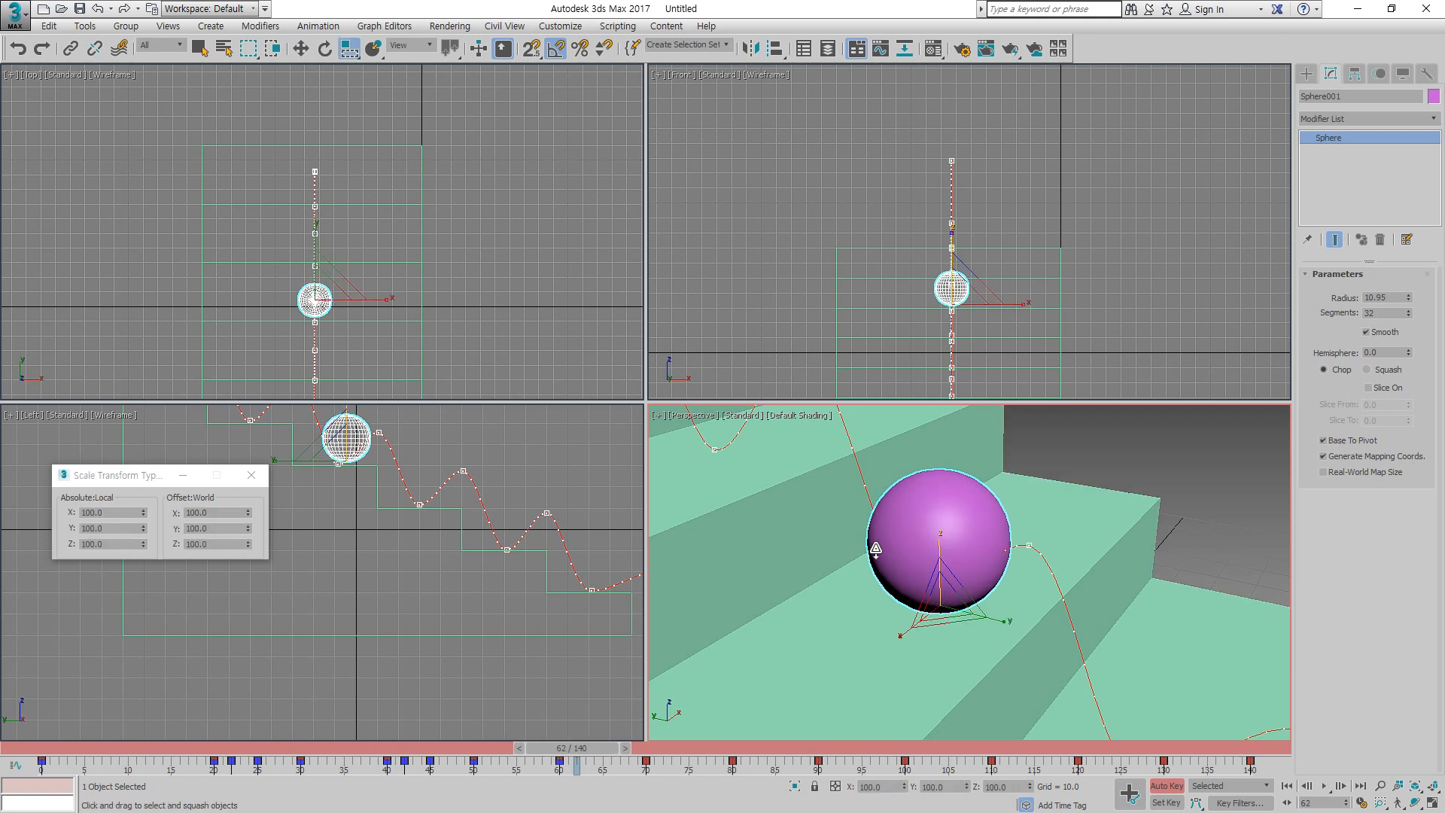
pyautogui.moveTo(941, 547); pyautogui.dragTo(938, 567)
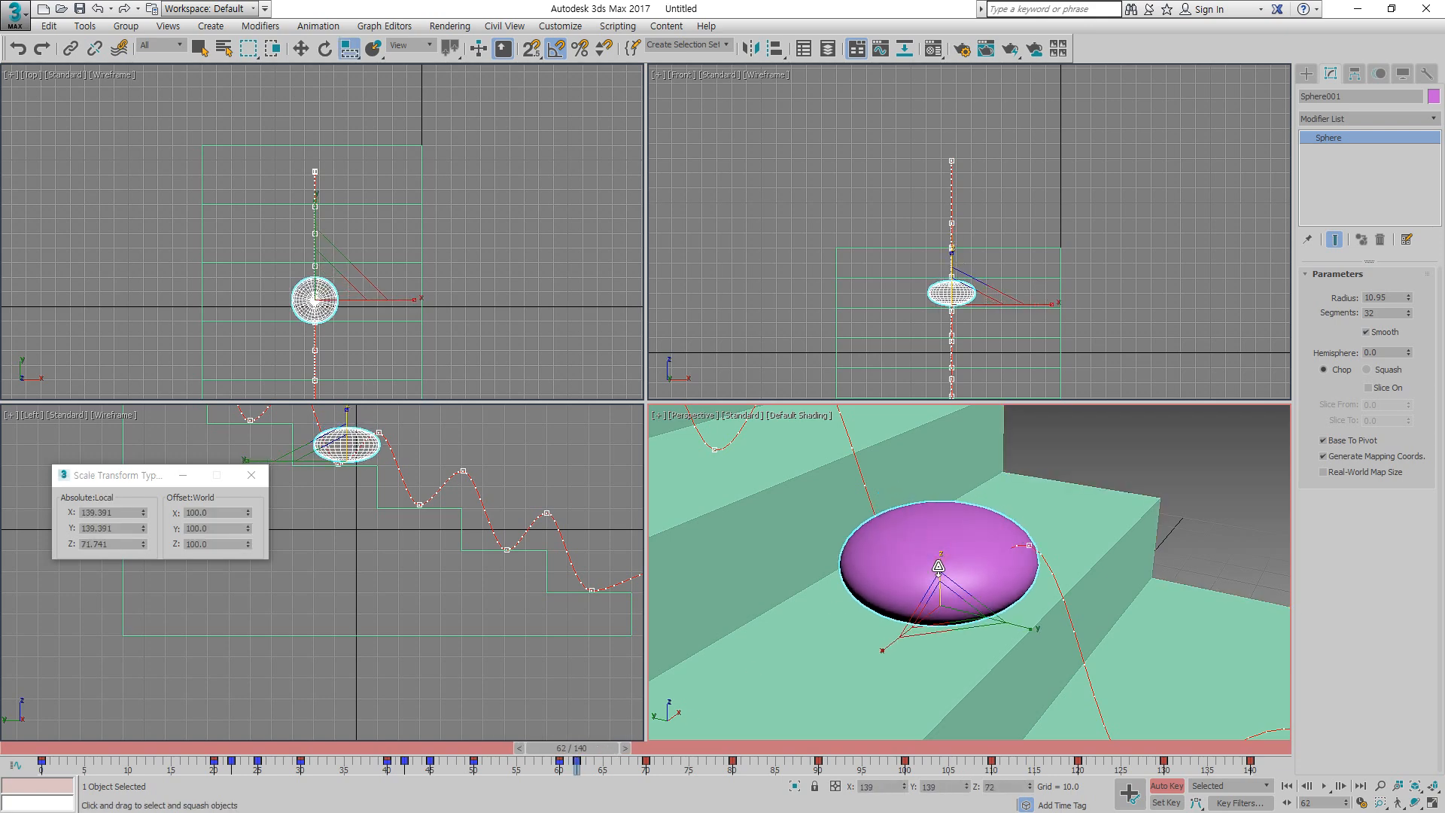
pyautogui.moveTo(604, 751); pyautogui.dragTo(634, 751)
pyautogui.press('r')
pyautogui.moveTo(973, 533); pyautogui.dragTo(976, 506)
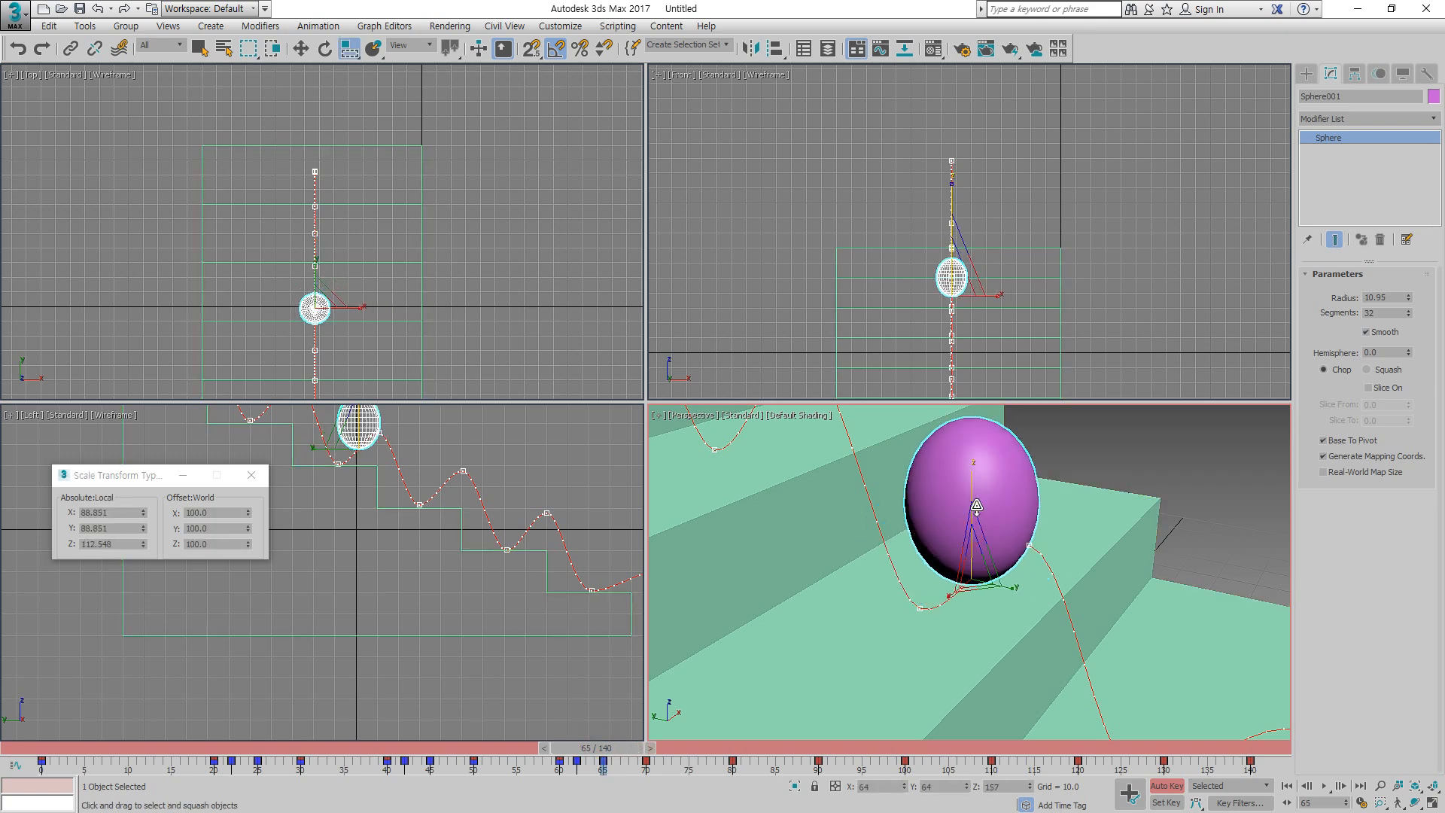
# Step: Key the sphere's scale at frame 70 and set its absolute X, Y and Z values to 100
pyautogui.moveTo(585, 749); pyautogui.dragTo(637, 747)
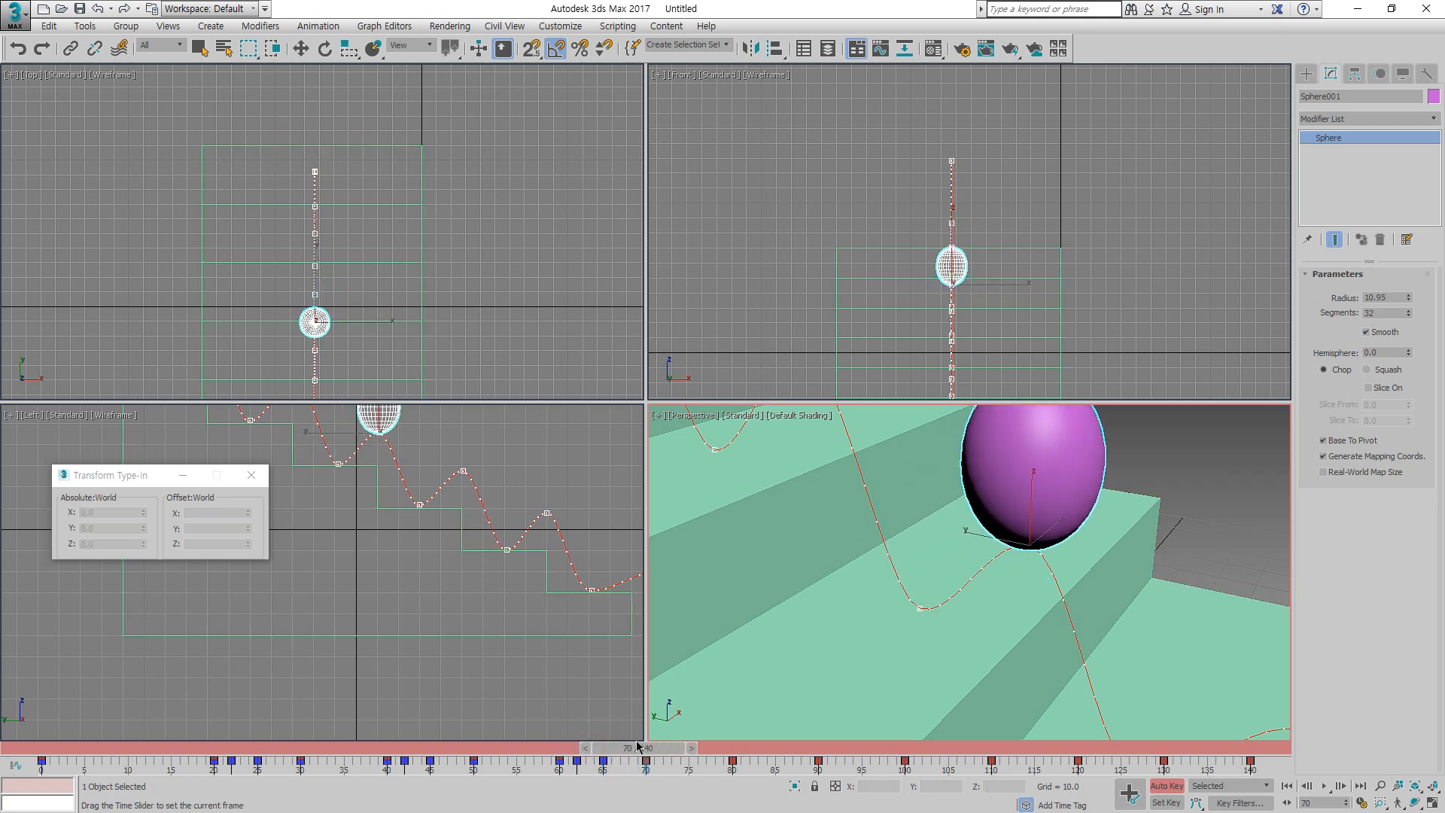
pyautogui.scroll(-4, 949, 576)
pyautogui.scroll(1, 974, 521)
pyautogui.moveTo(990, 511); pyautogui.dragTo(991, 533)
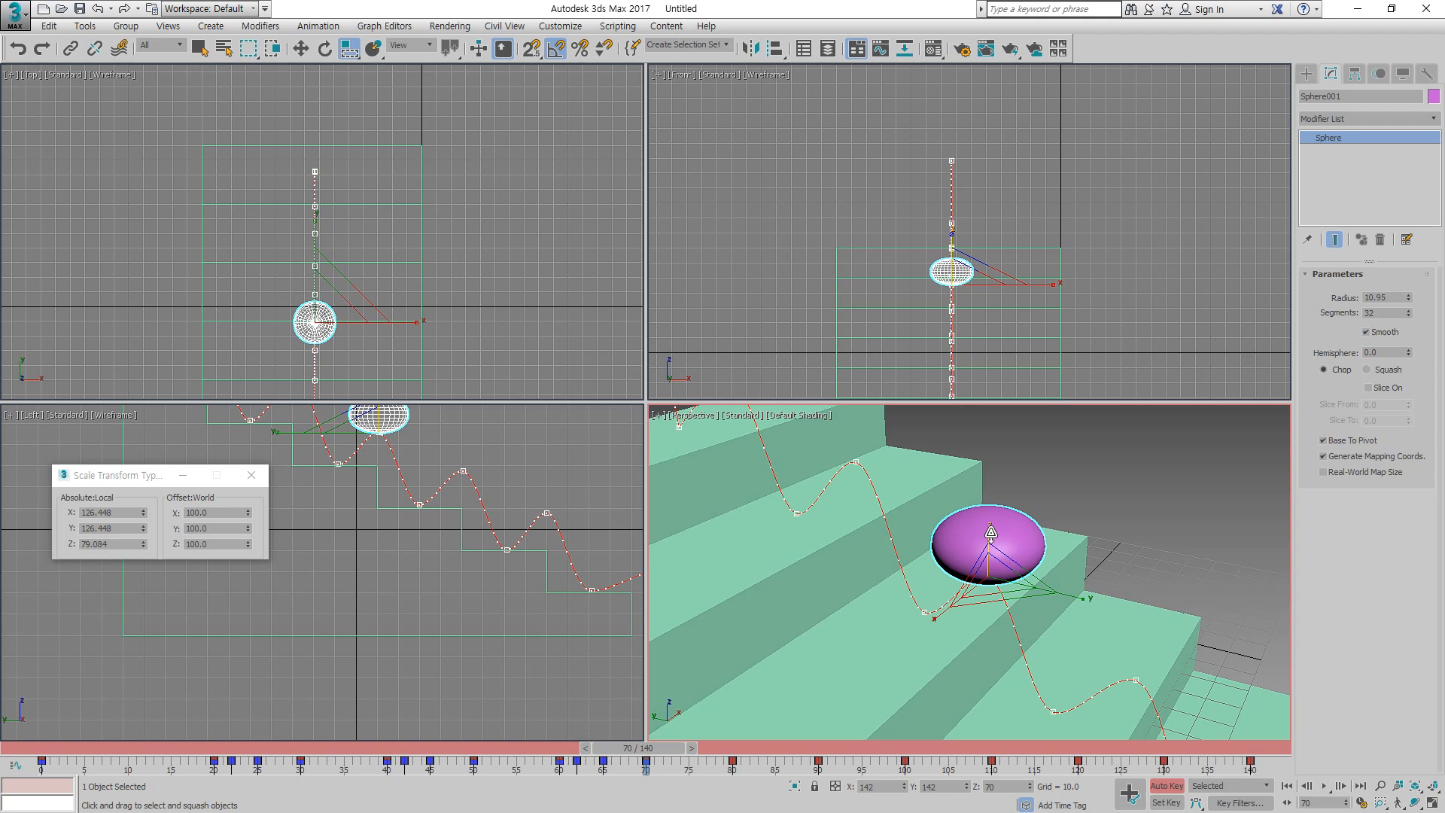
pyautogui.moveTo(124, 512); pyautogui.dragTo(97, 512)
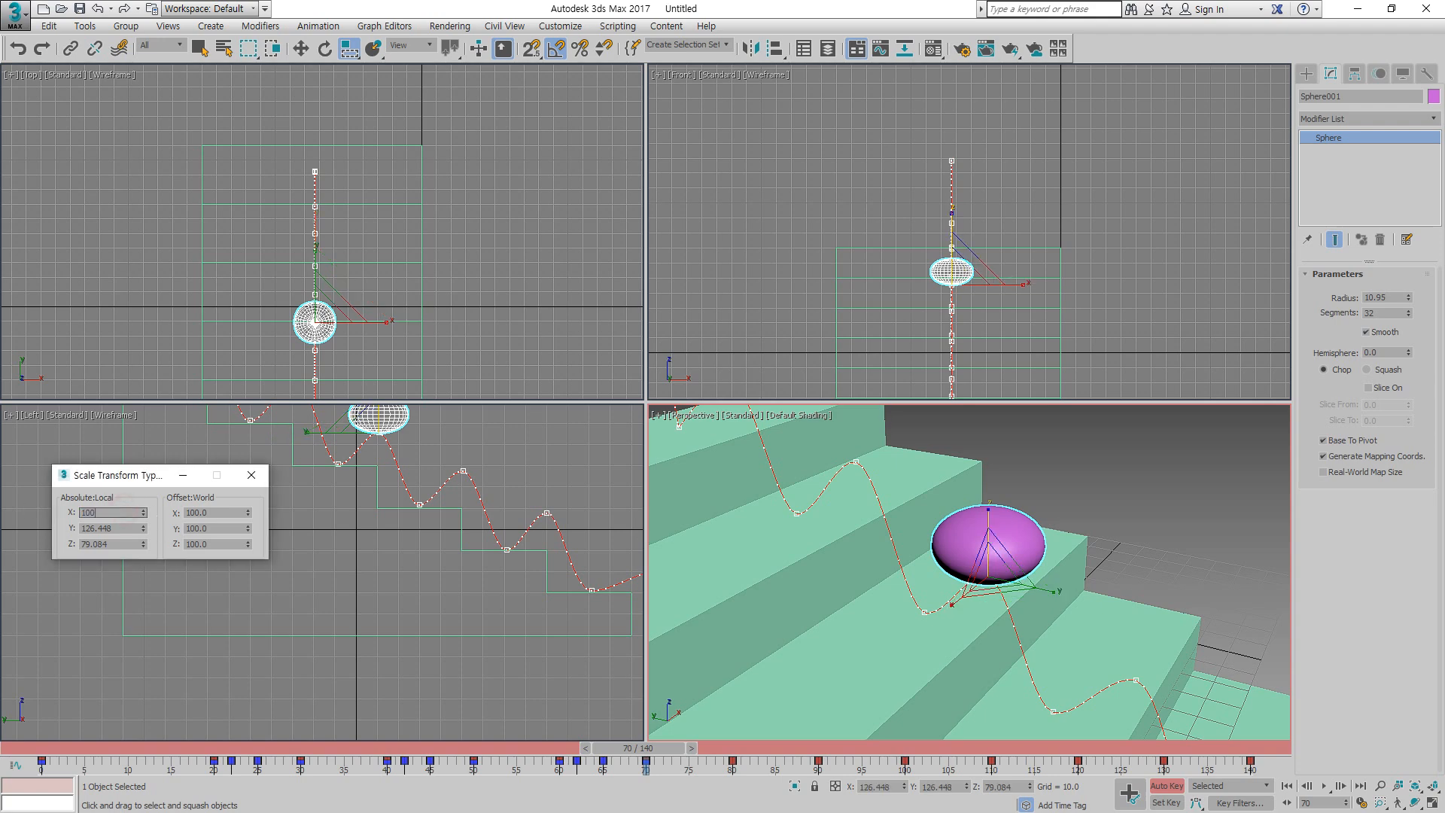
pyautogui.write('100')
pyautogui.press('Return')
pyautogui.moveTo(113, 528); pyautogui.dragTo(17, 544)
pyautogui.write('100')
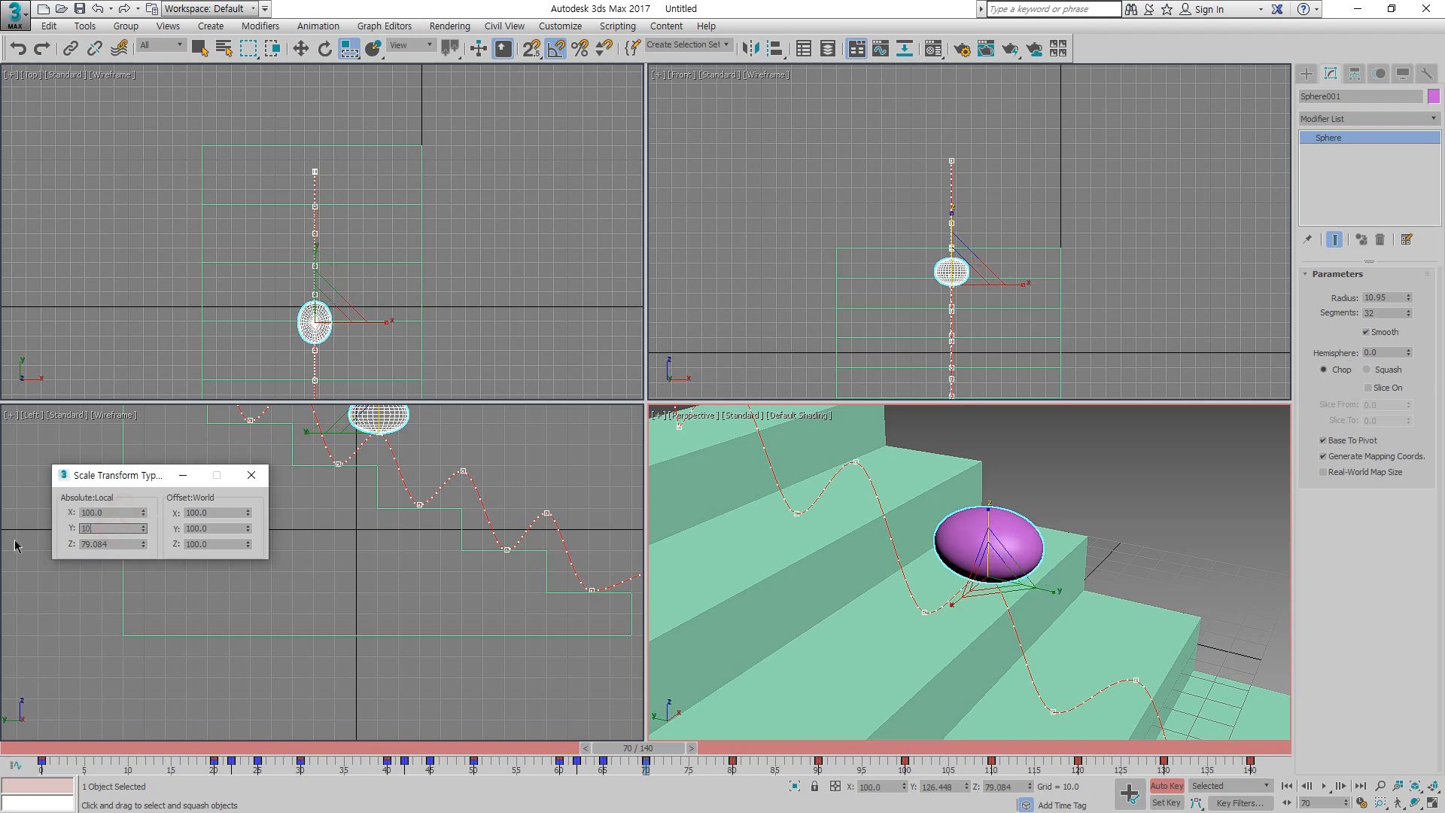
pyautogui.press('Return')
pyautogui.moveTo(116, 544); pyautogui.dragTo(30, 569)
pyautogui.write('100')
pyautogui.press('Return')
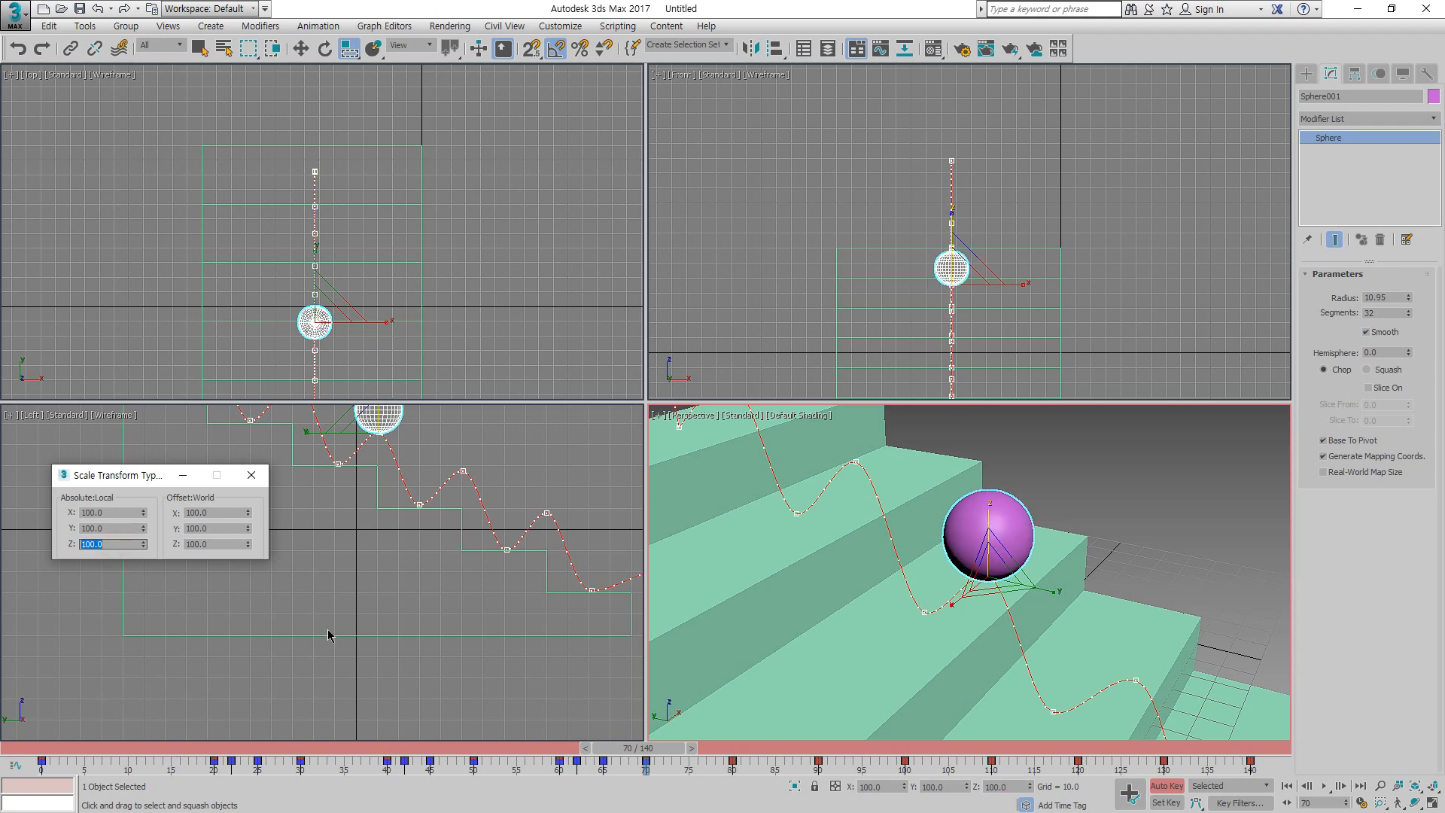
# Step: Key the sphere's scale at frame 80 and set its absolute X, Y and Z values to 100
pyautogui.moveTo(625, 748); pyautogui.dragTo(717, 774)
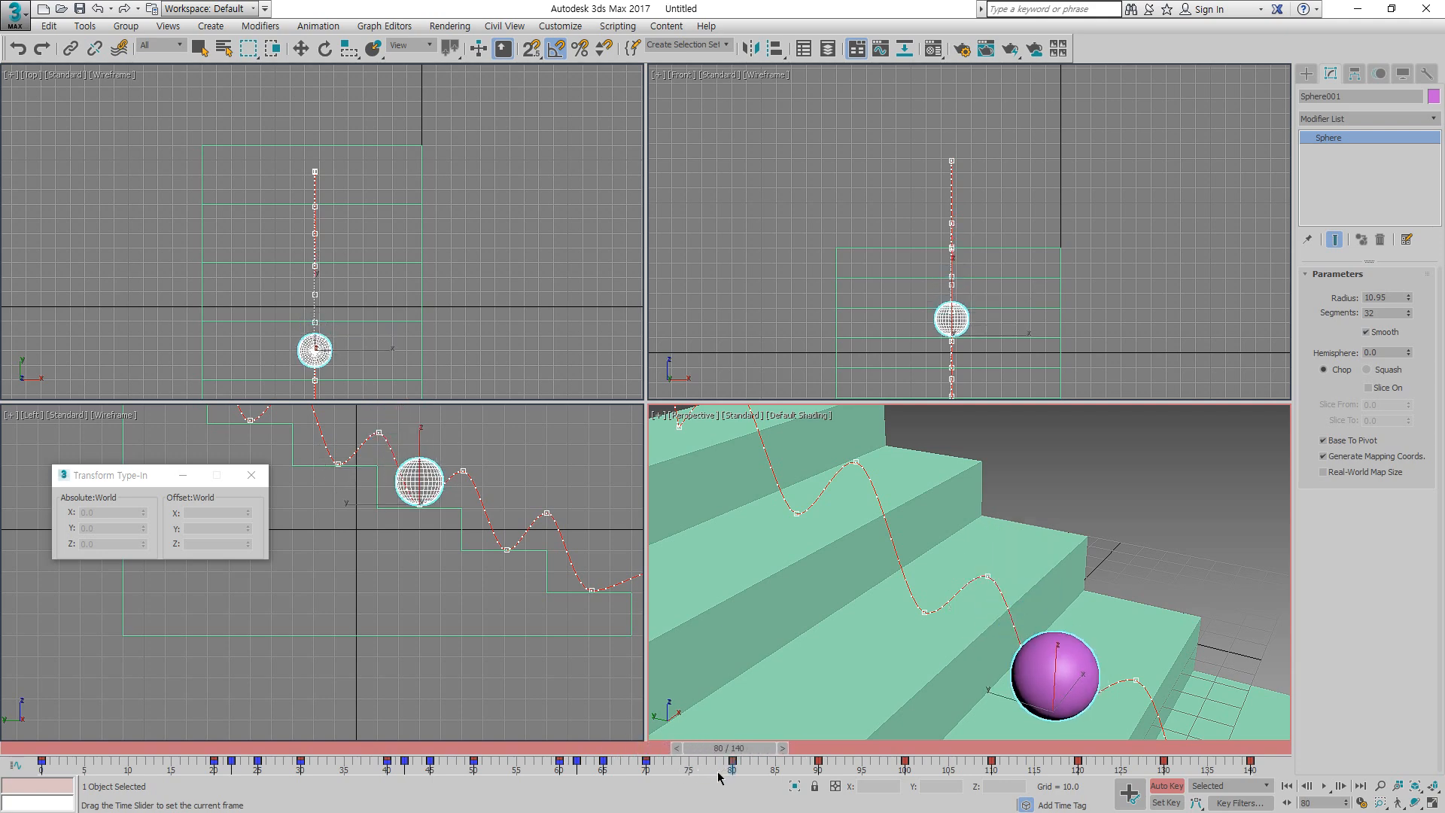
pyautogui.press('r')
pyautogui.moveTo(1069, 655); pyautogui.dragTo(845, 468, button='middle')
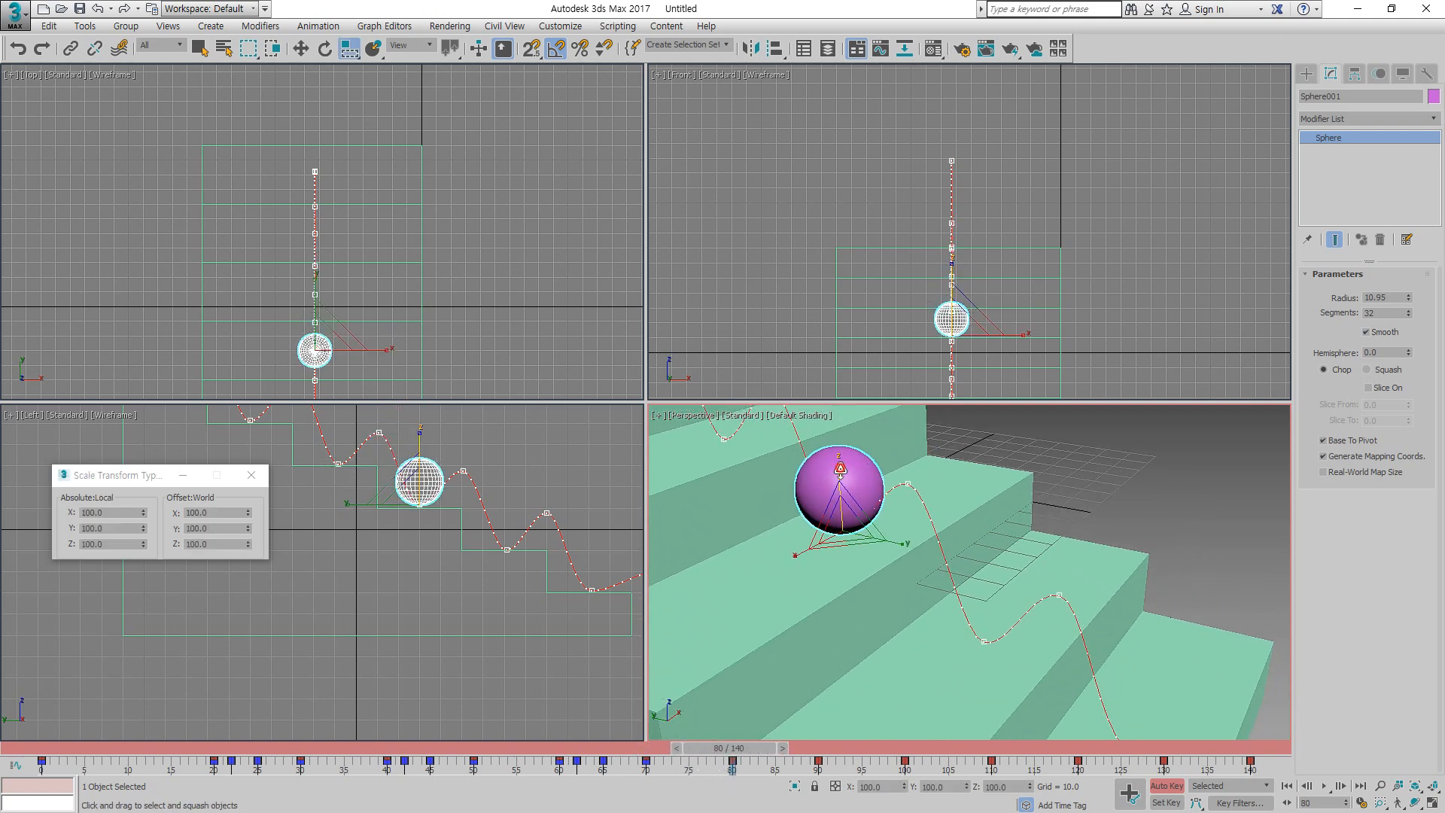
pyautogui.moveTo(841, 469); pyautogui.dragTo(844, 462)
pyautogui.moveTo(121, 513); pyautogui.dragTo(27, 512)
pyautogui.write('100')
pyautogui.press('Return')
pyautogui.write('100')
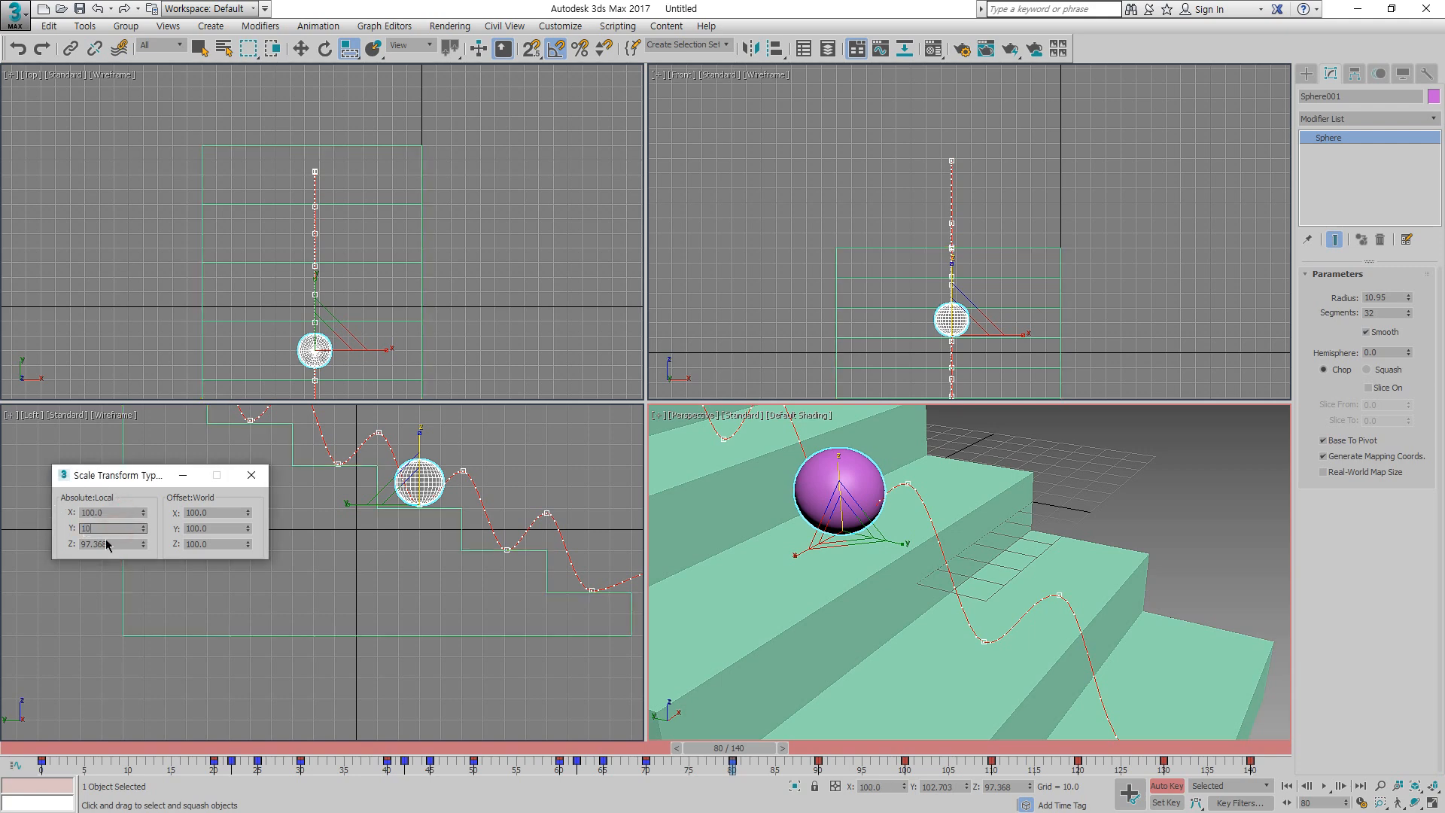
pyautogui.press('Return')
pyautogui.moveTo(101, 543); pyautogui.dragTo(71, 544)
pyautogui.write('100')
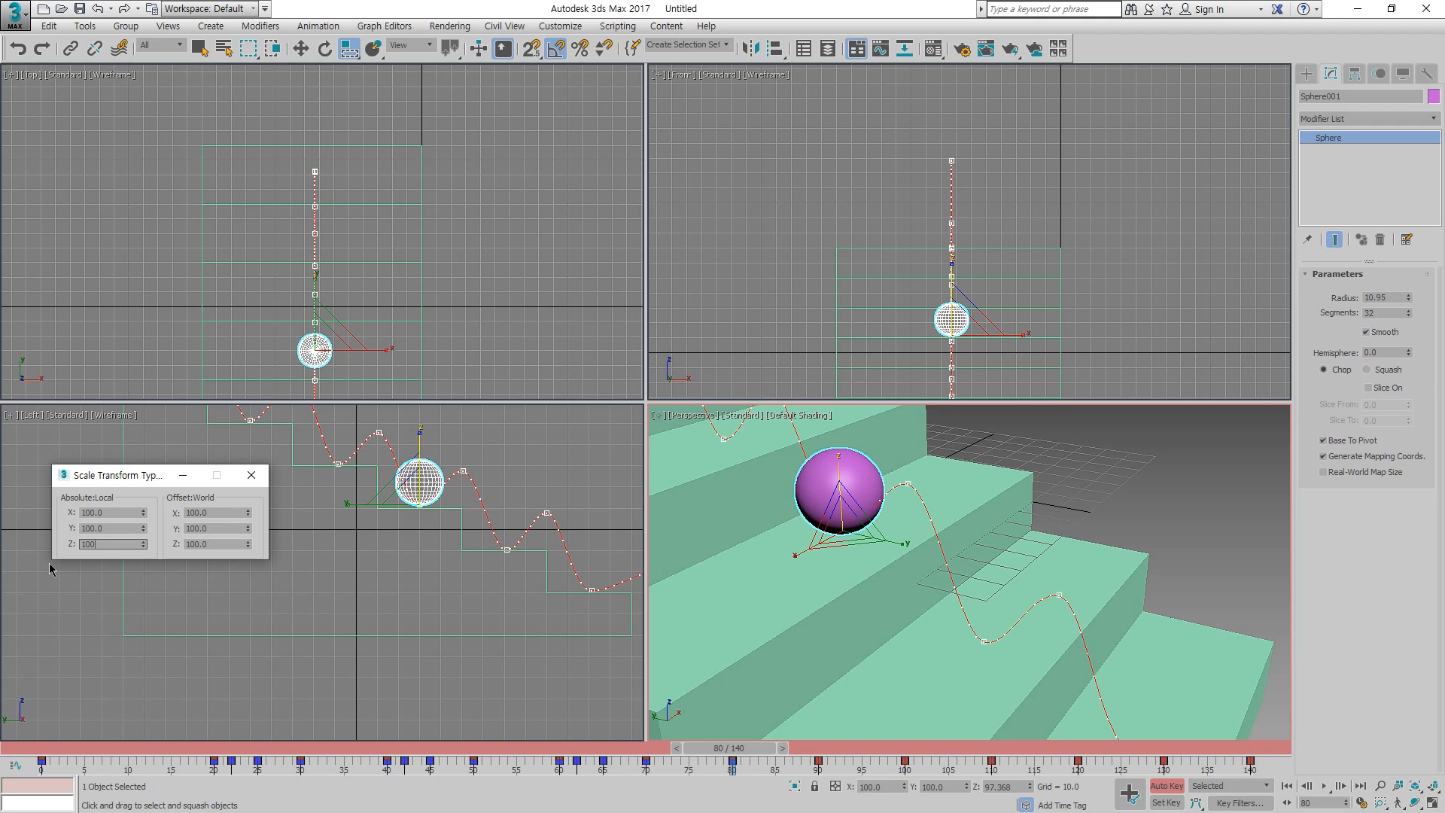
pyautogui.press('Return')
# Step: Squash the sphere at frame 82 to about 66% Z and 151% X/Y, and stretch it at frame 85 to about 116% Z and 86% X/Y
pyautogui.moveTo(764, 746); pyautogui.dragTo(783, 746)
pyautogui.moveTo(851, 470); pyautogui.dragTo(850, 497)
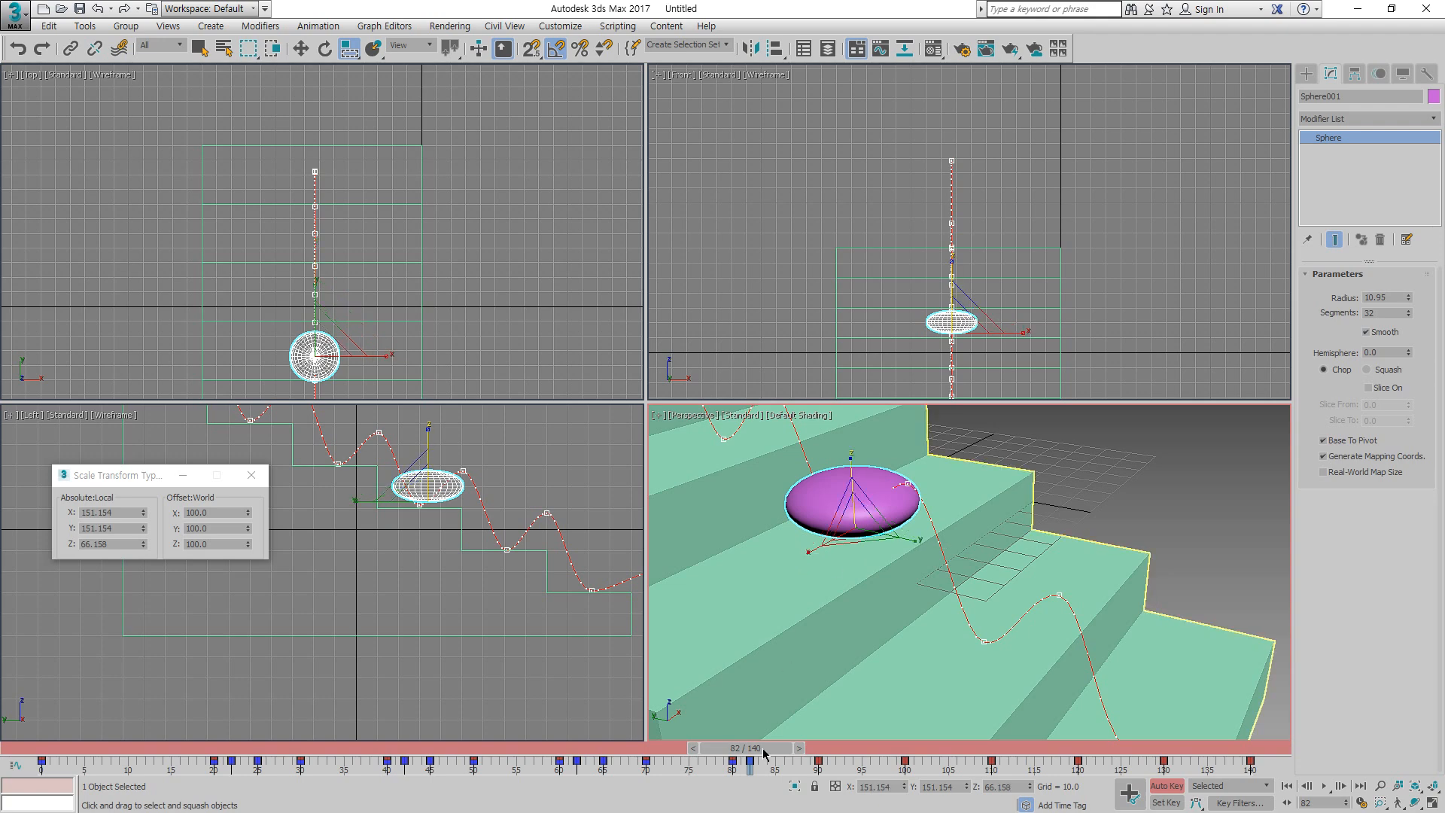
pyautogui.moveTo(762, 747); pyautogui.dragTo(821, 670)
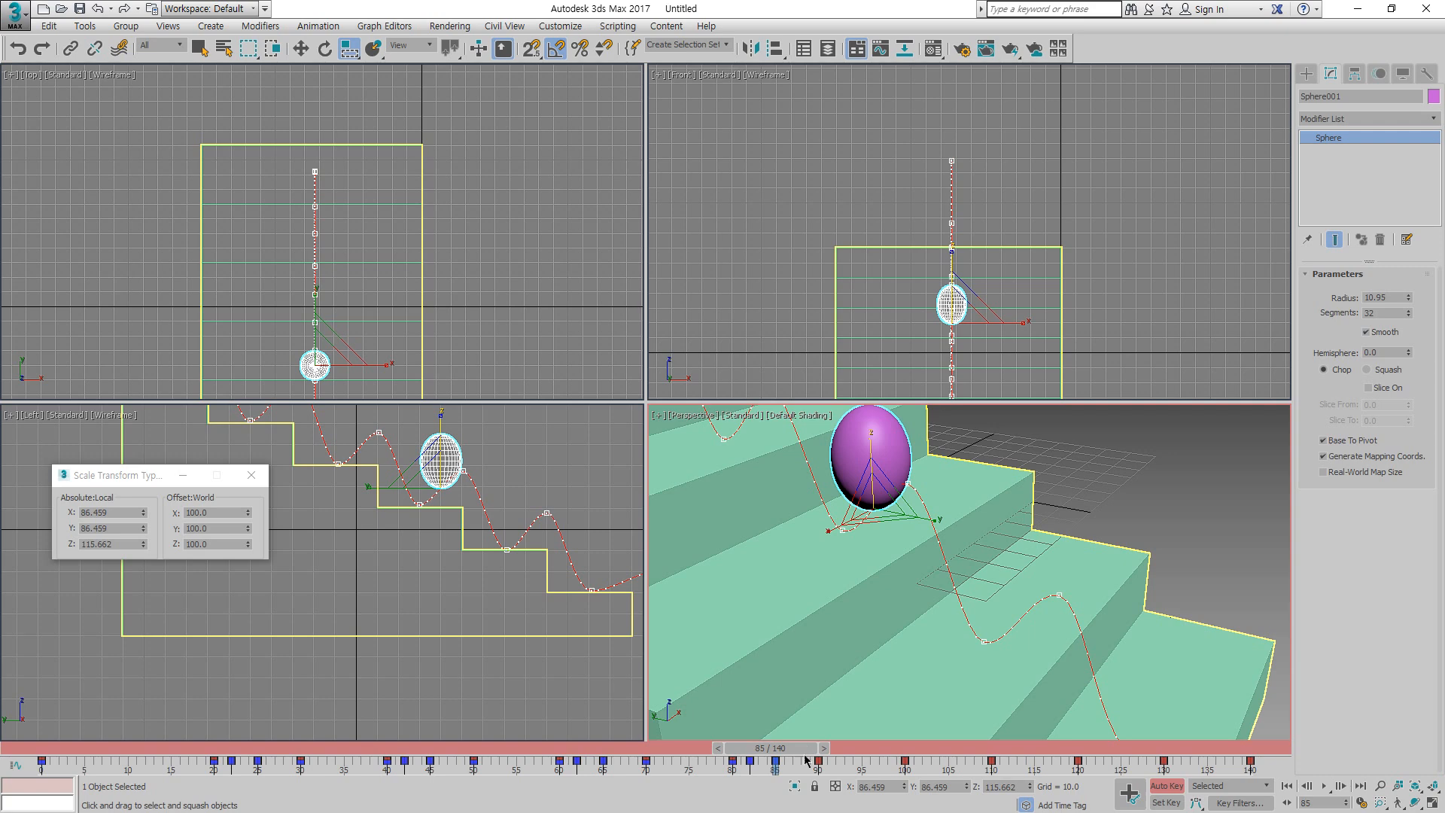
# Step: Key the sphere's scale at frame 90 and set its absolute X, Y and Z values to 100
pyautogui.moveTo(806, 760); pyautogui.dragTo(849, 753)
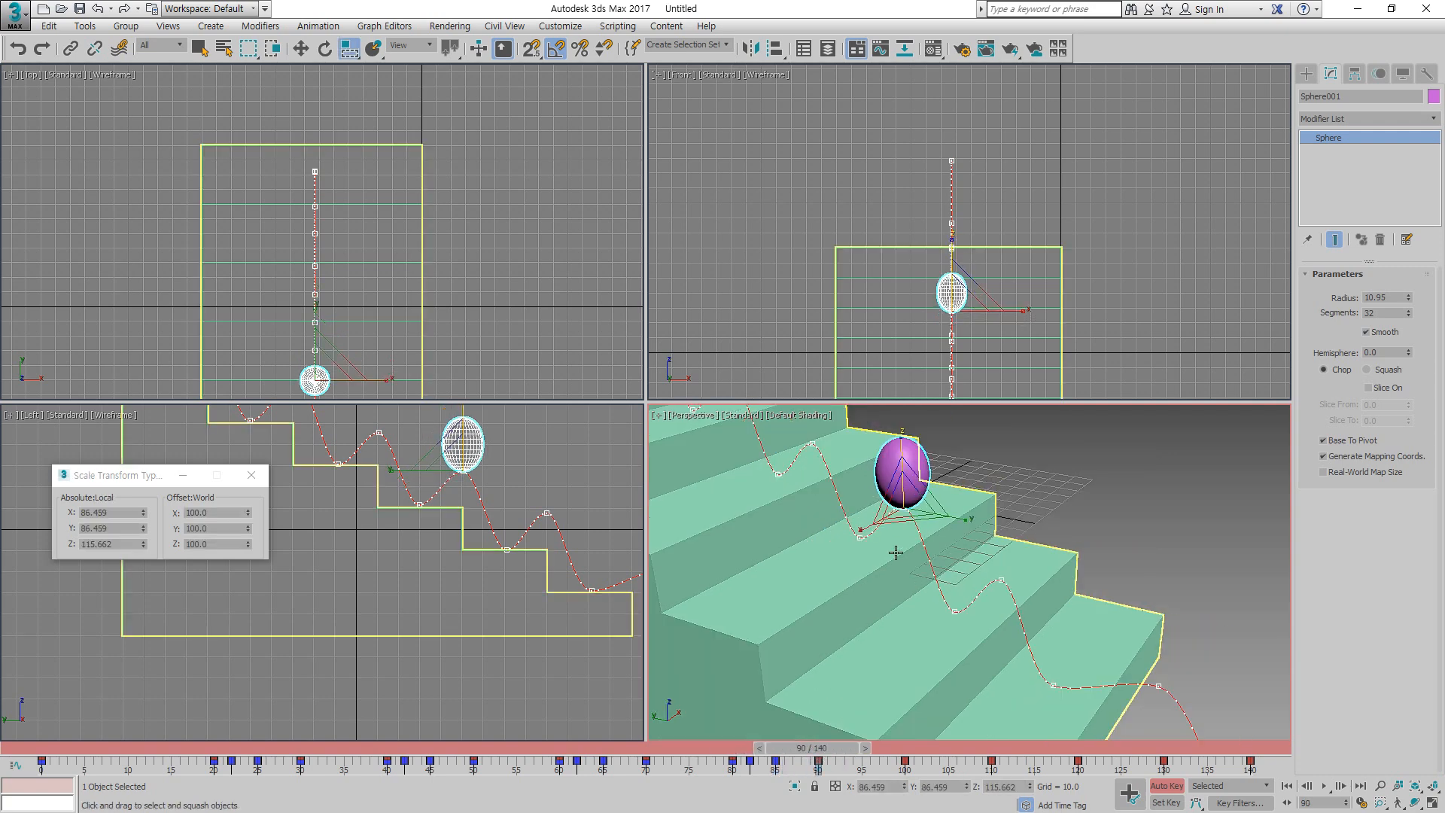
pyautogui.moveTo(896, 552); pyautogui.dragTo(821, 598, button='middle')
pyautogui.moveTo(829, 489); pyautogui.dragTo(828, 503)
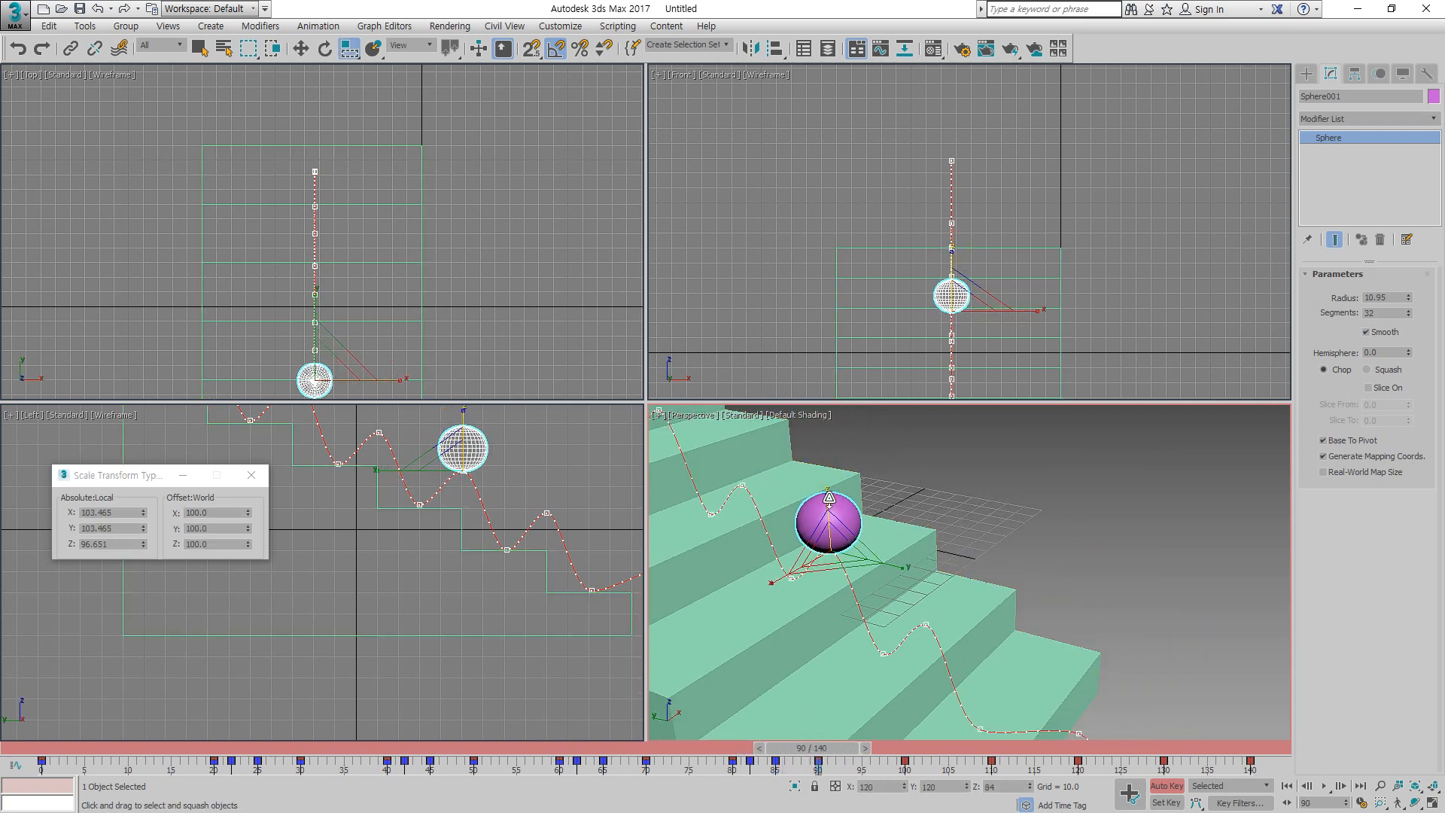
pyautogui.doubleClick(128, 513)
pyautogui.write('100')
pyautogui.press('Return')
pyautogui.moveTo(120, 528); pyautogui.dragTo(95, 545)
pyautogui.write('0100')
pyautogui.press('Return')
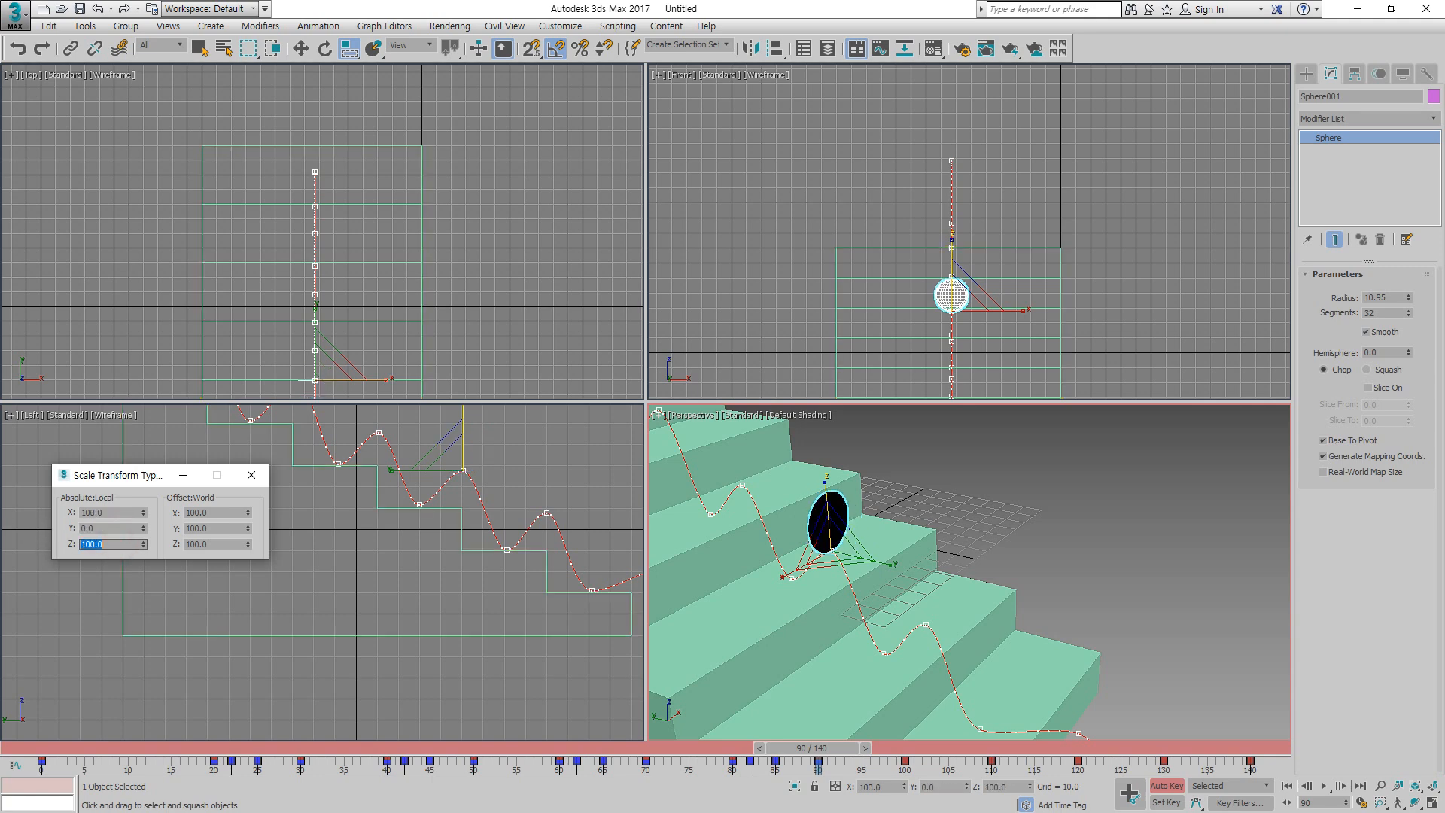
pyautogui.moveTo(100, 525); pyautogui.dragTo(5, 530)
pyautogui.write('100')
pyautogui.press('Return')
# Step: Key a slight squash on the sphere at frame 100, about 94% in Z and 106% in X and Y
pyautogui.moveTo(856, 752); pyautogui.dragTo(915, 762)
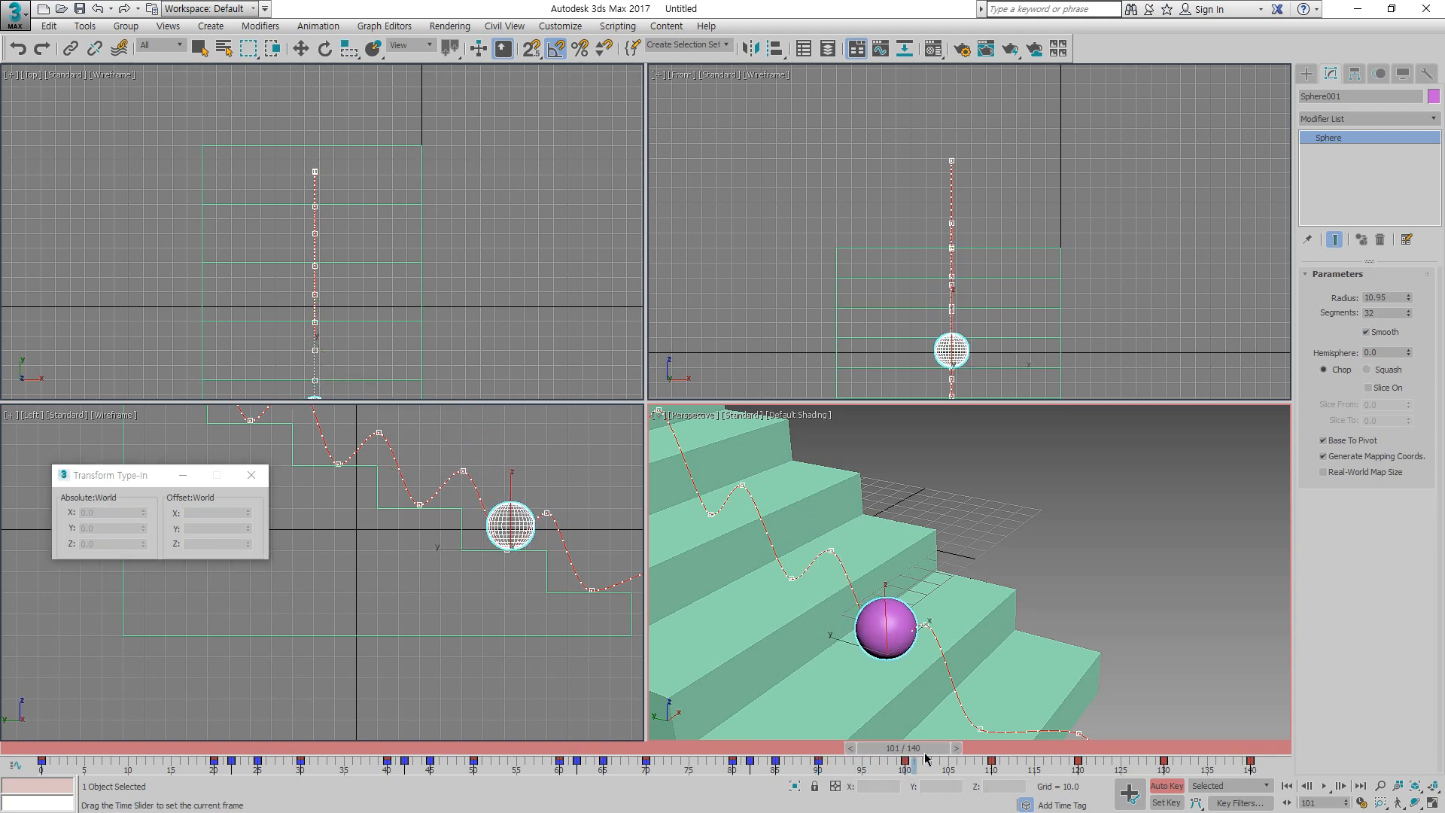
pyautogui.press('r')
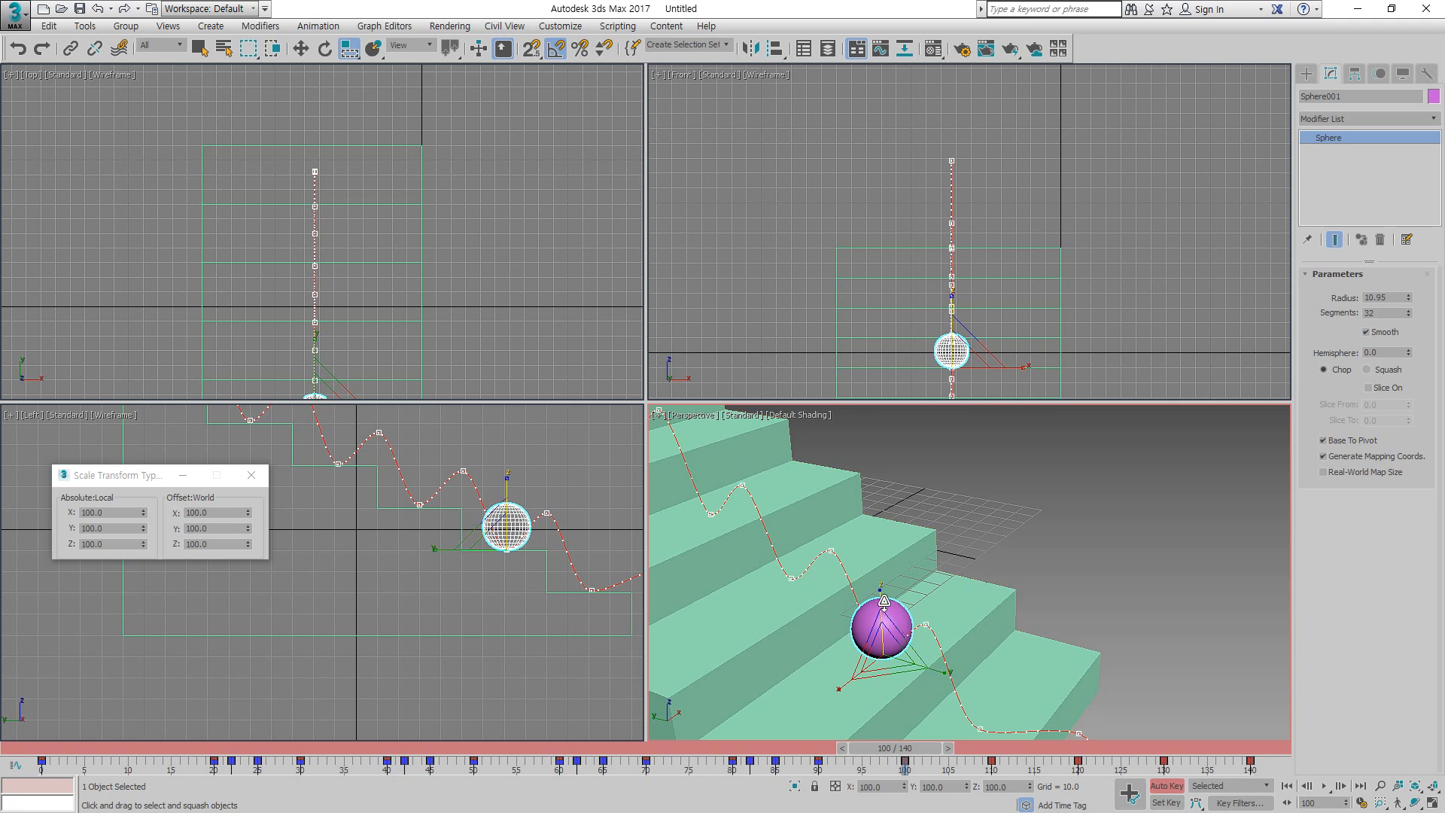
pyautogui.moveTo(879, 598); pyautogui.dragTo(880, 602)
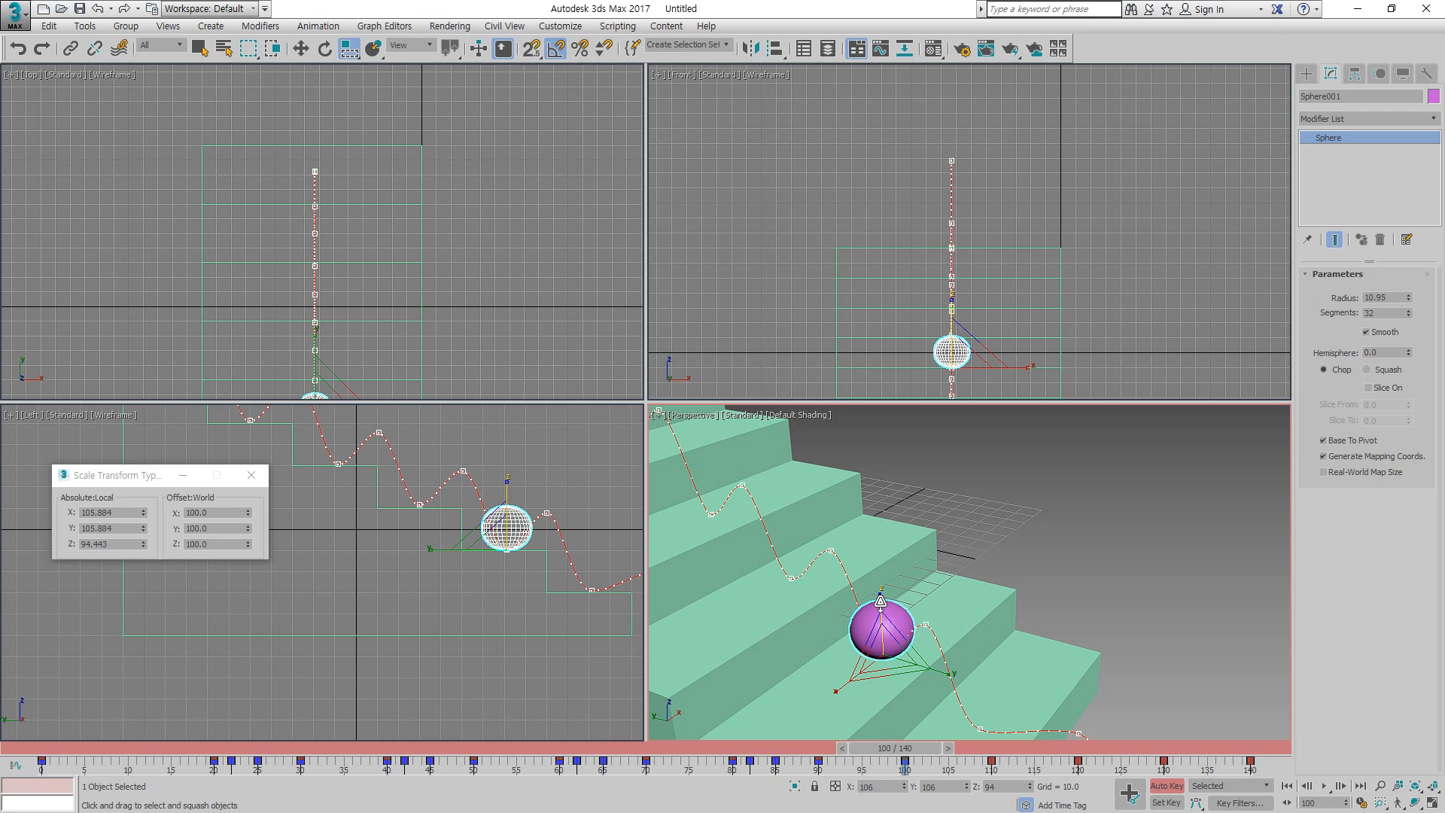
# Step: Squash the sphere at frame 102 to about 63% Z and 159% X/Y, and stretch it at frame 105 to about 141% Z and 71% X/Y
pyautogui.moveTo(890, 749); pyautogui.dragTo(908, 746)
pyautogui.moveTo(889, 600); pyautogui.dragTo(890, 629)
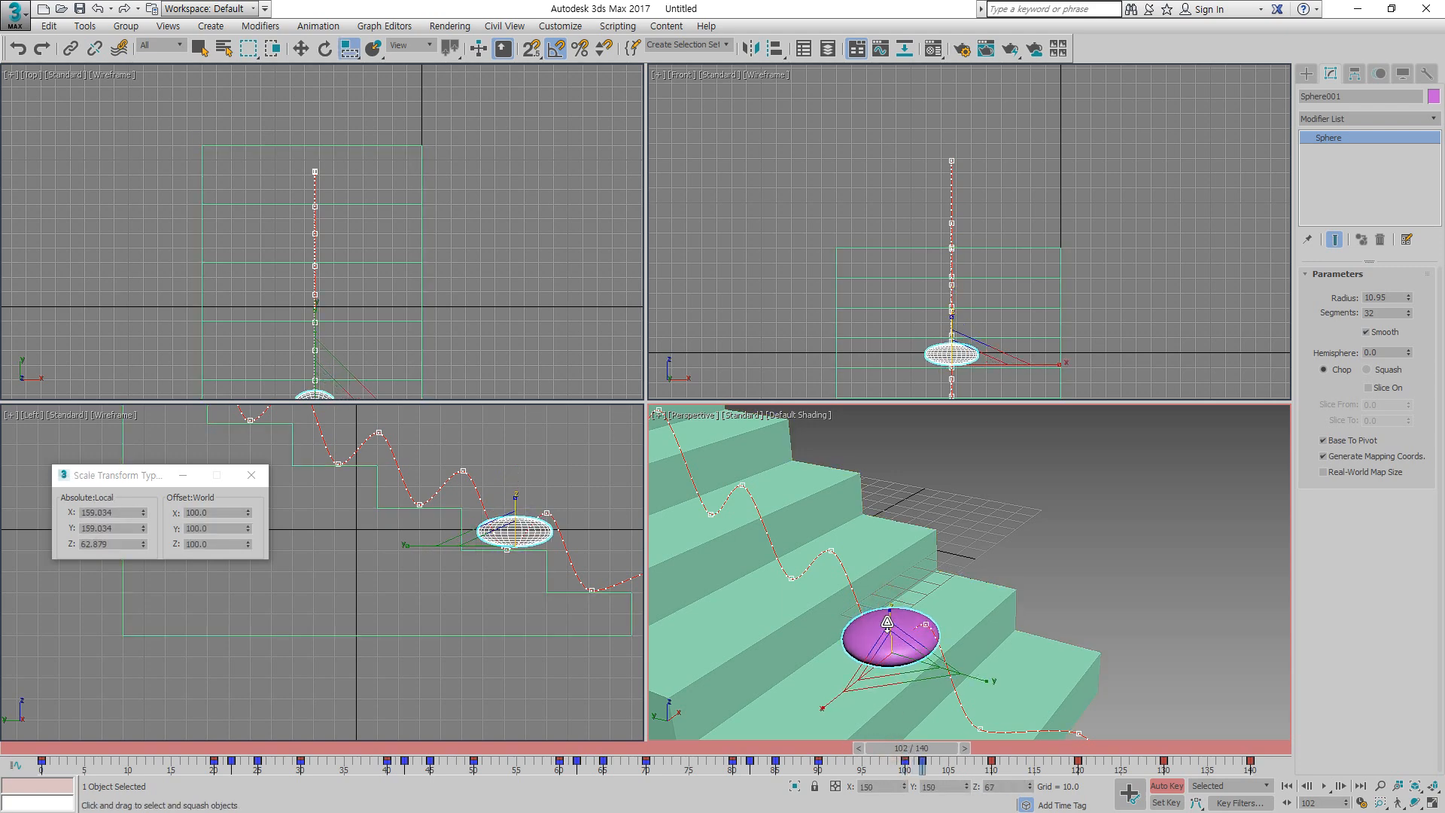
pyautogui.moveTo(926, 751); pyautogui.dragTo(952, 750)
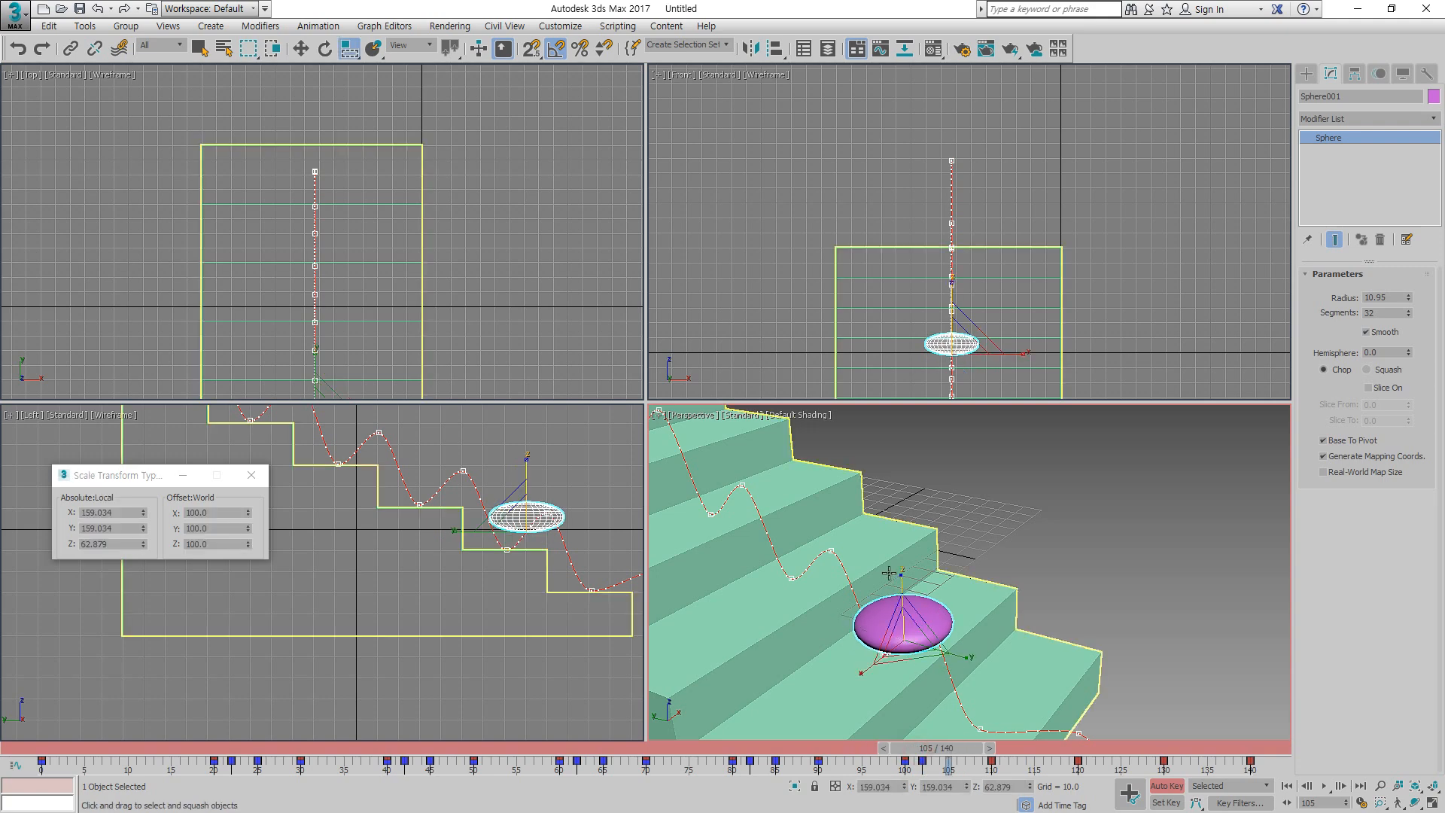
pyautogui.moveTo(901, 586); pyautogui.dragTo(902, 531)
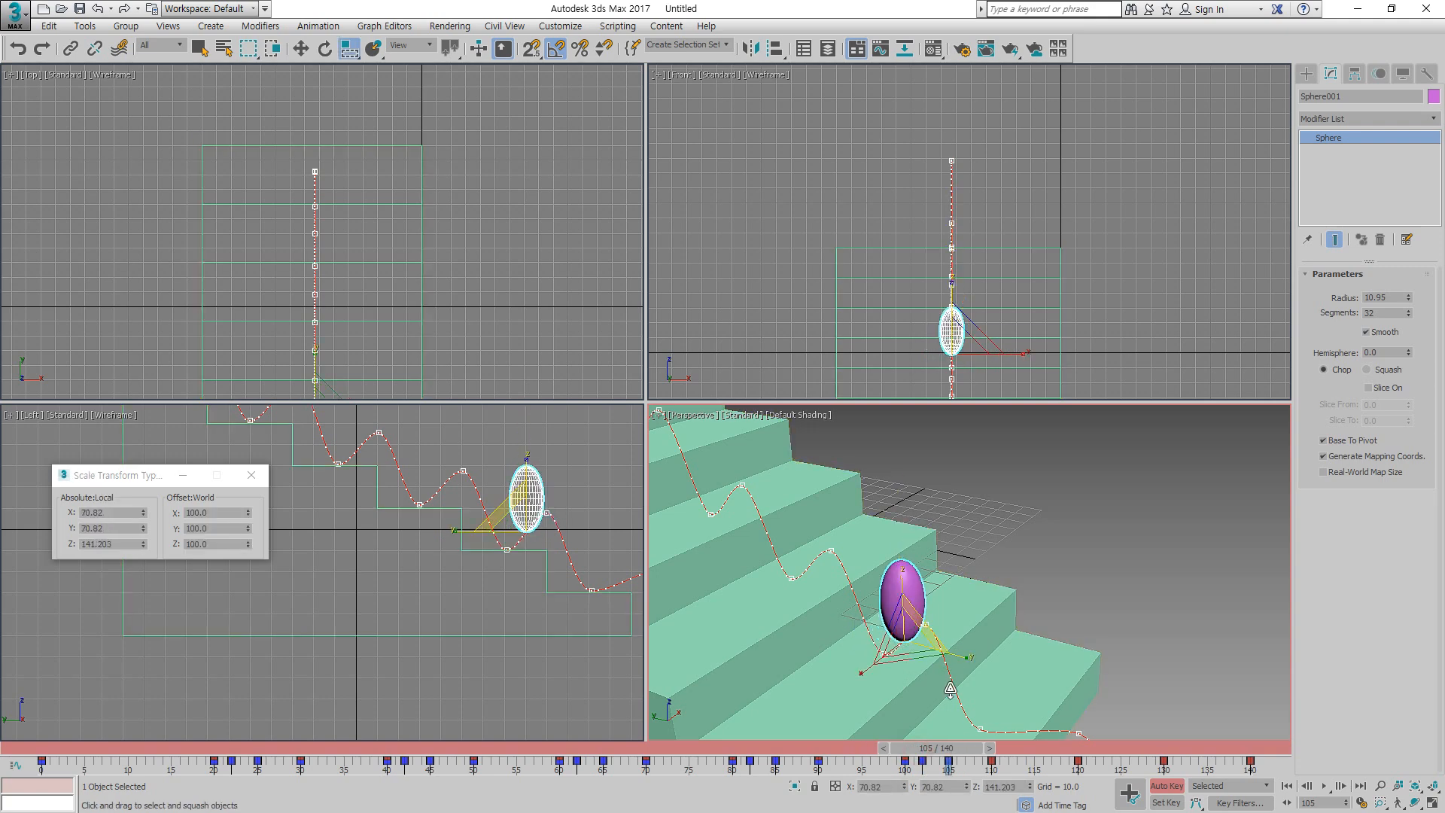
# Step: Key the sphere's scale at frame 110 and set its absolute X, Y and Z values to 100
pyautogui.moveTo(952, 753); pyautogui.dragTo(993, 750)
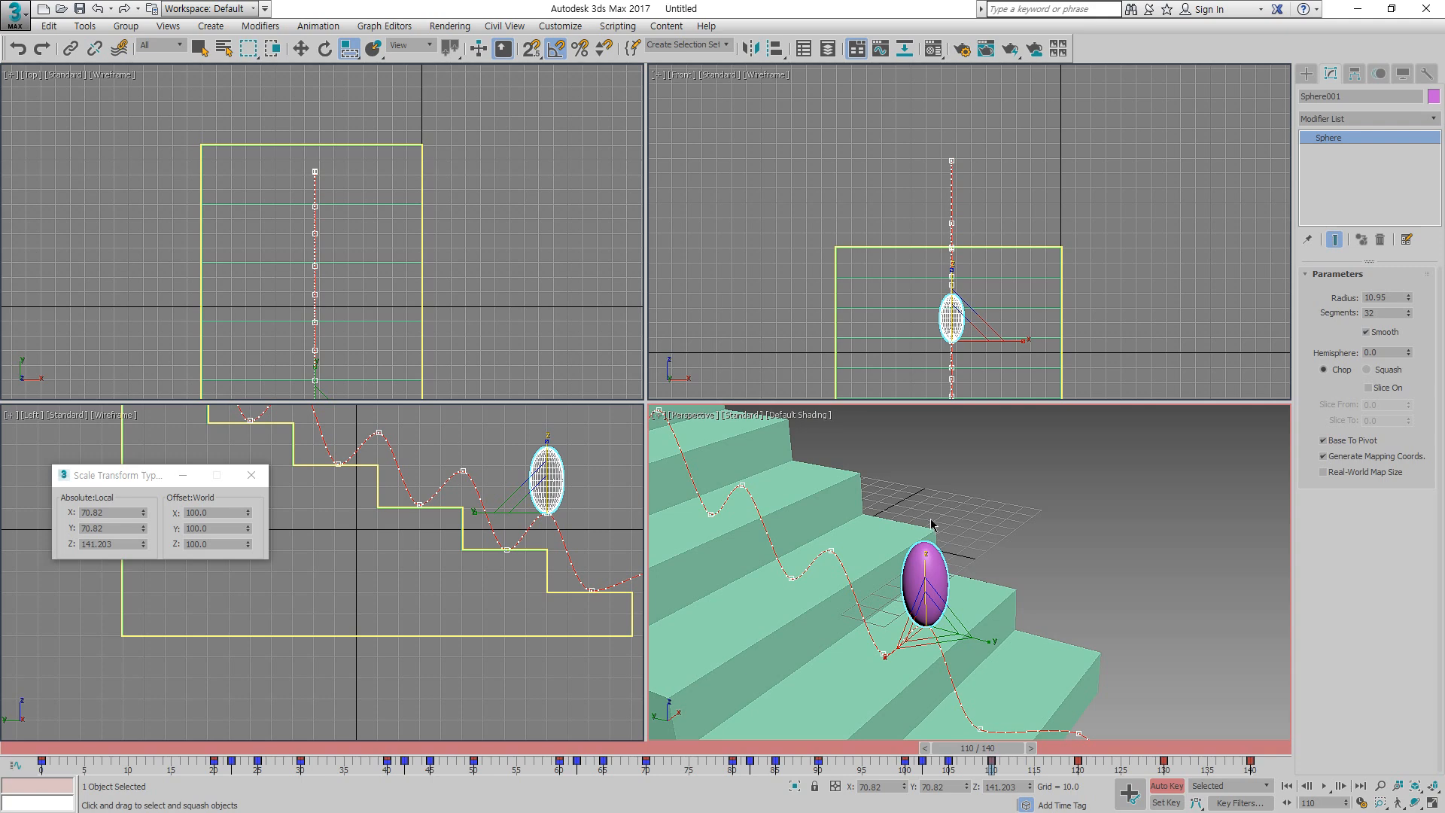
pyautogui.moveTo(927, 555); pyautogui.dragTo(926, 601)
pyautogui.doubleClick(114, 513)
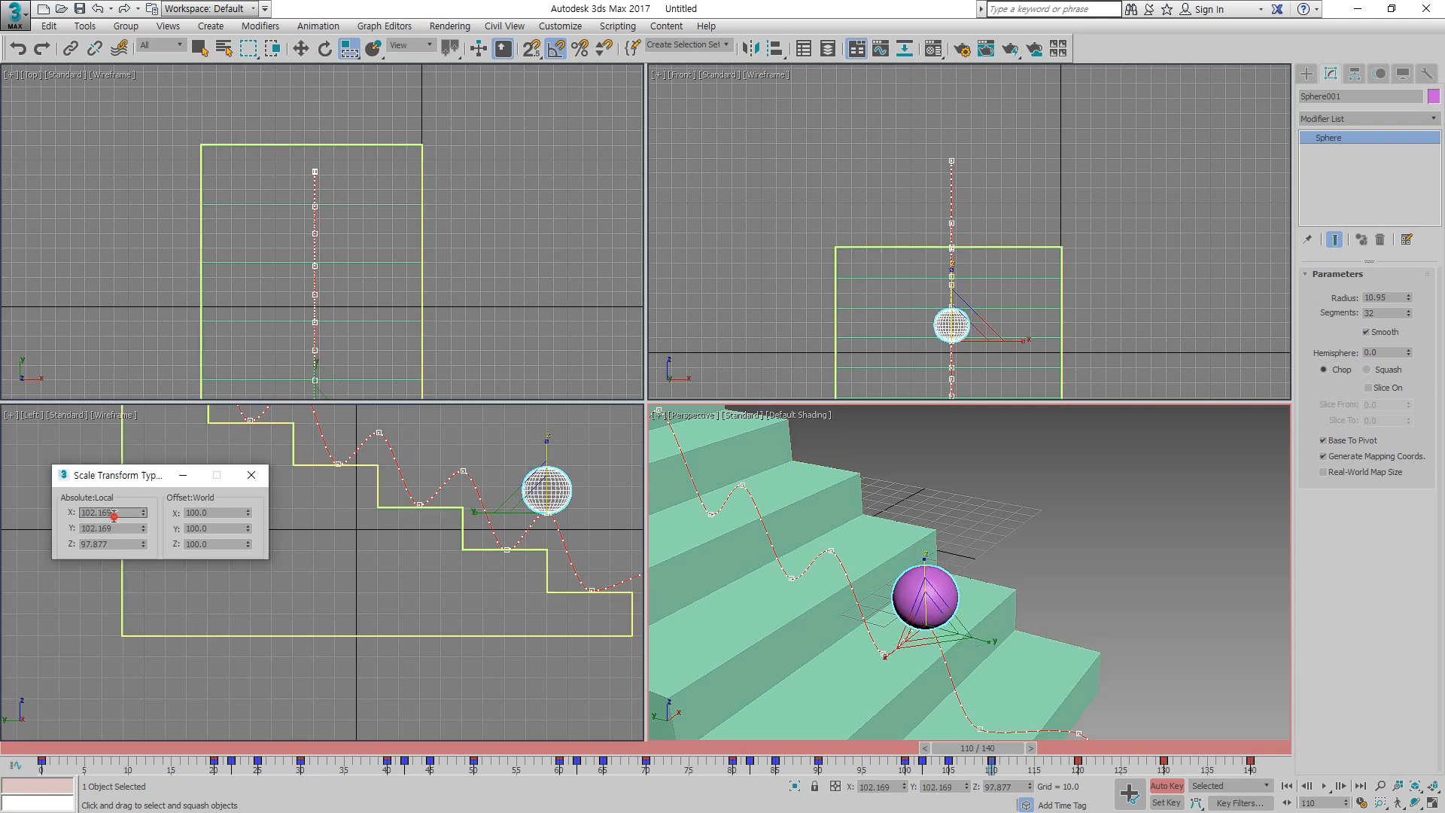
pyautogui.write('100')
pyautogui.press('Tab')
pyautogui.write('1')
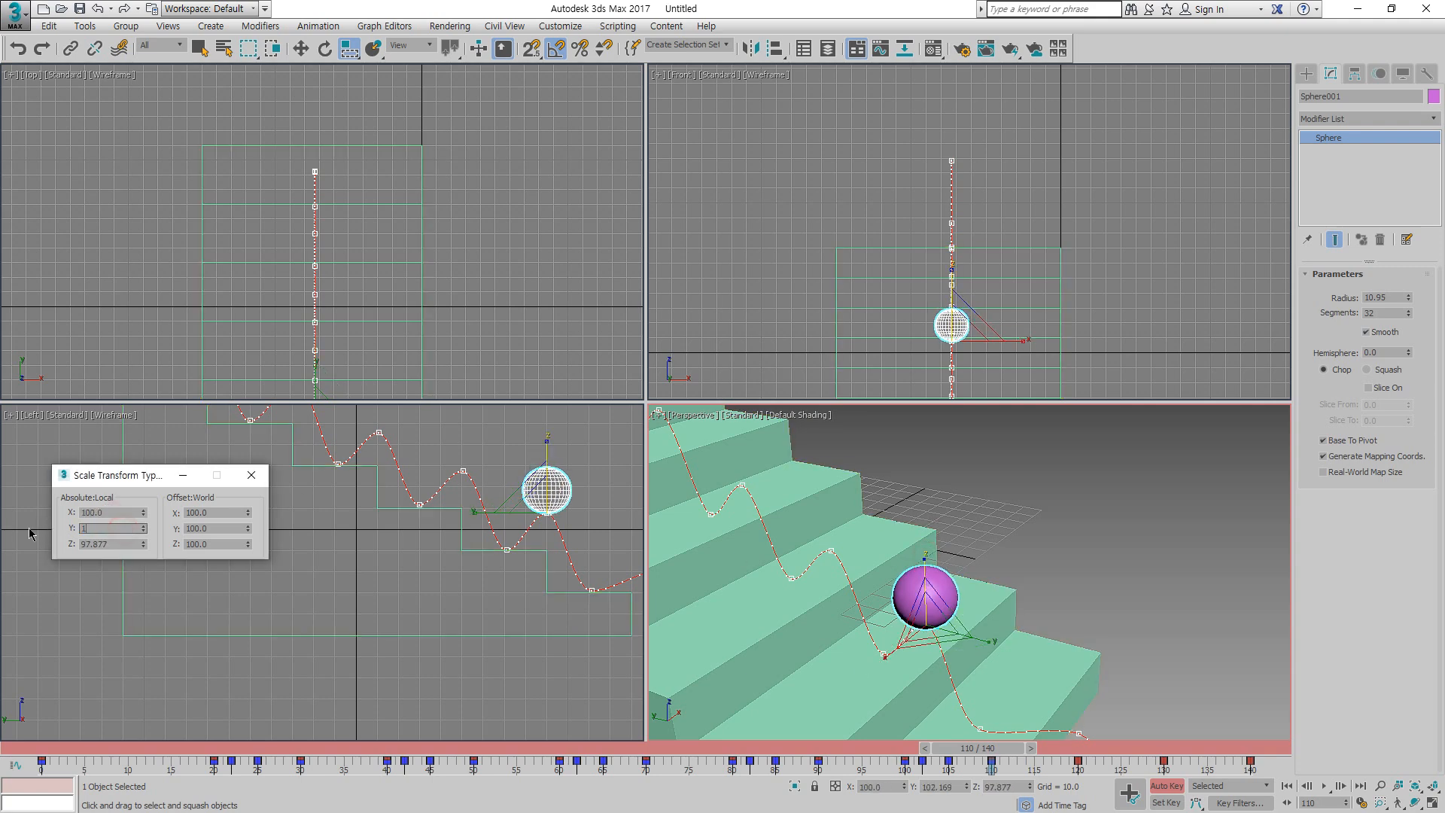
pyautogui.write('00')
pyautogui.press('Return')
pyautogui.doubleClick(124, 543)
pyautogui.write('100')
pyautogui.press('Return')
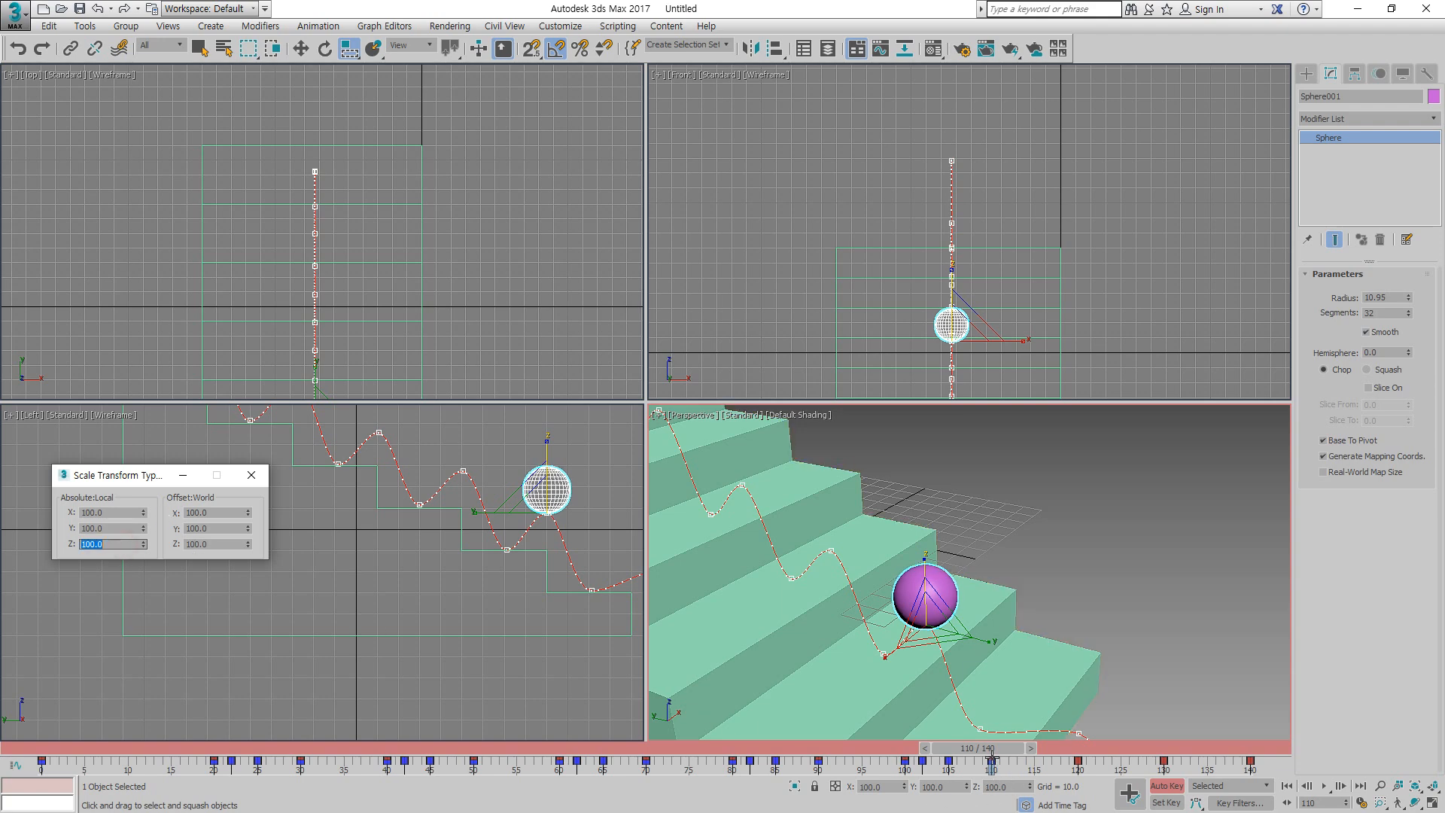
# Step: Key a slight squash on the sphere at frame 120, about 96% in Z and 104% in X and Y
pyautogui.moveTo(992, 756); pyautogui.dragTo(1083, 755)
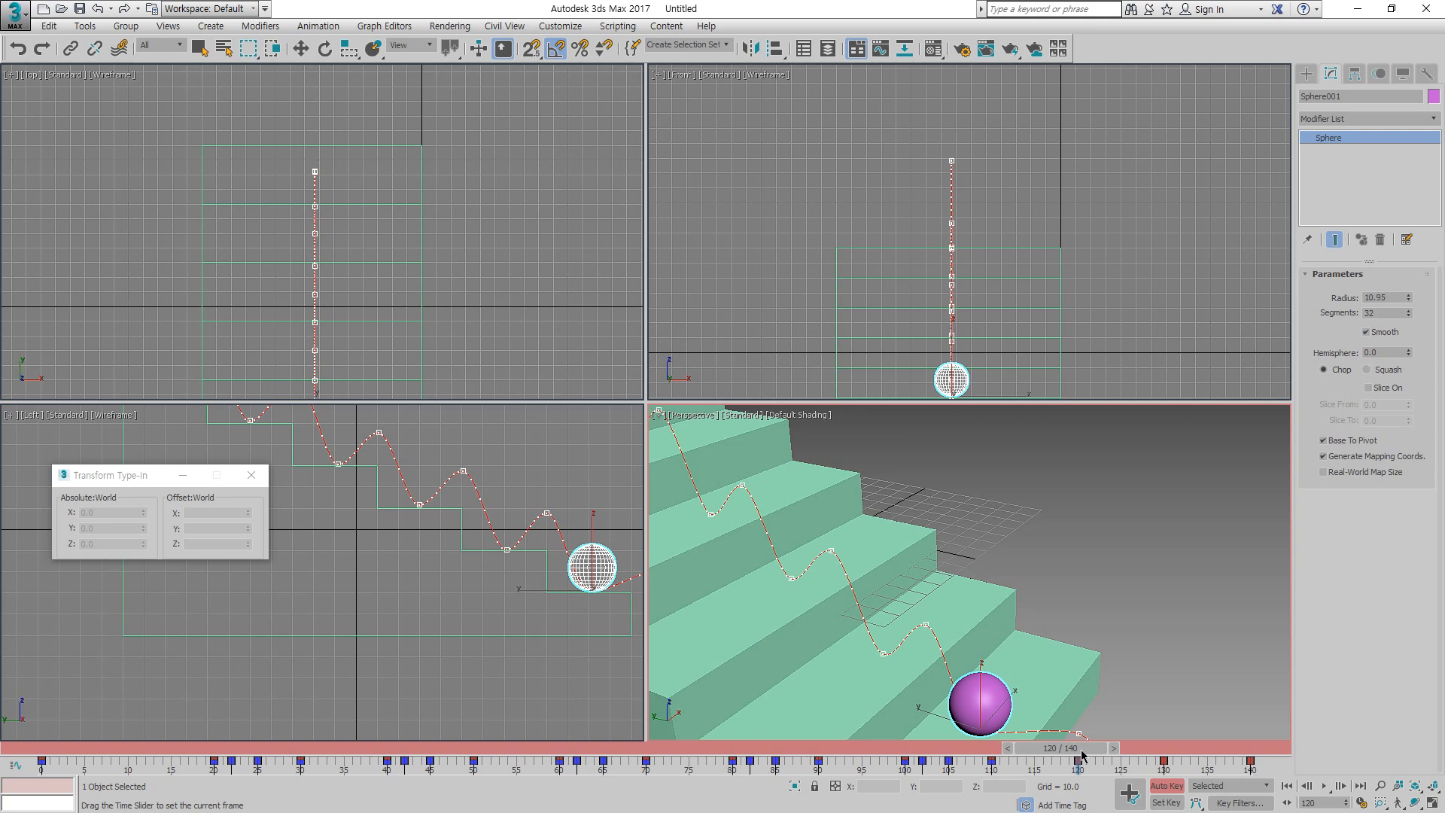
pyautogui.moveTo(907, 653); pyautogui.dragTo(744, 550, button='middle')
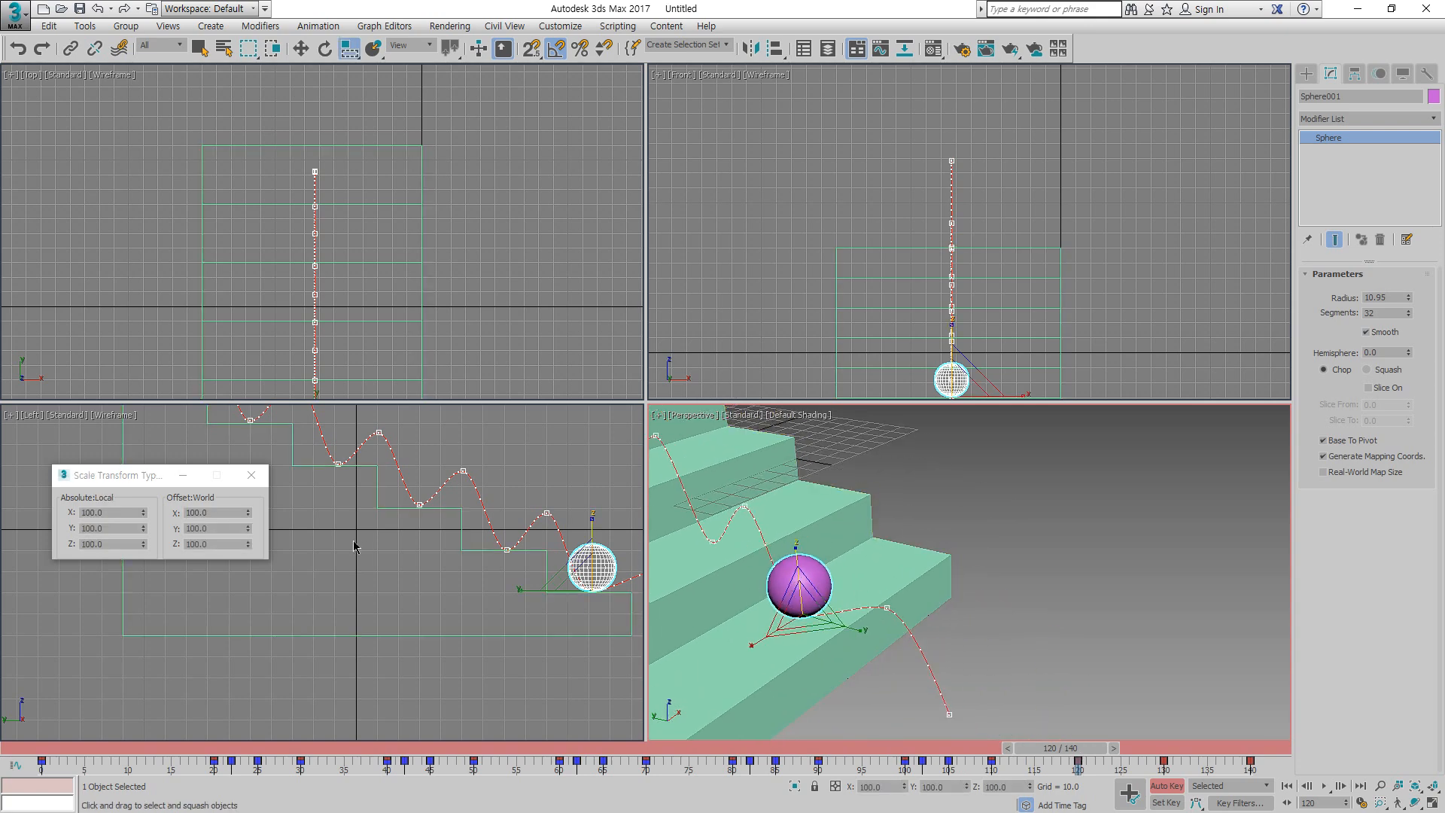
pyautogui.moveTo(799, 557); pyautogui.dragTo(801, 566)
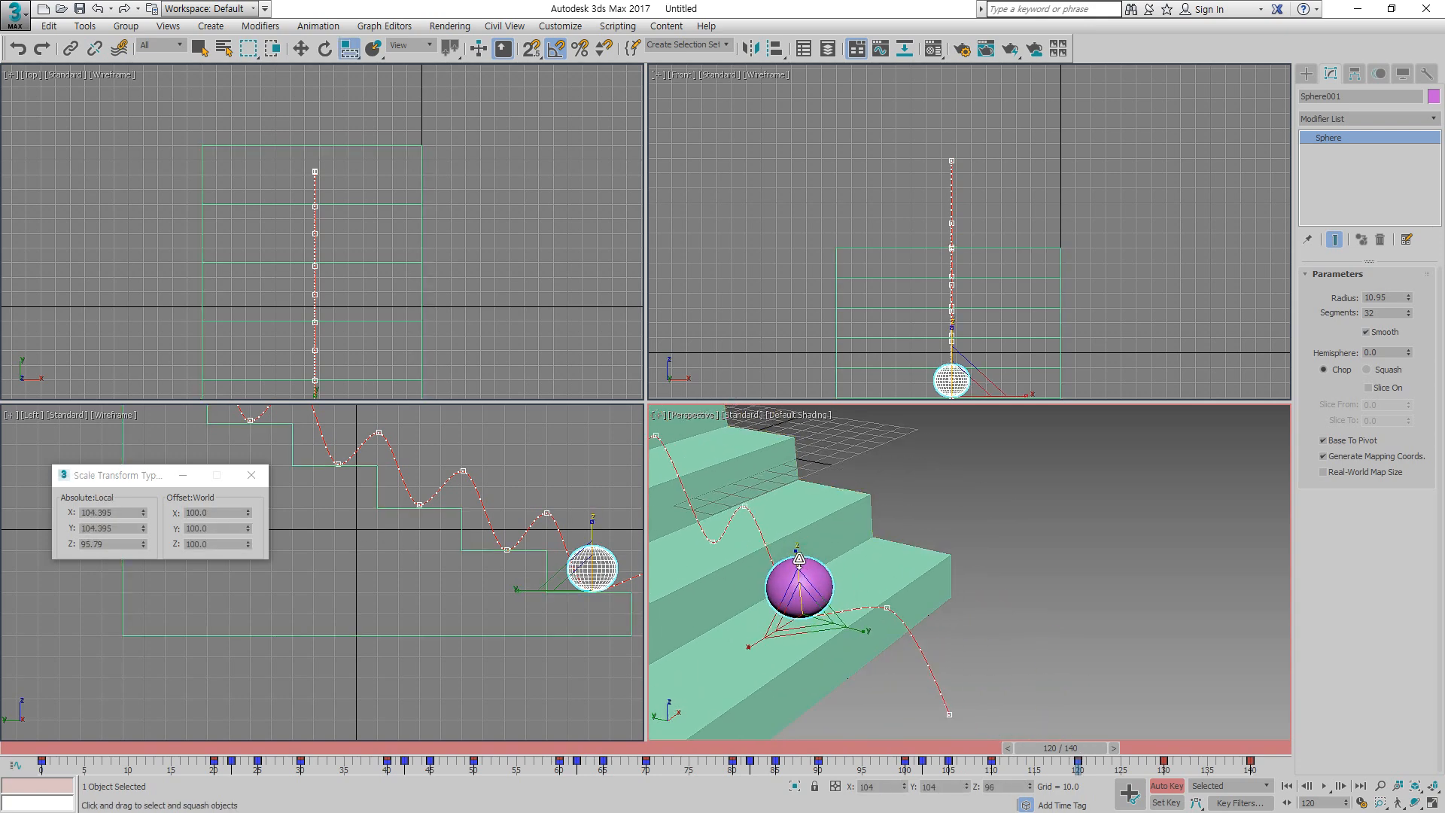
# Step: Squash the sphere at frame 122 to about 63% Z and 159% X/Y, and stretch it at frame 125 to about 129% Z and 78% X/Y
pyautogui.moveTo(1063, 749); pyautogui.dragTo(1080, 750)
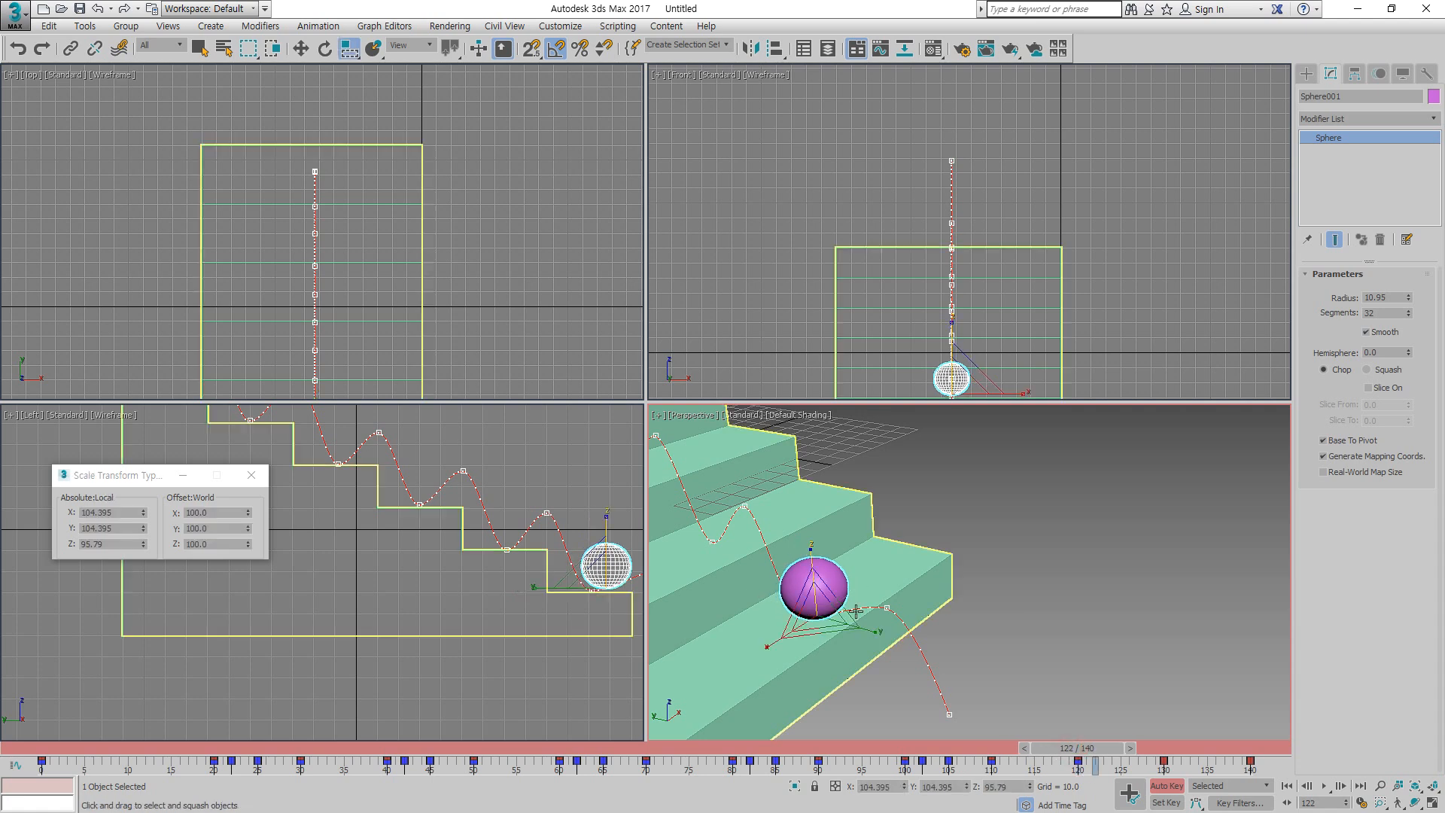
pyautogui.moveTo(812, 559); pyautogui.dragTo(814, 599)
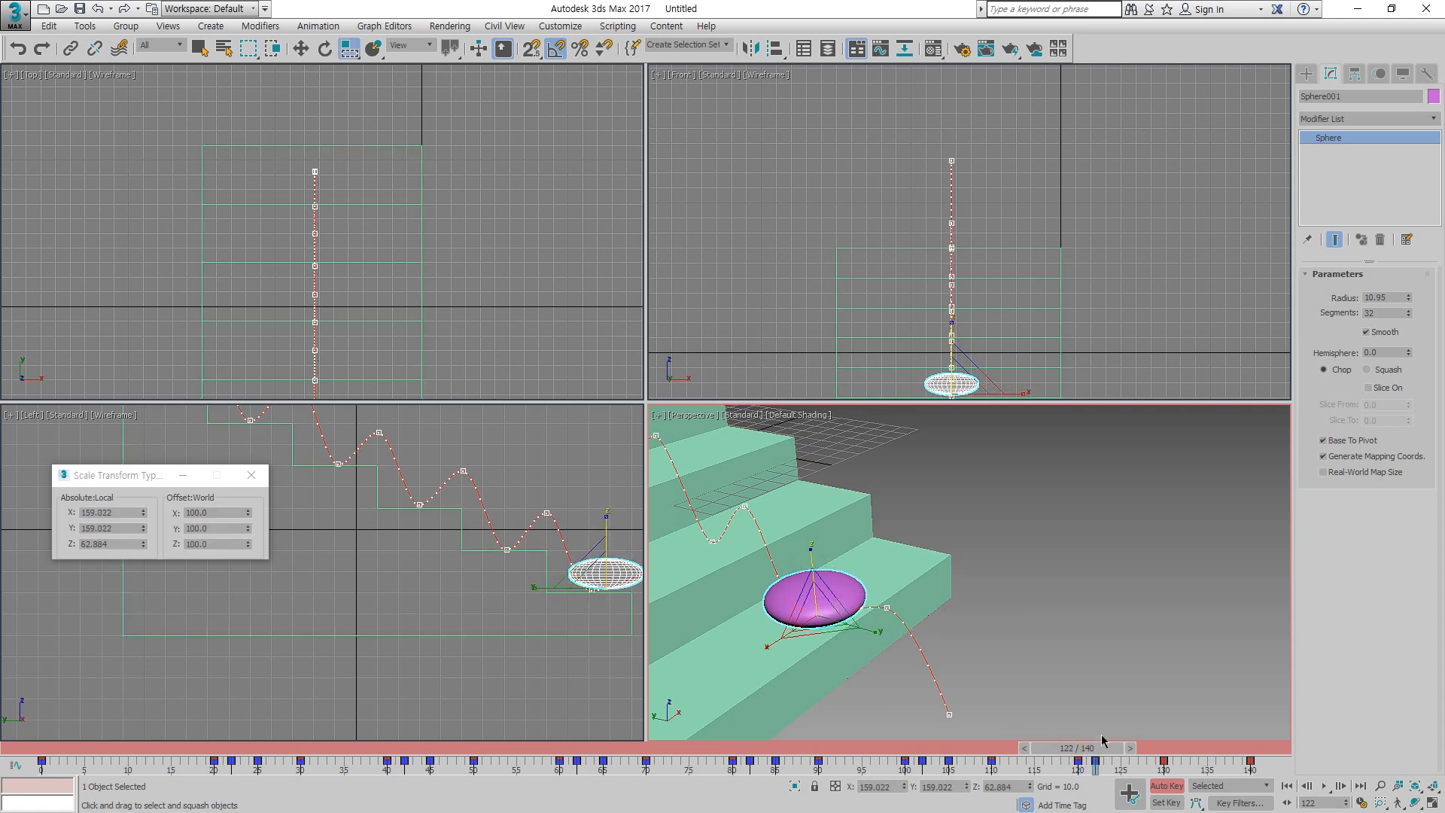
pyautogui.moveTo(1103, 749); pyautogui.dragTo(1127, 750)
pyautogui.press('r')
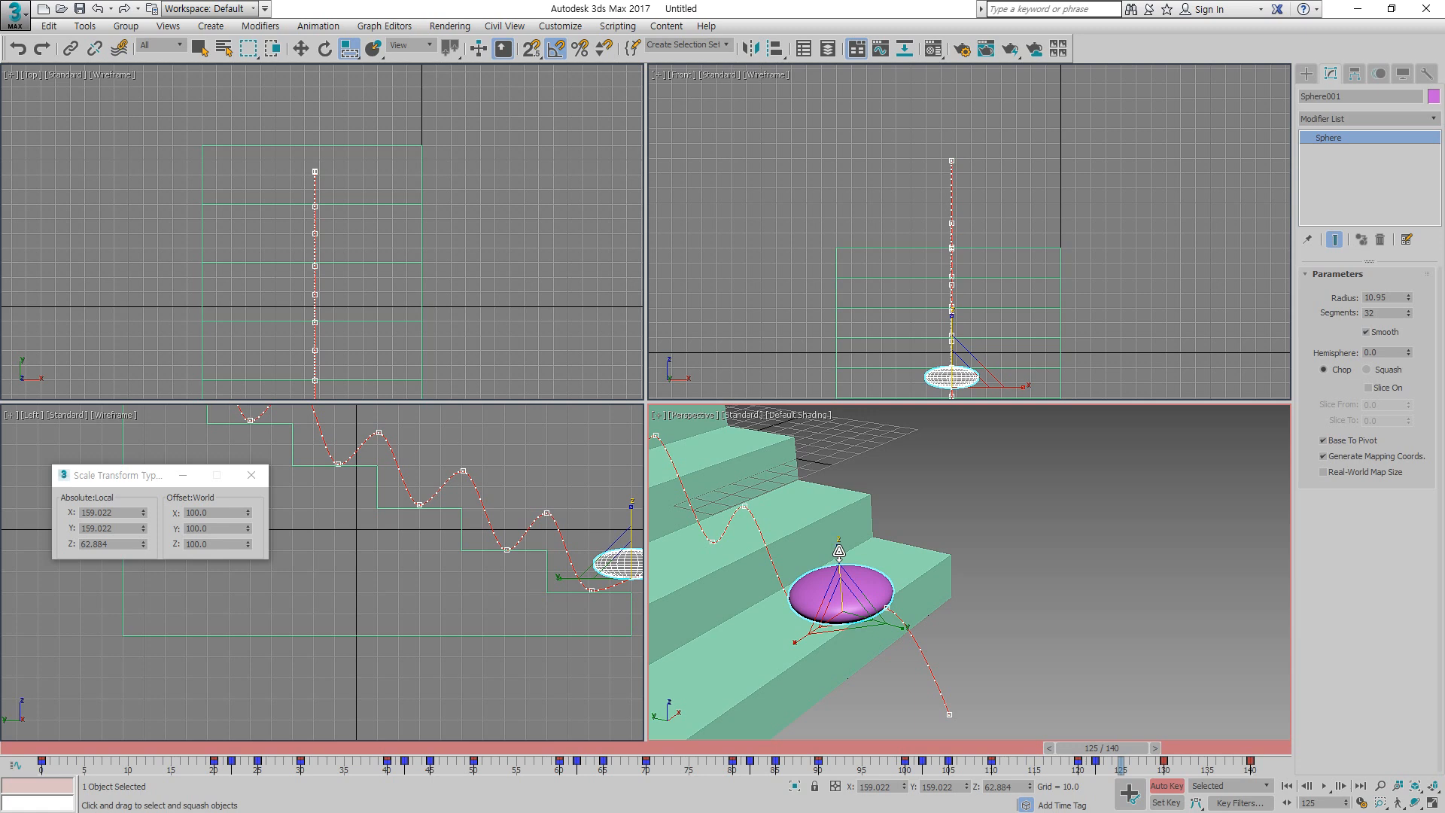
pyautogui.moveTo(840, 560); pyautogui.dragTo(841, 507)
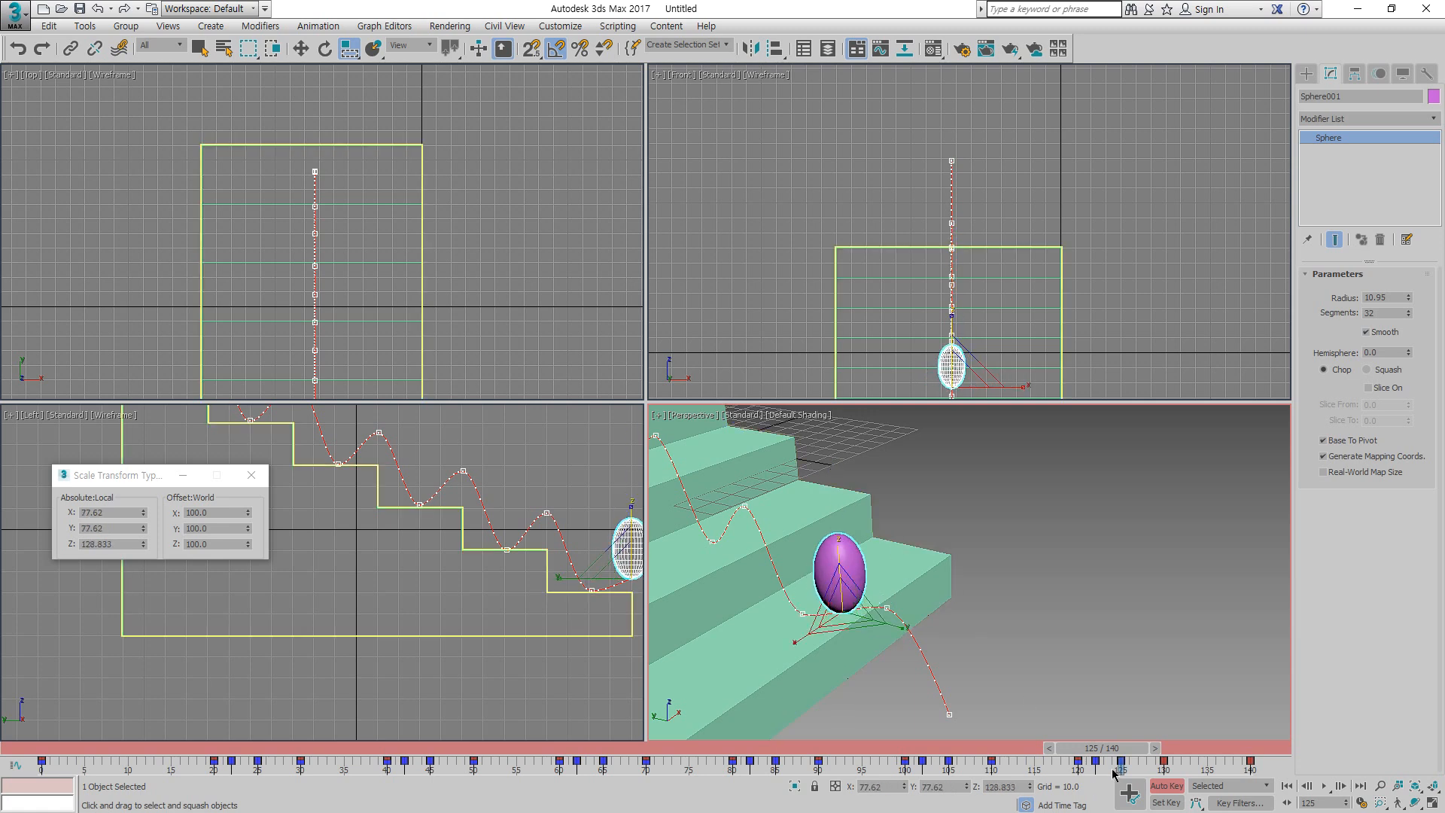
# Step: Key the sphere's scale at frame 130 and set its absolute X, Y and Z values to 100
pyautogui.moveTo(1113, 751); pyautogui.dragTo(1157, 750)
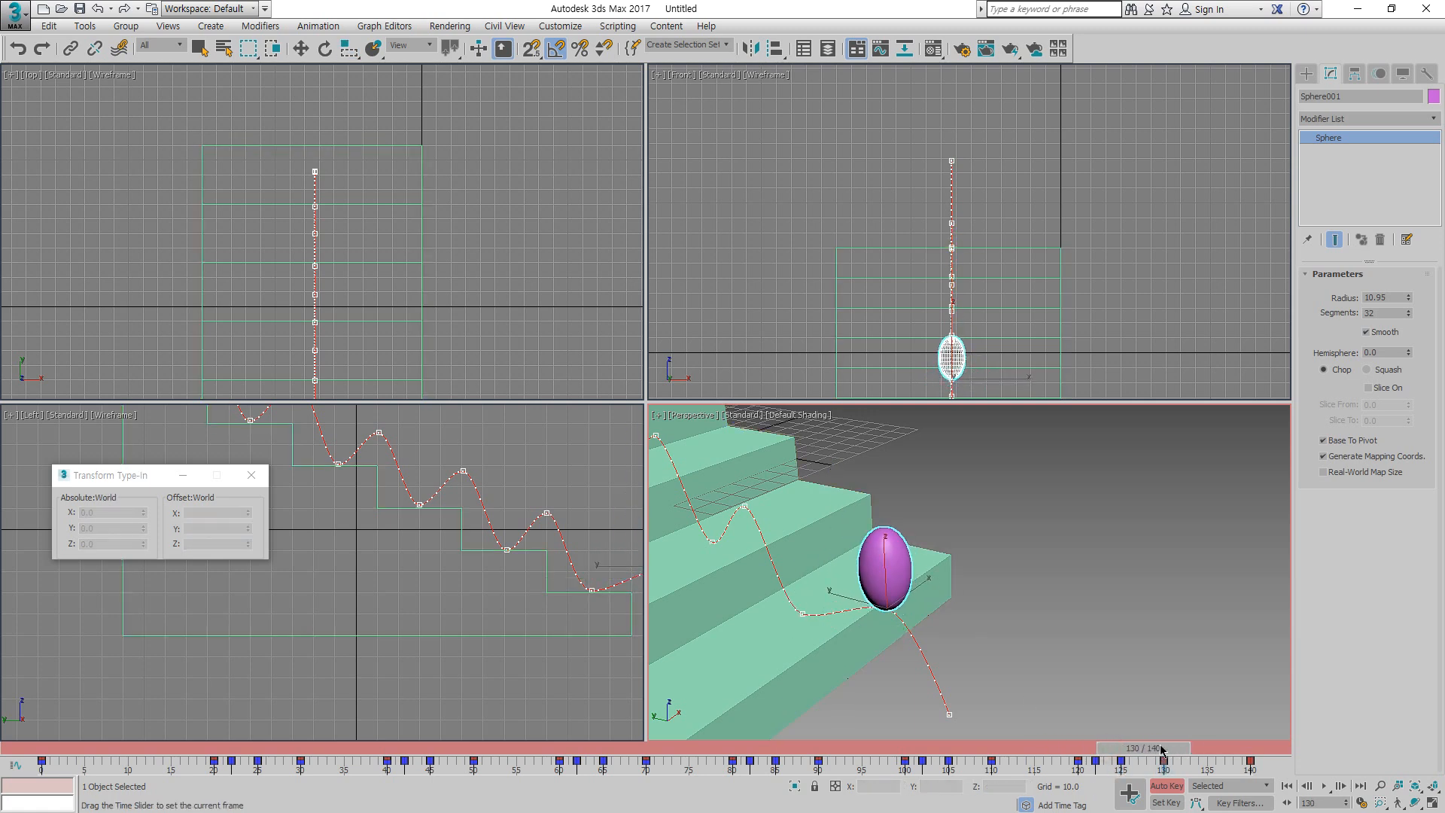
pyautogui.press('r')
pyautogui.moveTo(887, 548); pyautogui.dragTo(645, 562)
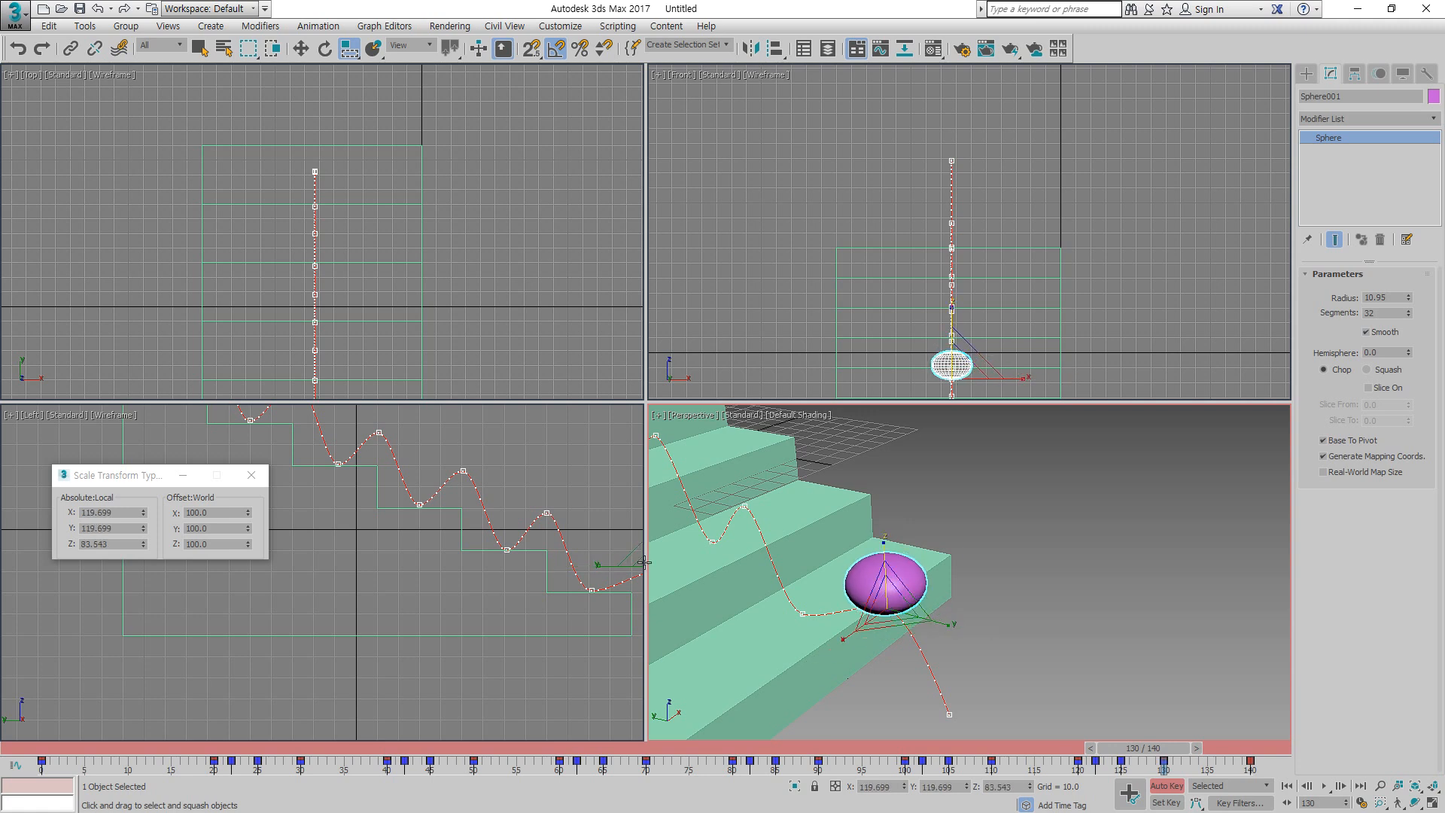
pyautogui.click(125, 512)
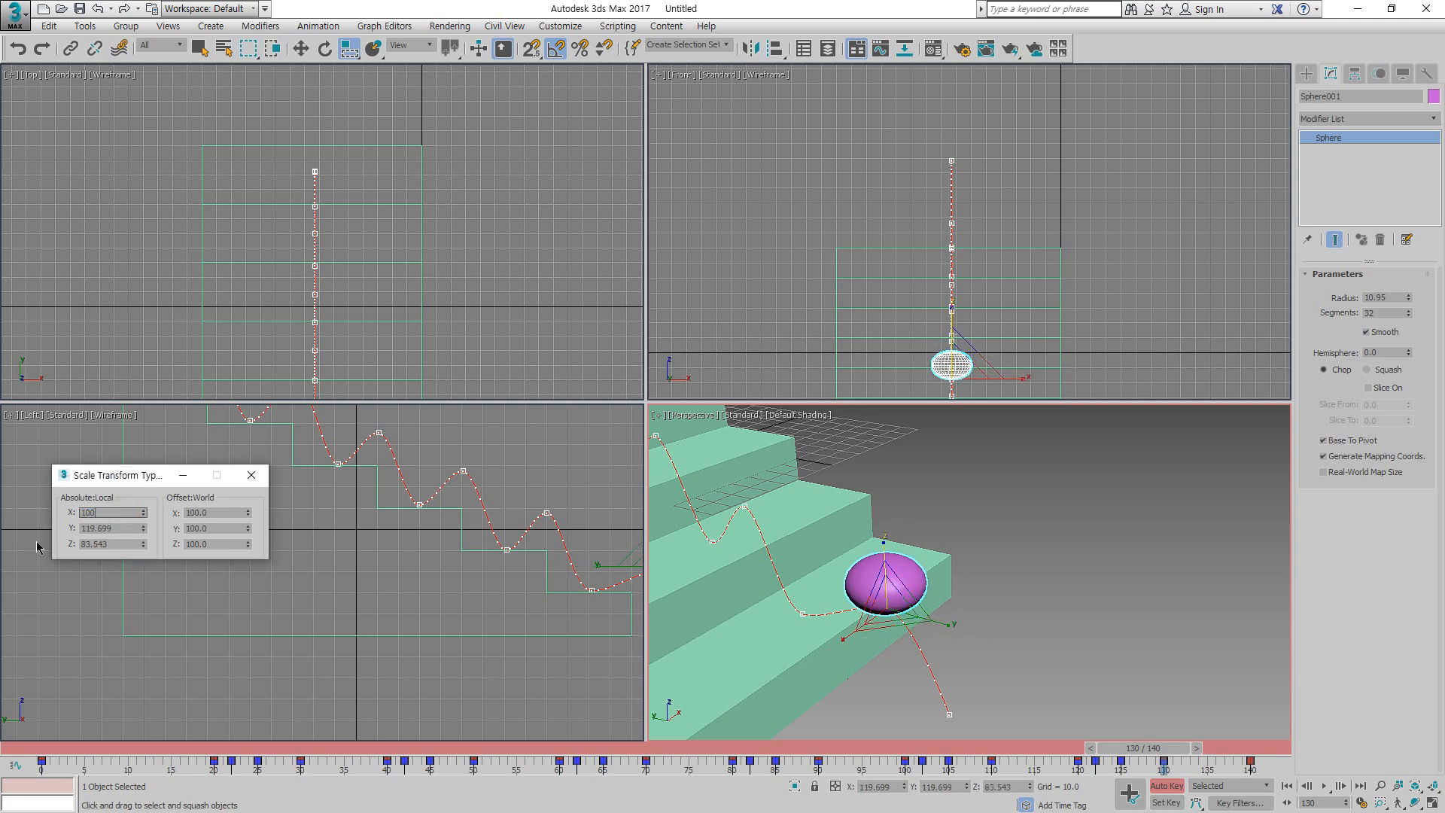
pyautogui.press('Return')
pyautogui.click(125, 527)
pyautogui.write('100')
pyautogui.press('Return')
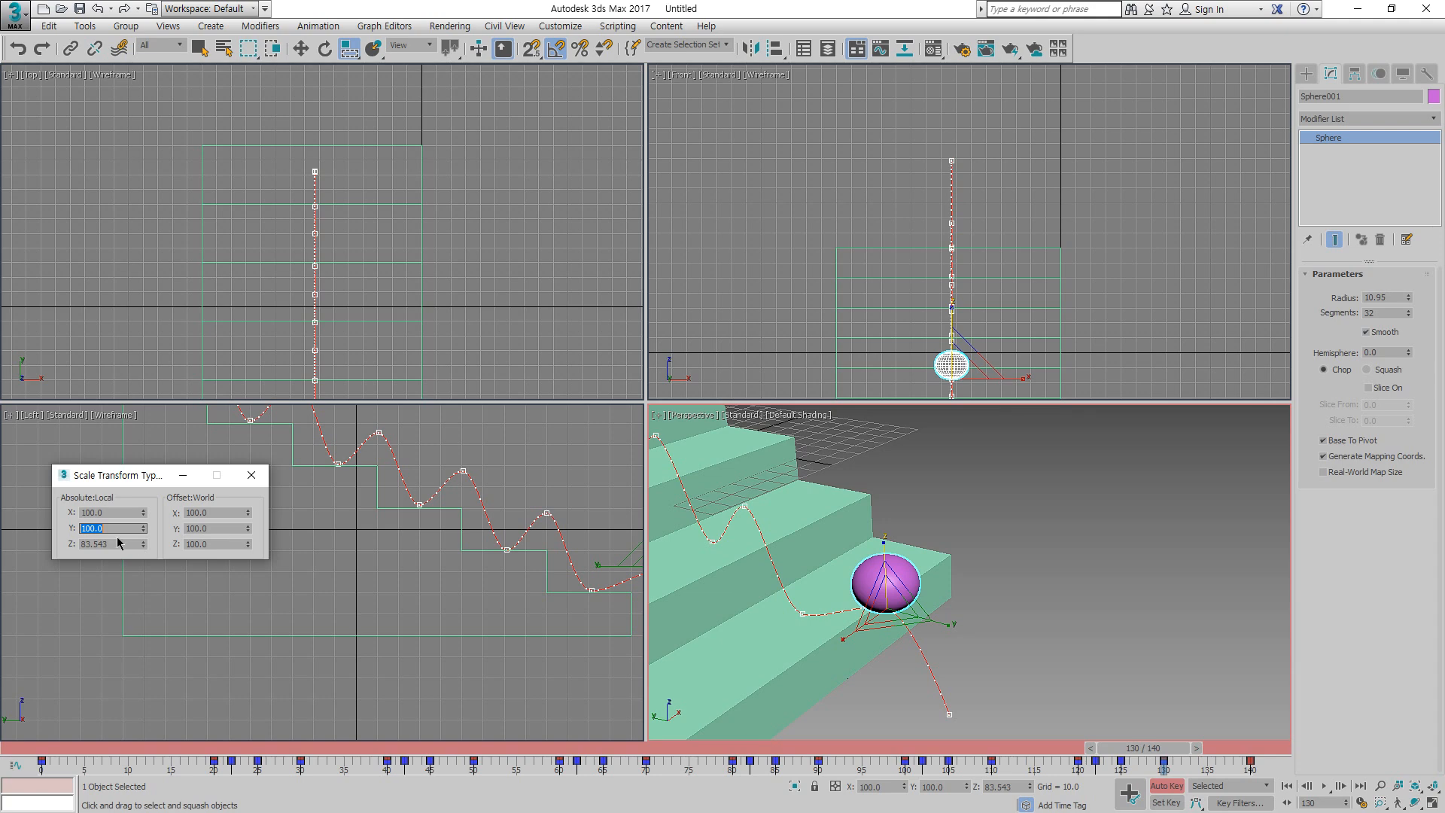
pyautogui.click(117, 543)
pyautogui.write('100')
pyautogui.press('Return')
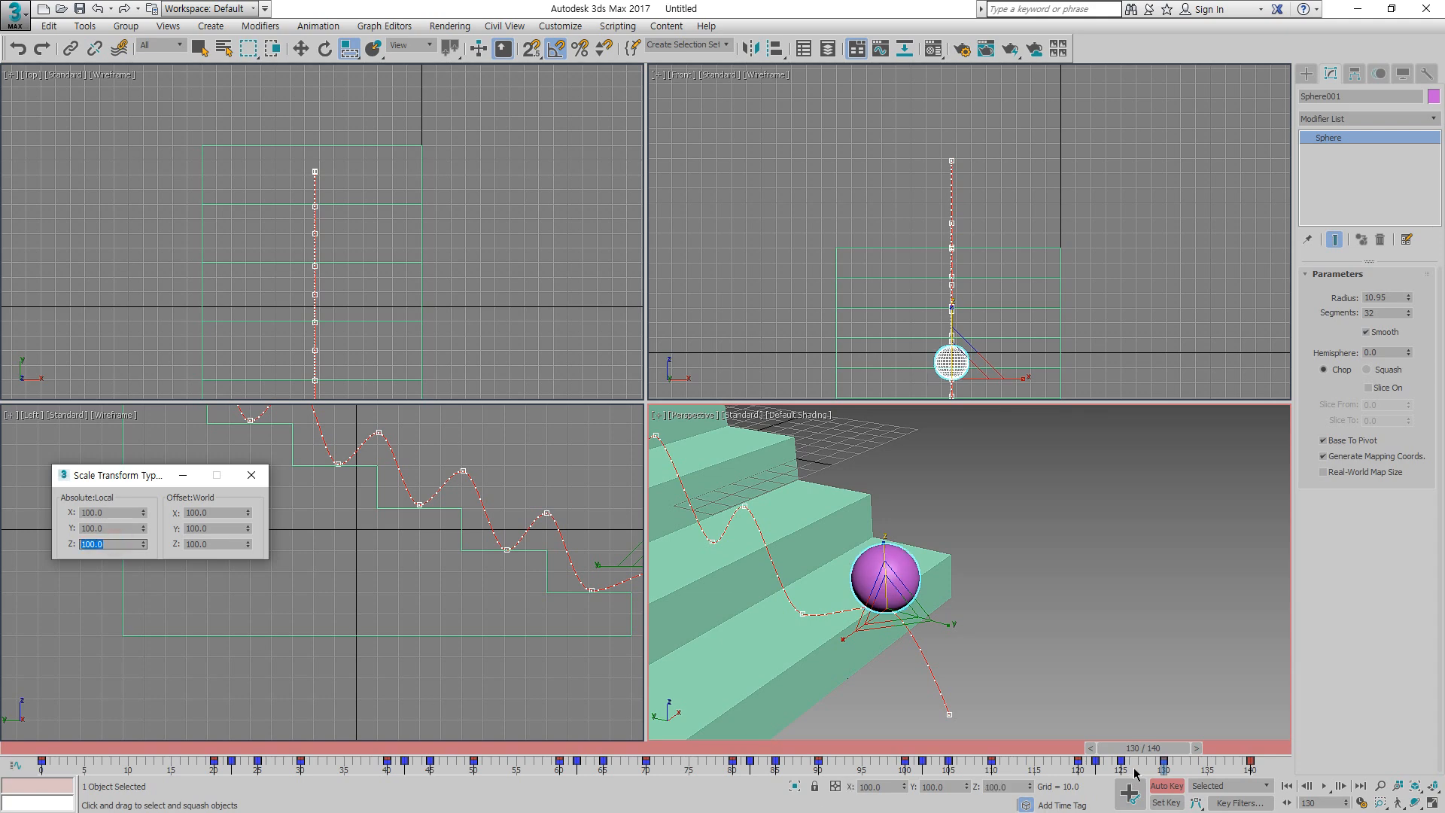
# Step: Return to frame 0 and play the bounce animation in a maximized Perspective view facing the stairs
pyautogui.moveTo(1145, 751); pyautogui.dragTo(41, 676)
pyautogui.moveTo(1064, 571); pyautogui.dragTo(1127, 581, button='middle')
pyautogui.click(1434, 787)
pyautogui.click(1415, 802)
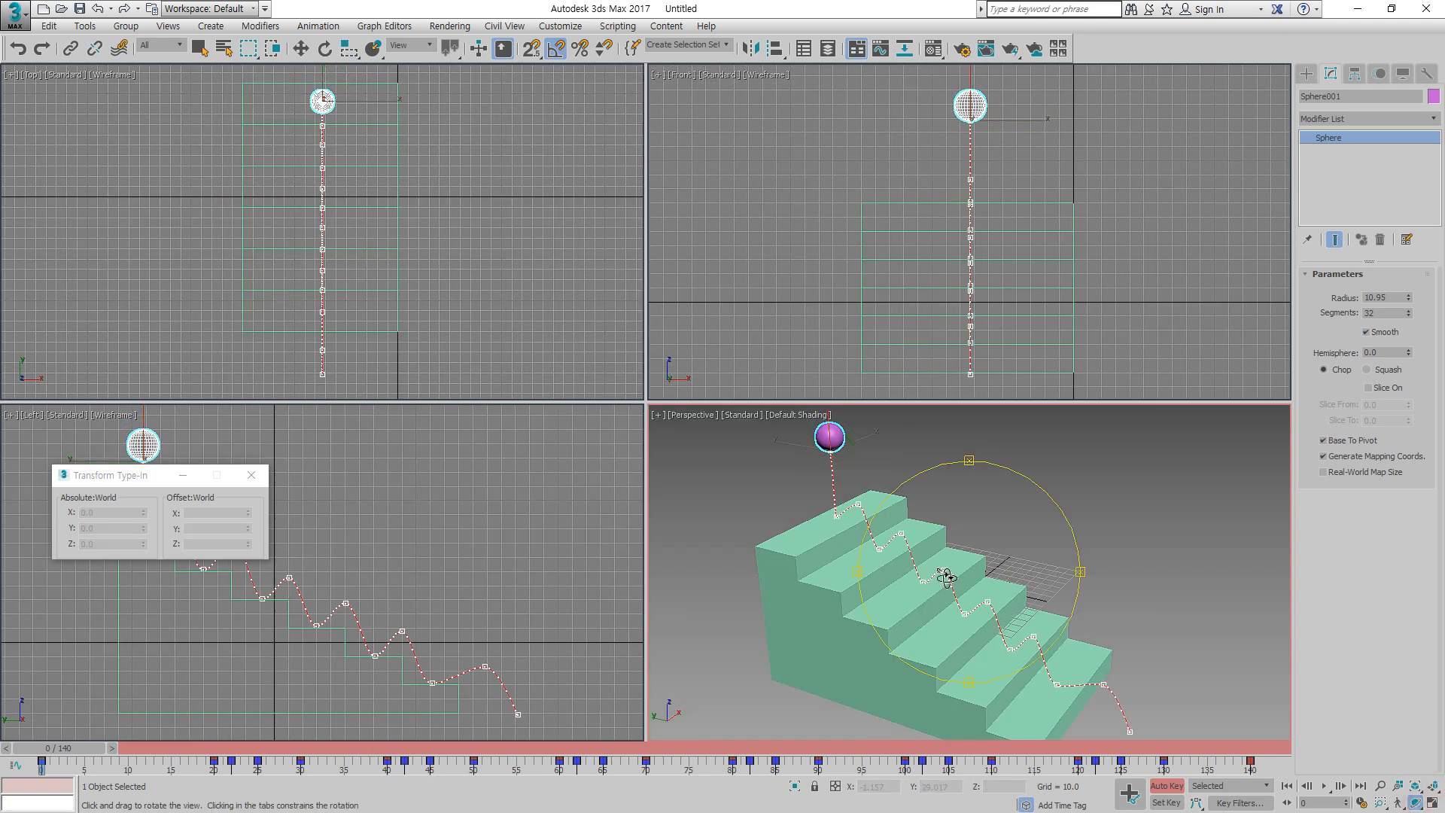
pyautogui.moveTo(946, 580)
pyautogui.mouseDown()
pyautogui.moveTo(889, 549)
pyautogui.moveTo(983, 550)
pyautogui.moveTo(968, 576)
pyautogui.mouseUp()
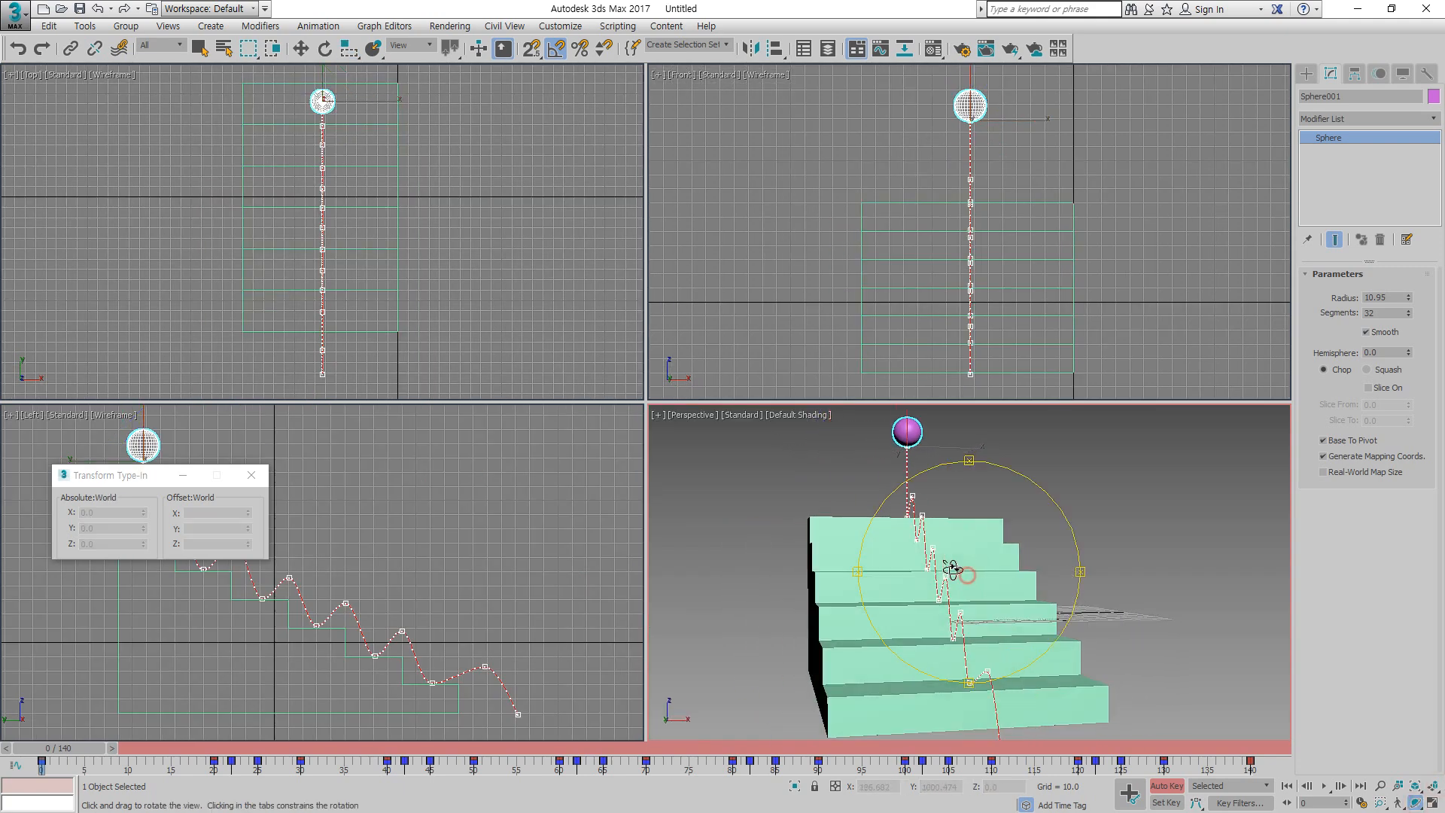
pyautogui.press('r')
pyautogui.click(970, 575)
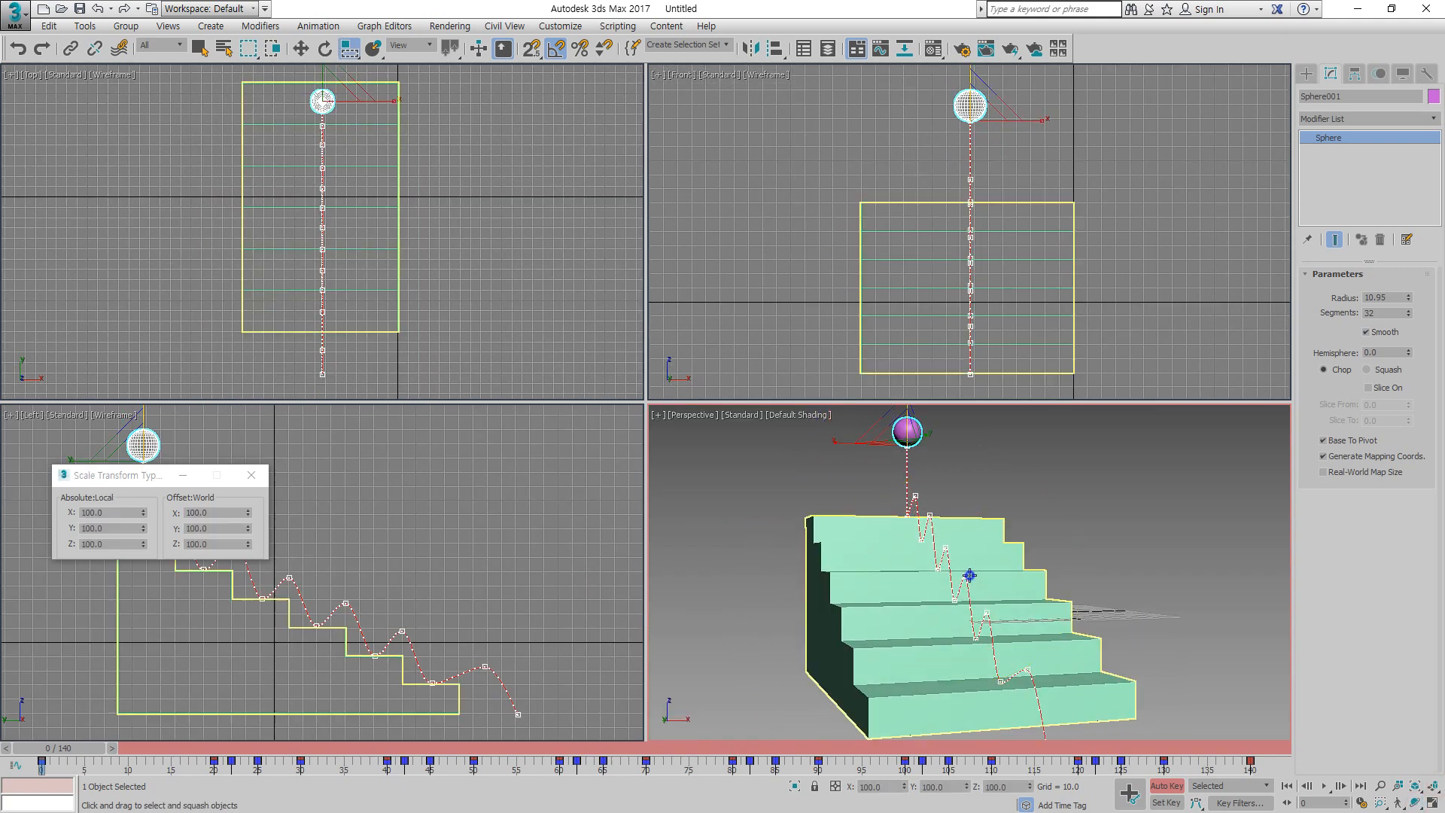
pyautogui.click(1432, 803)
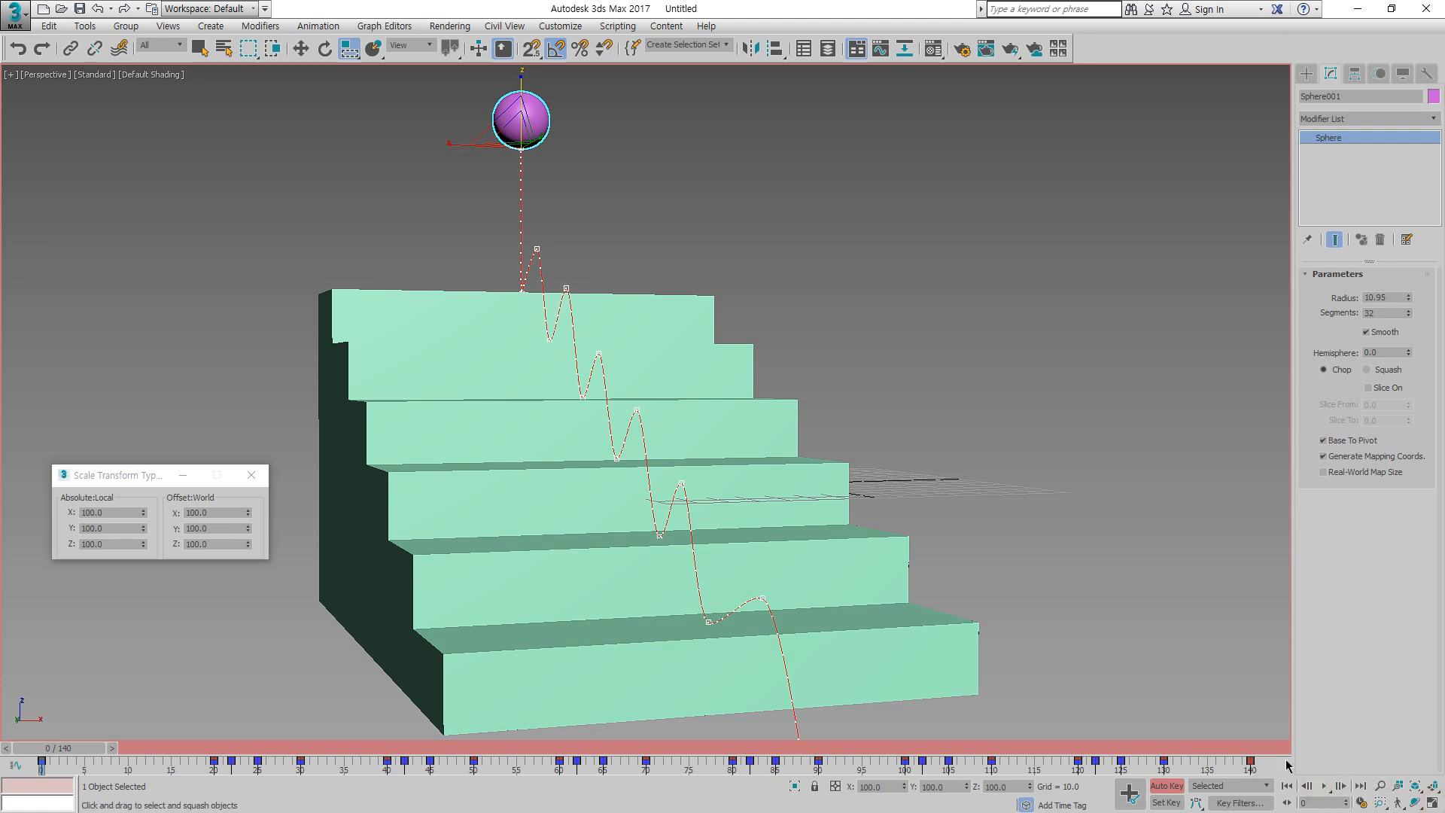
pyautogui.click(1324, 786)
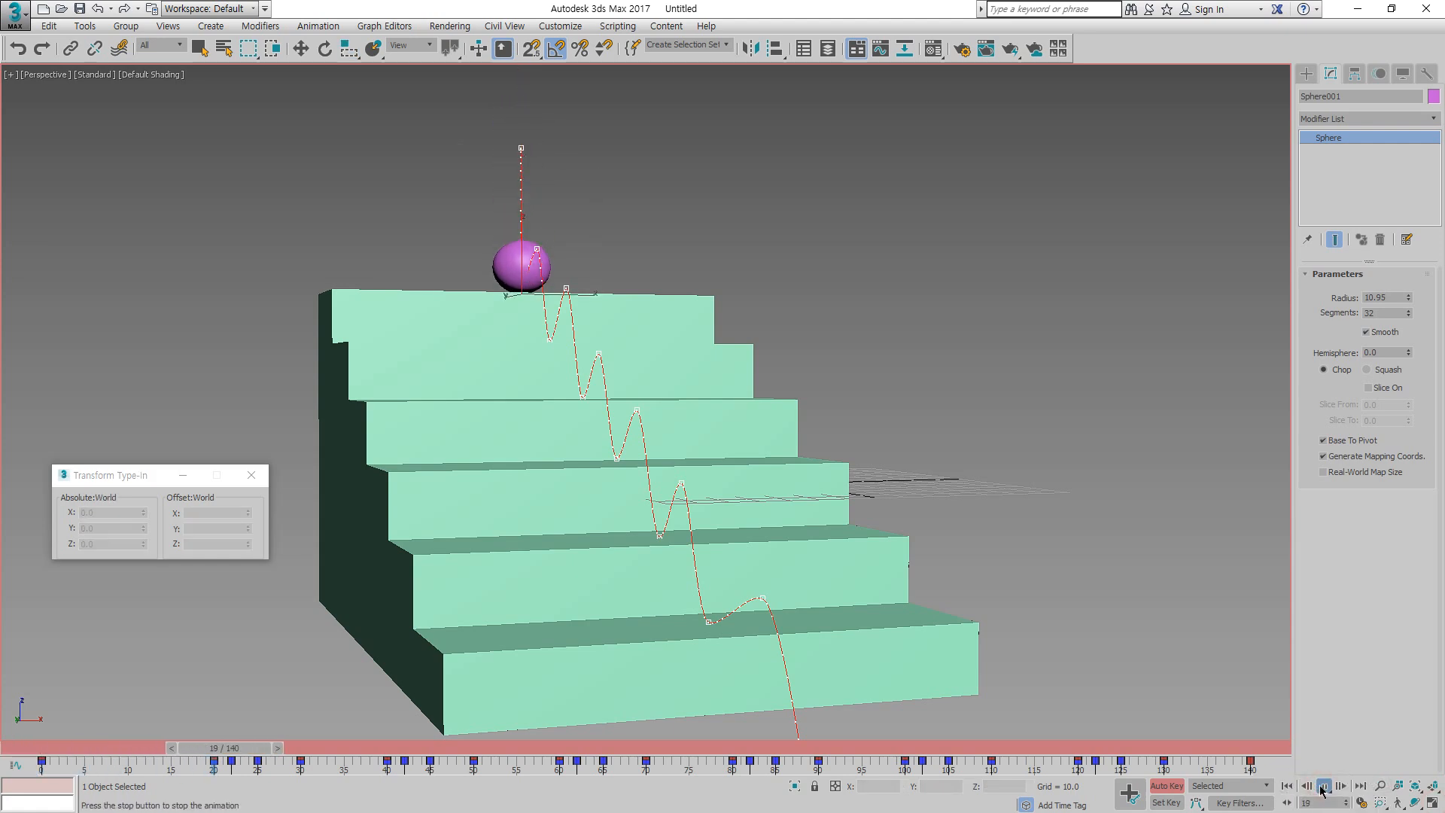
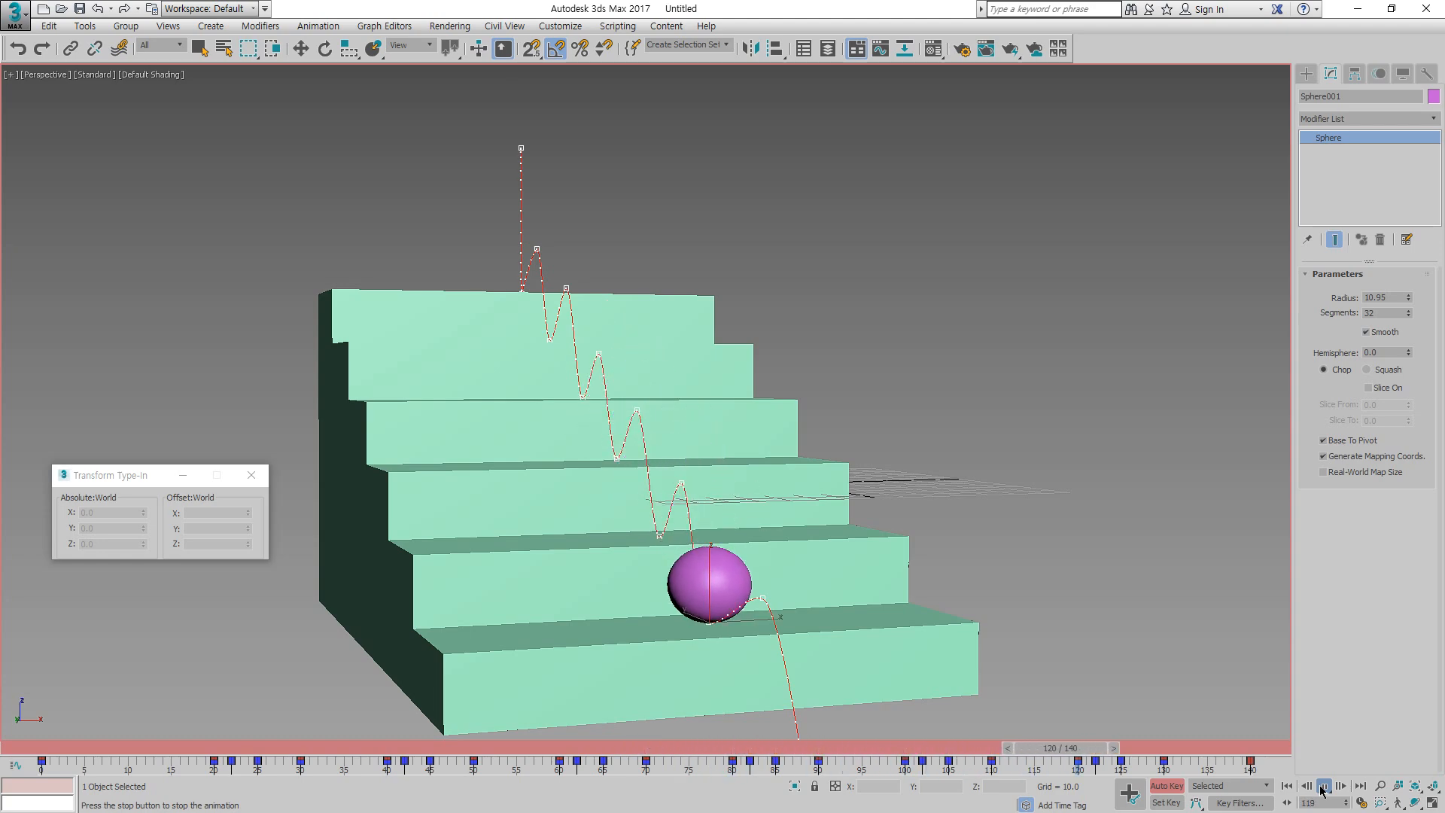
# Step: Delete the sphere and the staircase together to empty the scene
pyautogui.click(588, 251)
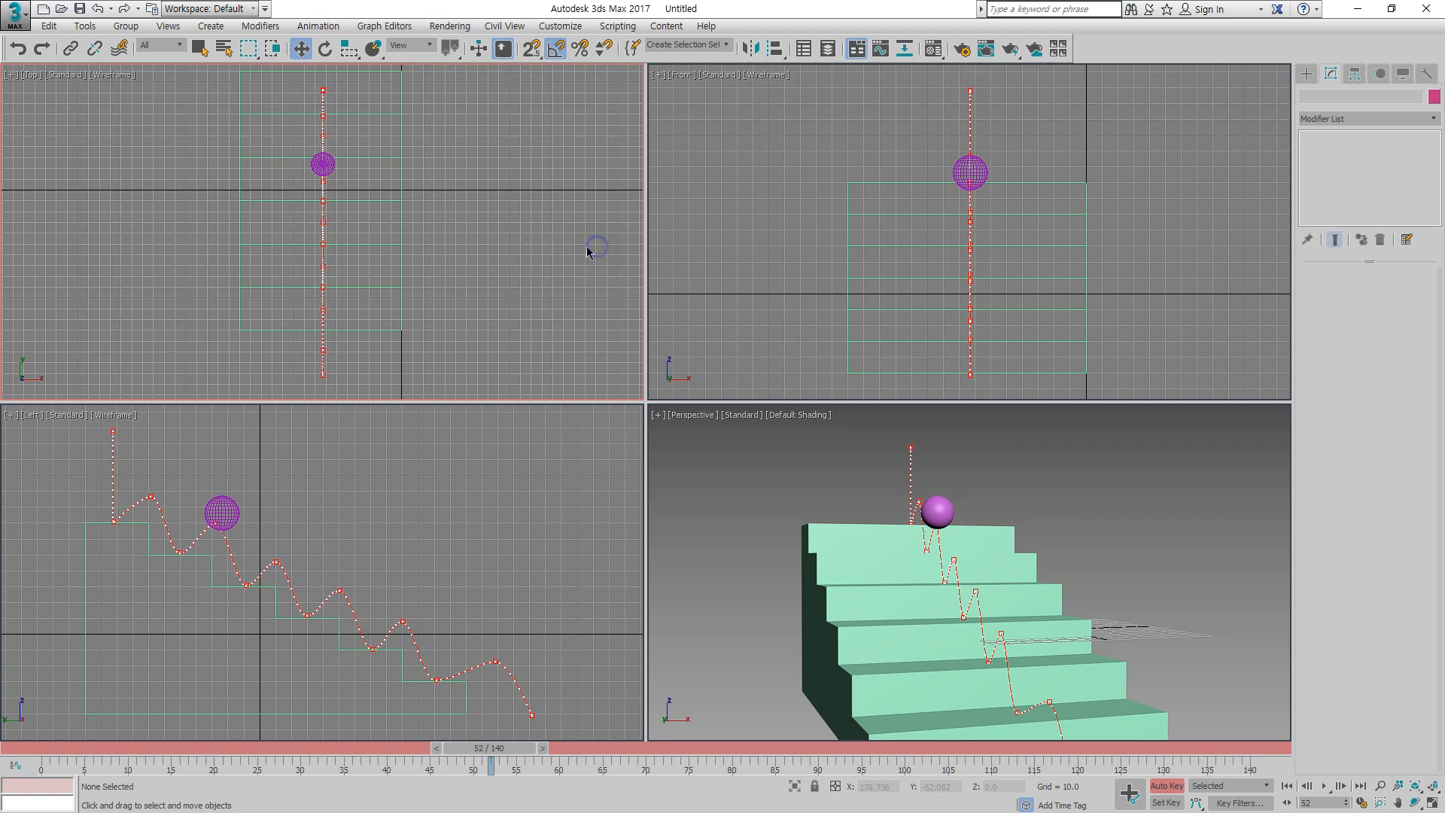
pyautogui.scroll(-5, 436, 274)
pyautogui.moveTo(490, 361); pyautogui.dragTo(284, 171)
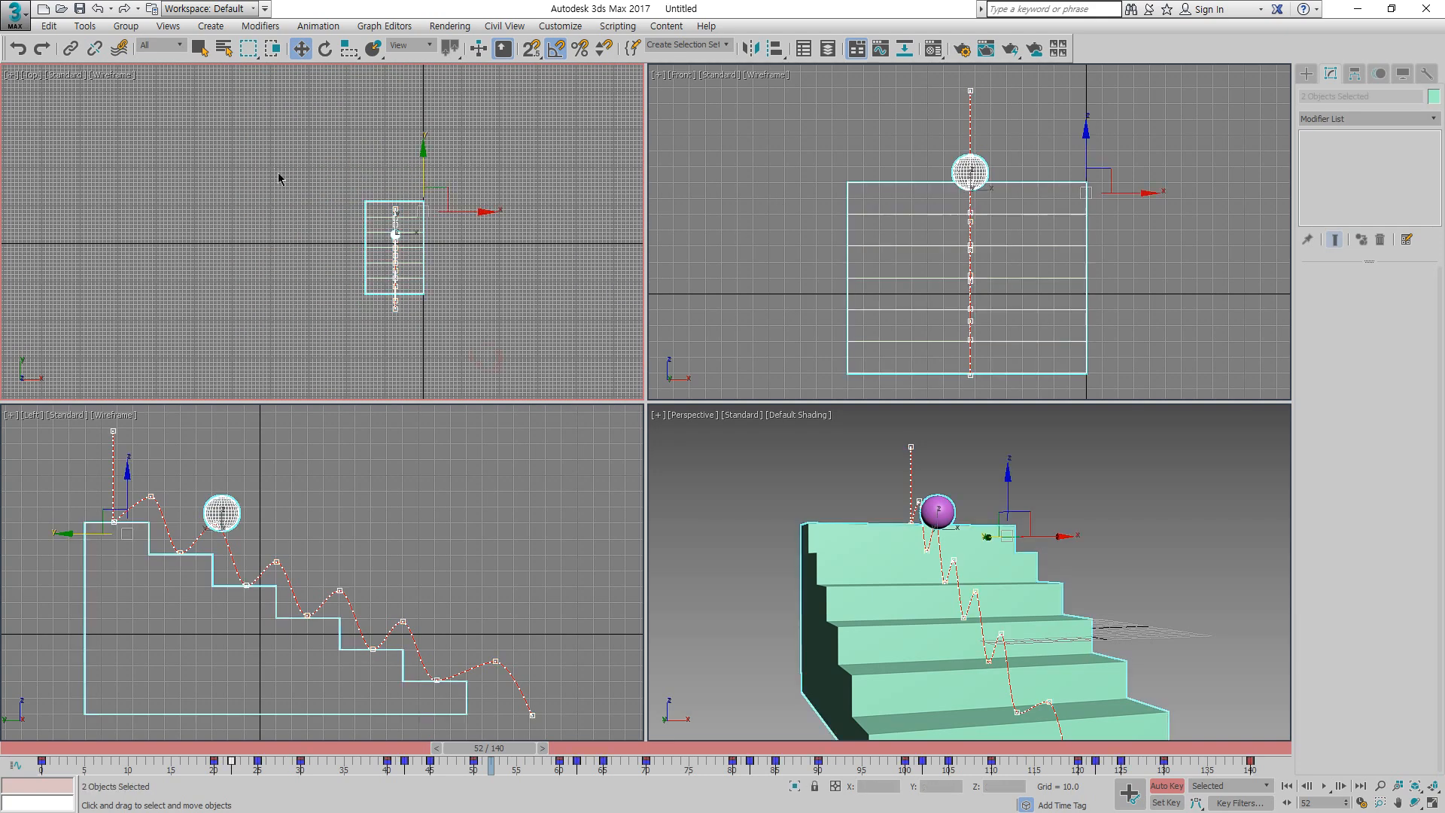
pyautogui.press('Delete')
# Step: Try out a standard free camera placed in the Front view, and delete it
pyautogui.click(1313, 73)
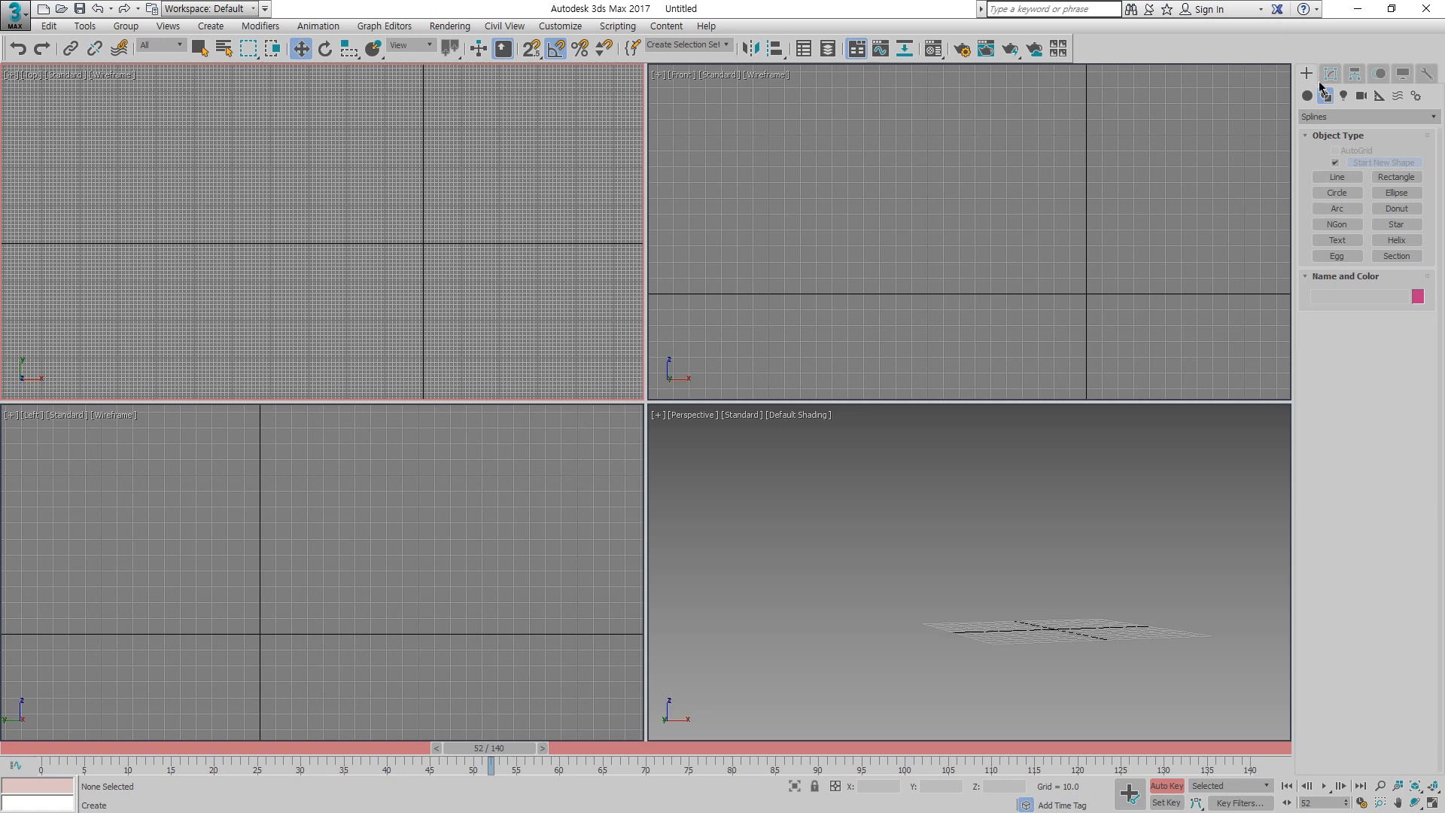
pyautogui.click(1362, 96)
pyautogui.click(1347, 182)
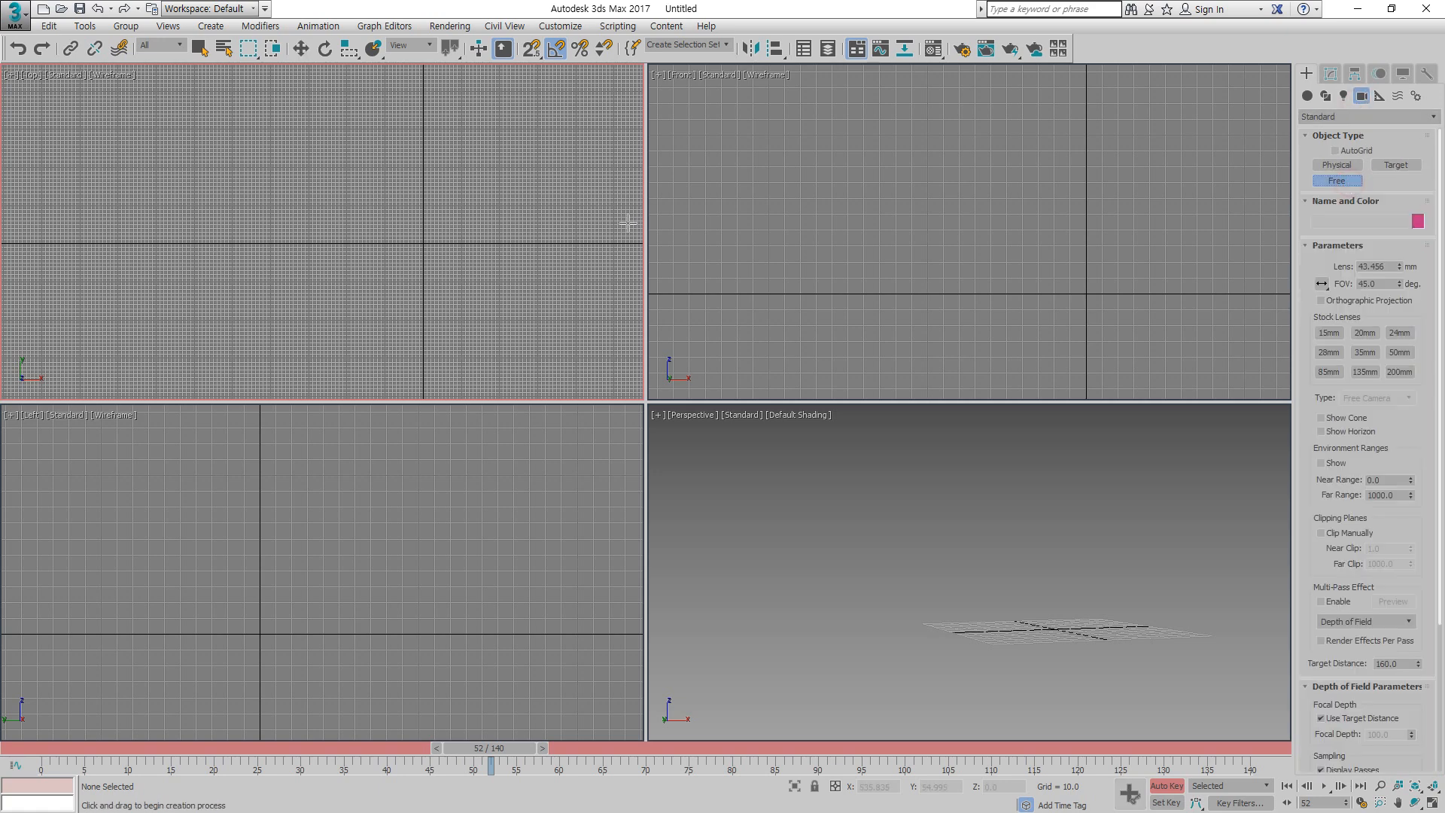
pyautogui.click(924, 244)
pyautogui.rightClick(348, 257)
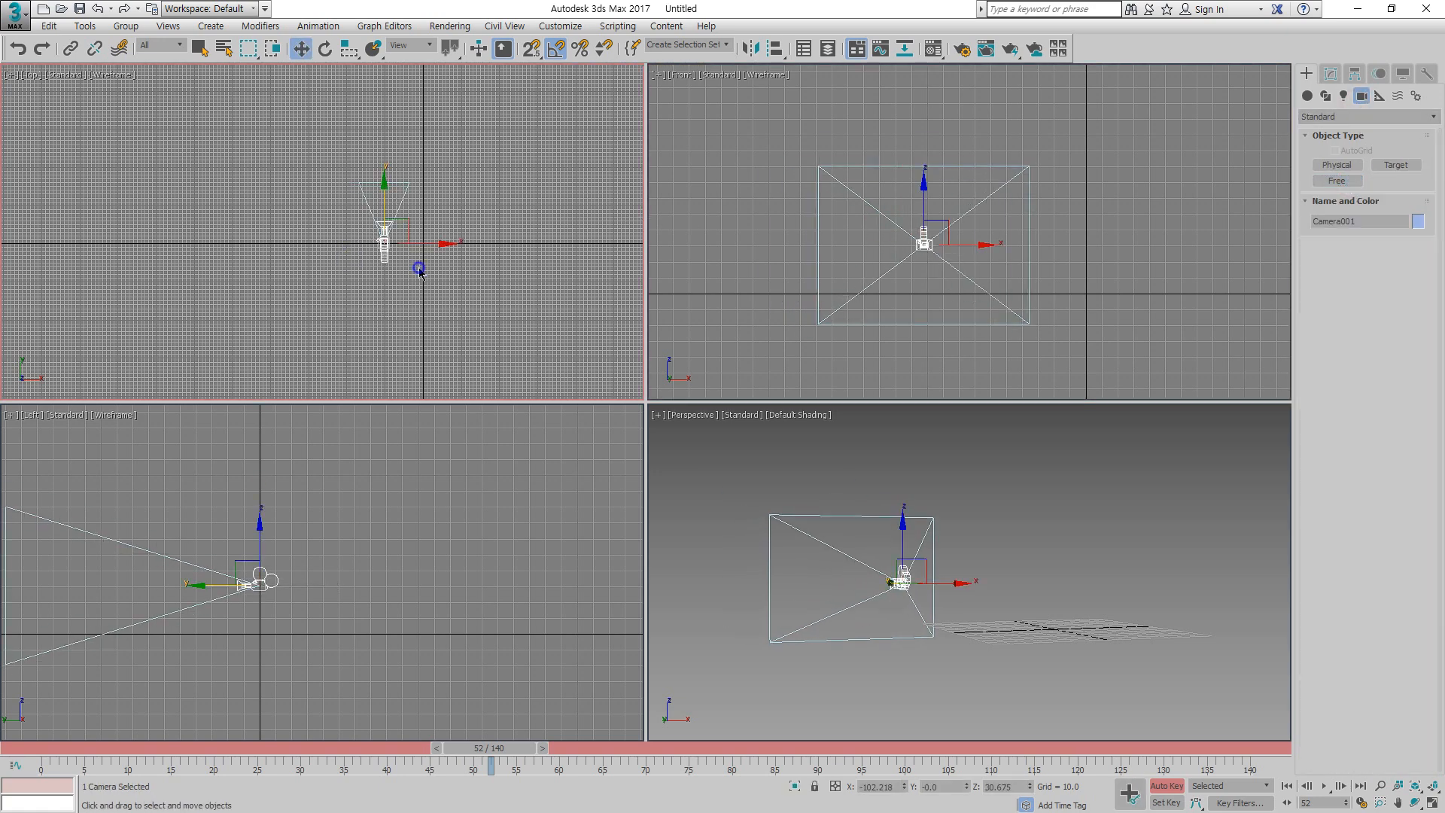
pyautogui.moveTo(401, 230)
pyautogui.mouseDown()
pyautogui.moveTo(267, 230)
pyautogui.moveTo(444, 277)
pyautogui.moveTo(391, 251)
pyautogui.mouseUp()
pyautogui.press('Delete')
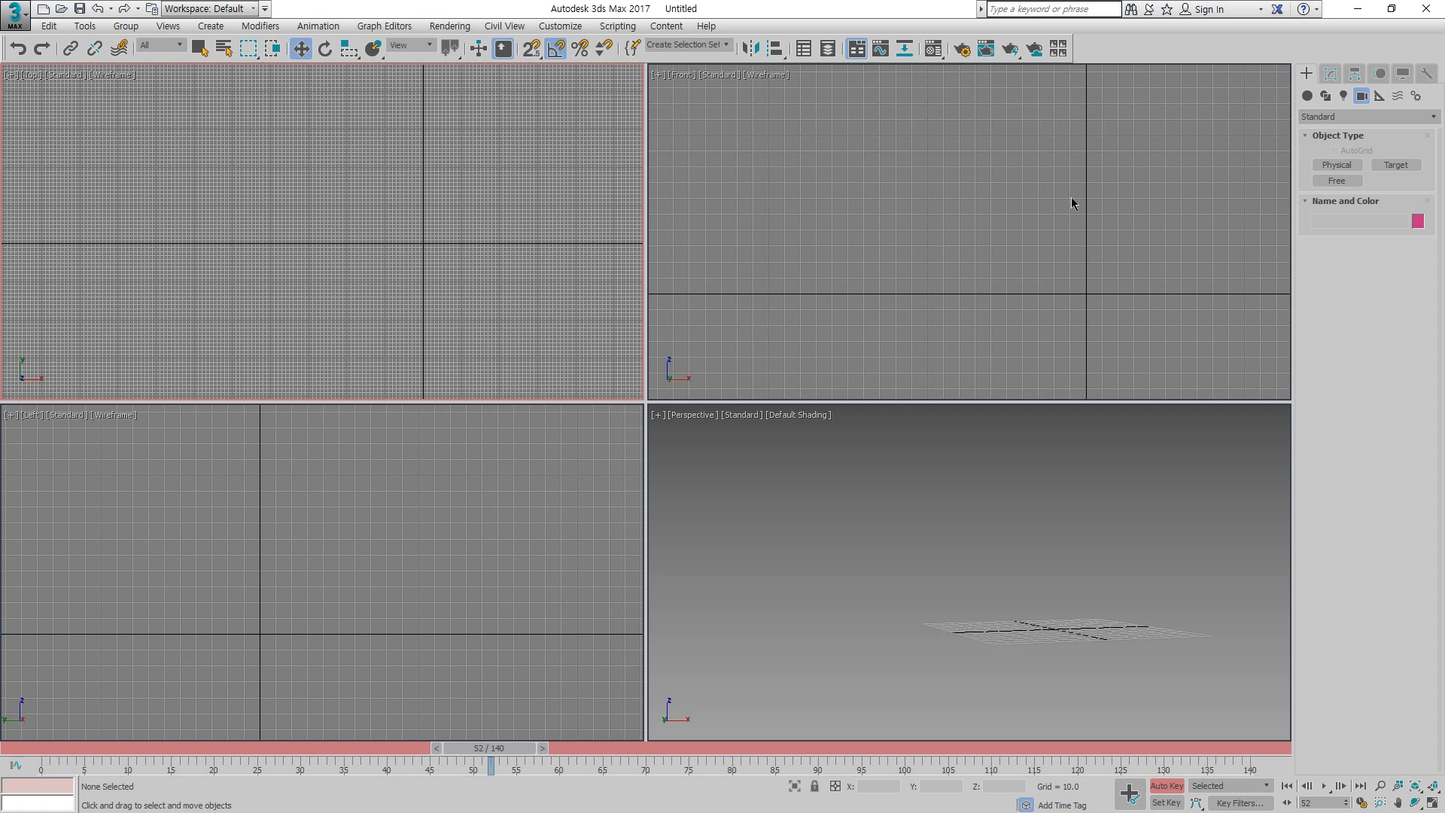
# Step: Create a target camera in the Top view, aimed upward along Y with a target distance of about 345
pyautogui.click(1396, 165)
pyautogui.moveTo(362, 317); pyautogui.dragTo(358, 188)
pyautogui.rightClick(452, 280)
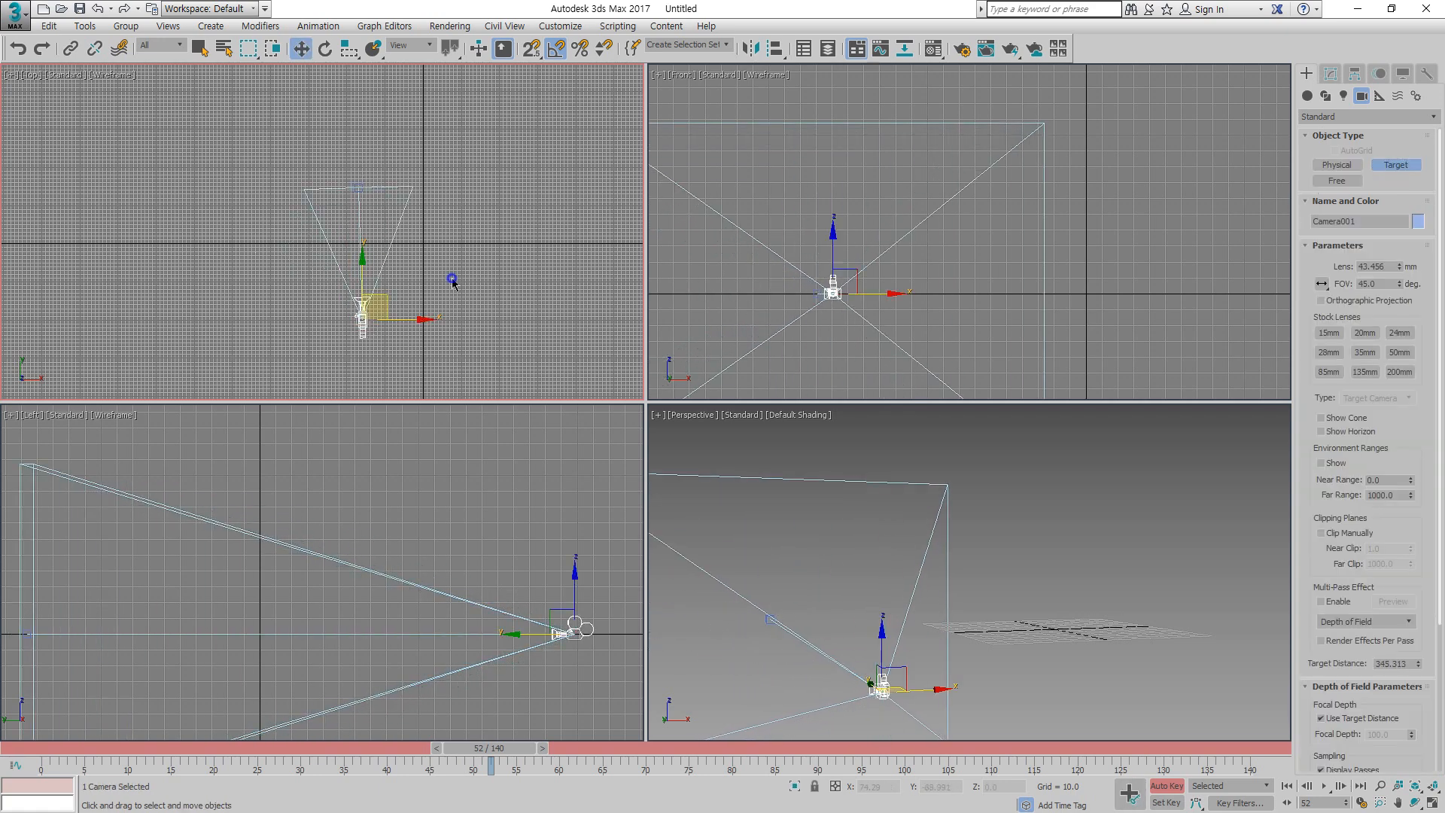
# Step: Move the camera and its target together slightly toward positive X and Y in the Top view
pyautogui.click(455, 278)
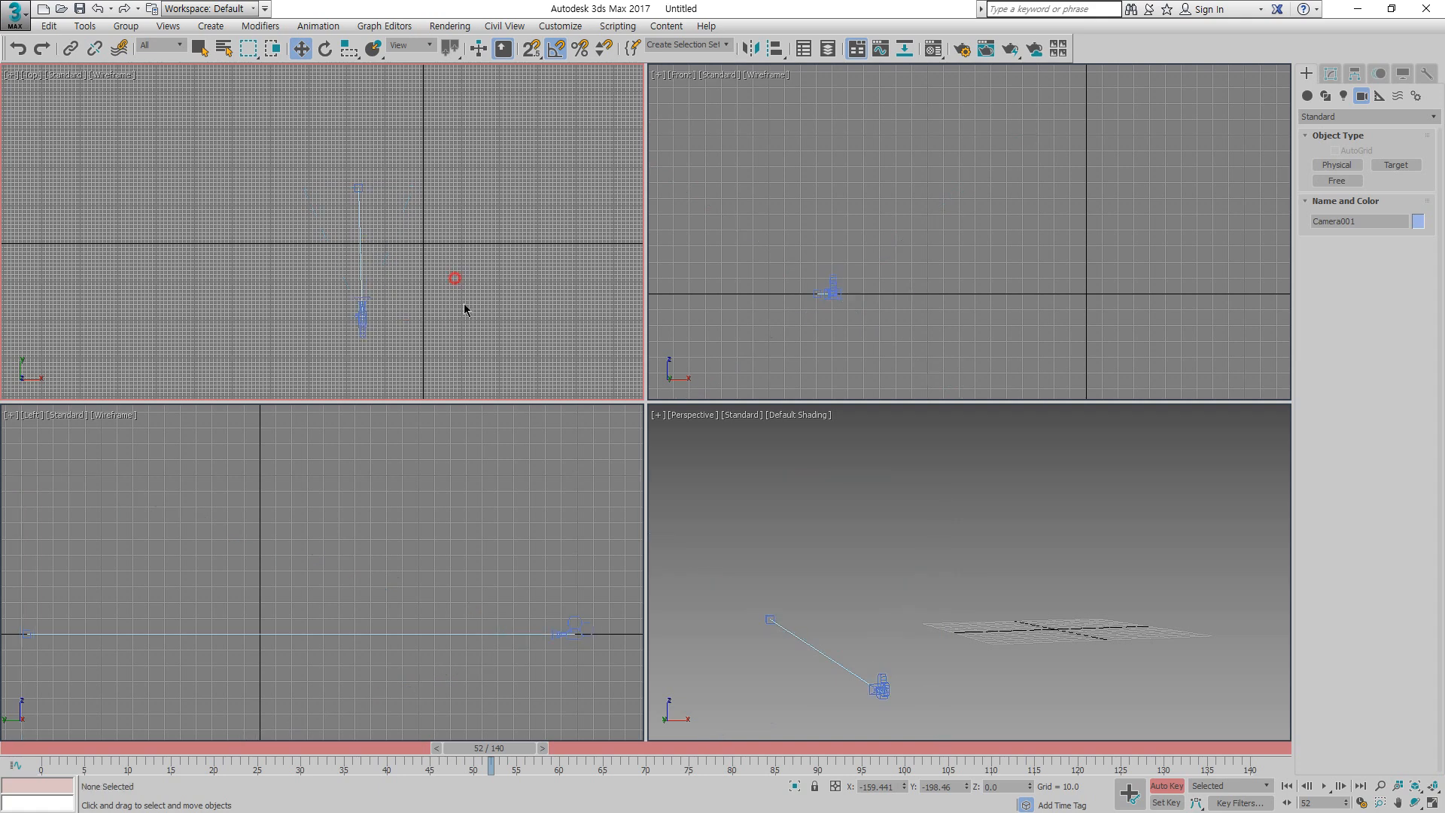
pyautogui.moveTo(498, 355); pyautogui.dragTo(301, 178)
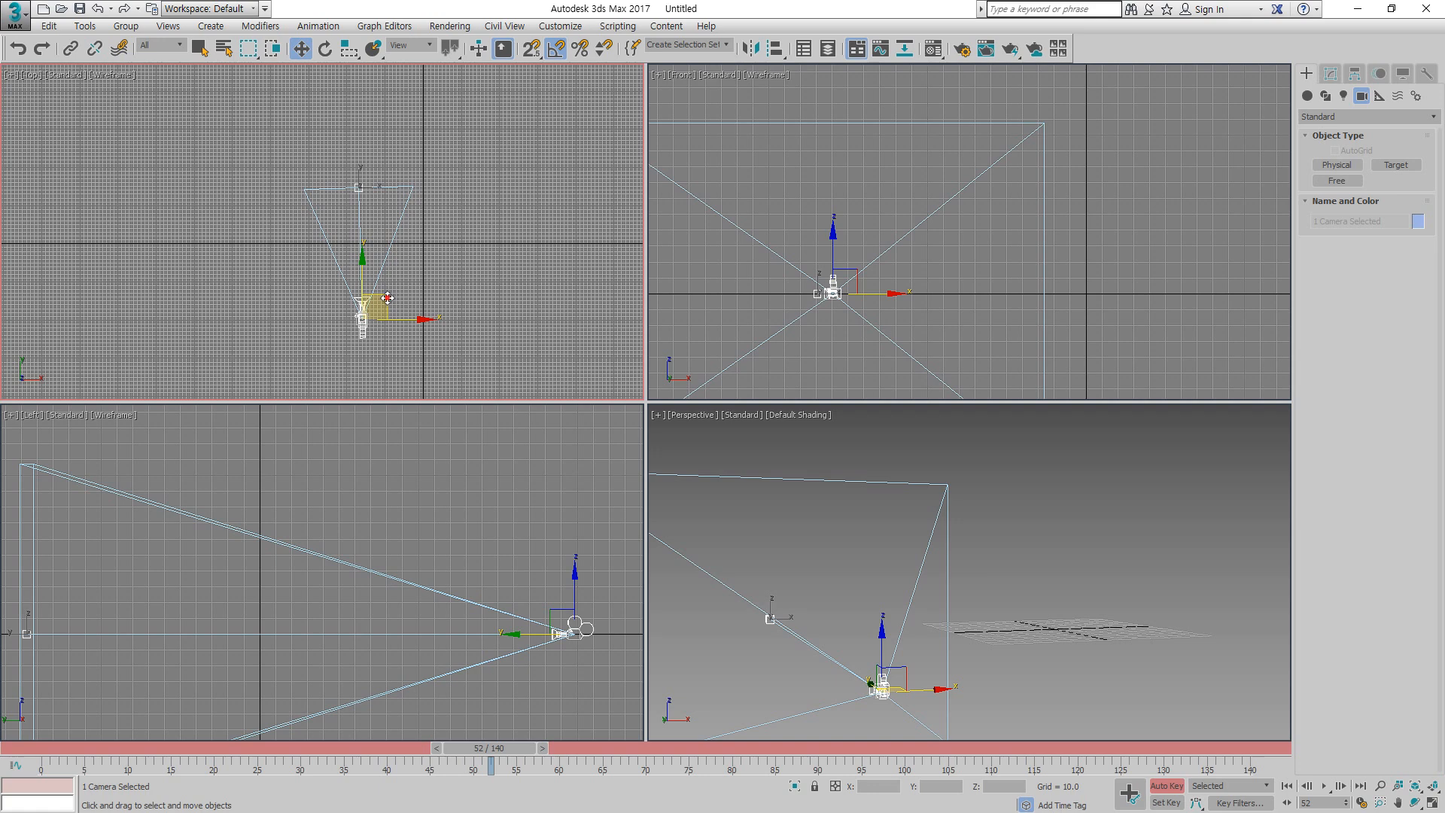
pyautogui.moveTo(388, 298)
pyautogui.mouseDown()
pyautogui.moveTo(346, 268)
pyautogui.moveTo(406, 271)
pyautogui.moveTo(403, 282)
pyautogui.mouseUp()
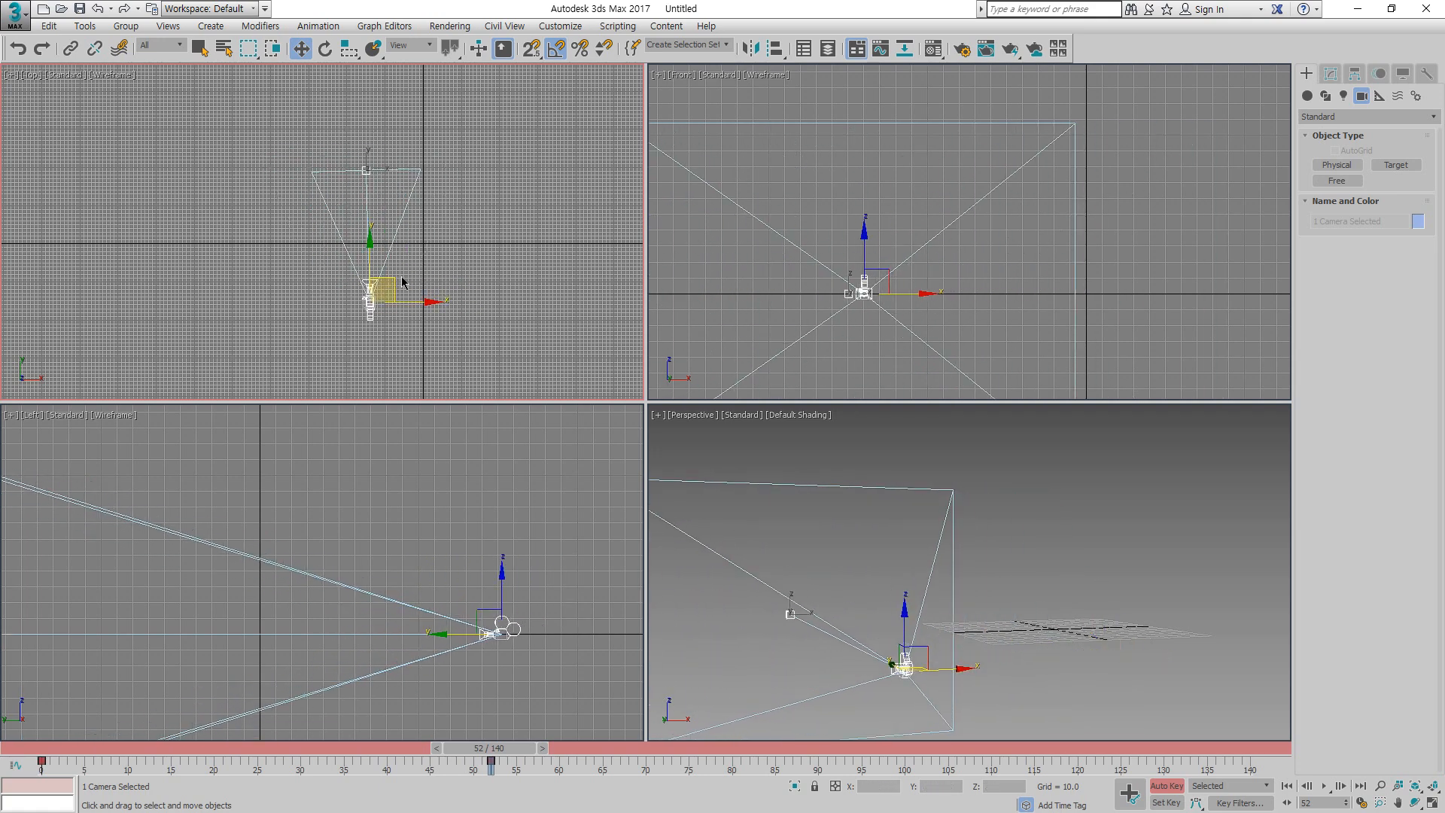
pyautogui.click(492, 271)
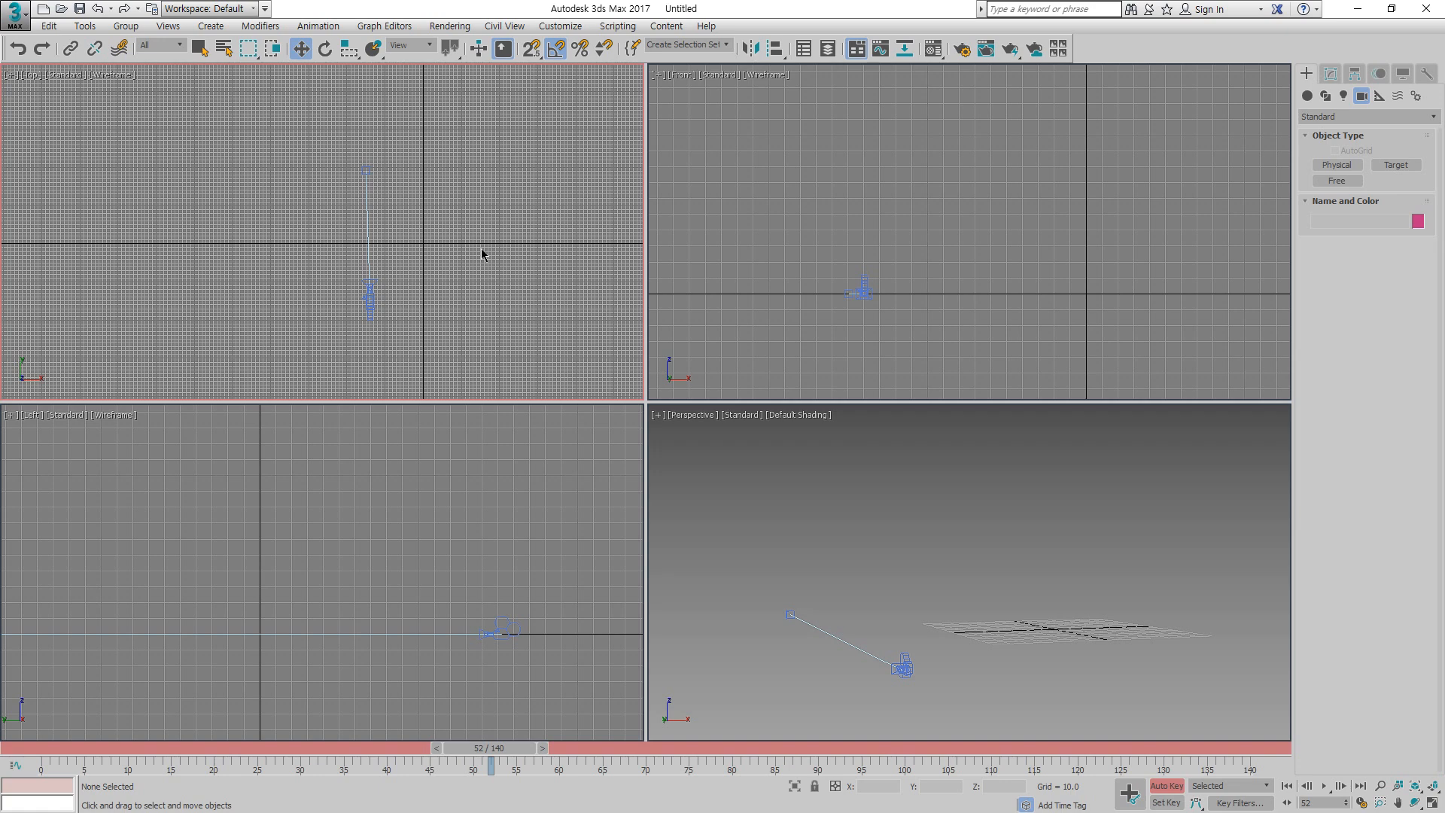
# Step: Hide the grid in the Top view and select the camera together with its target through their connecting line
pyautogui.click(369, 224)
pyautogui.click(444, 310)
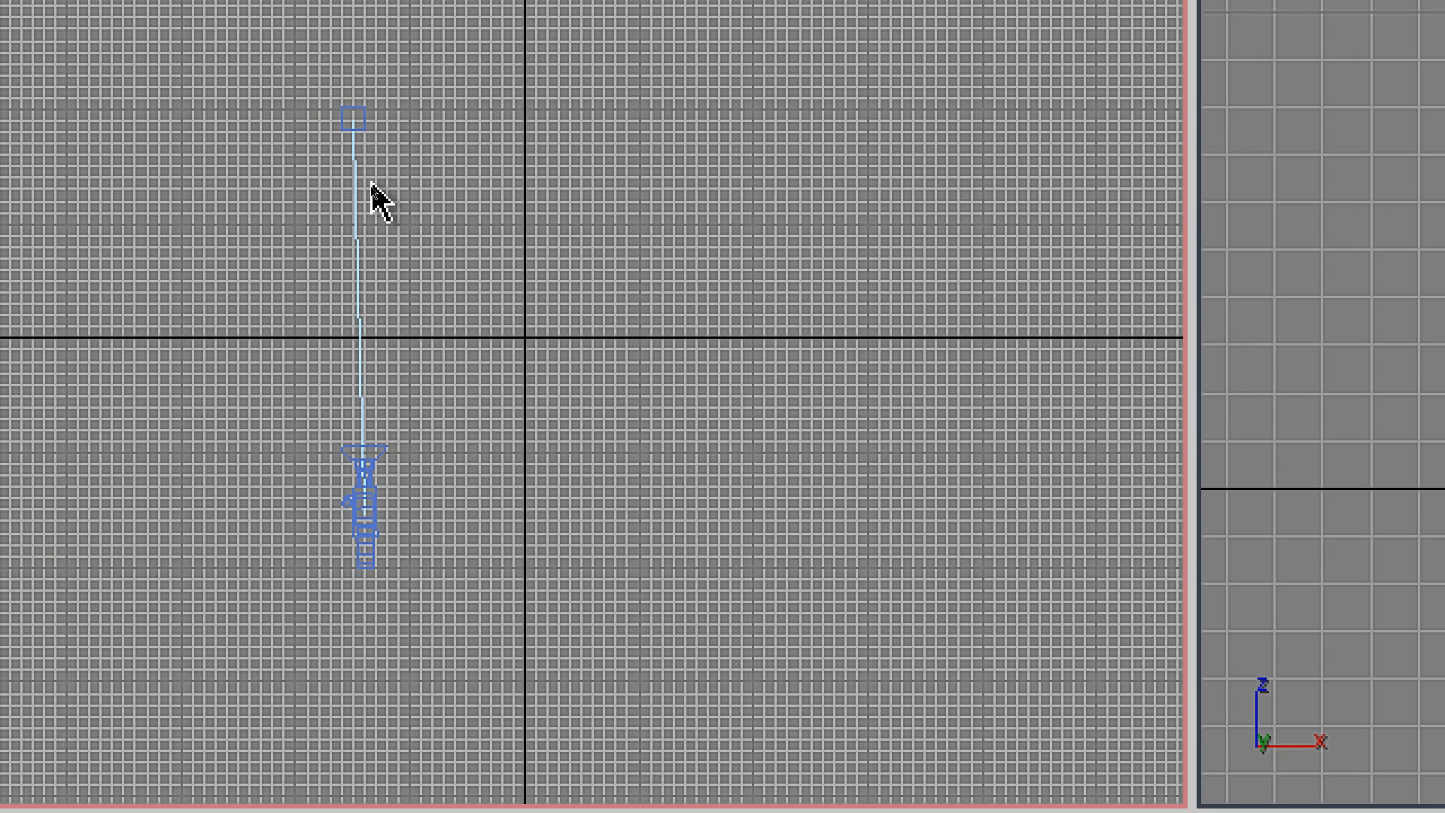
pyautogui.press('g')
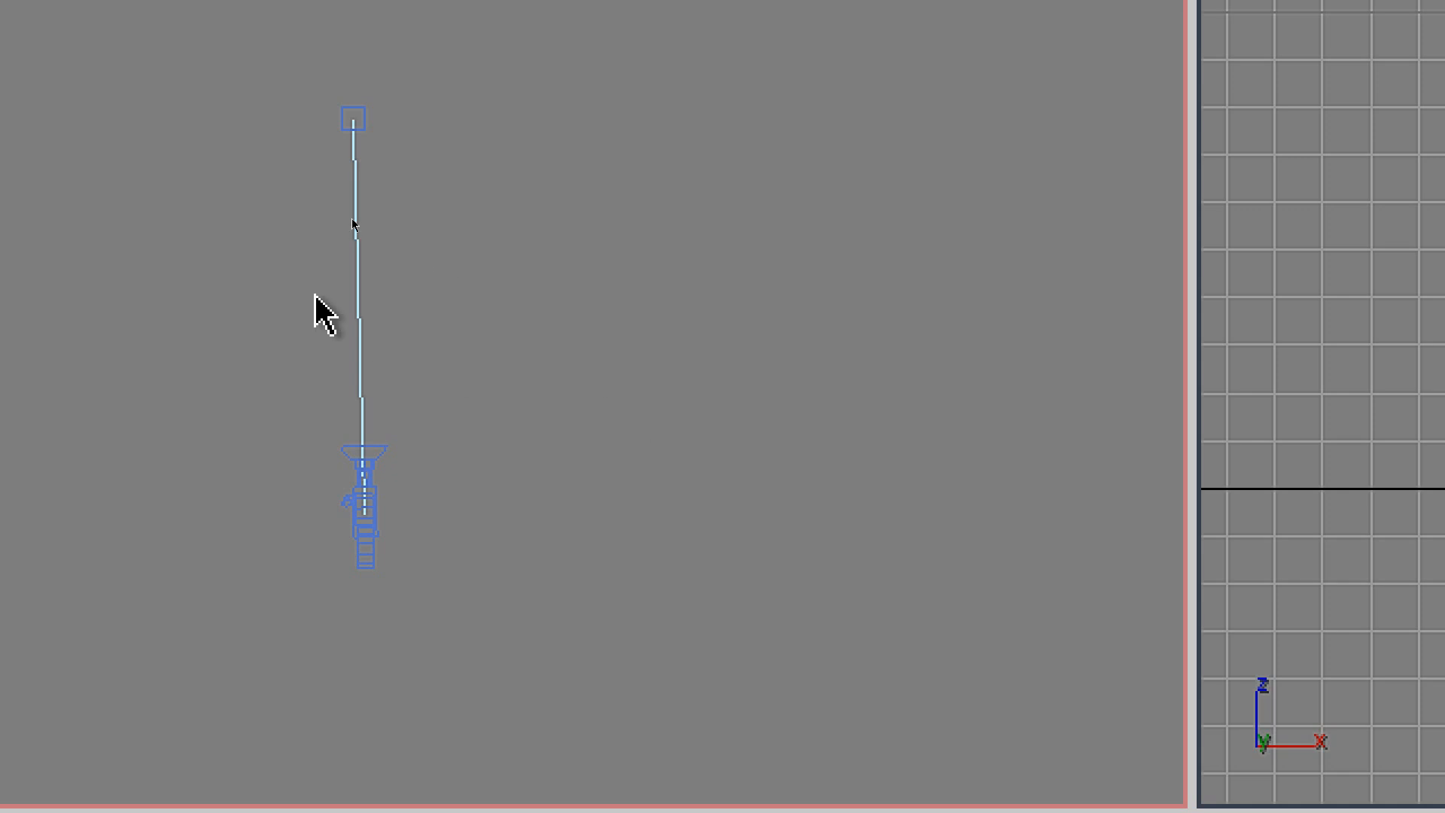
pyautogui.click(354, 320)
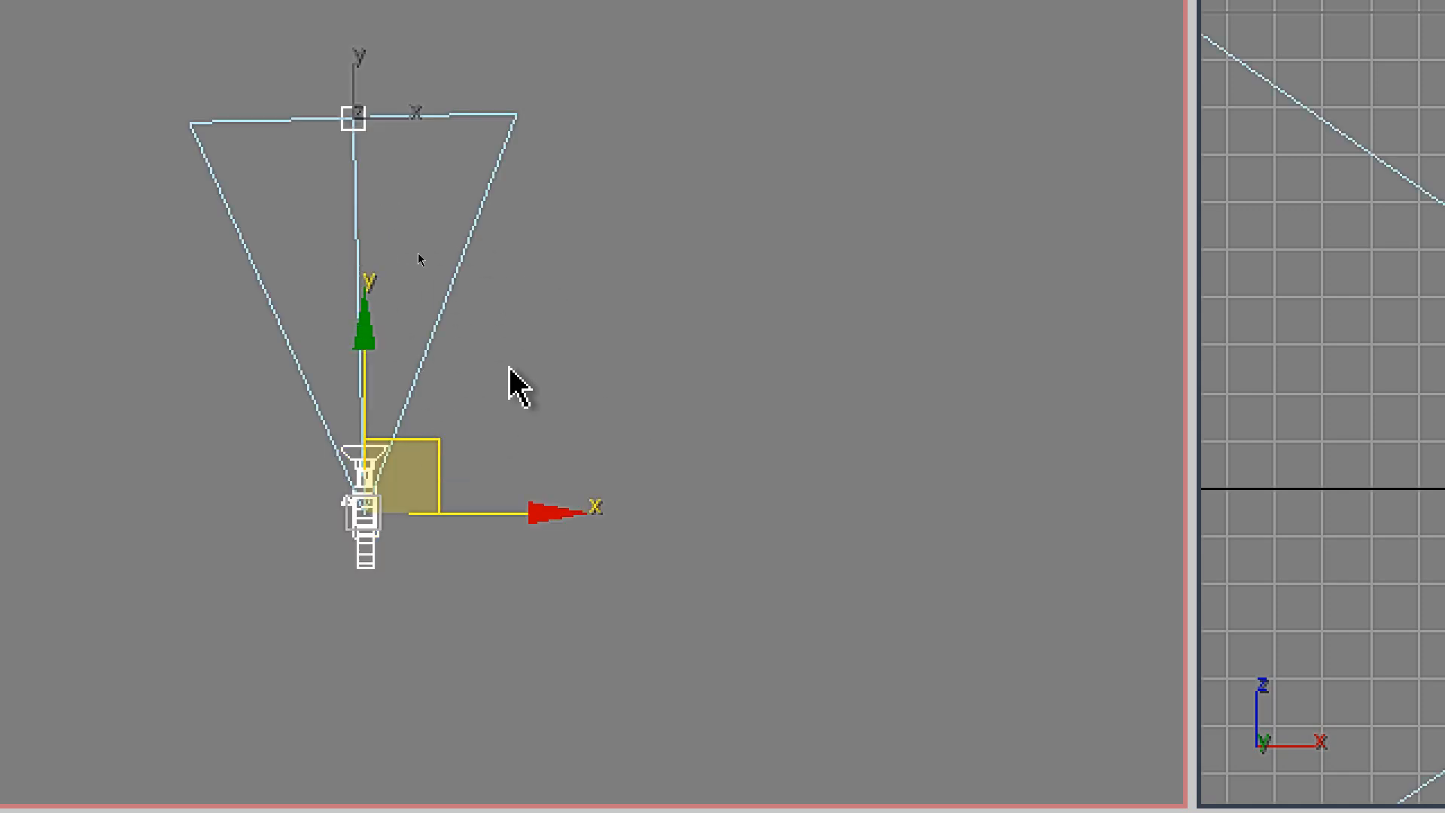
pyautogui.click(508, 368)
pyautogui.click(360, 271)
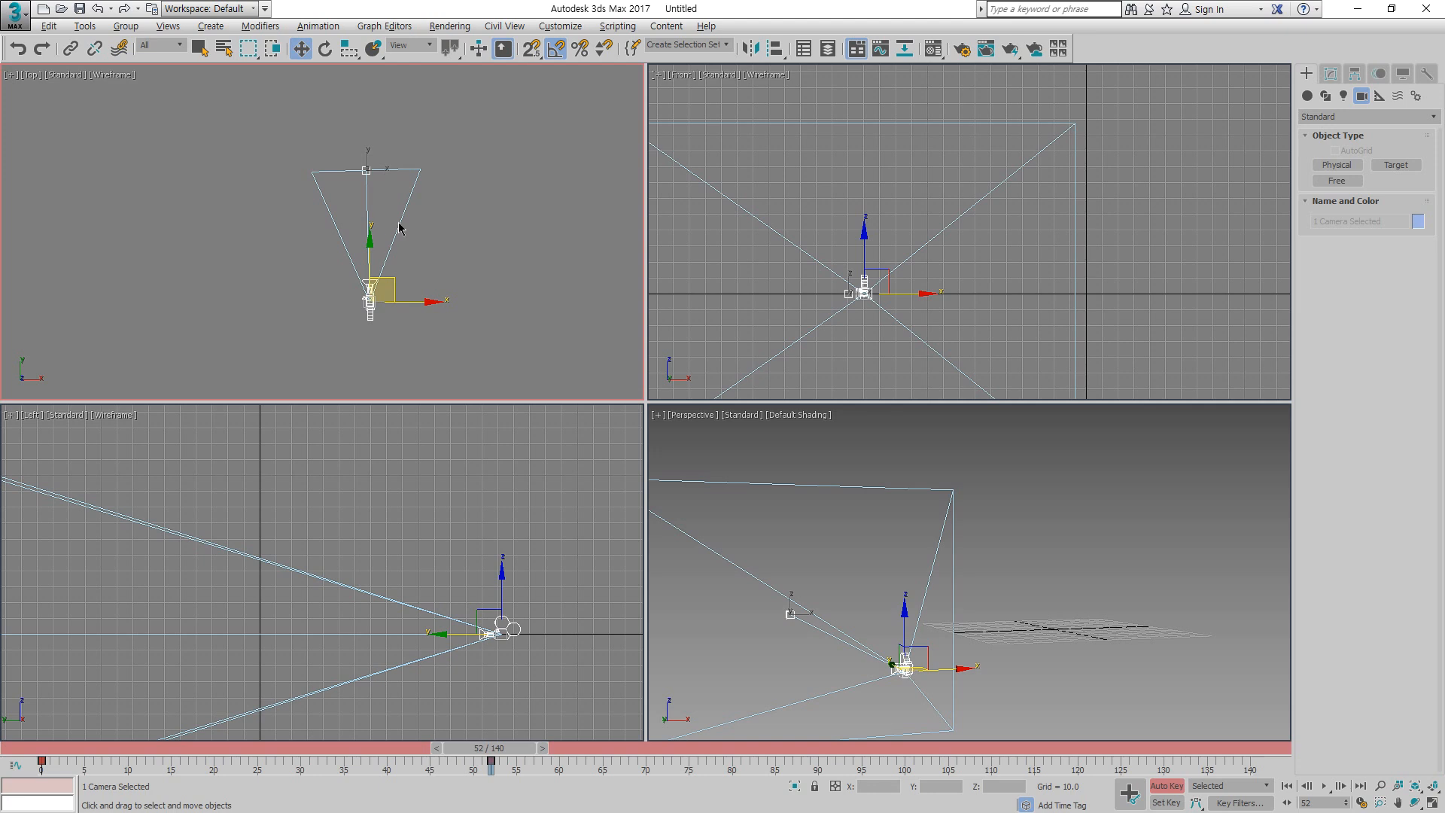
pyautogui.click(589, 298)
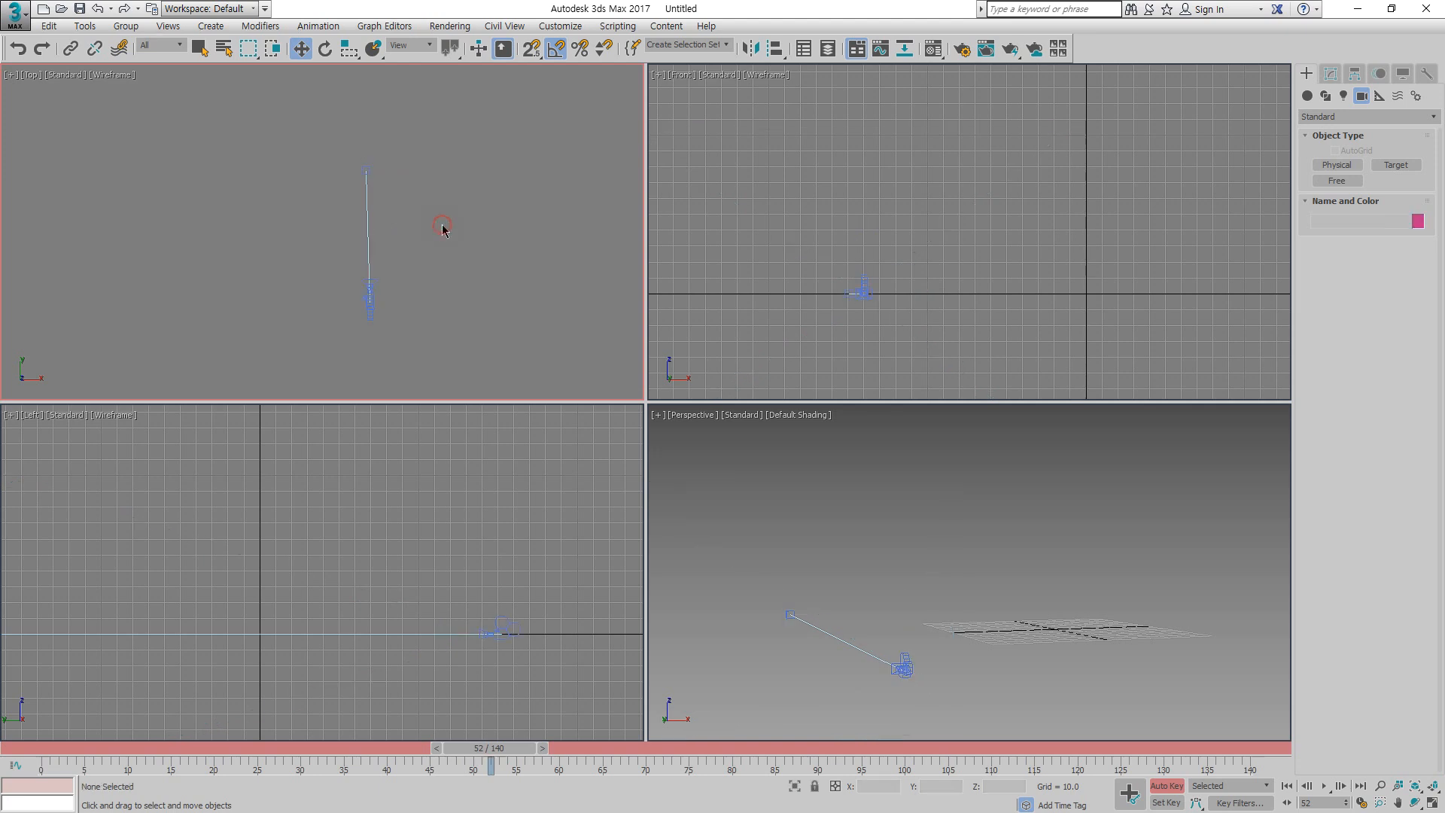
# Step: Try placing a second target camera in the Front view
pyautogui.click(1402, 166)
pyautogui.moveTo(749, 270); pyautogui.dragTo(777, 317)
pyautogui.hotkey('ctrl', 'z')
# Step: Create a free camera in the Front view and move it in the Top view to about X -345, Y -128, beside the target camera
pyautogui.click(1337, 181)
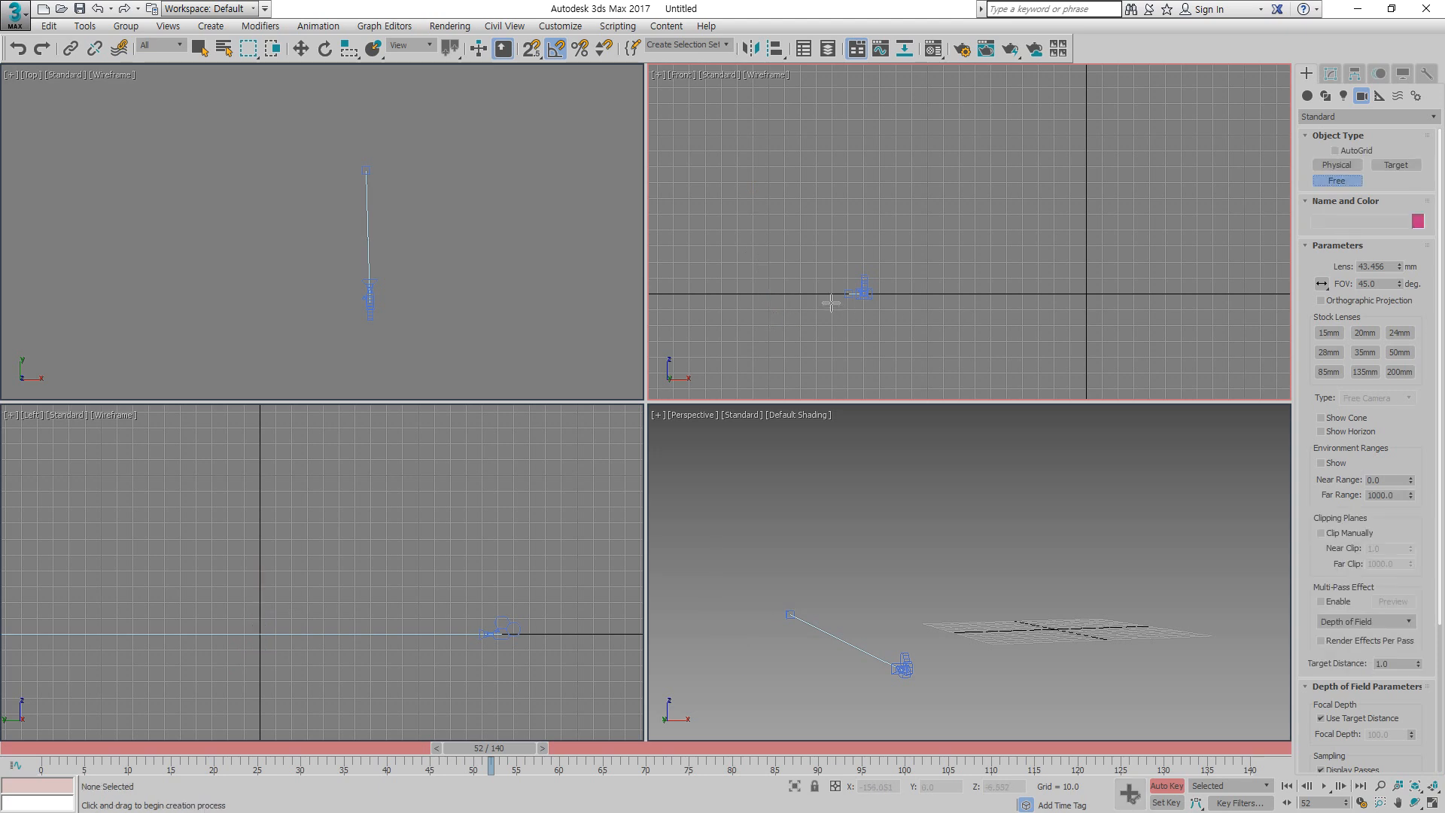
pyautogui.click(748, 277)
pyautogui.press('w')
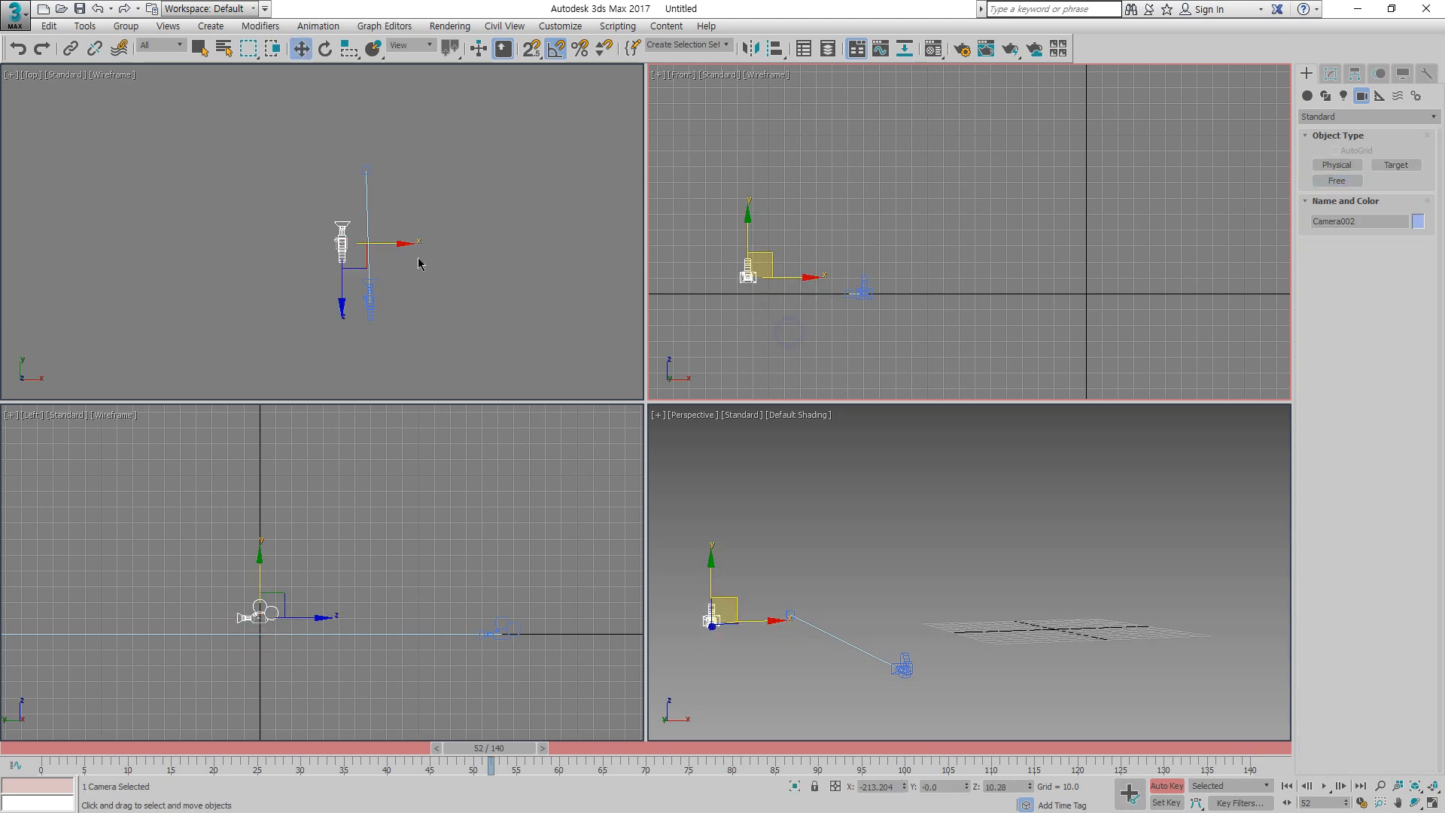
pyautogui.click(345, 239)
pyautogui.moveTo(346, 237); pyautogui.dragTo(298, 283)
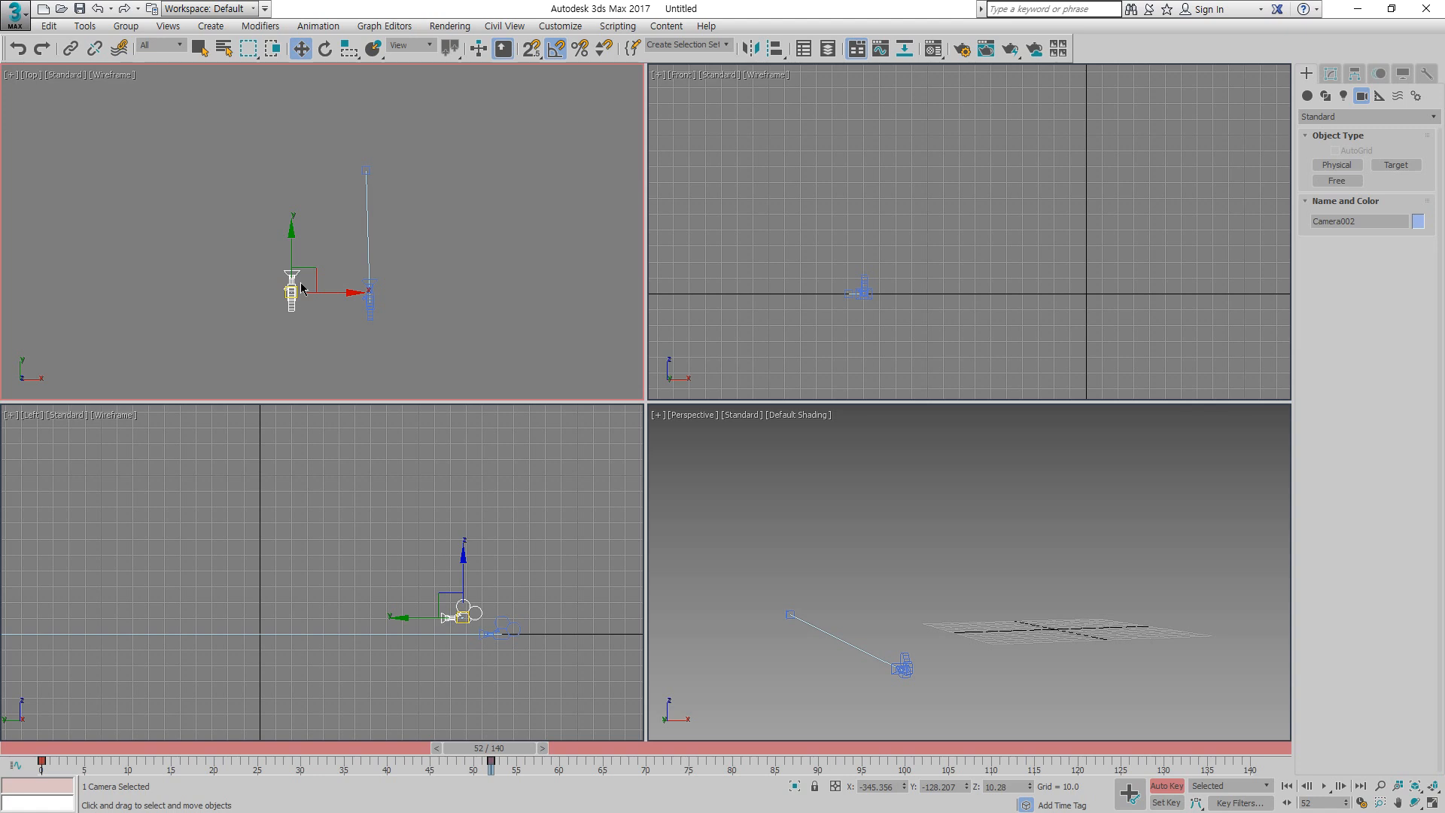
pyautogui.click(368, 230)
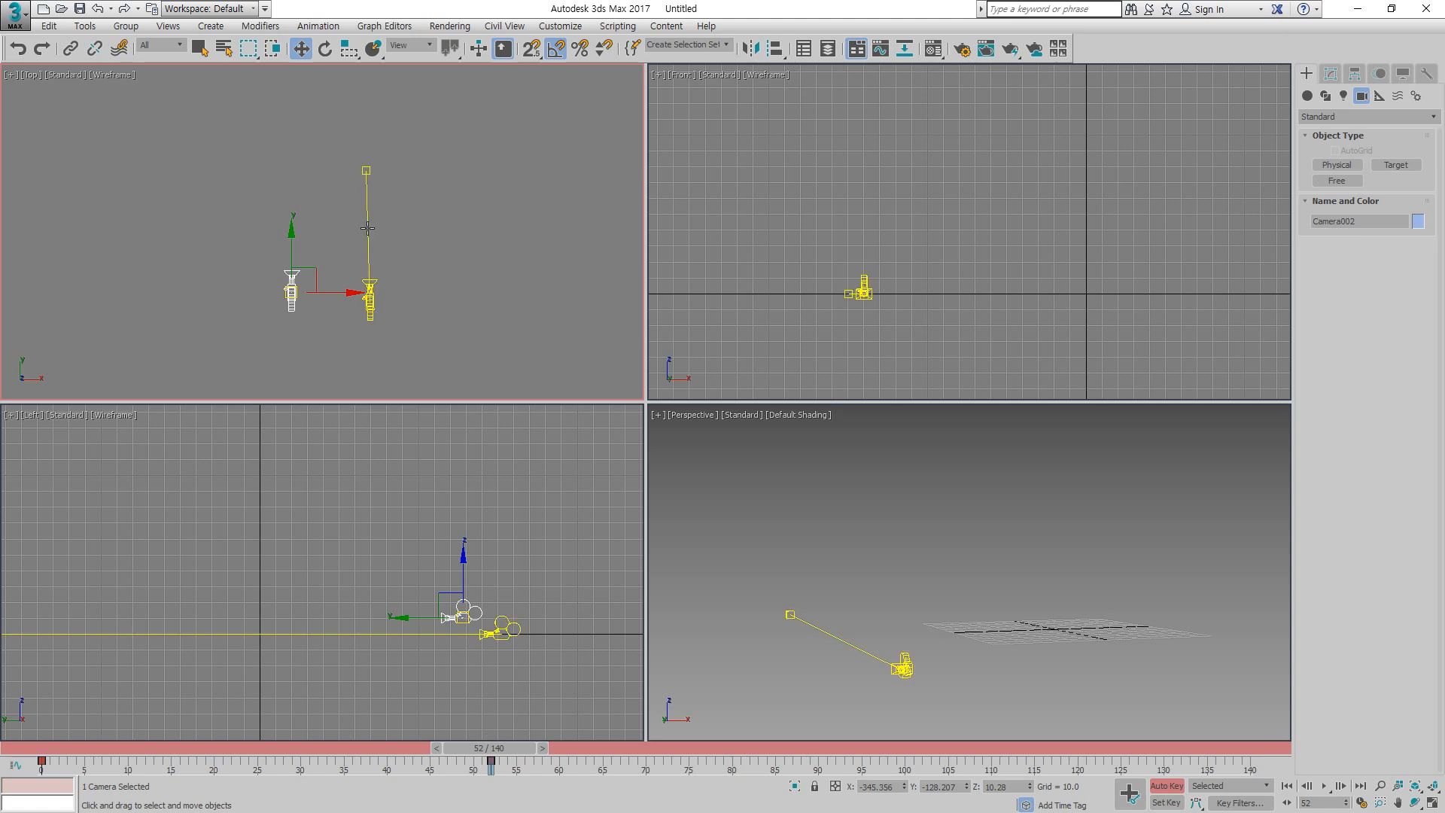
pyautogui.click(479, 271)
# Step: Create a Dummy helper in the Top view, centred on the line between the target camera and its target
pyautogui.click(1308, 95)
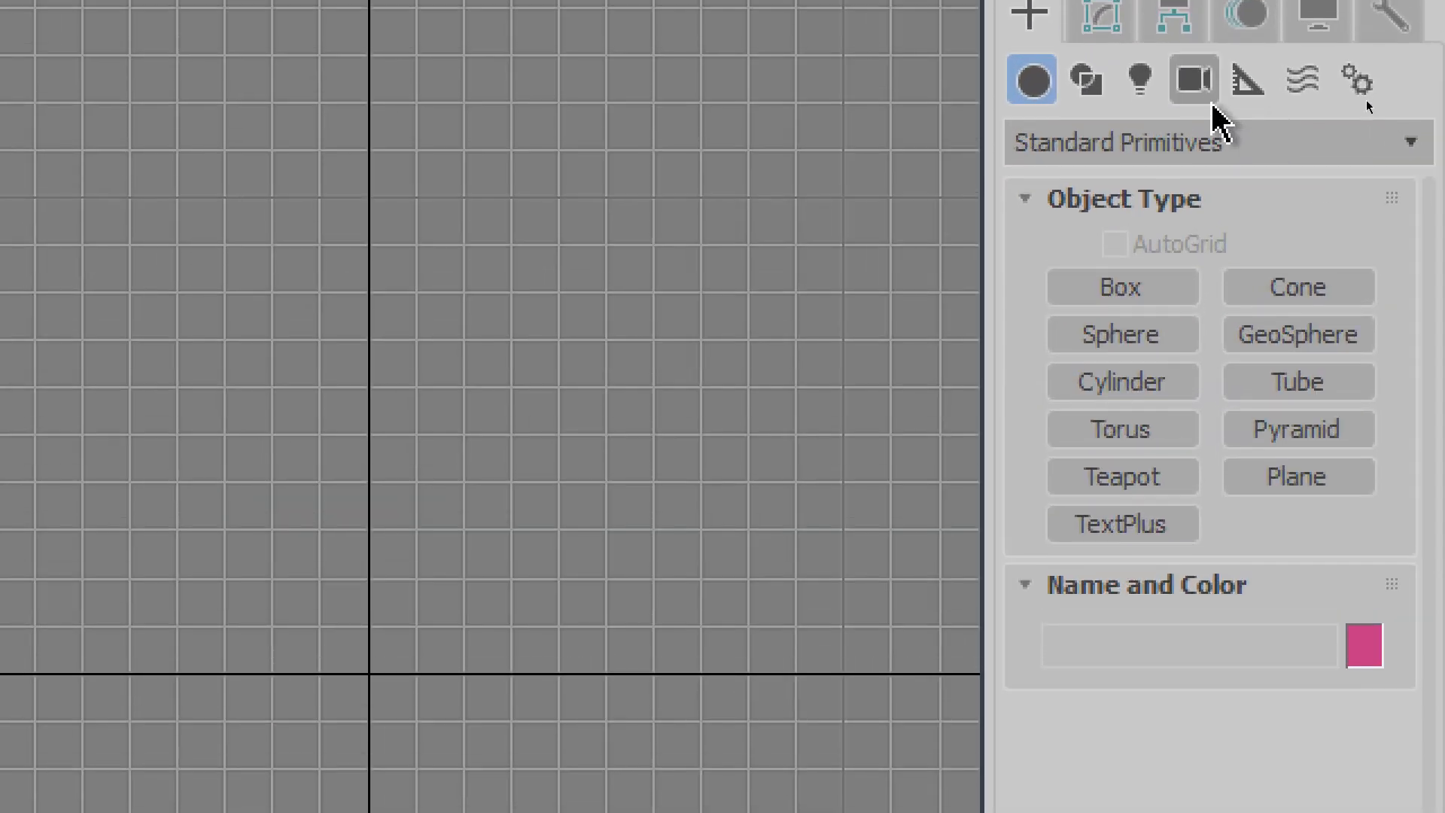
pyautogui.click(1272, 111)
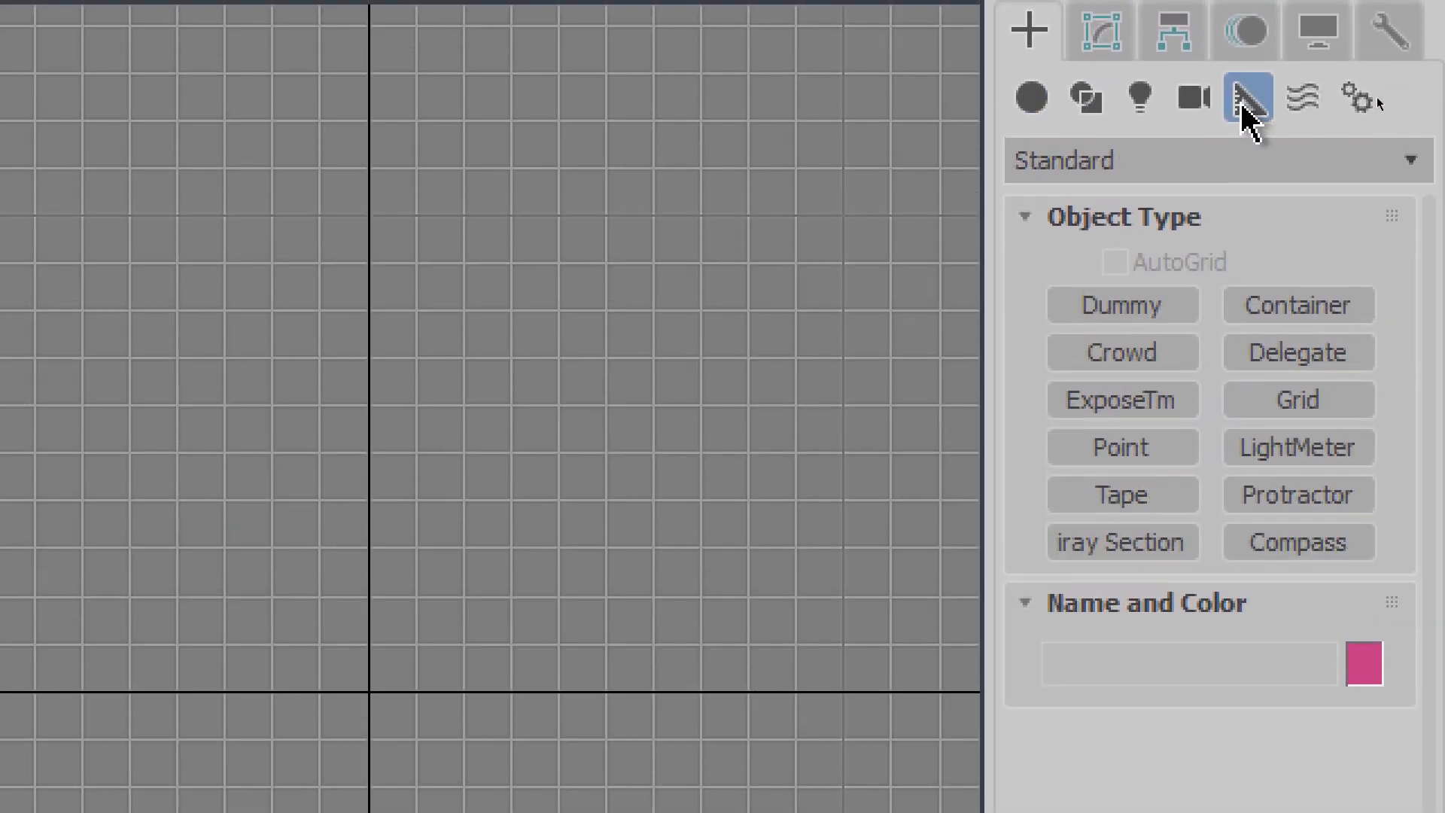
pyautogui.click(1174, 309)
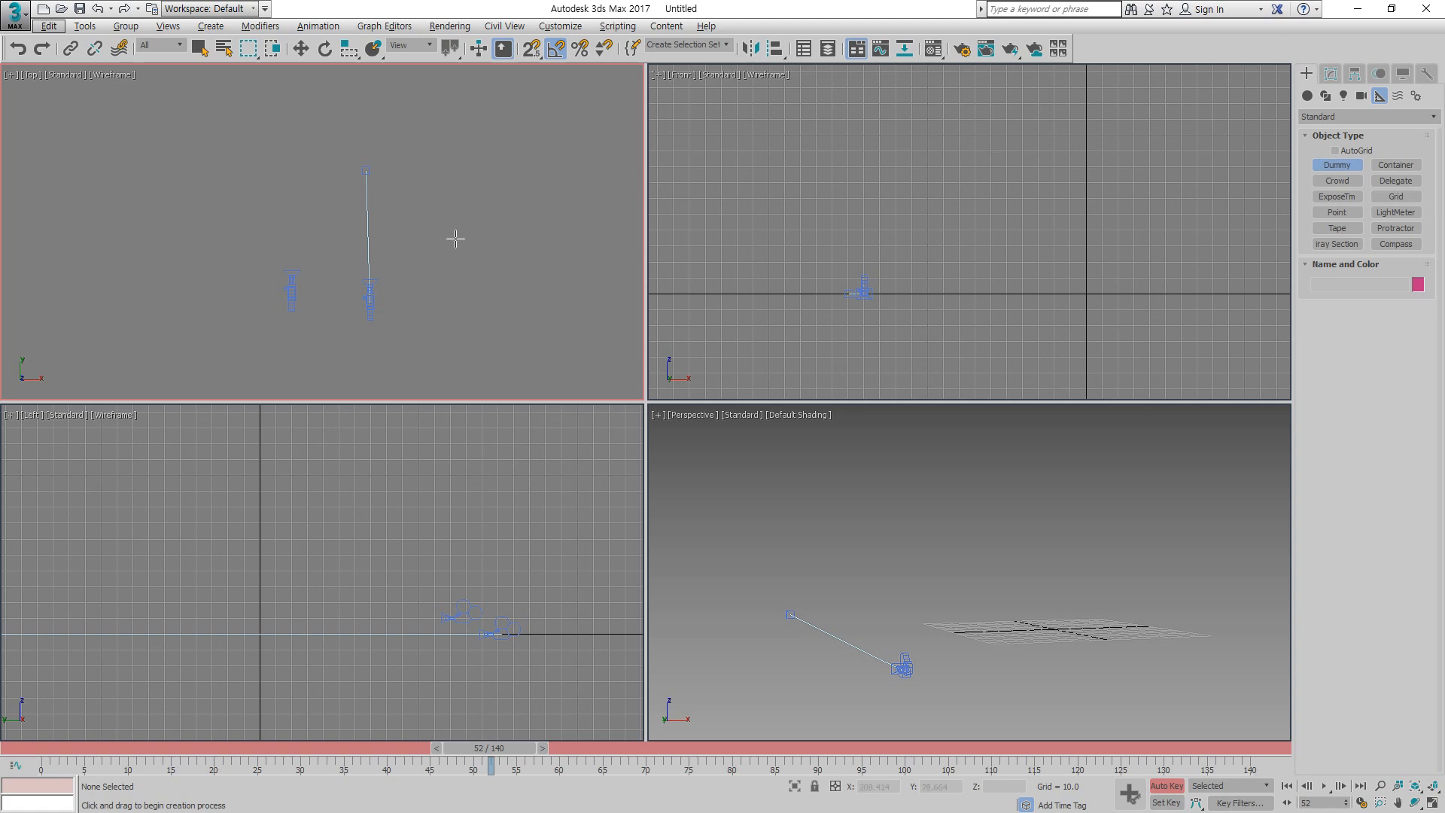
pyautogui.moveTo(368, 228)
pyautogui.mouseDown()
pyautogui.moveTo(429, 164)
pyautogui.moveTo(380, 206)
pyautogui.mouseUp()
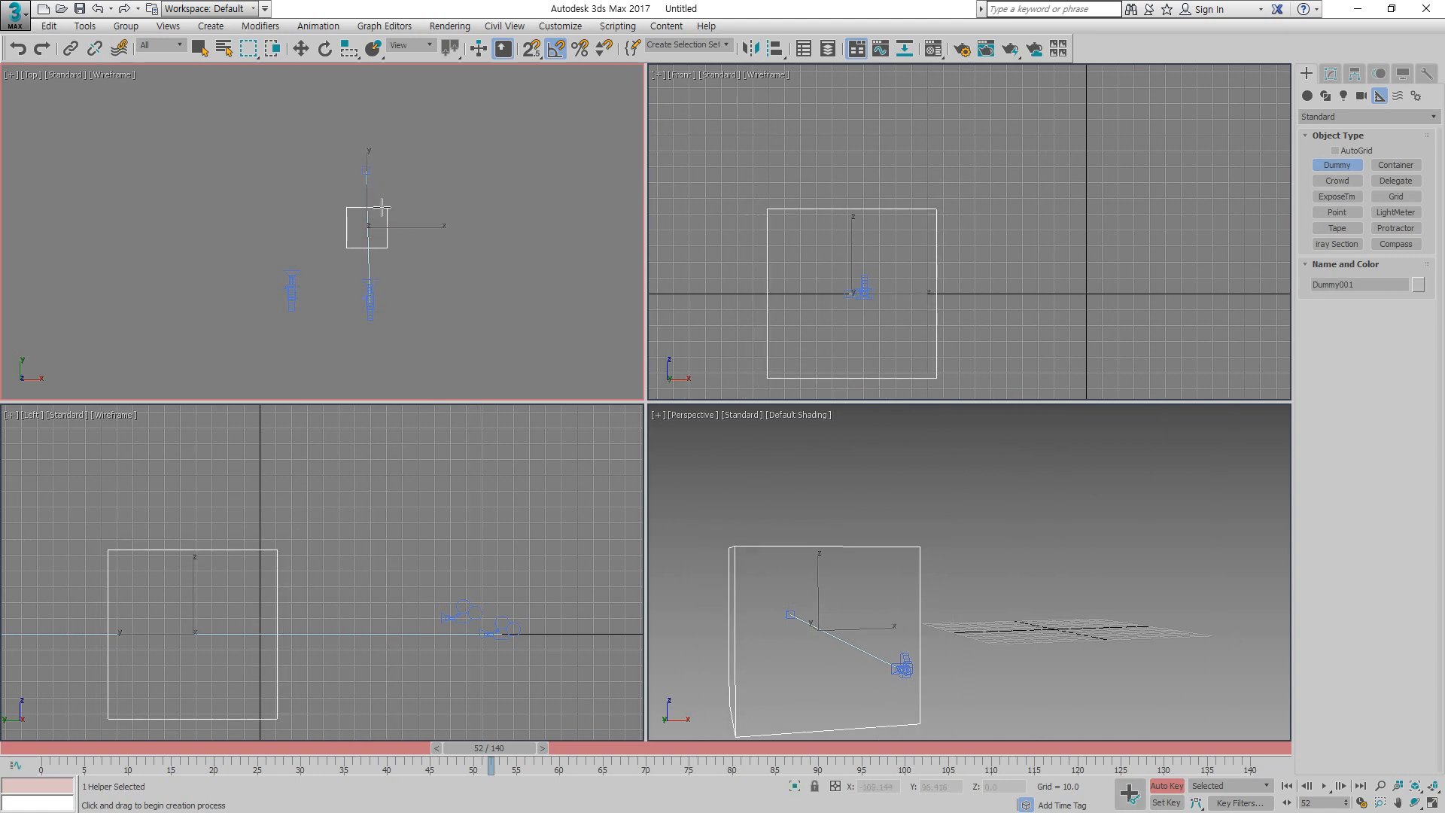
pyautogui.rightClick(449, 255)
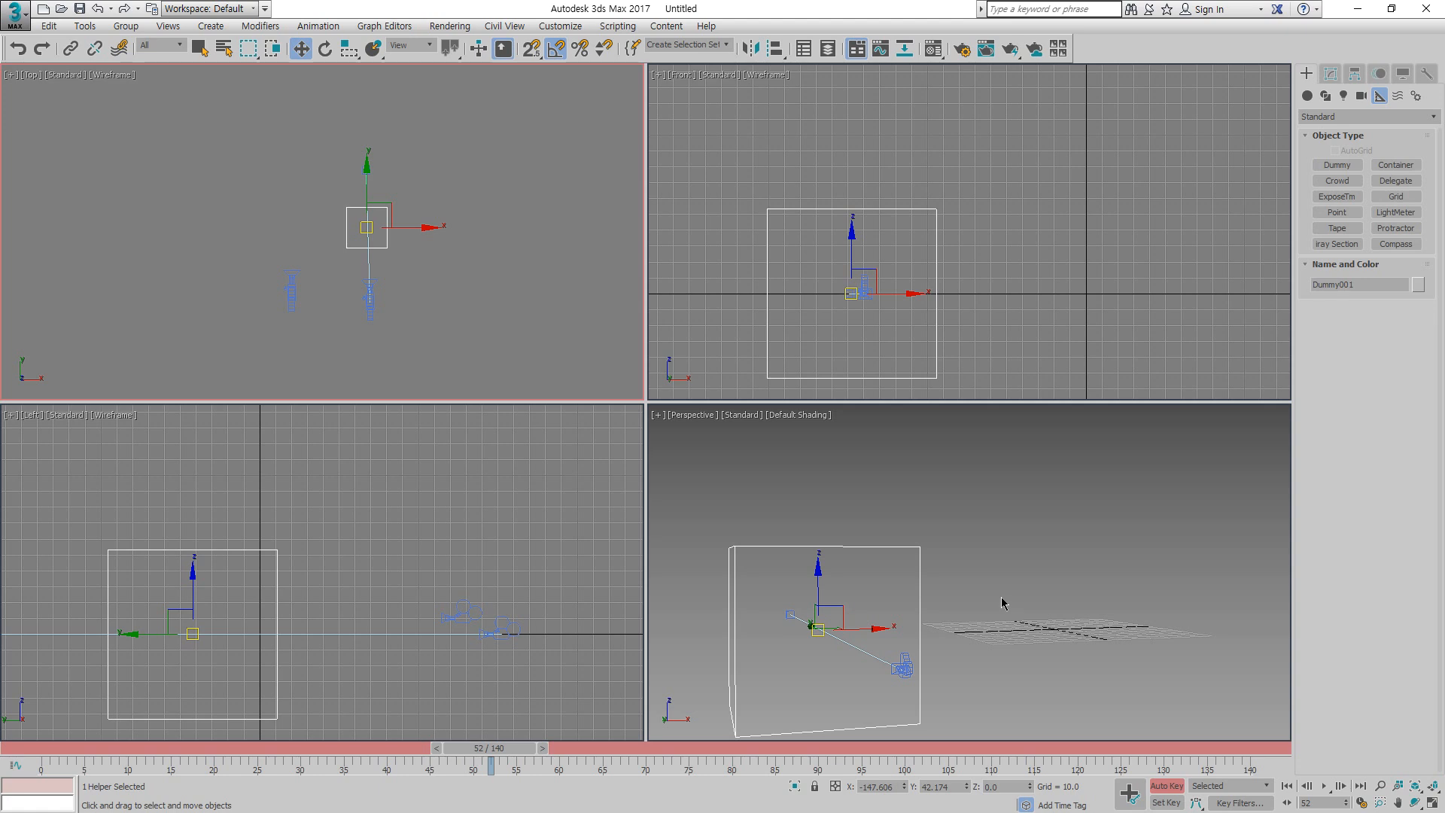
# Step: Select the target camera together with its target and link both to the dummy as their parent
pyautogui.click(235, 197)
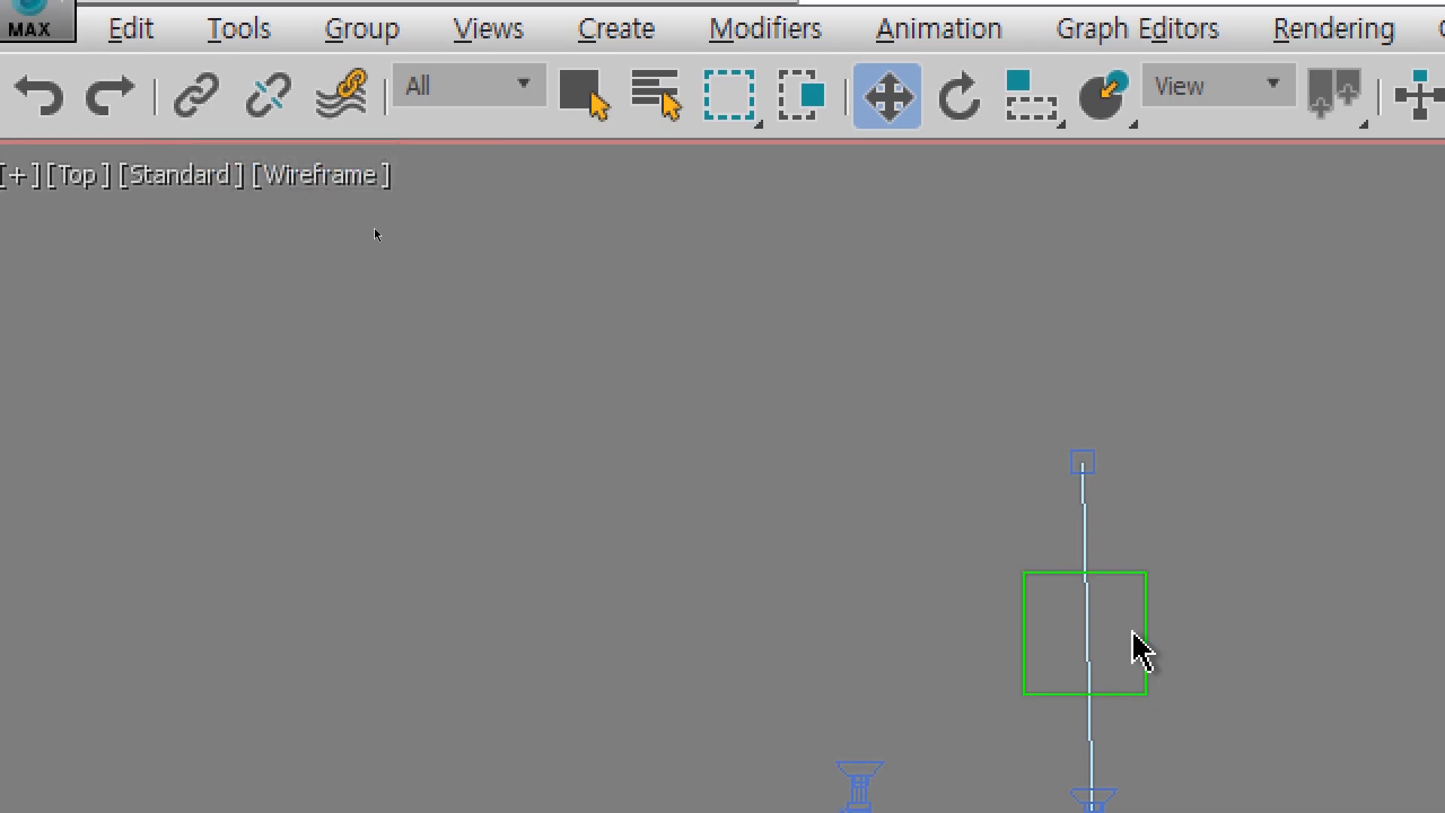
pyautogui.click(1085, 640)
pyautogui.moveTo(900, 616); pyautogui.dragTo(357, 357, button='middle')
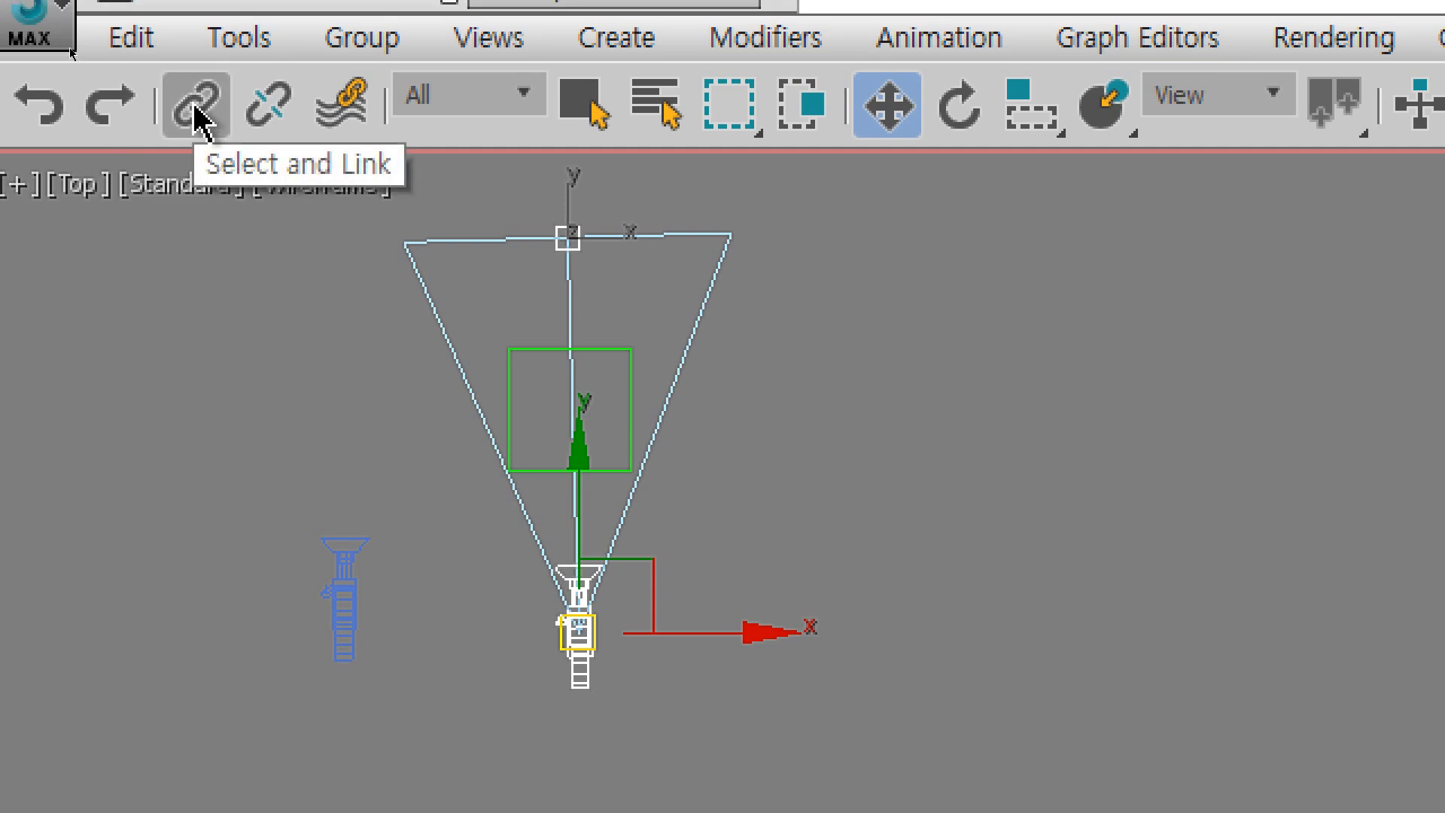
pyautogui.click(198, 113)
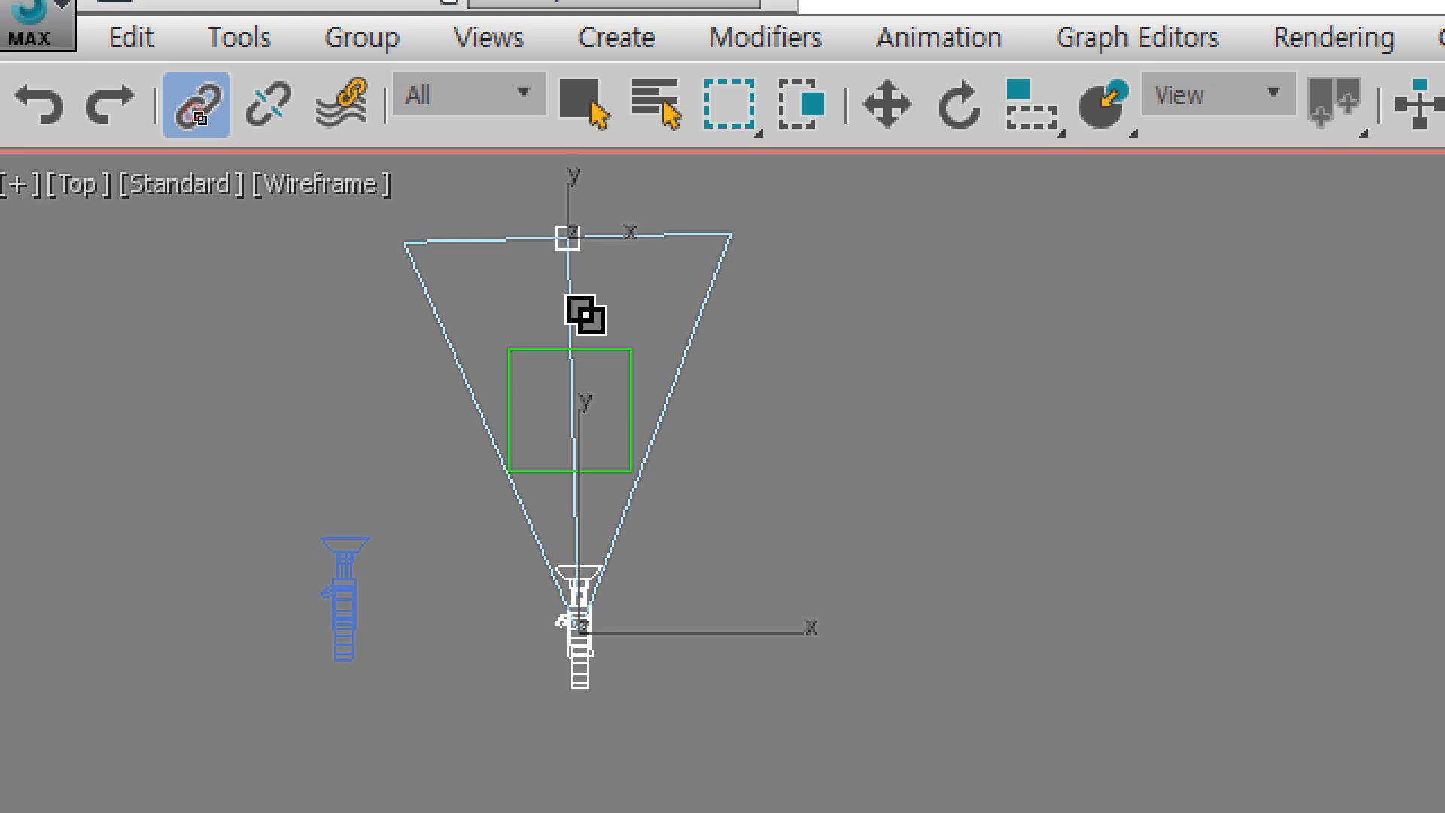
pyautogui.moveTo(586, 314); pyautogui.dragTo(640, 370)
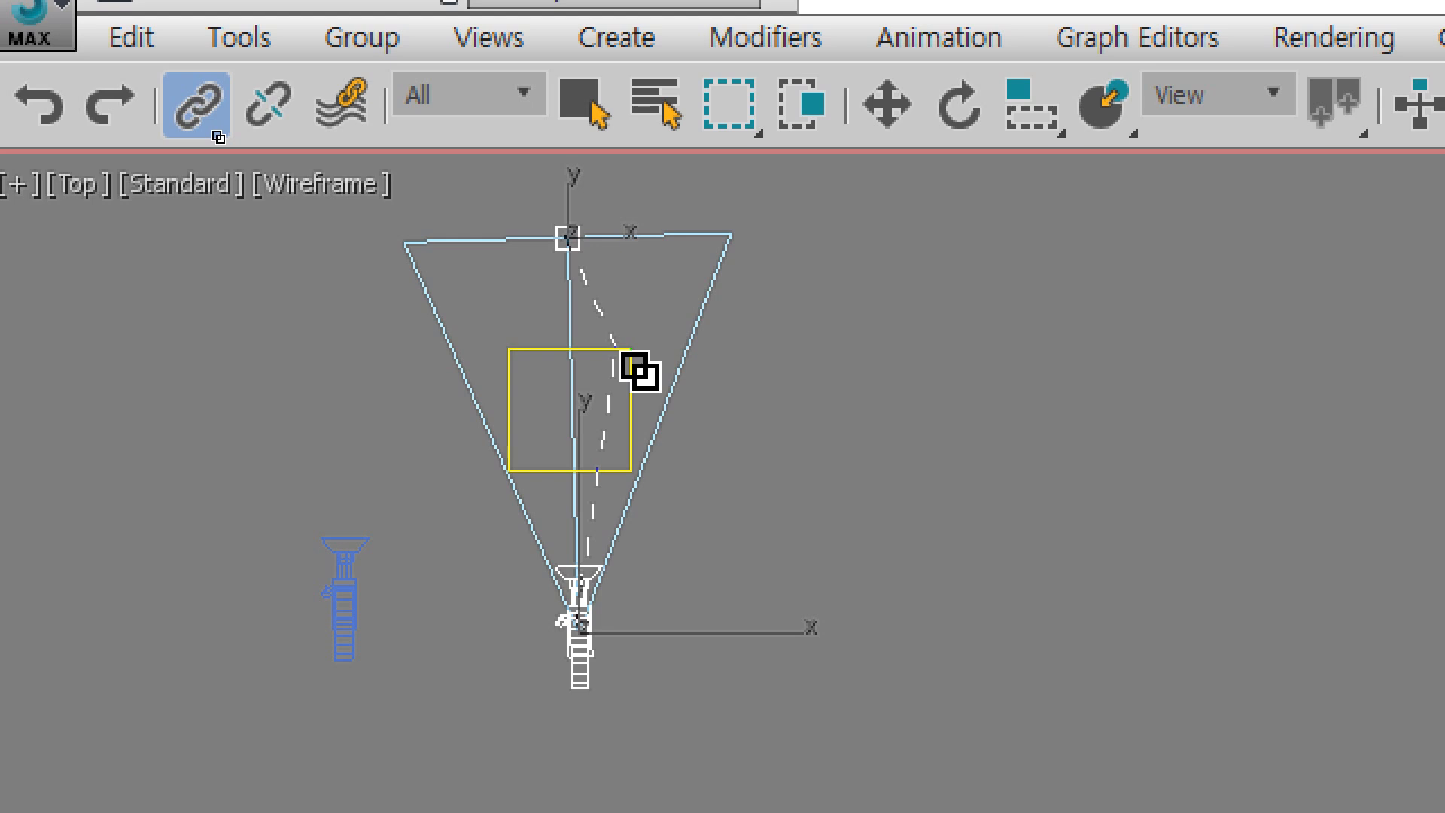
pyautogui.moveTo(640, 371)
pyautogui.mouseDown()
pyautogui.moveTo(526, 155)
pyautogui.moveTo(461, 364)
pyautogui.moveTo(640, 378)
pyautogui.moveTo(629, 348)
pyautogui.moveTo(644, 374)
pyautogui.mouseUp()
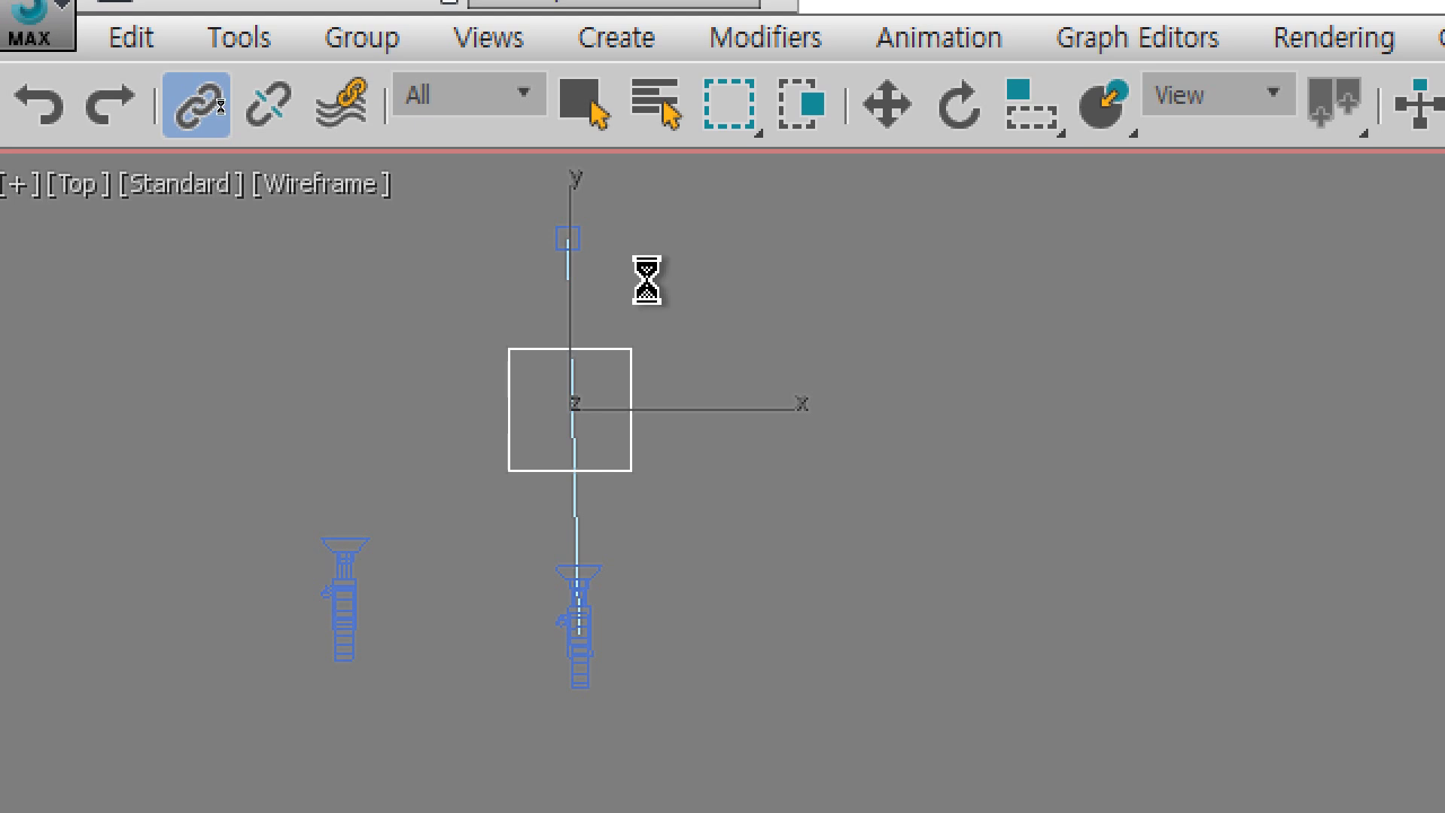
# Step: Move the linked camera's target and the camera itself slightly, each on its own, in the Top view
pyautogui.click(568, 240)
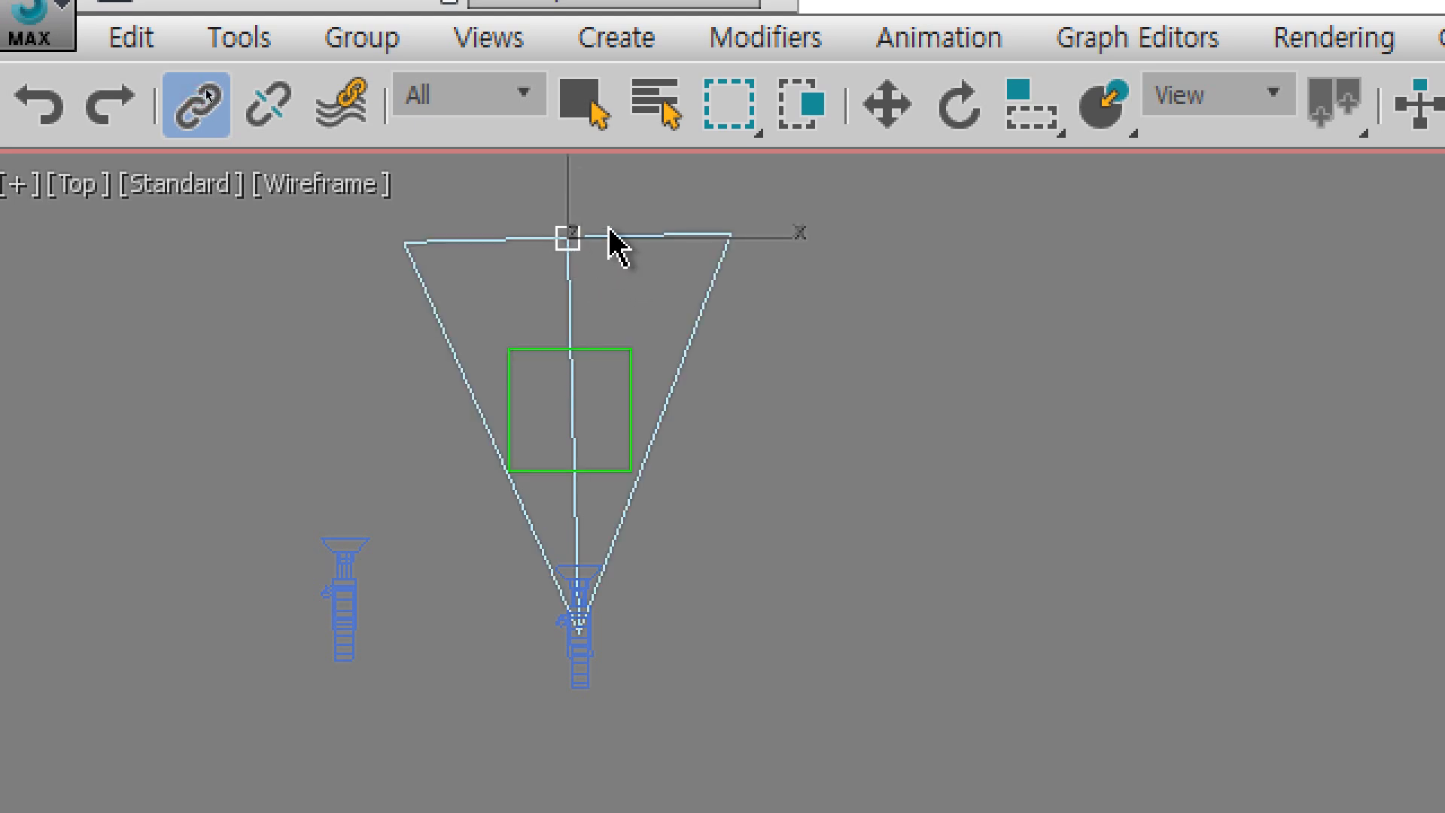
pyautogui.rightClick(584, 419)
pyautogui.click(623, 461)
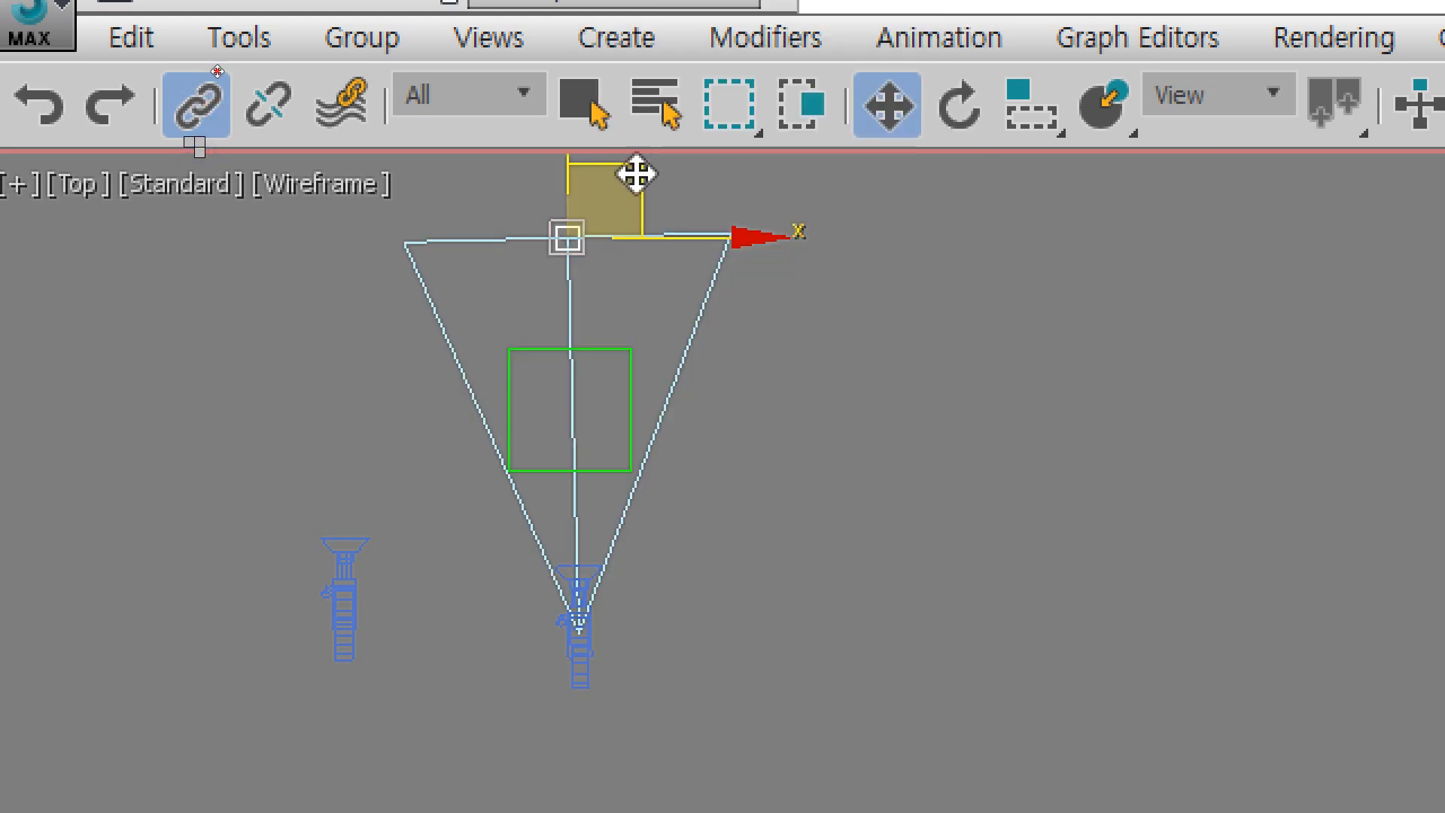
pyautogui.moveTo(636, 175); pyautogui.dragTo(622, 190)
pyautogui.click(595, 670)
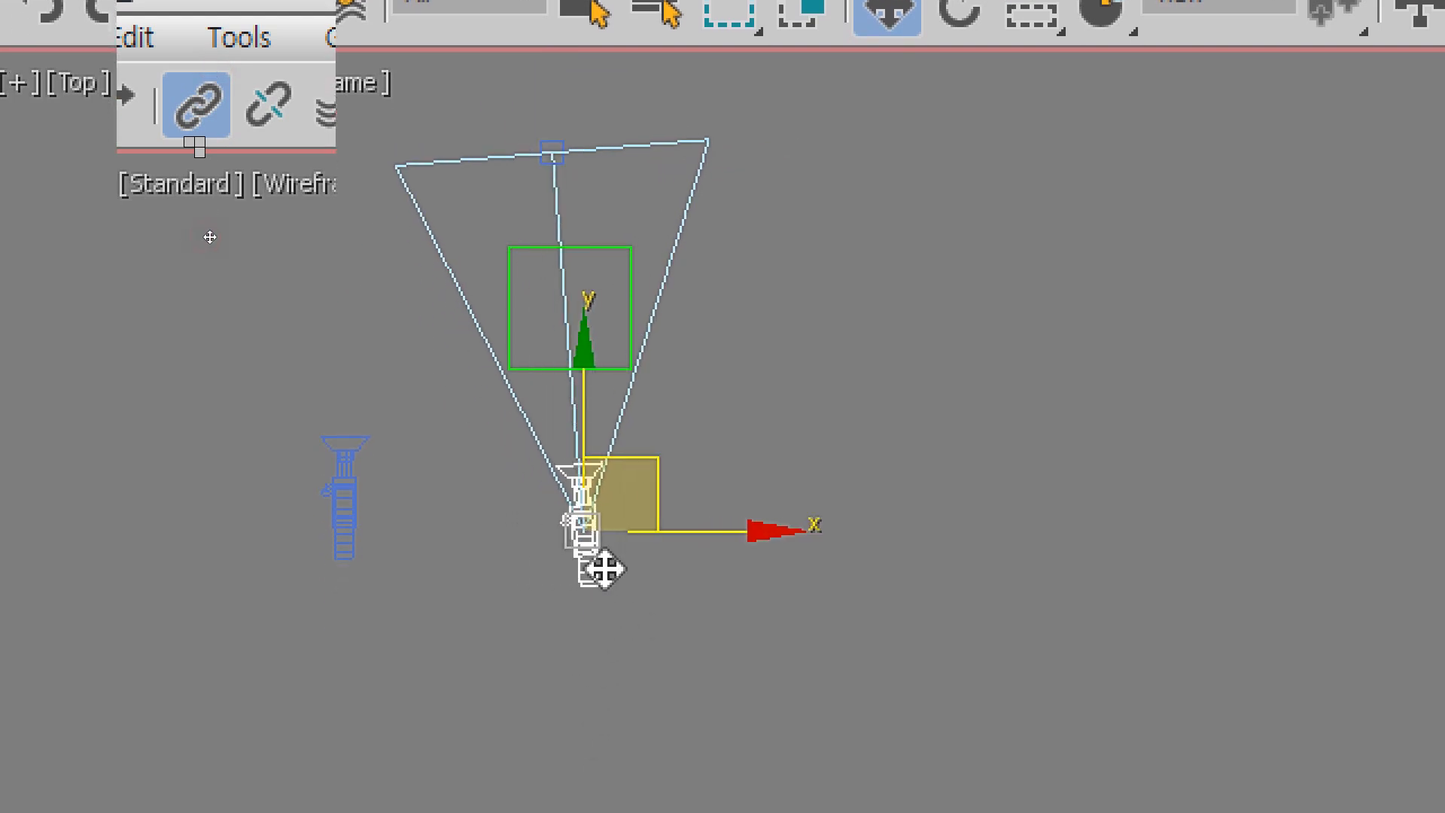
pyautogui.moveTo(604, 570); pyautogui.dragTo(597, 567)
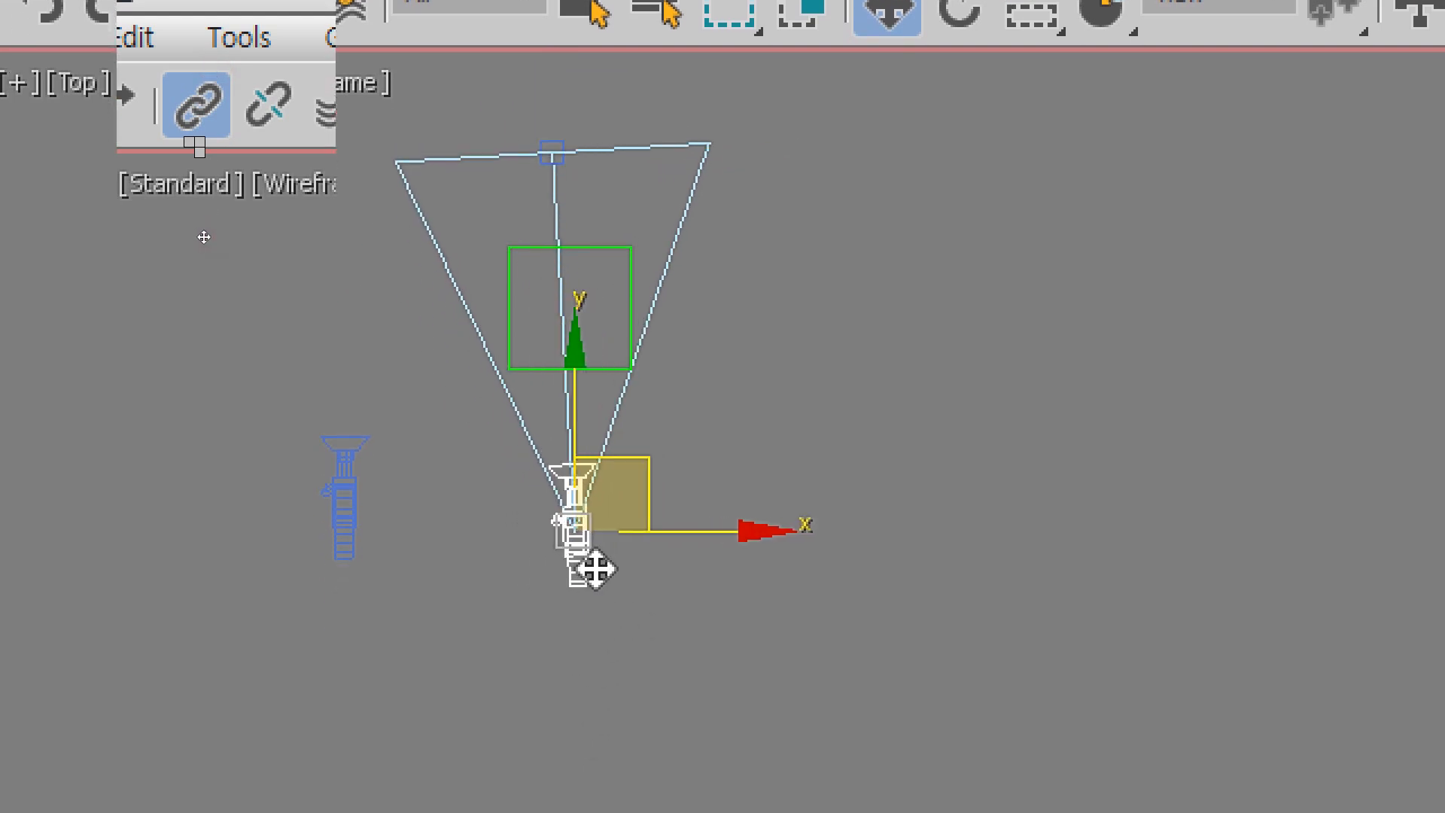
# Step: Move the dummy toward positive X to carry the linked camera along, and readjust the target and the camera individually
pyautogui.click(600, 248)
pyautogui.moveTo(632, 248); pyautogui.dragTo(745, 246)
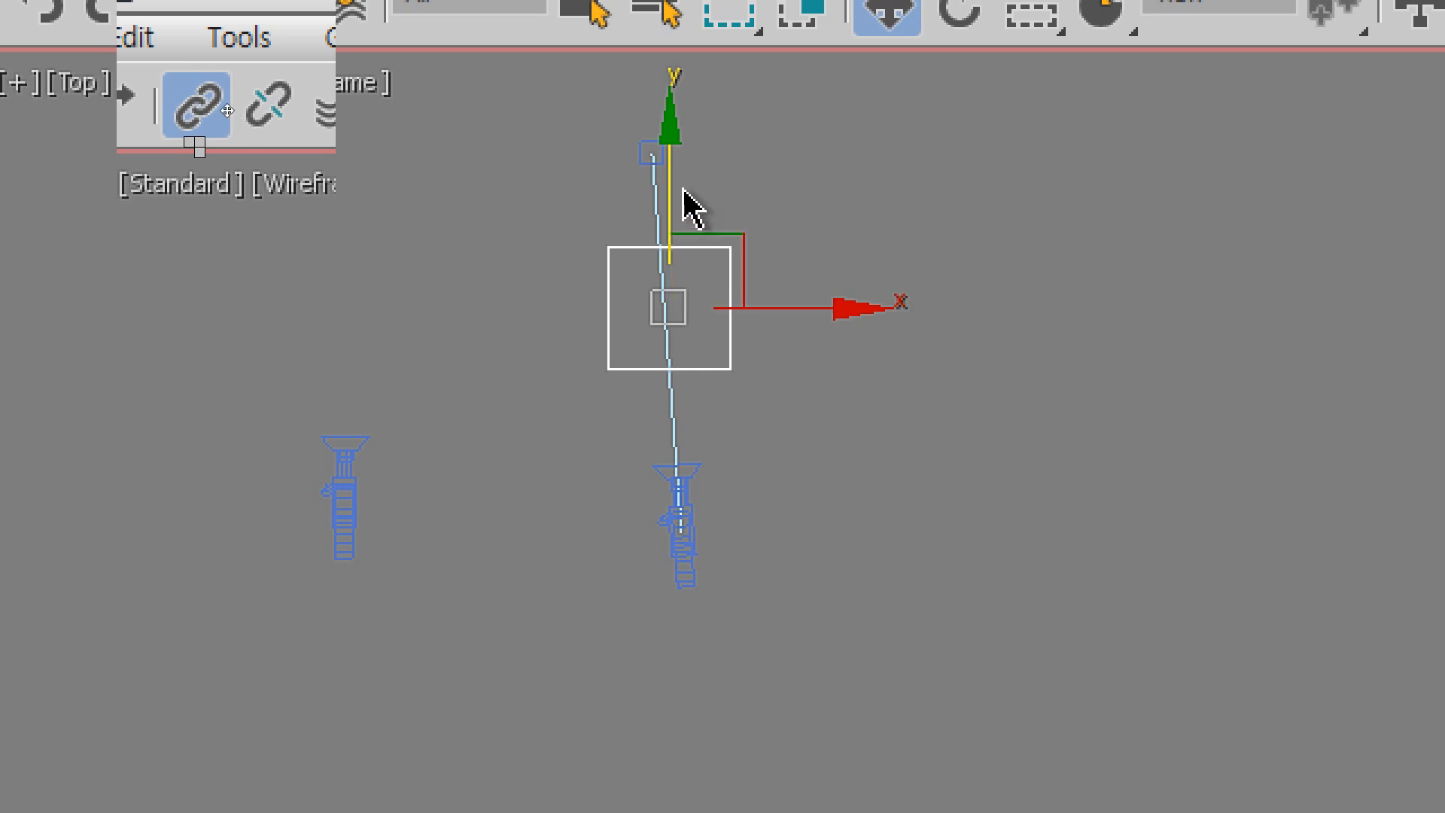
pyautogui.click(631, 162)
pyautogui.moveTo(642, 160)
pyautogui.mouseDown()
pyautogui.moveTo(610, 158)
pyautogui.moveTo(639, 161)
pyautogui.moveTo(641, 185)
pyautogui.mouseUp()
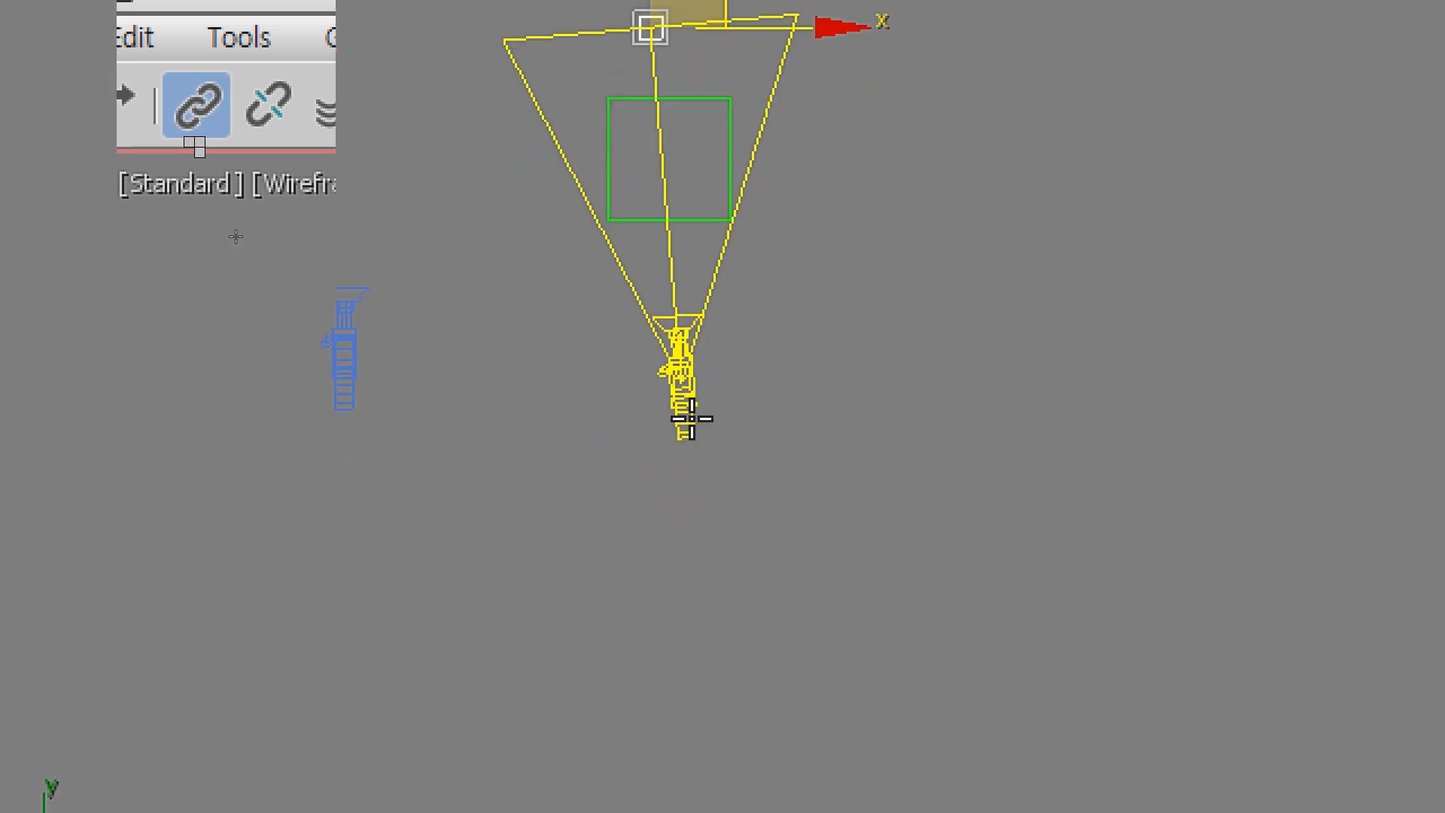
pyautogui.click(689, 563)
pyautogui.moveTo(692, 415); pyautogui.dragTo(731, 403)
pyautogui.moveTo(818, 107); pyautogui.dragTo(684, 312, button='middle')
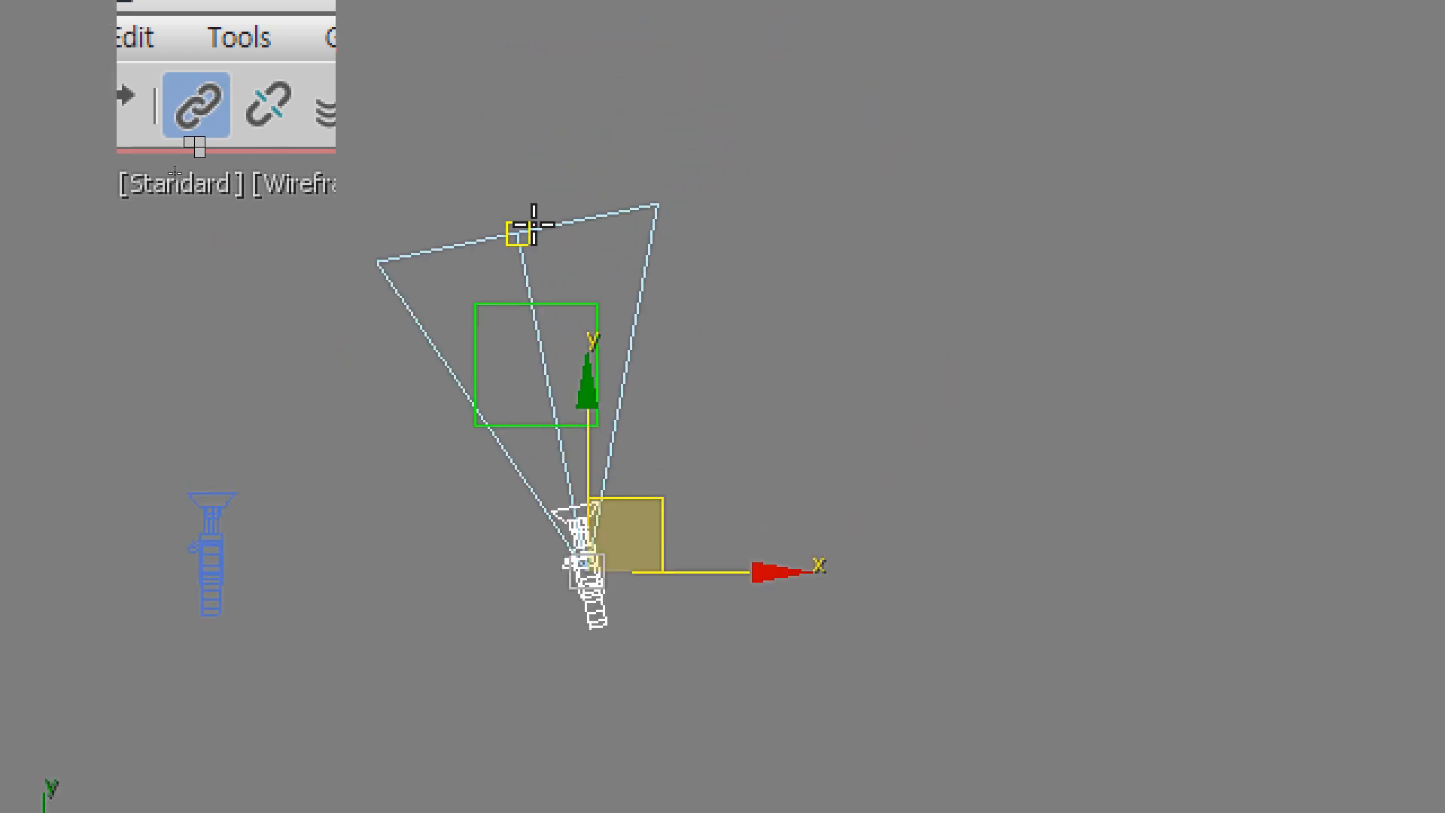
pyautogui.moveTo(527, 238); pyautogui.dragTo(542, 240)
pyautogui.click(585, 602)
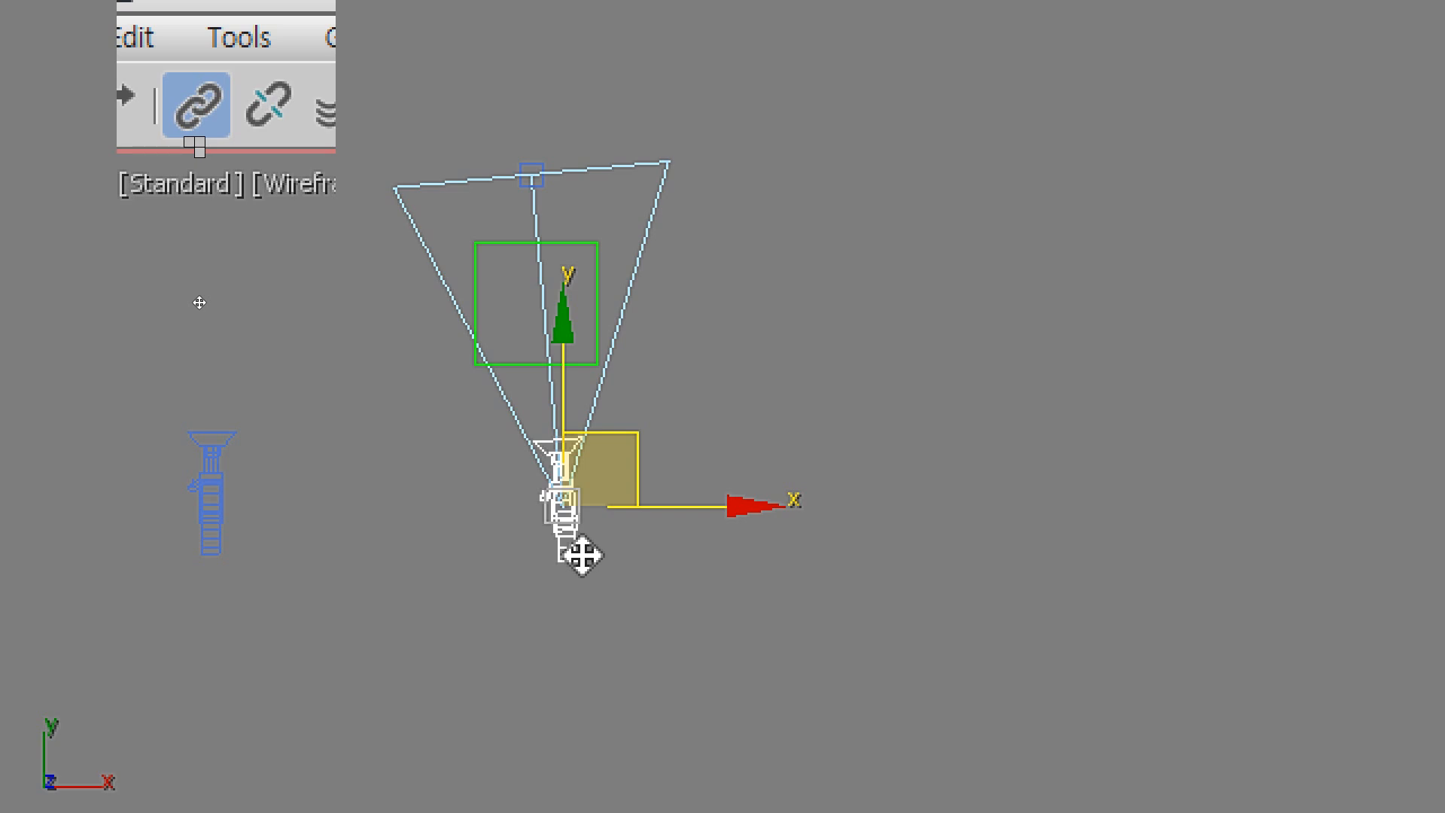
# Step: Move the dummy toward positive X and partly back, and select the target with the camera before clearing the selection
pyautogui.click(640, 316)
pyautogui.click(590, 276)
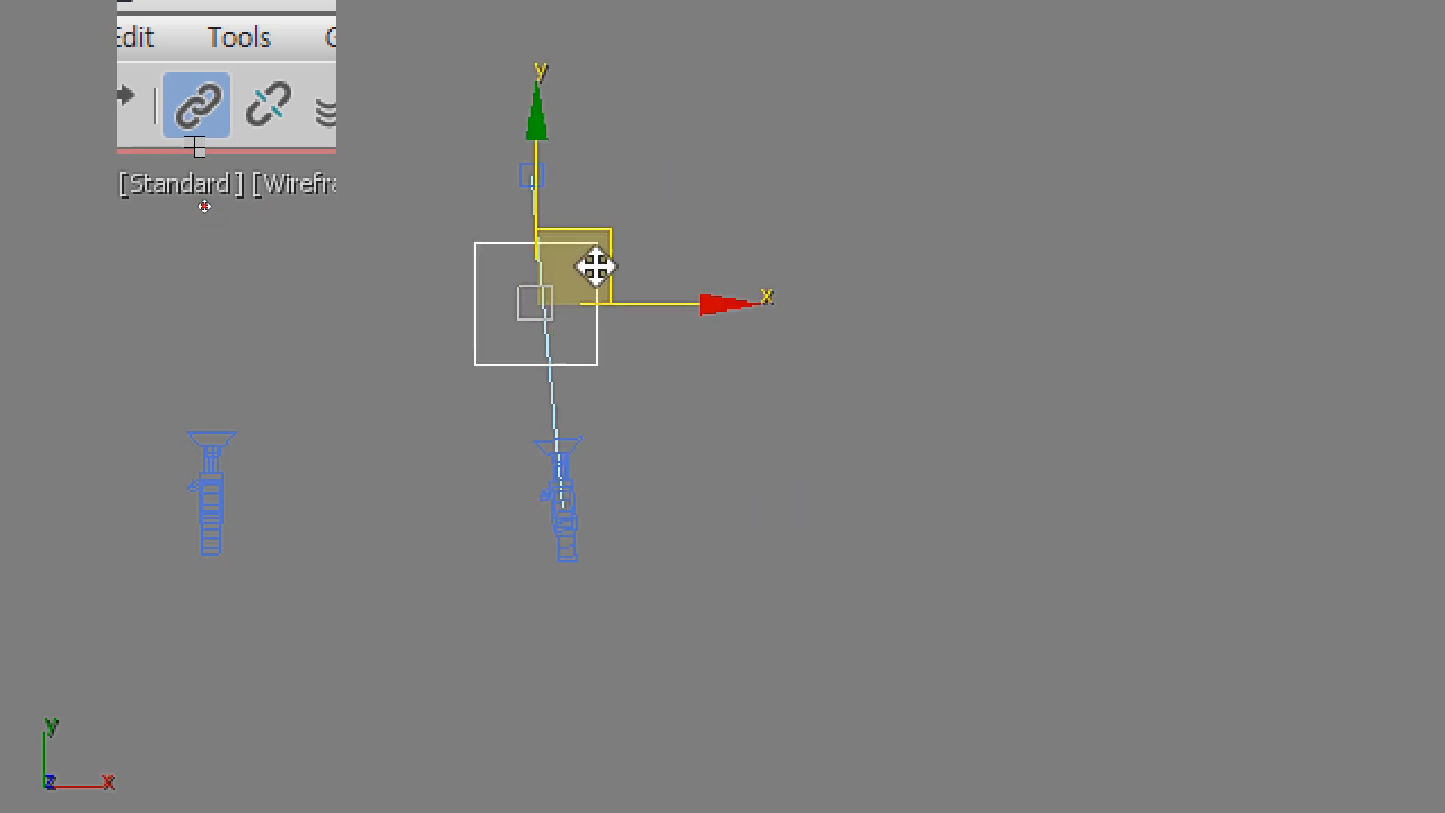
pyautogui.moveTo(597, 268); pyautogui.dragTo(661, 260)
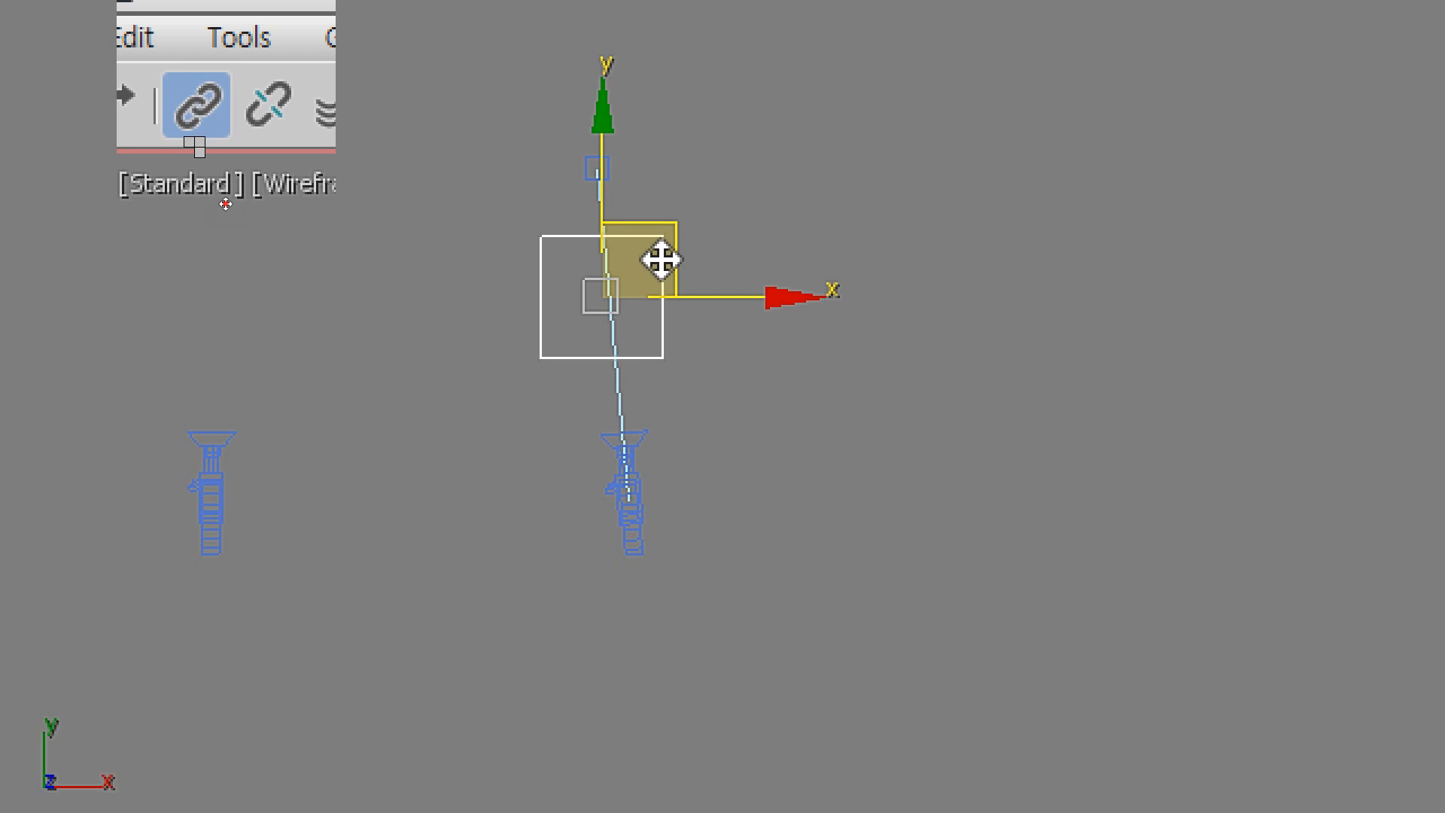
pyautogui.moveTo(661, 260); pyautogui.dragTo(624, 277)
pyautogui.click(763, 258)
pyautogui.click(550, 184)
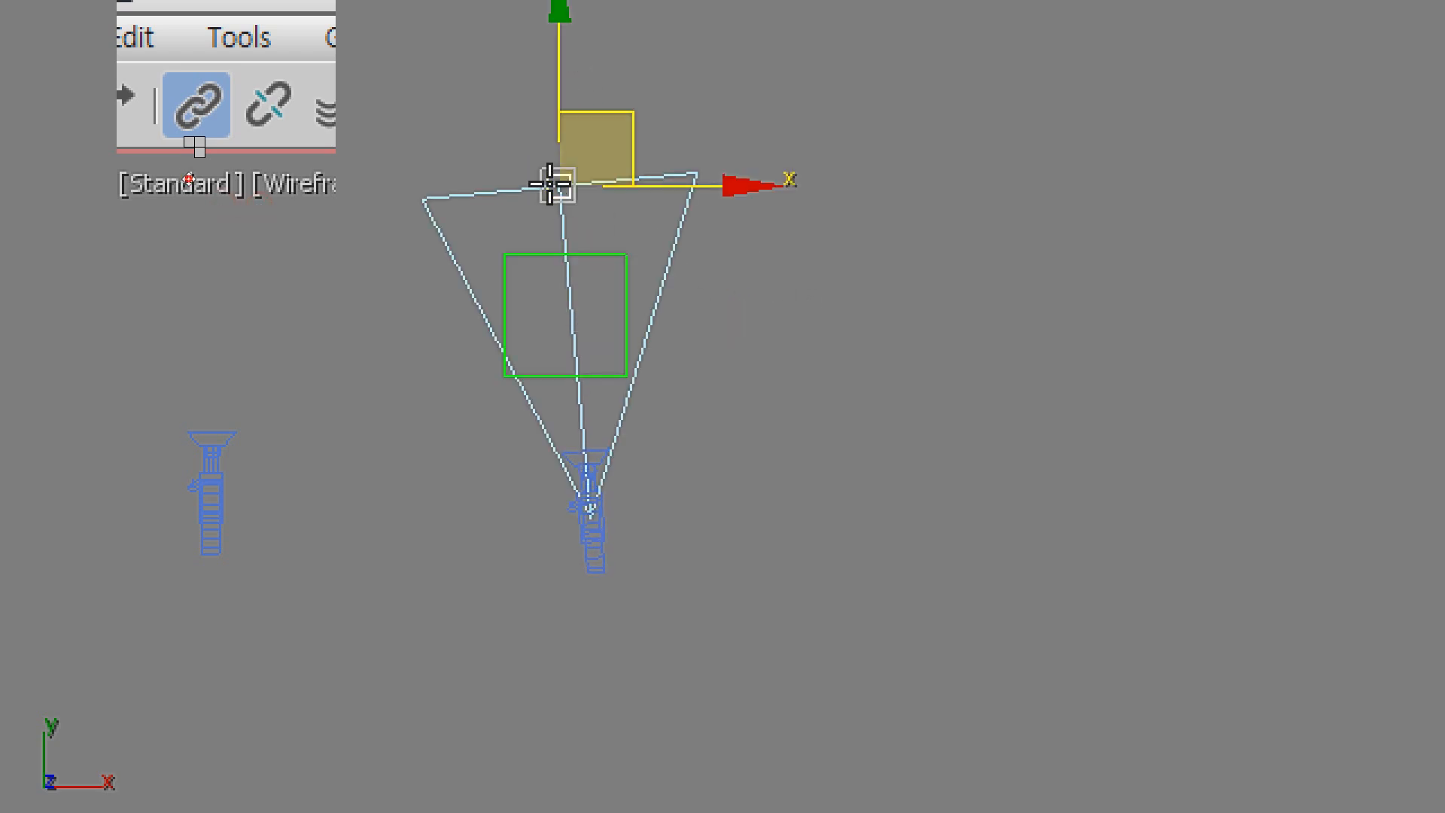
pyautogui.keyDown('ctrl'); pyautogui.click(592, 548); pyautogui.keyUp('ctrl')
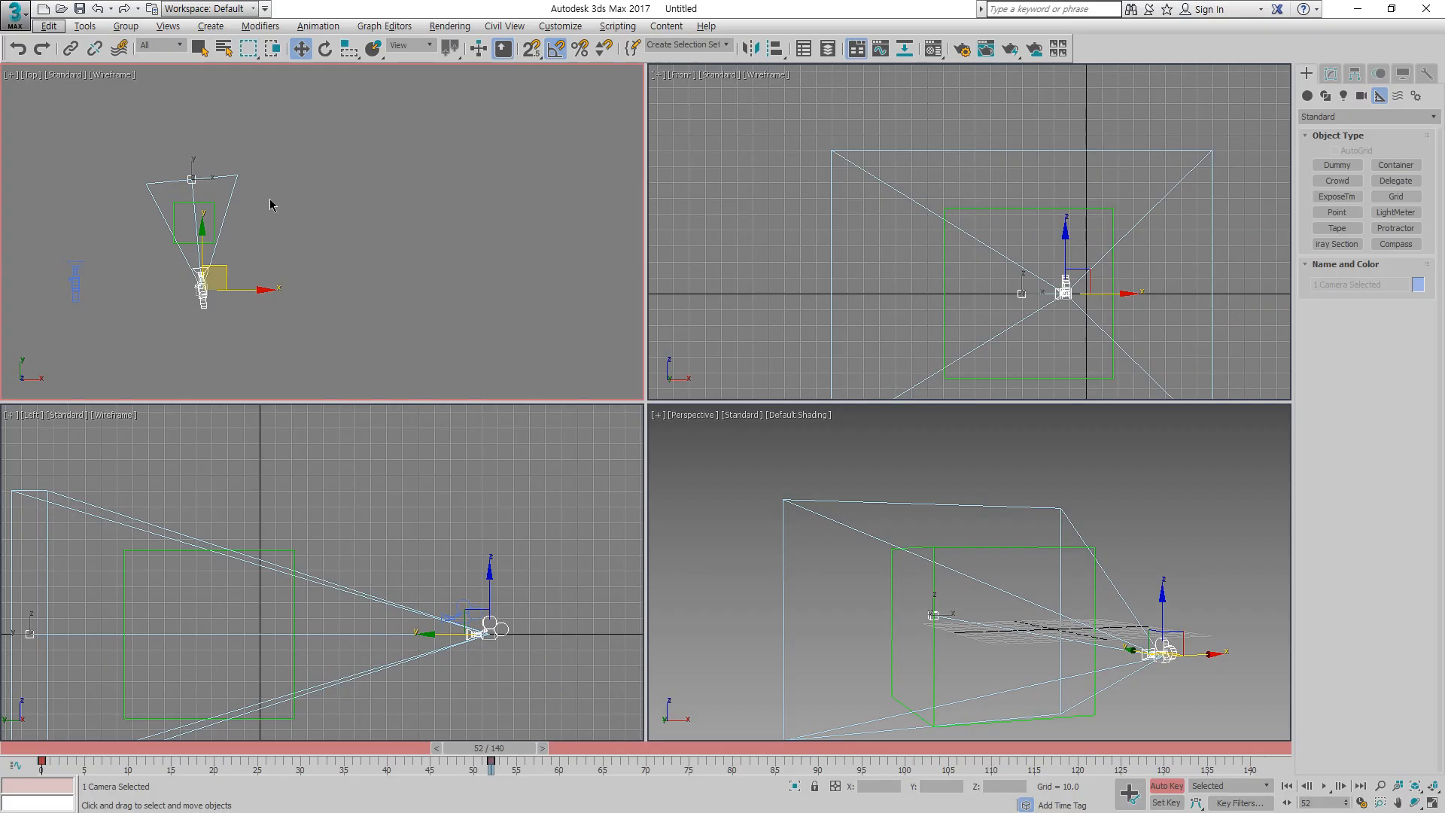
pyautogui.click(356, 243)
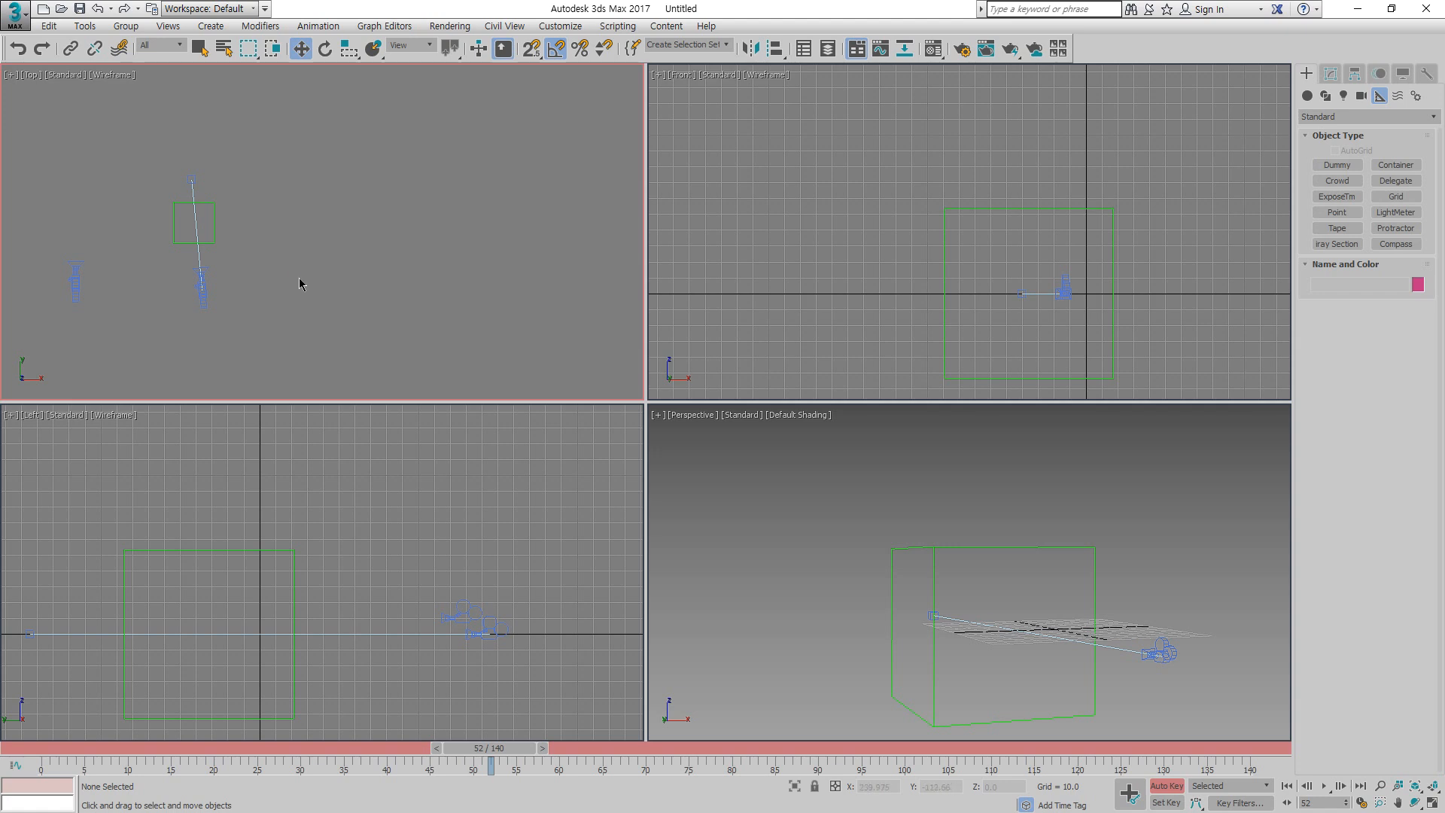
# Step: Delete both cameras, the camera target and the dummy from the scene, and turn off Auto Key
pyautogui.moveTo(2, 165); pyautogui.dragTo(2, 164)
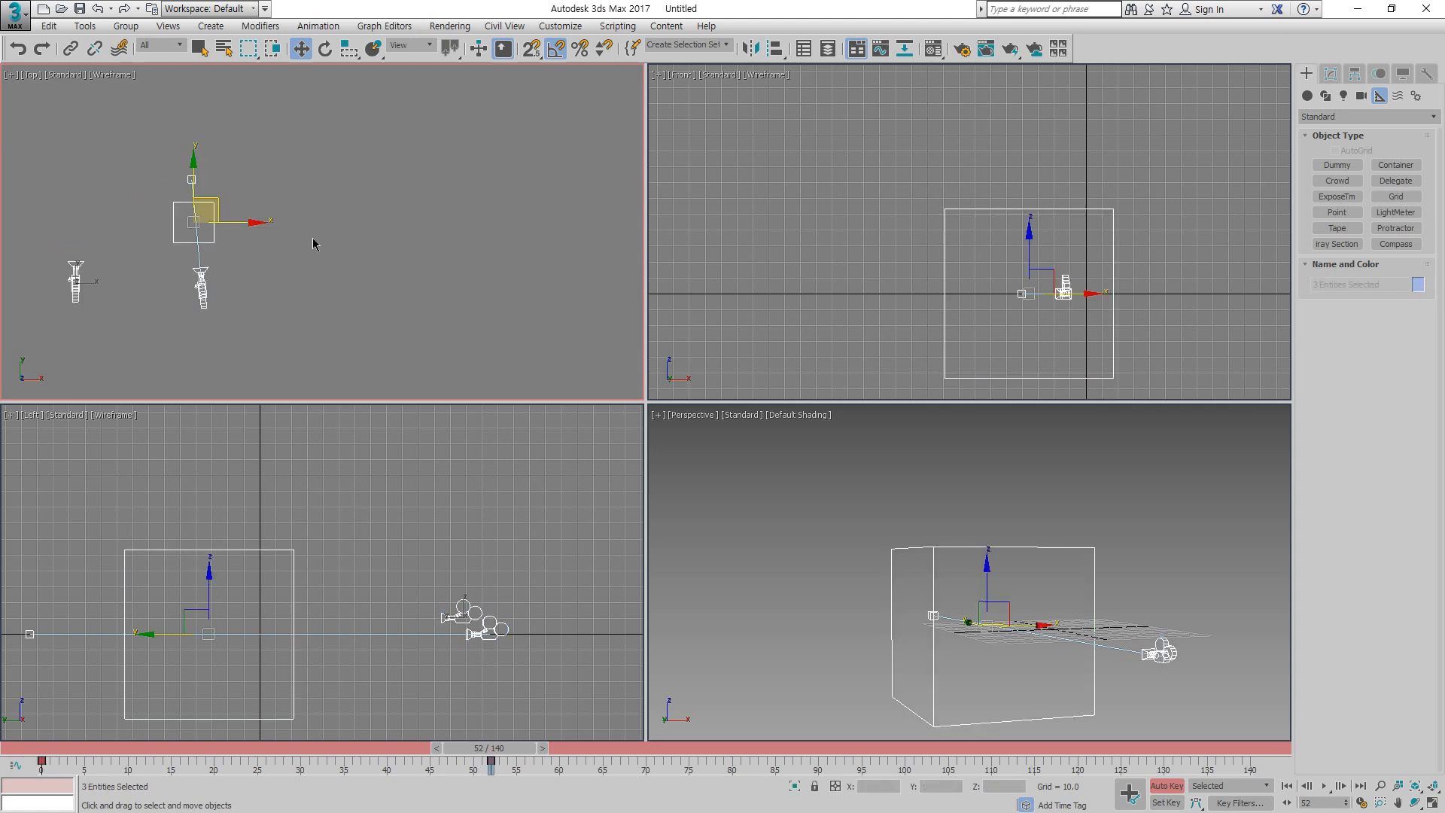
pyautogui.press('Delete')
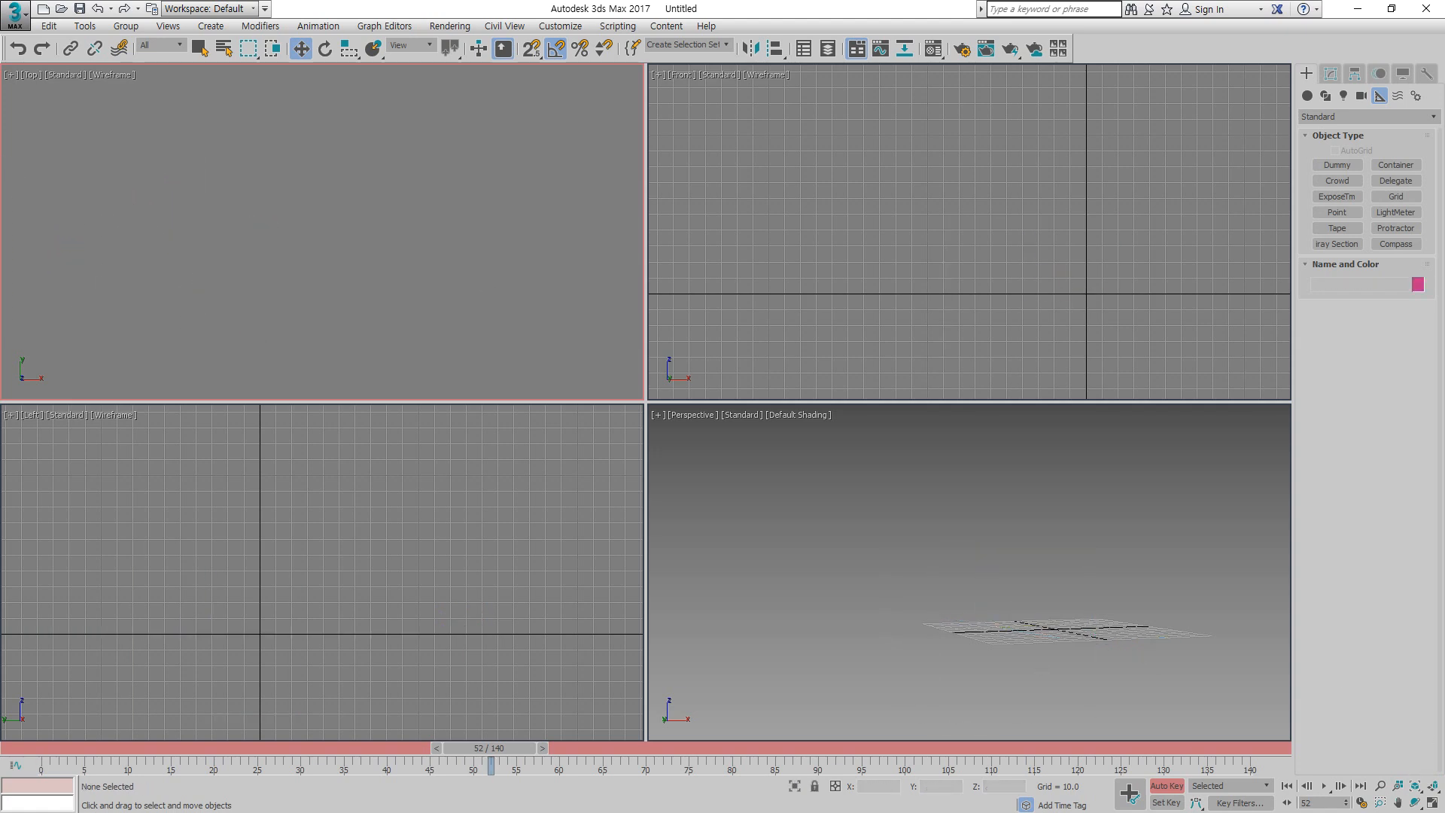
pyautogui.click(1166, 786)
# Step: Create a box centred on the origin in the Top view with grid snapping, 800 long, 800 wide and -500 high
pyautogui.click(1431, 786)
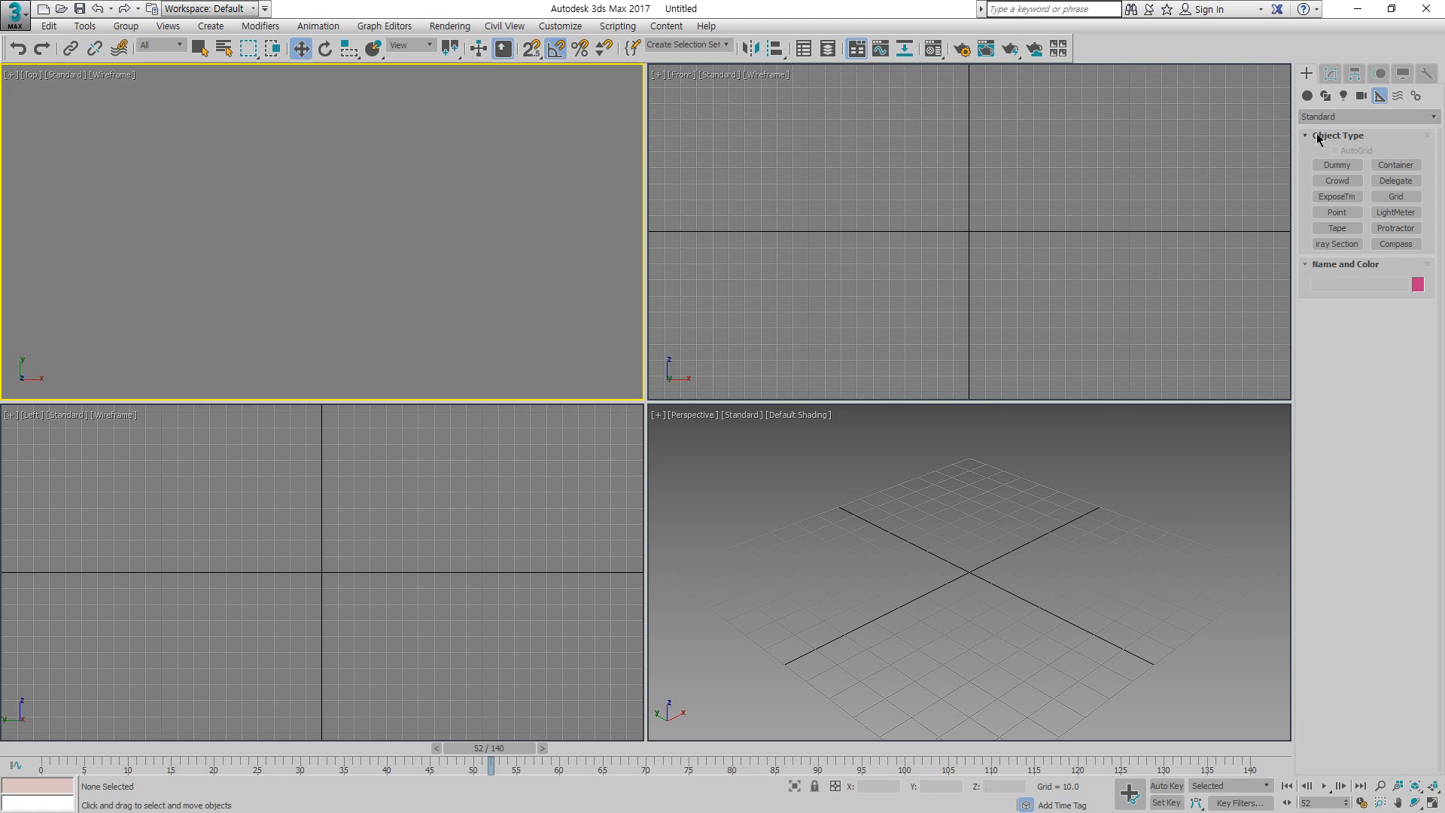
pyautogui.click(1310, 96)
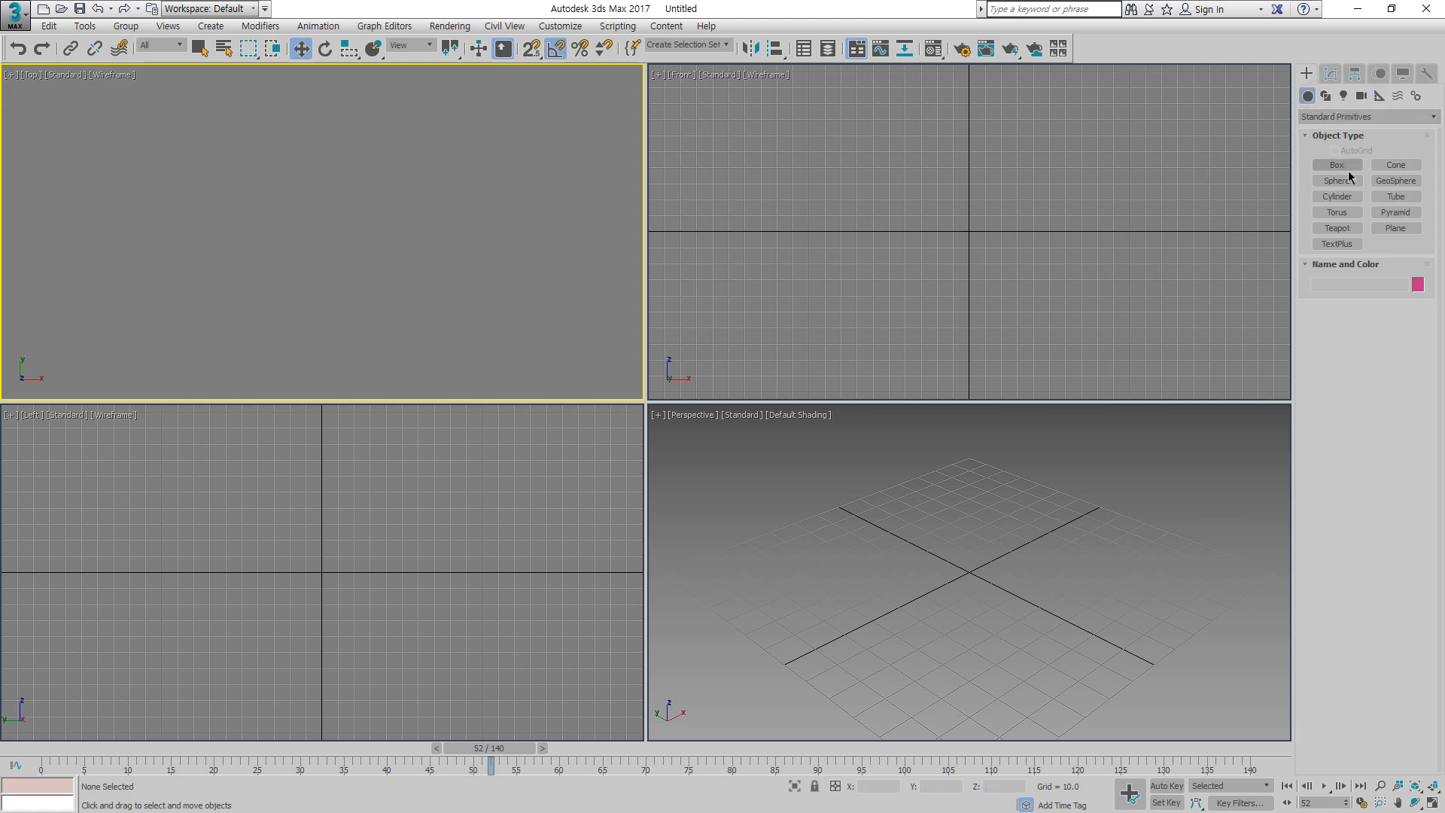
pyautogui.click(1339, 165)
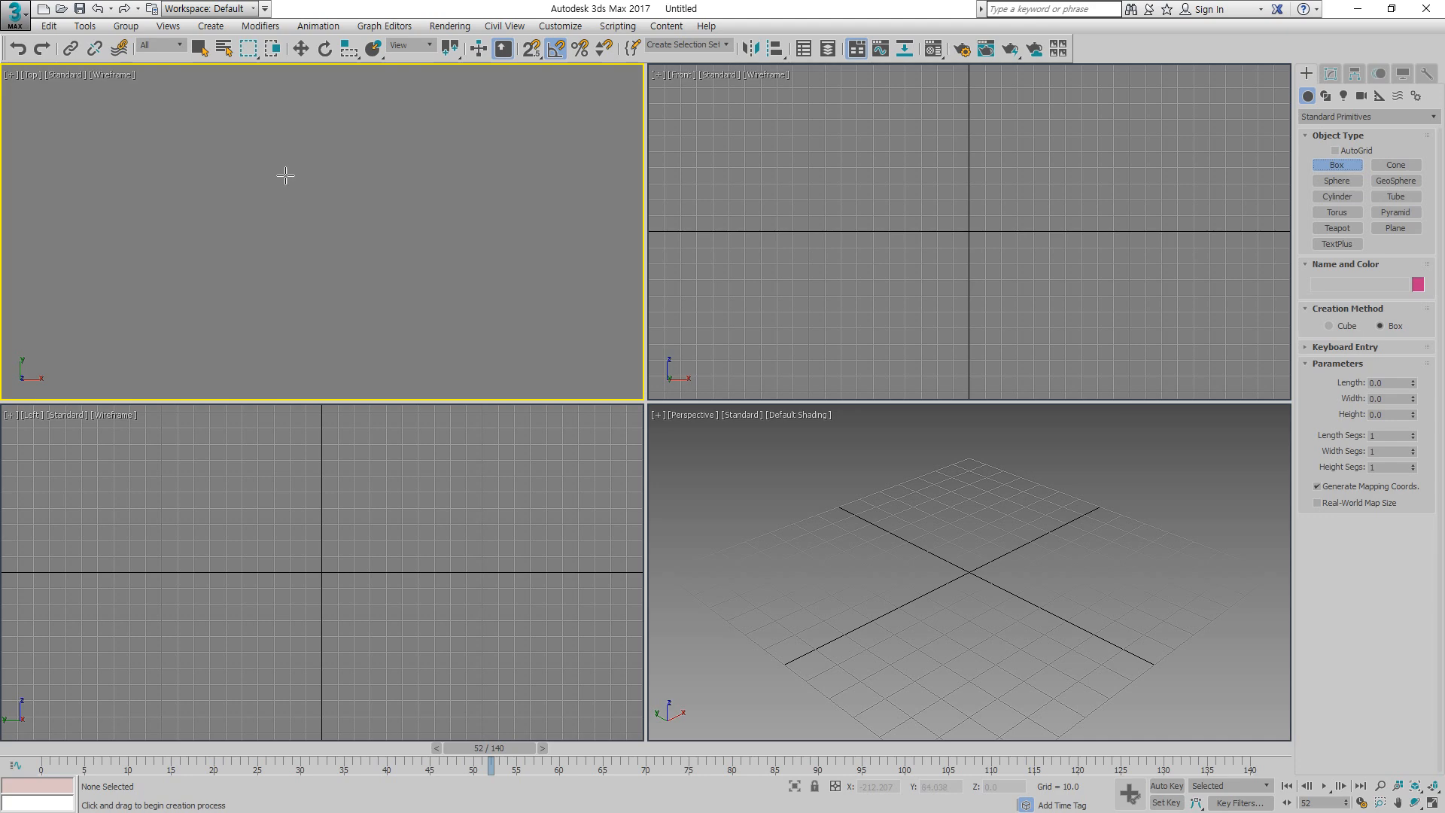
pyautogui.scroll(-3, 293, 199)
pyautogui.scroll(-3, 289, 184)
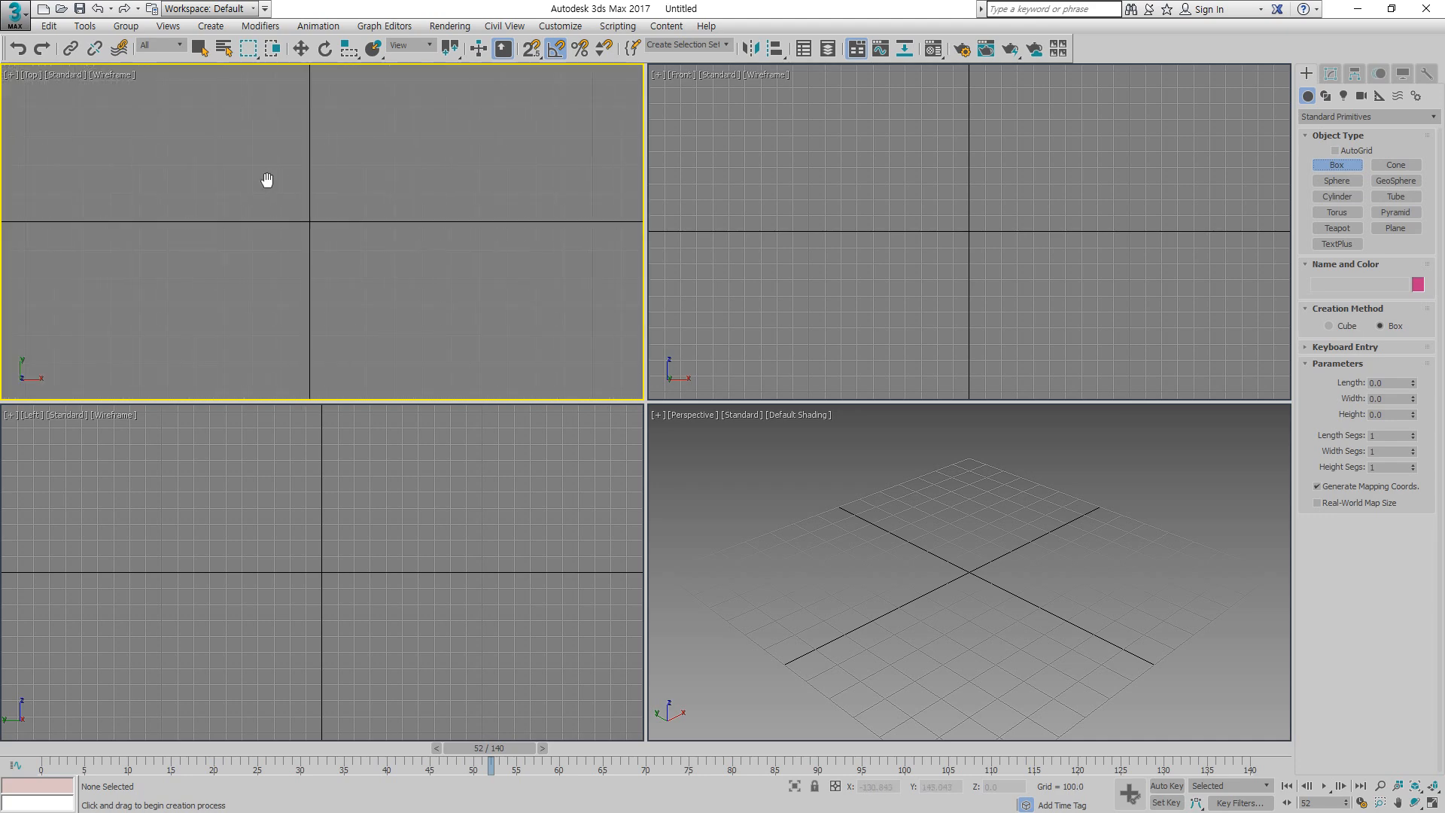
pyautogui.moveTo(190, 108); pyautogui.dragTo(413, 342)
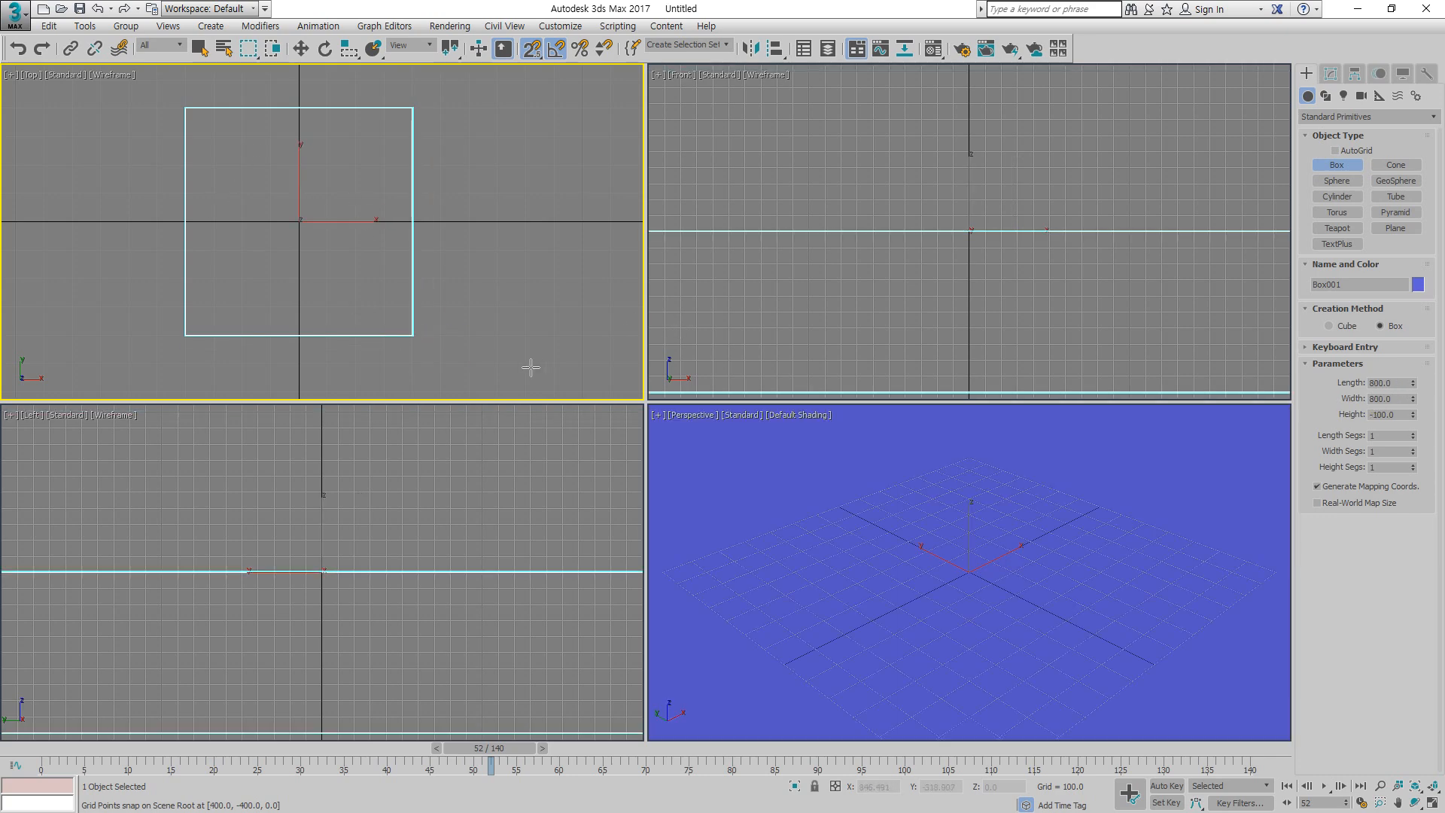
pyautogui.click(420, 348)
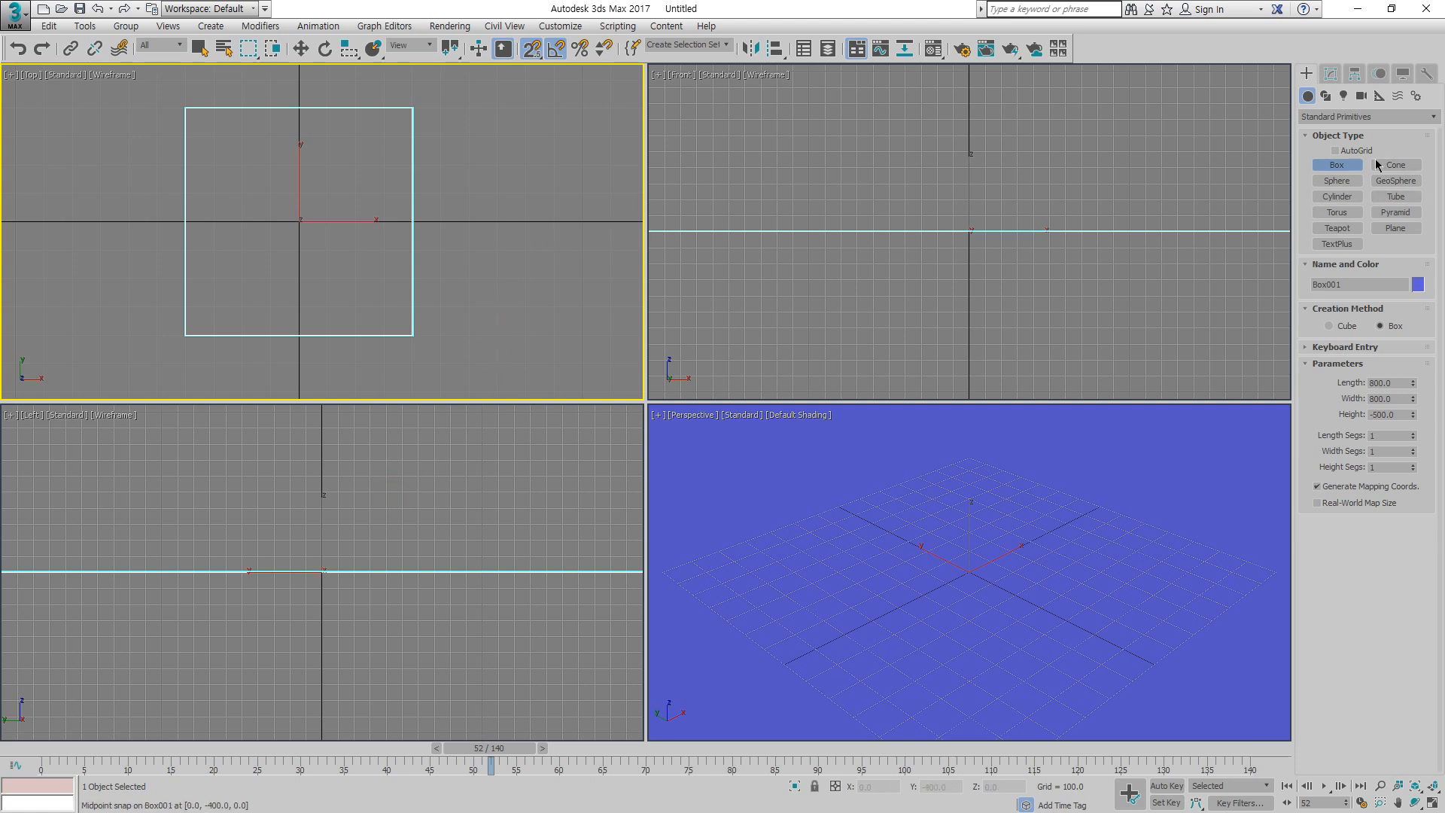
# Step: Create a cylinder with radius 20 and height 180 at X -300, Y -300 in the Top view
pyautogui.click(1338, 200)
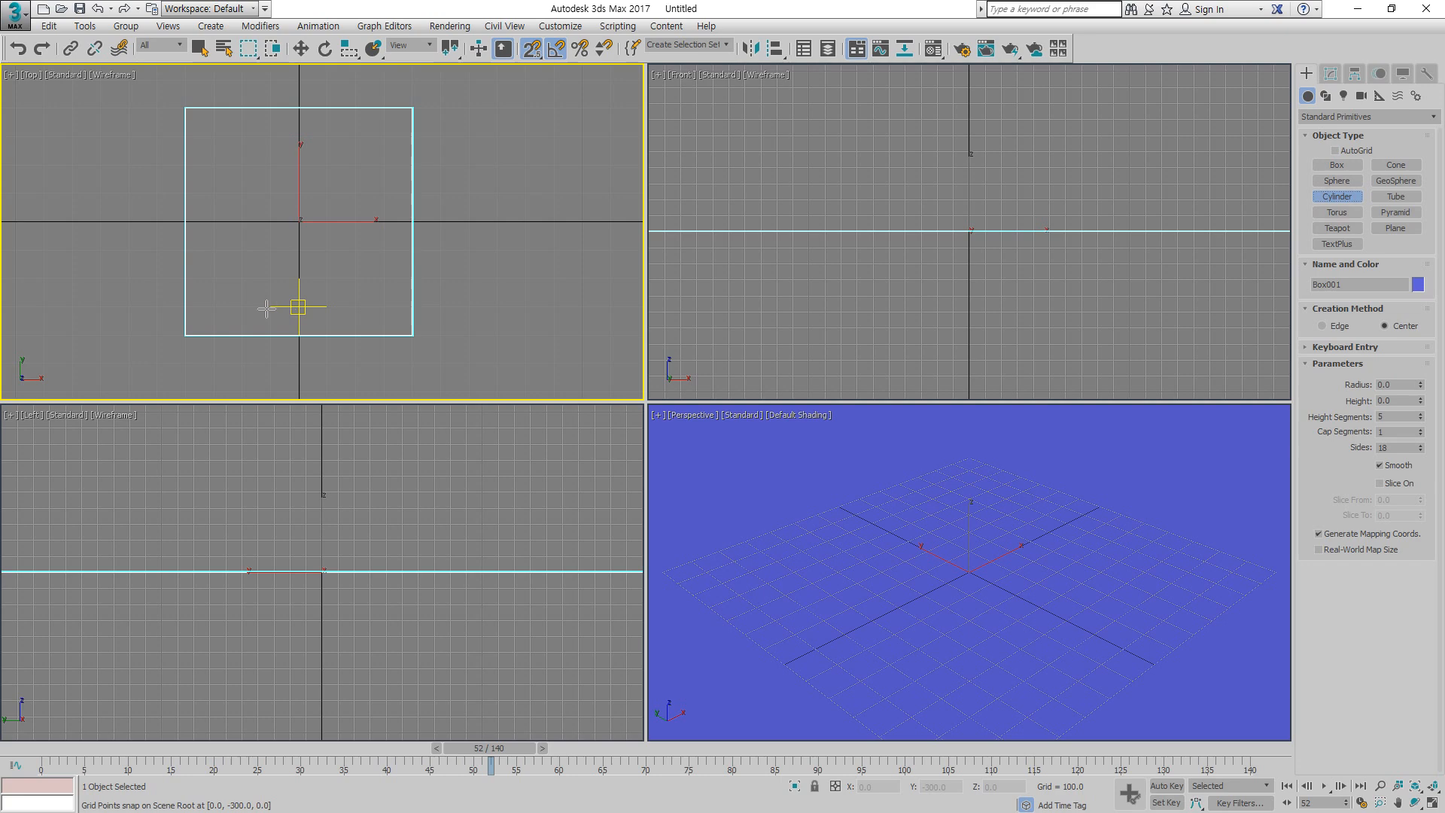
pyautogui.click(217, 309)
pyautogui.rightClick(219, 296)
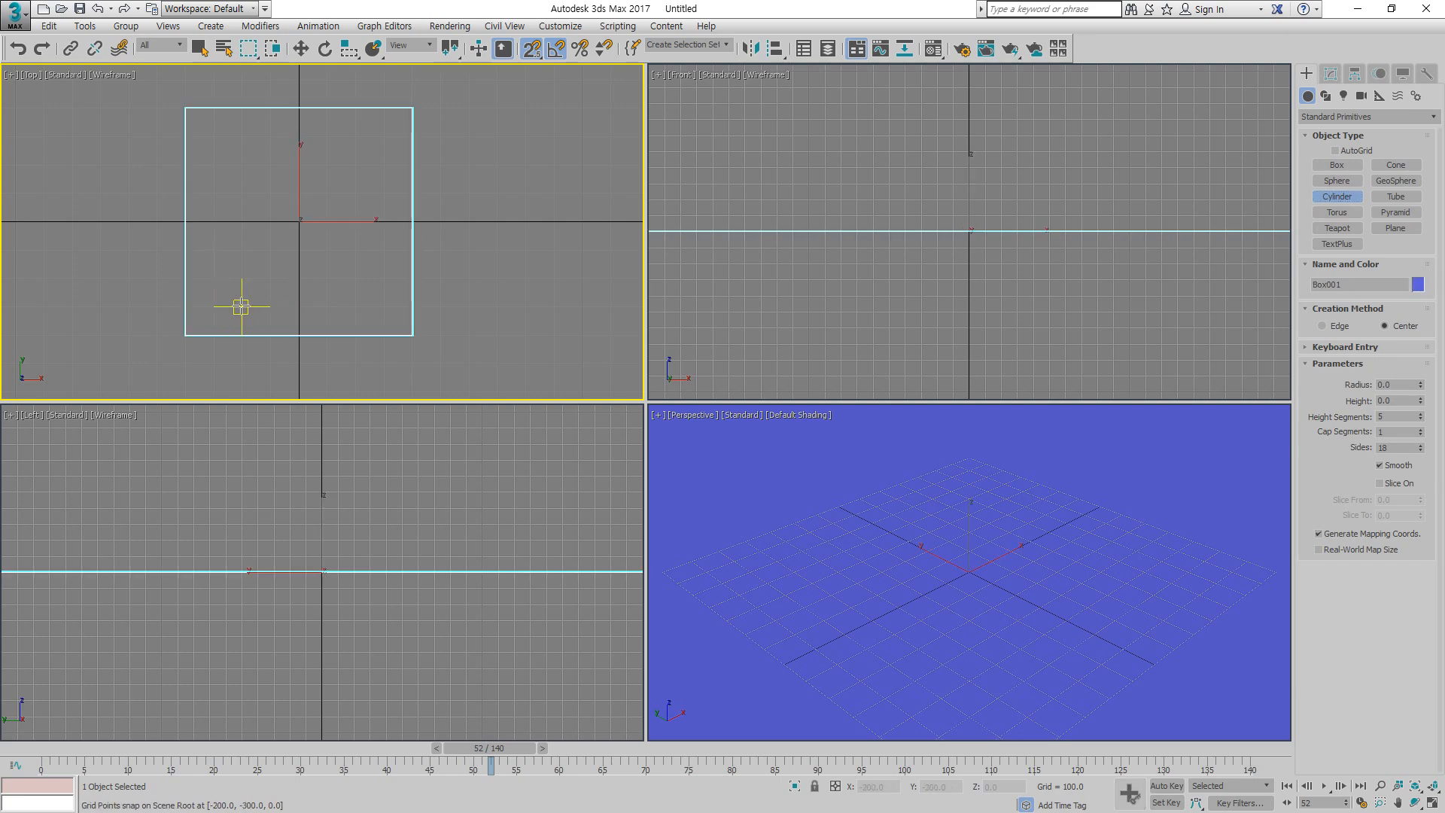
pyautogui.scroll(6, 211, 306)
pyautogui.moveTo(224, 305); pyautogui.dragTo(228, 280)
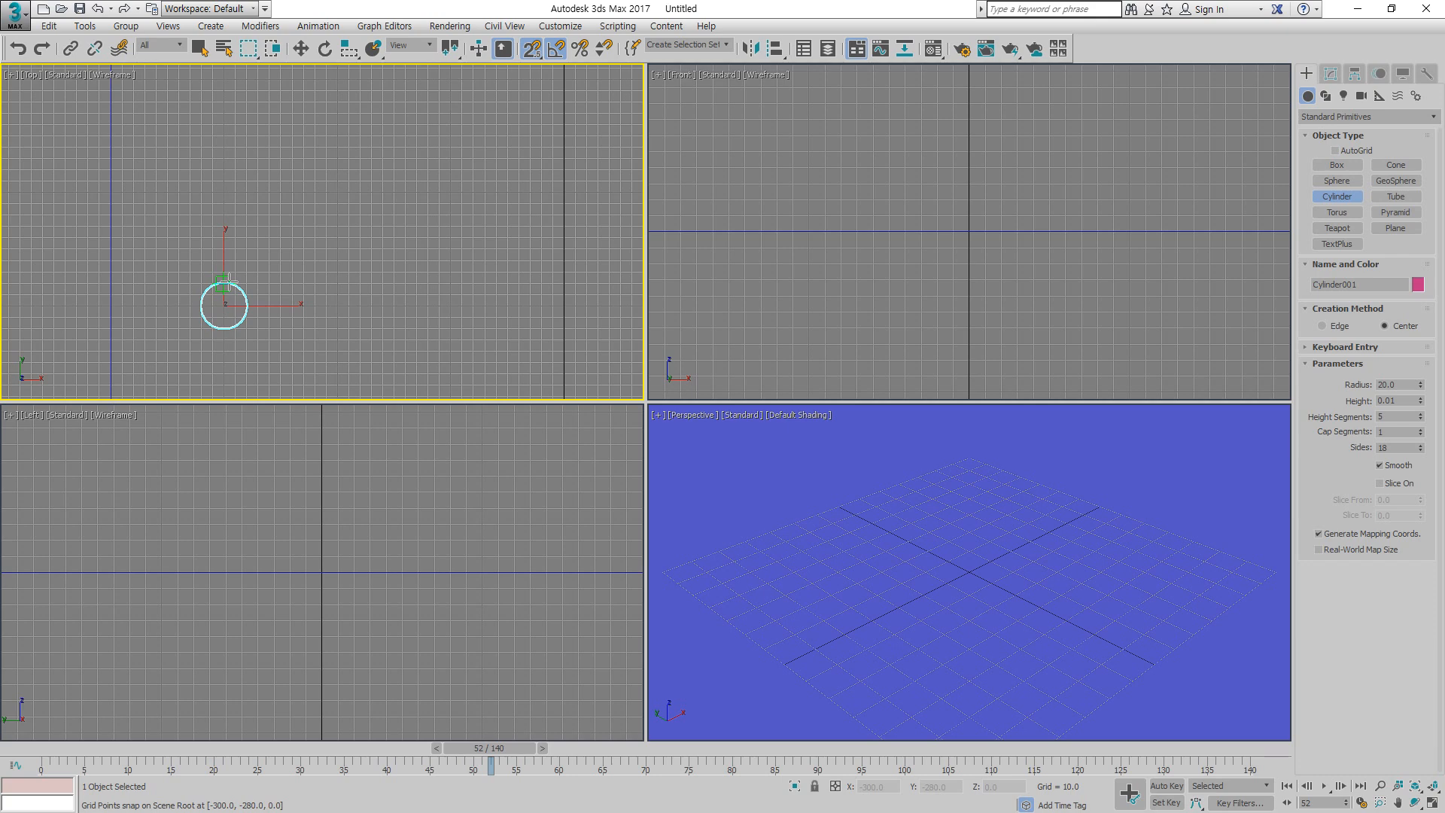
pyautogui.click(229, 81)
pyautogui.scroll(-7, 271, 216)
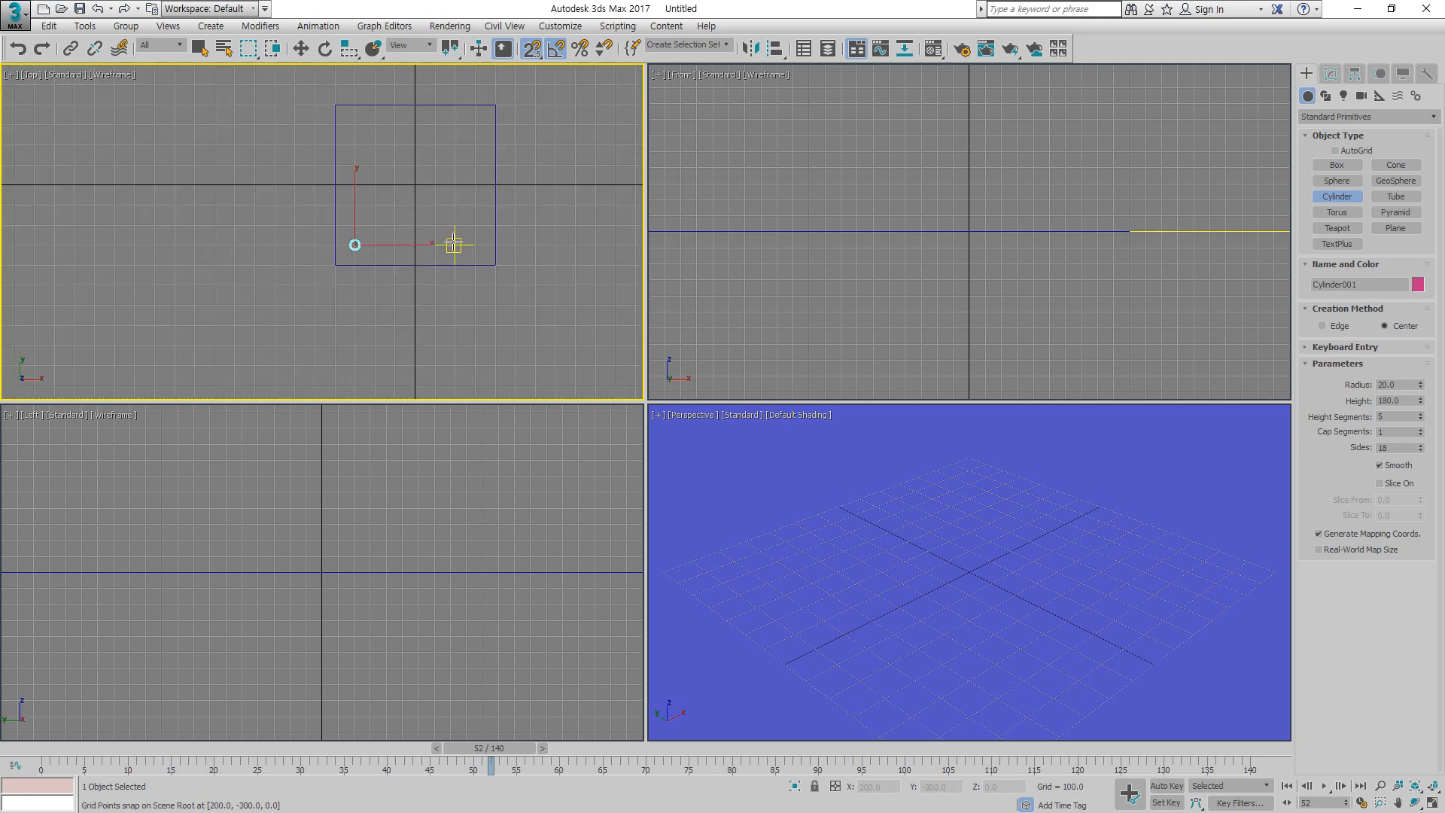
# Step: Move the cylinder to X -200 in the Top view and clone it as a copy at X 300, Y -300
pyautogui.moveTo(411, 262); pyautogui.dragTo(288, 322, button='middle')
pyautogui.rightClick(251, 288)
pyautogui.rightClick(249, 310)
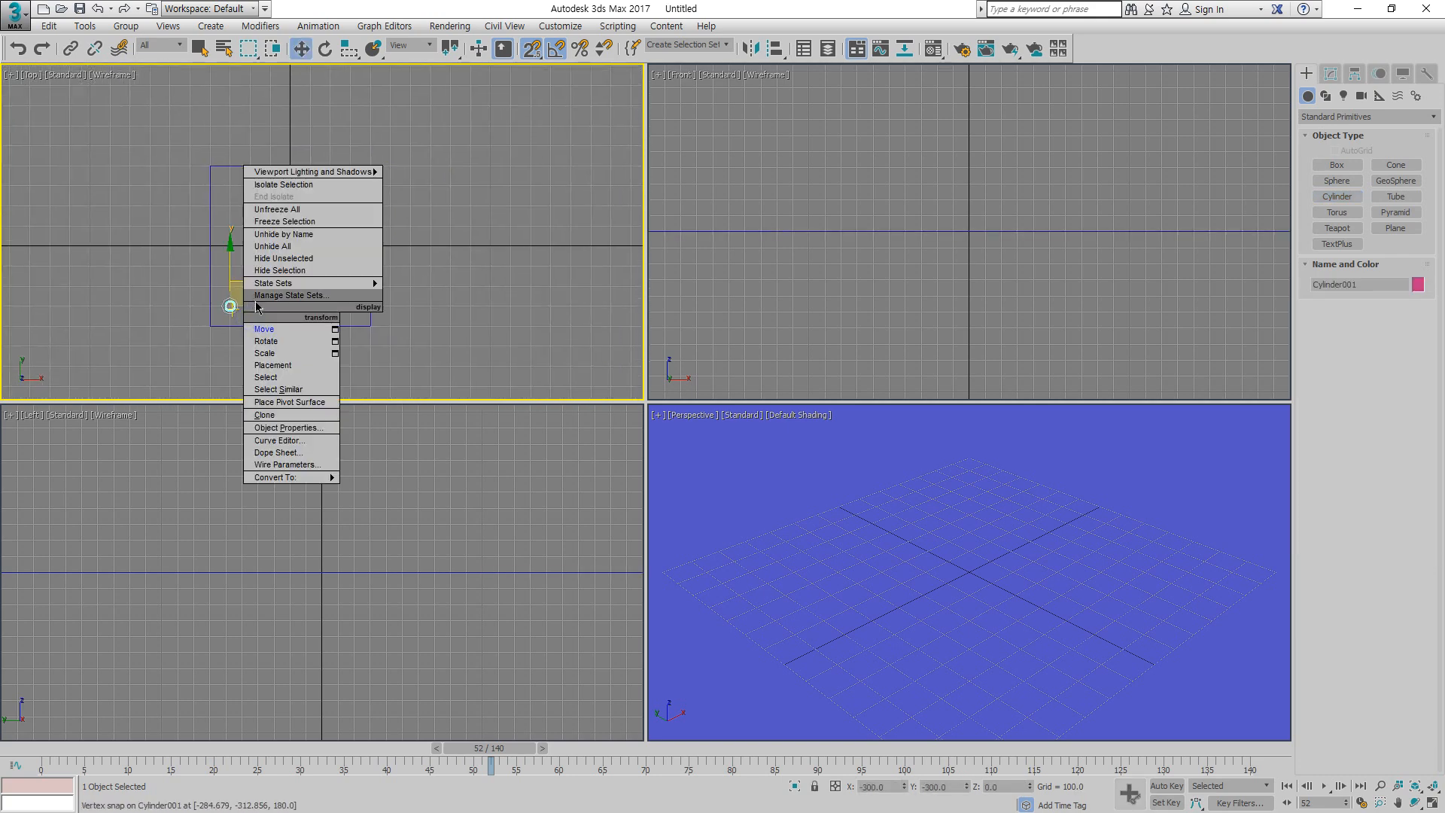
pyautogui.click(259, 328)
pyautogui.moveTo(253, 293)
pyautogui.mouseDown()
pyautogui.moveTo(374, 290)
pyautogui.moveTo(354, 306)
pyautogui.mouseUp()
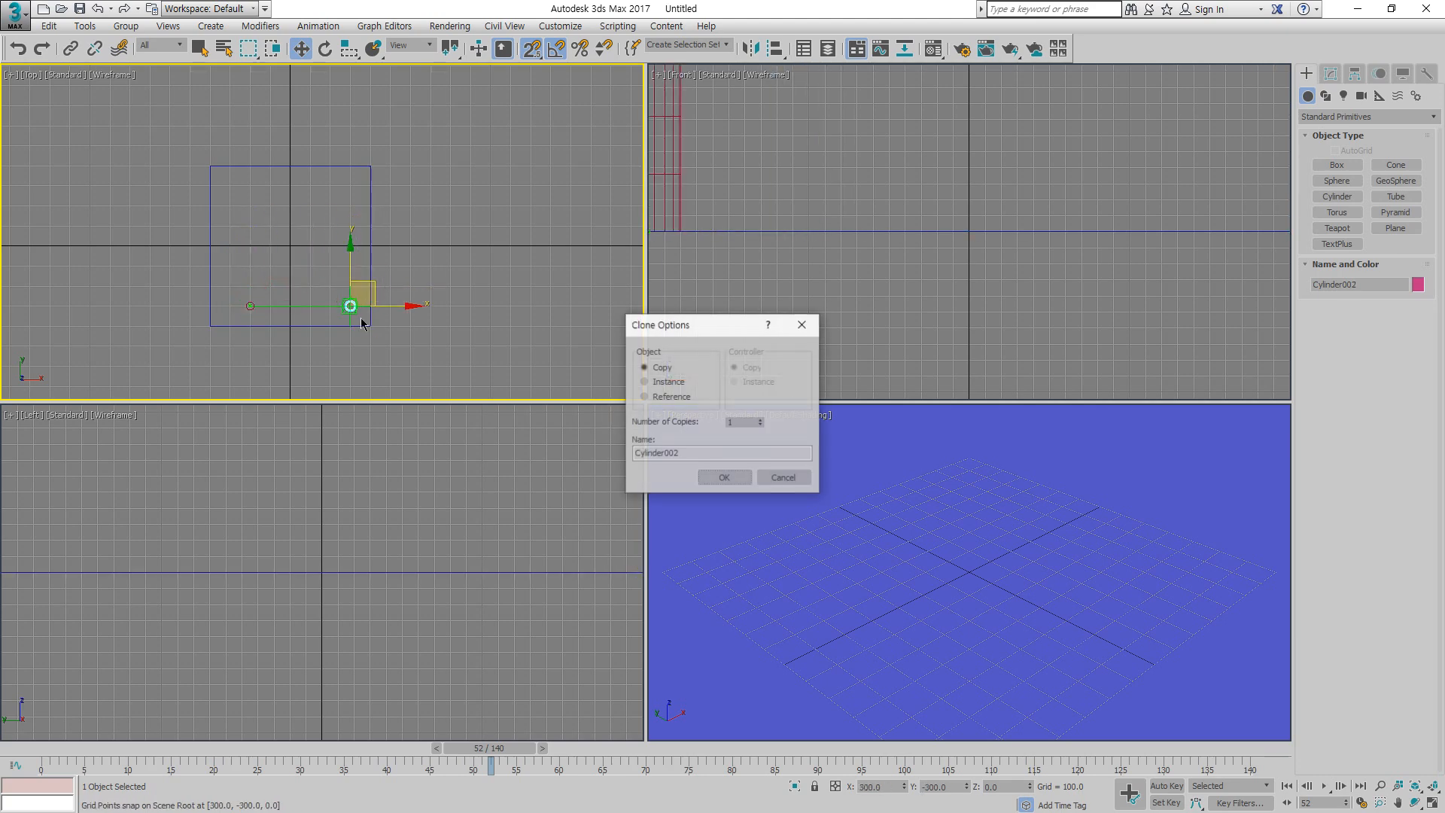
pyautogui.click(718, 484)
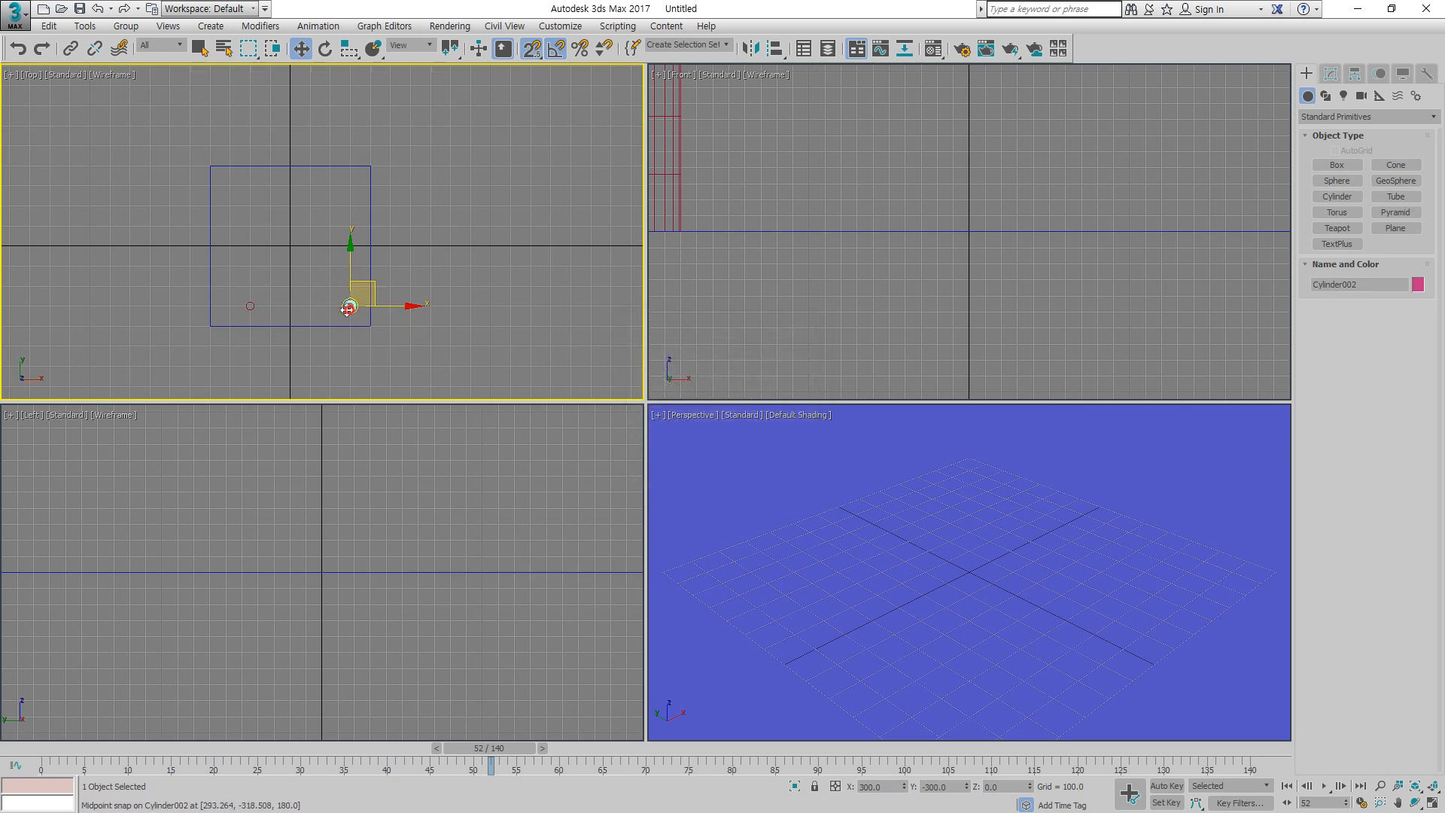
# Step: Move the copied cylinder to X 200 and shift both cylinders together to Y -200
pyautogui.moveTo(350, 306); pyautogui.dragTo(356, 350)
pyautogui.scroll(5, 332, 331)
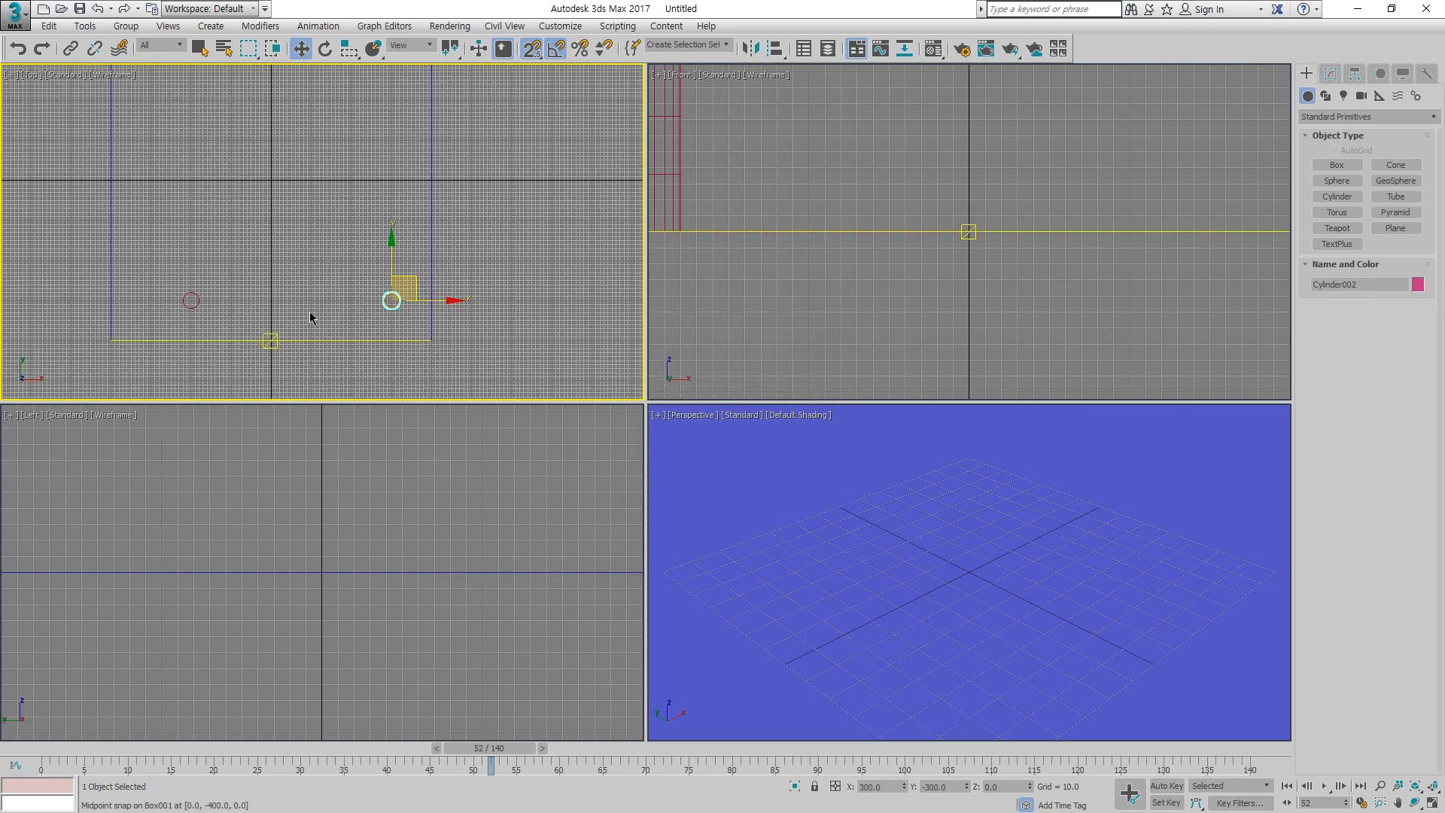
pyautogui.moveTo(429, 295); pyautogui.dragTo(369, 296)
pyautogui.click(405, 316)
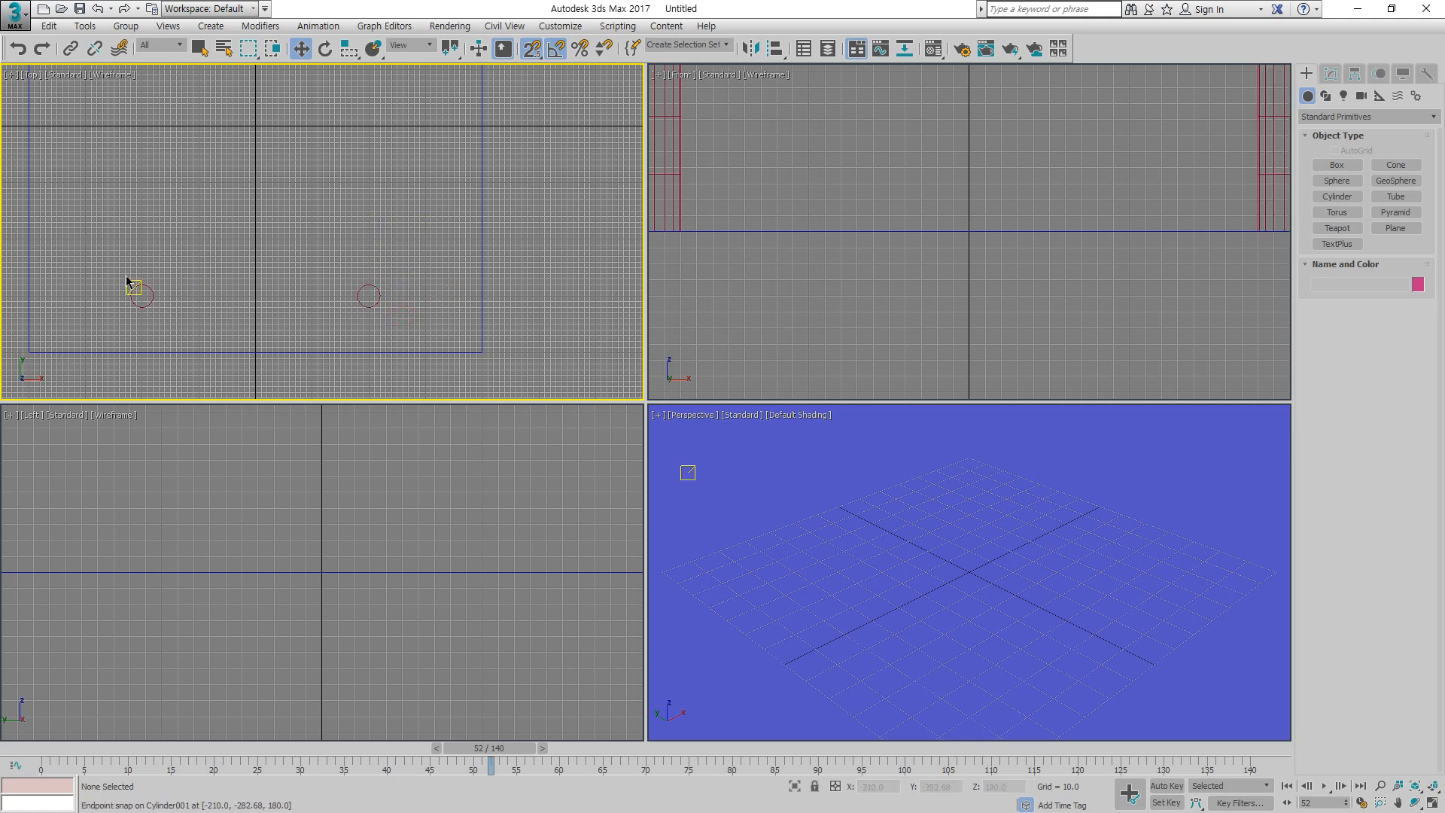
pyautogui.moveTo(96, 264); pyautogui.dragTo(396, 319)
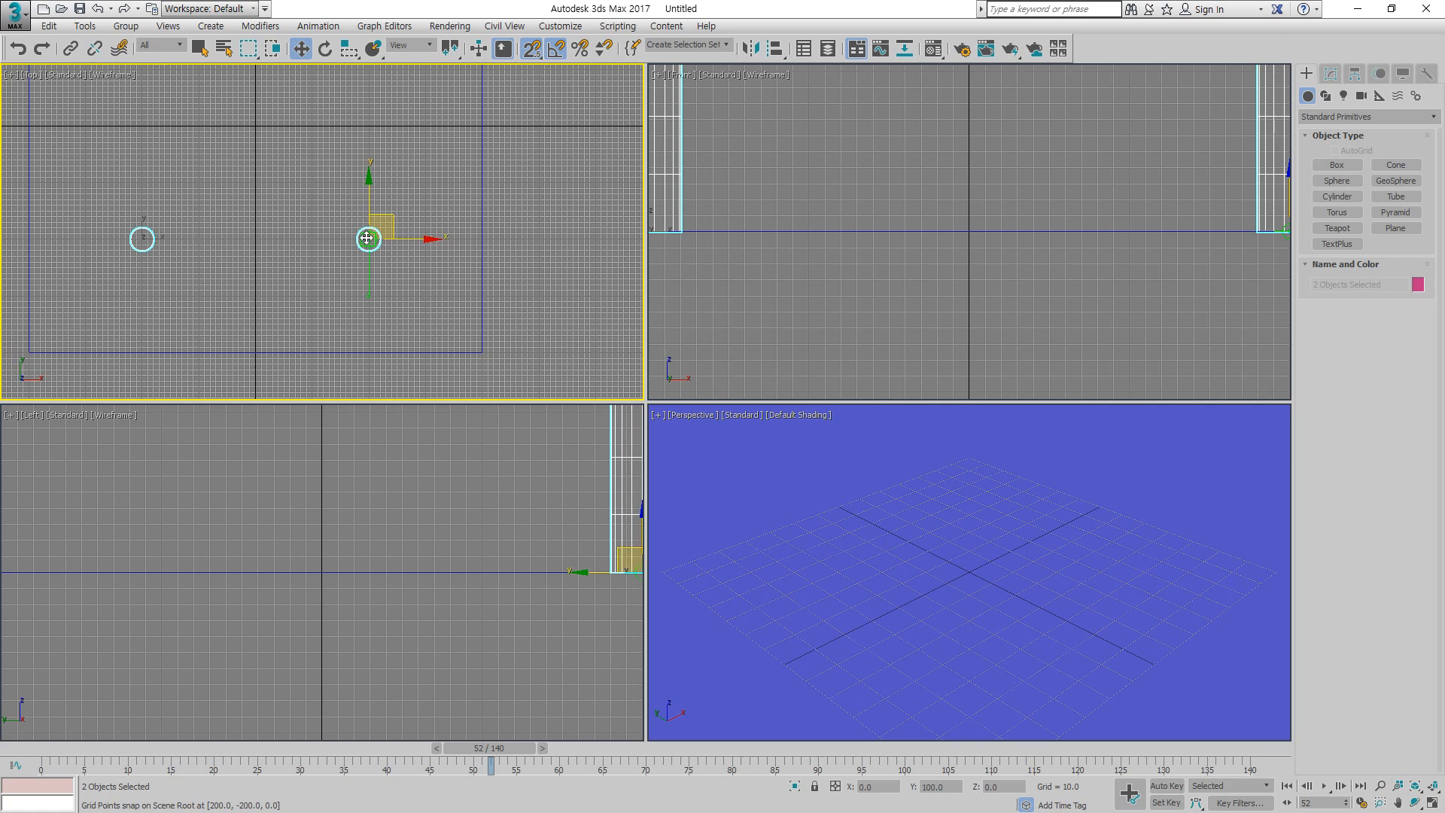
# Step: Clone the two cylinders as copies to X -200 and X 200 at Y 300, and clear the selection
pyautogui.scroll(-4, 369, 295)
pyautogui.moveTo(372, 319); pyautogui.dragTo(372, 284, button='middle')
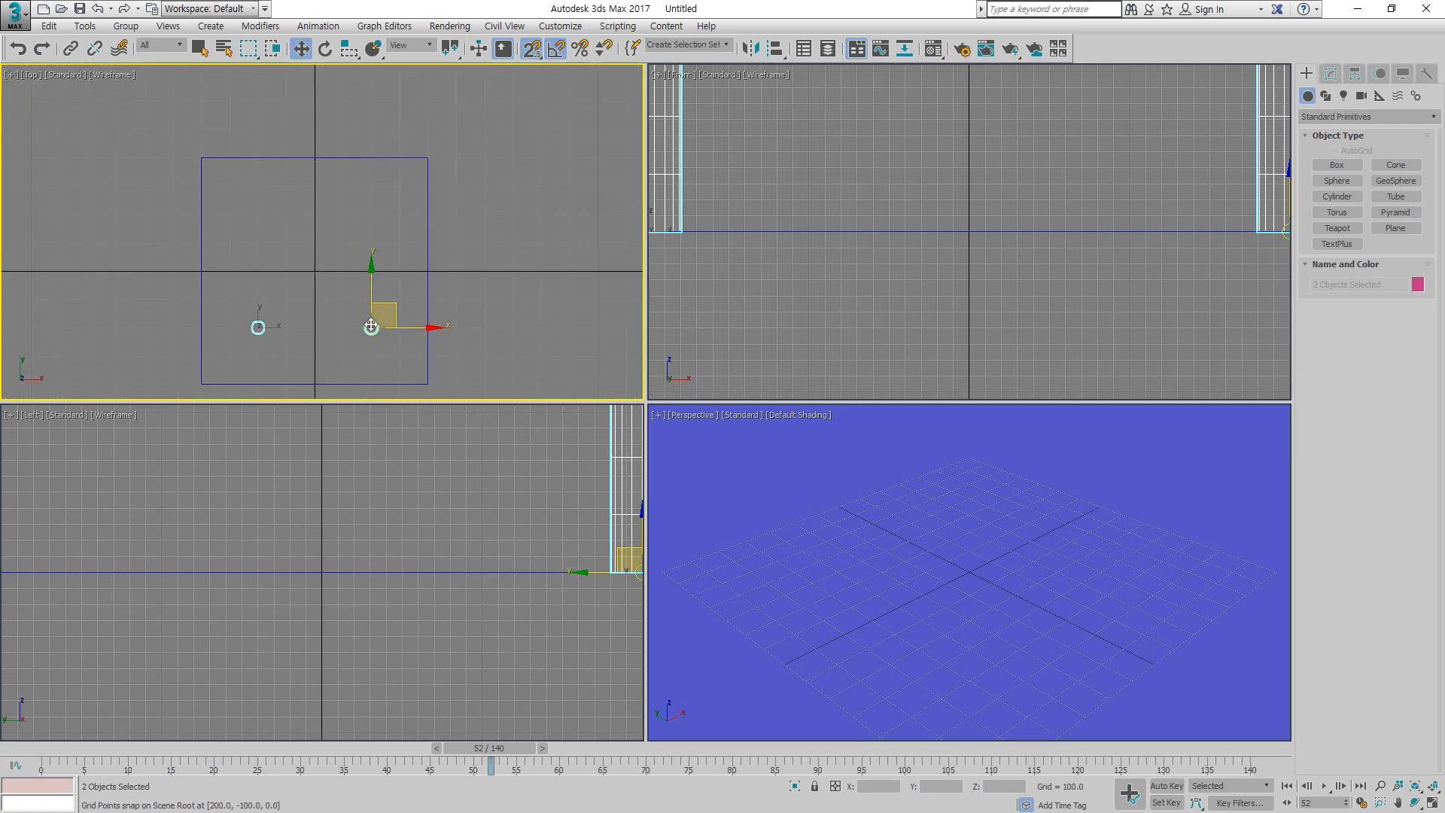
pyautogui.moveTo(371, 323)
pyautogui.keyDown('shift'); pyautogui.mouseDown()
pyautogui.moveTo(371, 184)
pyautogui.moveTo(246, 189)
pyautogui.mouseUp(); pyautogui.keyUp('shift')
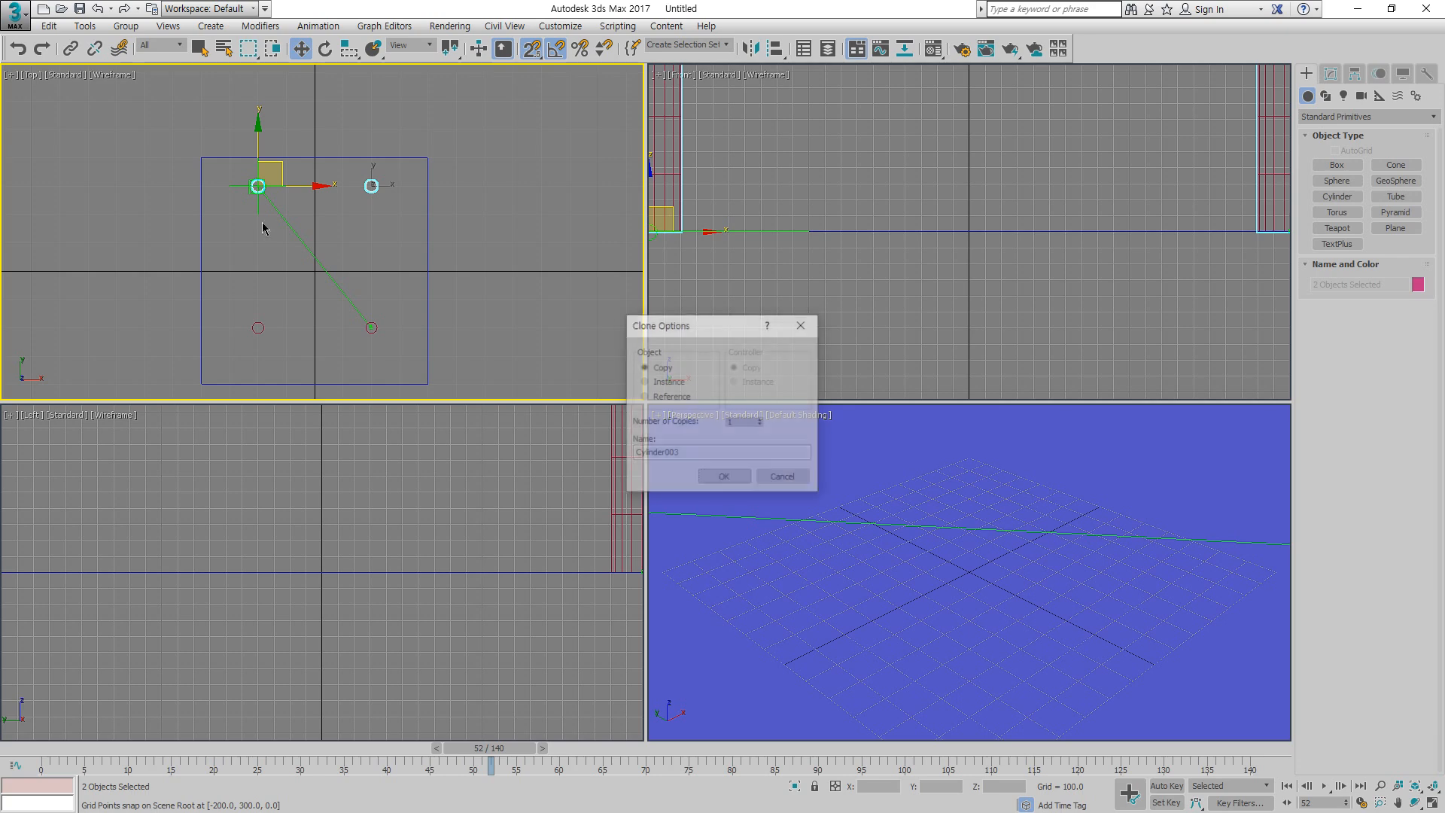
pyautogui.click(729, 477)
pyautogui.click(503, 267)
# Step: Turn off snapping and move the two rear cylinders slightly toward the box's centre along Y
pyautogui.press('s')
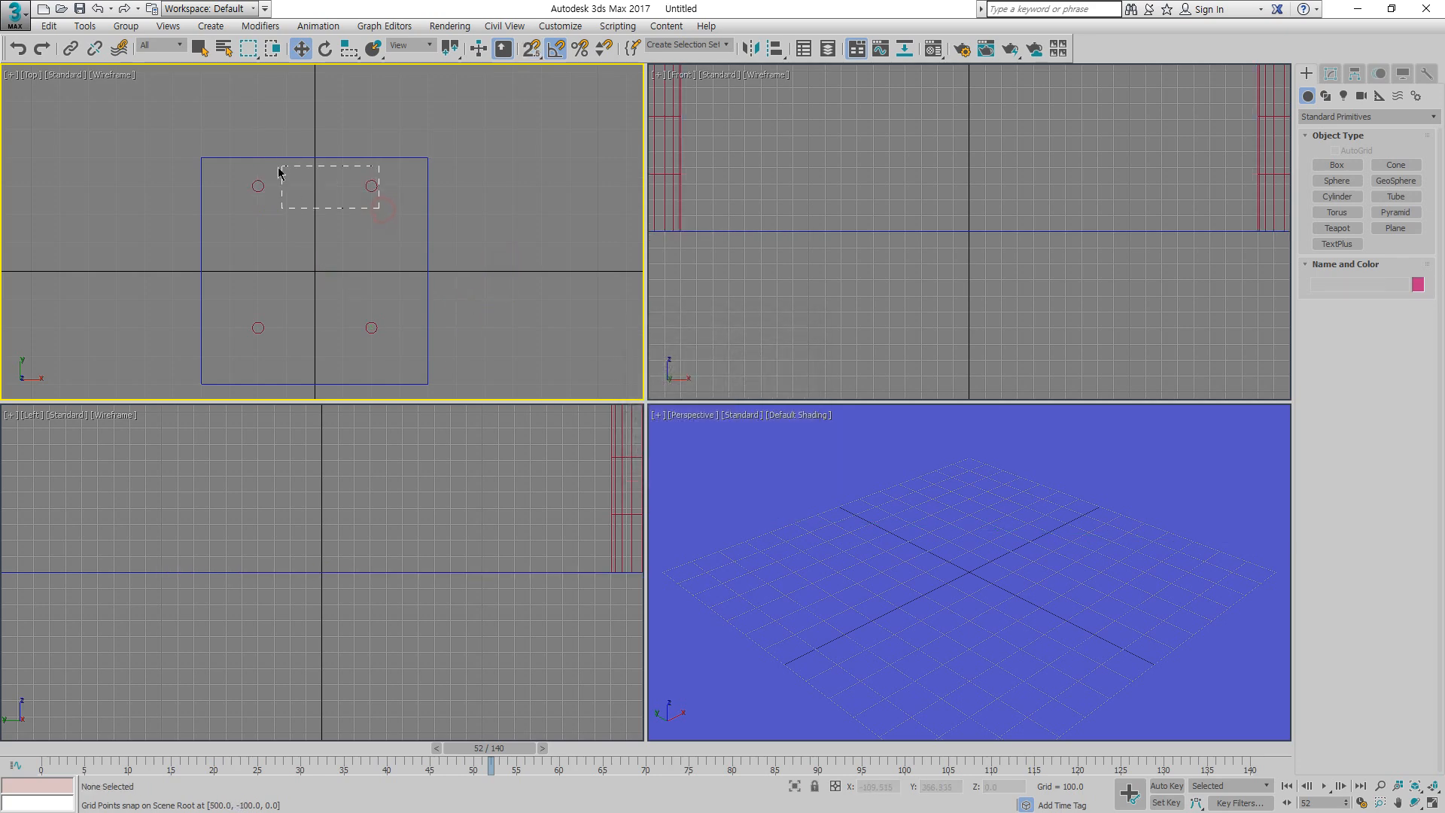
pyautogui.moveTo(278, 171); pyautogui.dragTo(252, 183)
pyautogui.scroll(3, 252, 184)
pyautogui.click(267, 203)
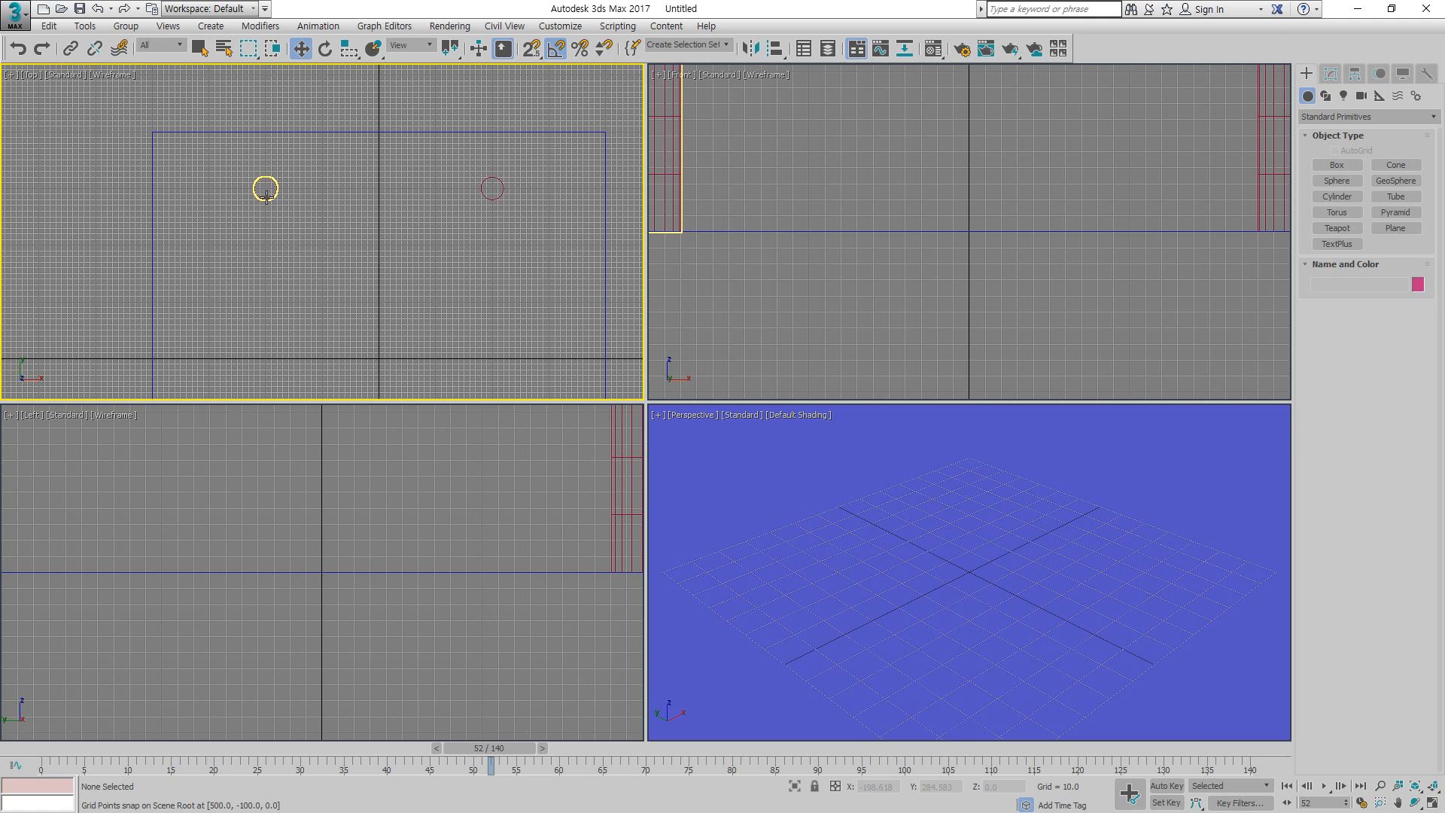
pyautogui.moveTo(388, 176); pyautogui.dragTo(264, 231)
pyautogui.click(319, 252)
pyautogui.scroll(-3, 367, 290)
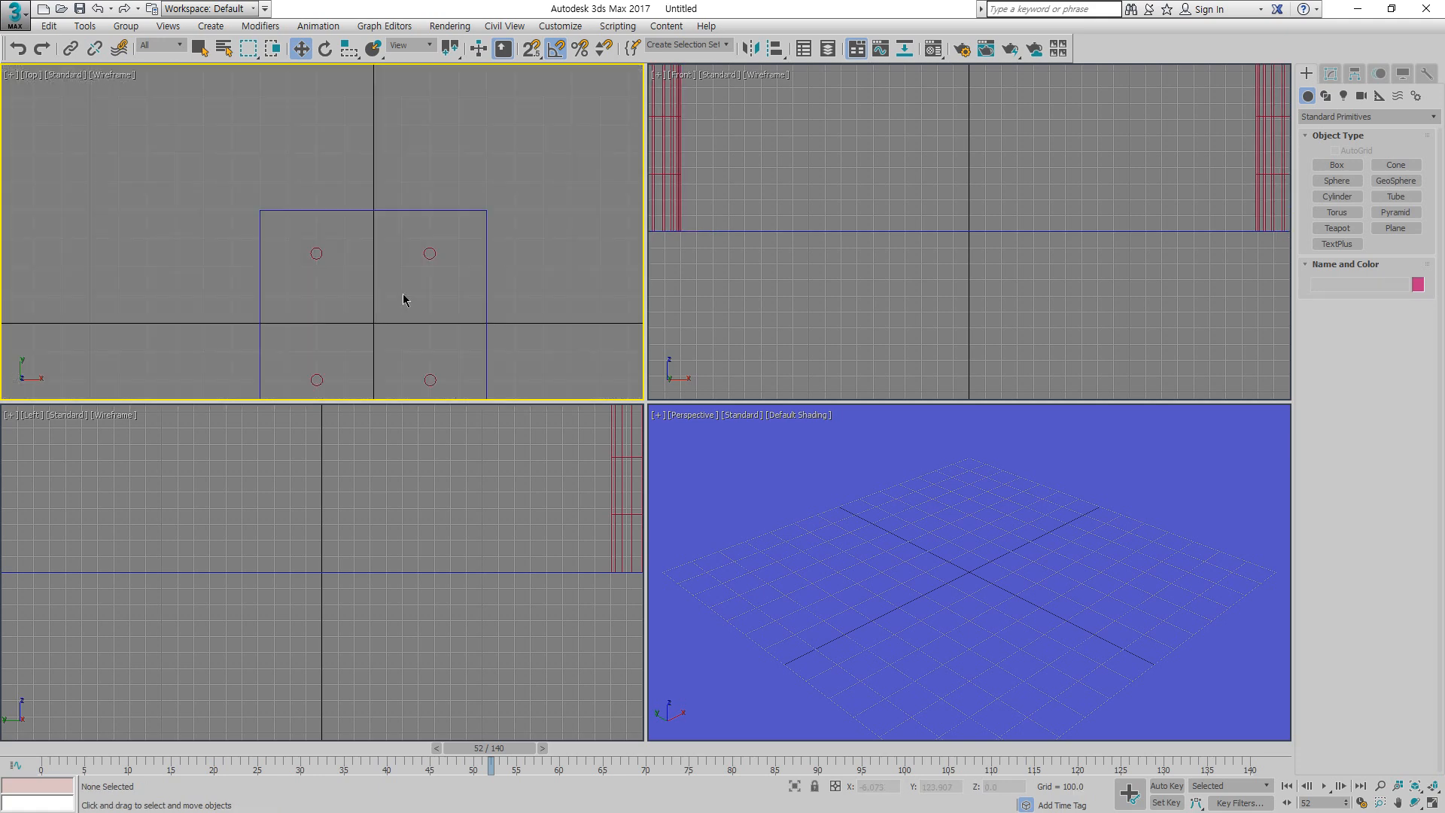
# Step: Turn the box into a thin slab beneath the cylinders by setting its height to -10
pyautogui.moveTo(448, 304); pyautogui.dragTo(410, 226, button='middle')
pyautogui.scroll(-8, 859, 477)
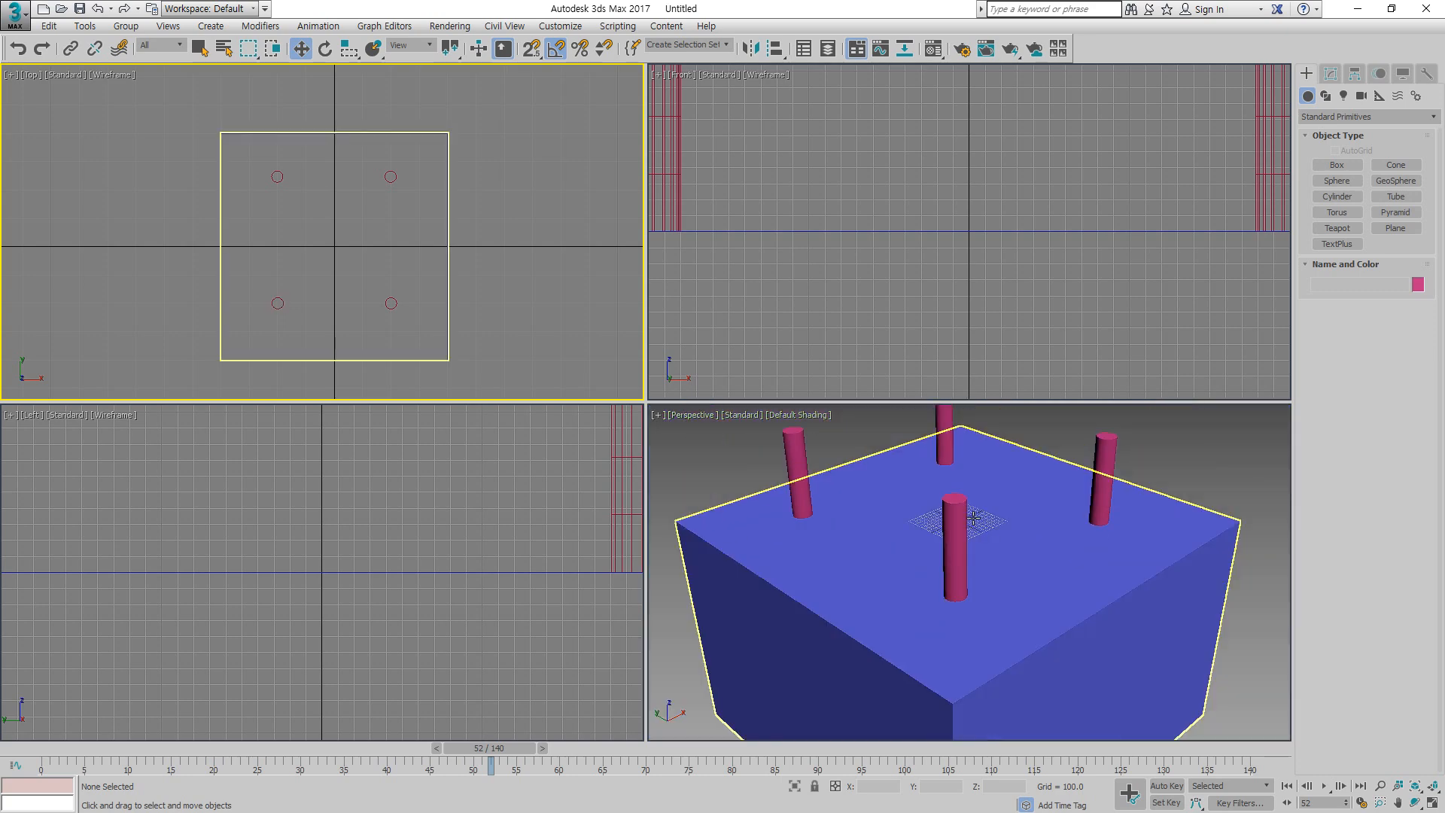
pyautogui.click(1161, 578)
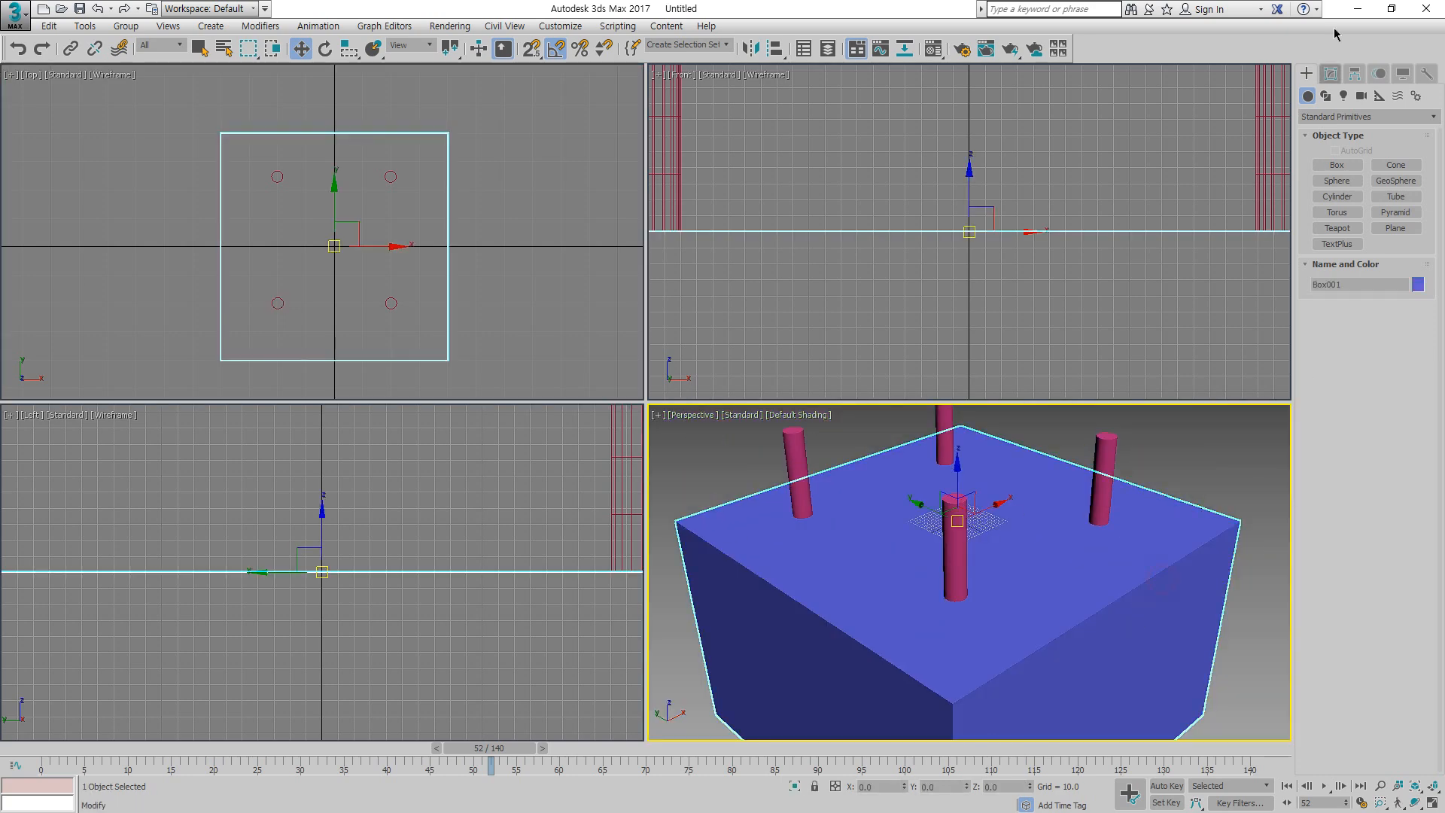
pyautogui.click(1331, 73)
pyautogui.doubleClick(1403, 325)
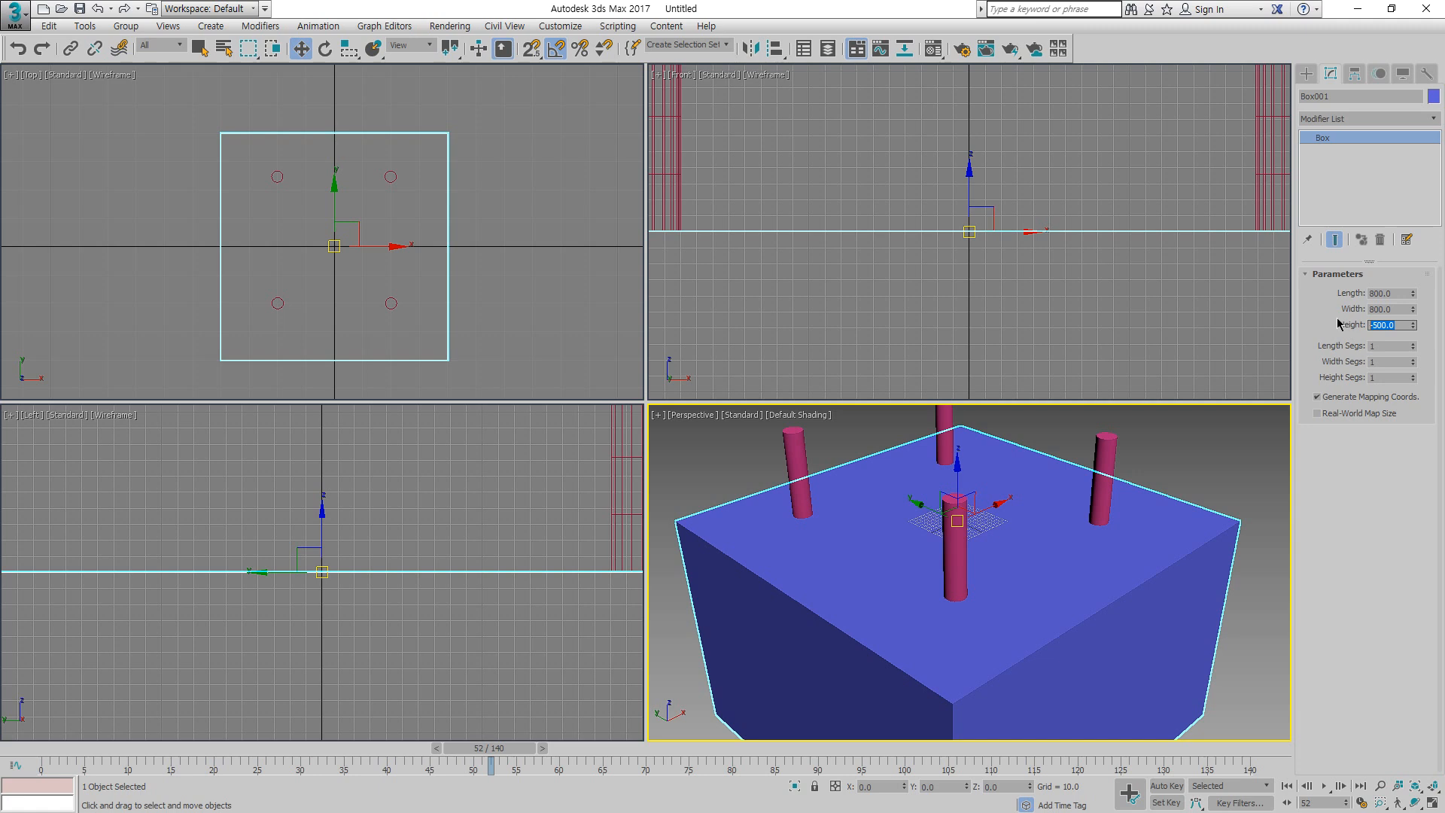
pyautogui.write('10')
pyautogui.press('Return')
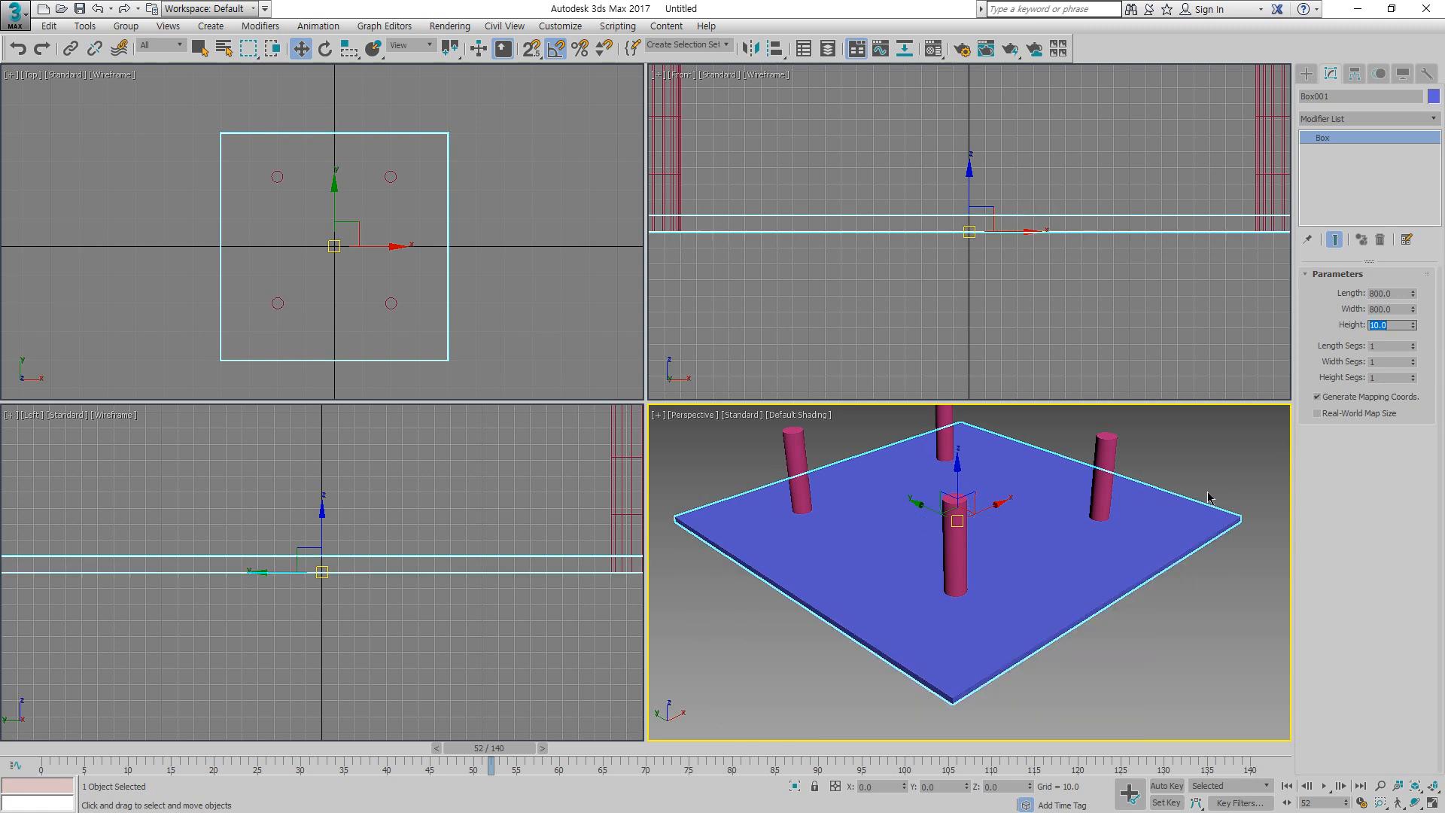
pyautogui.scroll(-2, 980, 218)
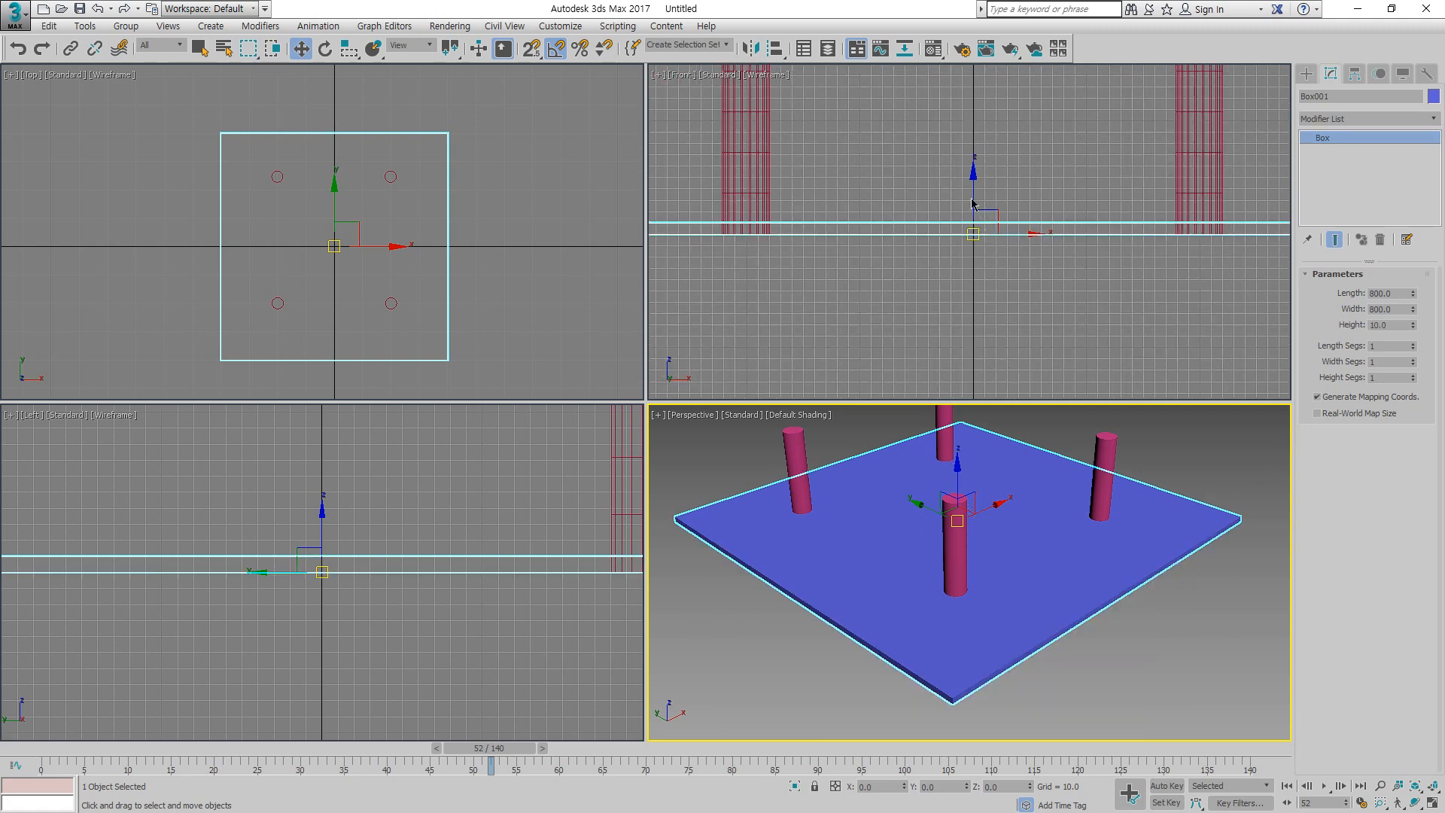
pyautogui.click(973, 204)
pyautogui.doubleClick(1396, 323)
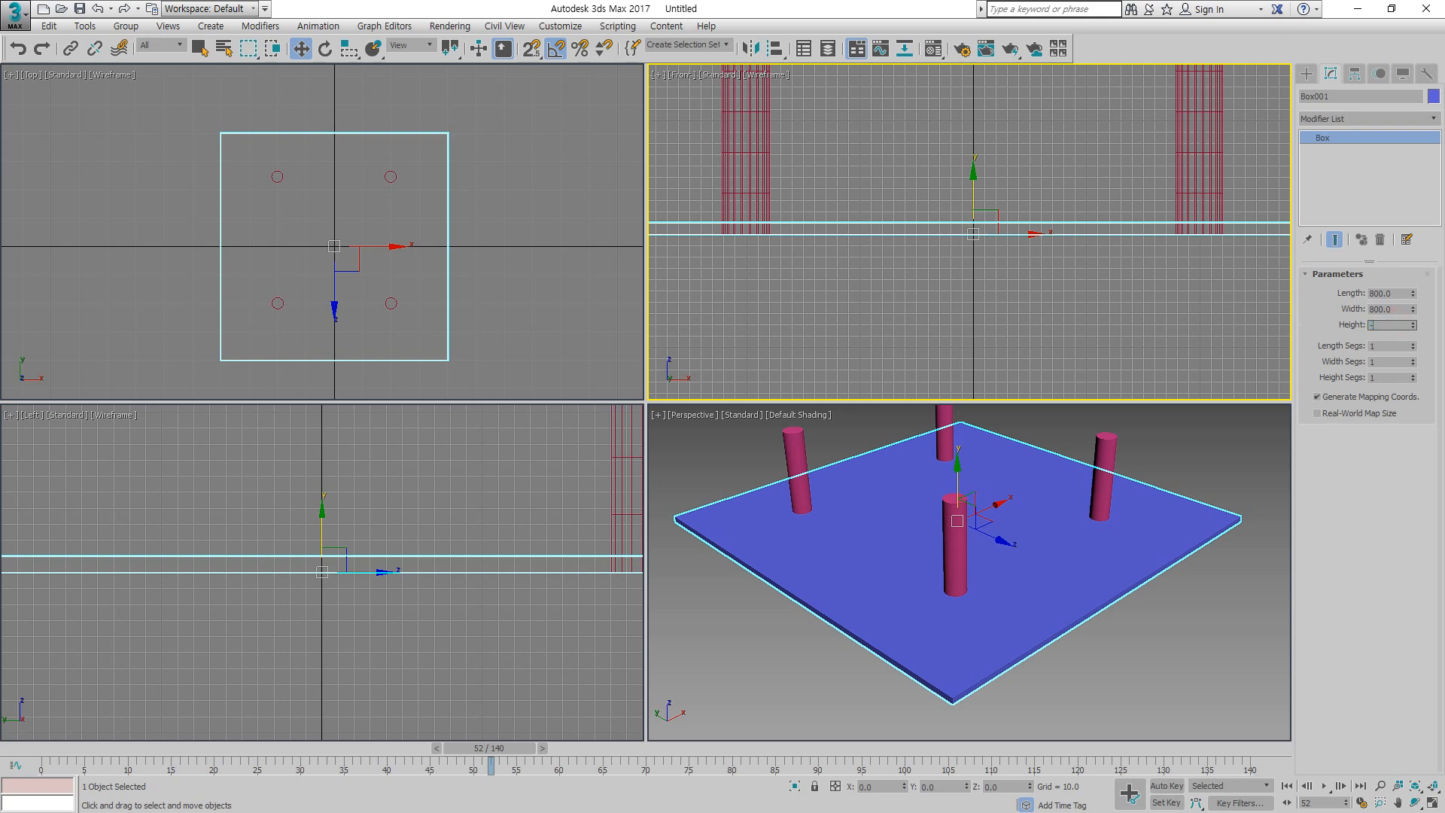
pyautogui.press('Return')
# Step: Clone the slab upward in the Front view to rest on top of the cylinders, and fit all views to the scene
pyautogui.scroll(-3, 1005, 263)
pyautogui.moveTo(1000, 265); pyautogui.dragTo(981, 332, button='middle')
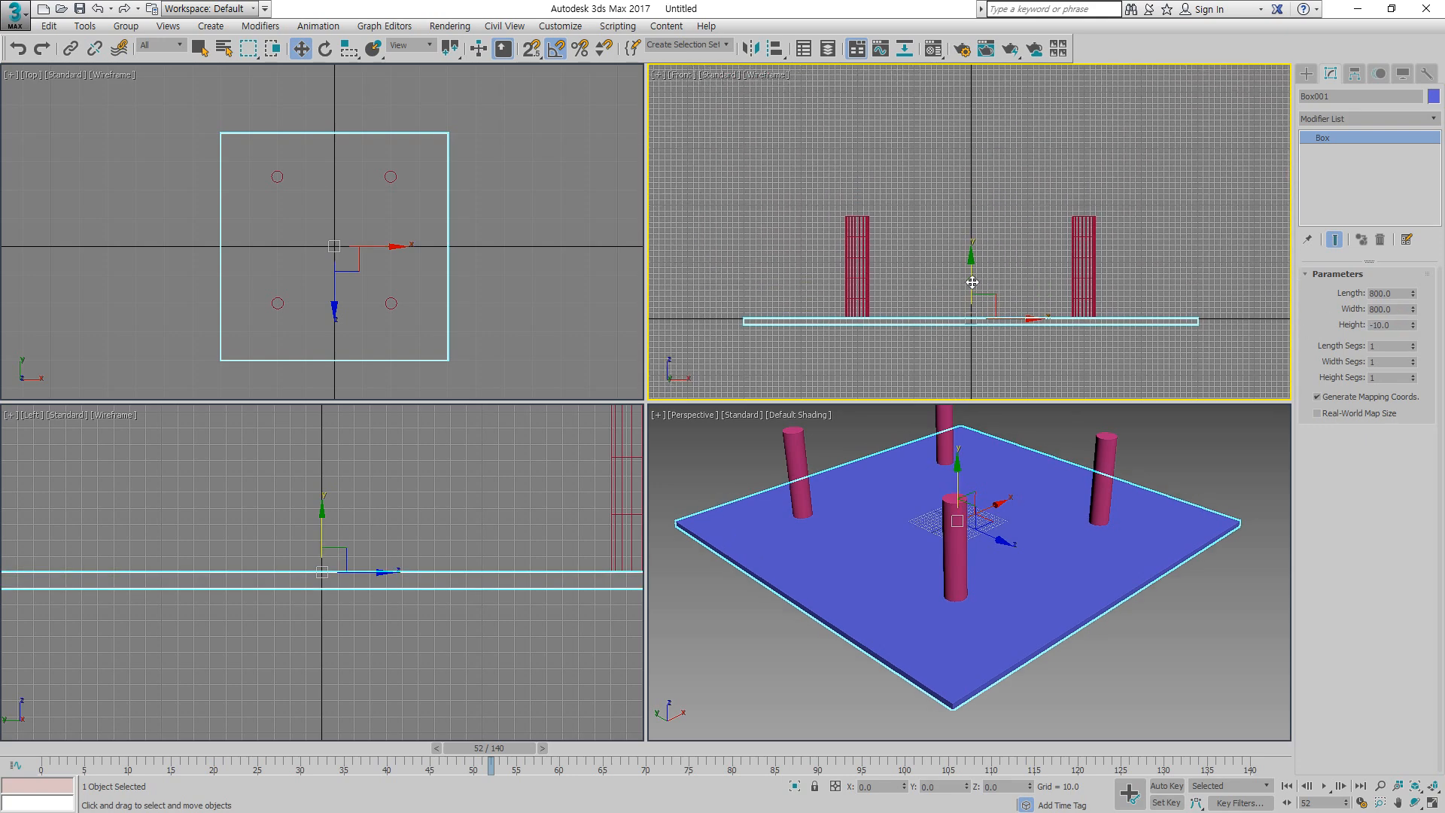
pyautogui.keyDown('shift'); pyautogui.moveTo(968, 264); pyautogui.dragTo(968, 175); pyautogui.keyUp('shift')
pyautogui.click(725, 481)
pyautogui.click(765, 691)
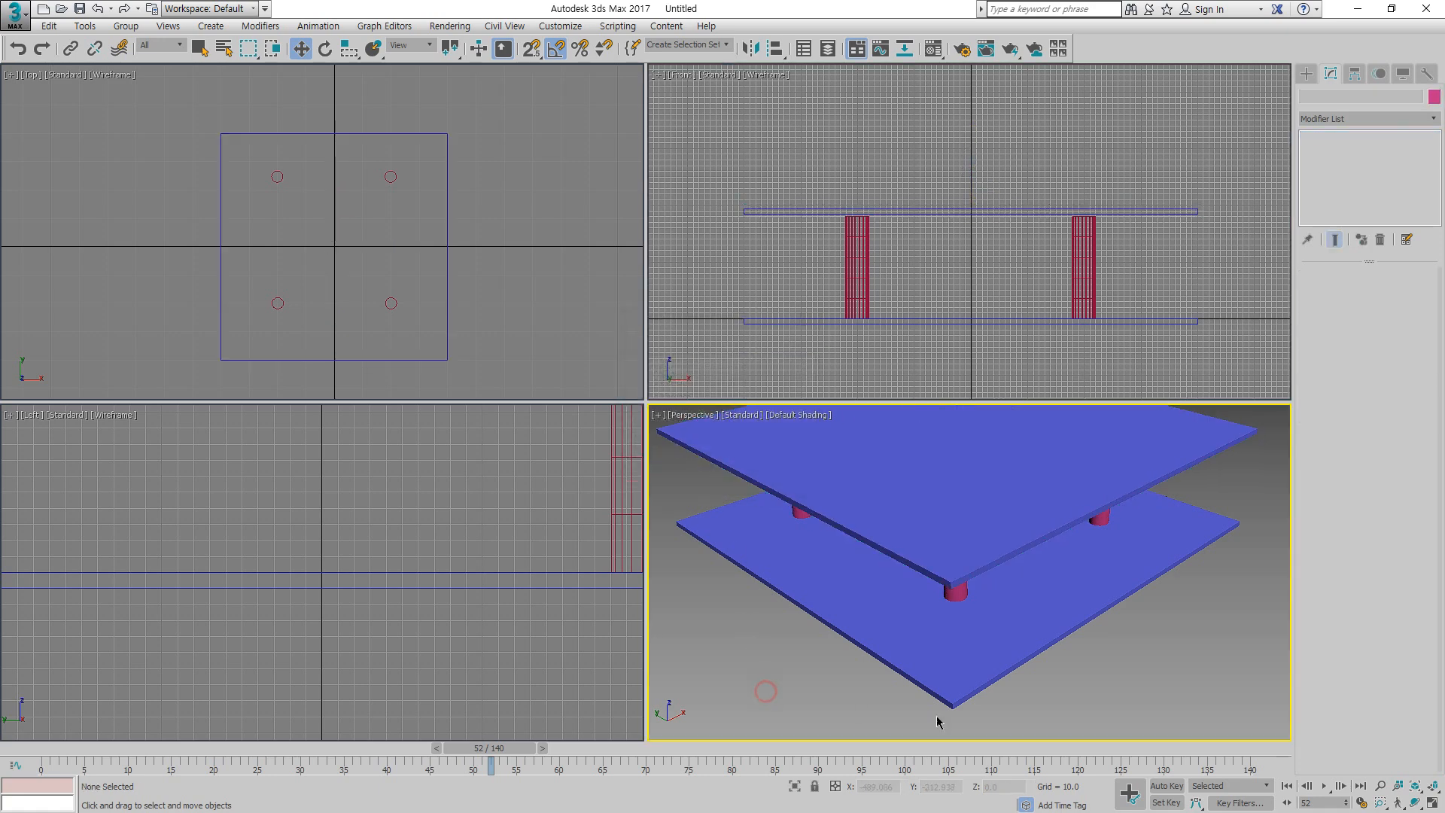
pyautogui.keyDown('alt'); pyautogui.moveTo(887, 693); pyautogui.dragTo(915, 659, button='middle'); pyautogui.keyUp('alt')
pyautogui.click(1434, 784)
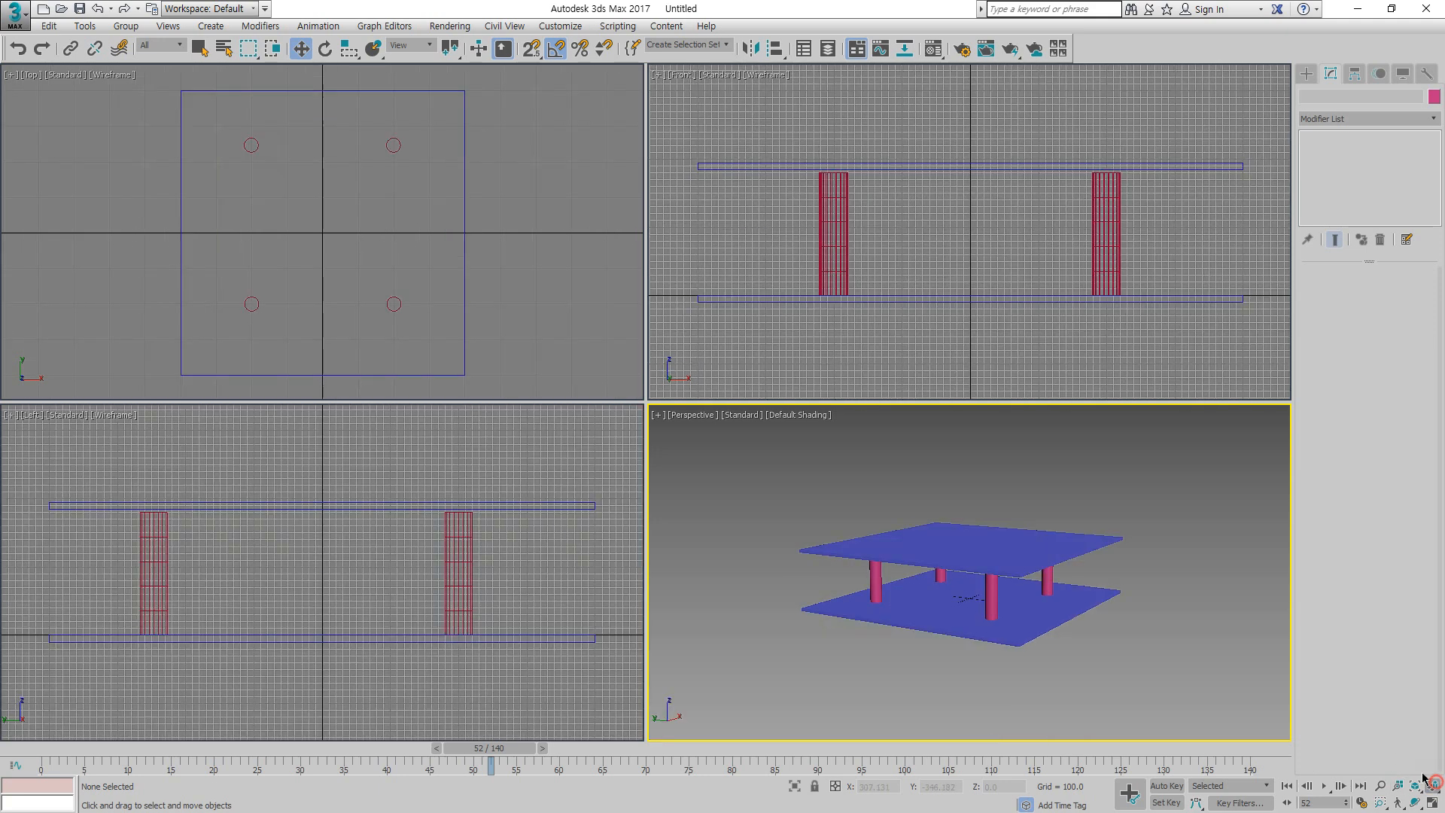
pyautogui.click(1307, 73)
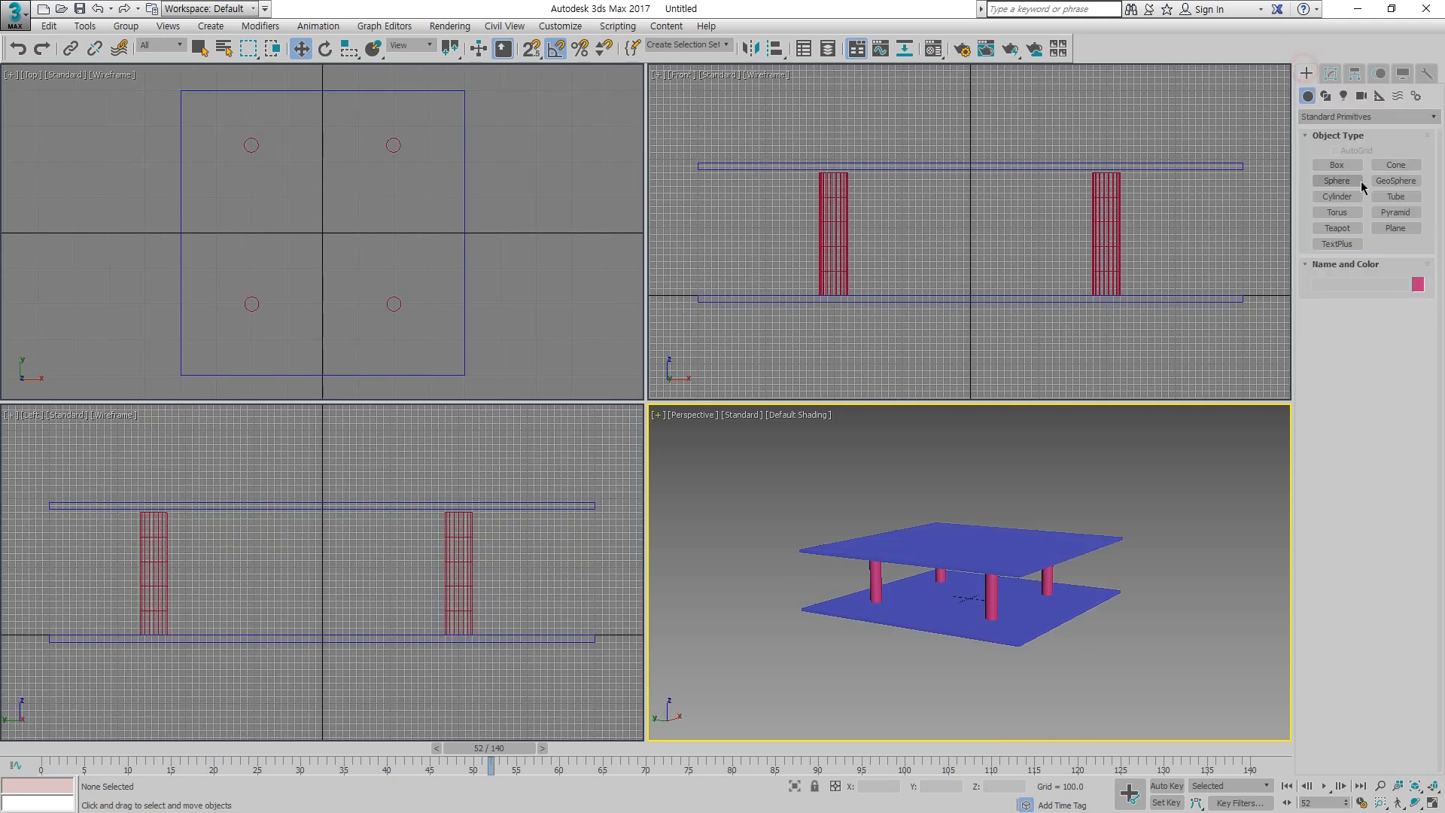
pyautogui.click(1360, 96)
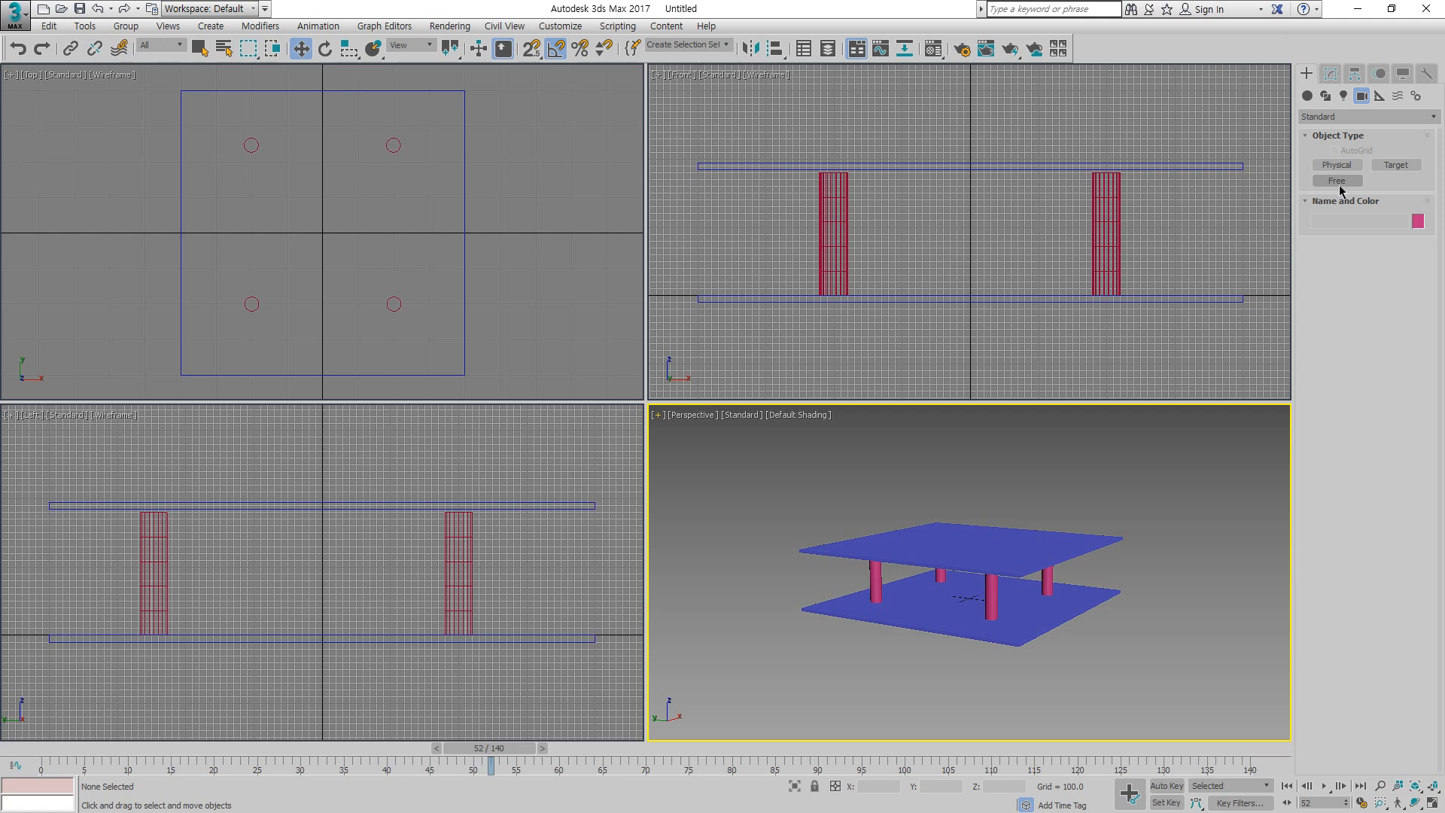
pyautogui.click(1336, 181)
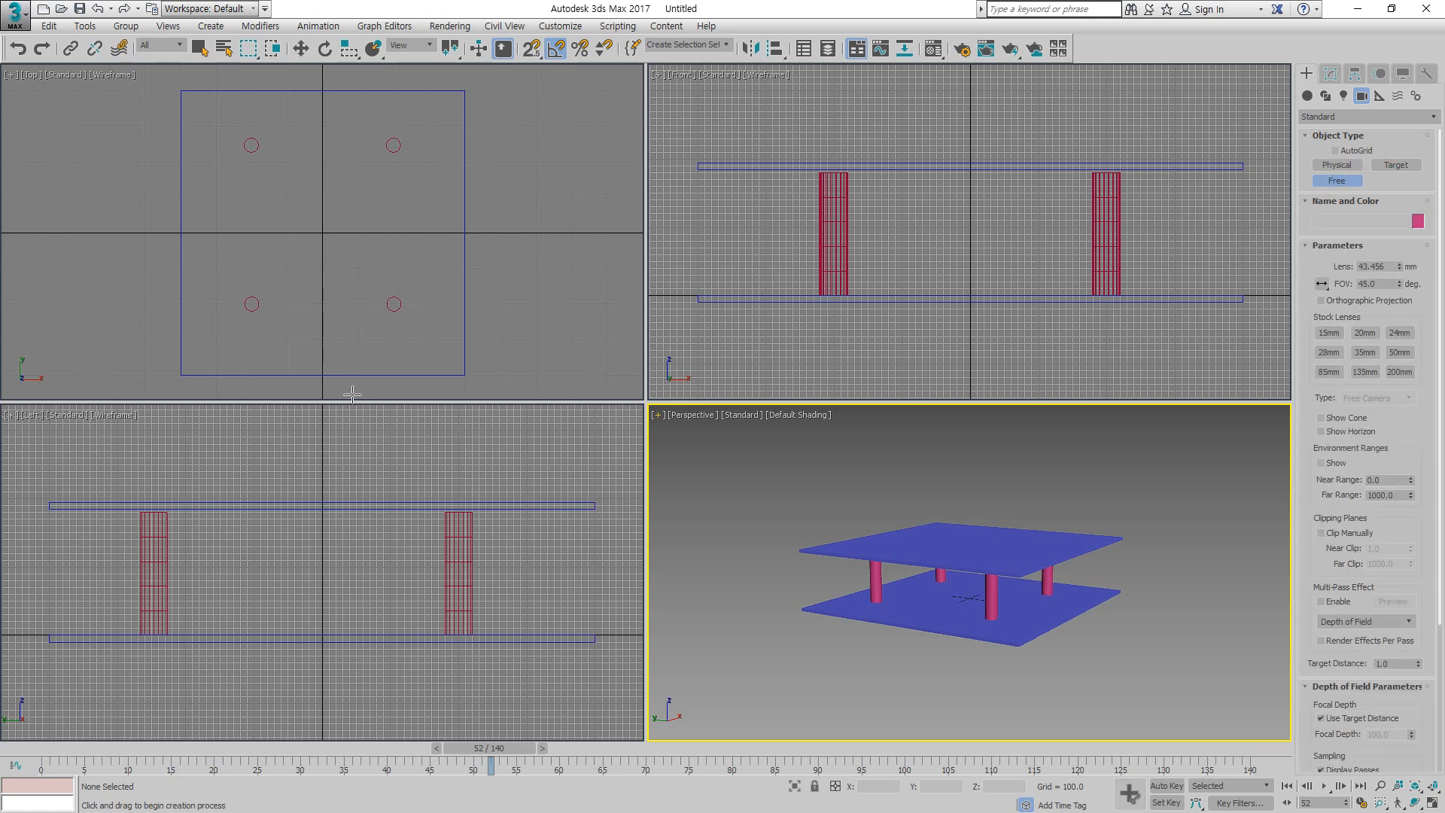
pyautogui.moveTo(317, 406)
pyautogui.mouseDown()
pyautogui.moveTo(339, 287)
pyautogui.moveTo(399, 244)
pyautogui.moveTo(427, 185)
pyautogui.moveTo(423, 147)
pyautogui.moveTo(338, 110)
pyautogui.moveTo(277, 111)
pyautogui.moveTo(198, 194)
pyautogui.moveTo(198, 280)
pyautogui.moveTo(321, 413)
pyautogui.moveTo(327, 435)
pyautogui.moveTo(276, 450)
pyautogui.mouseUp()
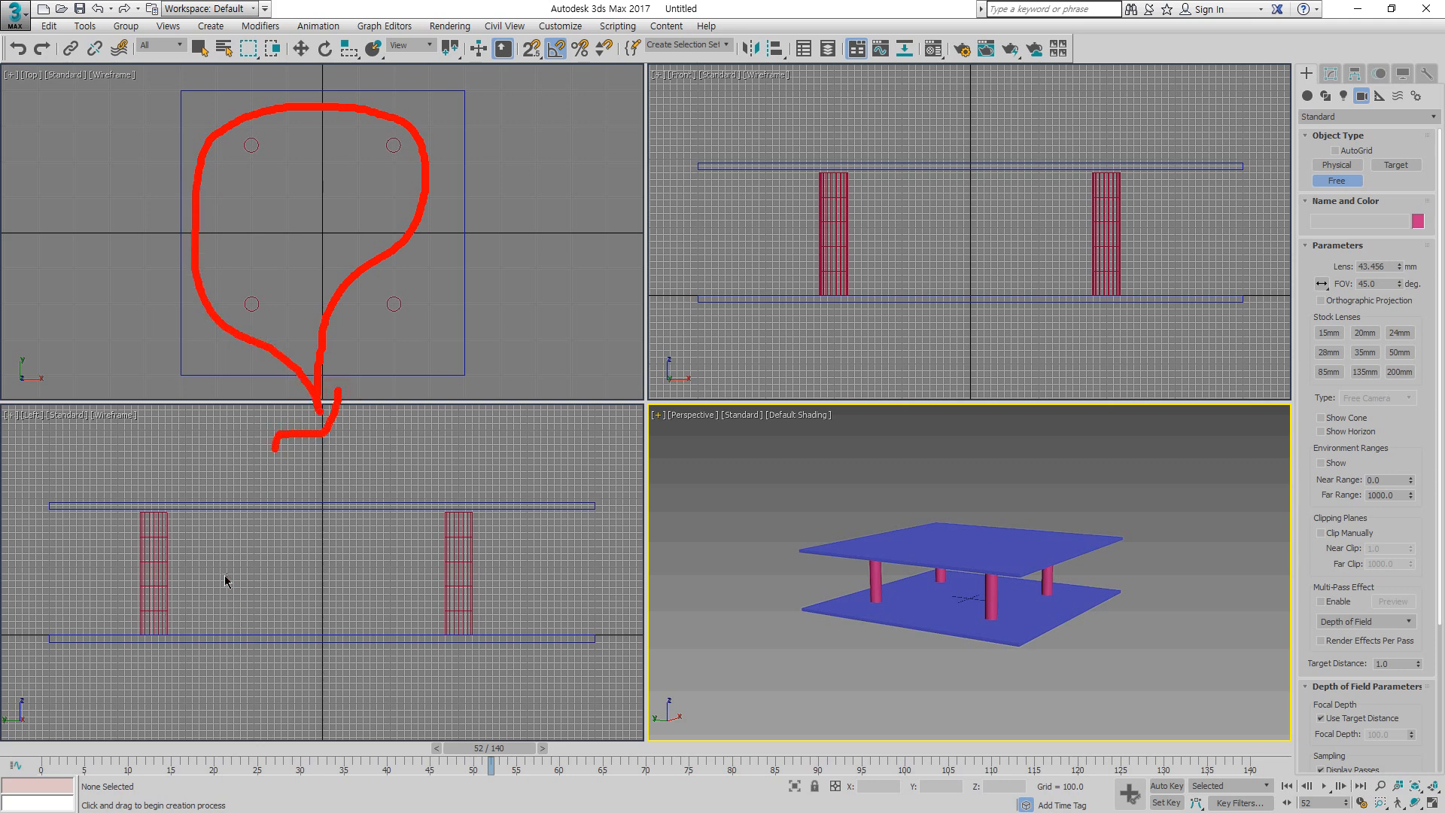
pyautogui.press('Escape')
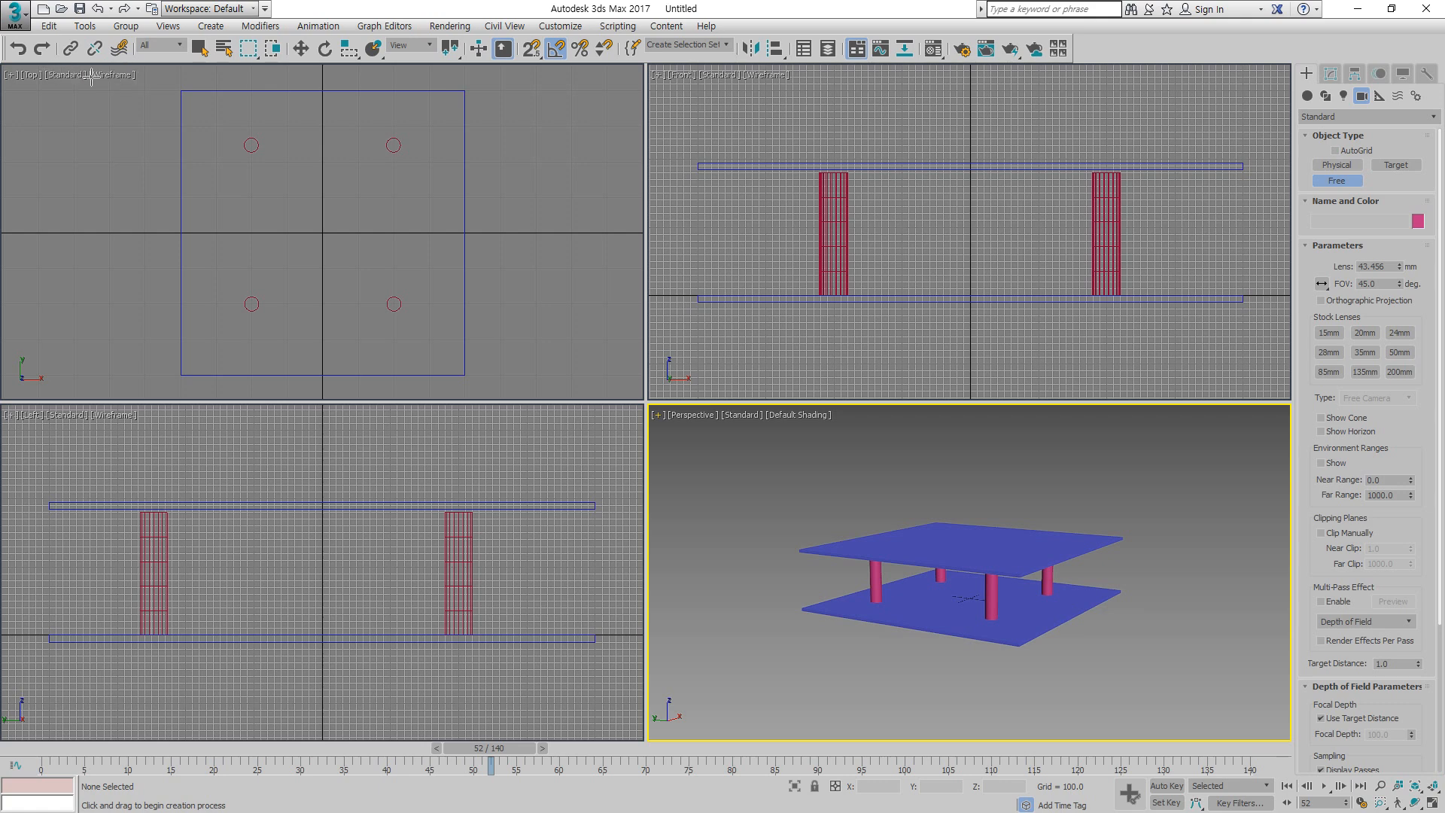
pyautogui.rightClick(112, 128)
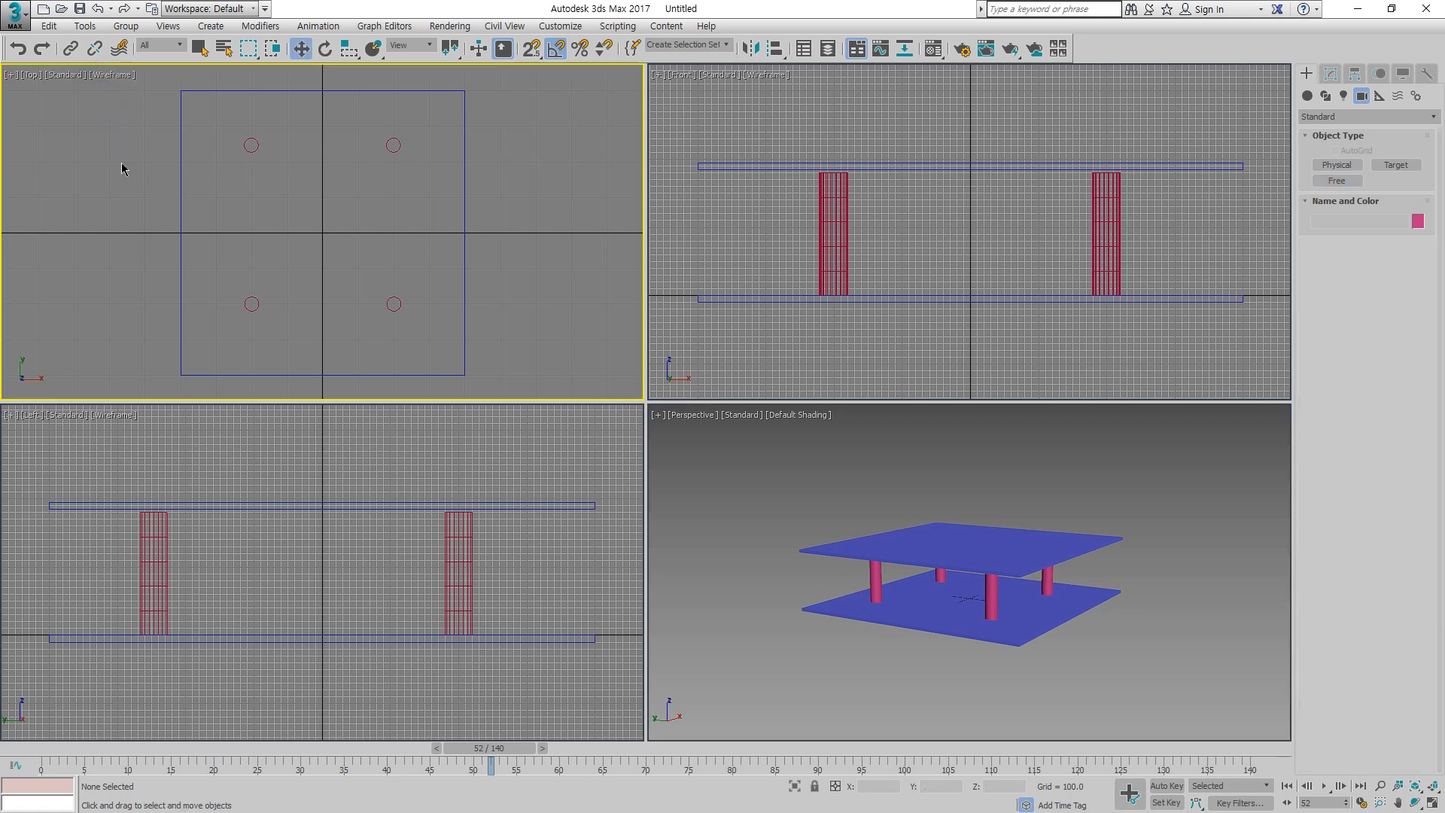
# Step: Try Default Shading in the Top view and return it to Wireframe Override
pyautogui.click(107, 75)
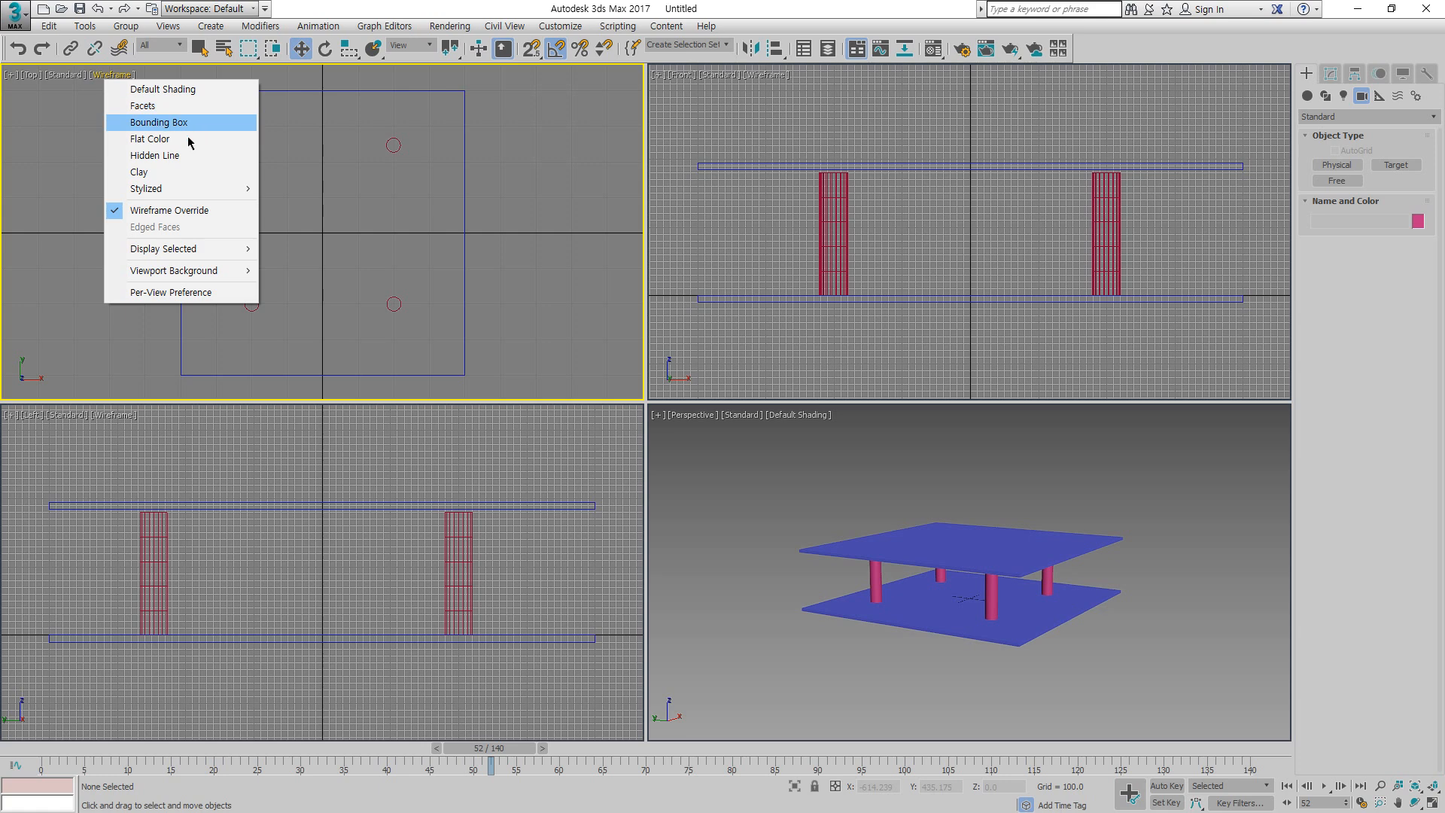
pyautogui.click(176, 89)
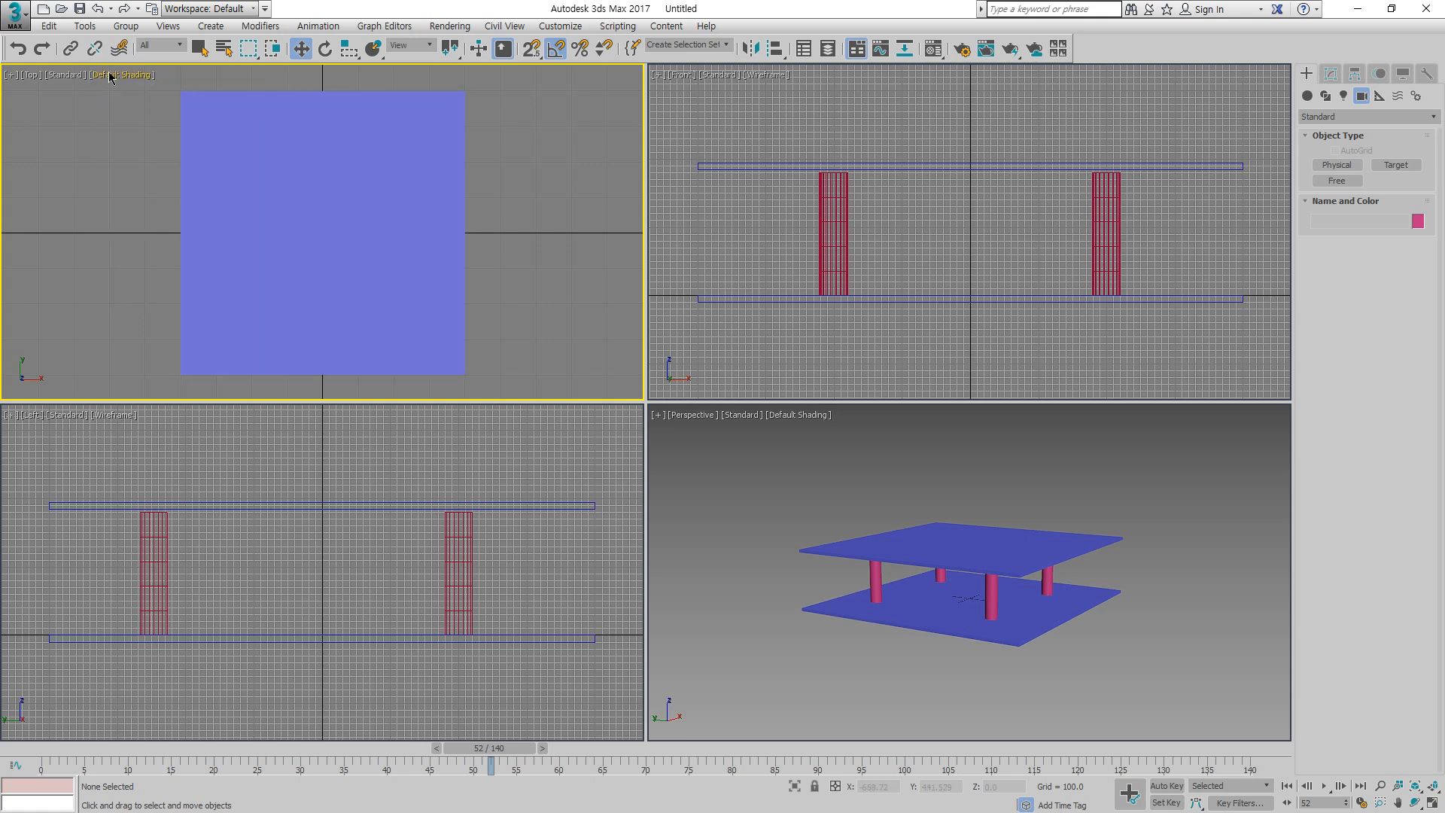
pyautogui.click(110, 76)
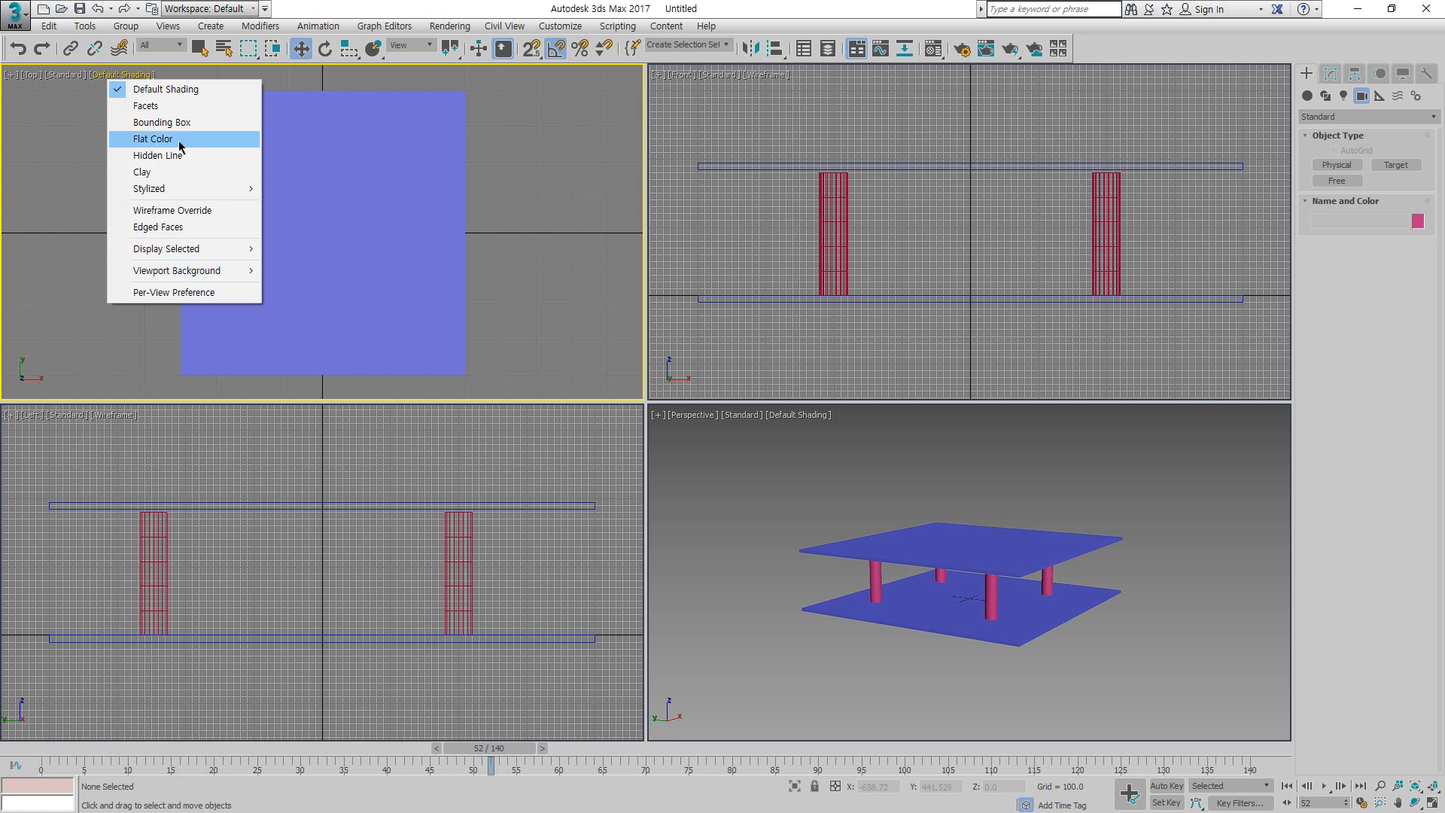
pyautogui.click(181, 210)
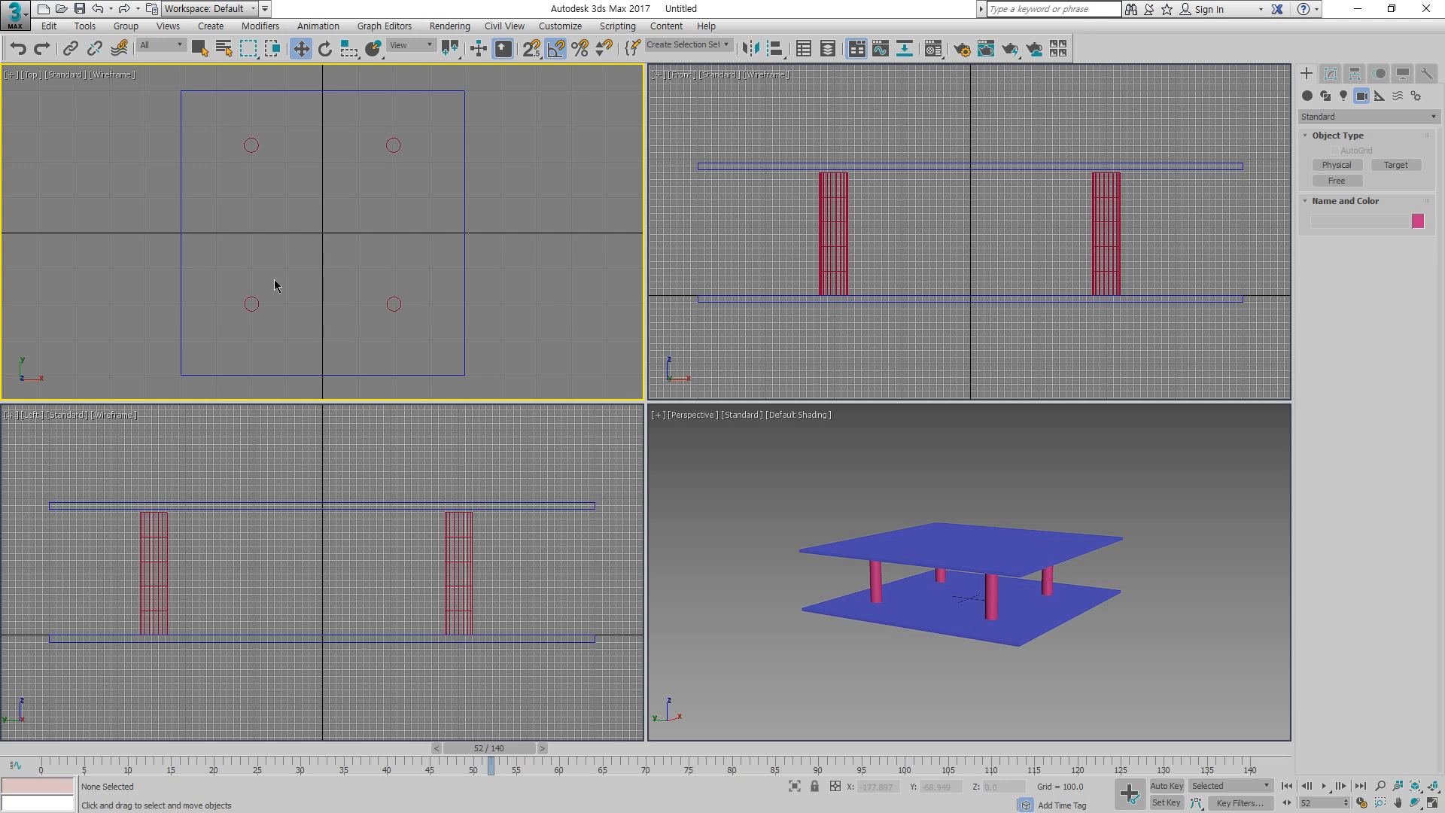
pyautogui.moveTo(320, 431)
pyautogui.mouseDown()
pyautogui.moveTo(325, 332)
pyautogui.moveTo(426, 248)
pyautogui.moveTo(440, 188)
pyautogui.moveTo(428, 140)
pyautogui.moveTo(385, 103)
pyautogui.moveTo(293, 103)
pyautogui.moveTo(218, 147)
pyautogui.moveTo(198, 237)
pyautogui.moveTo(205, 302)
pyautogui.moveTo(300, 399)
pyautogui.moveTo(288, 423)
pyautogui.moveTo(237, 400)
pyautogui.mouseUp()
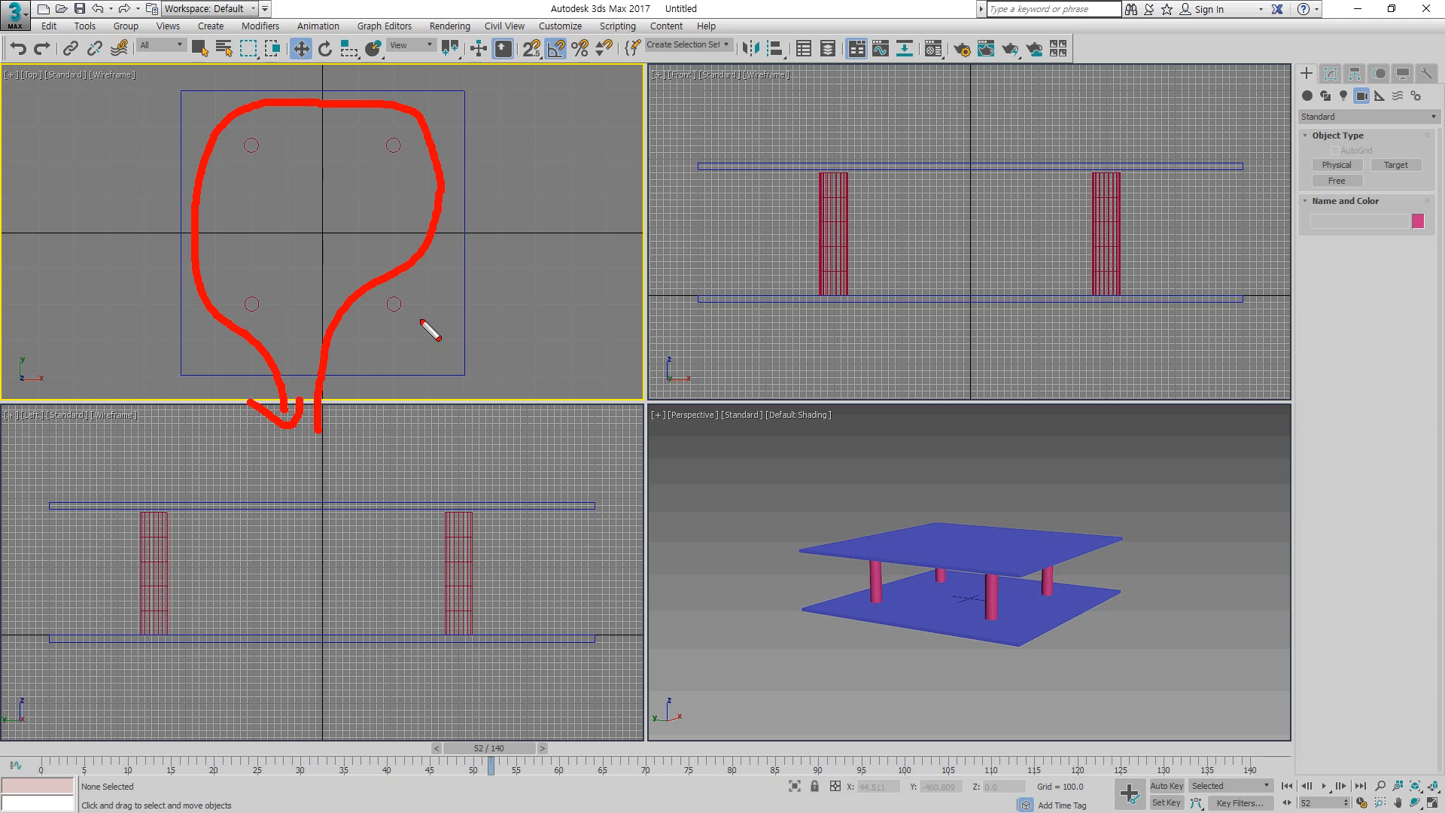
pyautogui.moveTo(402, 293); pyautogui.dragTo(412, 322)
pyautogui.moveTo(393, 156); pyautogui.dragTo(391, 134)
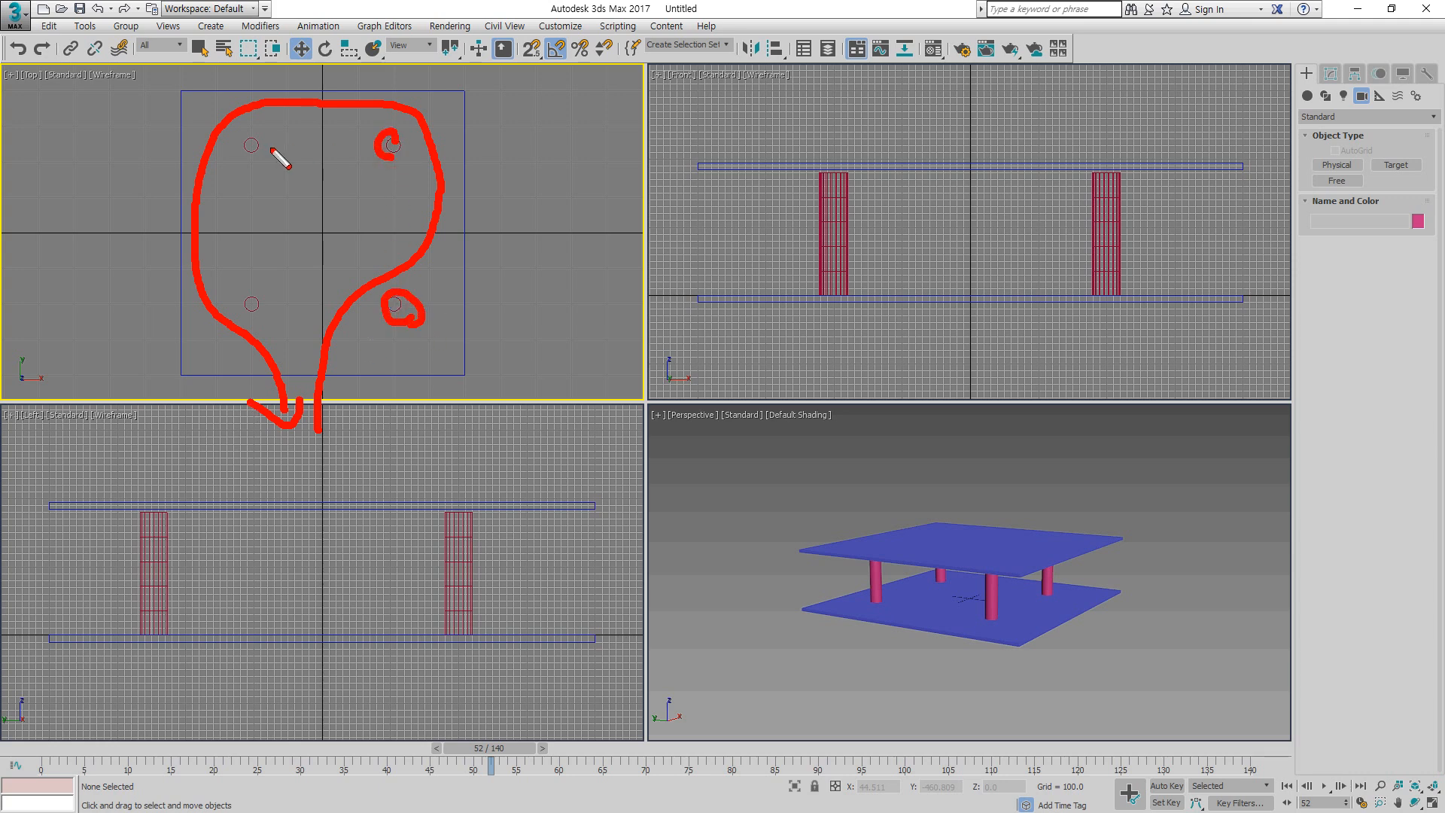
pyautogui.moveTo(250, 137)
pyautogui.mouseDown()
pyautogui.moveTo(235, 145)
pyautogui.moveTo(256, 153)
pyautogui.mouseUp()
pyautogui.moveTo(260, 303); pyautogui.dragTo(232, 284)
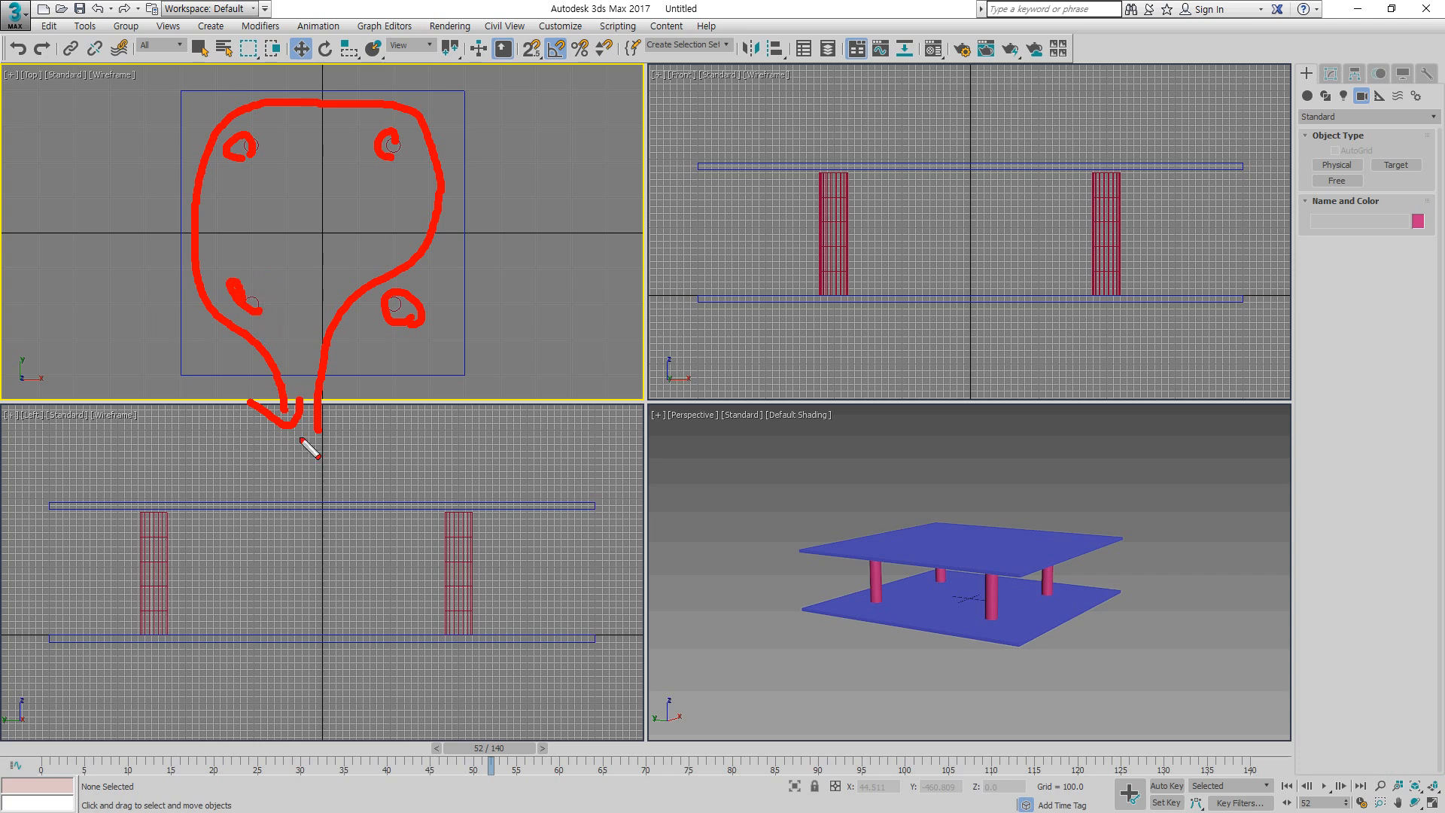